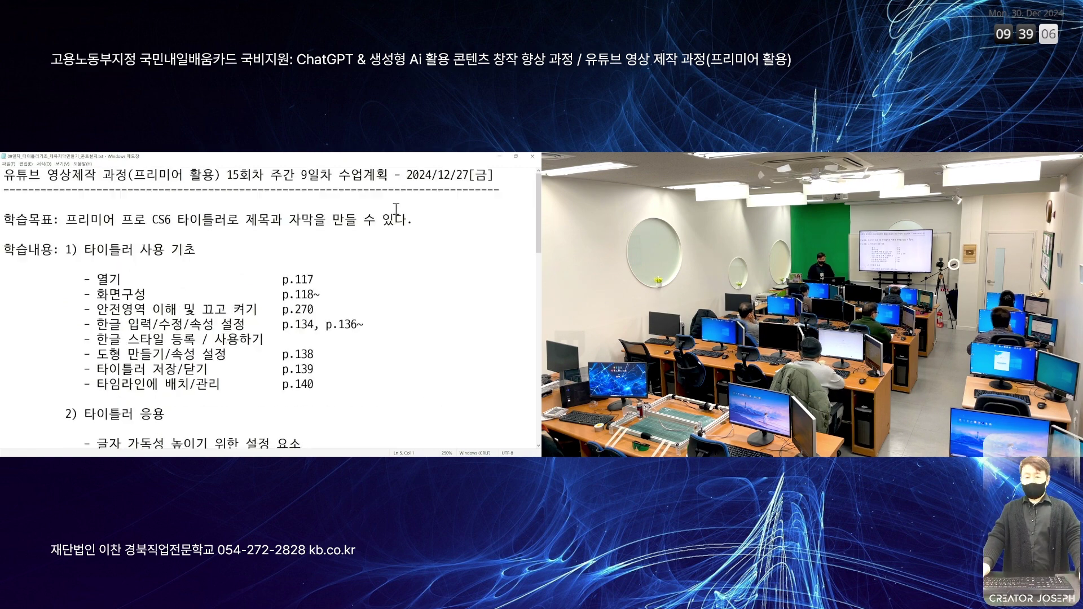
Step: Switch to the desktop and open the 영상작업 folder inside the 강사 주간반 folder
{"action": "left_click", "coordinate": [507, 156]}
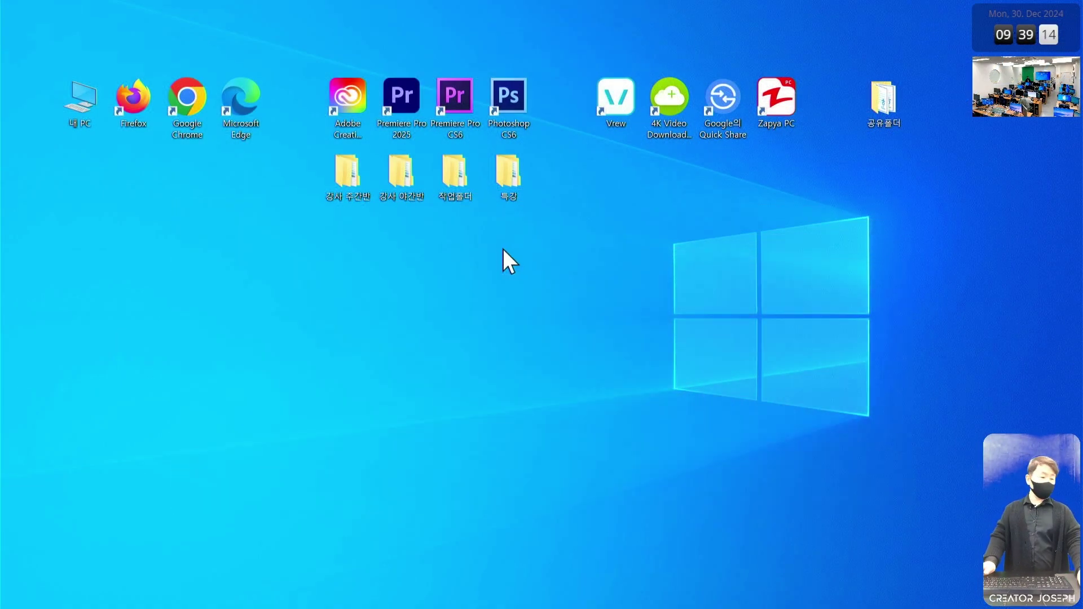
{"action": "double_click", "coordinate": [353, 175]}
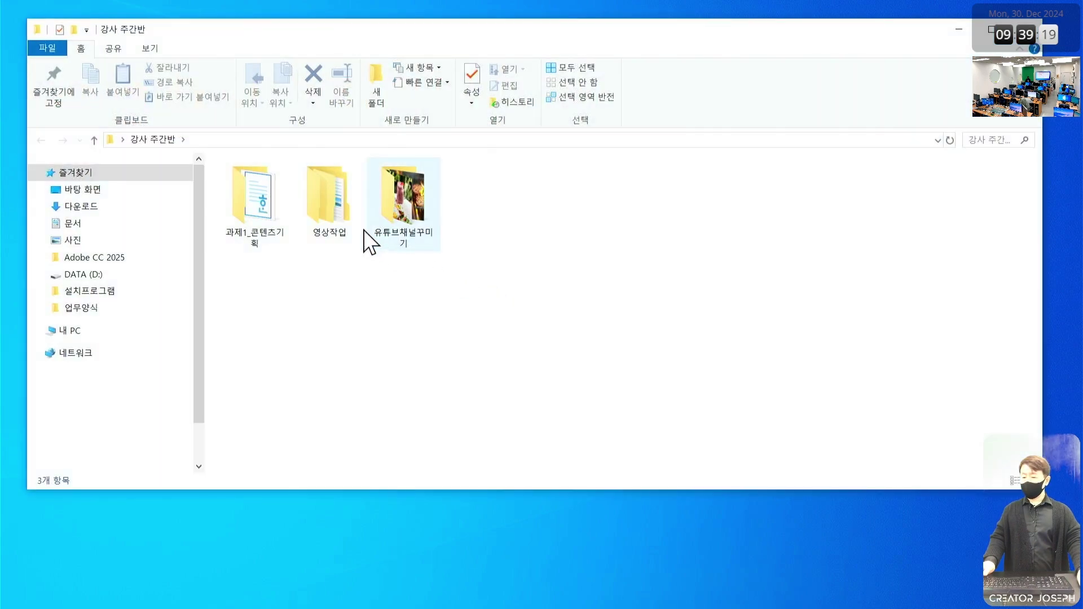
{"action": "double_click", "coordinate": [338, 212]}
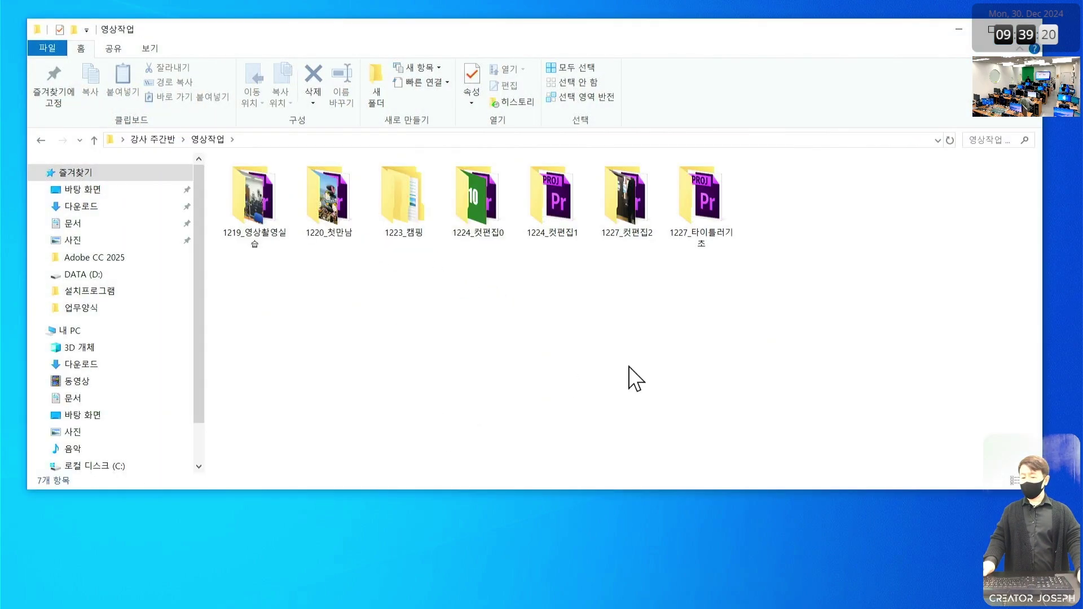
Step: Create a new folder named 1230_타이틀러기초 in the 영상작업 folder
{"action": "left_click", "coordinate": [373, 83]}
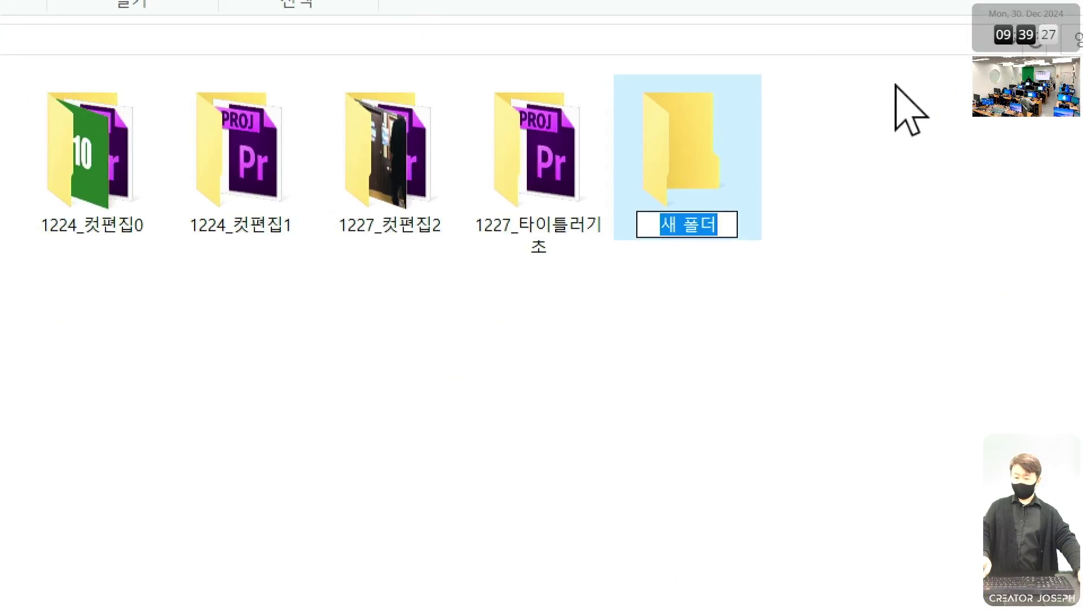
{"action": "type", "text": "1"}
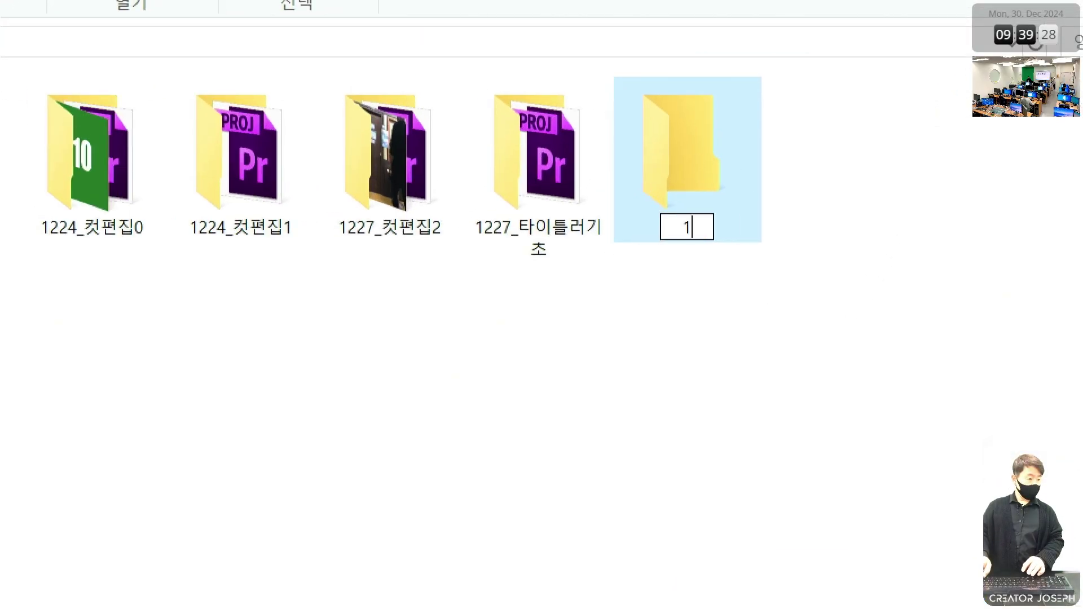
{"action": "type", "text": "230"}
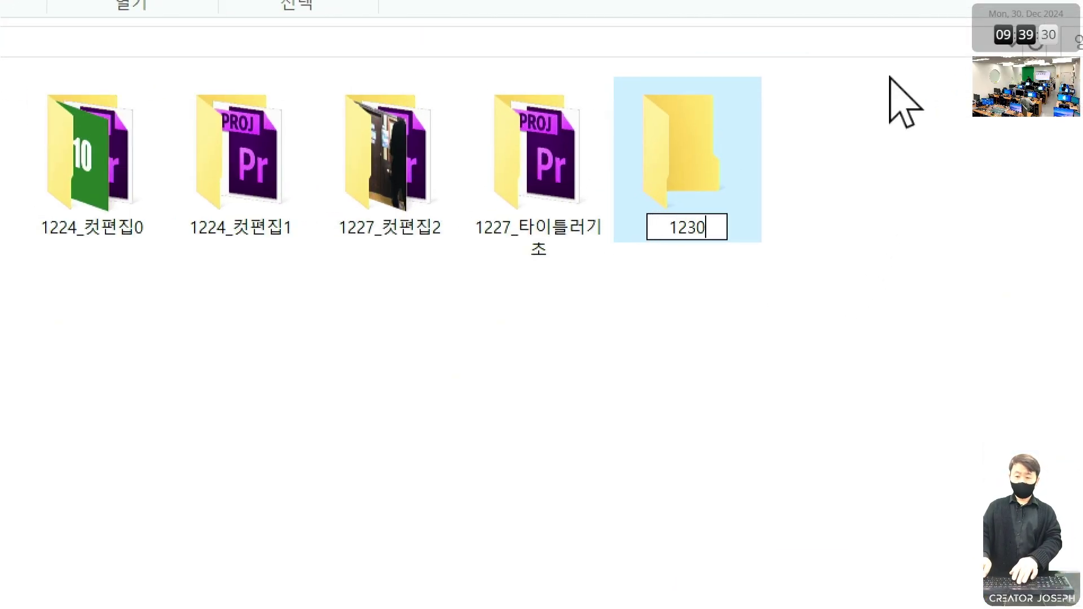
{"action": "type", "text": "_"}
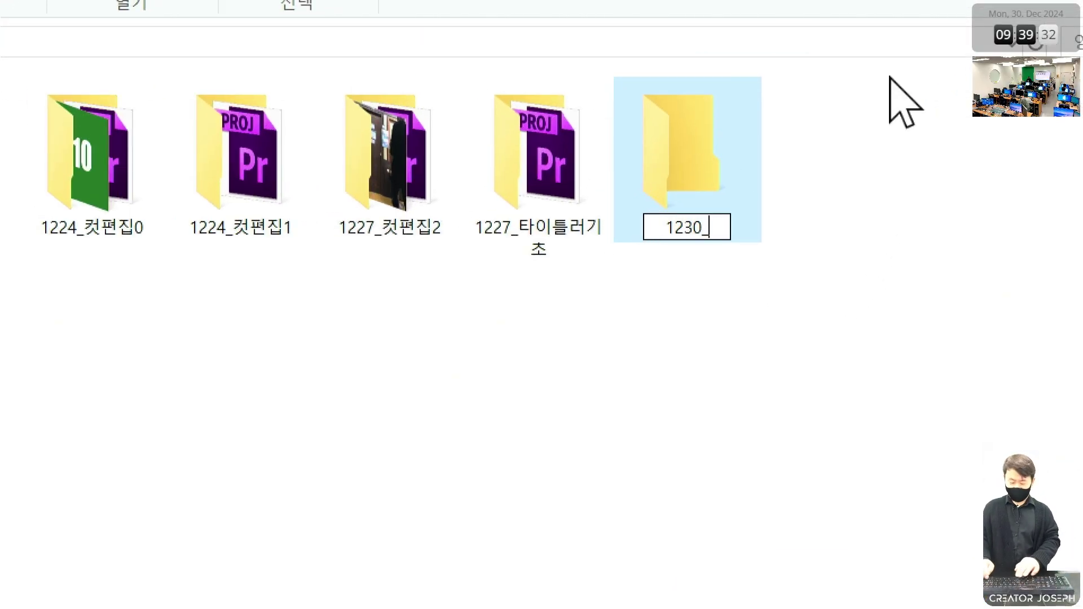
{"action": "type", "text": "타이틀러기"}
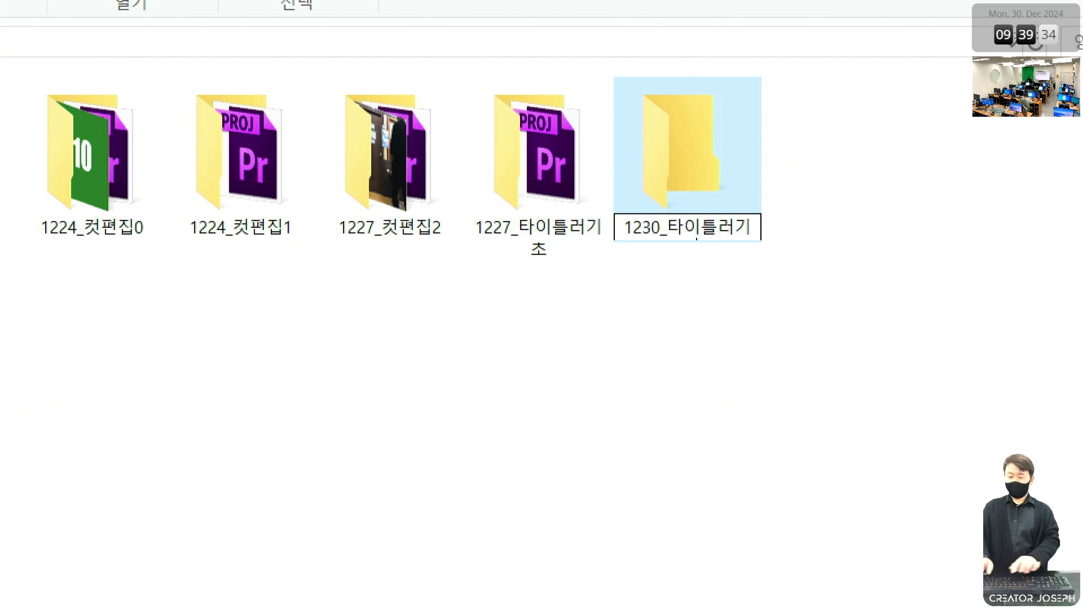
{"action": "type", "text": "초"}
{"action": "key", "text": "Return"}
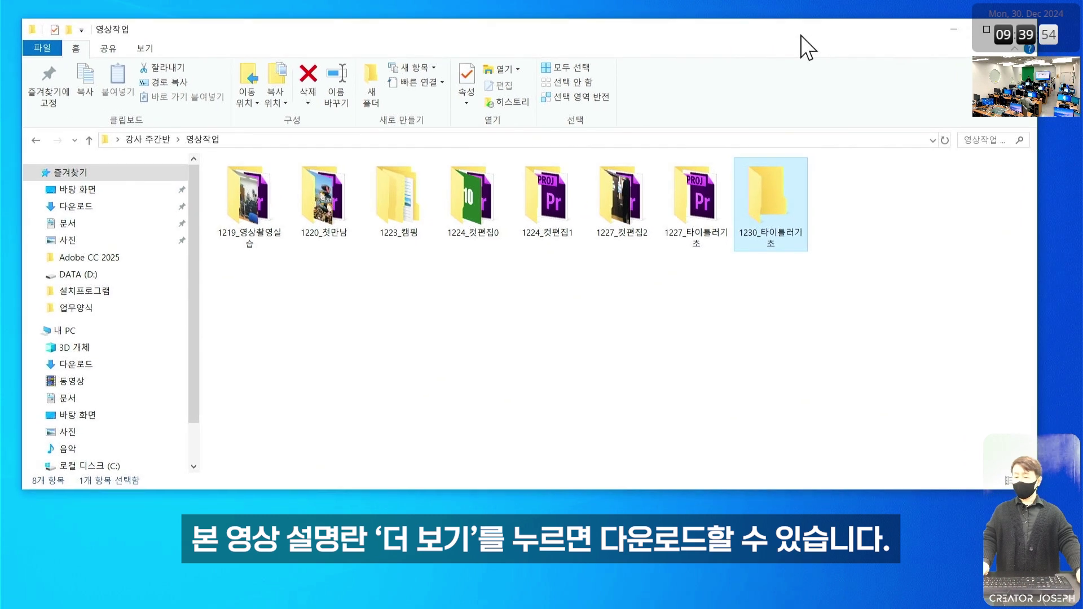
Step: Look through the contents of the 1223_캠핑 folder and return to the desktop
{"action": "left_click", "coordinate": [409, 220]}
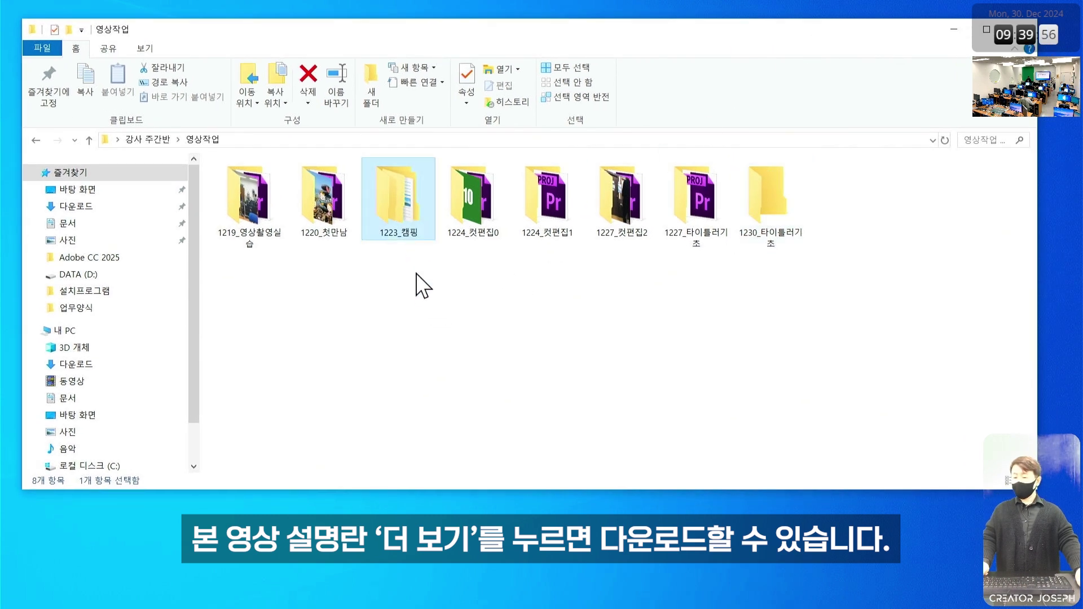
{"action": "key", "text": "Return"}
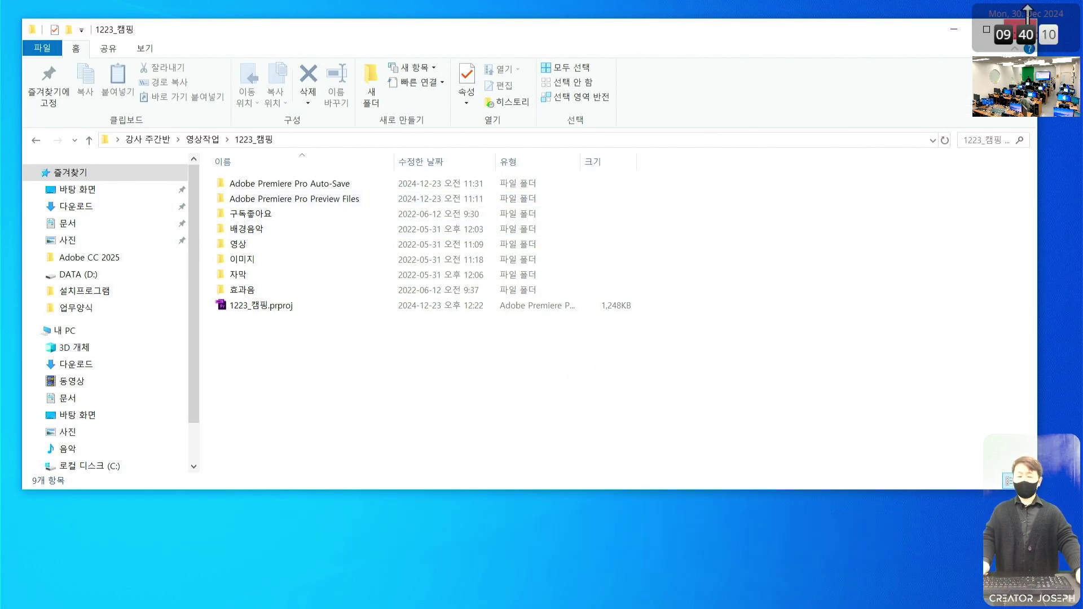
{"action": "key", "text": "super+d"}
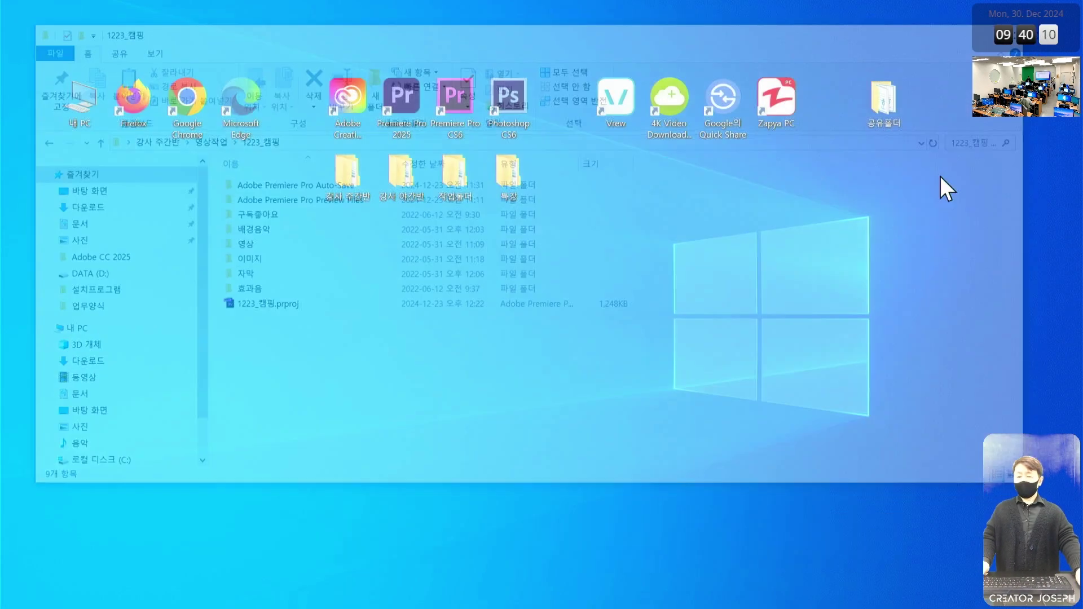
Step: Launch Premiere Pro CS6 and start a new project located in the 영상작업 folder's 1230_타이틀러기초 subfolder
{"action": "double_click", "coordinate": [456, 130]}
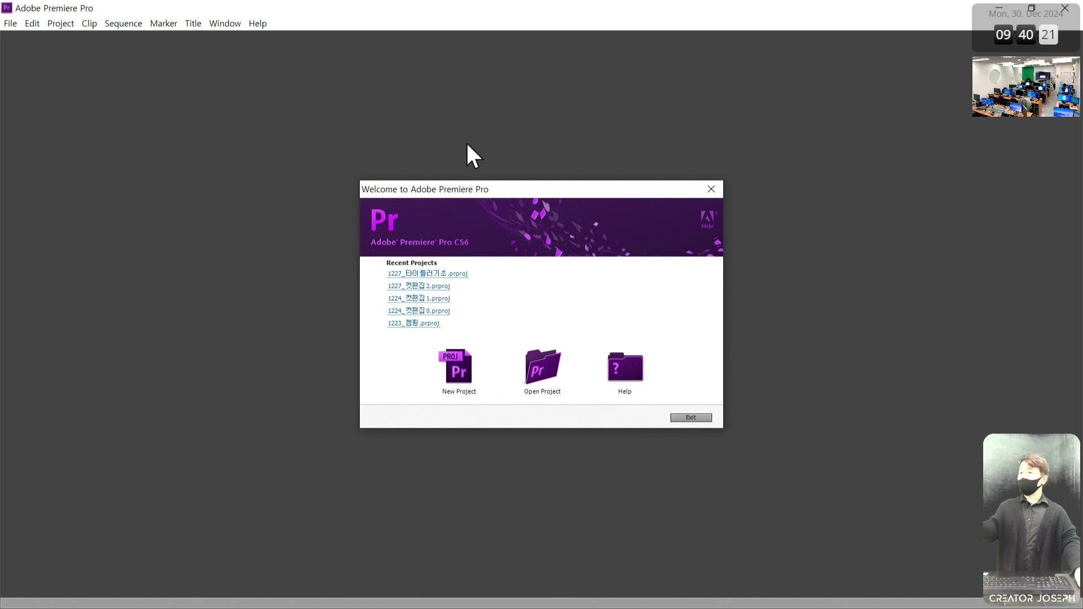
{"action": "left_click", "coordinate": [473, 388]}
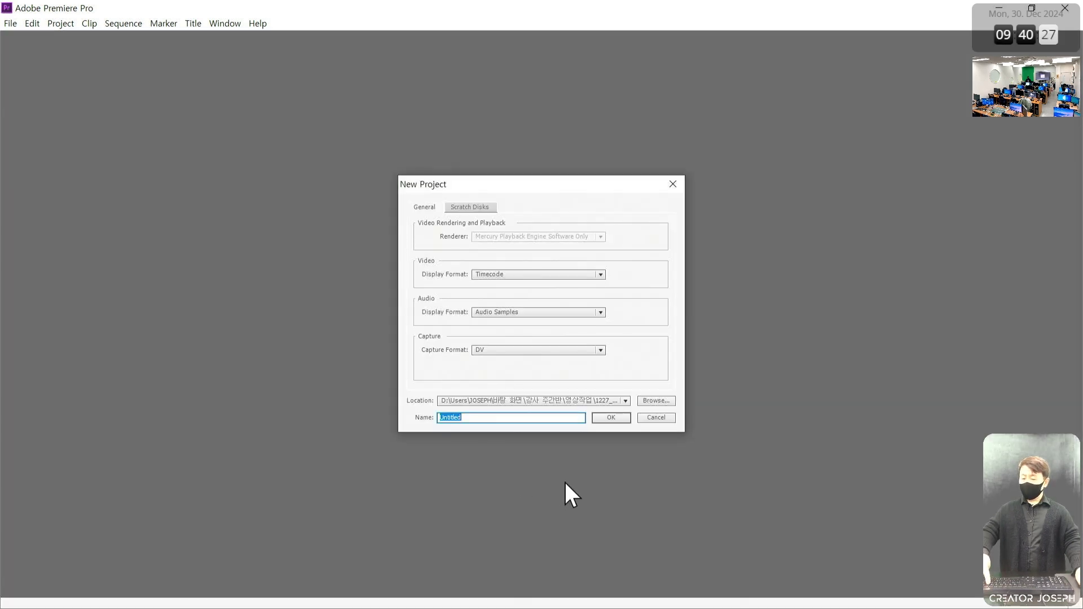
{"action": "left_click", "coordinate": [656, 401]}
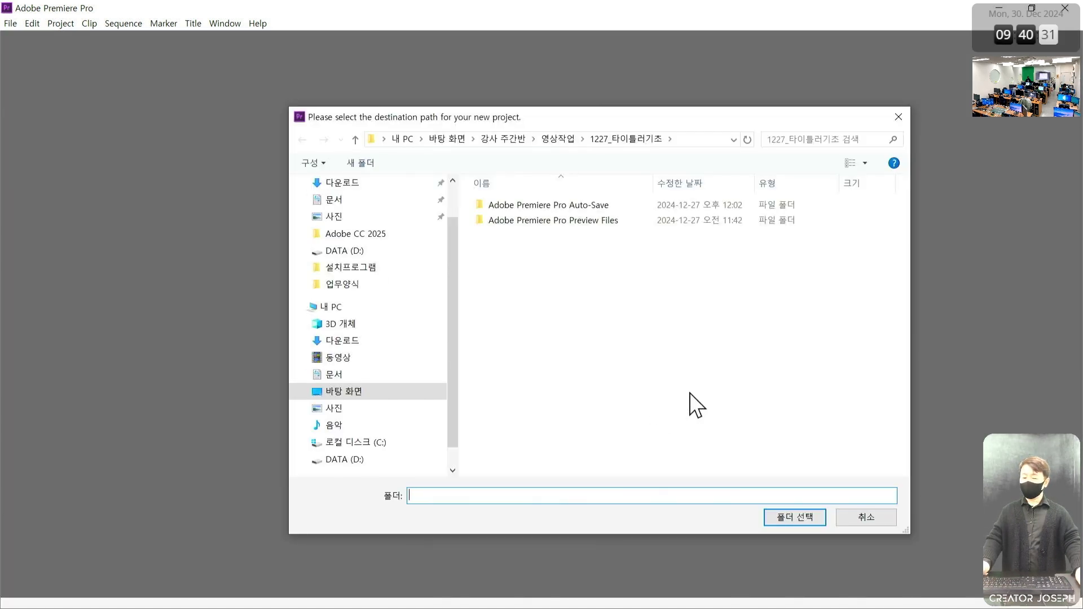
{"action": "left_click", "coordinate": [554, 140]}
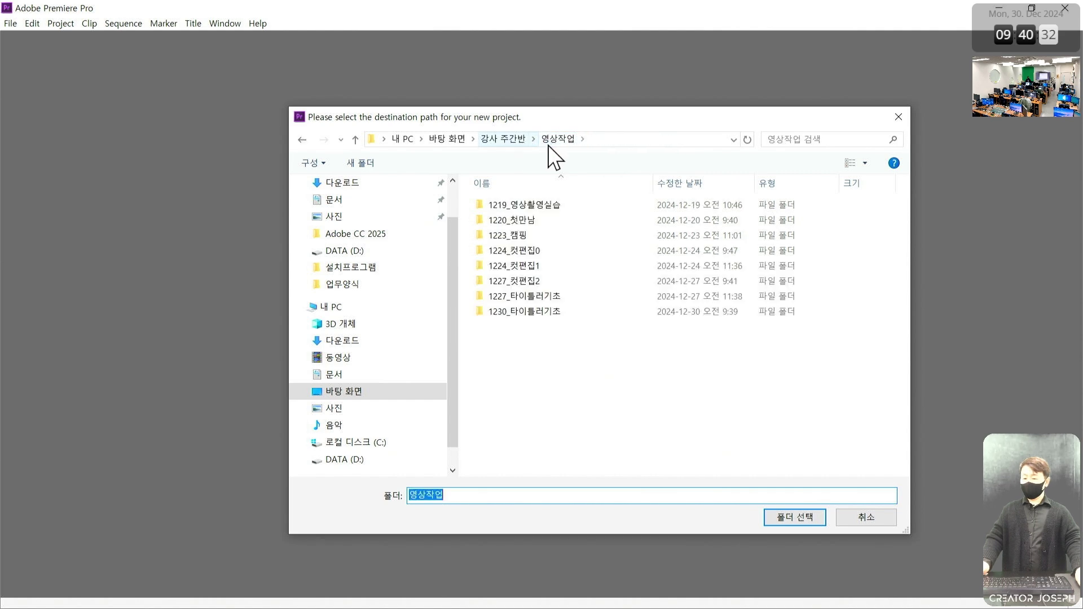
{"action": "left_click", "coordinate": [524, 311]}
{"action": "left_click", "coordinate": [778, 517]}
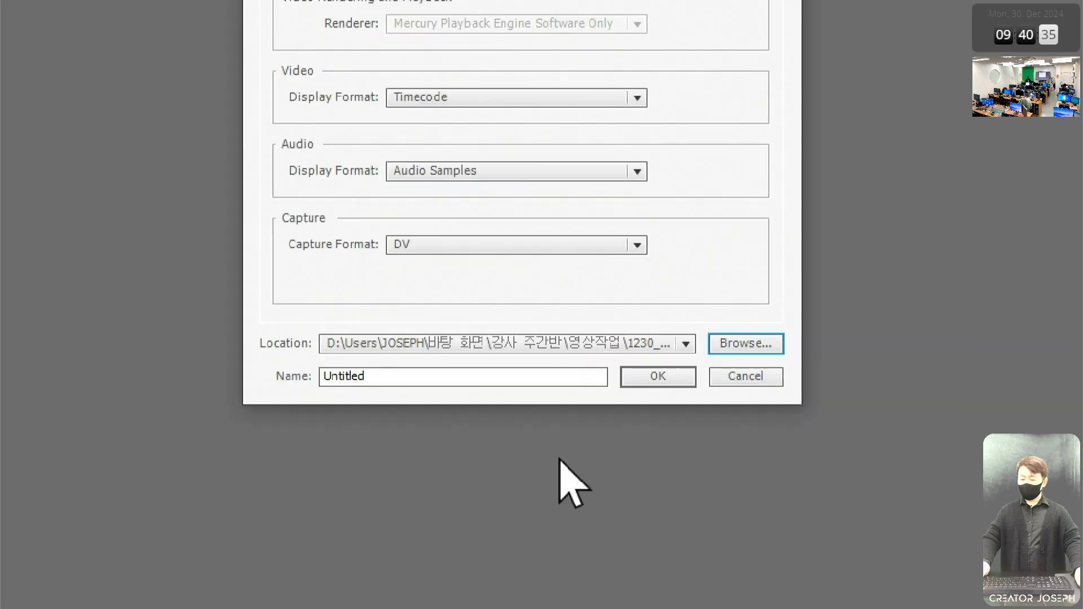
Step: Name the project 1230_타이틀러기초 and create Sequence 01 with the custom HD 1080p 29.97 preset
{"action": "left_click_drag", "start_coordinate": [493, 417], "coordinate": [410, 422]}
{"action": "type", "text": "123"}
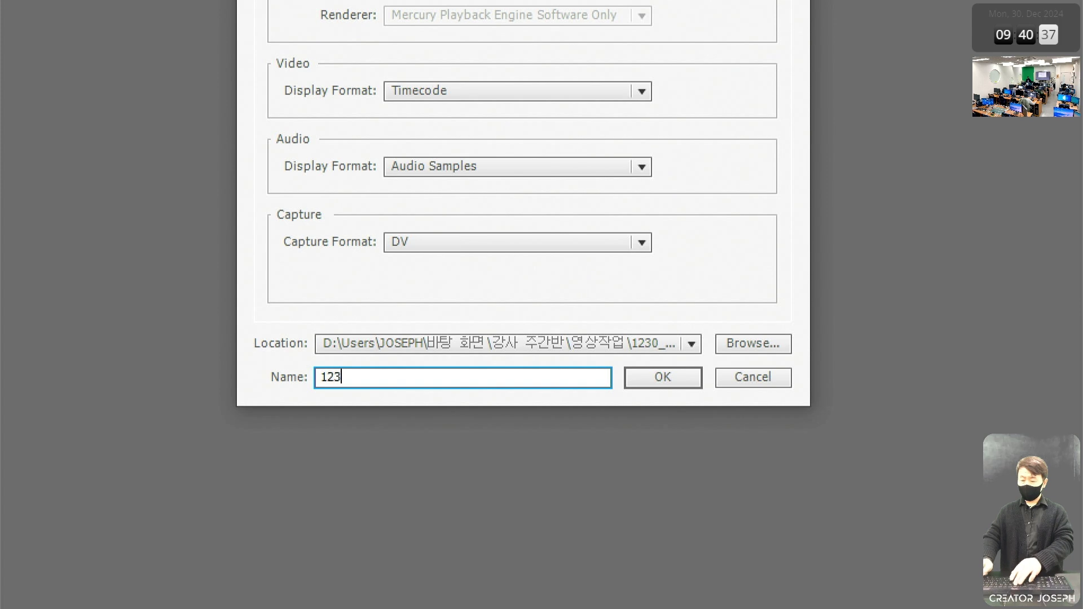
{"action": "type", "text": "0_타이틀러기초"}
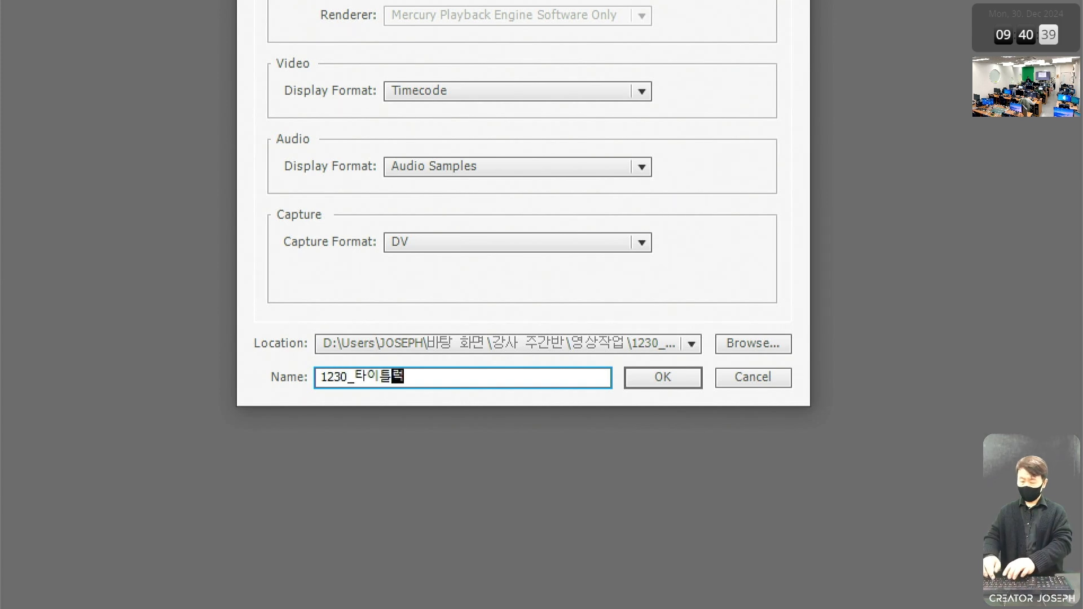
{"action": "left_click", "coordinate": [688, 386]}
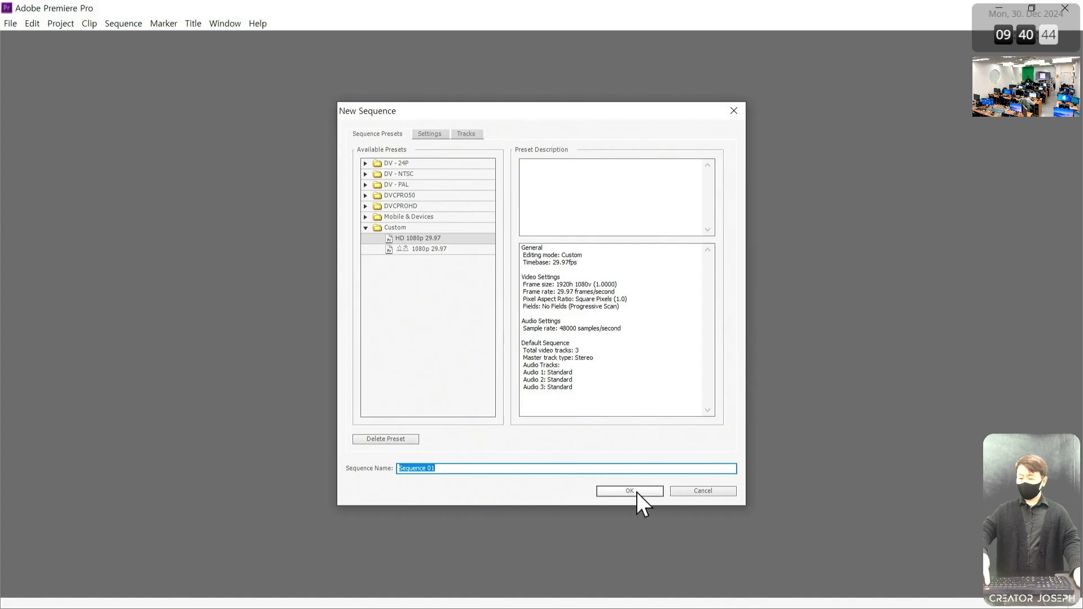
{"action": "left_click", "coordinate": [637, 492]}
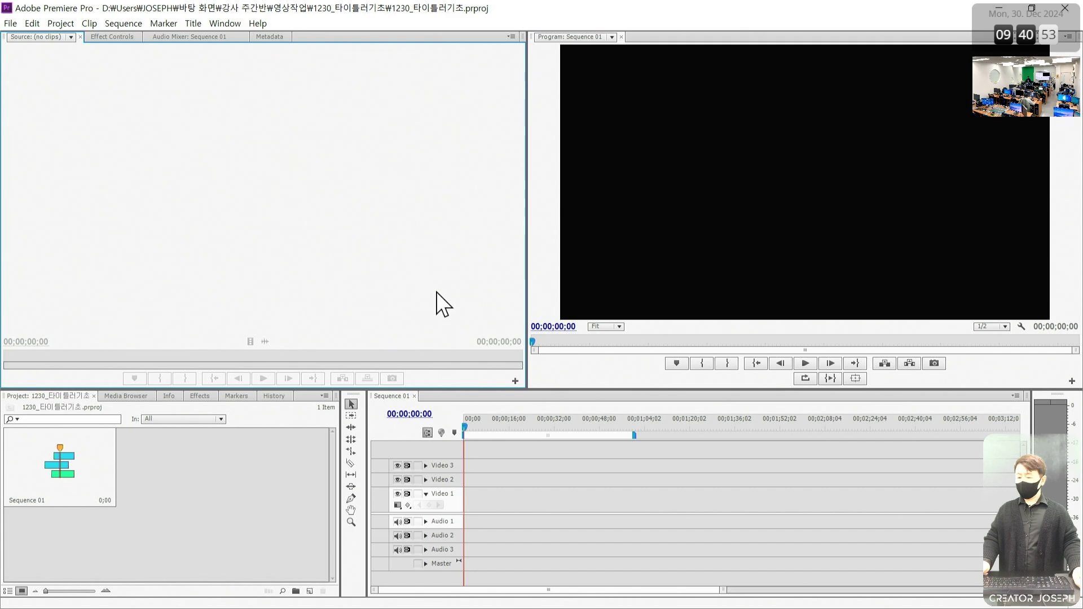
Step: Import 영상02.mp4, 영상03.mp4 and 영상10.mp4 from the 영상 folder of 1223_캠핑 into the project
{"action": "key", "text": "ctrl+i"}
{"action": "left_click", "coordinate": [271, 63]}
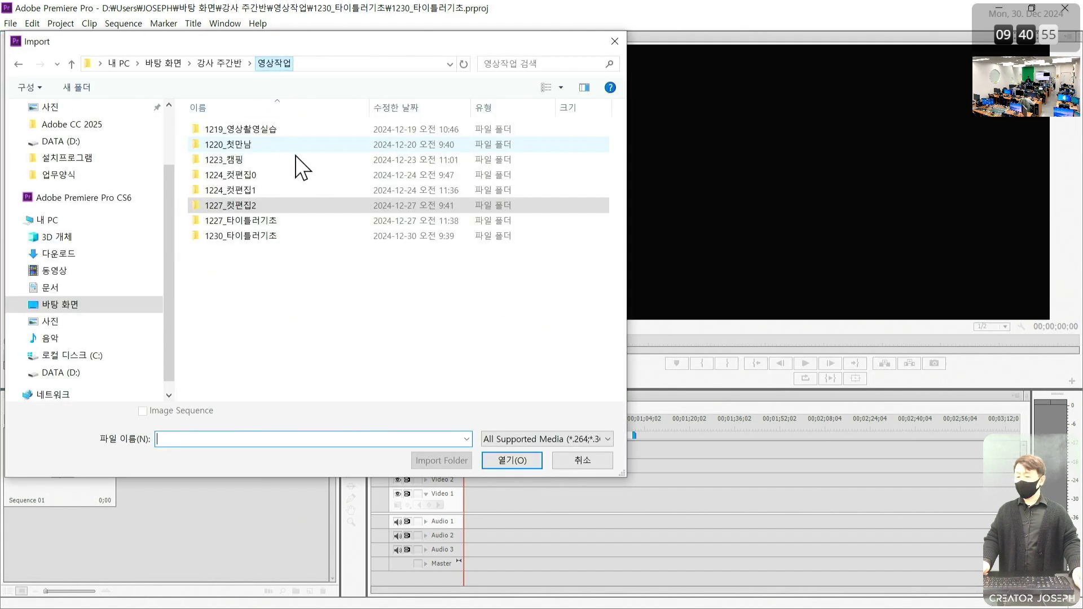
{"action": "double_click", "coordinate": [236, 160]}
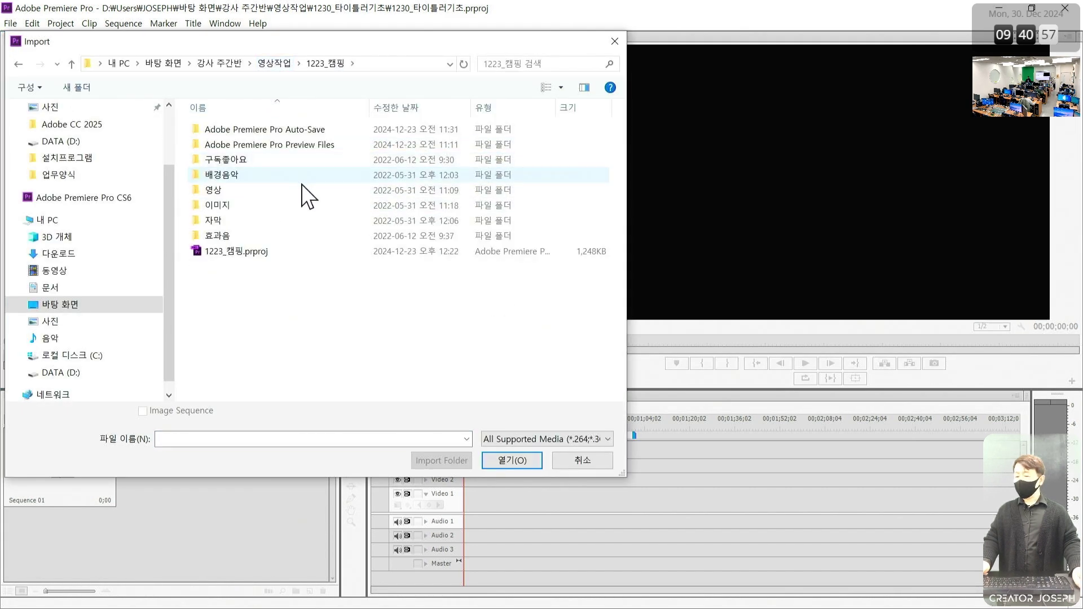
{"action": "double_click", "coordinate": [246, 190]}
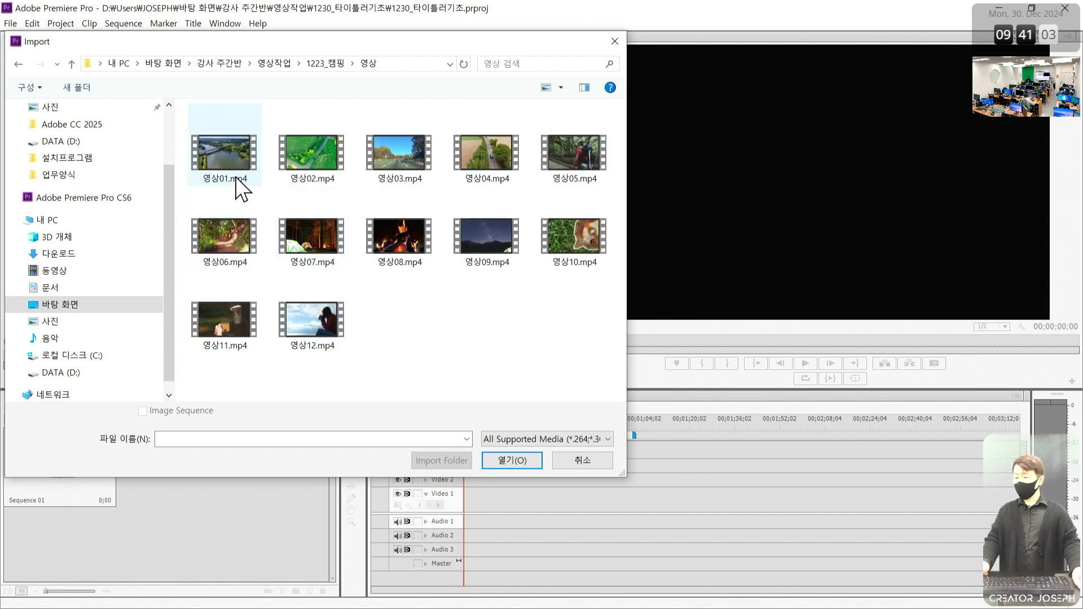
{"action": "left_click", "coordinate": [326, 170]}
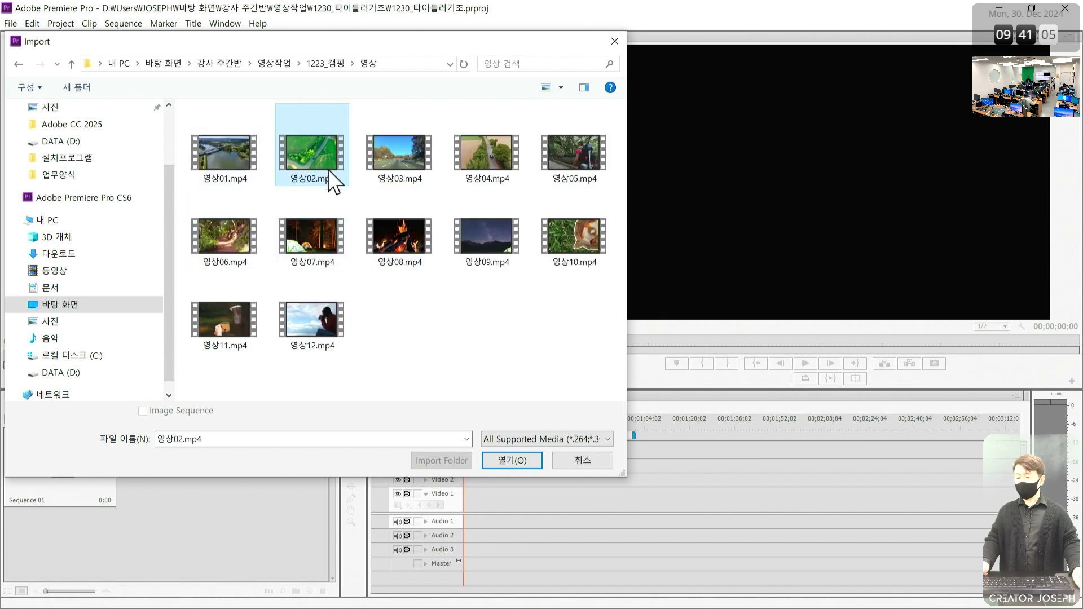
{"action": "left_click", "coordinate": [388, 168], "text": "ctrl"}
{"action": "left_click", "coordinate": [579, 242], "text": "ctrl"}
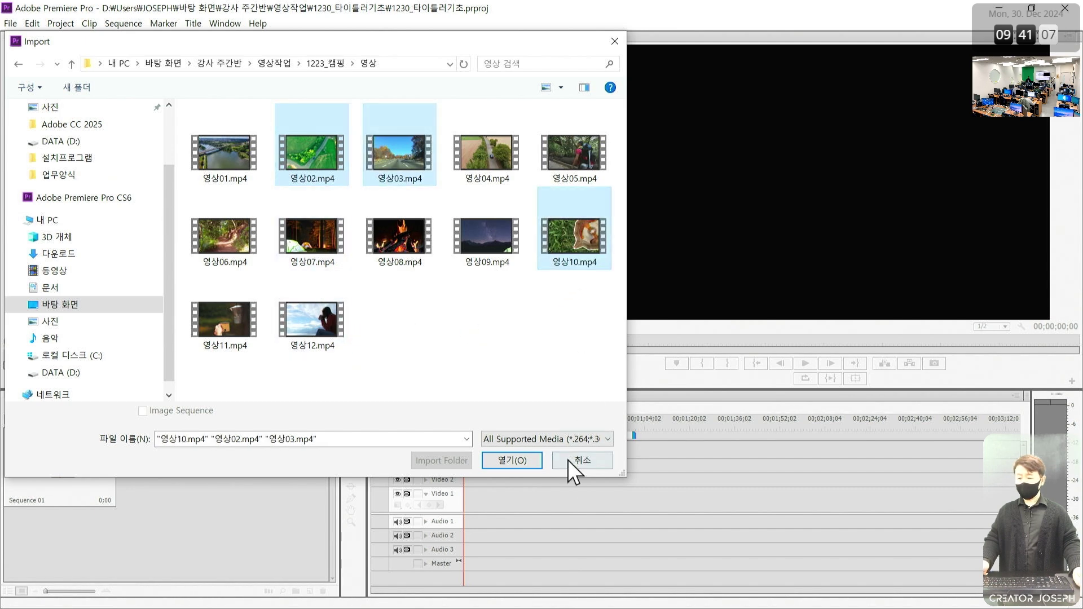
{"action": "left_click", "coordinate": [517, 459]}
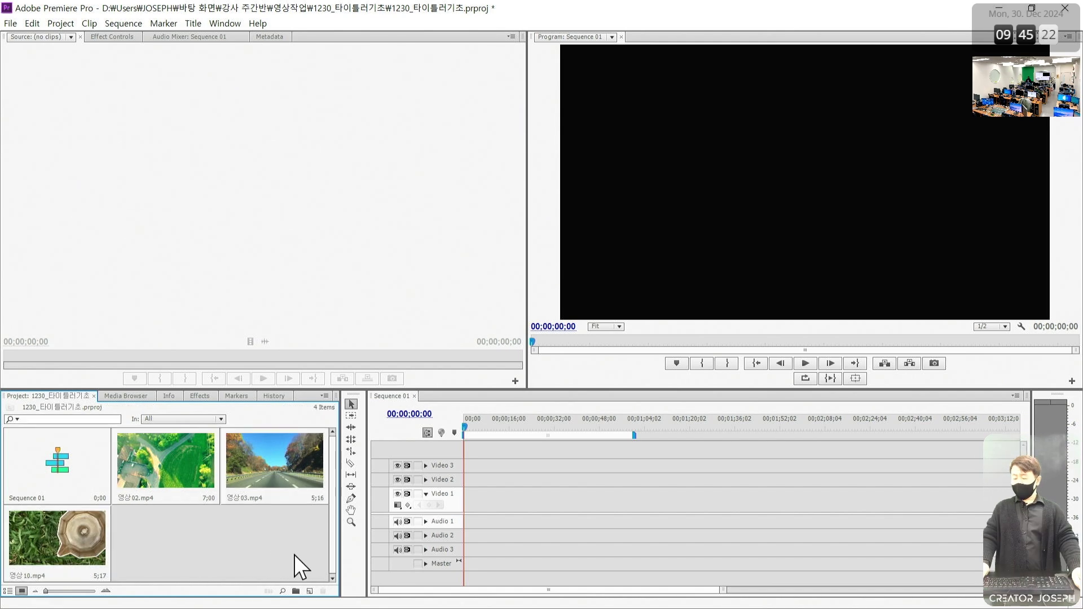
Step: Delete the clips 영상02.mp4, 영상03.mp4 and 영상10.mp4 from the project
{"action": "double_click", "coordinate": [259, 550]}
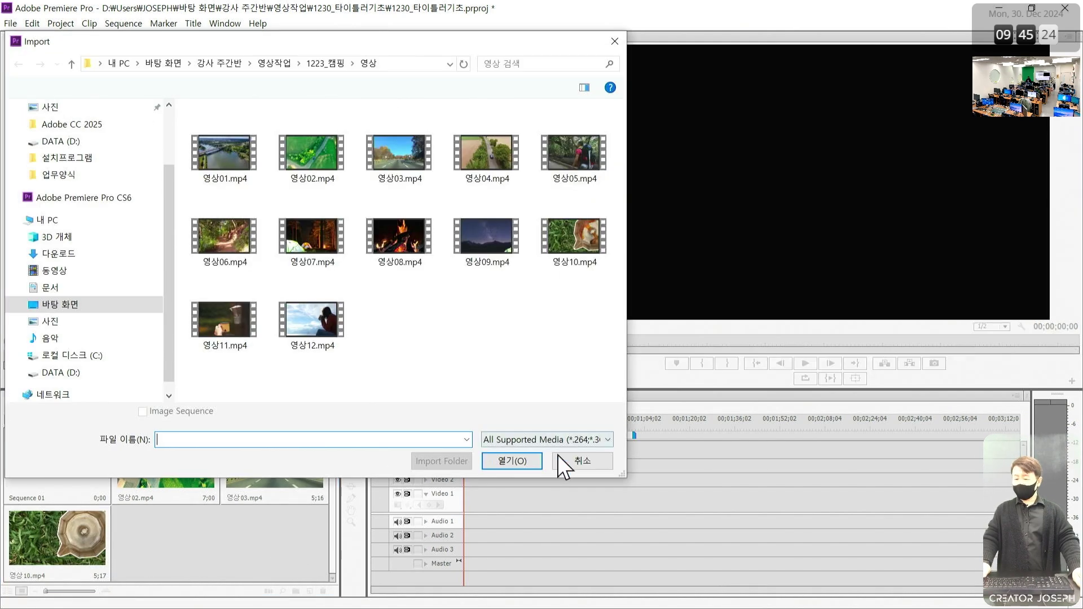
{"action": "left_click", "coordinate": [561, 459]}
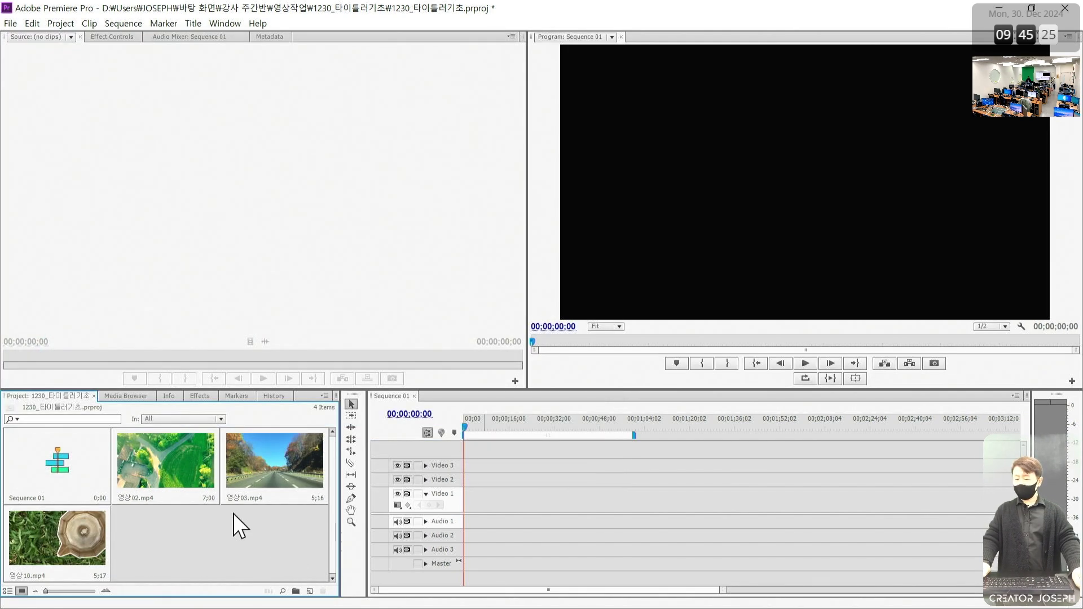
{"action": "left_click", "coordinate": [201, 486]}
{"action": "left_click", "coordinate": [97, 540], "text": "shift"}
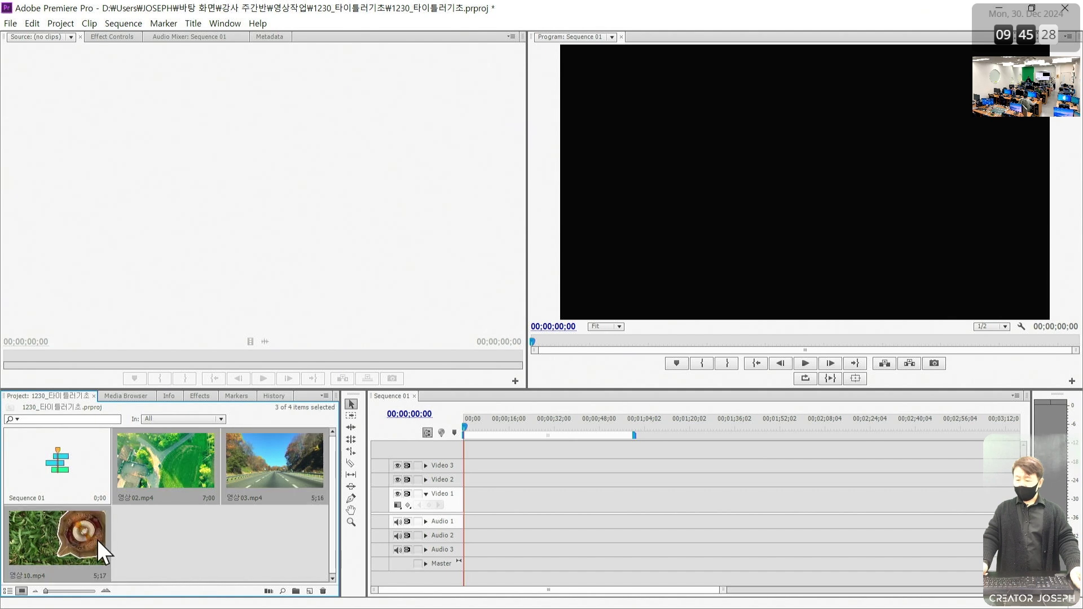
{"action": "key", "text": "Delete"}
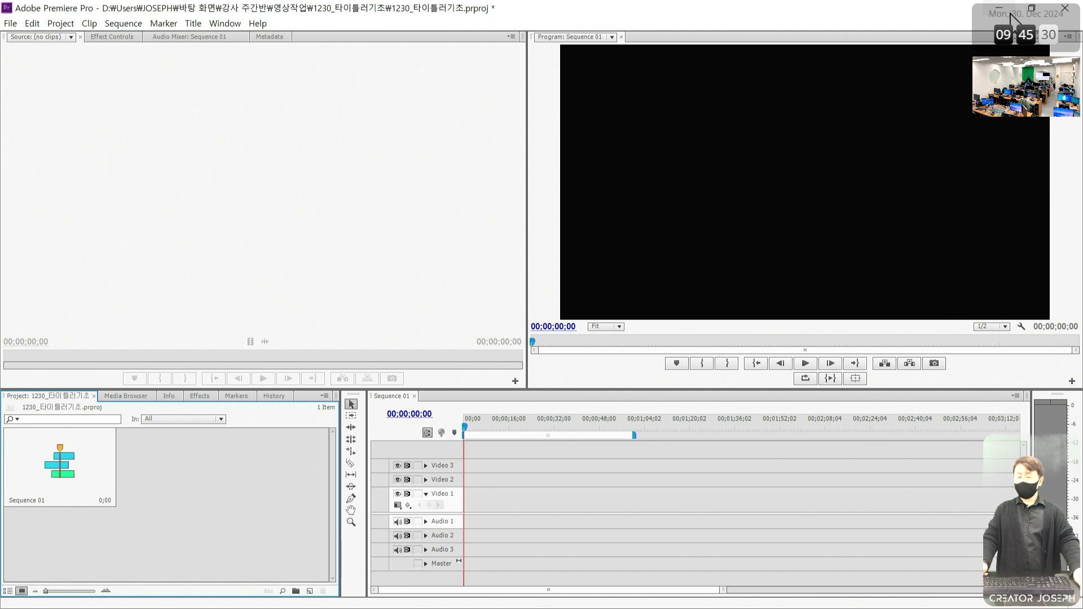
Step: Switch to File Explorer, open the 영상 folder inside 강사 주간반, 영상작업, 1223_캠핑, and make the window narrower
{"action": "left_click", "coordinate": [1006, 12]}
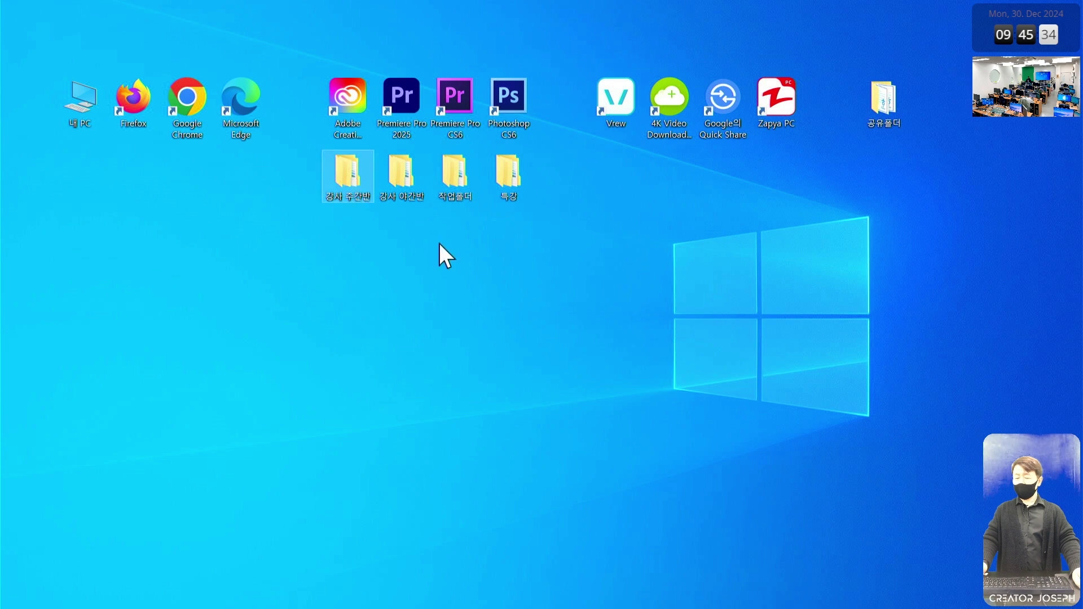
{"action": "key", "text": "Return"}
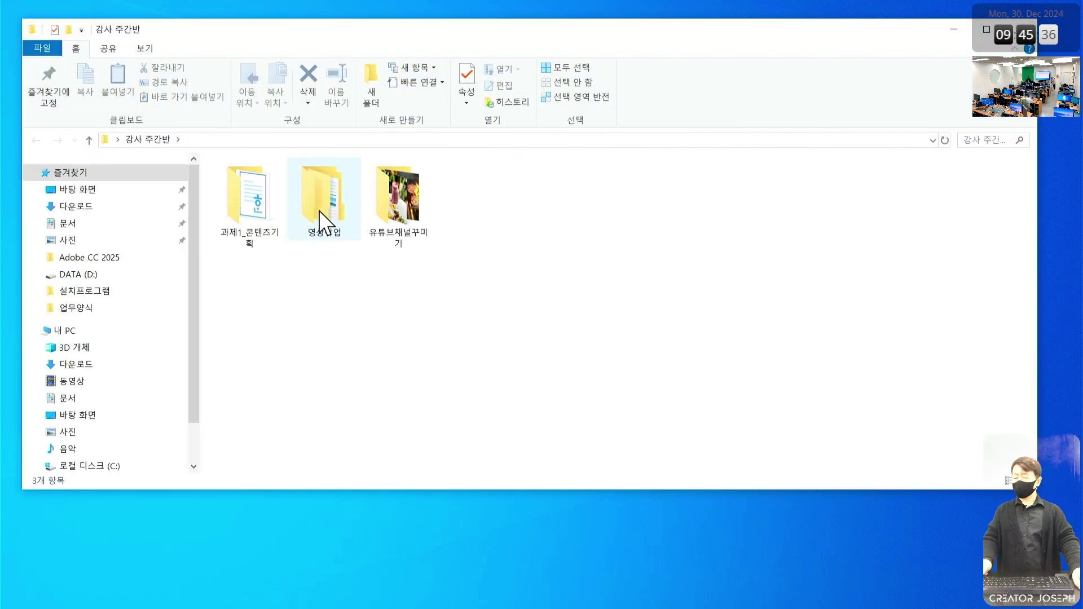
{"action": "double_click", "coordinate": [319, 211]}
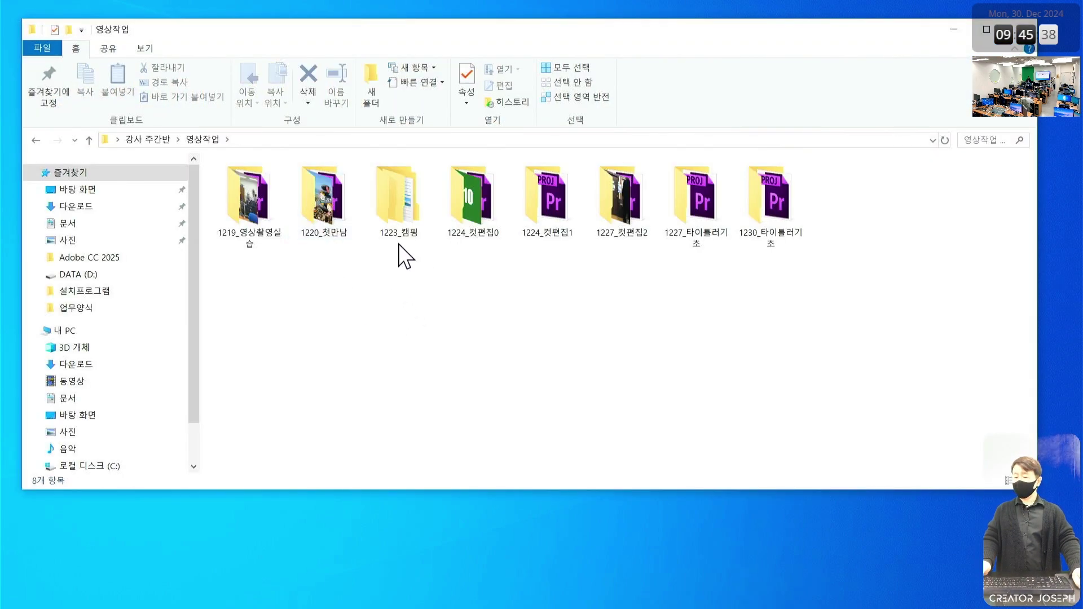
{"action": "double_click", "coordinate": [411, 202]}
{"action": "left_click", "coordinate": [270, 241]}
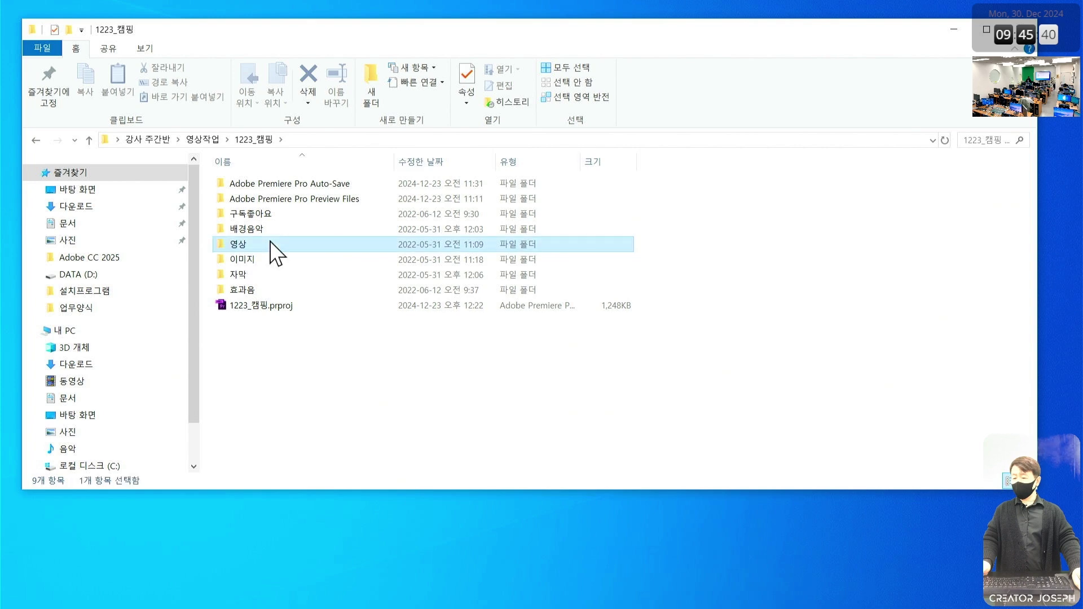
{"action": "double_click", "coordinate": [269, 241]}
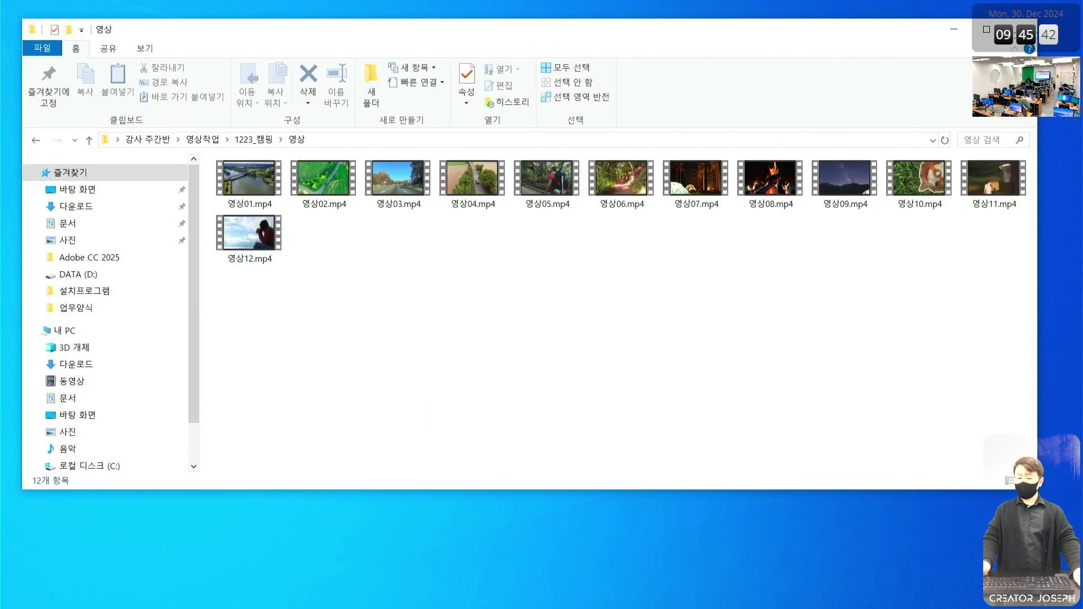
{"action": "left_click_drag", "start_coordinate": [1010, 484], "coordinate": [788, 468]}
Step: Select the clips 영상01.mp4, 영상02.mp4, 영상03.mp4 and 영상10.mp4 one at a time, and clear the selection
{"action": "left_click", "coordinate": [271, 183]}
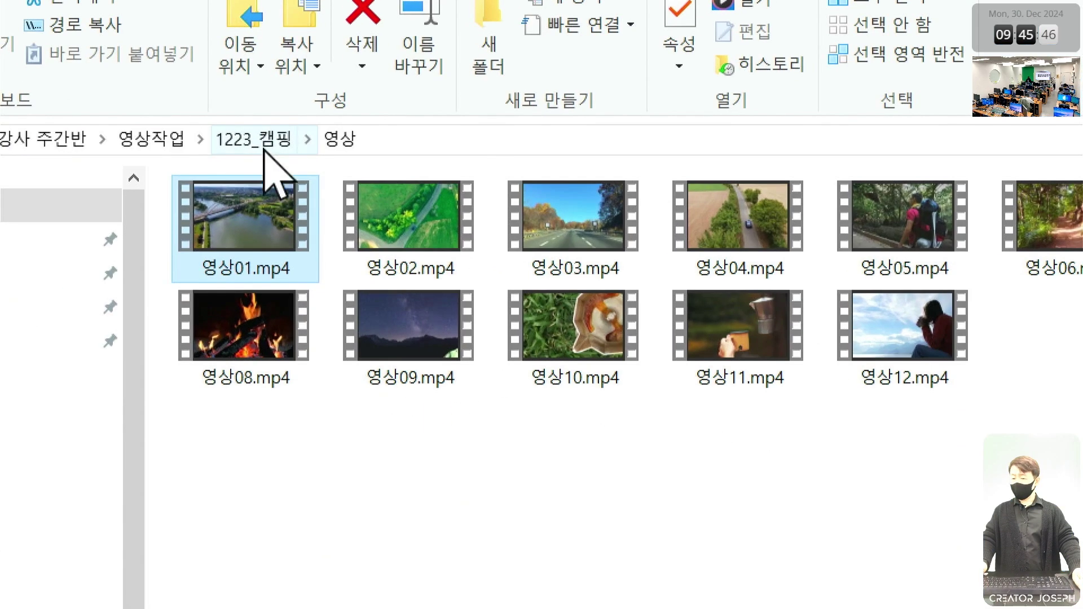
{"action": "left_click", "coordinate": [330, 190]}
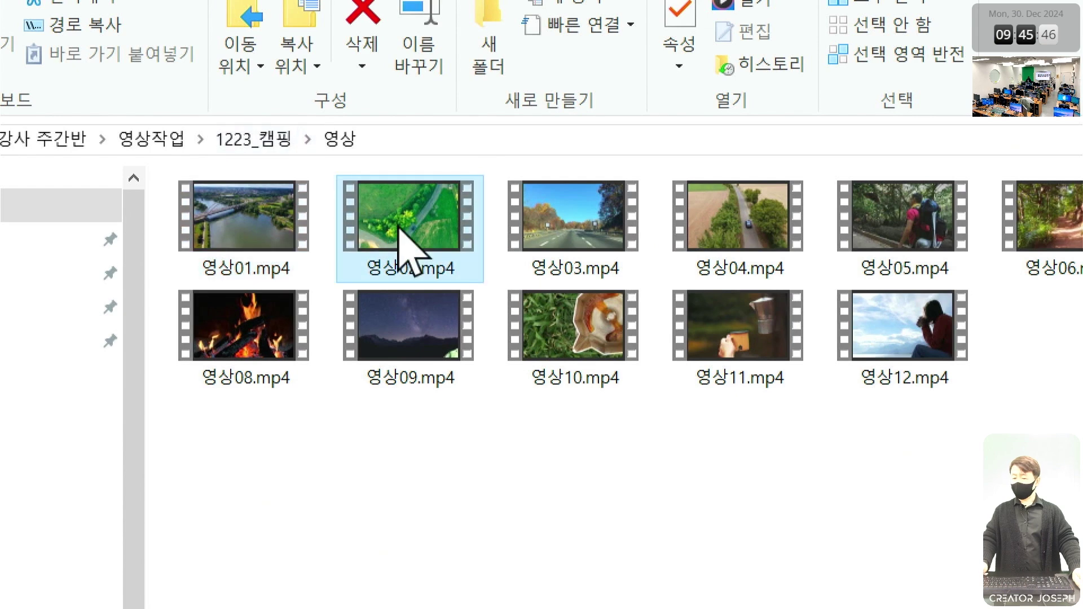
{"action": "left_click", "coordinate": [562, 248]}
{"action": "left_click", "coordinate": [593, 342]}
{"action": "left_click", "coordinate": [623, 509]}
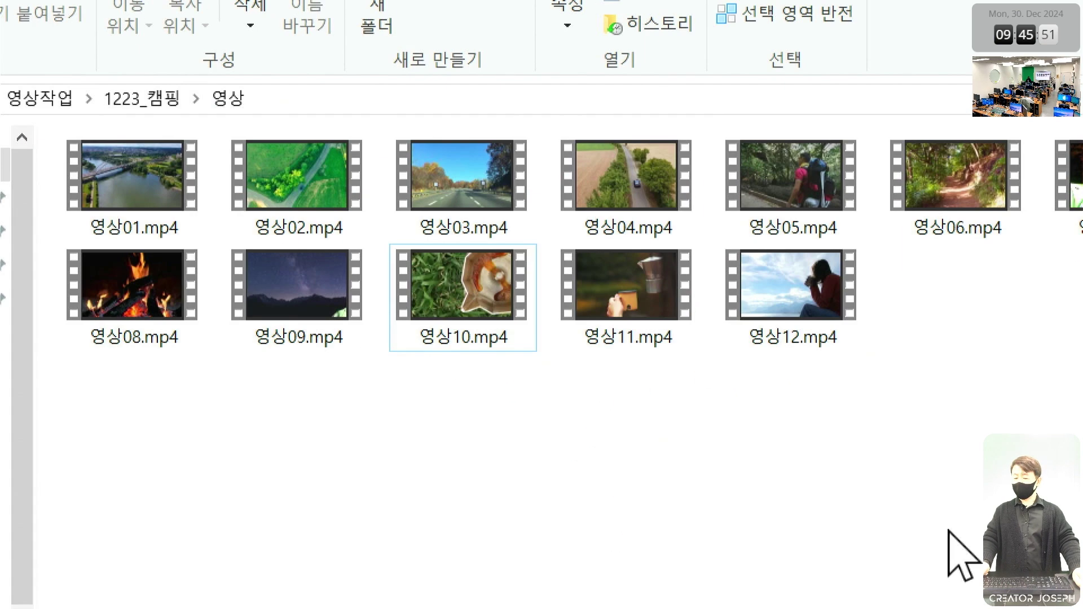
Step: Use box selection from the empty area beneath the clips, and clear it
{"action": "left_click_drag", "start_coordinate": [505, 470], "coordinate": [465, 436]}
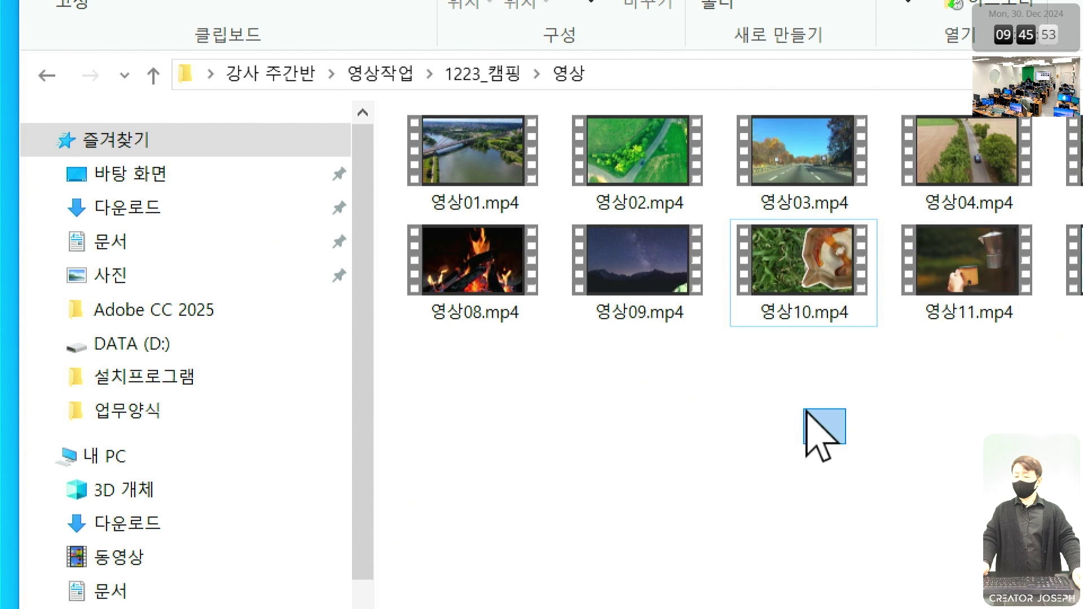
{"action": "left_click_drag", "start_coordinate": [805, 411], "coordinate": [498, 275]}
{"action": "left_click", "coordinate": [954, 454]}
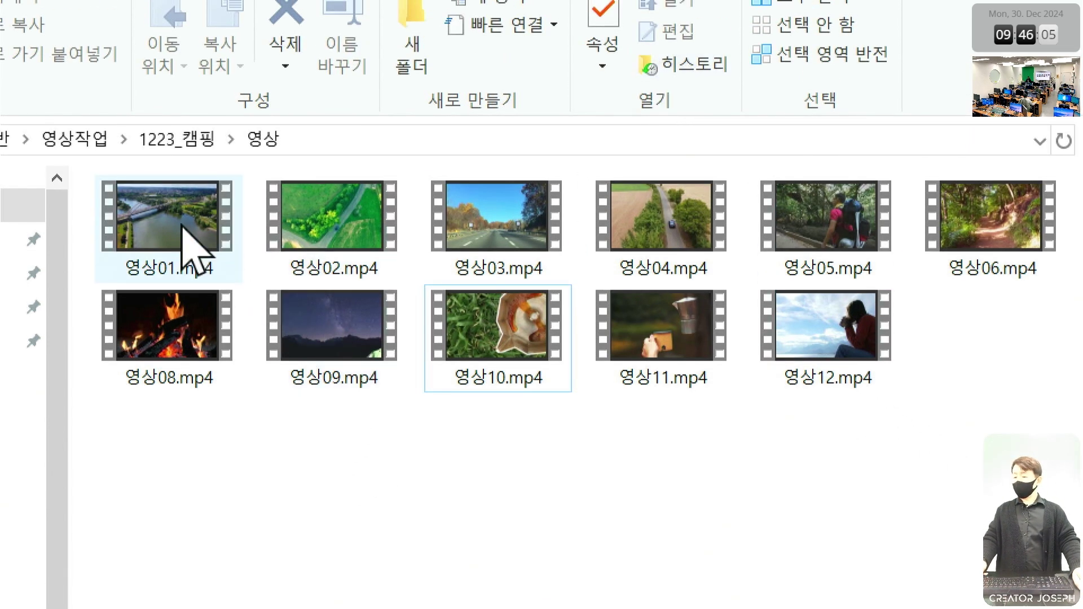
Step: Select 영상01.mp4, 영상02.mp4 and 영상03.mp4 together as individually added files, and clear the selection
{"action": "left_click", "coordinate": [188, 230]}
{"action": "left_click", "coordinate": [316, 232], "text": "ctrl"}
{"action": "left_click", "coordinate": [459, 241], "text": "ctrl"}
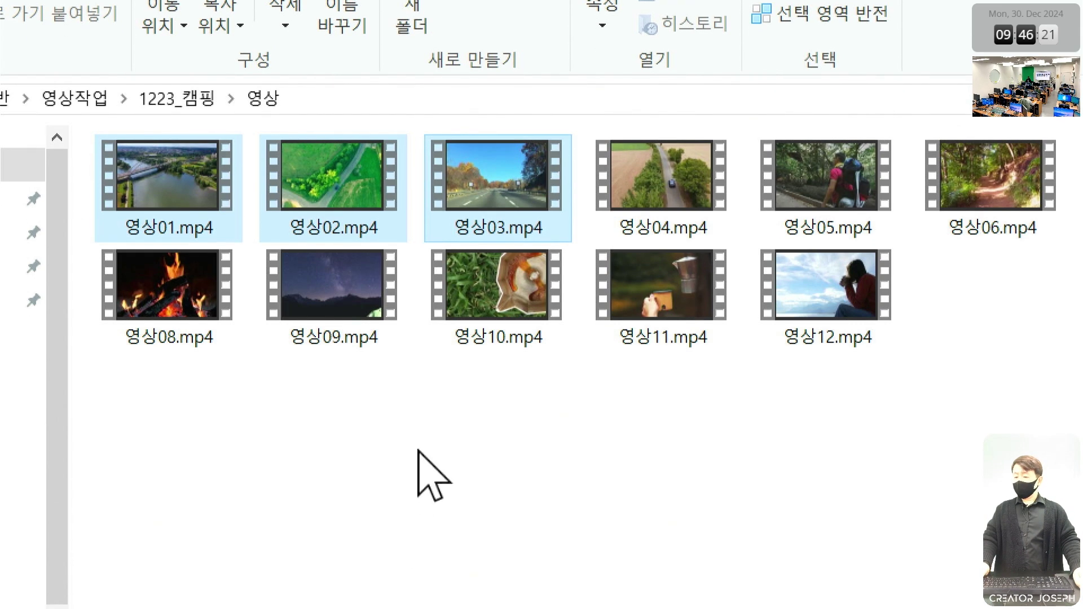
{"action": "left_click", "coordinate": [418, 490]}
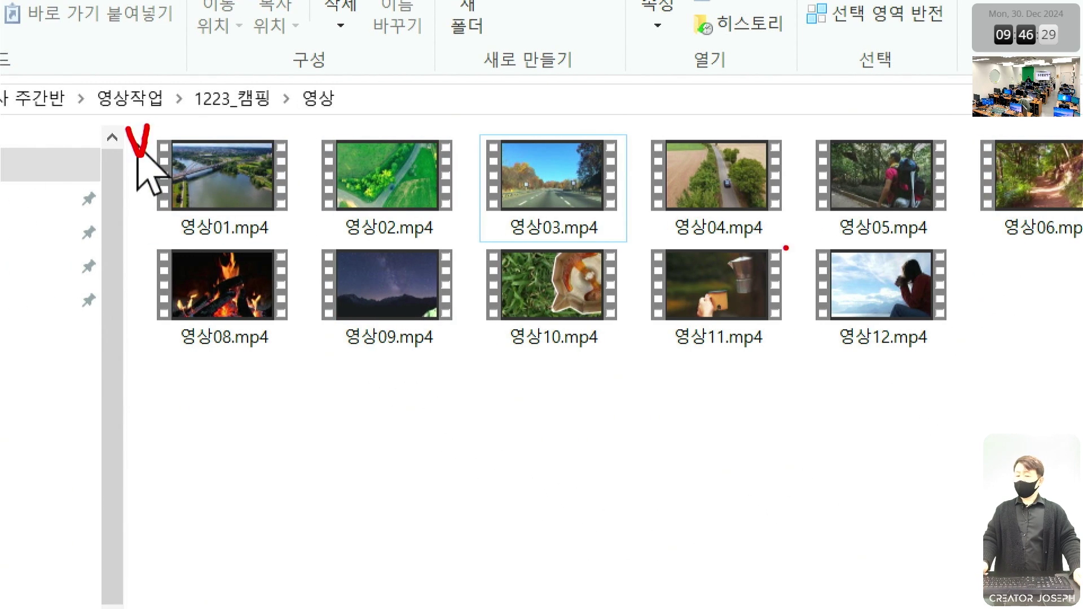
Step: Select the whole range of clips from 영상01.mp4 through 영상12.mp4, and close the folder window
{"action": "left_click_drag", "start_coordinate": [982, 275], "coordinate": [1019, 273]}
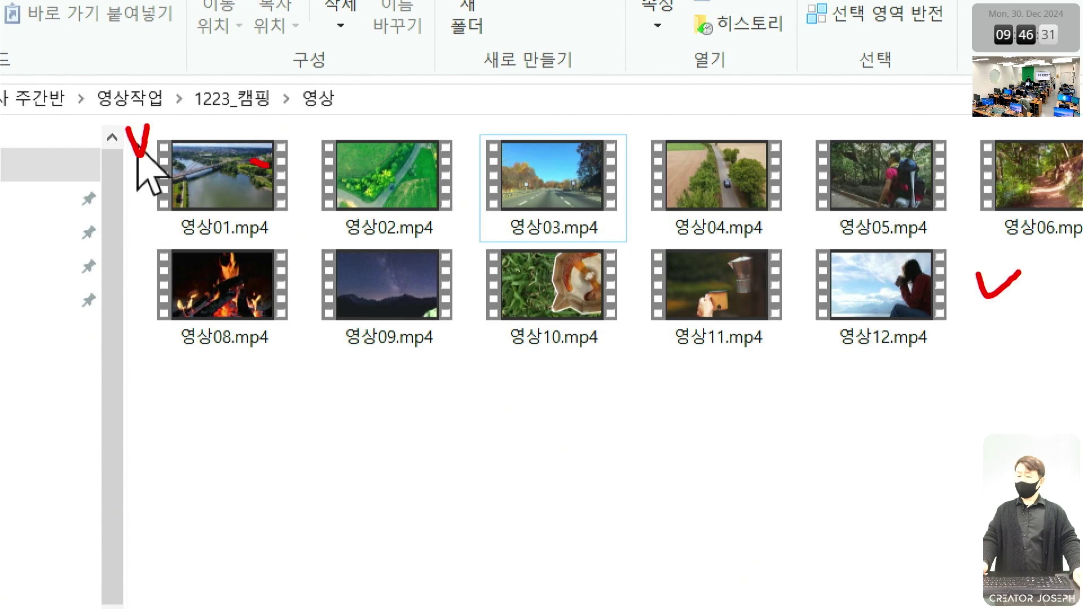
{"action": "left_click_drag", "start_coordinate": [268, 167], "coordinate": [860, 274]}
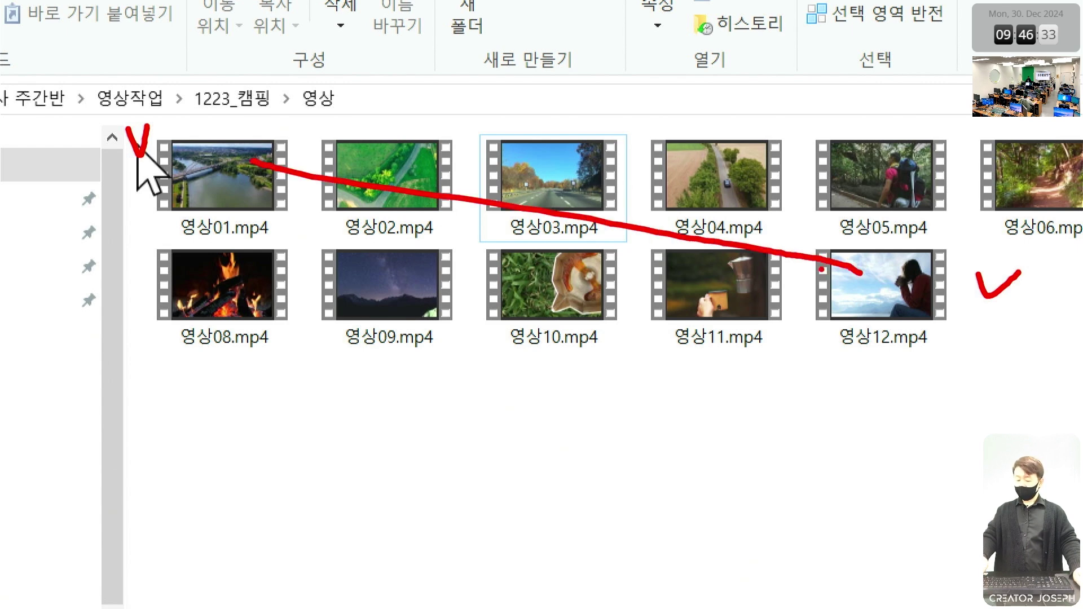
{"action": "left_click", "coordinate": [225, 203]}
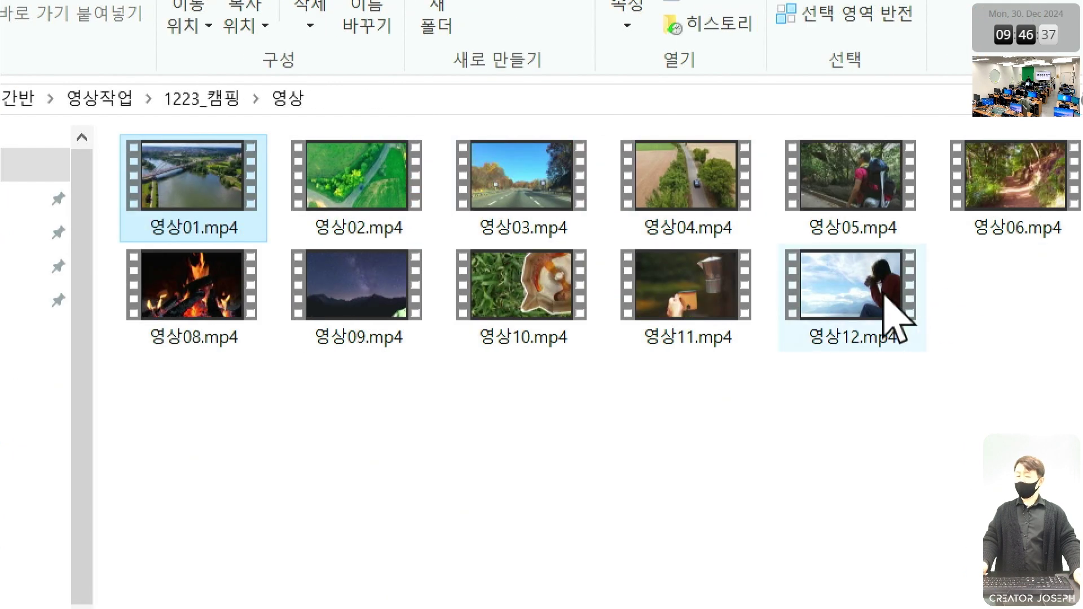
{"action": "left_click", "coordinate": [892, 327], "text": "shift"}
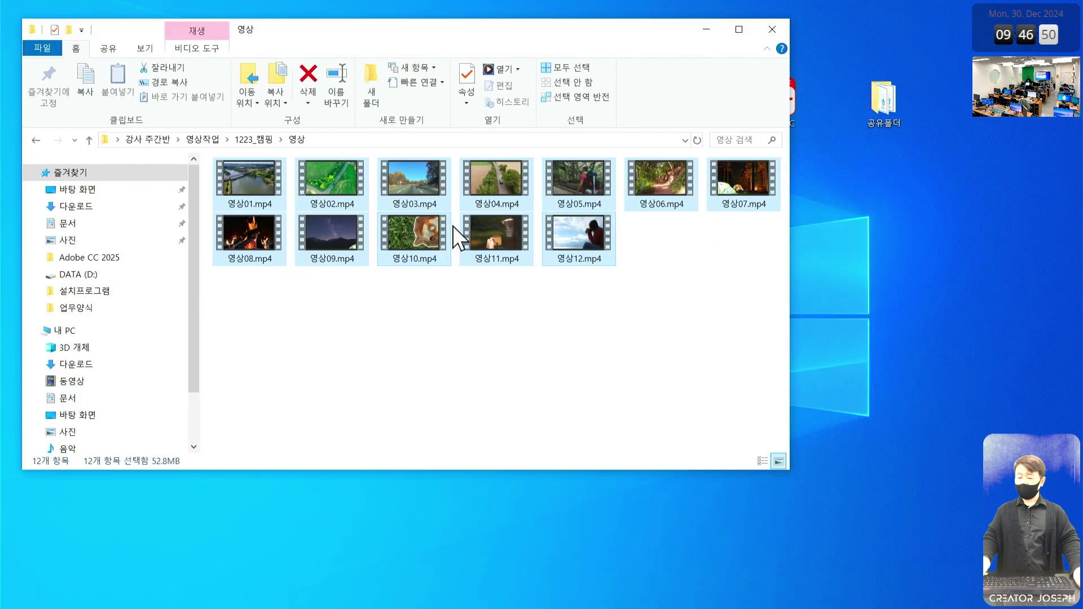
{"action": "left_click", "coordinate": [772, 31]}
Step: Switch back to Premiere Pro and import 영상01.mp4, 영상02.mp4 and 영상03.mp4 from the 영상 folder into the project
{"action": "key", "text": "alt+Tab"}
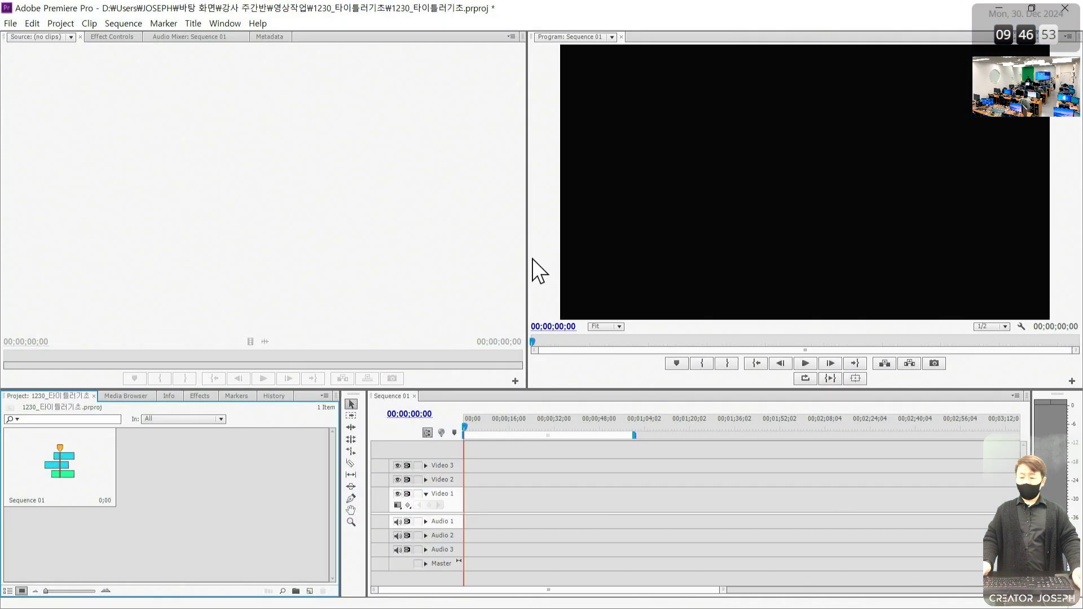
{"action": "left_click", "coordinate": [10, 23]}
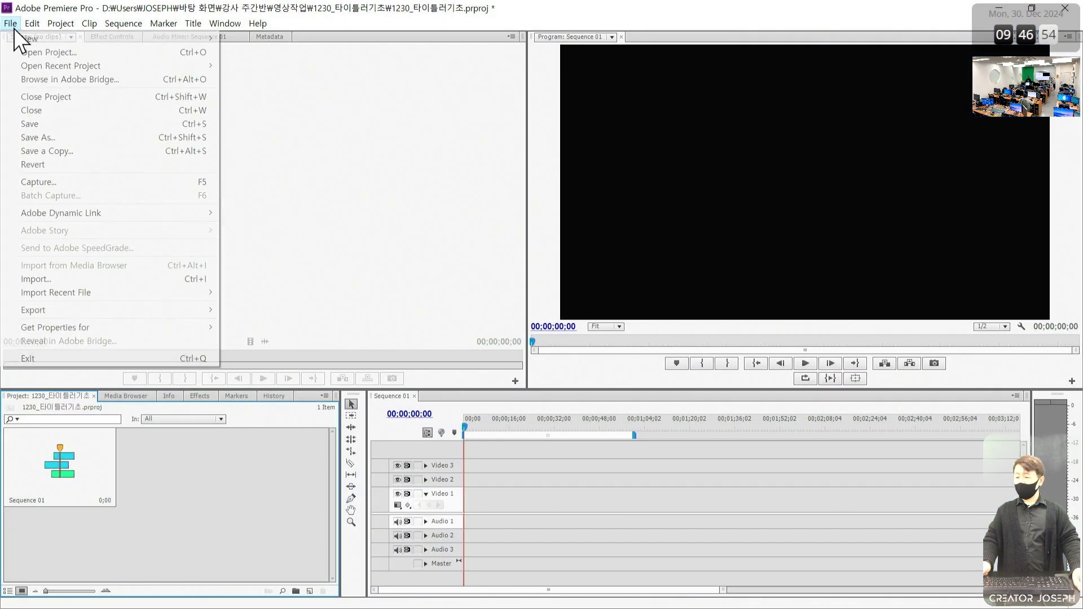
{"action": "left_click", "coordinate": [87, 284]}
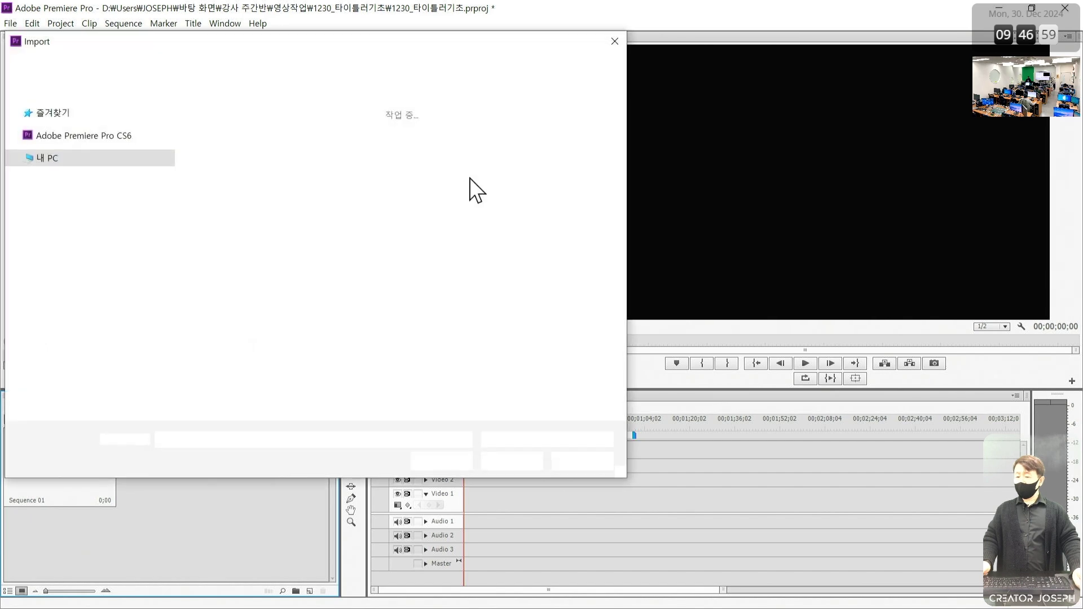
{"action": "left_click_drag", "start_coordinate": [463, 41], "coordinate": [492, 39]}
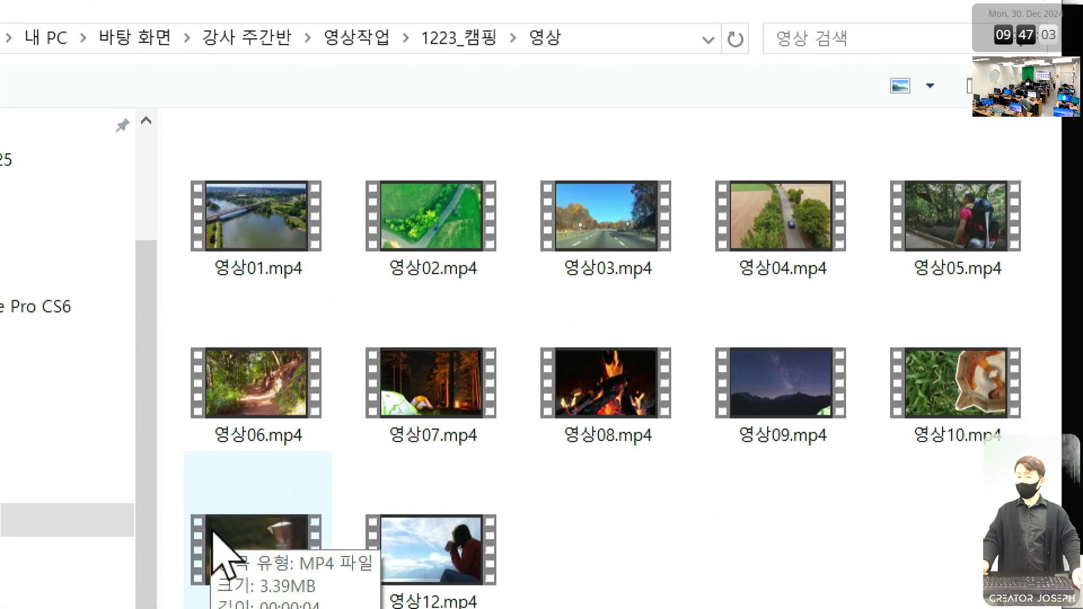
{"action": "left_click", "coordinate": [287, 208]}
{"action": "left_click", "coordinate": [459, 228], "text": "ctrl"}
{"action": "left_click", "coordinate": [568, 224], "text": "ctrl"}
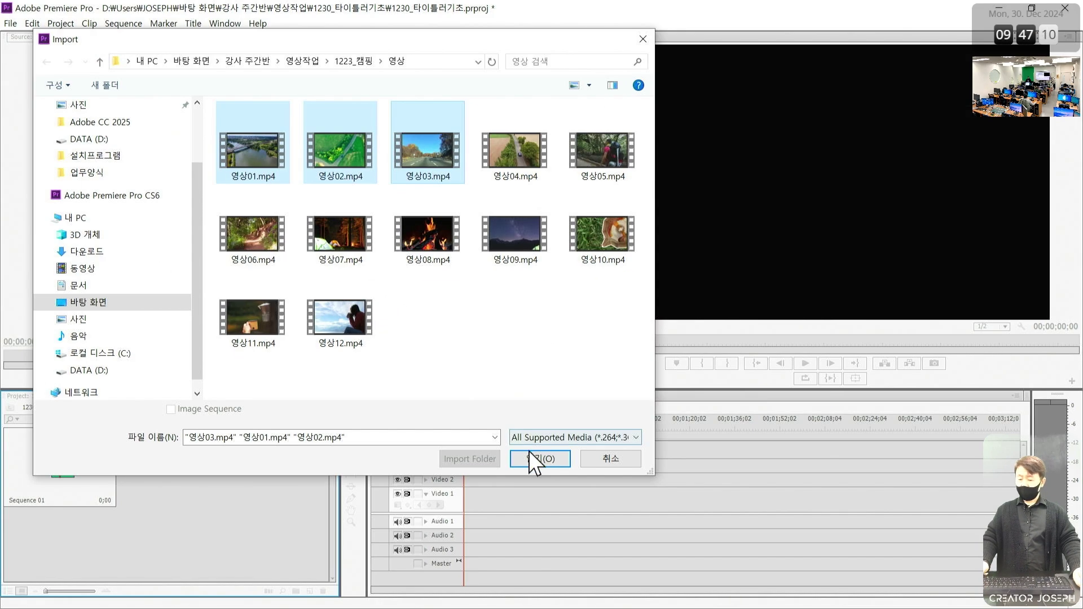
{"action": "left_click", "coordinate": [562, 522]}
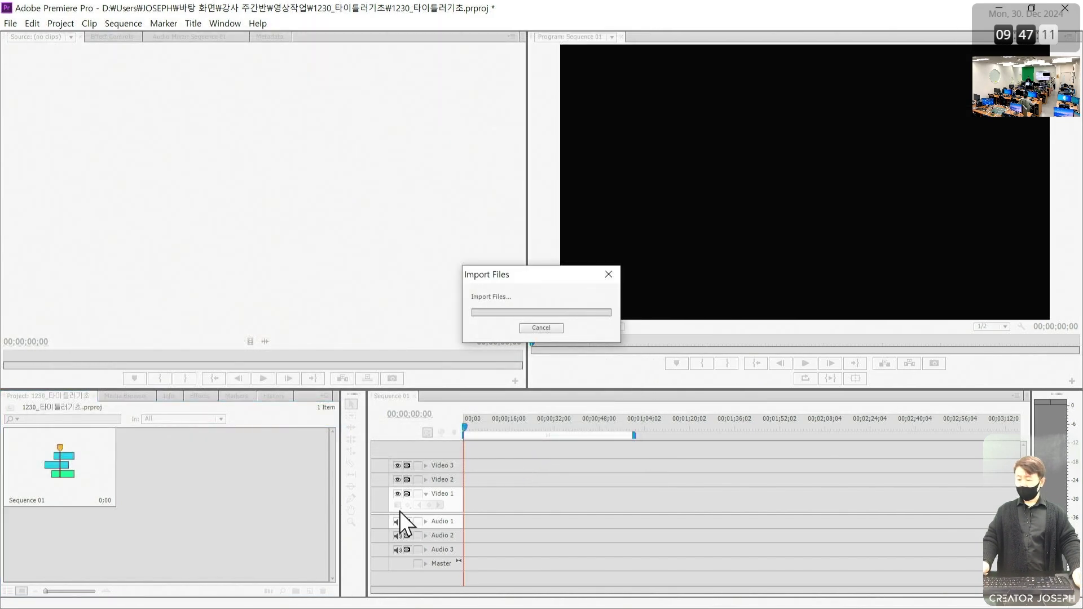
{"action": "left_click", "coordinate": [291, 547]}
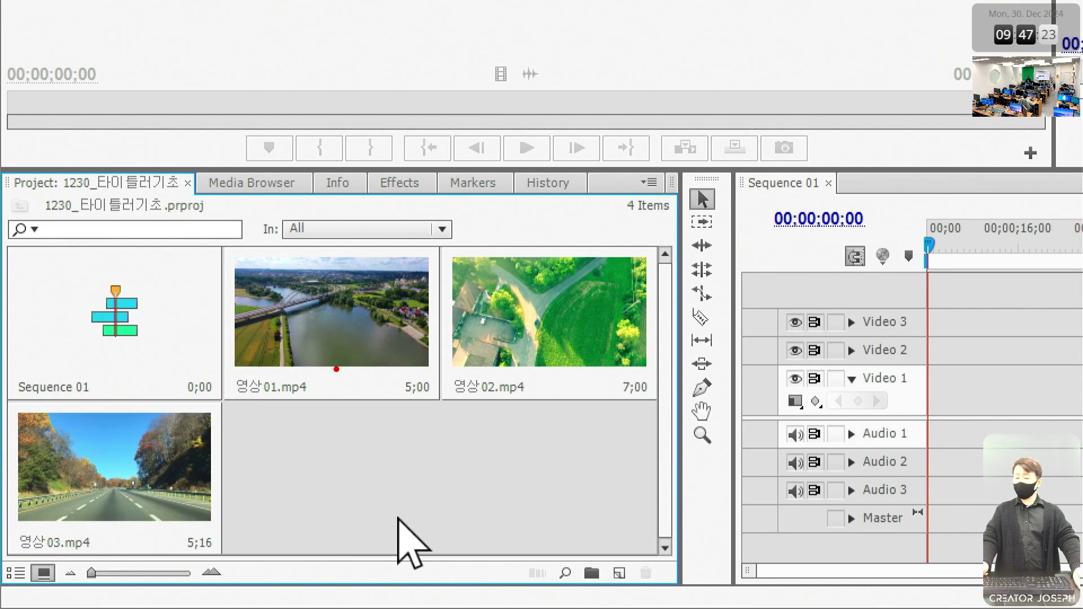
Step: Select the three imported clips 영상01.mp4 through 영상03.mp4 in the project, and clear the selection
{"action": "left_click", "coordinate": [311, 384]}
{"action": "left_click", "coordinate": [189, 485], "text": "shift"}
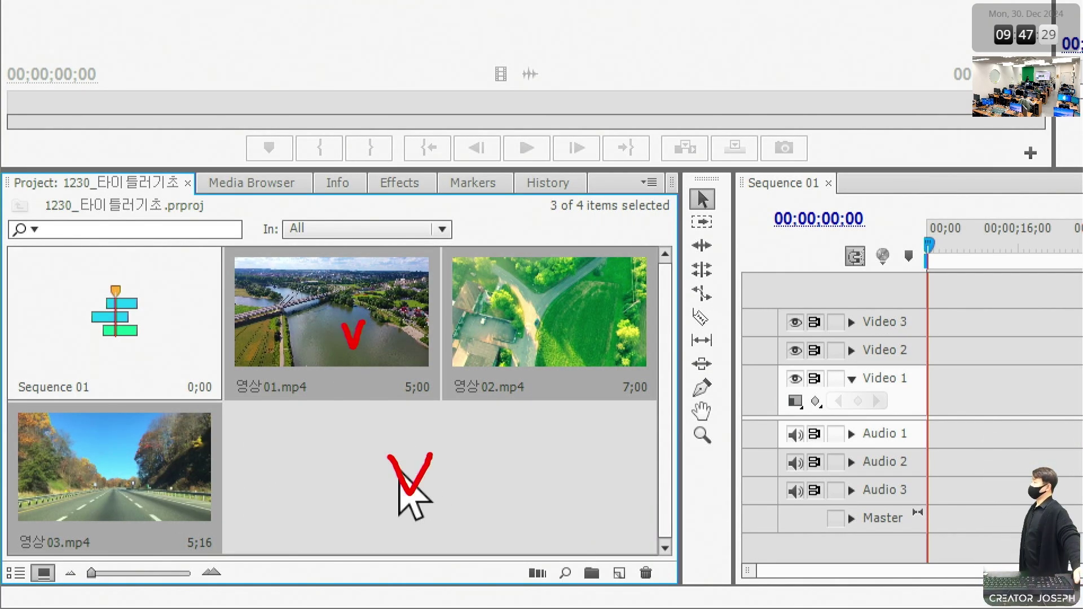
{"action": "left_click", "coordinate": [491, 474]}
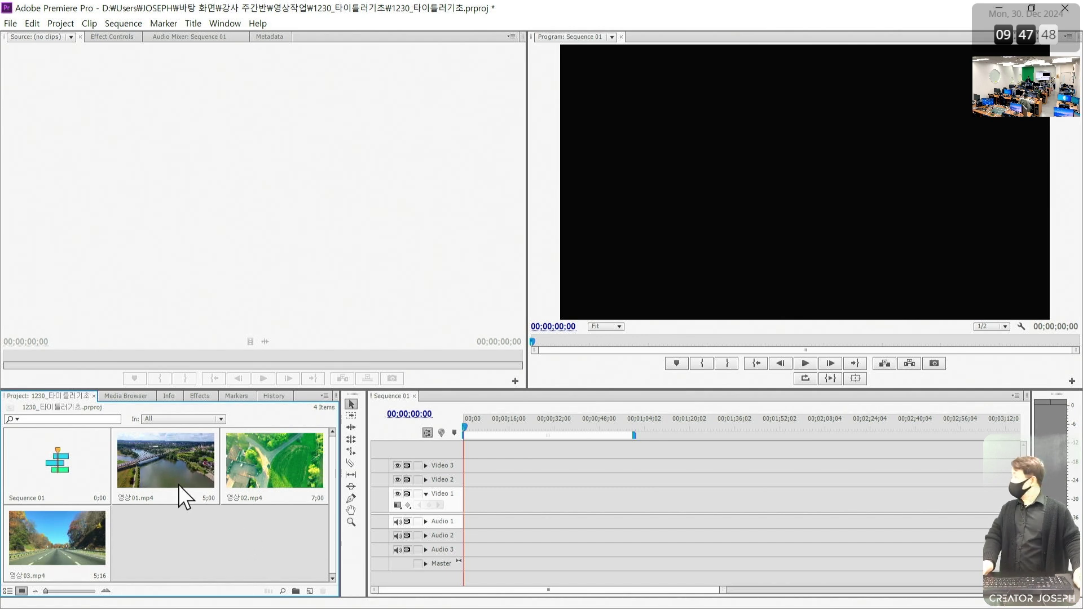
Step: Place 영상02.mp4 at the start of the Video 1 track and fit the sequence to the timeline's width
{"action": "left_click_drag", "start_coordinate": [278, 465], "coordinate": [469, 505]}
{"action": "key", "text": "backslash"}
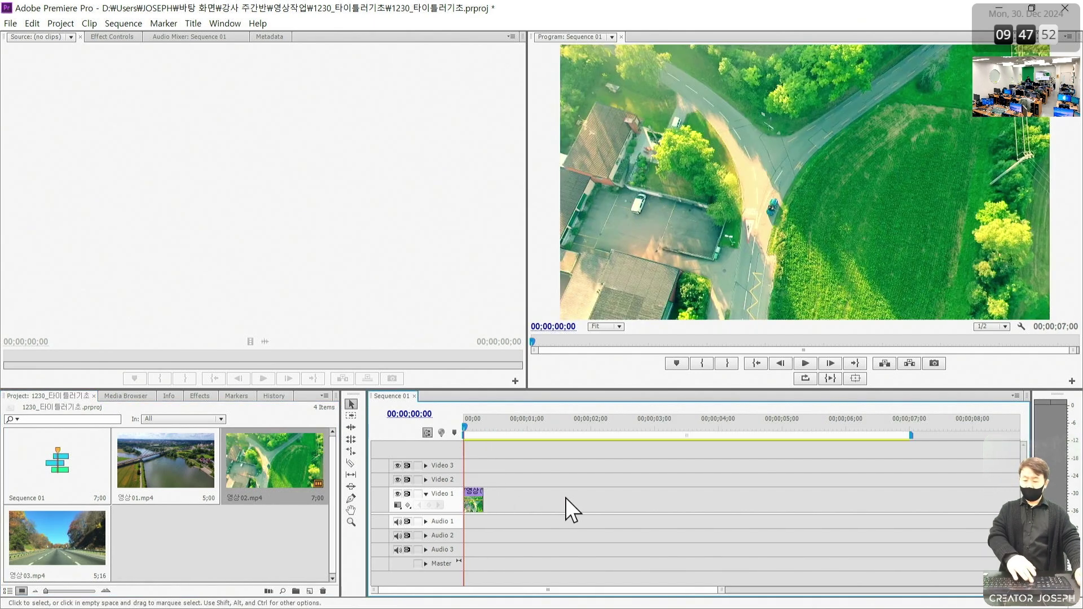
{"action": "left_click_drag", "start_coordinate": [630, 424], "coordinate": [680, 420]}
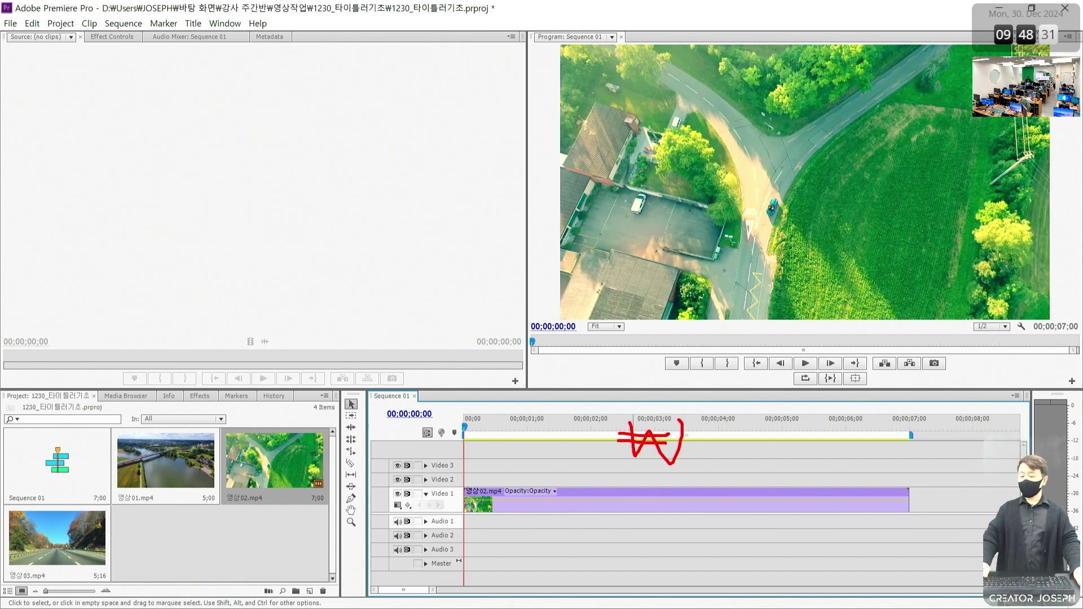
{"action": "key", "text": "Escape"}
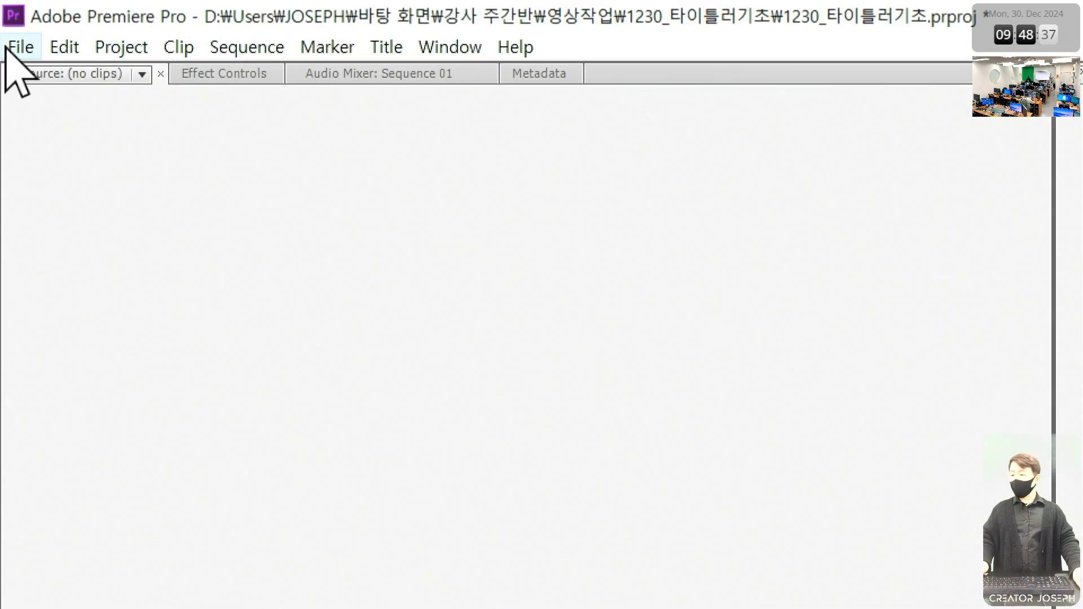
Step: Create a new 1920 x 1080 title named 제목 with a 29.97fps Drop-Frame timebase and square pixels
{"action": "left_click", "coordinate": [6, 47]}
{"action": "mouse_move", "coordinate": [220, 85]}
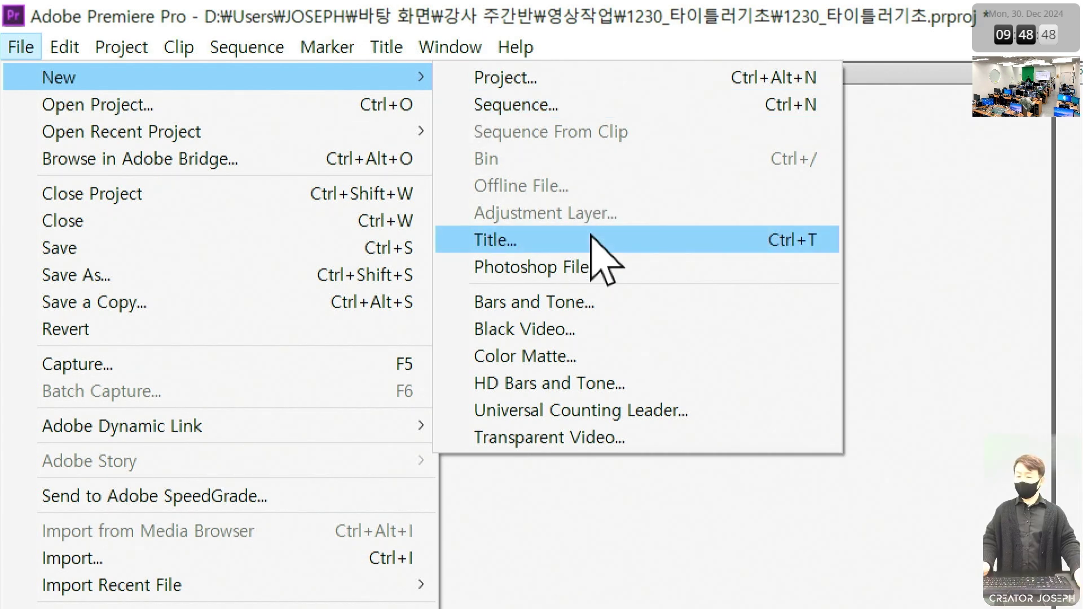
{"action": "left_click", "coordinate": [593, 240]}
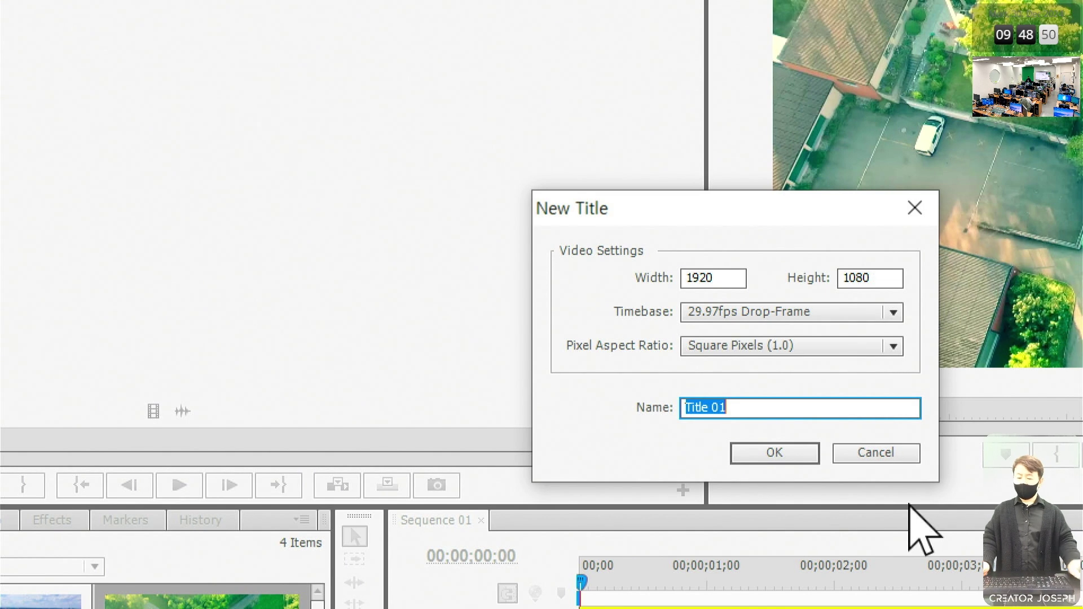
{"action": "type", "text": "wpa"}
{"action": "key", "text": "BackSpace"}
{"action": "key", "text": "BackSpace"}
{"action": "key", "text": "BackSpace"}
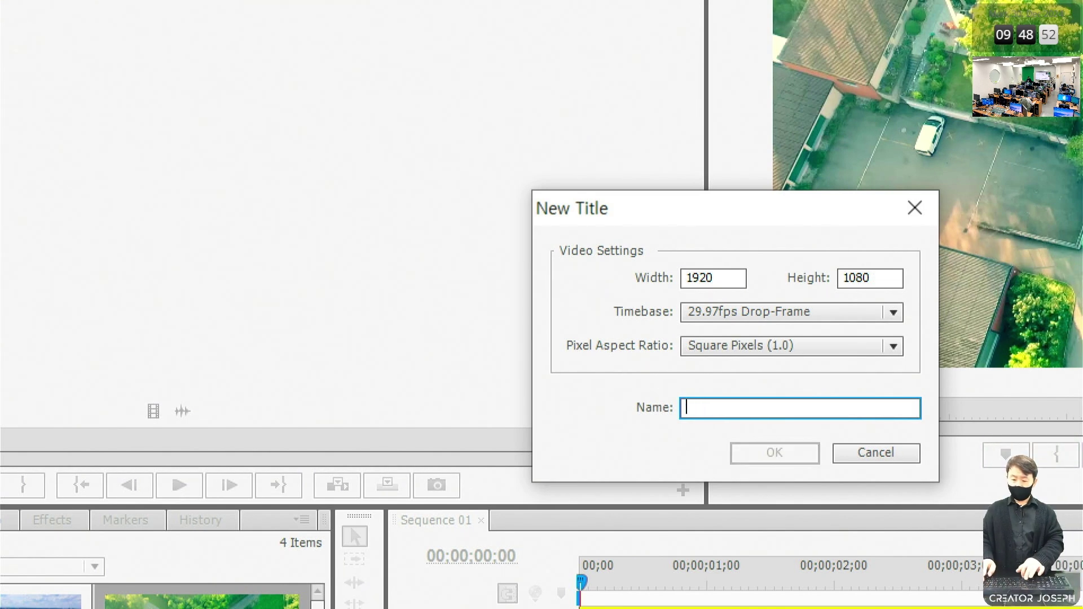
{"action": "type", "text": "제목"}
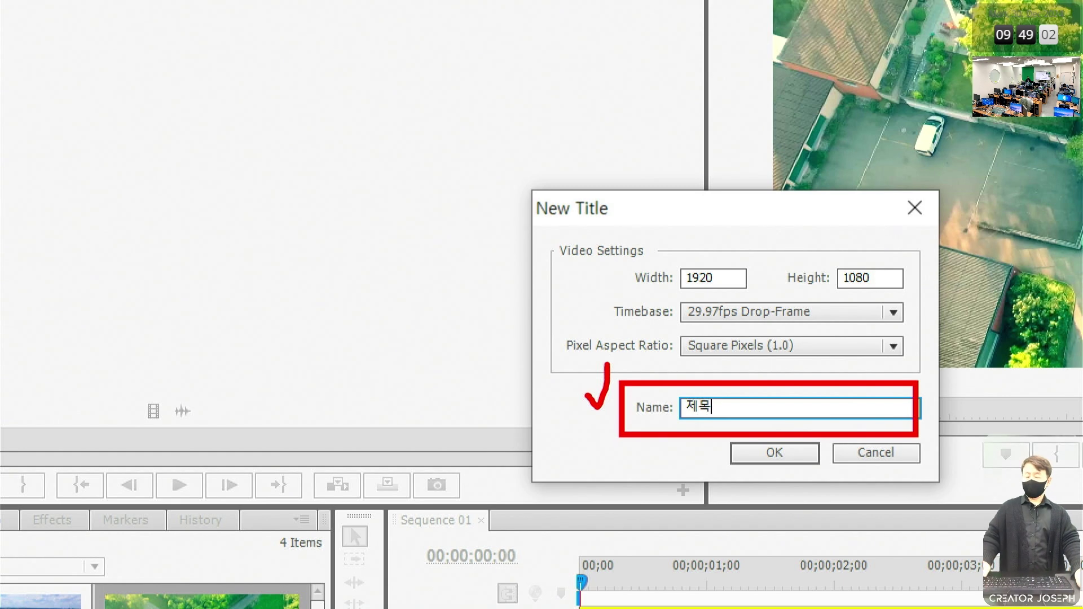
{"action": "left_click", "coordinate": [779, 452]}
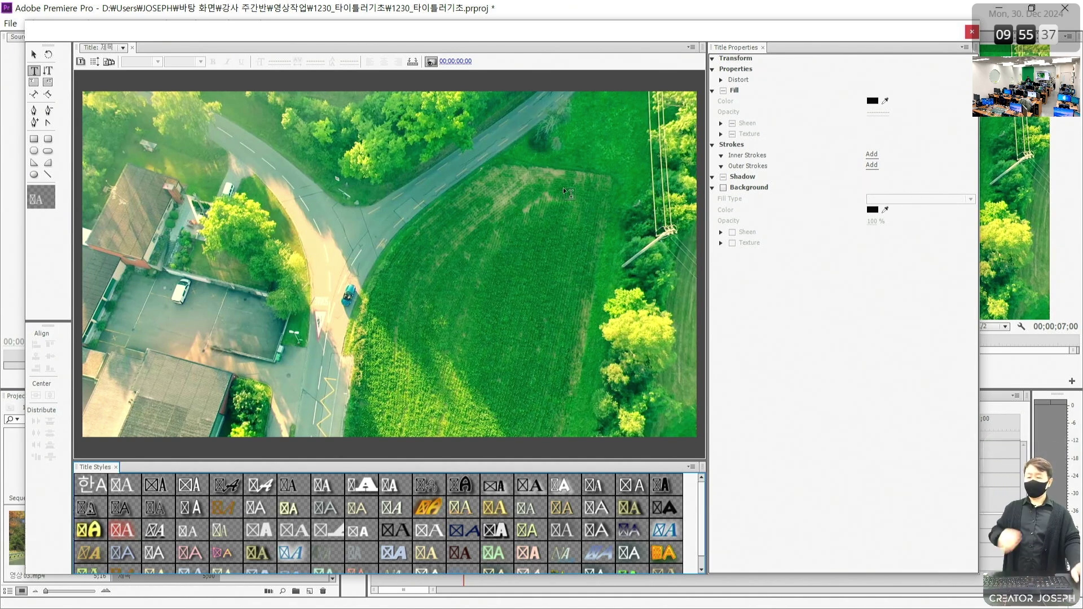
Step: Add the horizontal text 프리미어 타이틀러 기초 near the middle of the title frame with the Type tool
{"action": "left_click", "coordinate": [34, 71]}
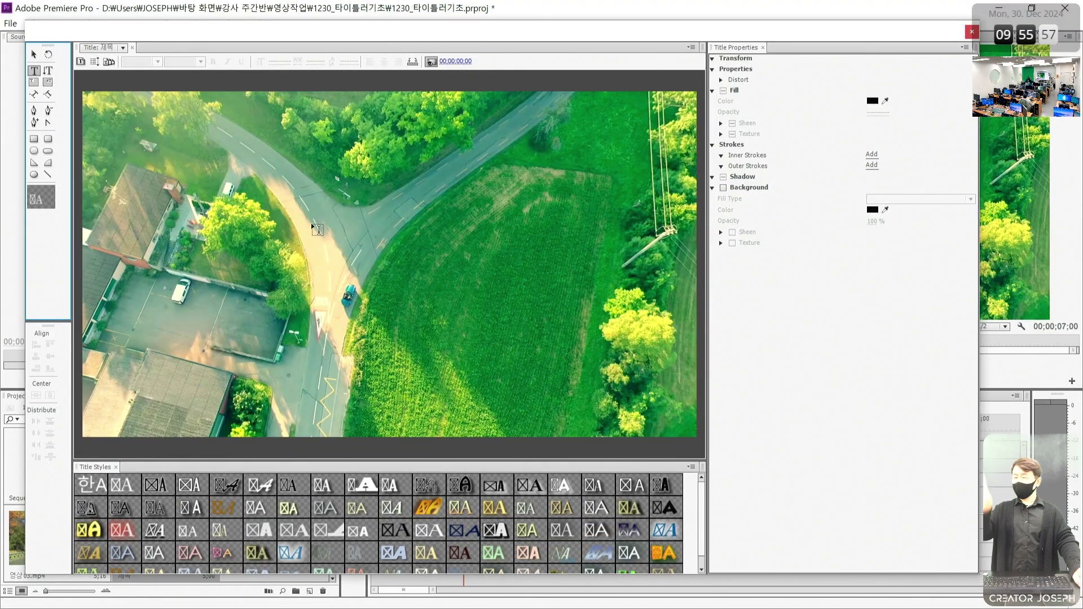
{"action": "left_click", "coordinate": [312, 223]}
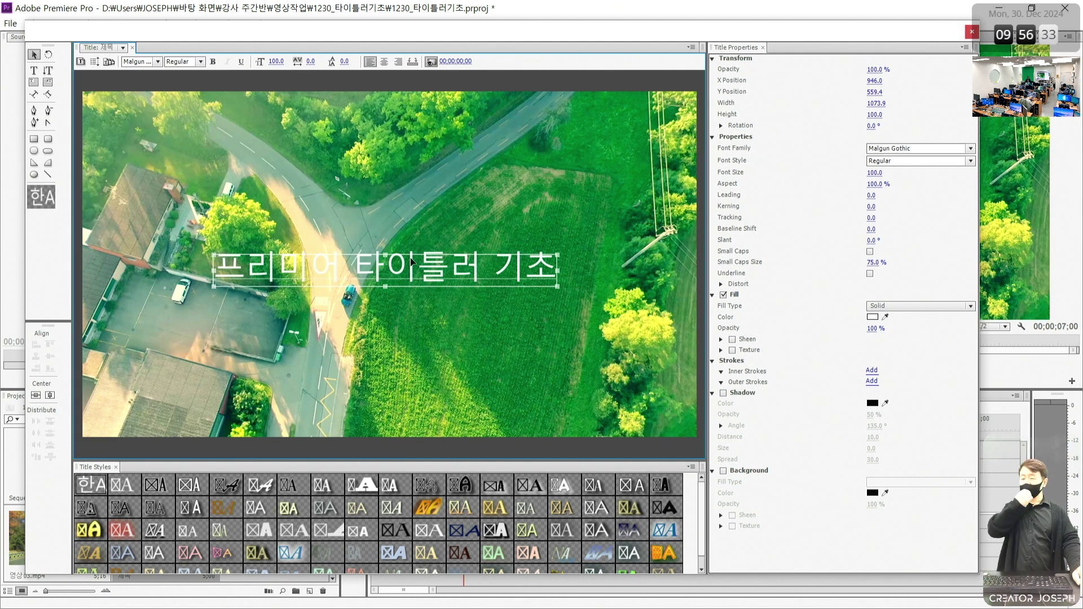
Step: Add a second horizontal text 한글입력 마지막글자 near the upper-left corner of the title frame with the Type tool
{"action": "key", "text": "t"}
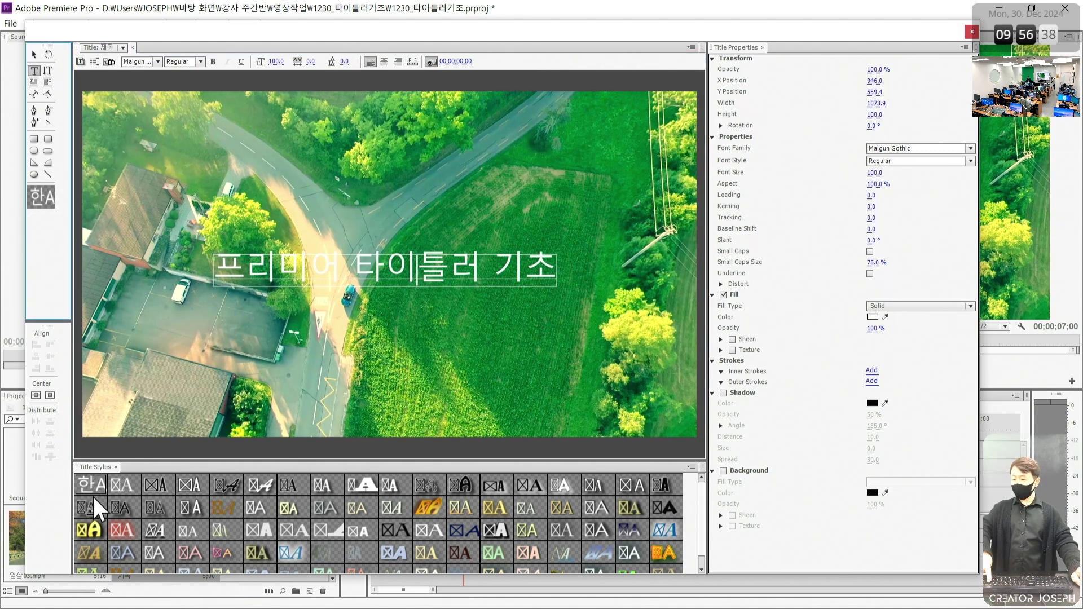
{"action": "left_click", "coordinate": [95, 486]}
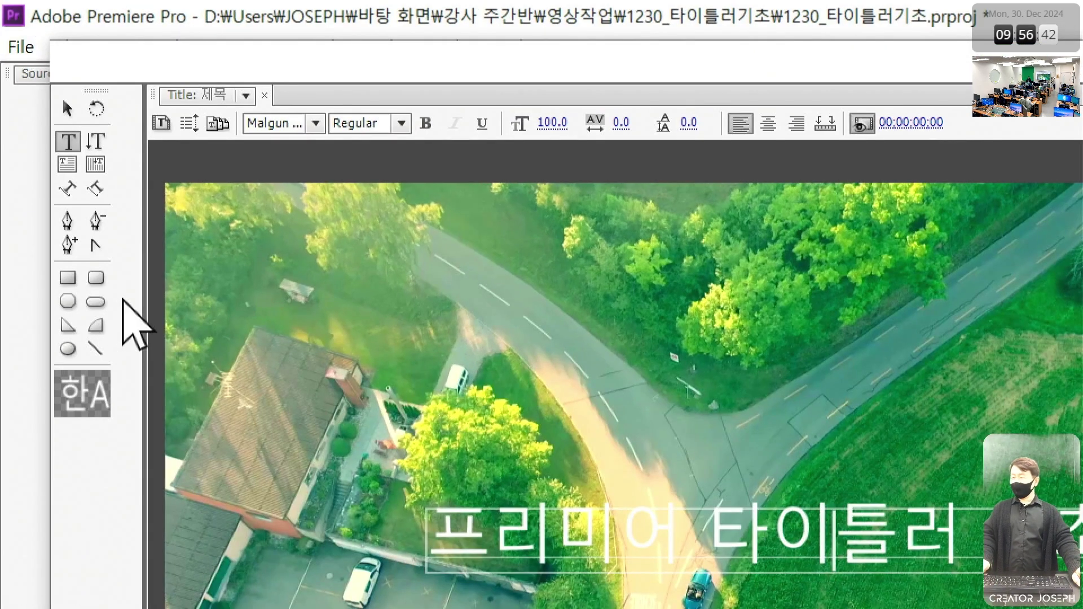
{"action": "left_click", "coordinate": [240, 281]}
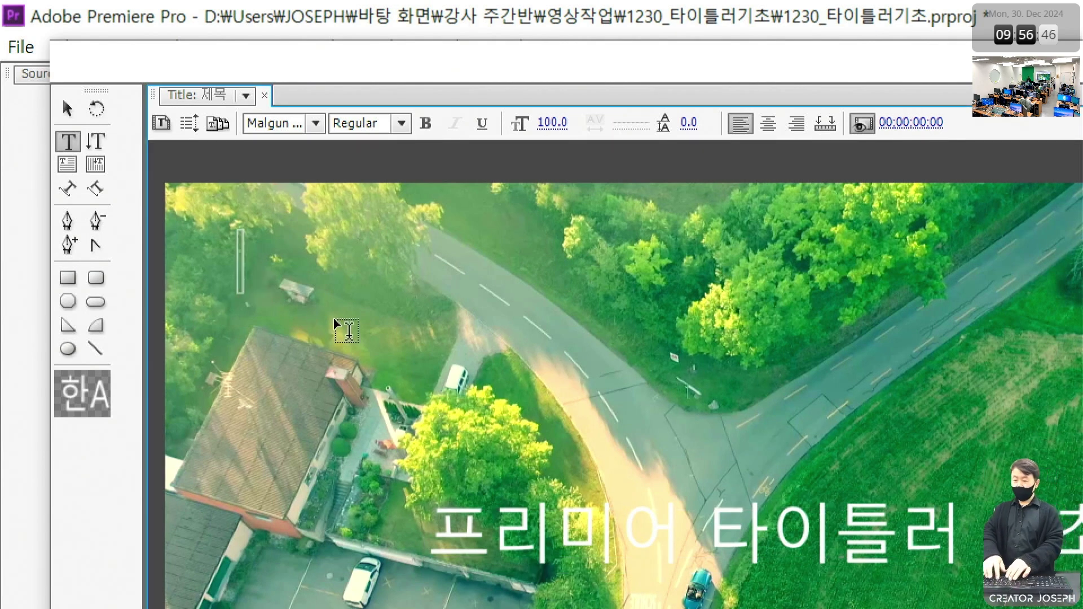
{"action": "key", "text": "Hangul"}
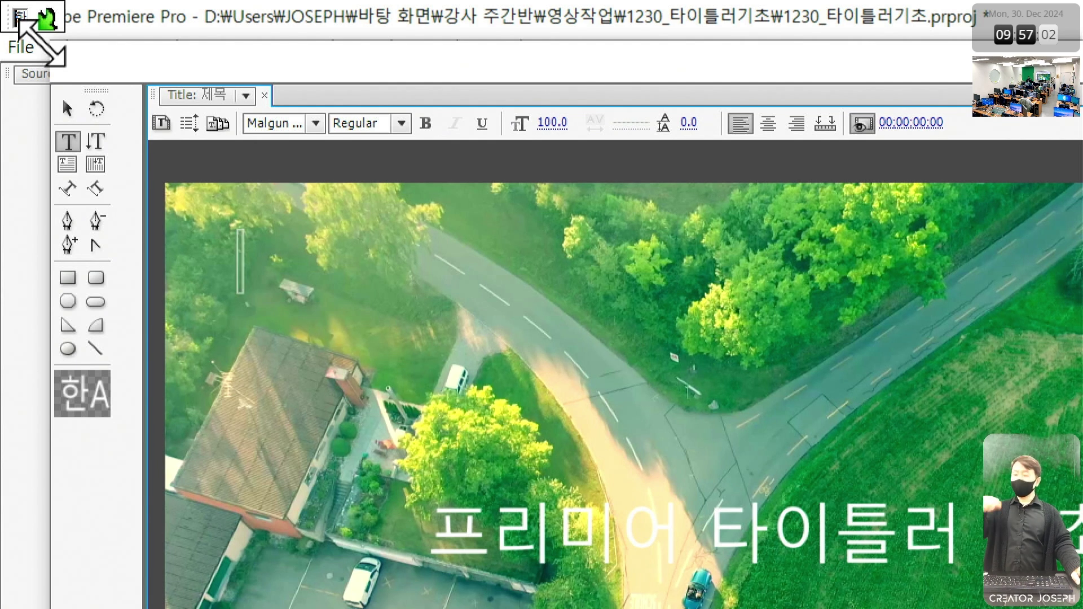
{"action": "type", "text": "한"}
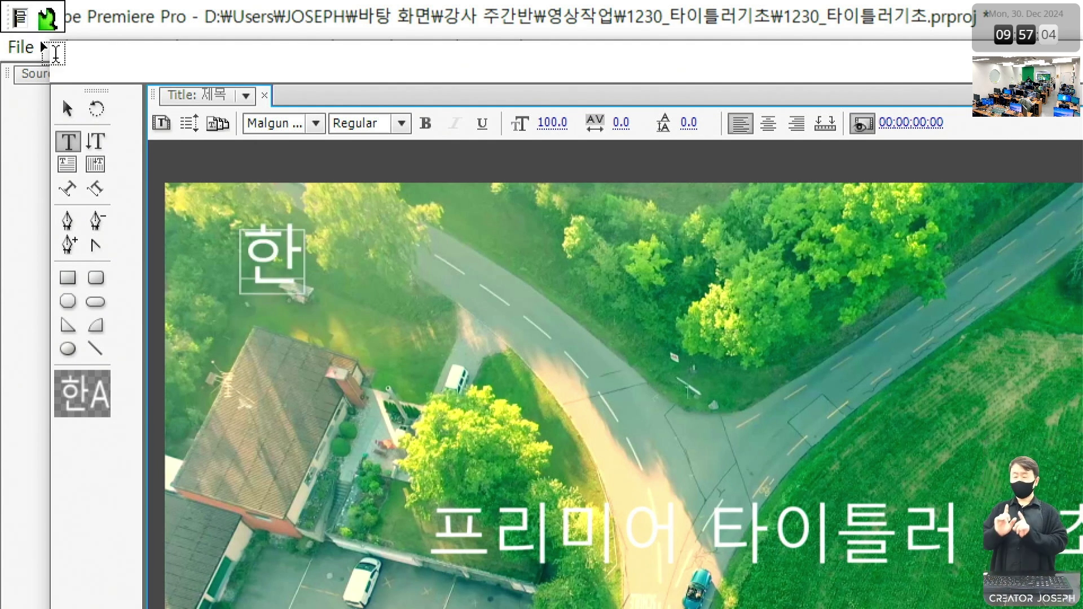
{"action": "type", "text": "글"}
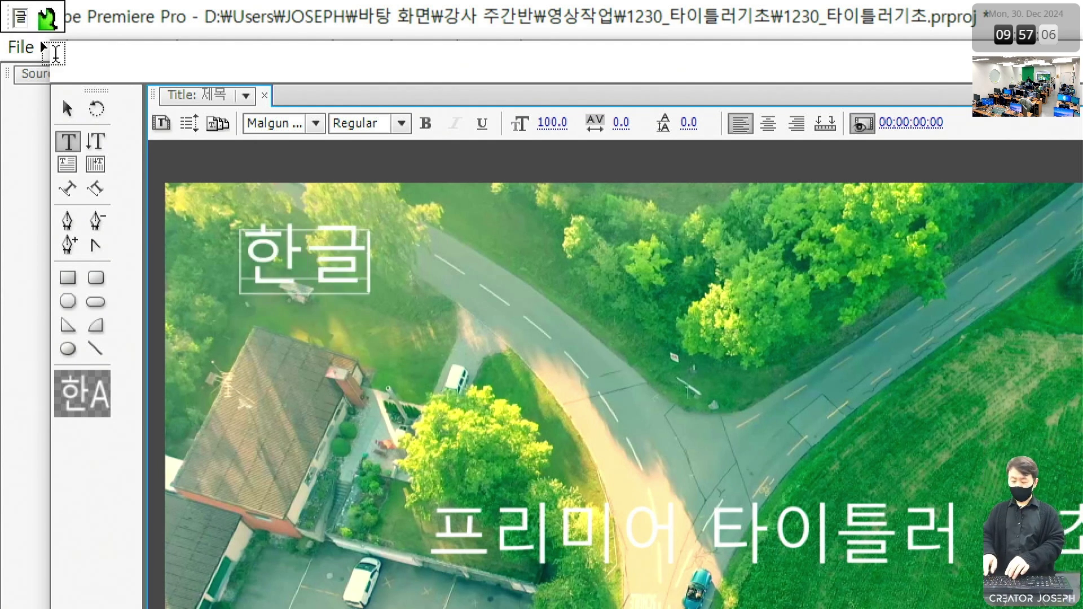
{"action": "type", "text": "입"}
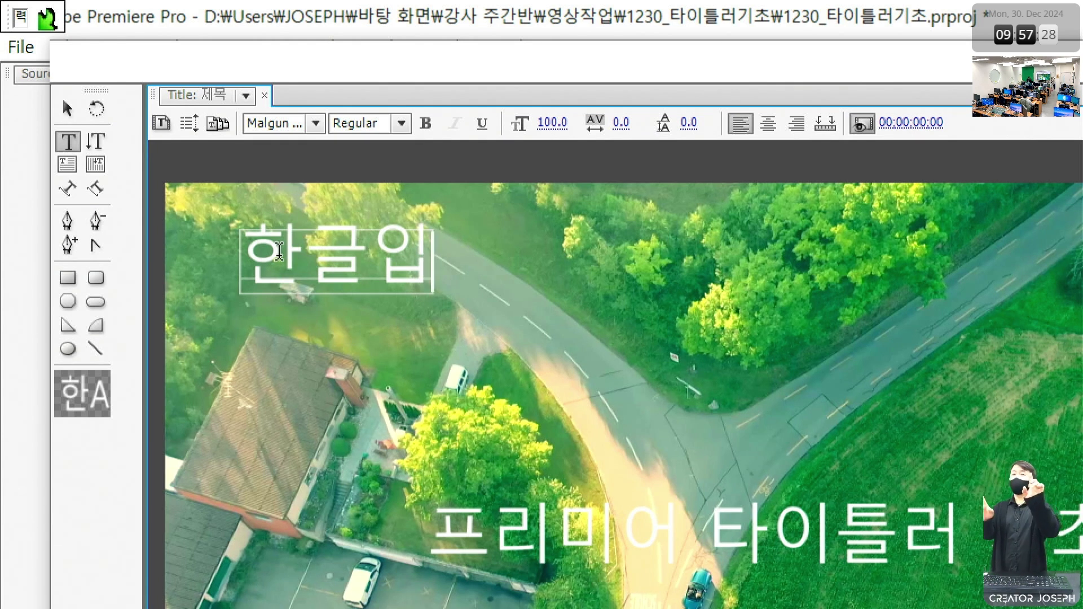
{"action": "type", "text": "력"}
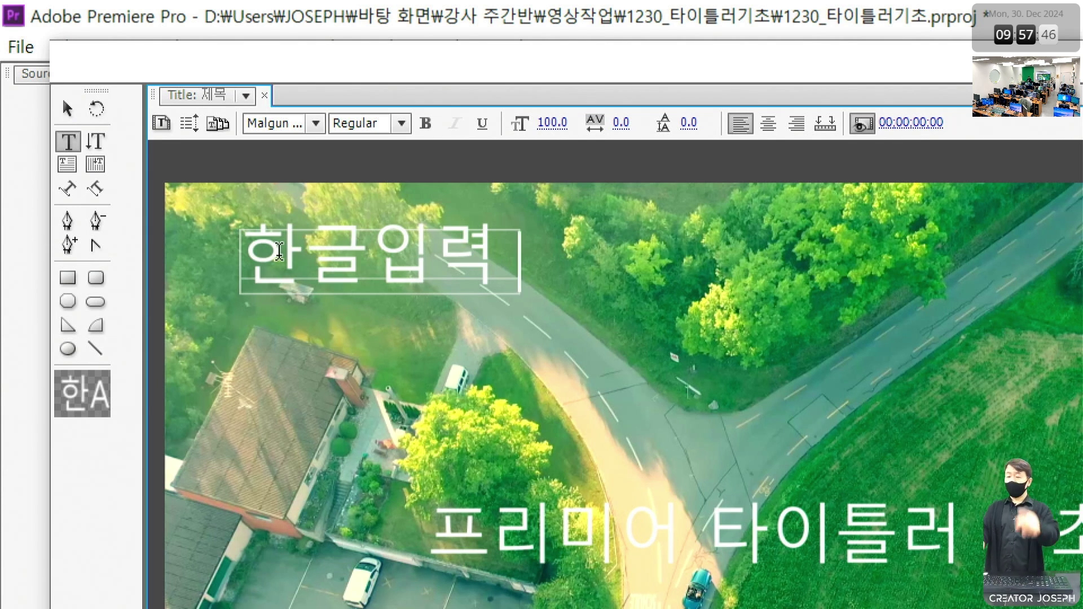
{"action": "type", "text": "마지막글"}
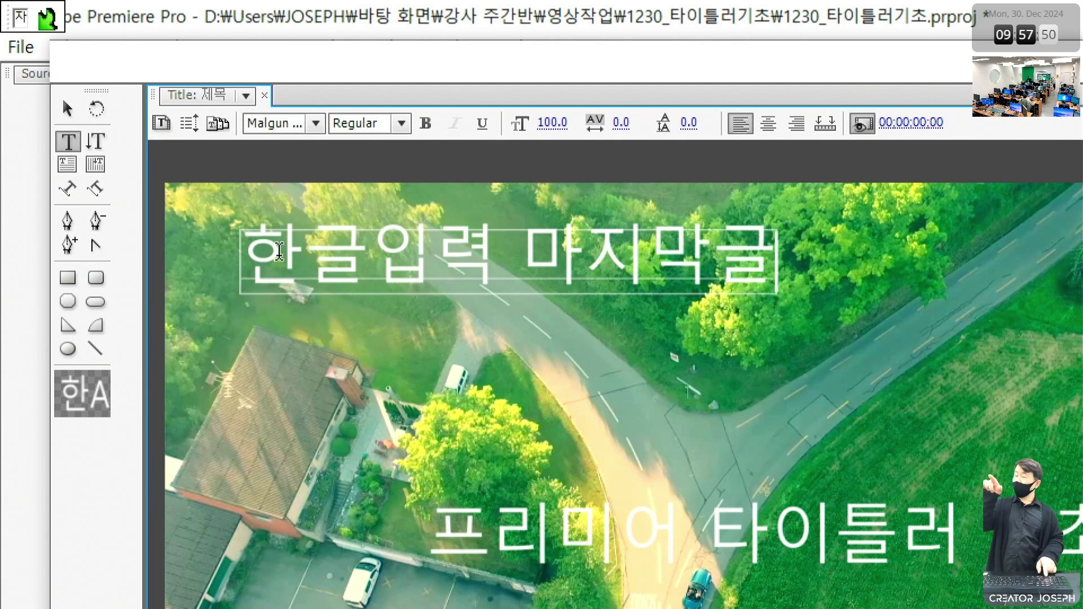
{"action": "type", "text": "재"}
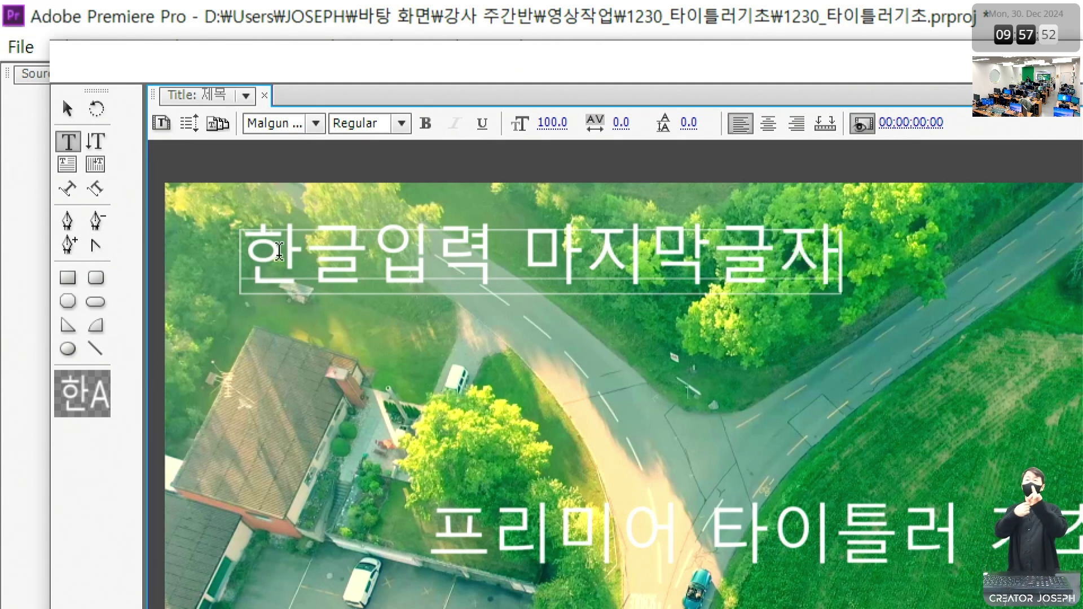
{"action": "key", "text": "BackSpace"}
{"action": "type", "text": "자"}
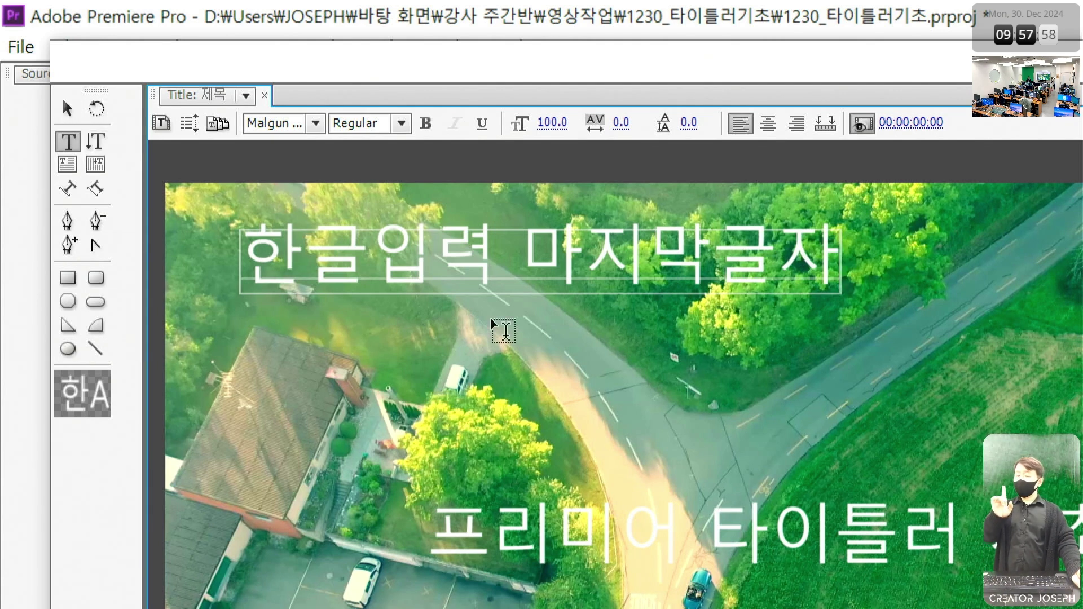
Step: Delete every character of the text 한글입력 마지막글자 from its end and leave text editing
{"action": "key", "text": "BackSpace"}
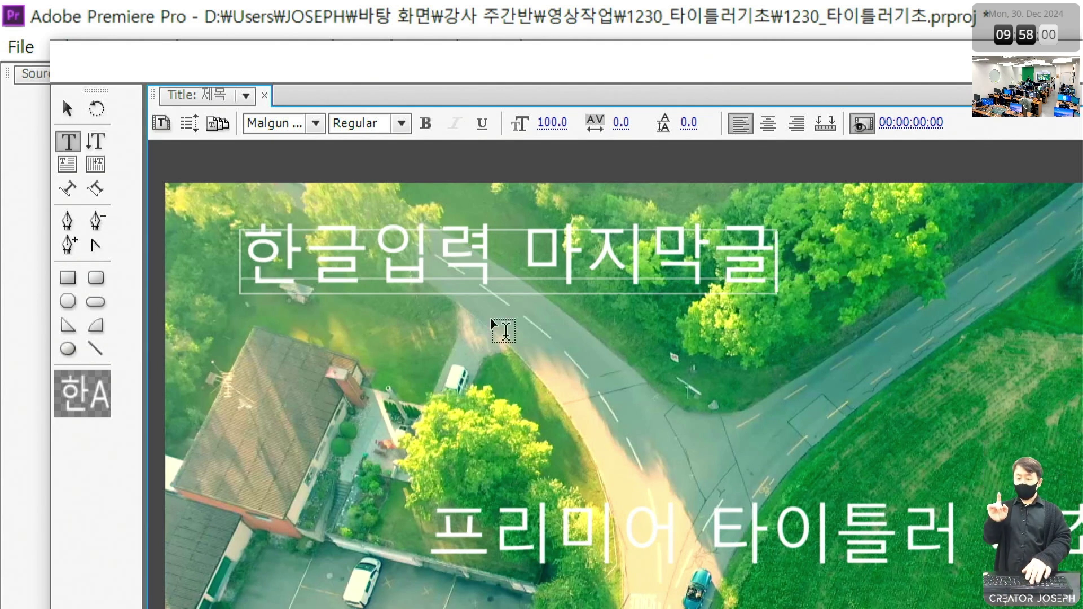
{"action": "key", "text": "BackSpace"}
{"action": "key", "text": "BackSpace"}
{"action": "key", "text": "BackSpace"}
{"action": "key", "text": "BackSpace"}
{"action": "key", "text": "BackSpace"}
{"action": "key", "text": "BackSpace"}
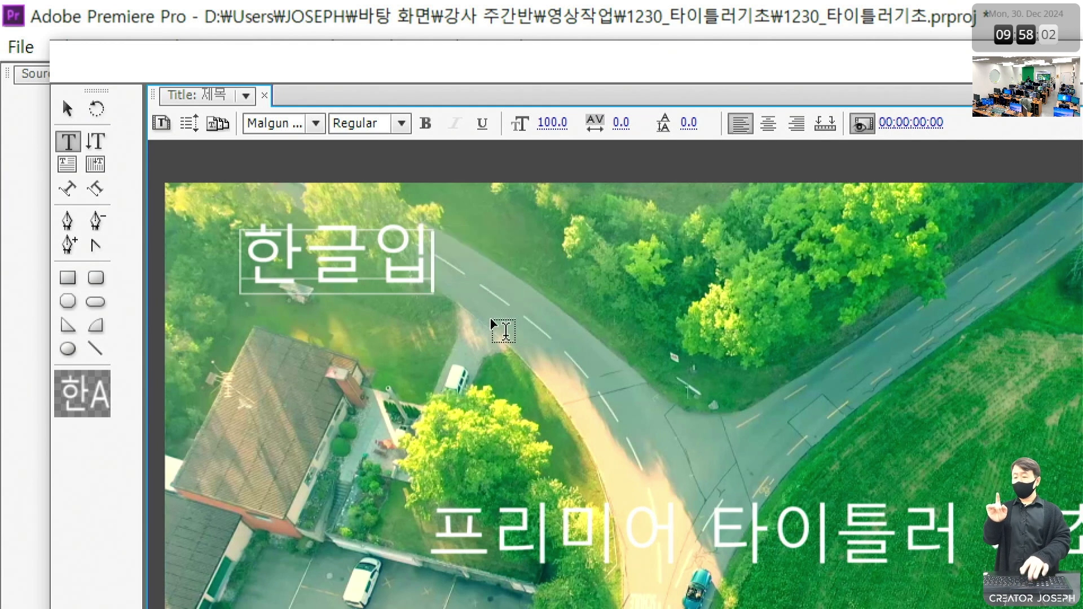
{"action": "key", "text": "BackSpace"}
{"action": "key", "text": "BackSpace"}
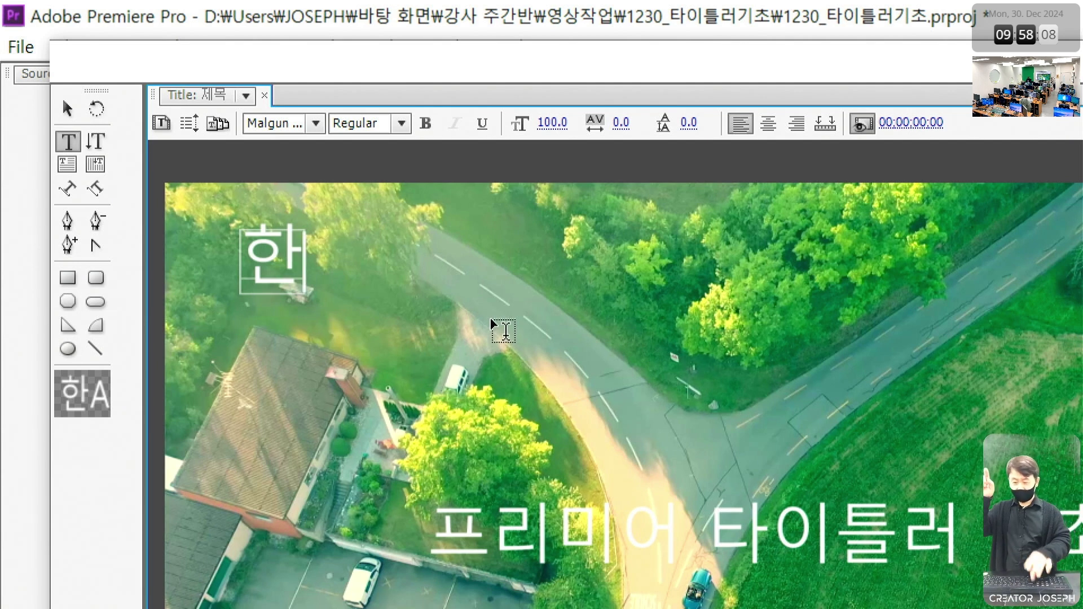
{"action": "key", "text": "BackSpace"}
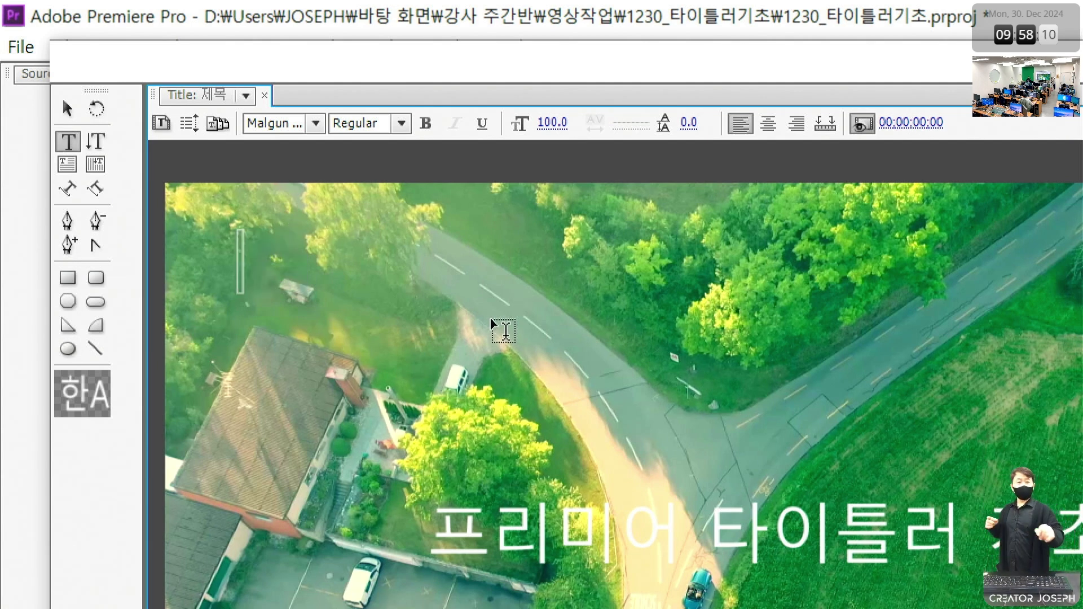
{"action": "key", "text": "Escape"}
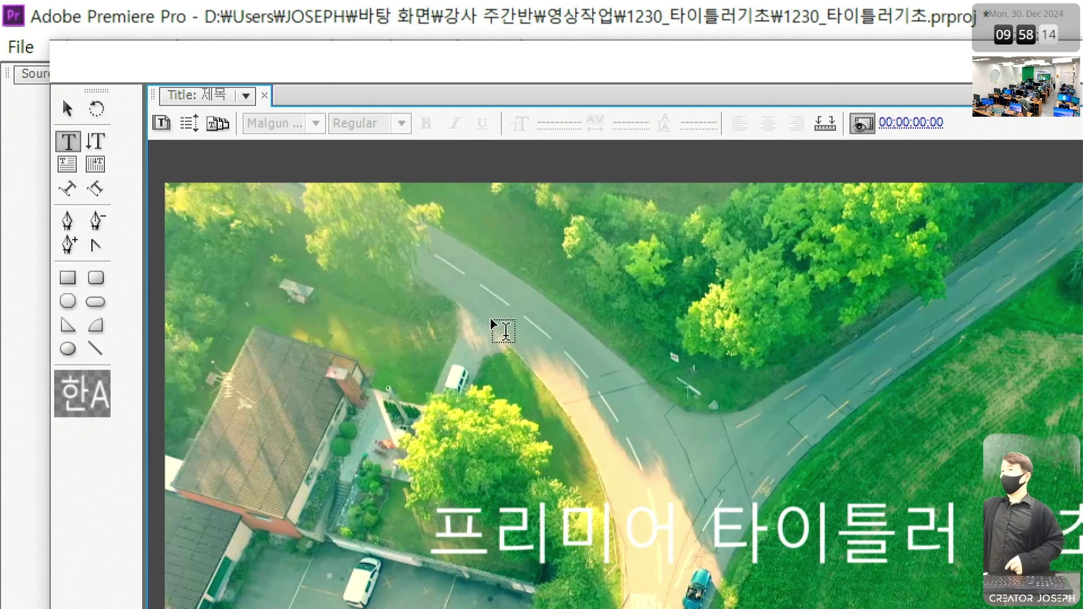
Step: Bring back the text 한글입력 마지막글 in the upper part of the frame and delete all of its characters again
{"action": "type", "text": "한글입력 마지막글"}
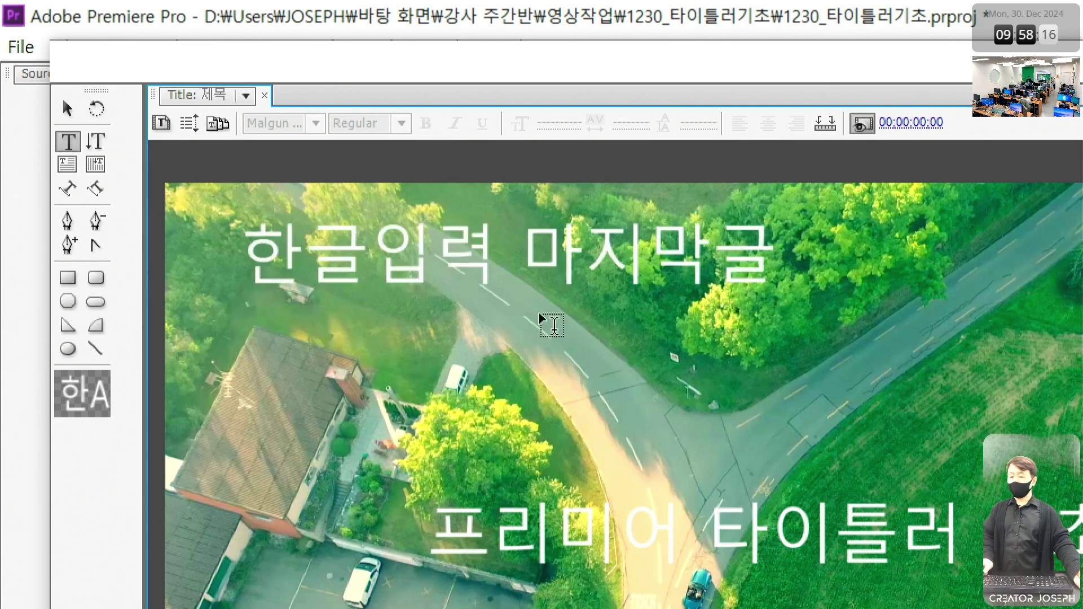
{"action": "left_click", "coordinate": [657, 291]}
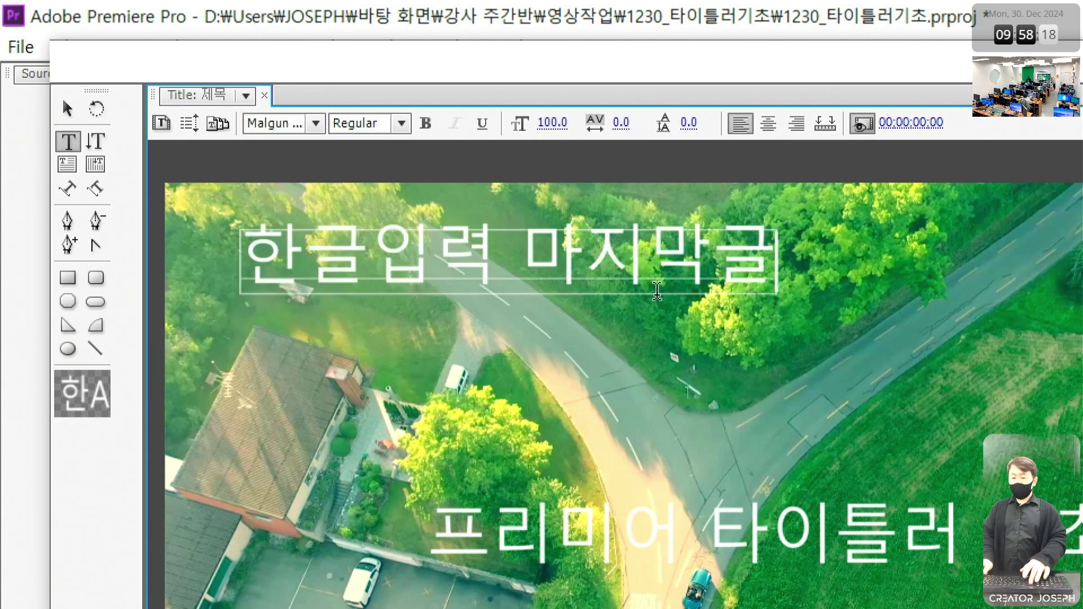
{"action": "key", "text": "BackSpace"}
{"action": "key", "text": "BackSpace"}
{"action": "key", "text": "BackSpace"}
{"action": "key", "text": "BackSpace"}
{"action": "key", "text": "BackSpace"}
{"action": "key", "text": "BackSpace"}
{"action": "key", "text": "BackSpace"}
{"action": "key", "text": "BackSpace"}
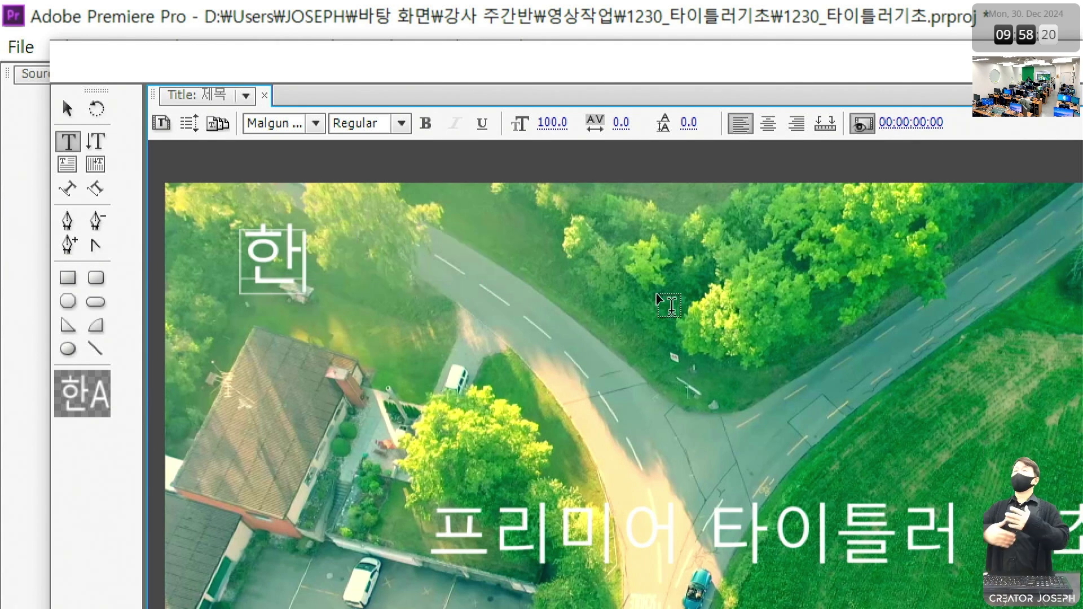
{"action": "key", "text": "BackSpace"}
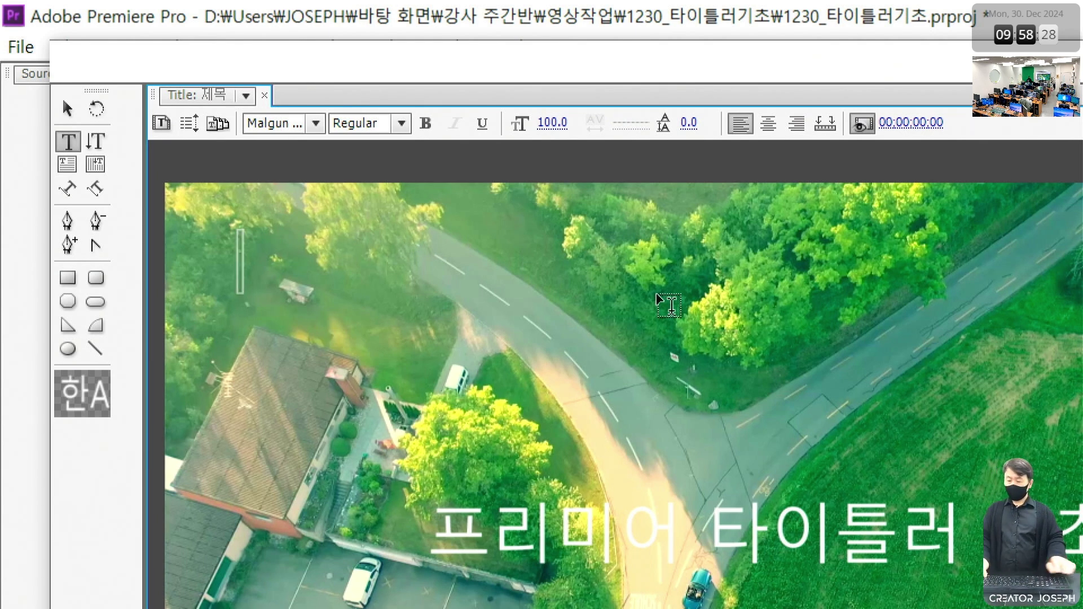
Step: Bring back the text 한글입력 마지막글 and remove the syllables 글입력 so that it reads 한 마지막글
{"action": "type", "text": "한글입력 마지막글"}
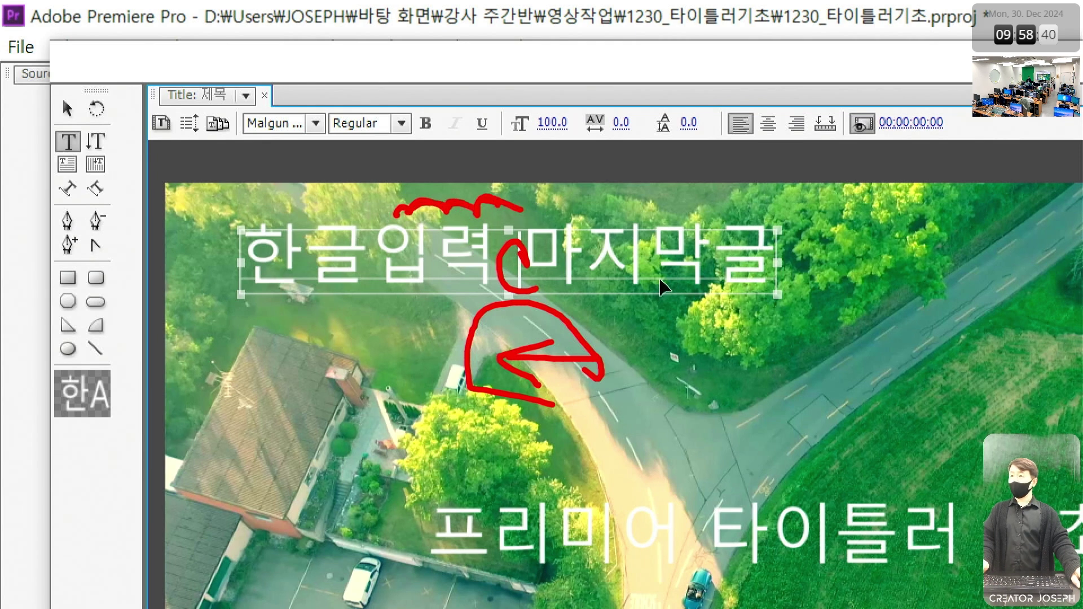
{"action": "key", "text": "Escape"}
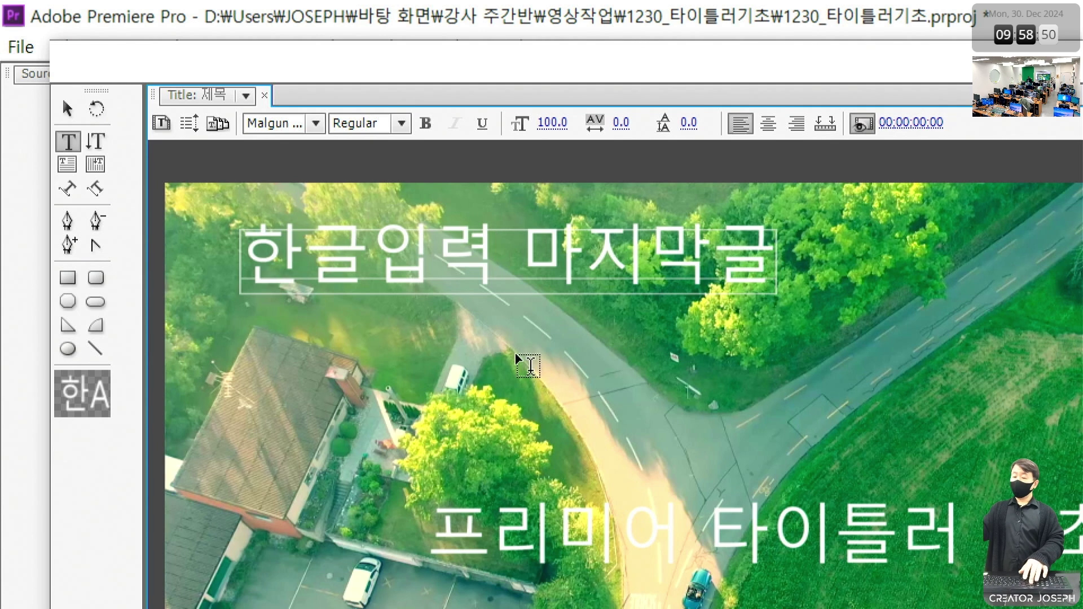
{"action": "key", "text": "BackSpace"}
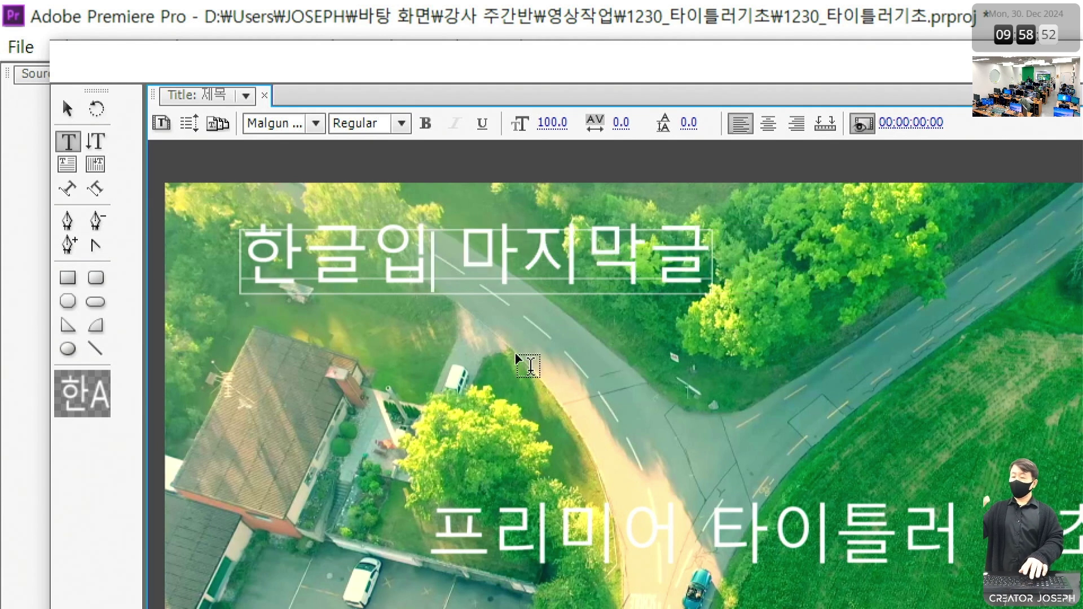
{"action": "key", "text": "BackSpace"}
{"action": "key", "text": "BackSpace"}
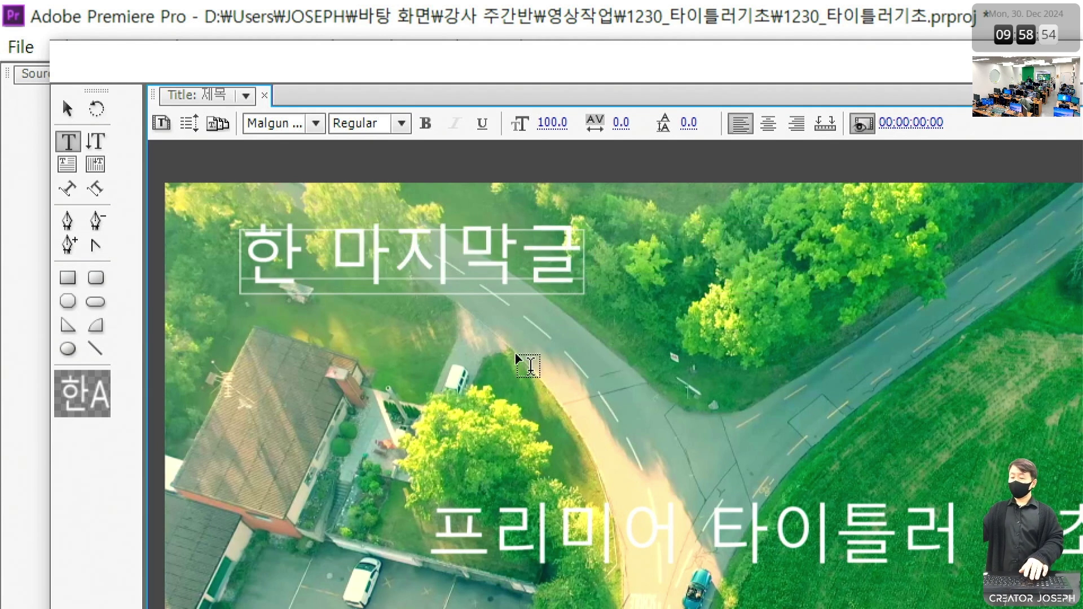
Step: Move the text cursor back and forth around 마 in 한 마지막글, and select and delete that syllable
{"action": "key", "text": "Right"}
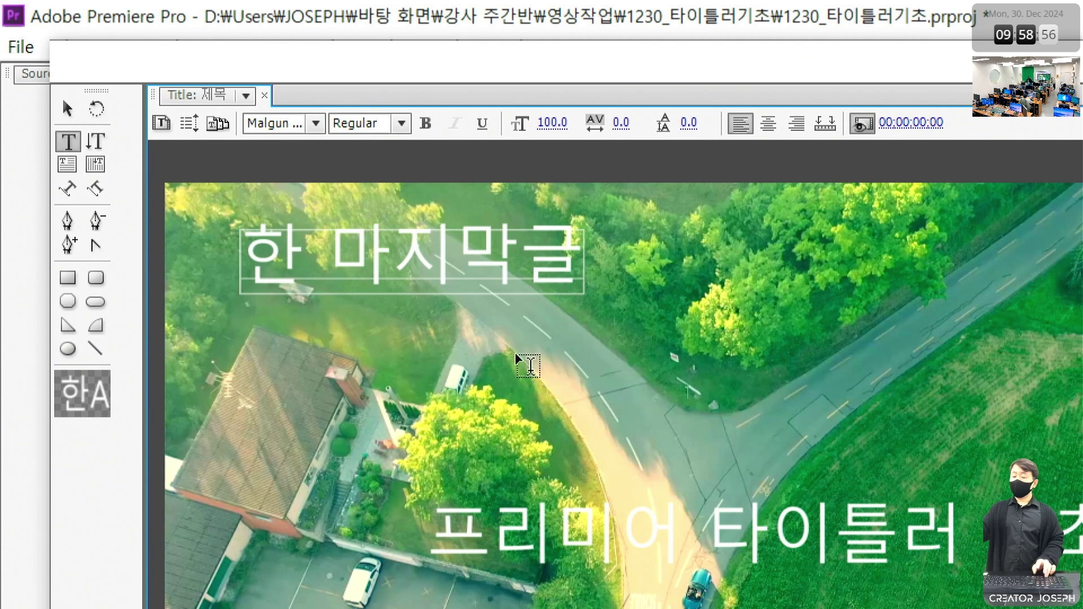
{"action": "key", "text": "Right"}
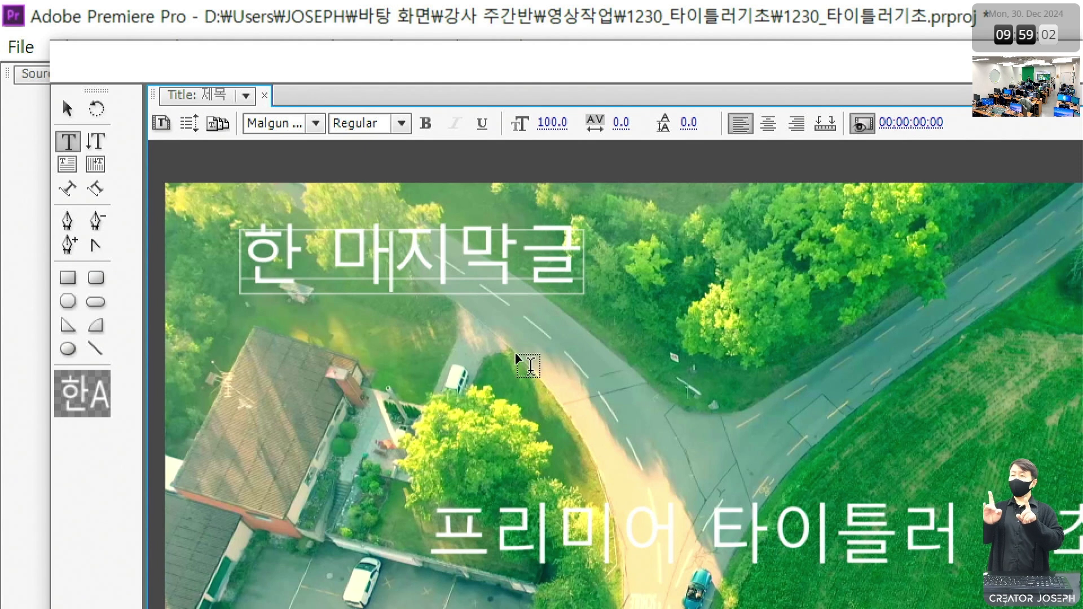
{"action": "key", "text": "Left"}
{"action": "key", "text": "Right"}
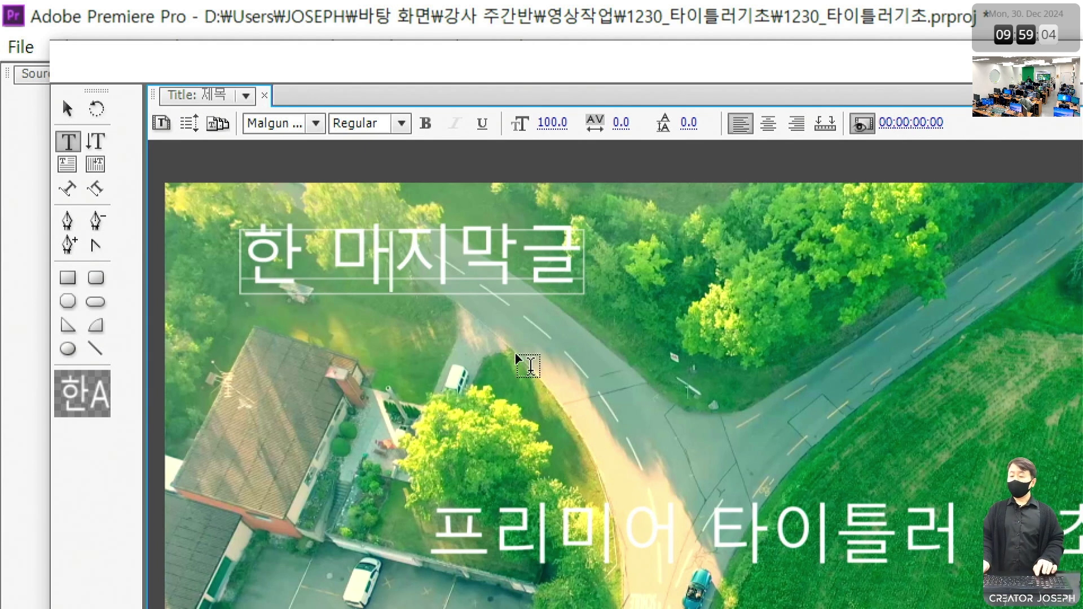
{"action": "key", "text": "Left"}
{"action": "key", "text": "Right"}
{"action": "key", "text": "Left"}
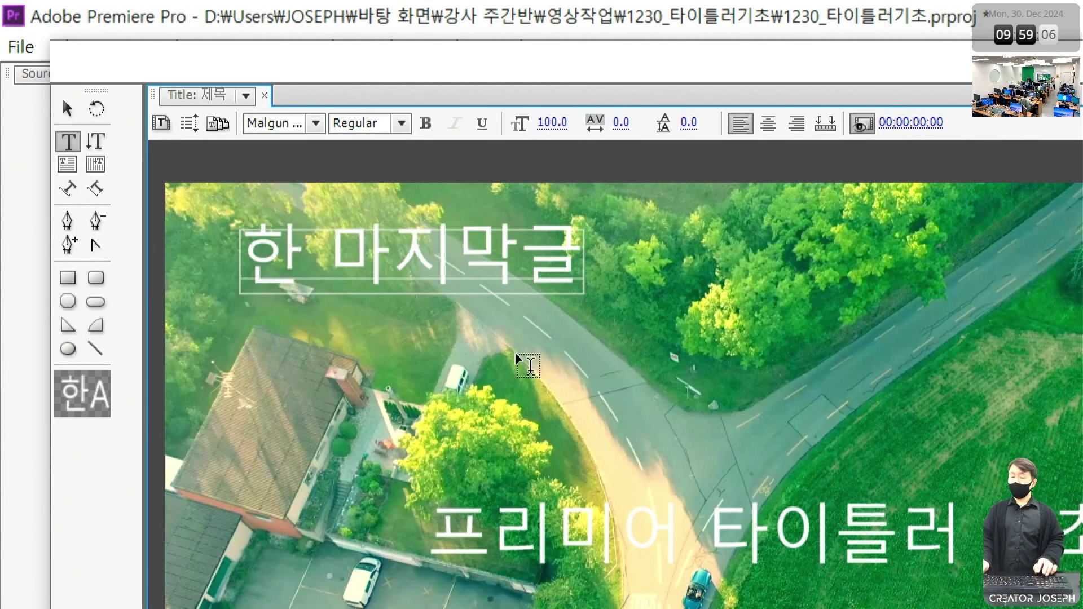
{"action": "left_click_drag", "start_coordinate": [325, 271], "coordinate": [365, 271]}
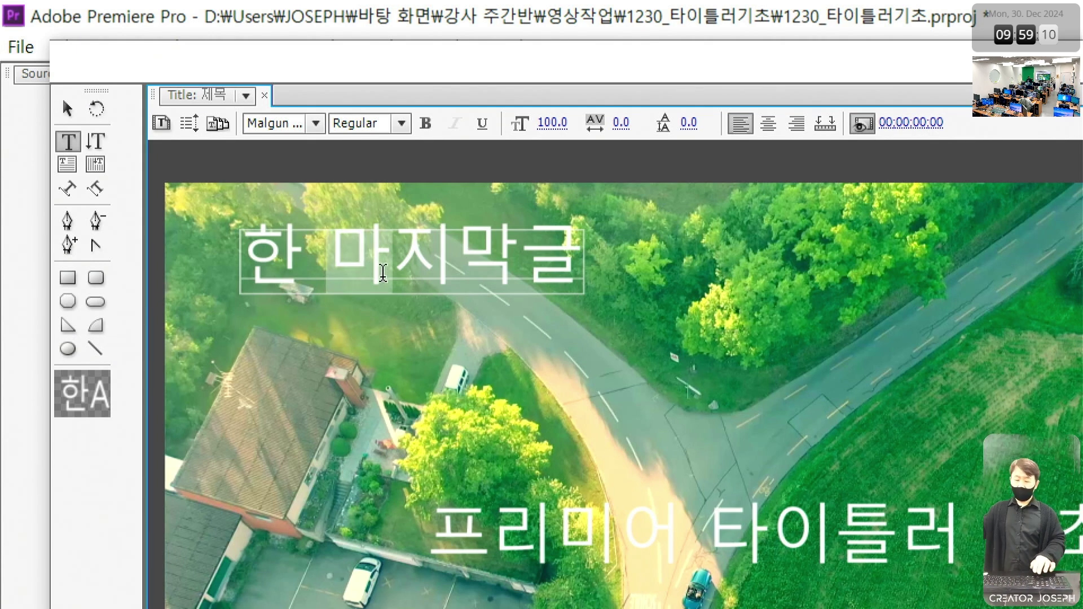
{"action": "key", "text": "BackSpace"}
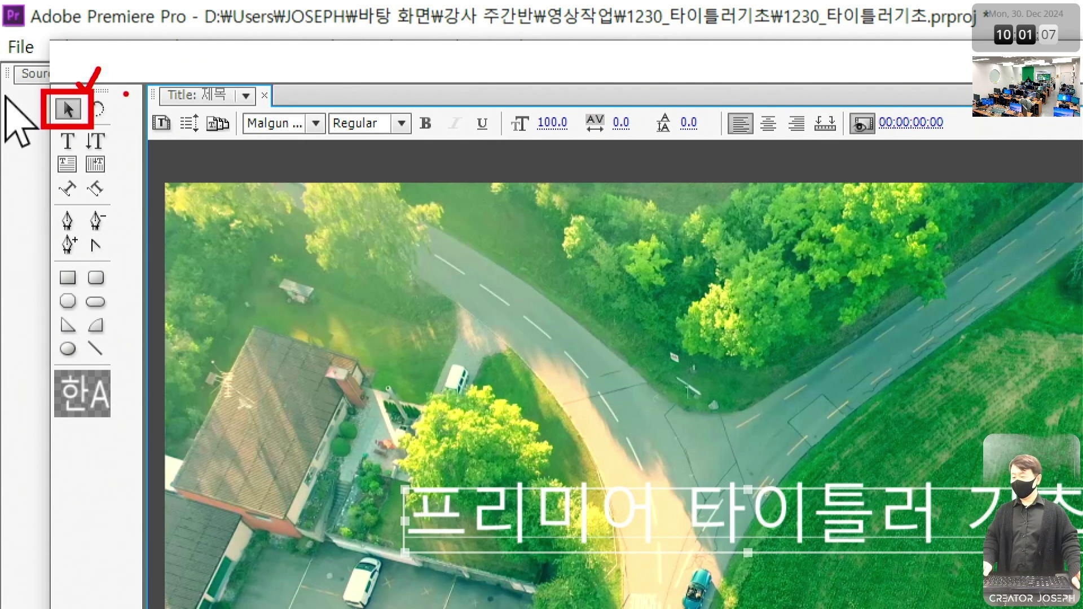
{"action": "left_click", "coordinate": [67, 107]}
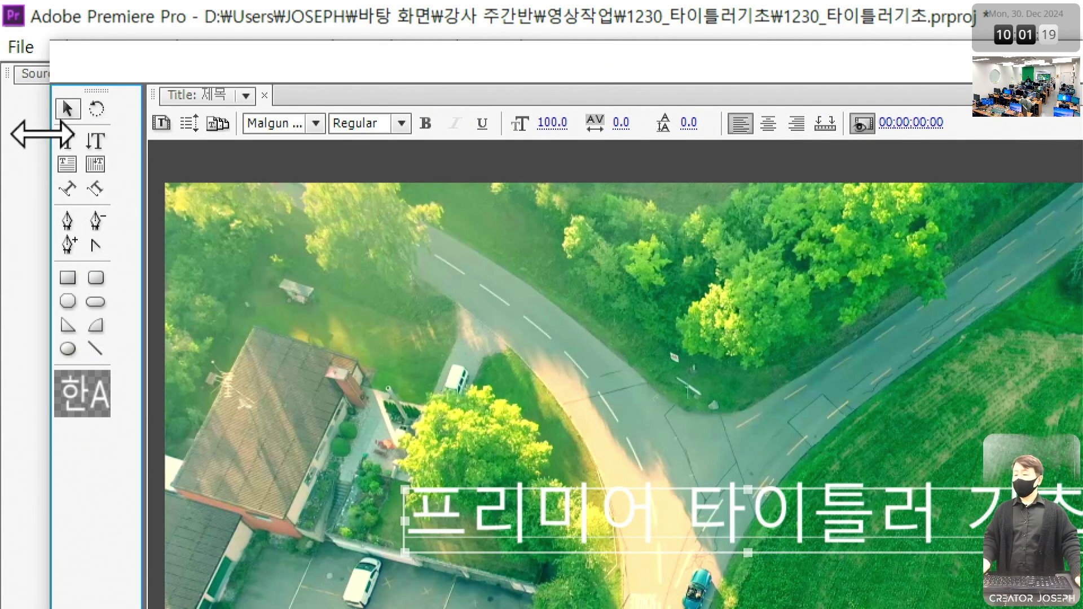
{"action": "key", "text": "ctrl+2"}
{"action": "left_click_drag", "start_coordinate": [51, 125], "coordinate": [84, 159]}
{"action": "left_click_drag", "start_coordinate": [49, 97], "coordinate": [85, 125]}
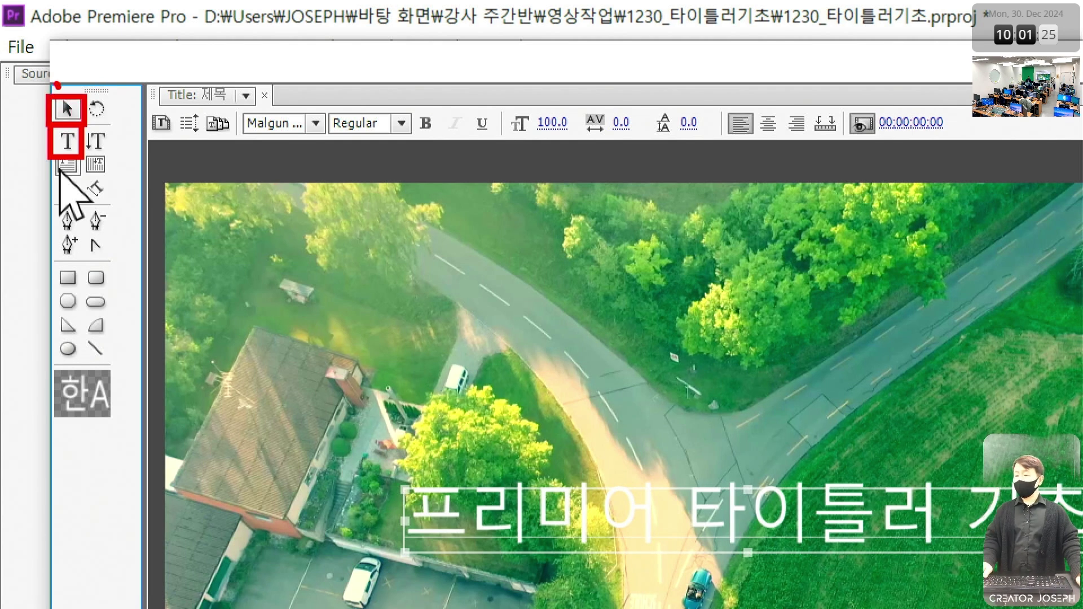
{"action": "mouse_move", "coordinate": [56, 86]}
{"action": "left_mouse_down"}
{"action": "mouse_move", "coordinate": [67, 109]}
{"action": "mouse_move", "coordinate": [90, 76]}
{"action": "left_mouse_up"}
{"action": "key", "text": "Escape"}
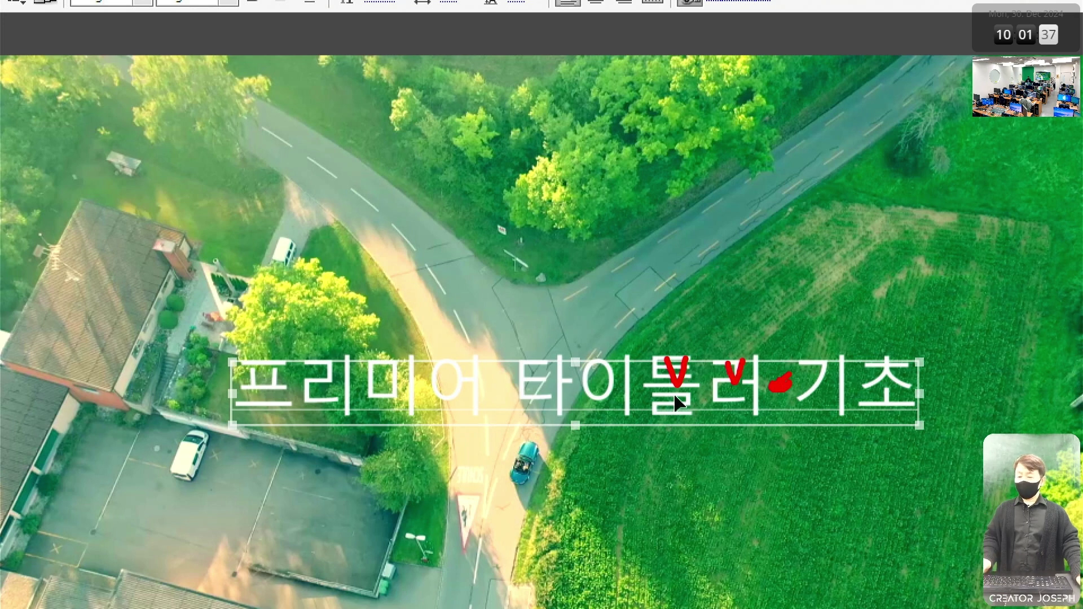
{"action": "mouse_move", "coordinate": [238, 362]}
{"action": "left_mouse_down"}
{"action": "mouse_move", "coordinate": [632, 419]}
{"action": "mouse_move", "coordinate": [886, 422]}
{"action": "left_mouse_up"}
{"action": "left_click_drag", "start_coordinate": [494, 391], "coordinate": [505, 392]}
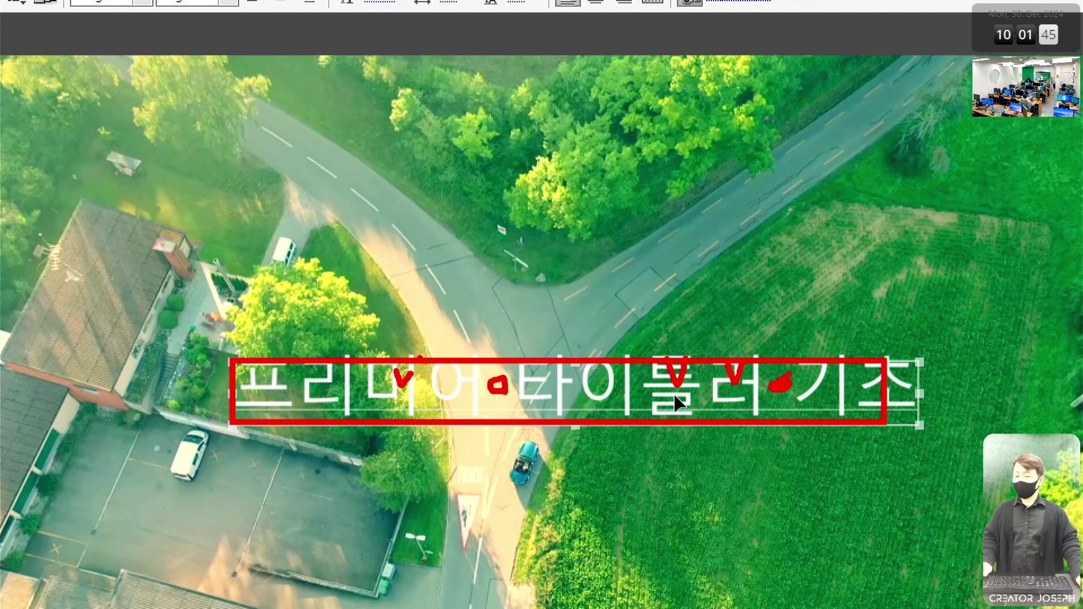
{"action": "key", "text": "Escape"}
Step: Start editing the text 프리미어 타이틀러 기초 and move the text cursor syllable by syllable to its end
{"action": "key", "text": "t"}
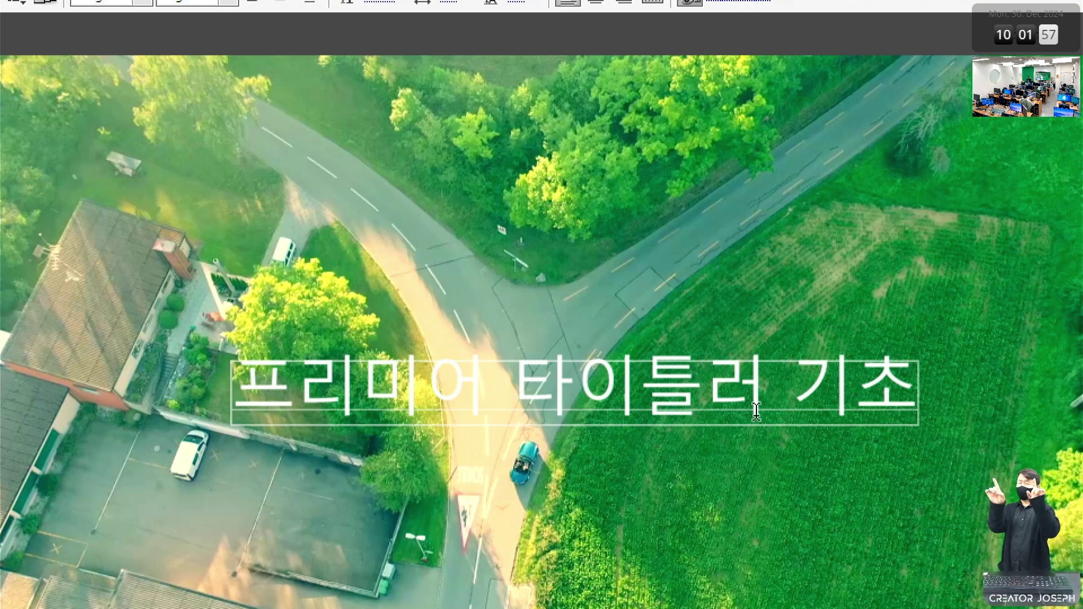
{"action": "key", "text": "Right"}
{"action": "key", "text": "Right"}
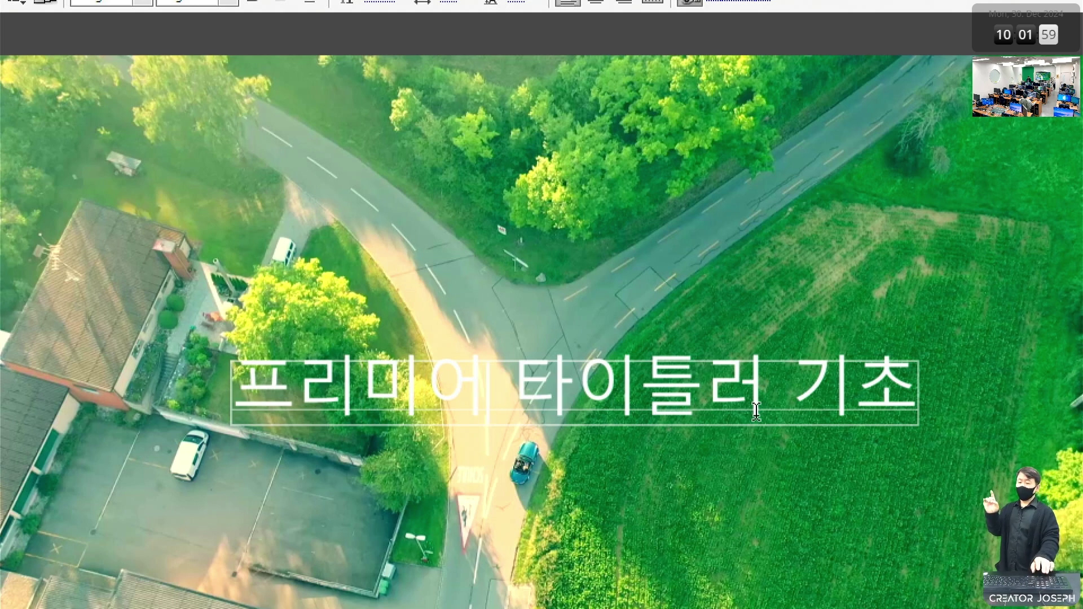
{"action": "key", "text": "Right"}
{"action": "key", "text": "Right"}
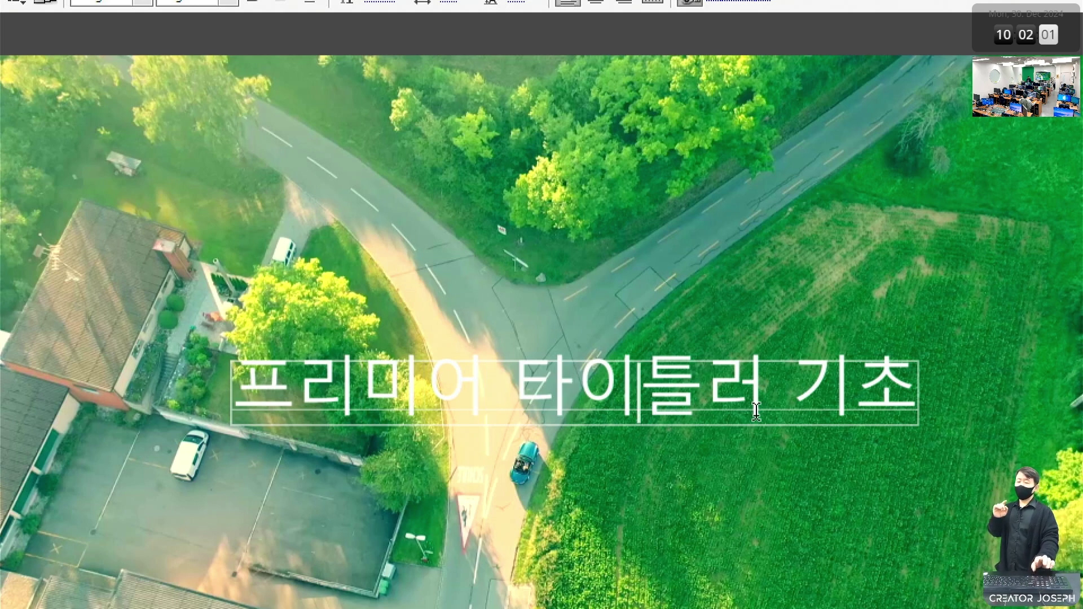
{"action": "key", "text": "Right"}
{"action": "key", "text": "Right"}
{"action": "key", "text": "Right"}
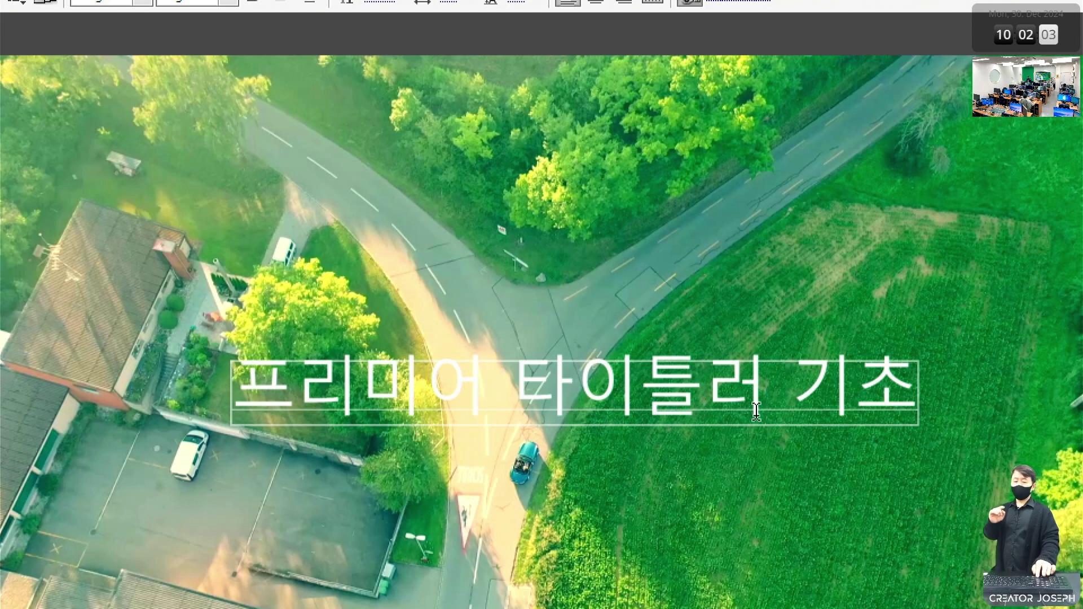
{"action": "key", "text": "Left"}
{"action": "key", "text": "Left"}
{"action": "key", "text": "Right"}
{"action": "key", "text": "Right"}
Step: Append the word 기능 after 프리미어 타이틀러 기초, delete it again and return to the Selection tool
{"action": "type", "text": "기"}
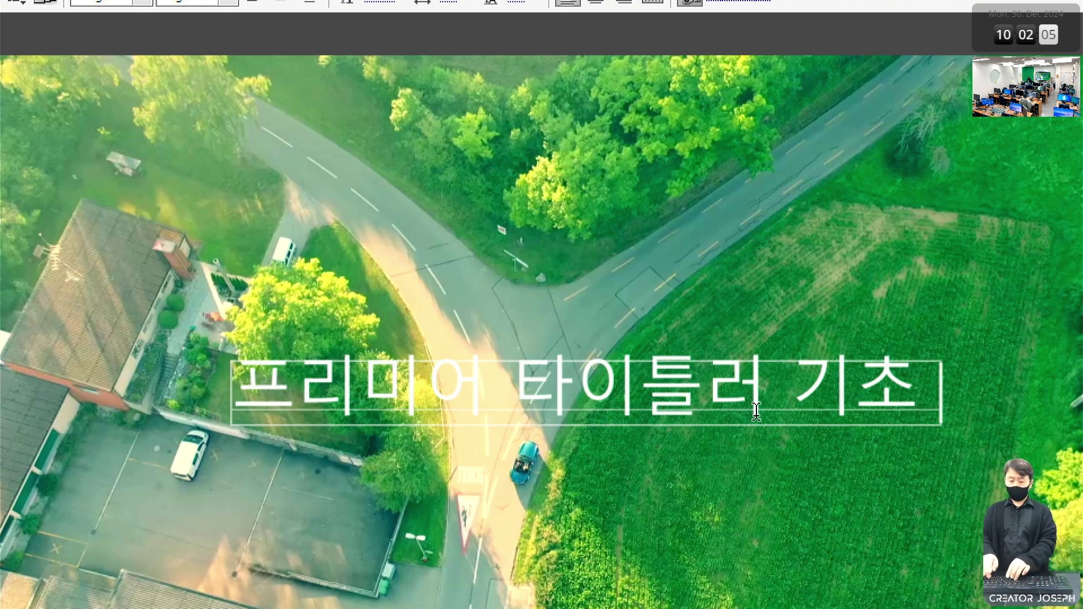
{"action": "type", "text": "능"}
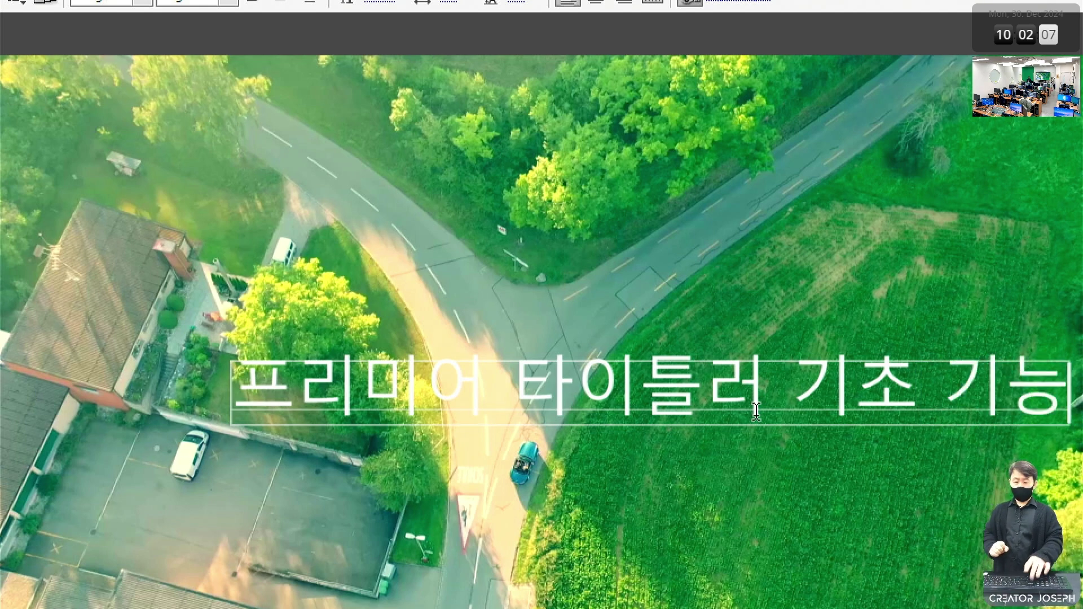
{"action": "key", "text": "BackSpace"}
{"action": "key", "text": "BackSpace"}
{"action": "key", "text": "BackSpace"}
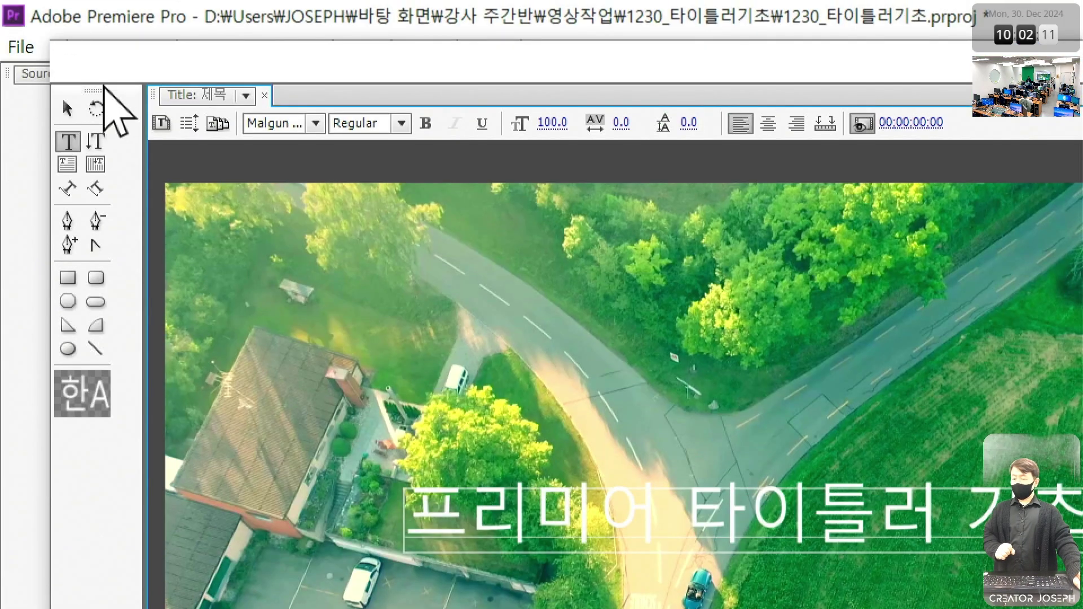
{"action": "left_click", "coordinate": [68, 109]}
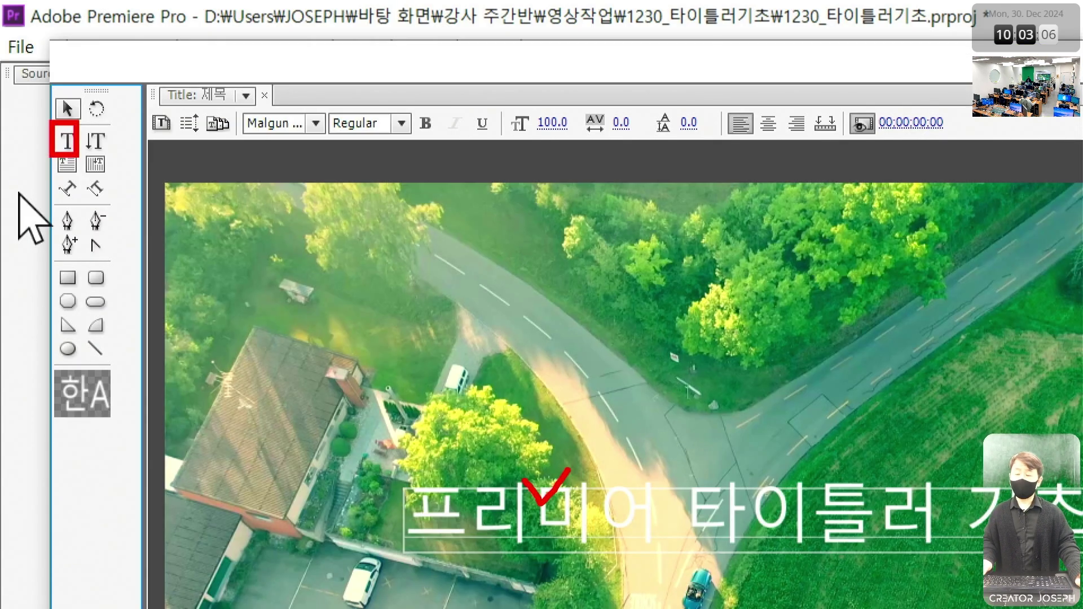
Step: Reopen the title text with the Type tool, move the text cursor back and forth around 프리미어, and return to the Selection tool
{"action": "left_click", "coordinate": [365, 245]}
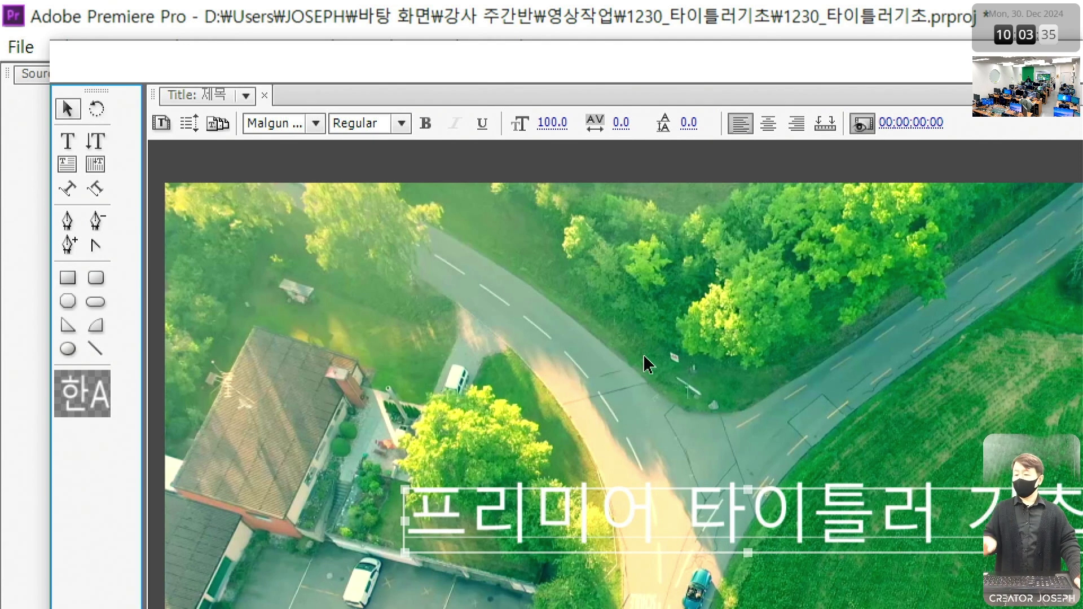
{"action": "left_click", "coordinate": [66, 142]}
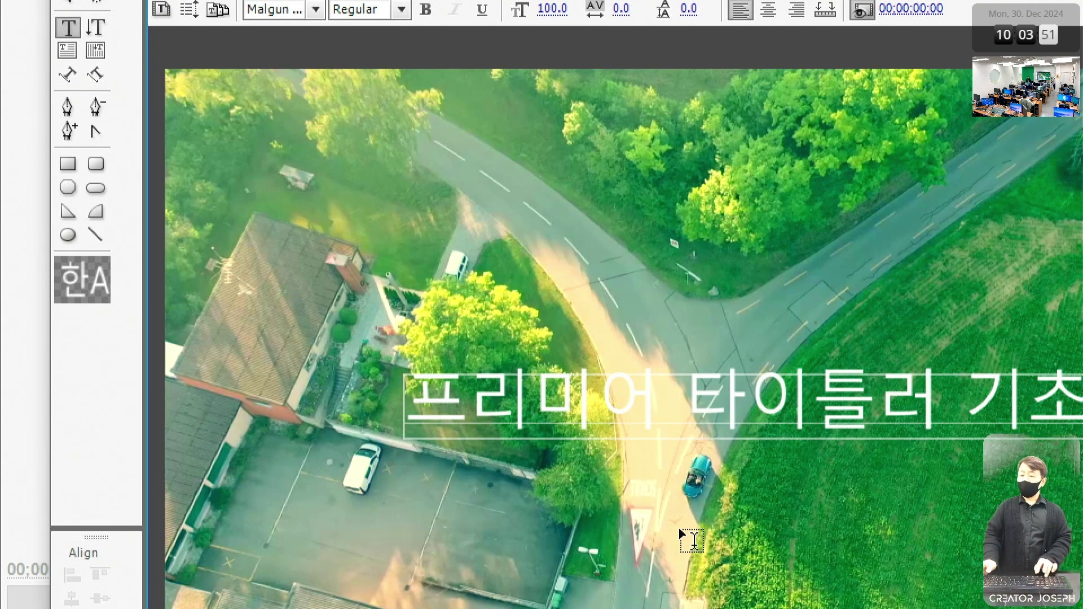
{"action": "key", "text": "Right"}
{"action": "key", "text": "Right"}
{"action": "key", "text": "Right"}
{"action": "key", "text": "Left"}
{"action": "key", "text": "Left"}
{"action": "key", "text": "Left"}
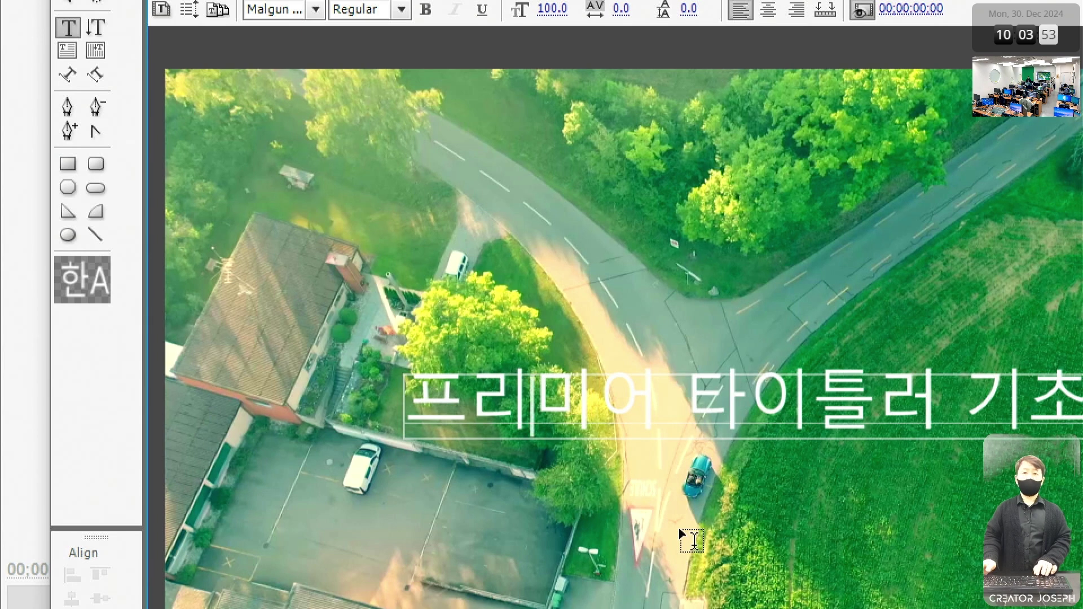
{"action": "key", "text": "Right"}
{"action": "key", "text": "Right"}
{"action": "key", "text": "Right"}
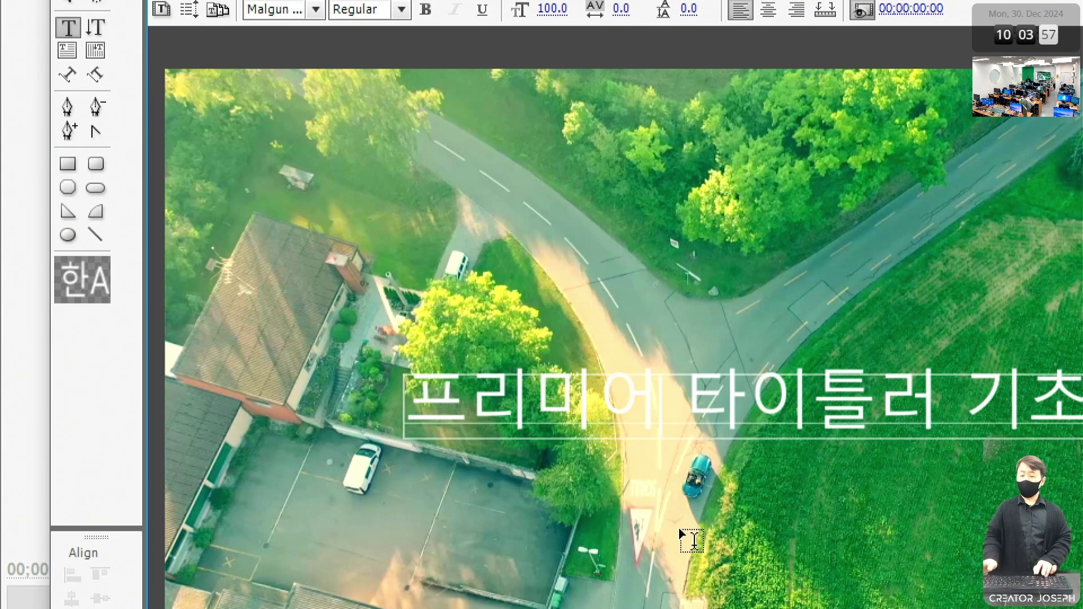
{"action": "key", "text": "Right"}
{"action": "key", "text": "Right"}
{"action": "key", "text": "Left"}
{"action": "key", "text": "Left"}
{"action": "key", "text": "Left"}
{"action": "key", "text": "Left"}
{"action": "key", "text": "Left"}
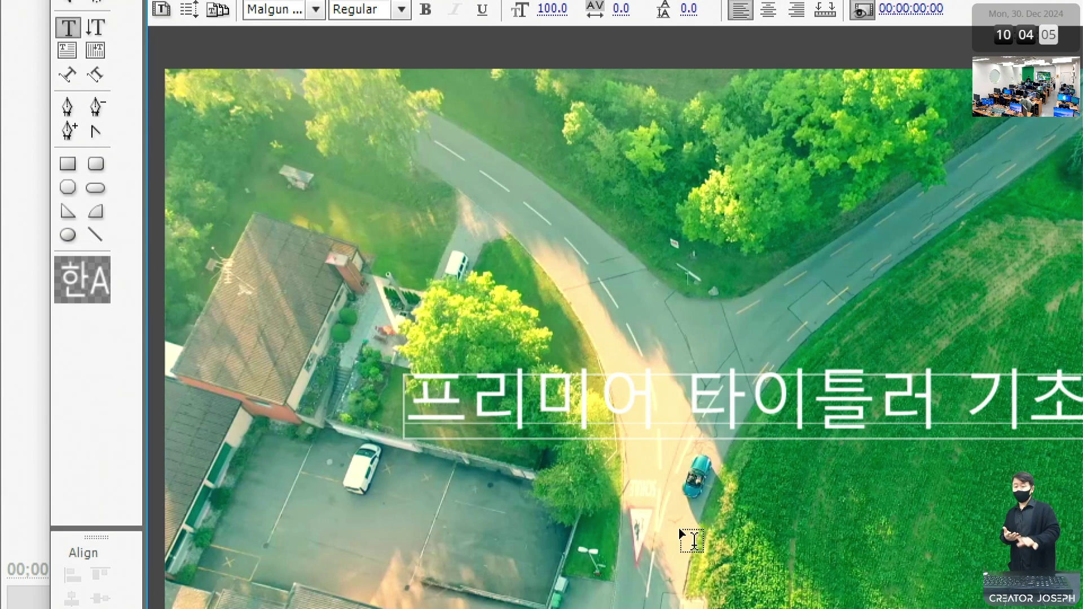
{"action": "key", "text": "Right"}
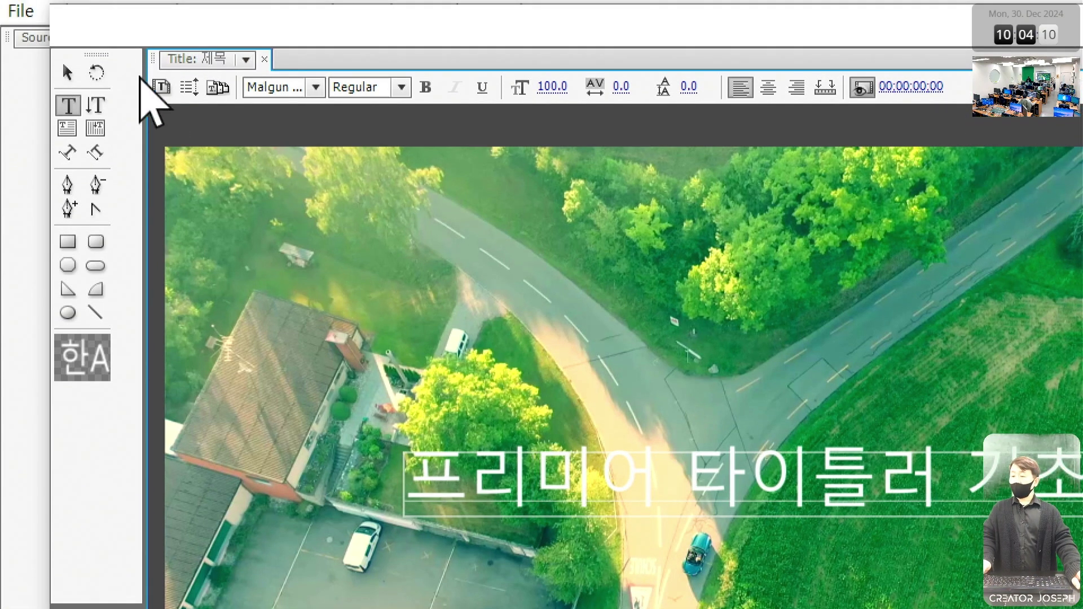
{"action": "left_click", "coordinate": [68, 72]}
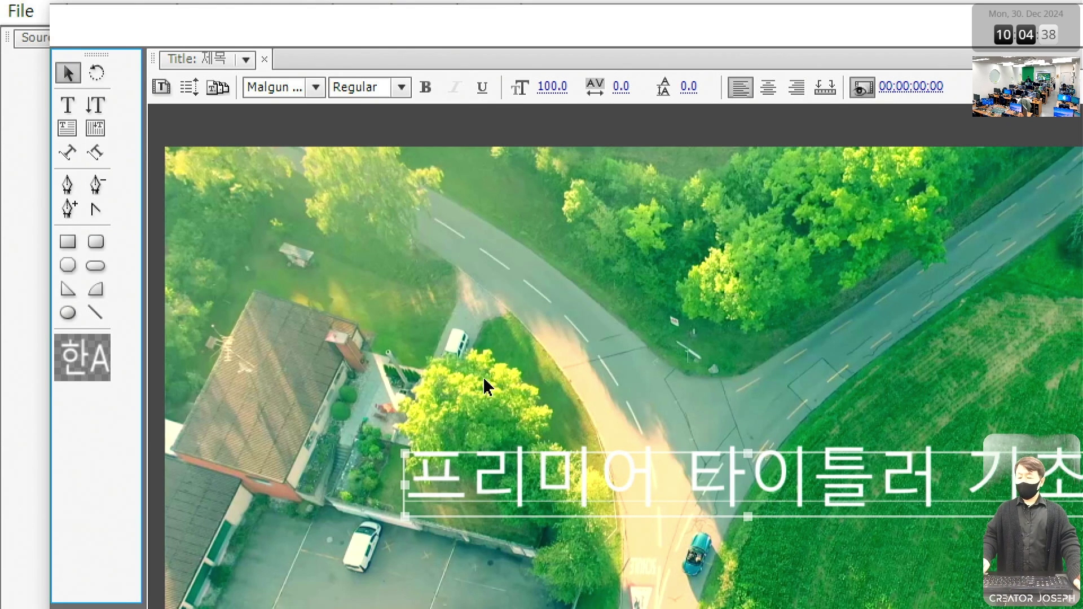
Step: Place the text cursor between 미 and 어 with the Type tool, switching briefly to the Selection tool
{"action": "left_click", "coordinate": [63, 110]}
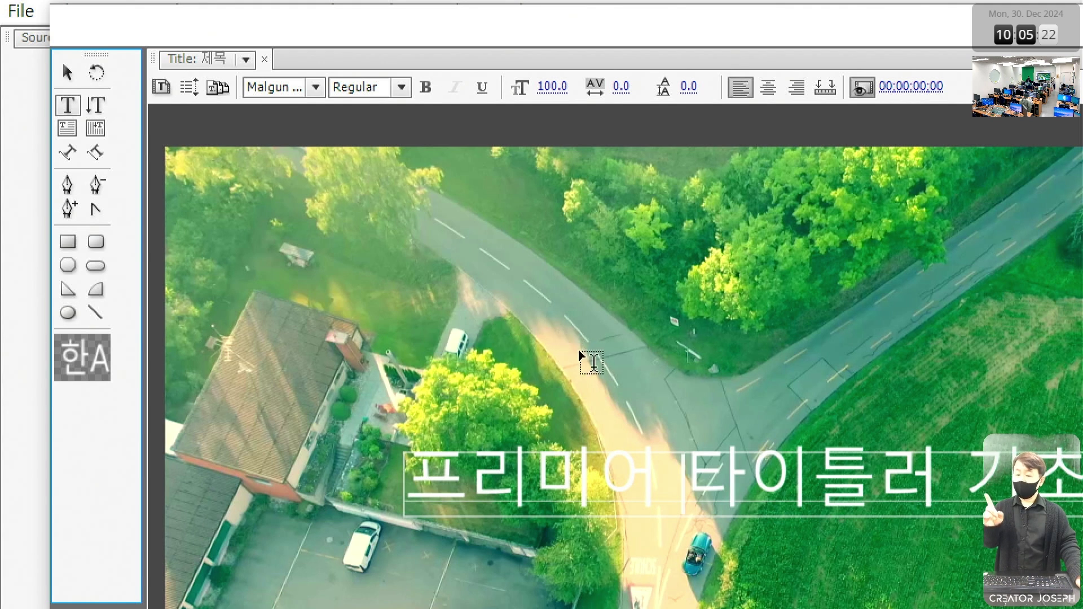
{"action": "left_click", "coordinate": [625, 468]}
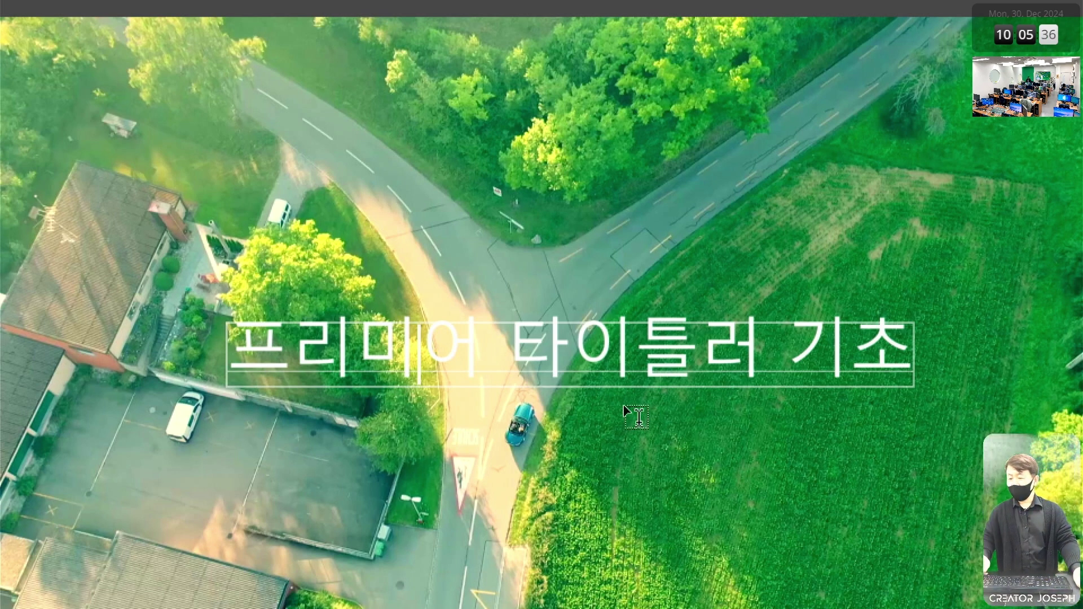
{"action": "key", "text": "v"}
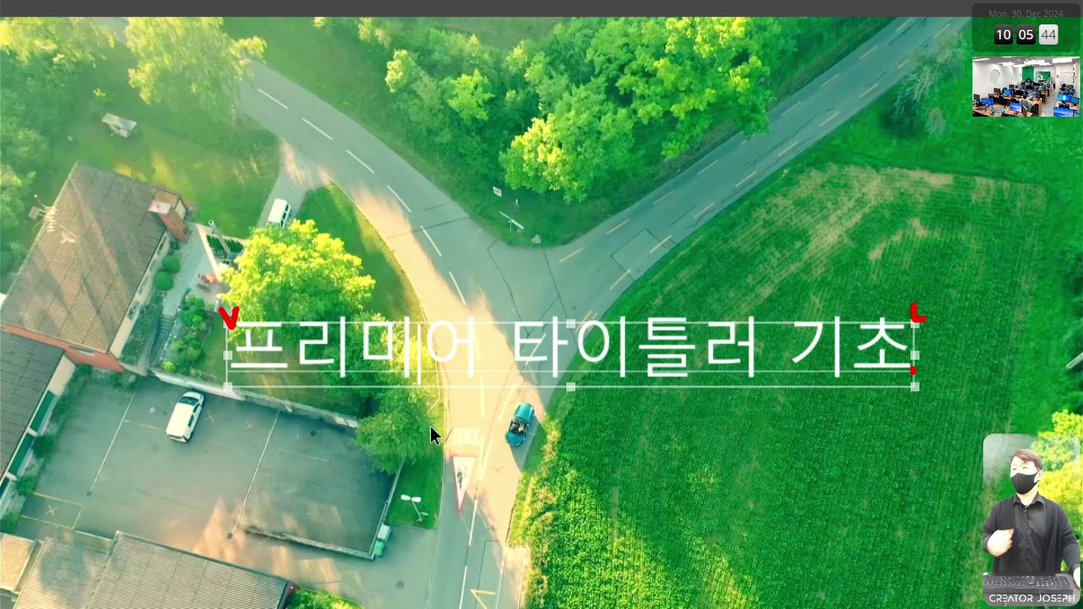
{"action": "key", "text": "Escape"}
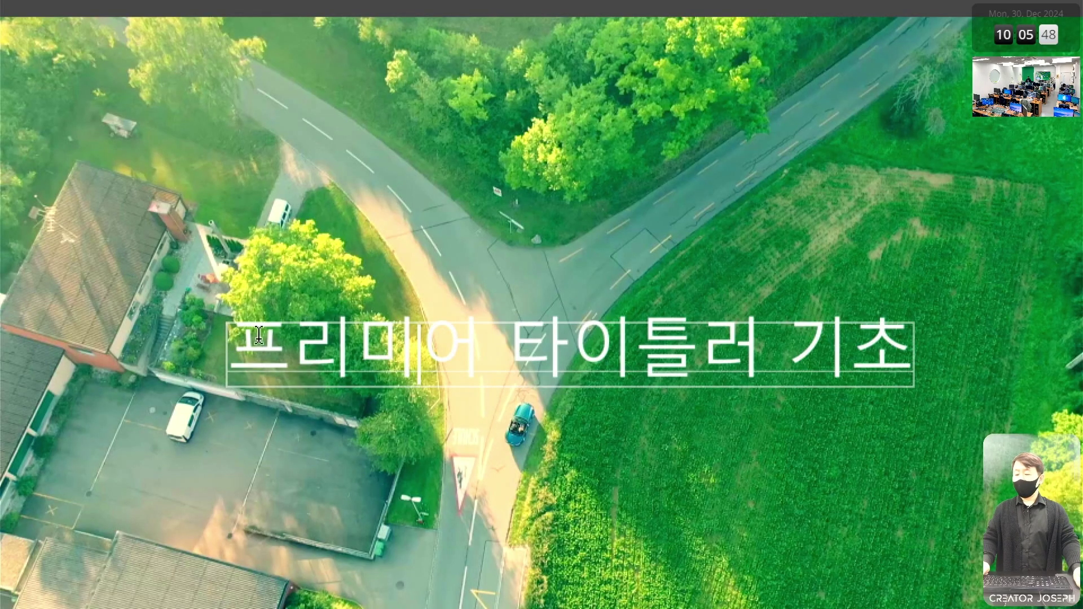
Step: Start a separate text object just in front of 프 instead of editing the title, and remove that extra text
{"action": "left_click", "coordinate": [209, 341]}
{"action": "type", "text": "오늘ㅇ무"}
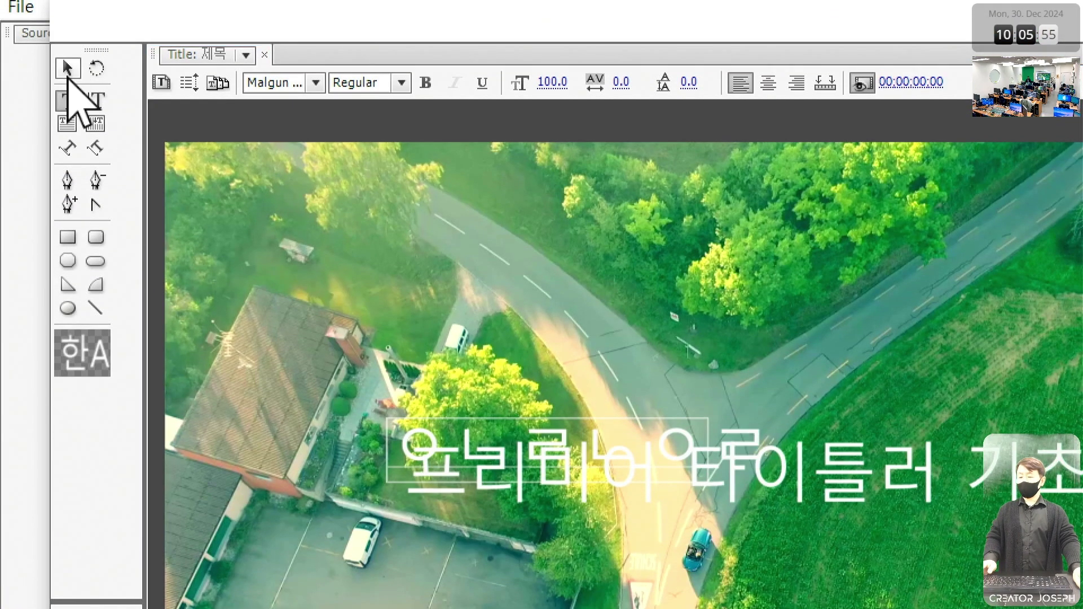
{"action": "left_click", "coordinate": [67, 47]}
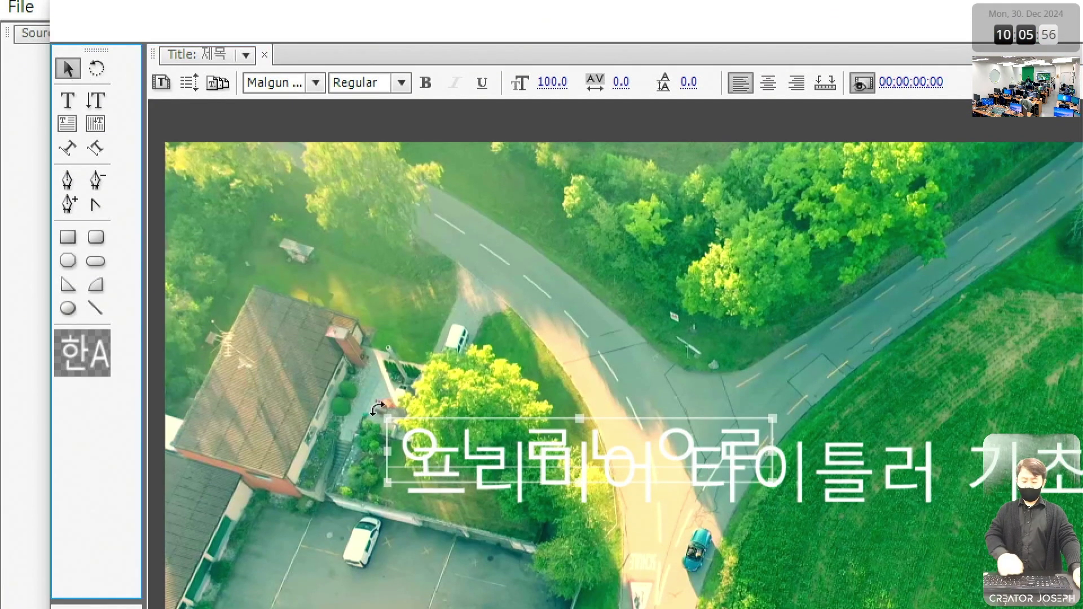
{"action": "left_click", "coordinate": [389, 376]}
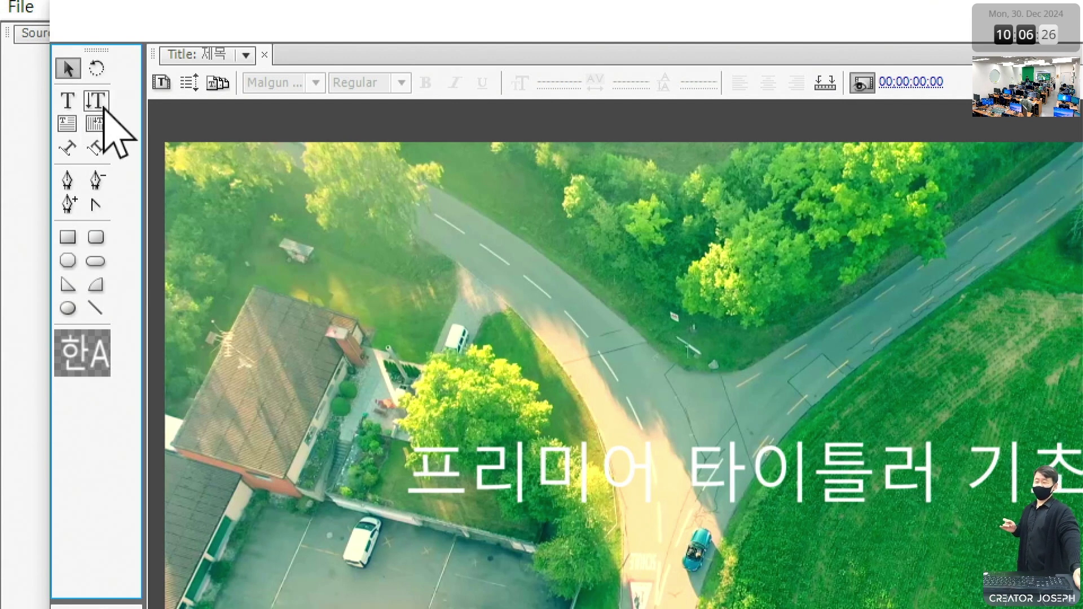
Step: Place the text cursor in 프리미어 타이틀러 기초, move it back and forth through the text, and leave text editing
{"action": "left_click", "coordinate": [73, 106]}
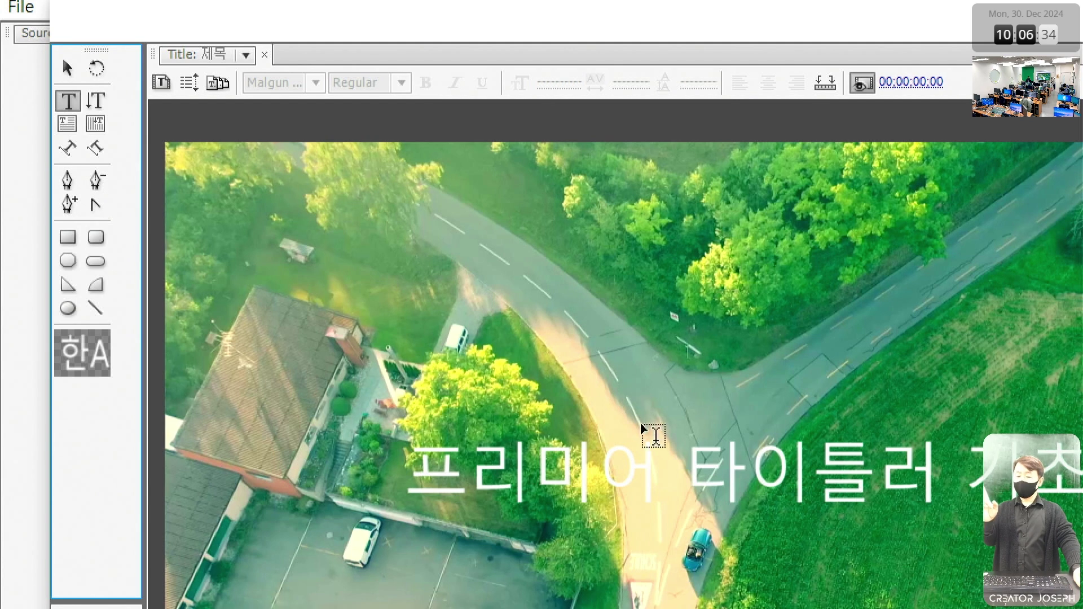
{"action": "left_click", "coordinate": [650, 440]}
{"action": "left_click", "coordinate": [673, 468]}
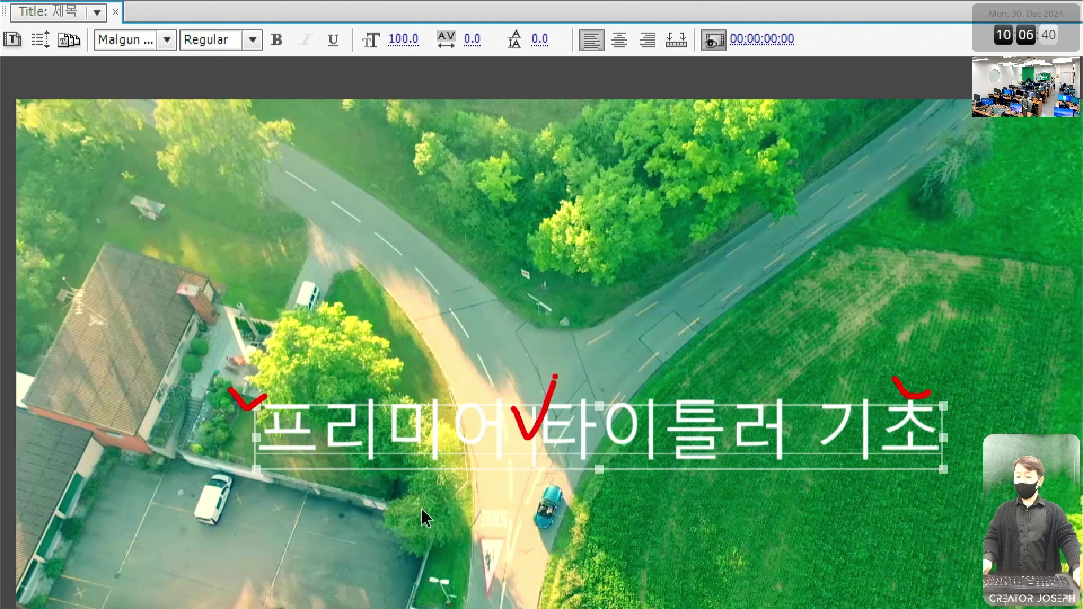
{"action": "key", "text": "Escape"}
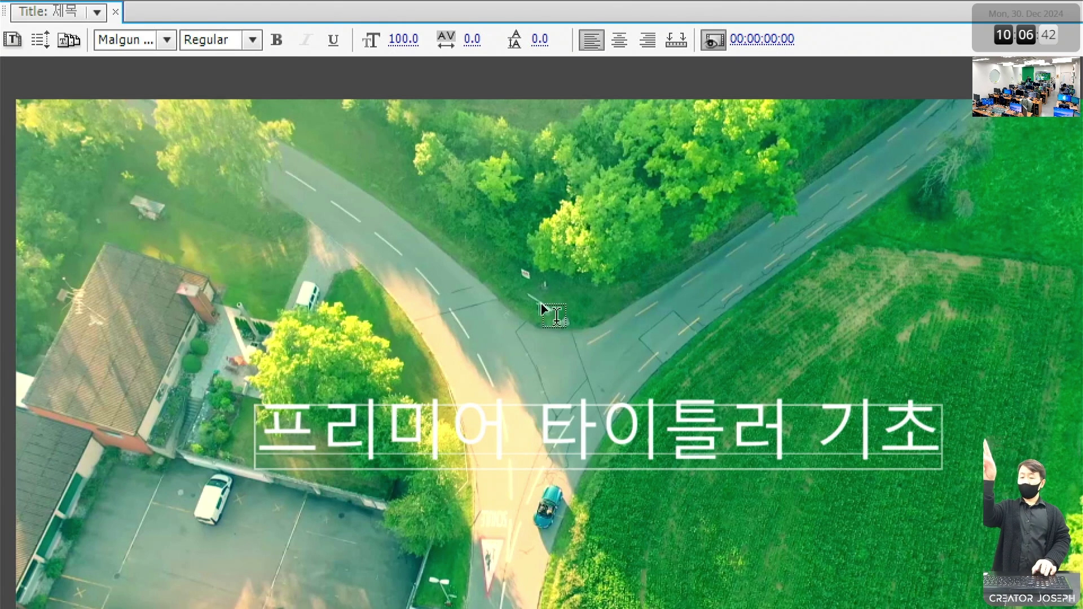
{"action": "key", "text": "Left"}
{"action": "key", "text": "Left"}
{"action": "key", "text": "Right"}
{"action": "key", "text": "Right"}
{"action": "key", "text": "Right"}
{"action": "key", "text": "Right"}
{"action": "key", "text": "Right"}
{"action": "key", "text": "Right"}
{"action": "key", "text": "Right"}
{"action": "key", "text": "Right"}
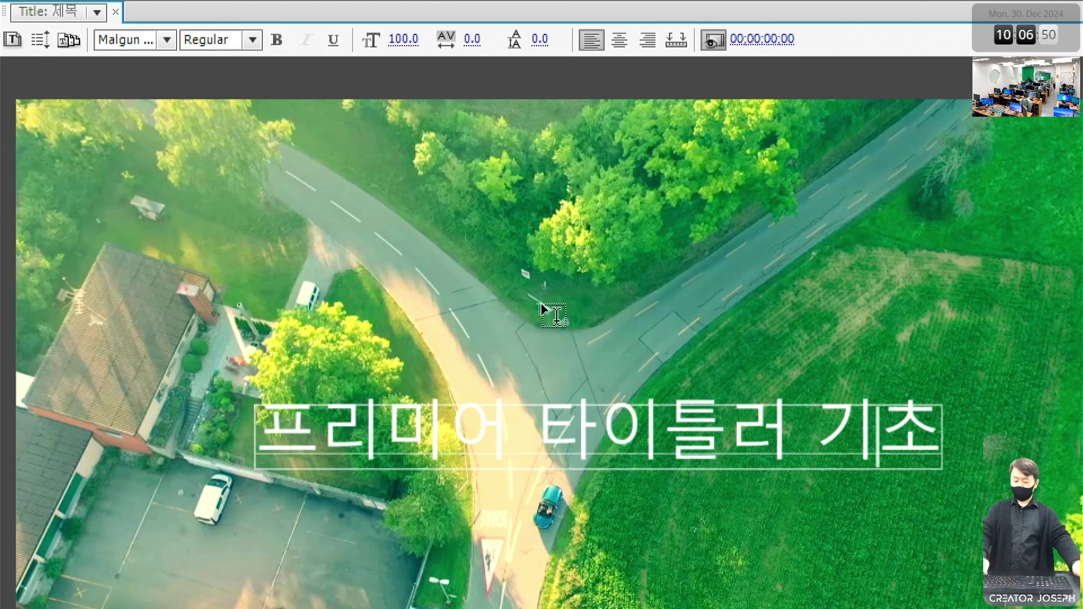
{"action": "key", "text": "Escape"}
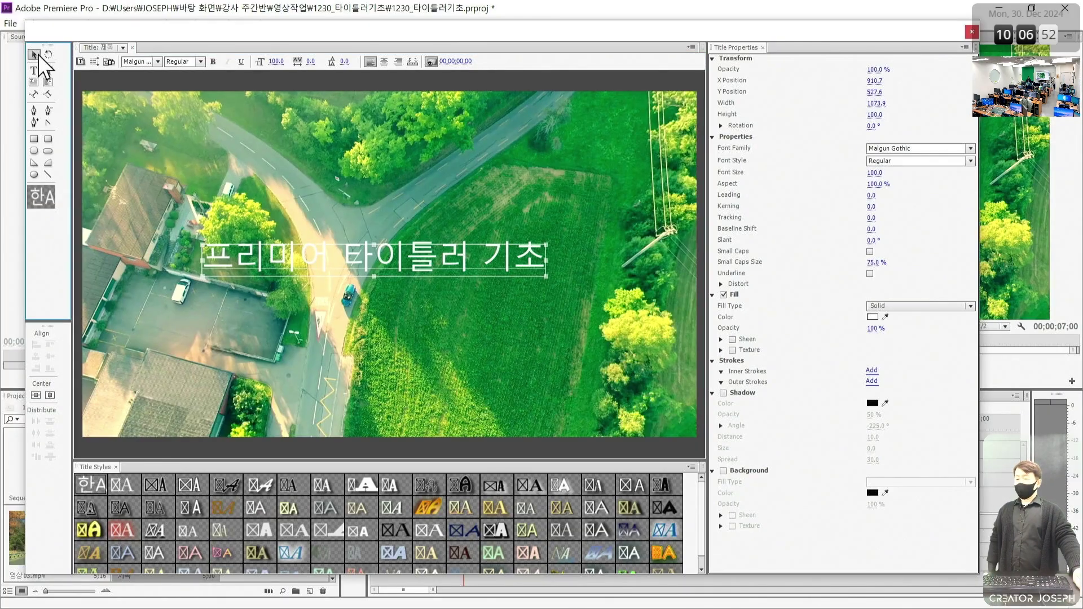
Step: Select the text object 프리미어 타이틀러 기초 and set its font size to 100
{"action": "left_click", "coordinate": [462, 191]}
{"action": "left_click", "coordinate": [422, 261]}
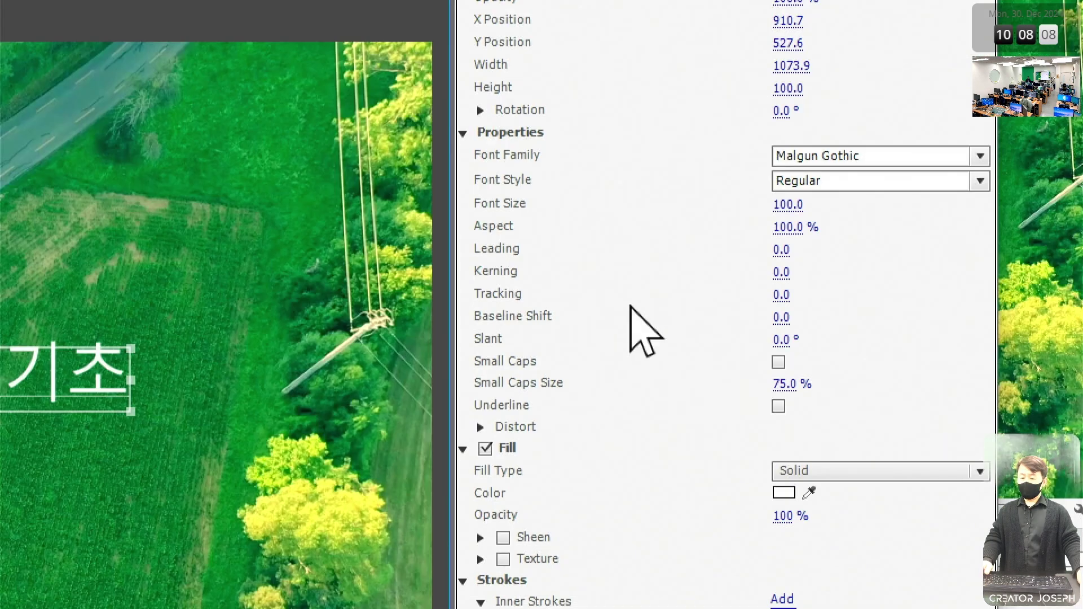
{"action": "left_click", "coordinate": [782, 205]}
{"action": "type", "text": "100"}
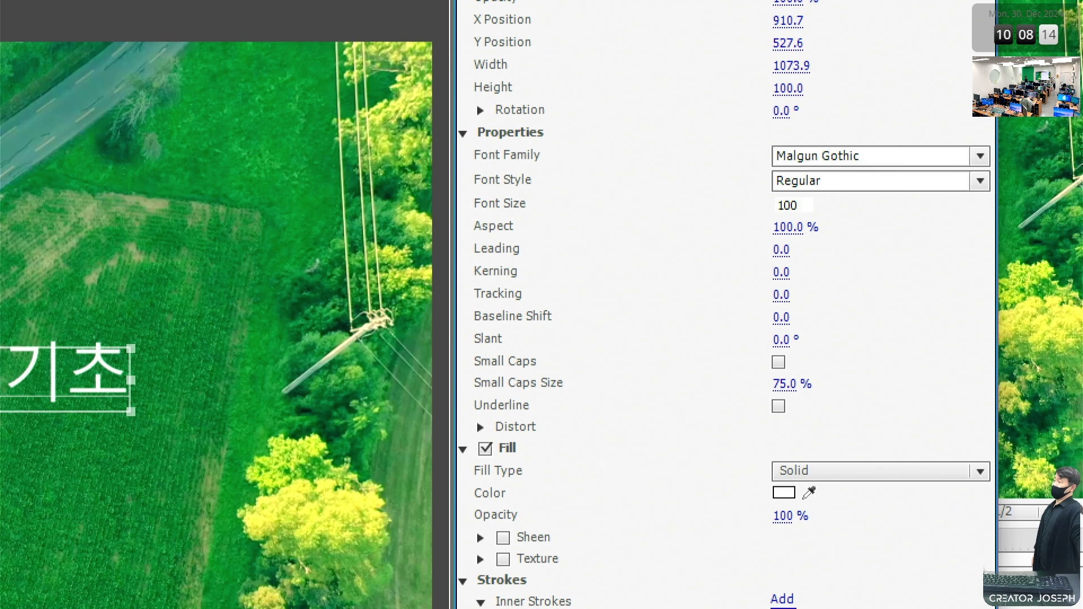
{"action": "key", "text": "Return"}
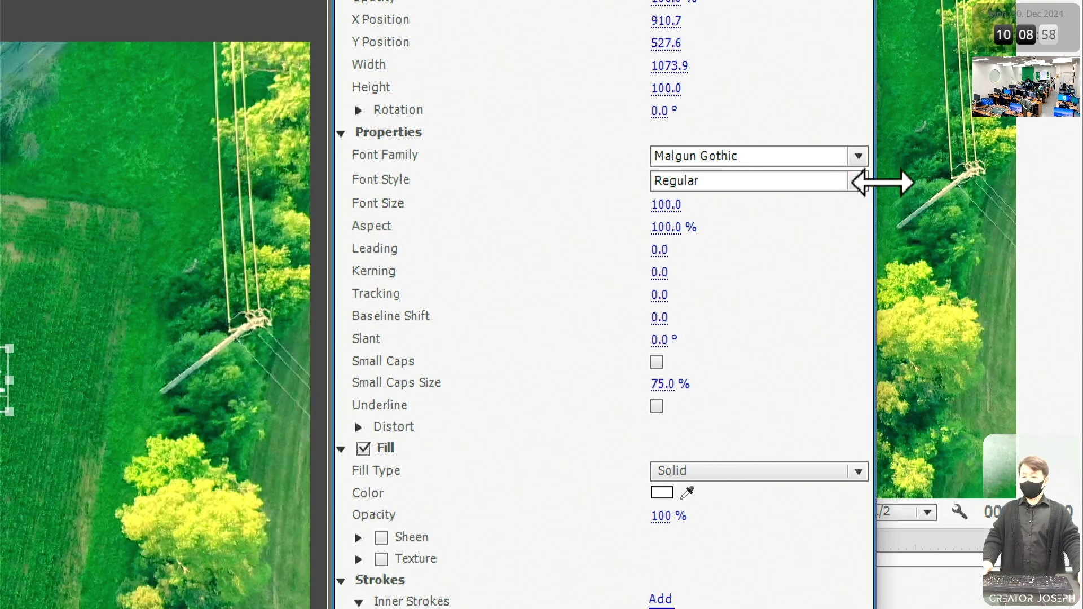
Step: Set the selected text's font style to Bold and move the text to a slightly lower position in the frame
{"action": "left_click", "coordinate": [858, 180]}
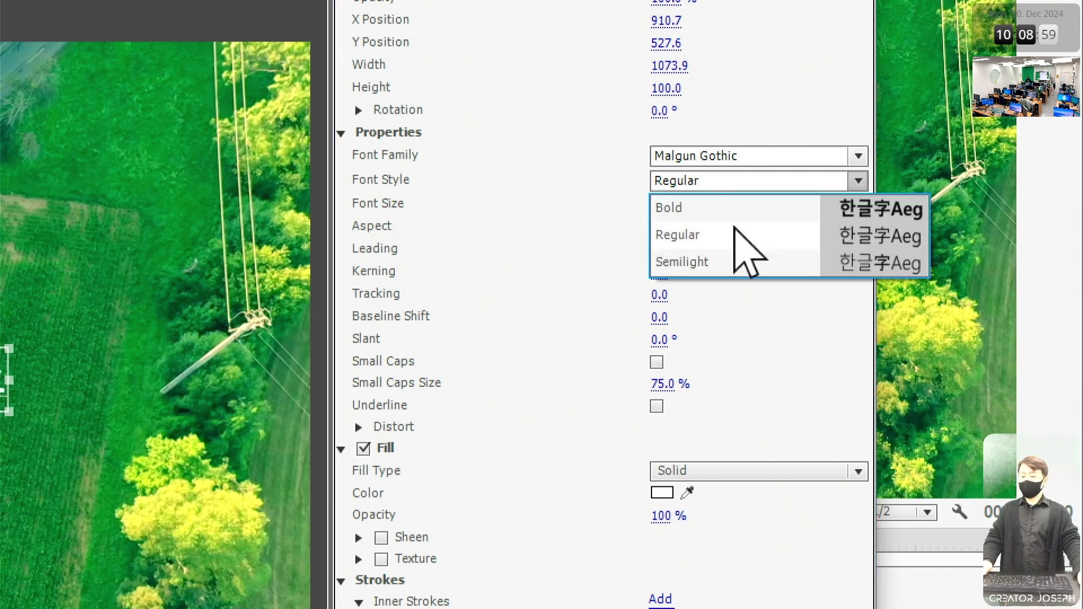
{"action": "left_click", "coordinate": [680, 208]}
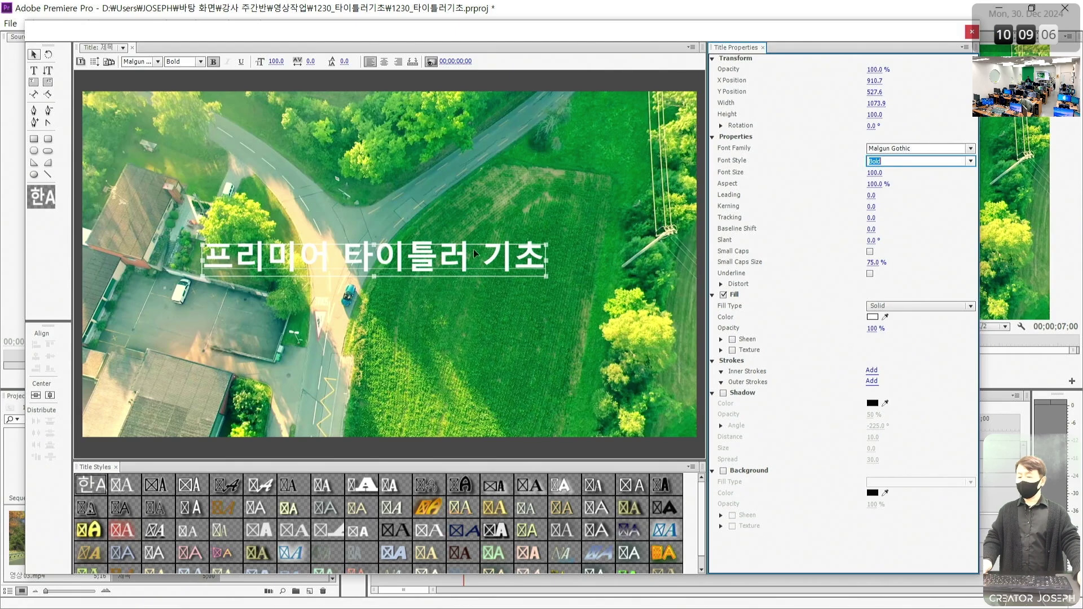
{"action": "left_click_drag", "start_coordinate": [474, 253], "coordinate": [453, 272]}
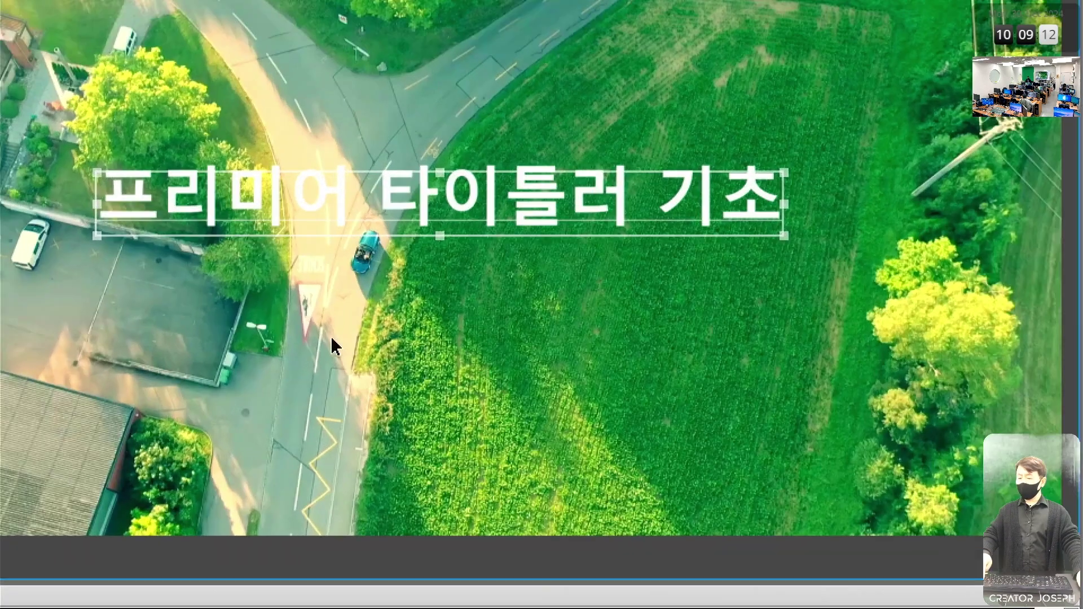
{"action": "mouse_move", "coordinate": [599, 335]}
{"action": "left_mouse_down"}
{"action": "mouse_move", "coordinate": [573, 293]}
{"action": "mouse_move", "coordinate": [554, 304]}
{"action": "mouse_move", "coordinate": [580, 322]}
{"action": "mouse_move", "coordinate": [611, 326]}
{"action": "left_mouse_up"}
{"action": "left_click_drag", "start_coordinate": [330, 294], "coordinate": [335, 286]}
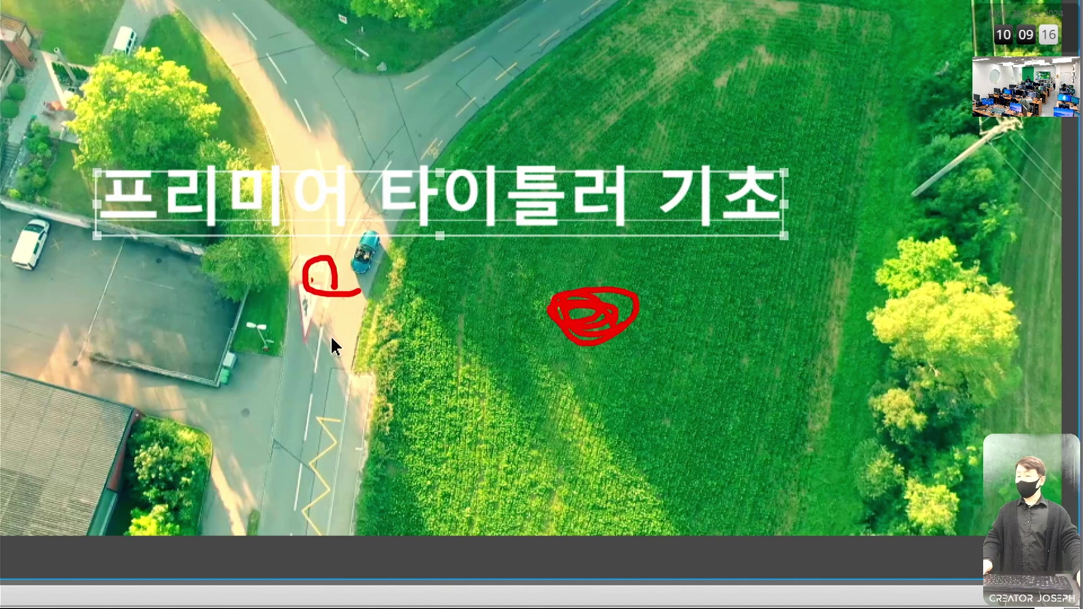
{"action": "mouse_move", "coordinate": [34, 137]}
{"action": "left_mouse_down"}
{"action": "mouse_move", "coordinate": [516, 266]}
{"action": "mouse_move", "coordinate": [789, 265]}
{"action": "left_mouse_up"}
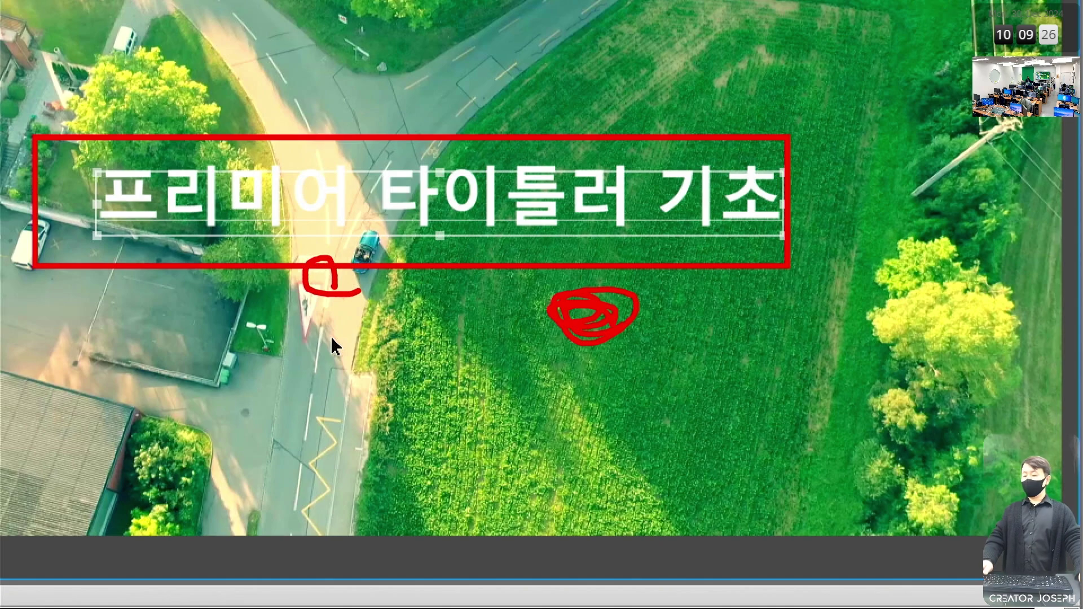
Step: Add an outer stroke to the text 프리미어 타이틀러 기초 and set its size to 40
{"action": "key", "text": "Escape"}
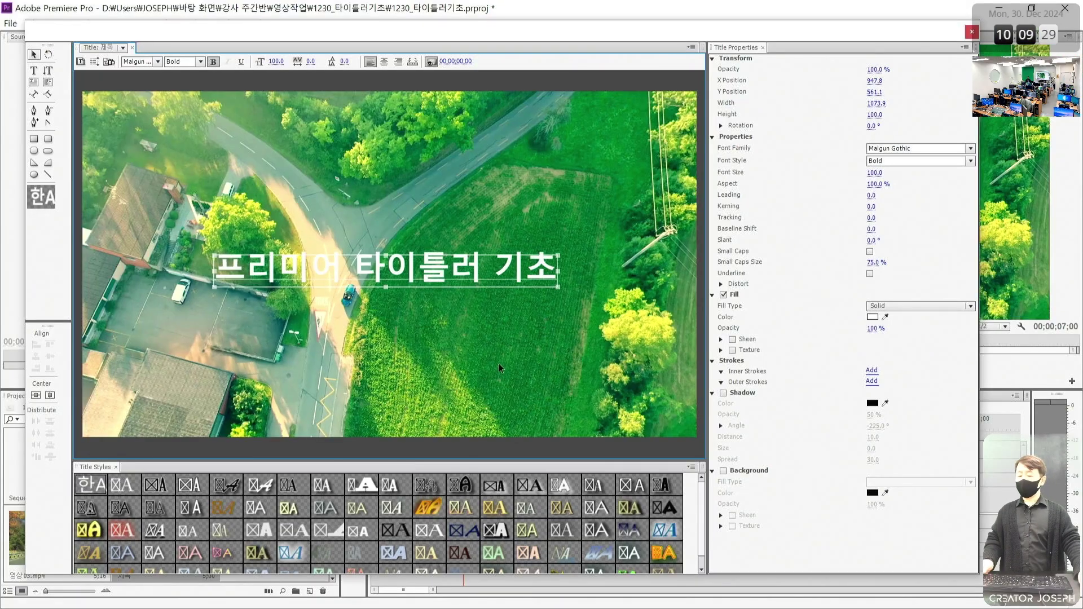
{"action": "left_click", "coordinate": [499, 365]}
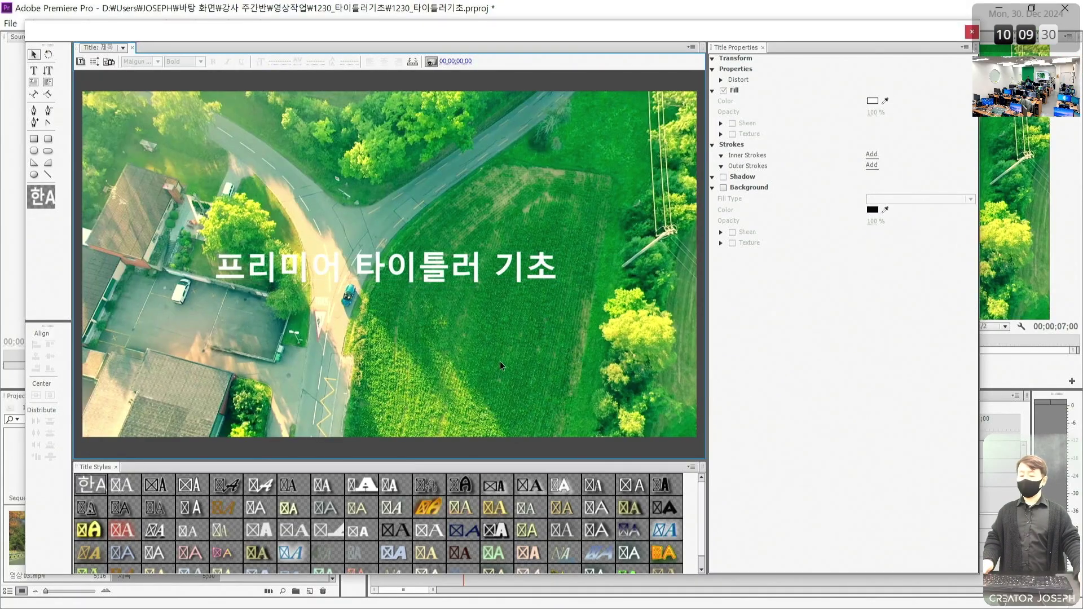
{"action": "left_click", "coordinate": [361, 269]}
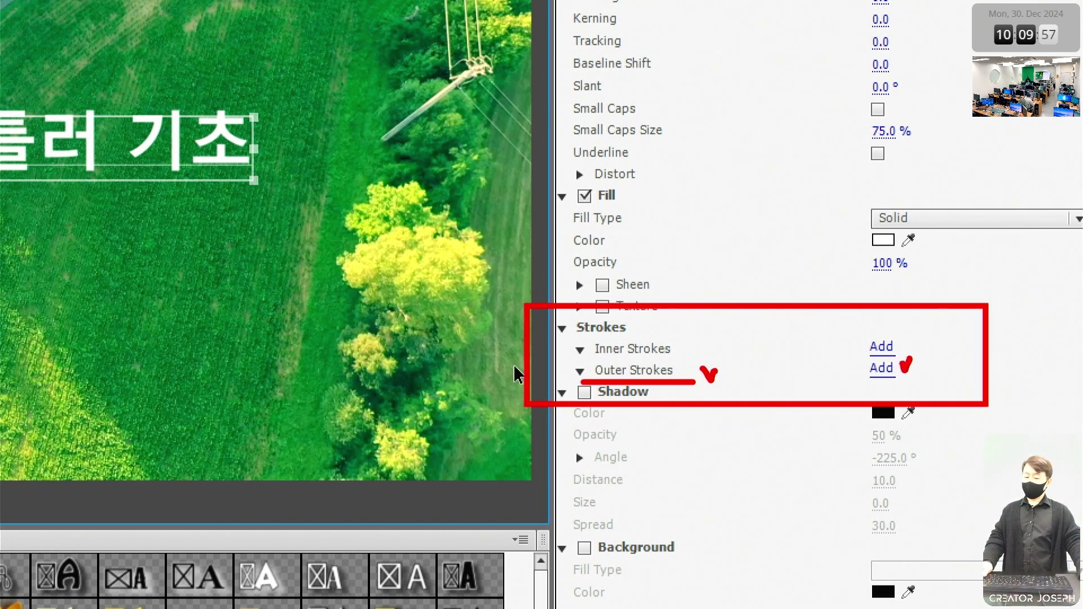
{"action": "left_click", "coordinate": [888, 368]}
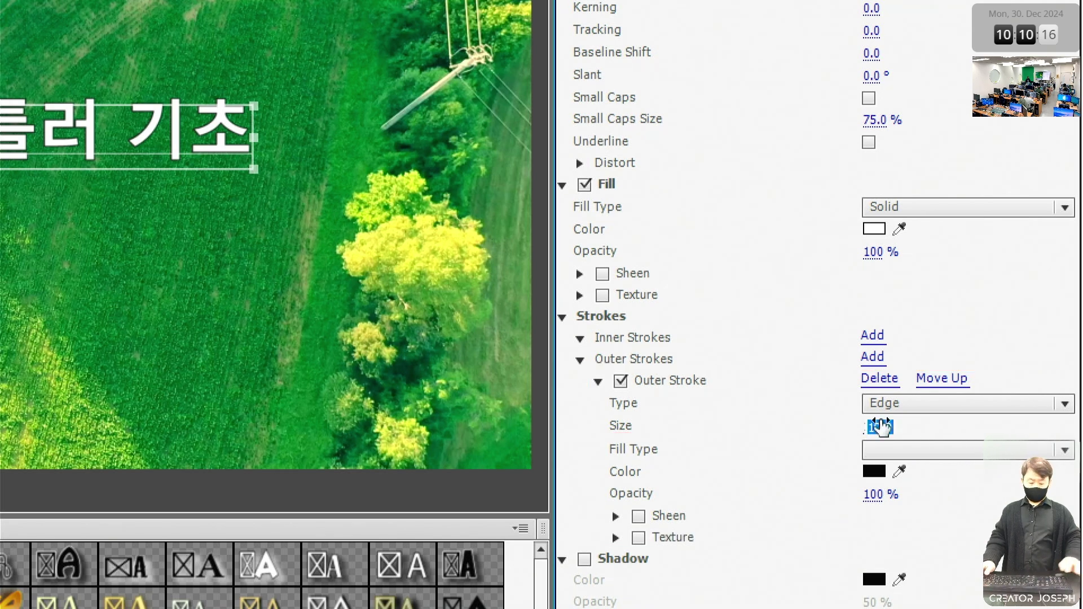
{"action": "left_click", "coordinate": [875, 426]}
{"action": "type", "text": "40"}
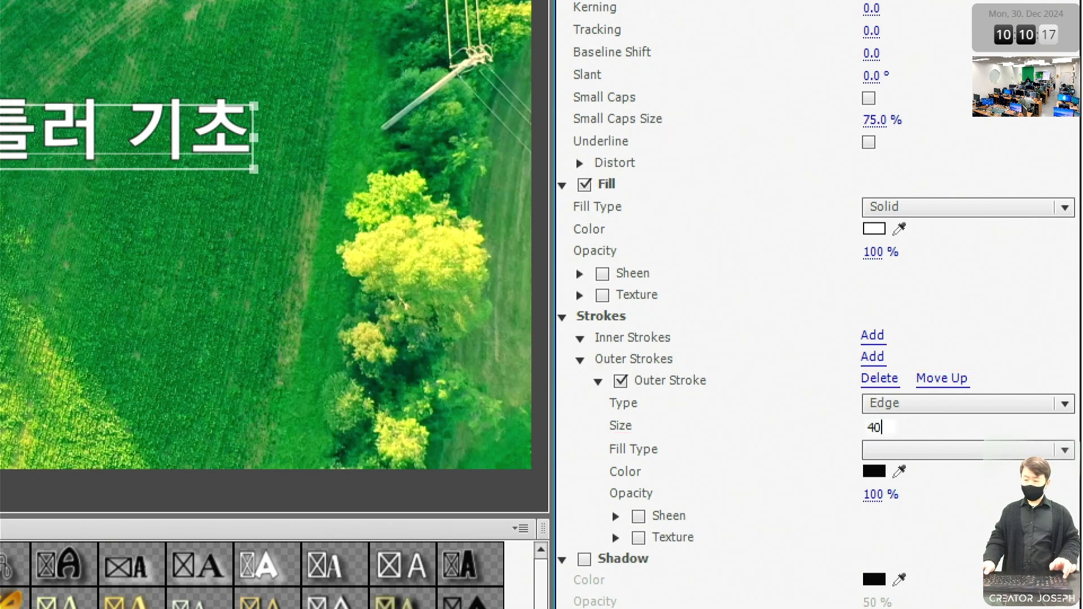
{"action": "key", "text": "Return"}
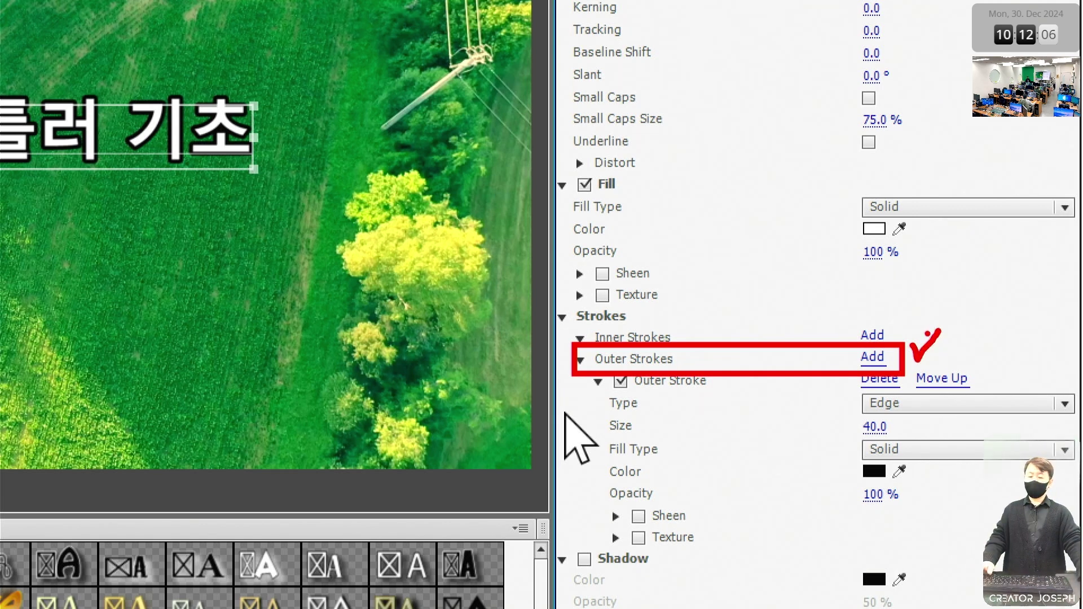
Step: Add a second outer stroke to the title text and set its size to 30
{"action": "left_click", "coordinate": [876, 356]}
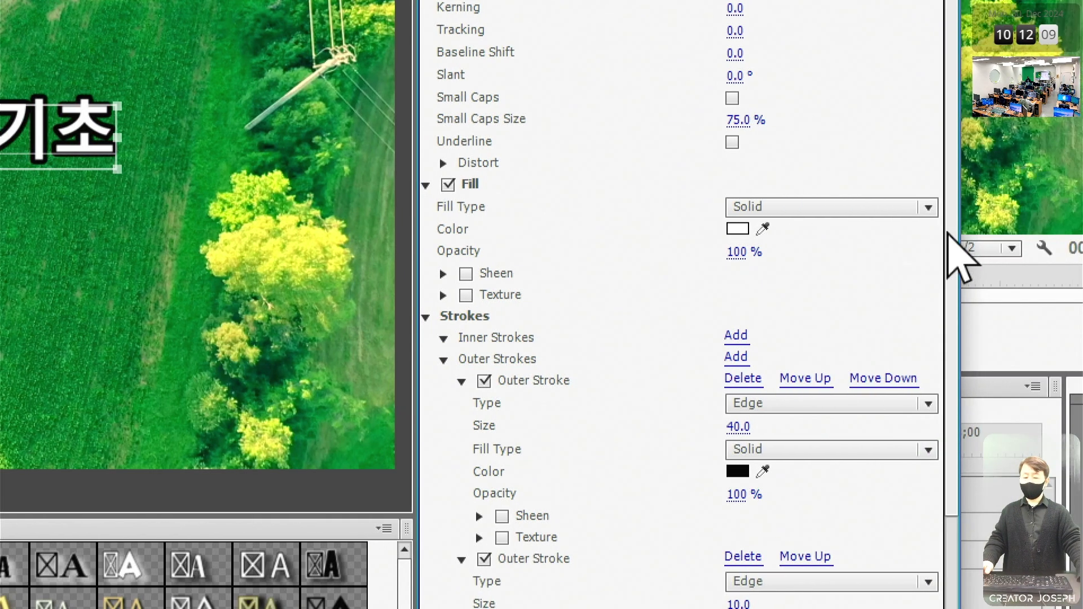
{"action": "left_click_drag", "start_coordinate": [1082, 243], "coordinate": [1082, 407]}
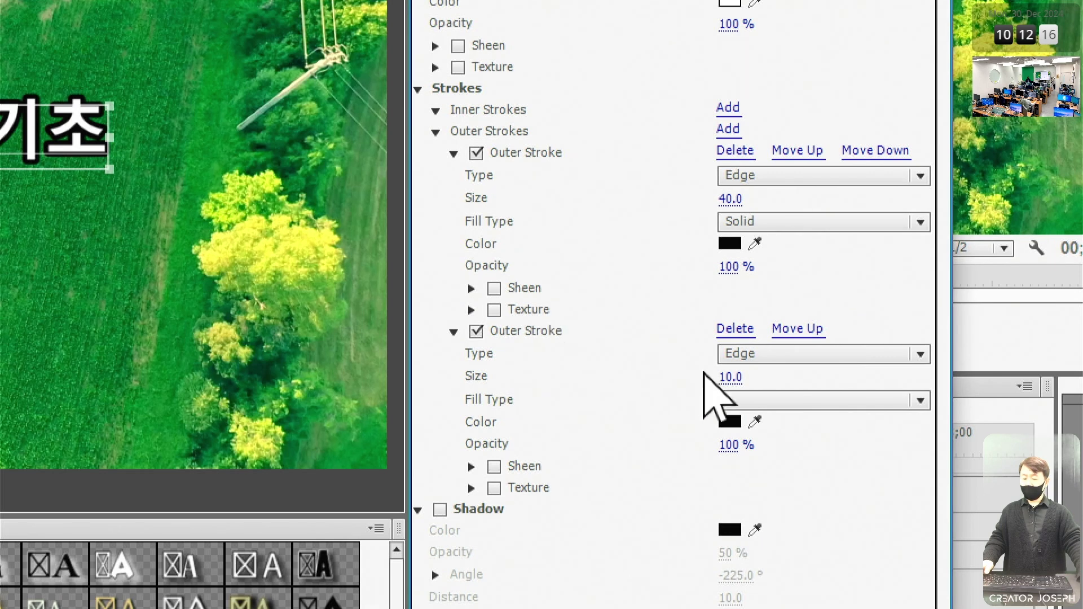
{"action": "left_click", "coordinate": [730, 377]}
{"action": "type", "text": "30"}
{"action": "key", "text": "Return"}
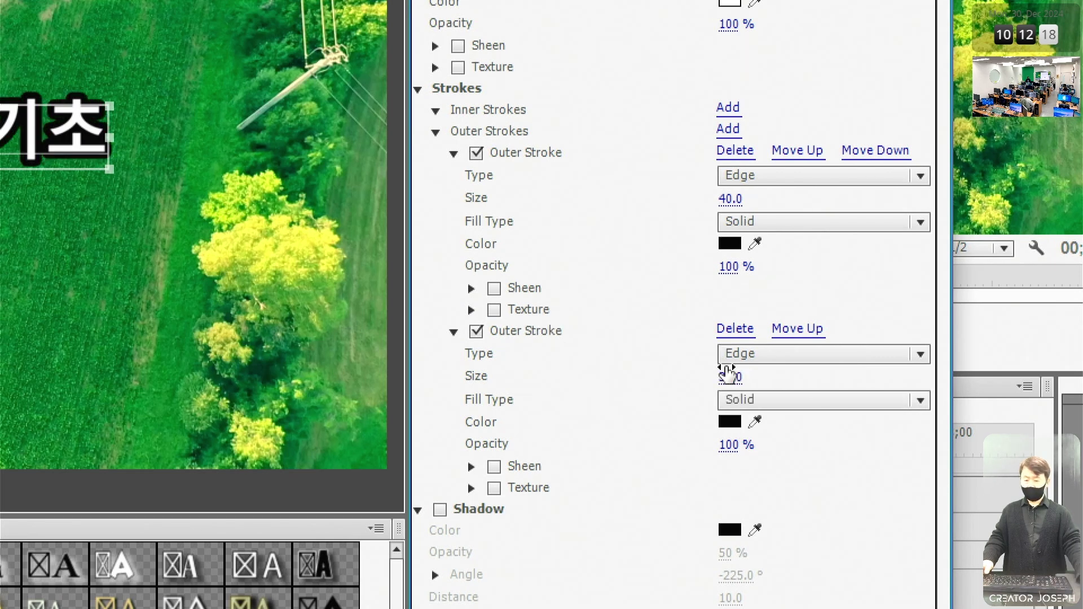
Step: Change the second outer stroke's color to red and move the title text slightly up and to the left in the frame
{"action": "left_click", "coordinate": [730, 422]}
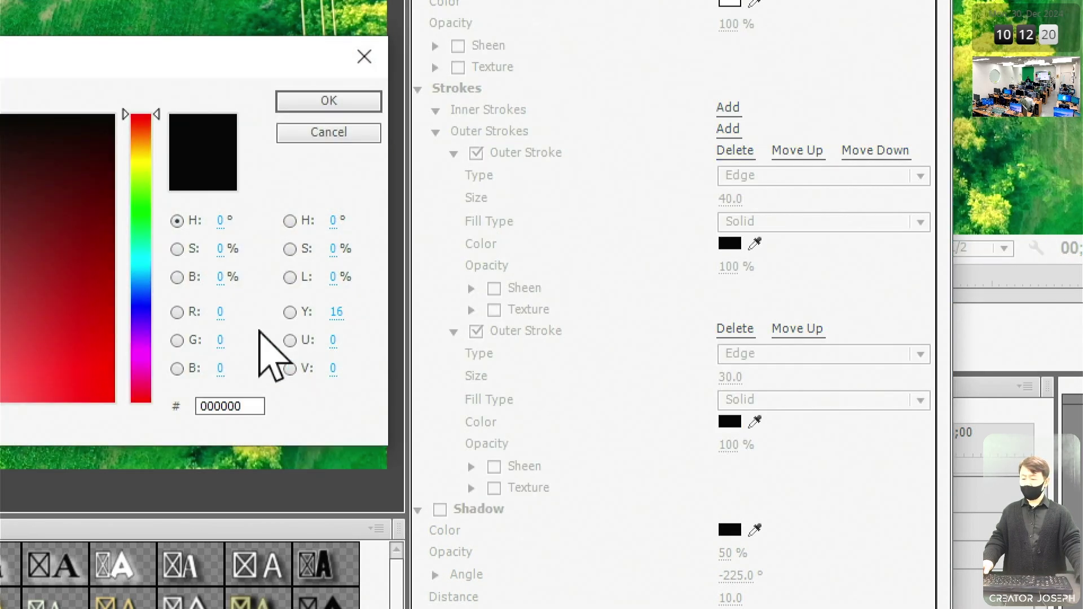
{"action": "left_click_drag", "start_coordinate": [85, 378], "coordinate": [170, 435]}
{"action": "left_click", "coordinate": [361, 104]}
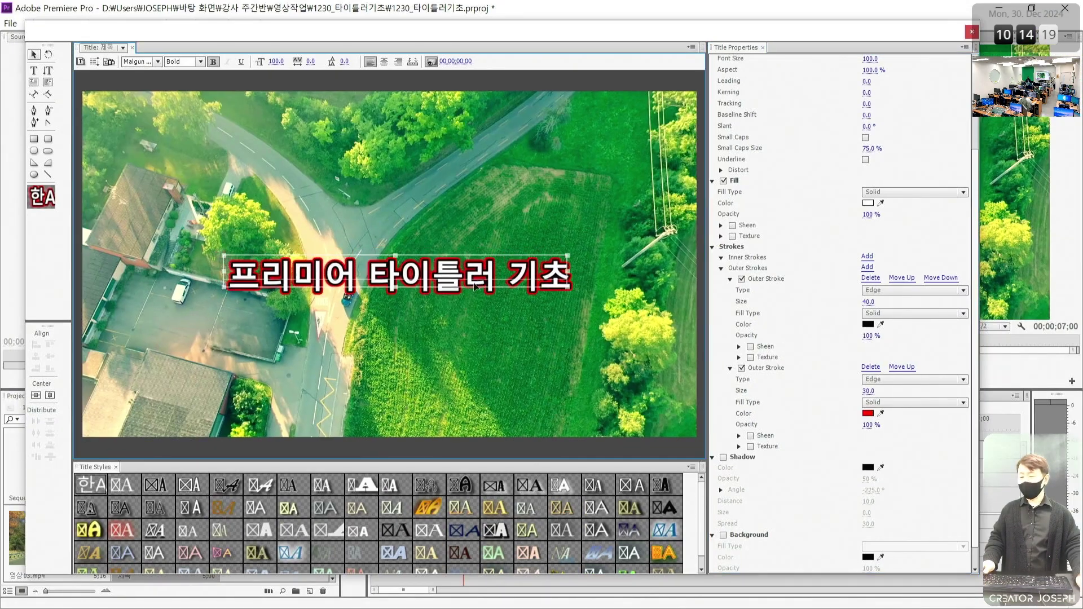
{"action": "left_click_drag", "start_coordinate": [475, 286], "coordinate": [468, 274]}
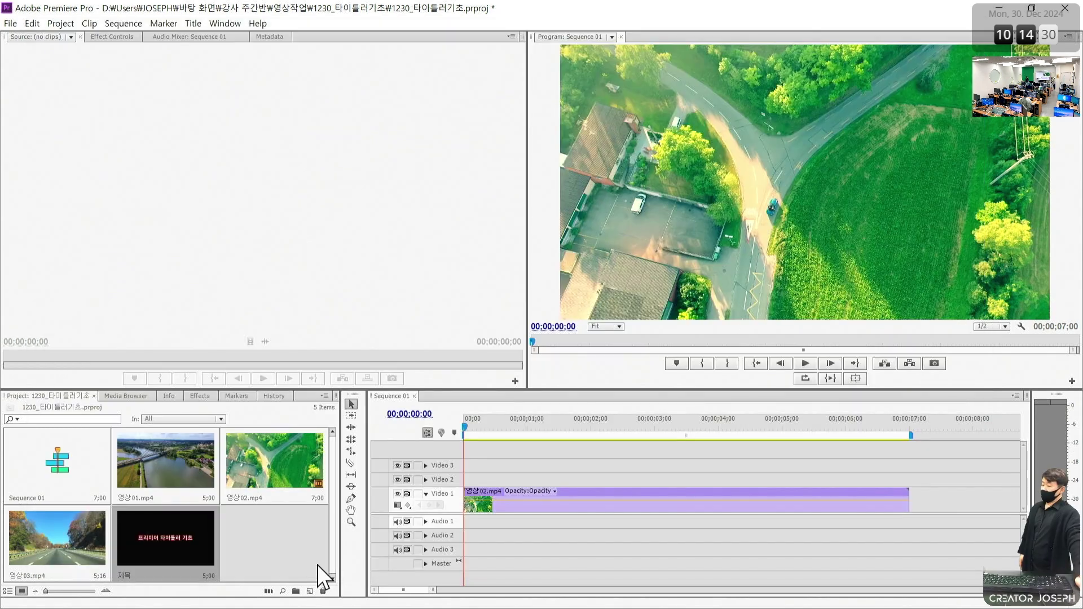
Step: Preview the title 제목 over the footage on Video 3 up to 00;00;02;12, and delete it from the timeline
{"action": "left_click_drag", "start_coordinate": [192, 536], "coordinate": [469, 462]}
{"action": "left_click_drag", "start_coordinate": [555, 429], "coordinate": [594, 432]}
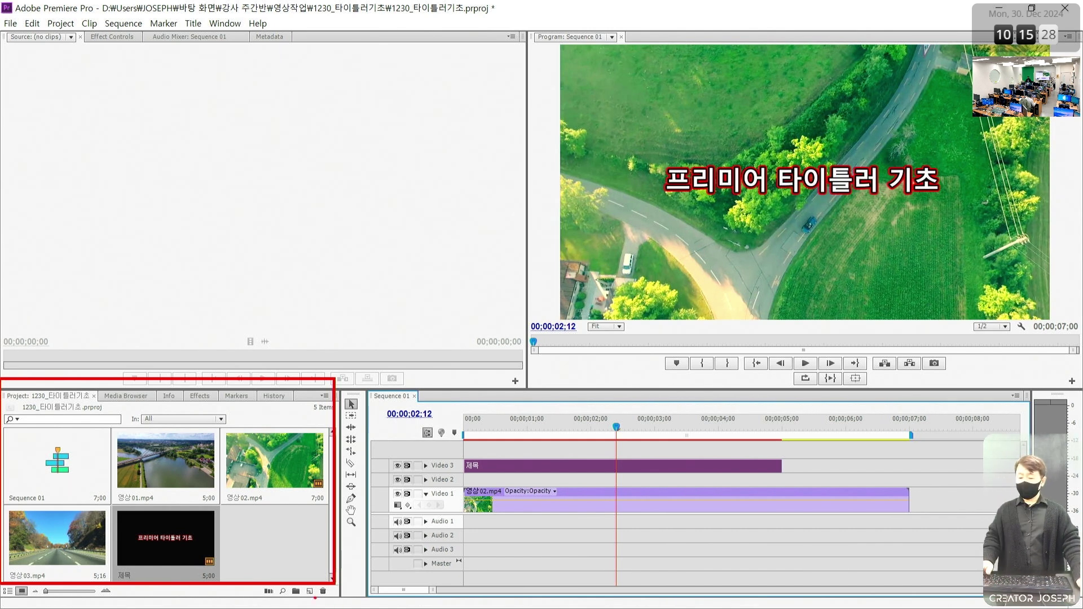
{"action": "left_click", "coordinate": [589, 566]}
{"action": "left_click", "coordinate": [601, 468]}
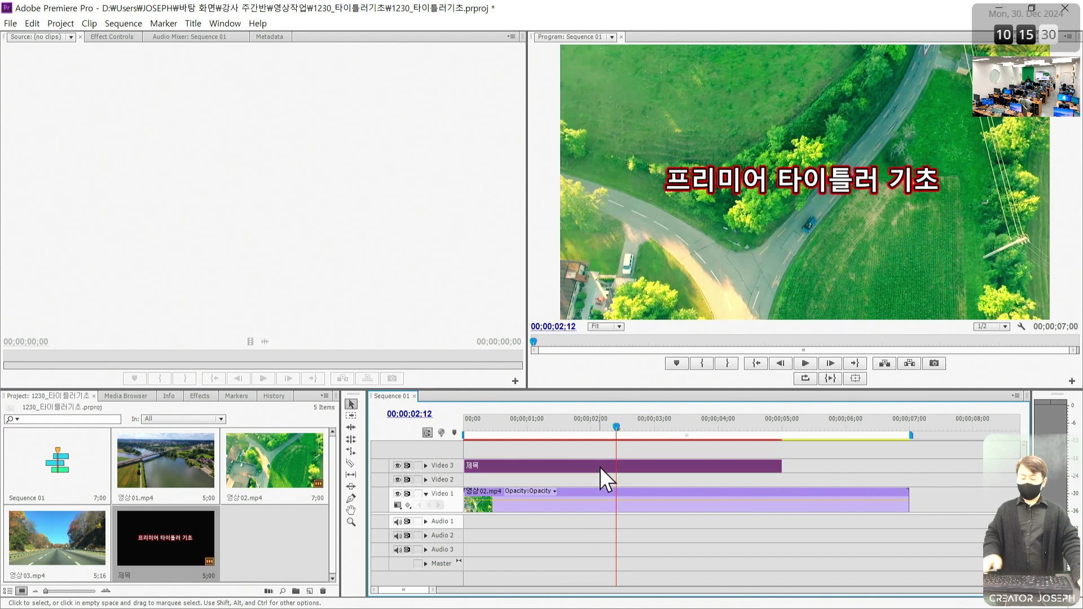
{"action": "key", "text": "Delete"}
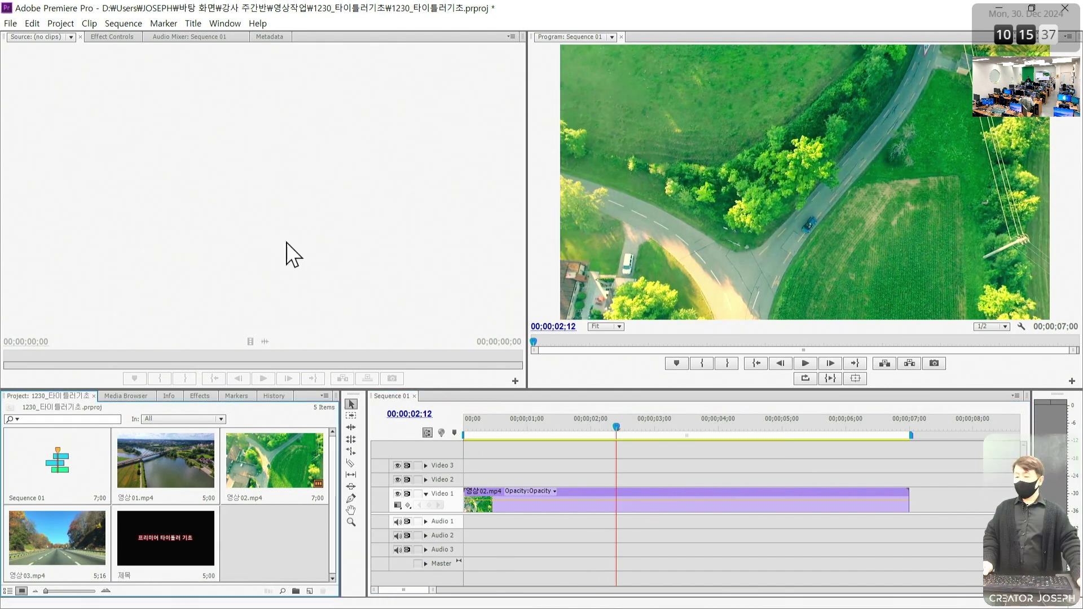
Step: Create a new 1920 × 1080 title named 제목-그림자
{"action": "left_click", "coordinate": [9, 24]}
{"action": "mouse_move", "coordinate": [28, 39]}
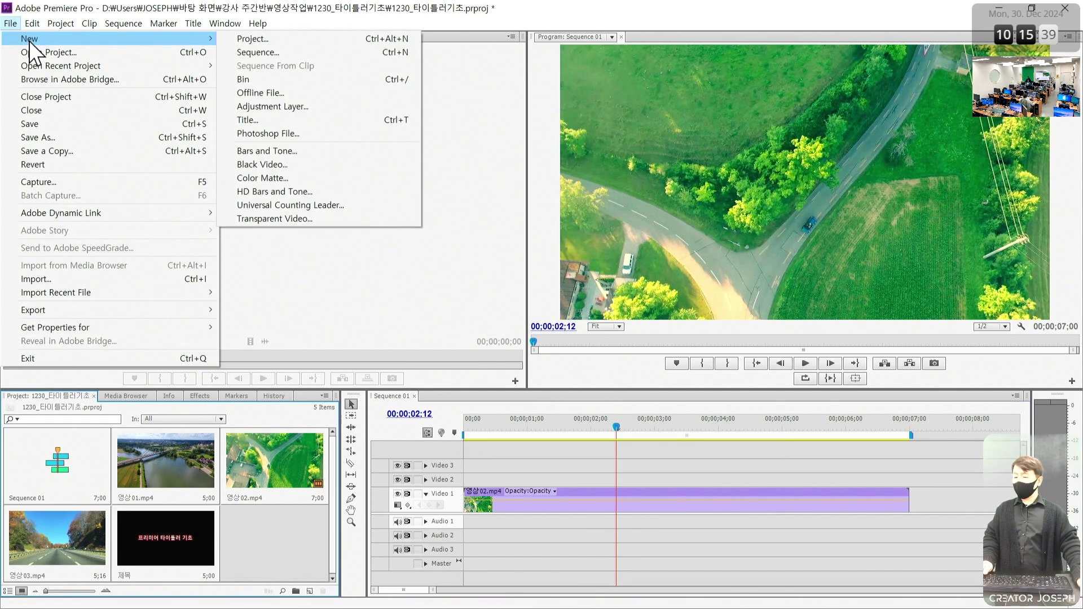
{"action": "left_click", "coordinate": [271, 121]}
{"action": "key", "text": "Return"}
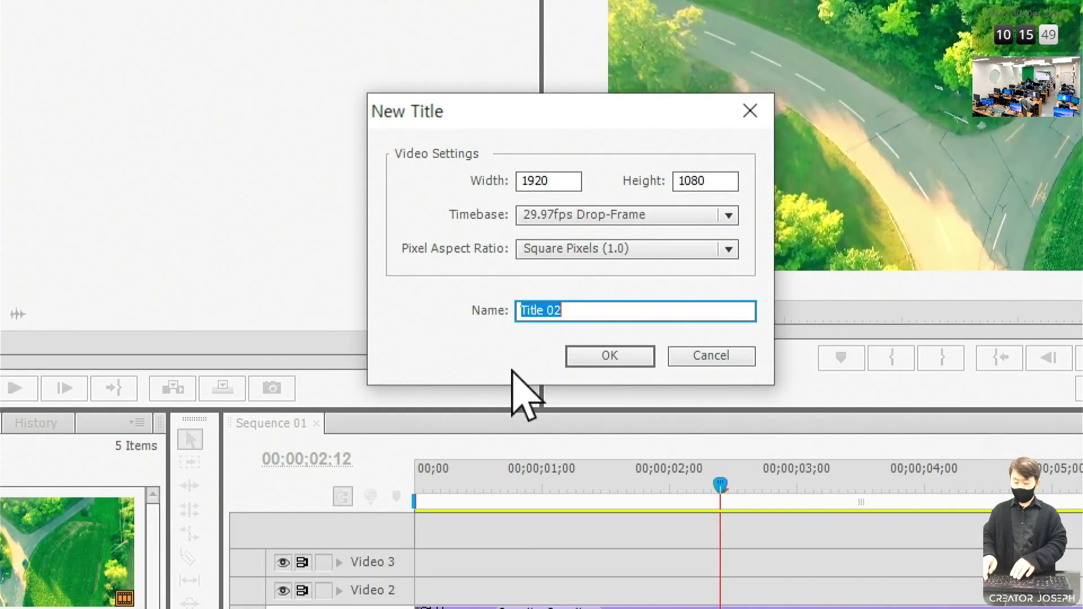
{"action": "type", "text": "제목-그림자"}
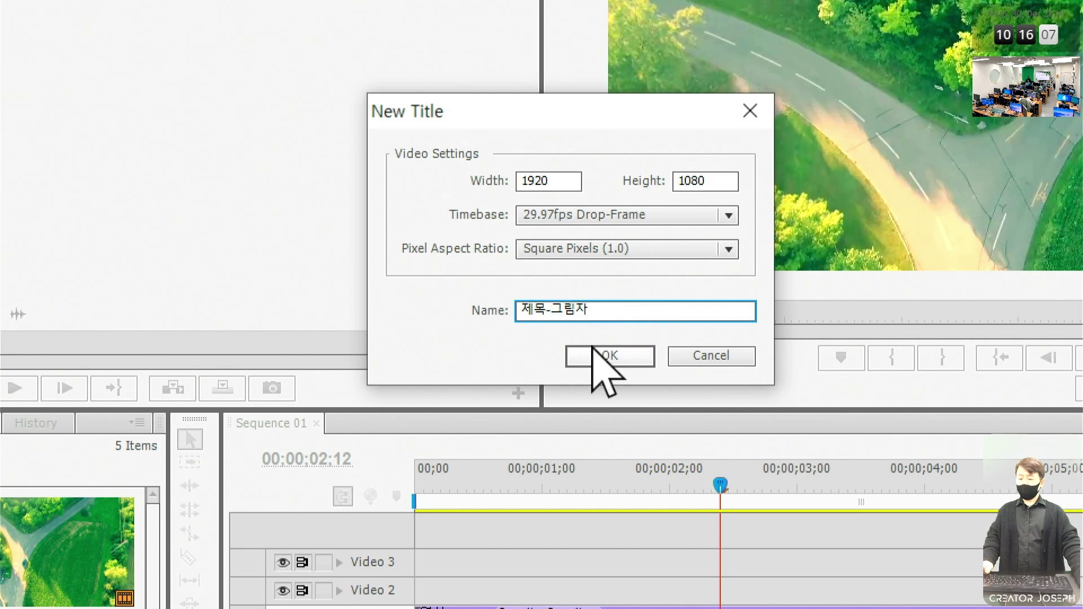
{"action": "left_click", "coordinate": [620, 354]}
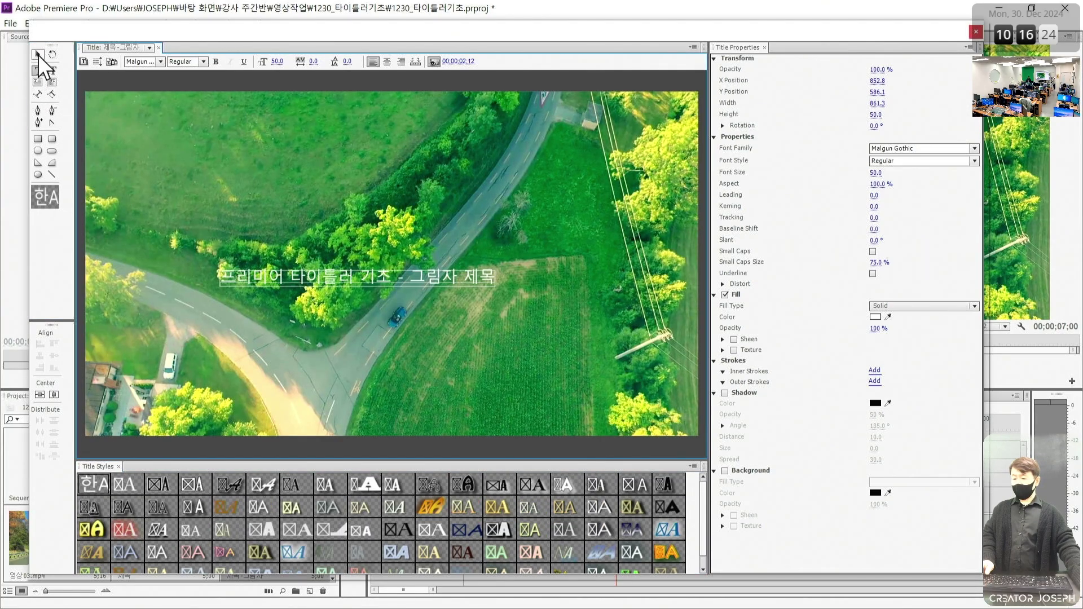
Step: Set the text 프리미어 타이틀러 기초 - 그림자 제목 to font size 100 and Bold, and move it to the middle of the frame
{"action": "left_click", "coordinate": [885, 175]}
{"action": "type", "text": "100"}
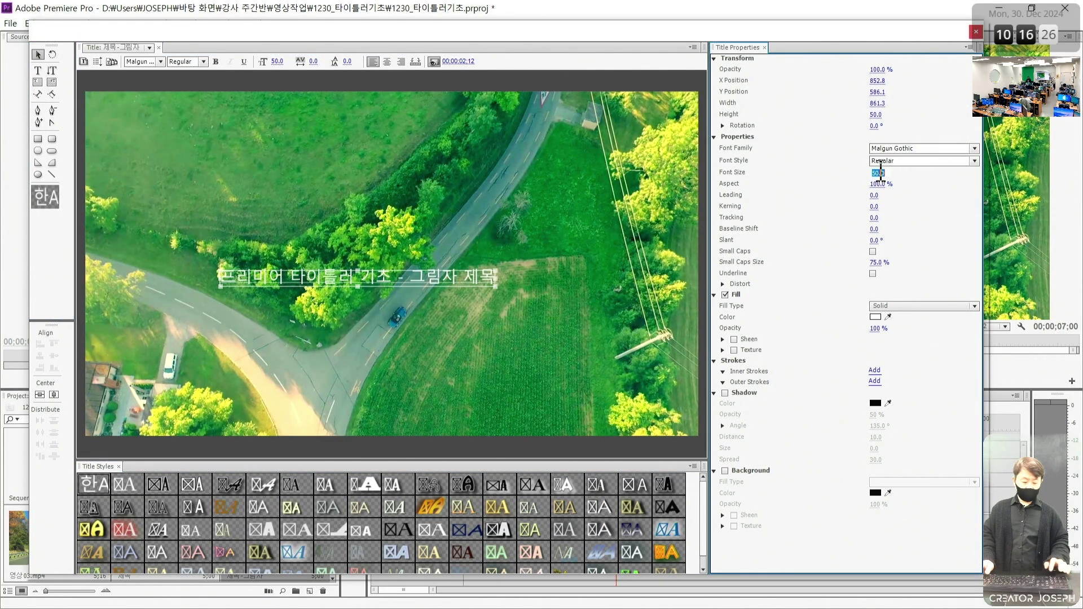
{"action": "key", "text": "Return"}
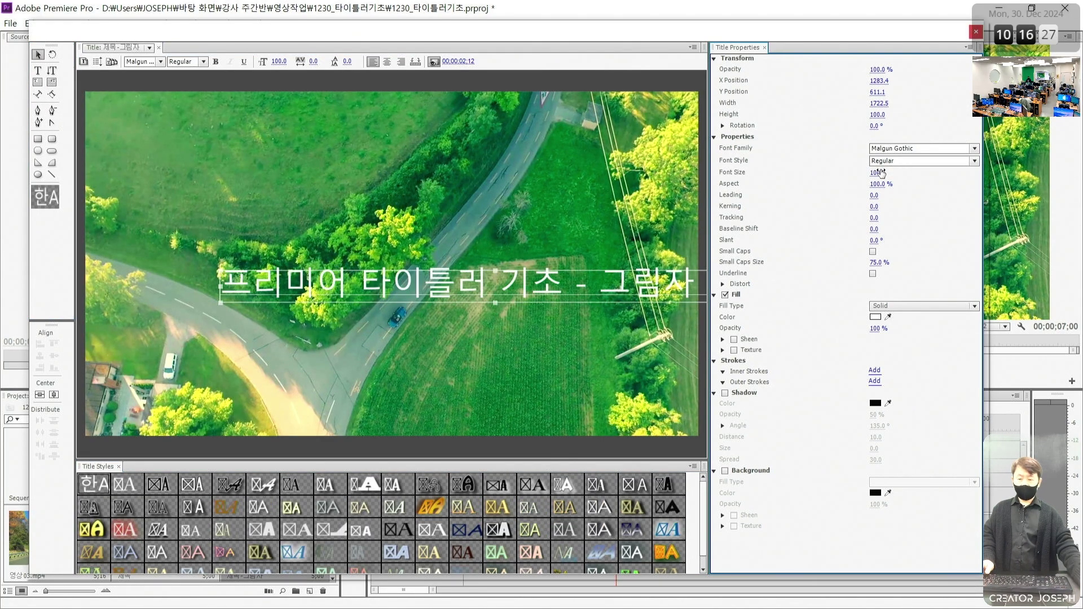
{"action": "left_click", "coordinate": [966, 162]}
{"action": "left_click", "coordinate": [892, 175]}
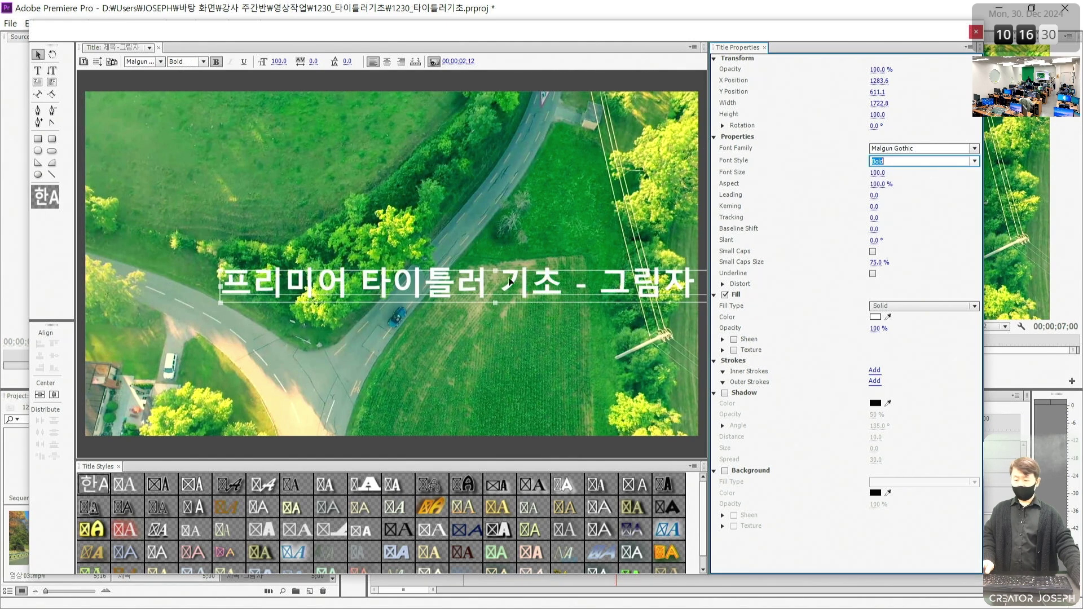
{"action": "left_click_drag", "start_coordinate": [487, 285], "coordinate": [387, 269]}
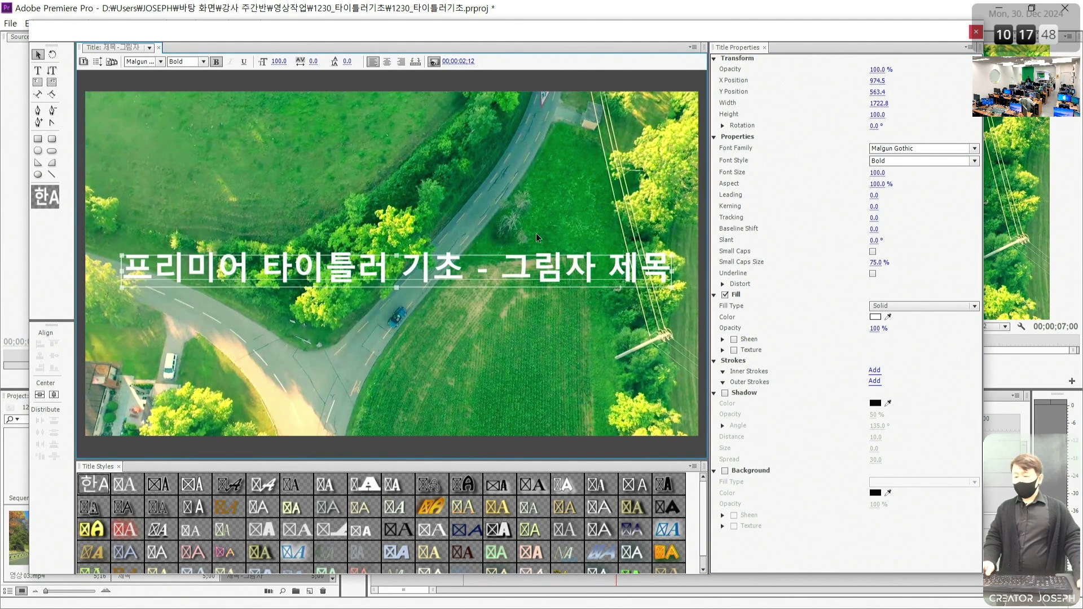
{"action": "left_click", "coordinate": [38, 54]}
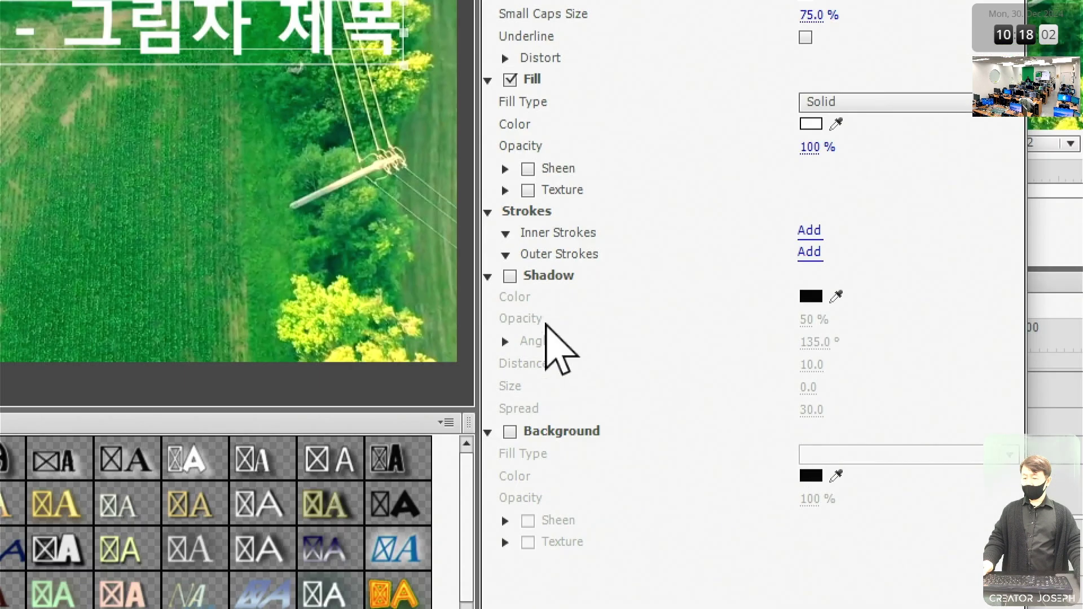
Step: Turn on the text's shadow with 100% opacity, size 0 and spread 42, and close the title window
{"action": "left_click", "coordinate": [510, 277]}
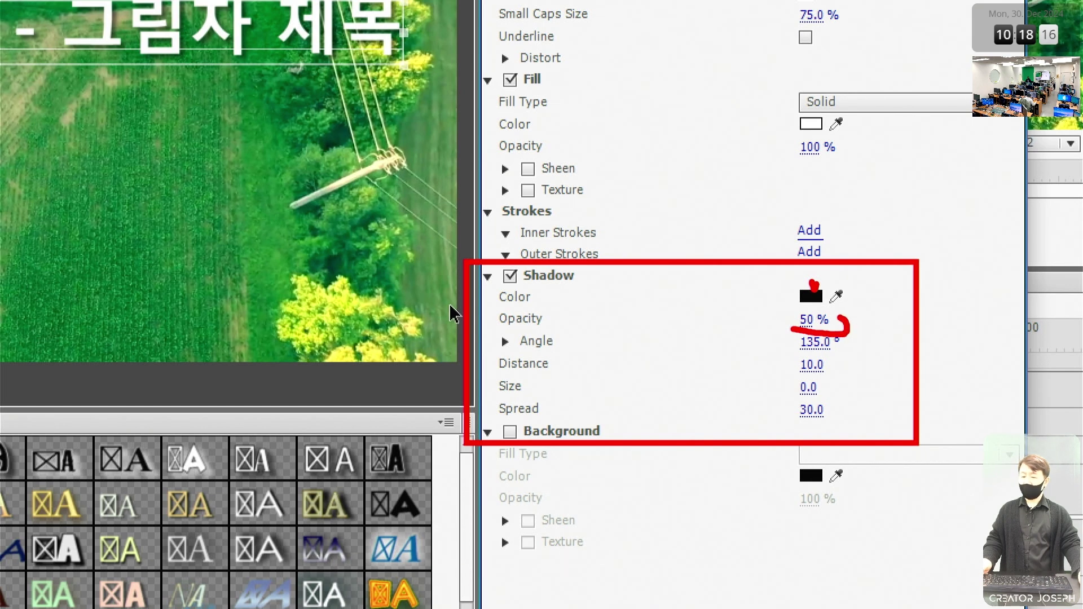
{"action": "key", "text": "Escape"}
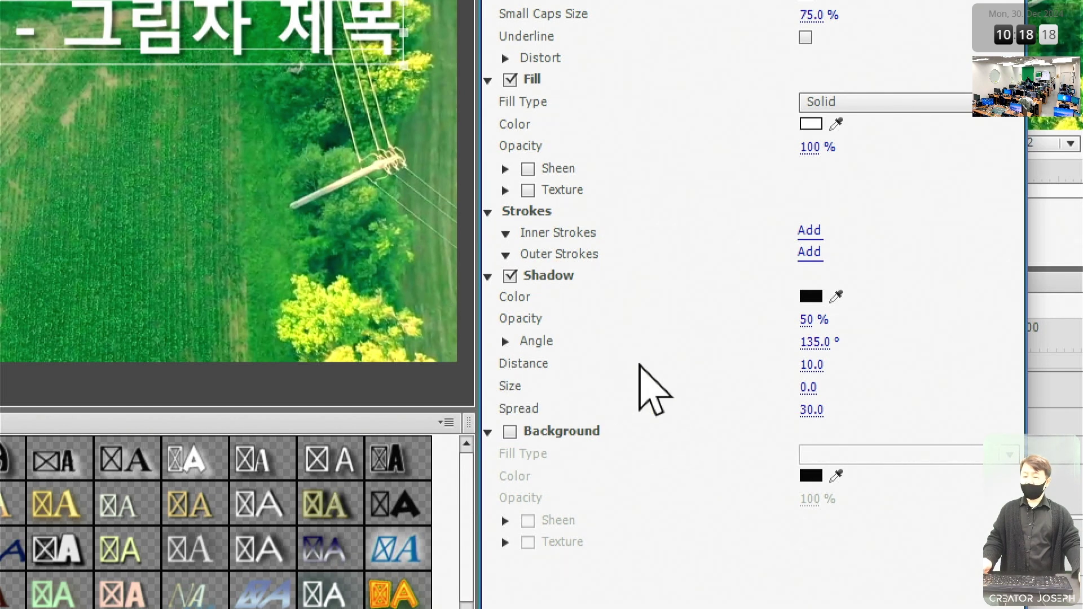
{"action": "key", "text": "ctrl+2"}
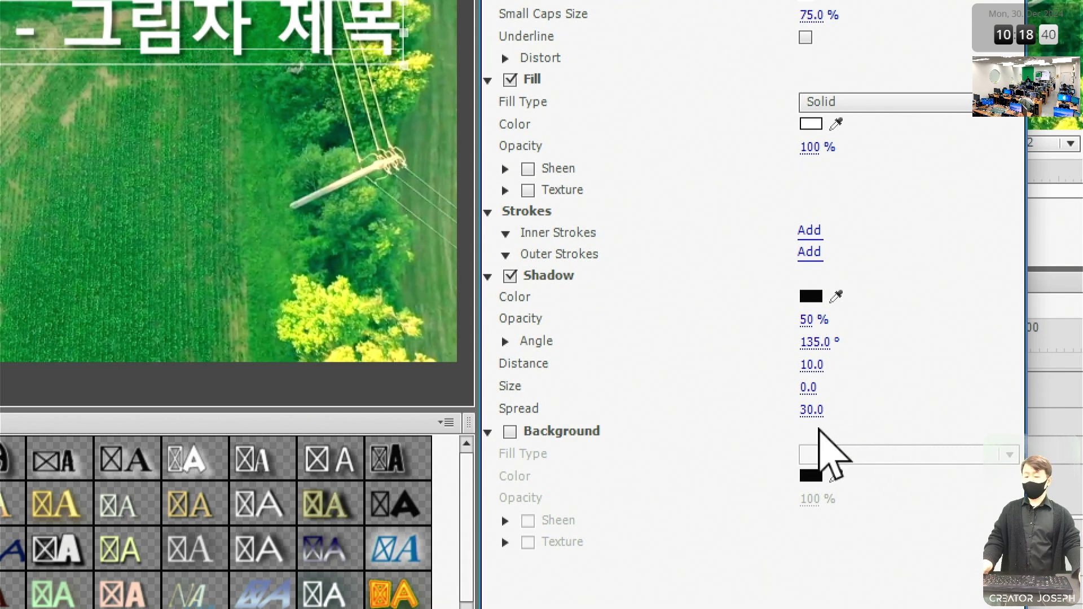
{"action": "mouse_move", "coordinate": [812, 410]}
{"action": "left_mouse_down"}
{"action": "mouse_move", "coordinate": [778, 410]}
{"action": "mouse_move", "coordinate": [818, 412]}
{"action": "left_mouse_up"}
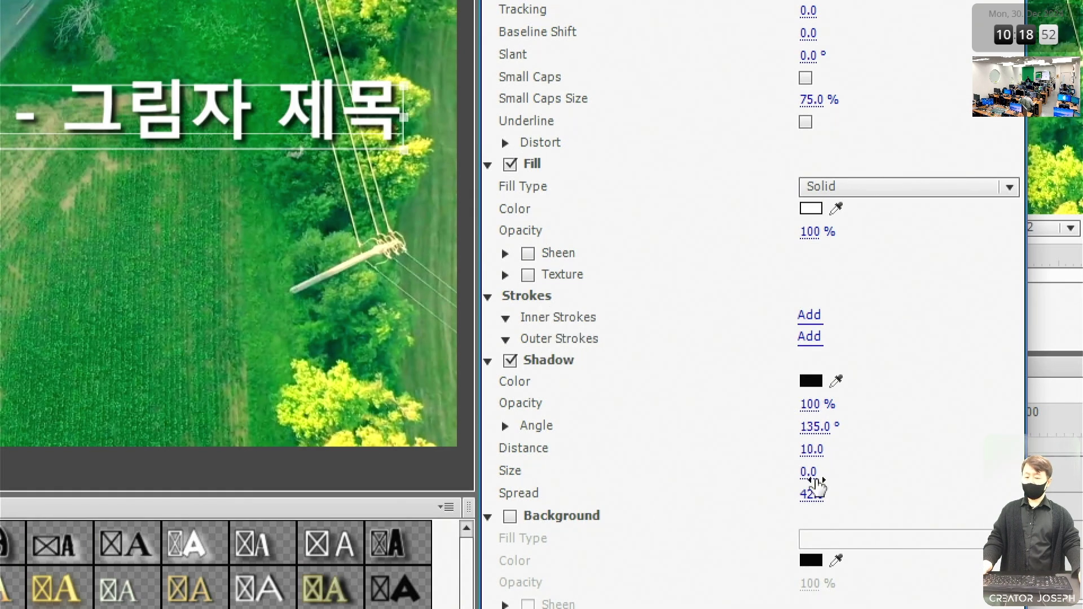
{"action": "left_click_drag", "start_coordinate": [807, 473], "coordinate": [835, 473]}
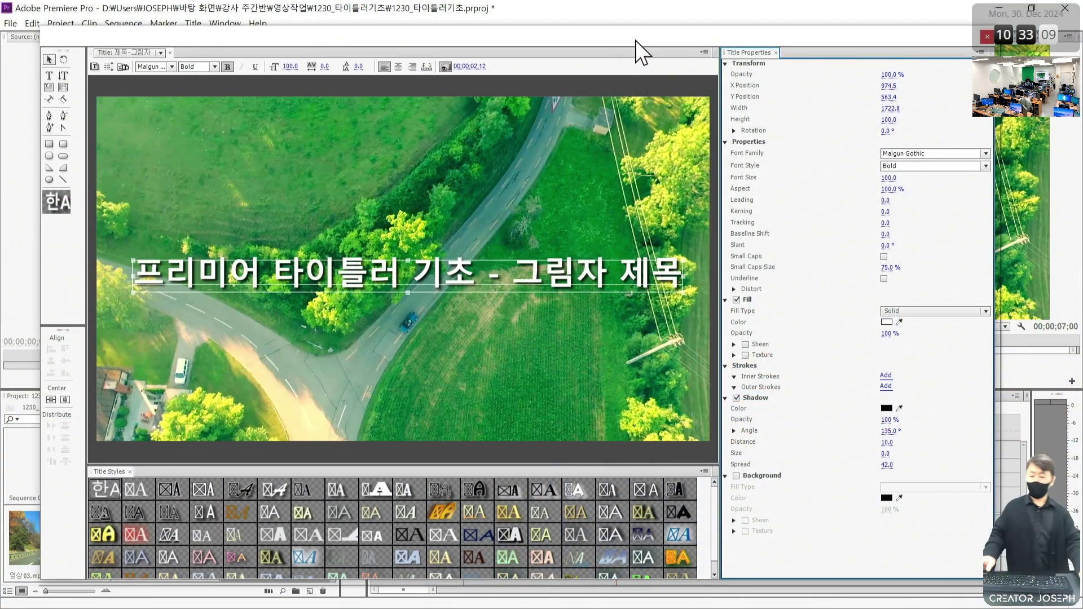
{"action": "left_click", "coordinate": [987, 37]}
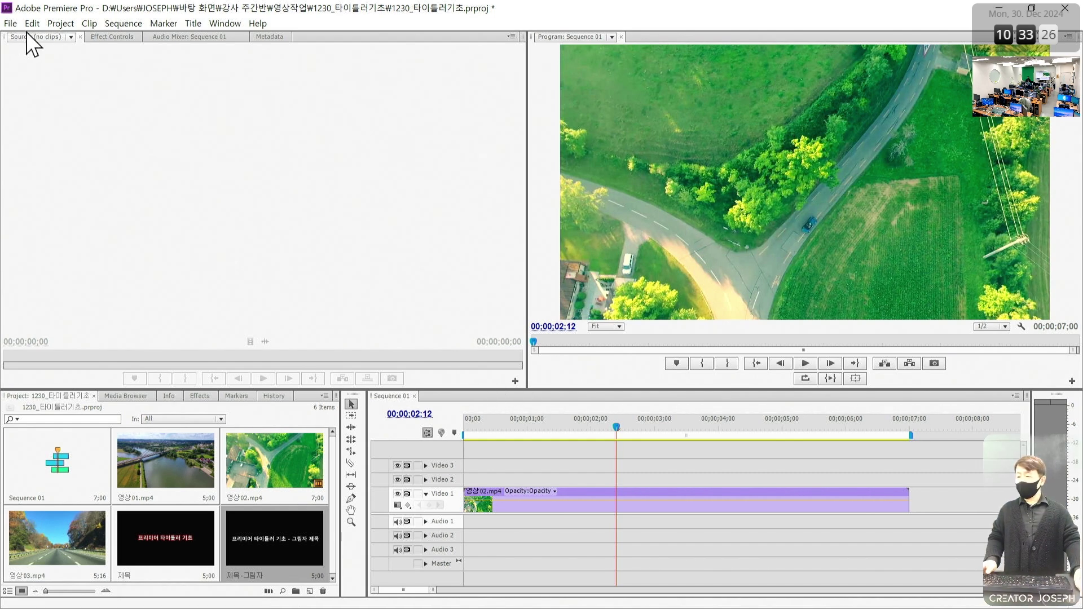
Step: Create a new 1920 × 1080 title named 제목-배경박스
{"action": "left_click", "coordinate": [10, 23]}
{"action": "mouse_move", "coordinate": [42, 39]}
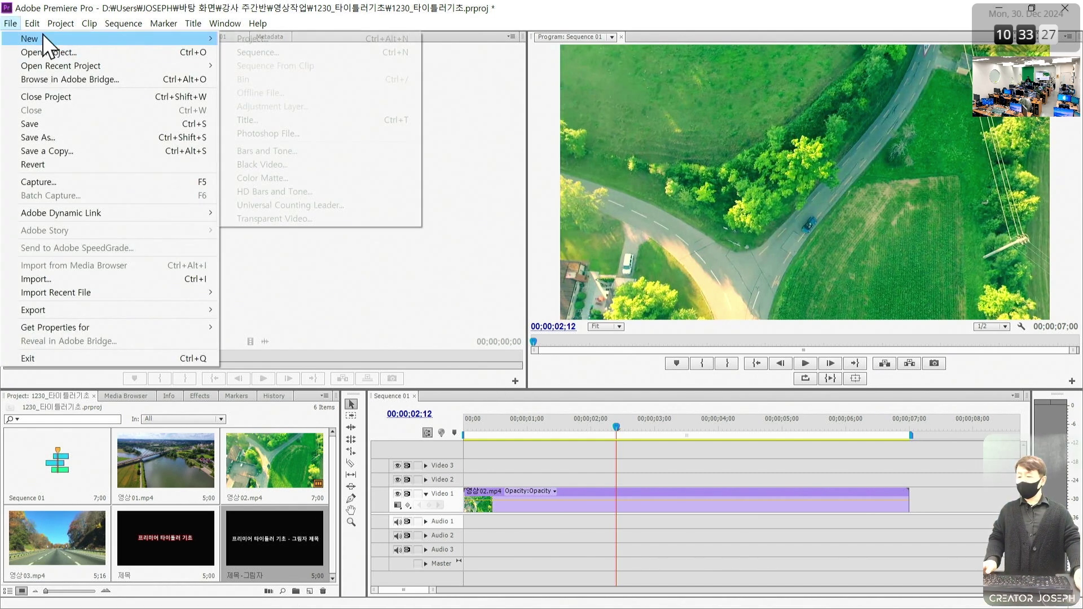
{"action": "left_click", "coordinate": [273, 119]}
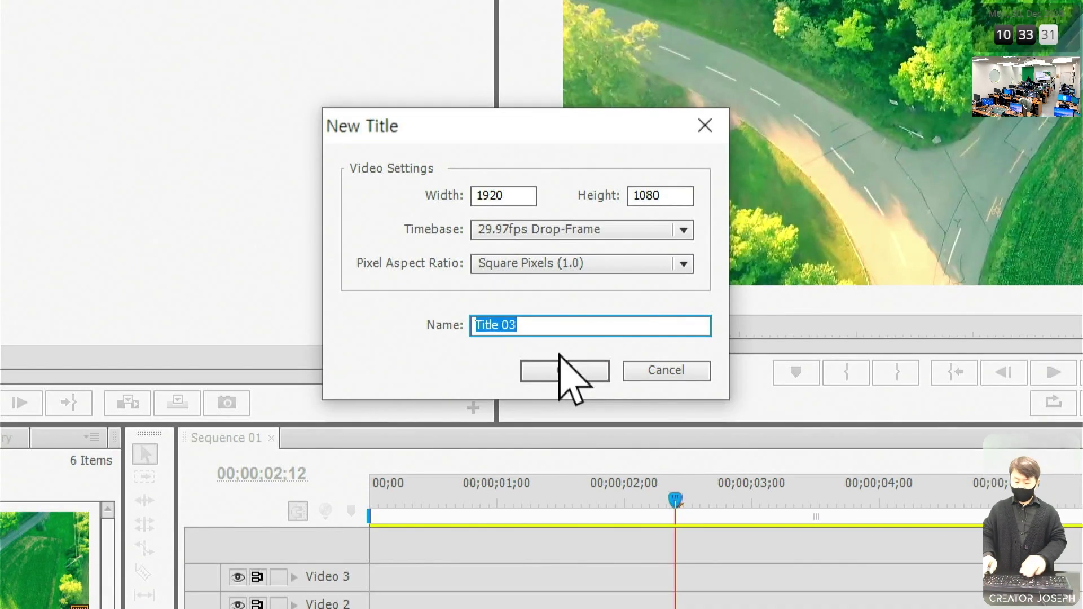
{"action": "type", "text": "제"}
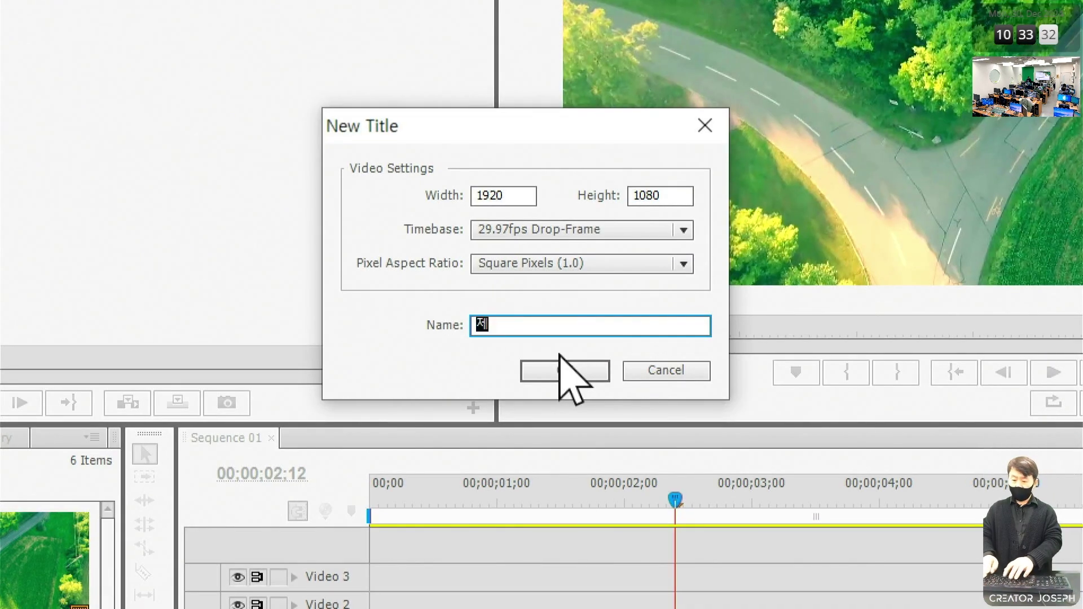
{"action": "type", "text": "목-배경박스"}
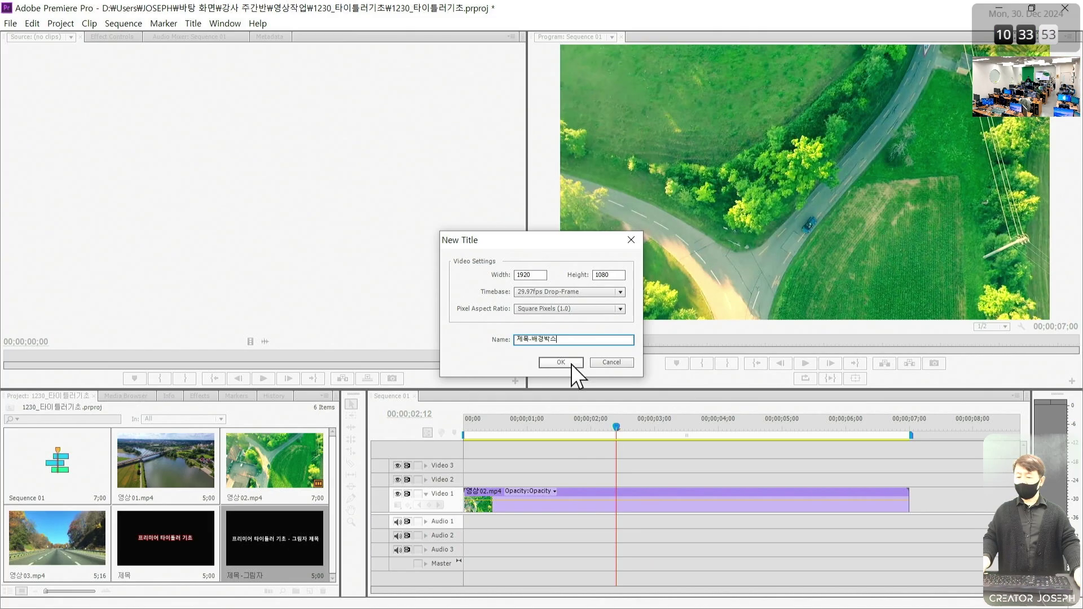
{"action": "left_click", "coordinate": [587, 377]}
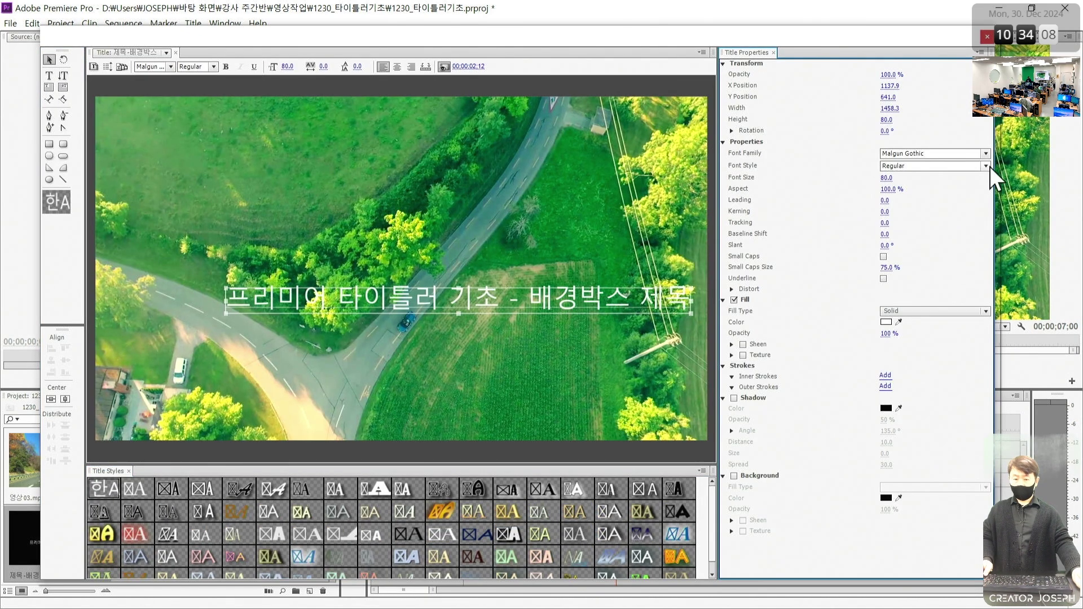
Step: Set the 배경박스 제목 title text to the Bold font style and move it to the middle of the frame
{"action": "left_click", "coordinate": [986, 166]}
{"action": "left_click", "coordinate": [892, 182]}
{"action": "left_click_drag", "start_coordinate": [587, 304], "coordinate": [522, 288]}
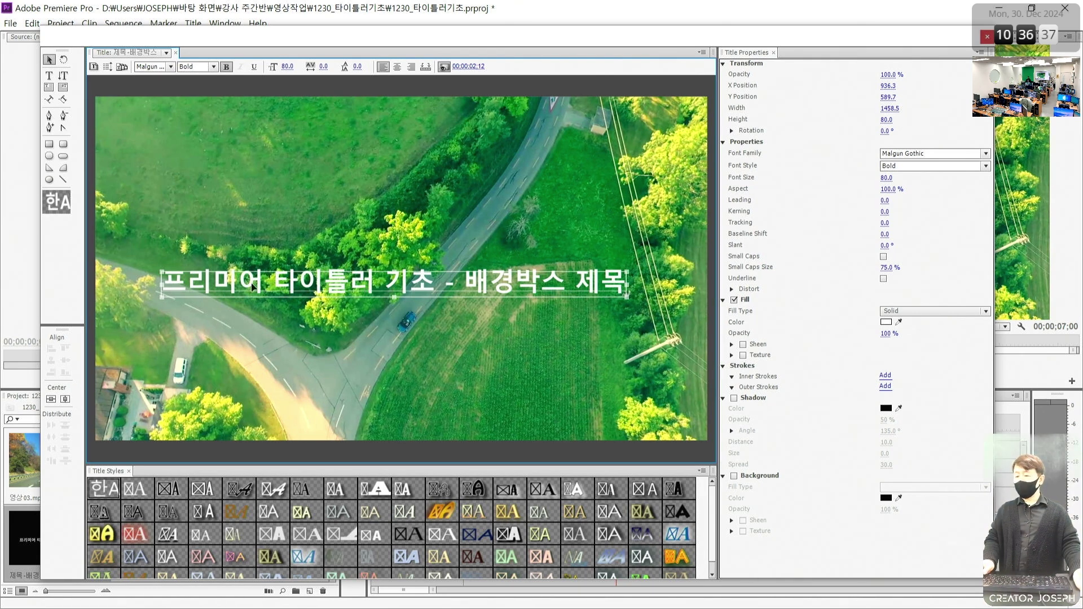
{"action": "left_click_drag", "start_coordinate": [253, 288], "coordinate": [268, 238]}
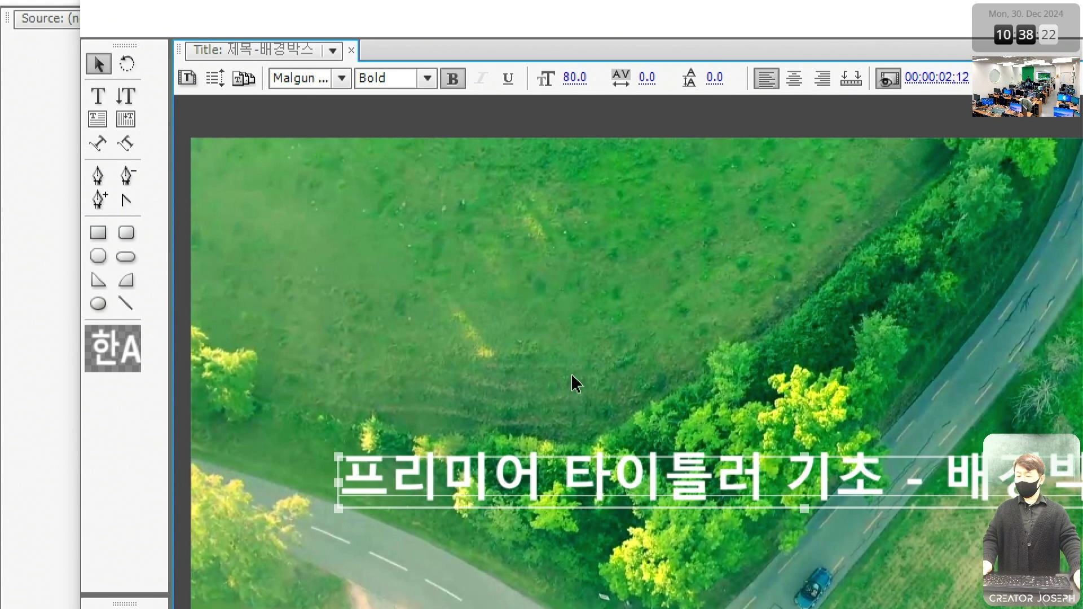
{"action": "left_click", "coordinate": [487, 286]}
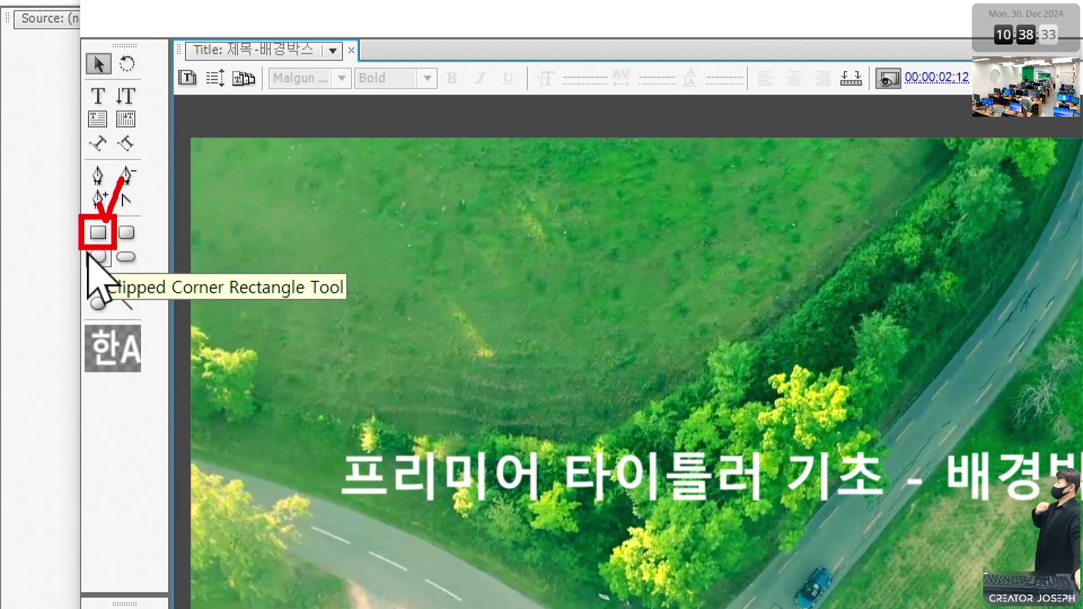
Step: Activate the Rectangle tool
{"action": "left_click", "coordinate": [100, 239]}
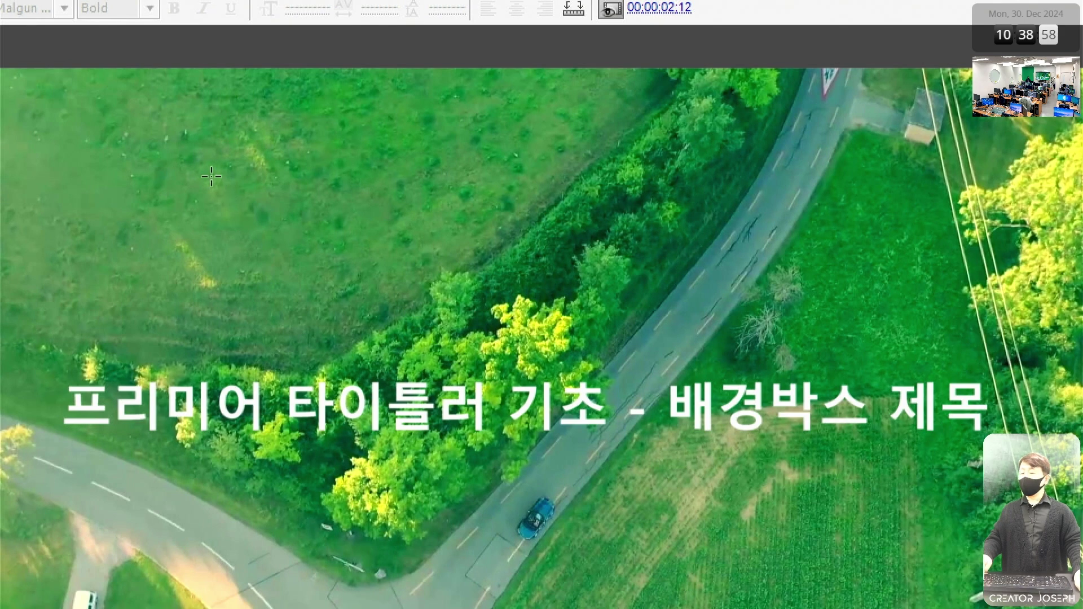
{"action": "left_click_drag", "start_coordinate": [125, 101], "coordinate": [372, 263]}
{"action": "mouse_move", "coordinate": [145, 117]}
{"action": "left_mouse_down"}
{"action": "mouse_move", "coordinate": [118, 106]}
{"action": "mouse_move", "coordinate": [120, 91]}
{"action": "mouse_move", "coordinate": [348, 250]}
{"action": "mouse_move", "coordinate": [339, 230]}
{"action": "mouse_move", "coordinate": [326, 250]}
{"action": "left_mouse_up"}
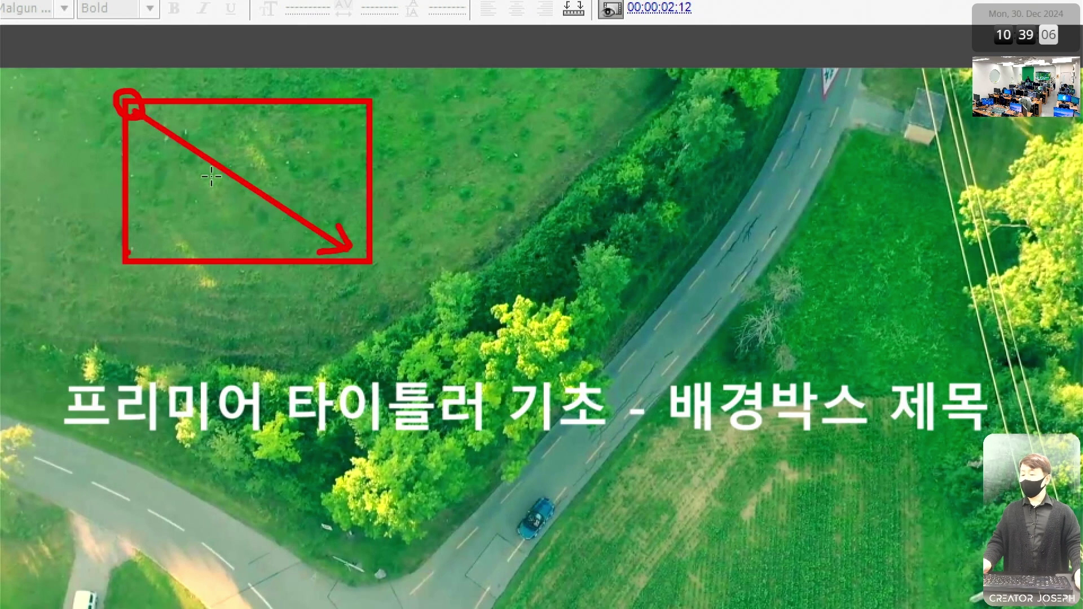
{"action": "mouse_move", "coordinate": [128, 252]}
{"action": "left_mouse_down"}
{"action": "mouse_move", "coordinate": [129, 270]}
{"action": "mouse_move", "coordinate": [139, 255]}
{"action": "left_mouse_up"}
{"action": "mouse_move", "coordinate": [134, 248]}
{"action": "left_mouse_down"}
{"action": "mouse_move", "coordinate": [309, 166]}
{"action": "mouse_move", "coordinate": [350, 124]}
{"action": "mouse_move", "coordinate": [340, 119]}
{"action": "mouse_move", "coordinate": [356, 150]}
{"action": "left_mouse_up"}
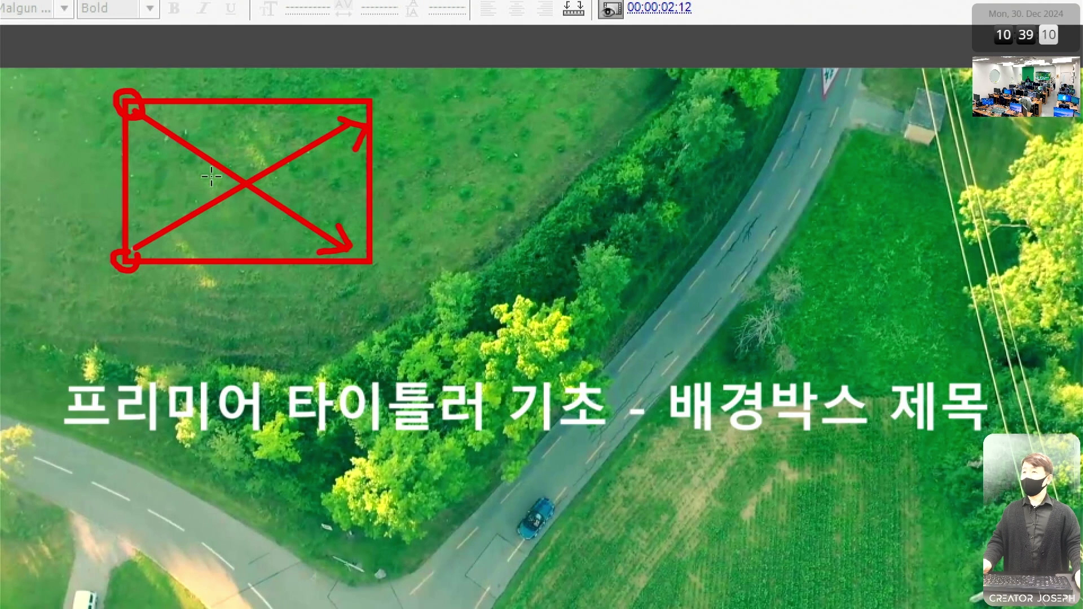
{"action": "mouse_move", "coordinate": [429, 104]}
{"action": "left_mouse_down"}
{"action": "mouse_move", "coordinate": [655, 104]}
{"action": "mouse_move", "coordinate": [648, 220]}
{"action": "left_mouse_up"}
{"action": "left_click_drag", "start_coordinate": [629, 203], "coordinate": [653, 221]}
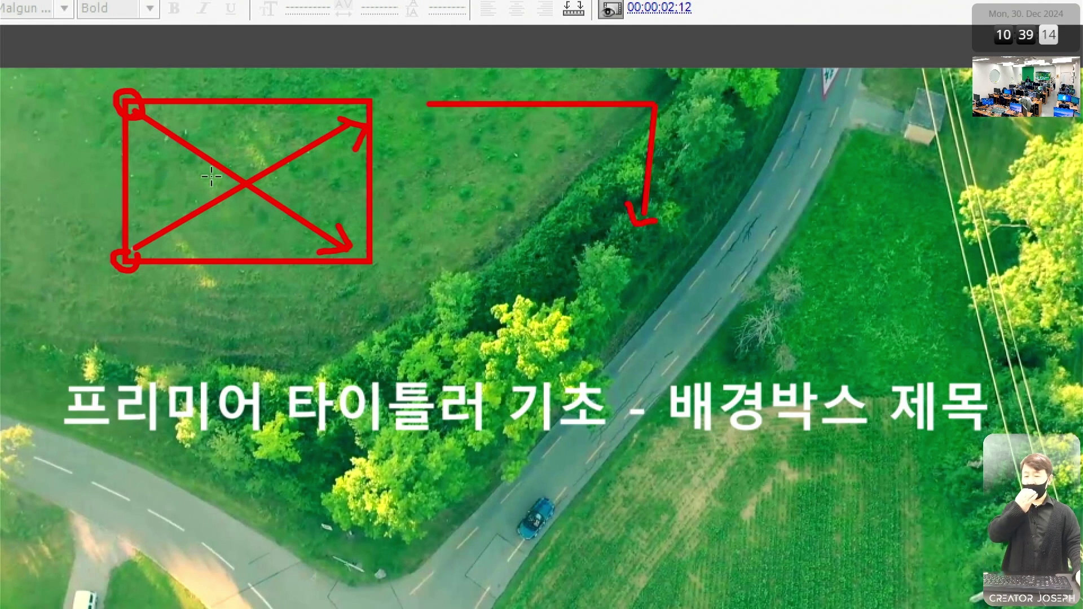
{"action": "left_click", "coordinate": [402, 134]}
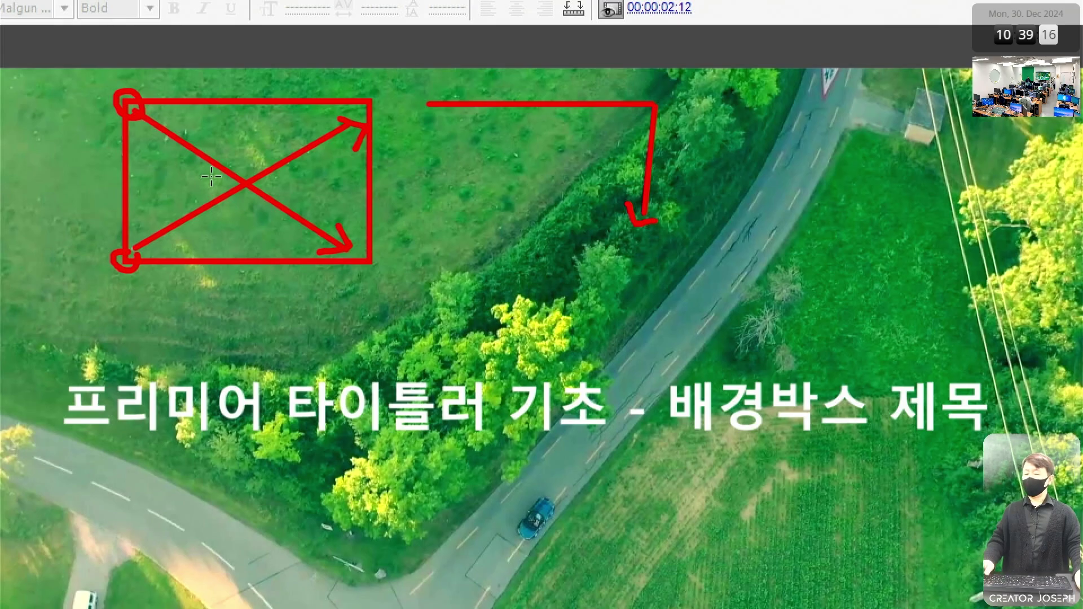
{"action": "key", "text": "Escape"}
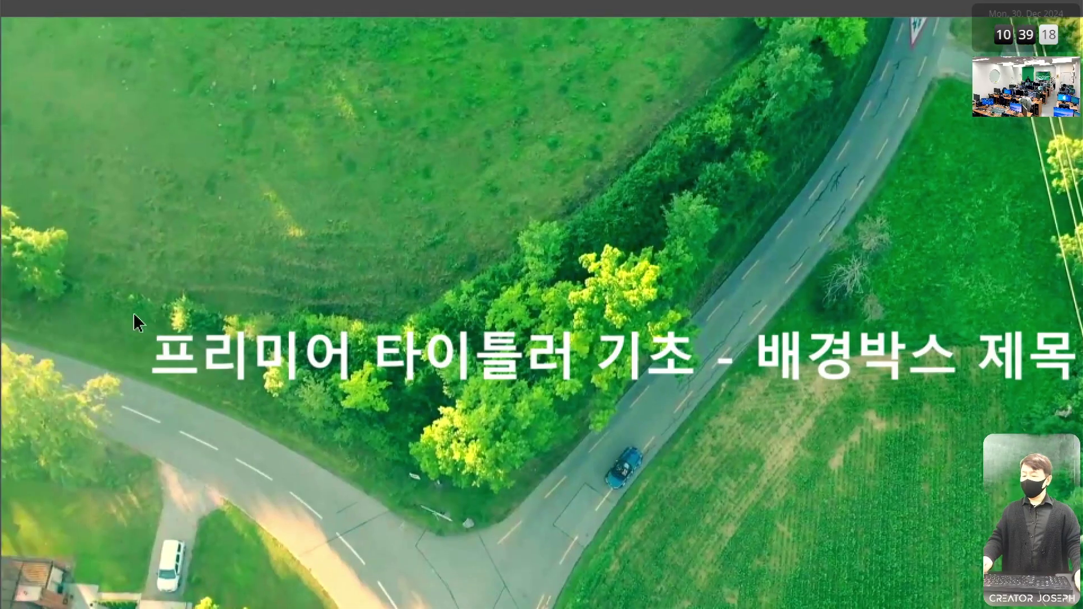
{"action": "left_click_drag", "start_coordinate": [127, 301], "coordinate": [136, 309]}
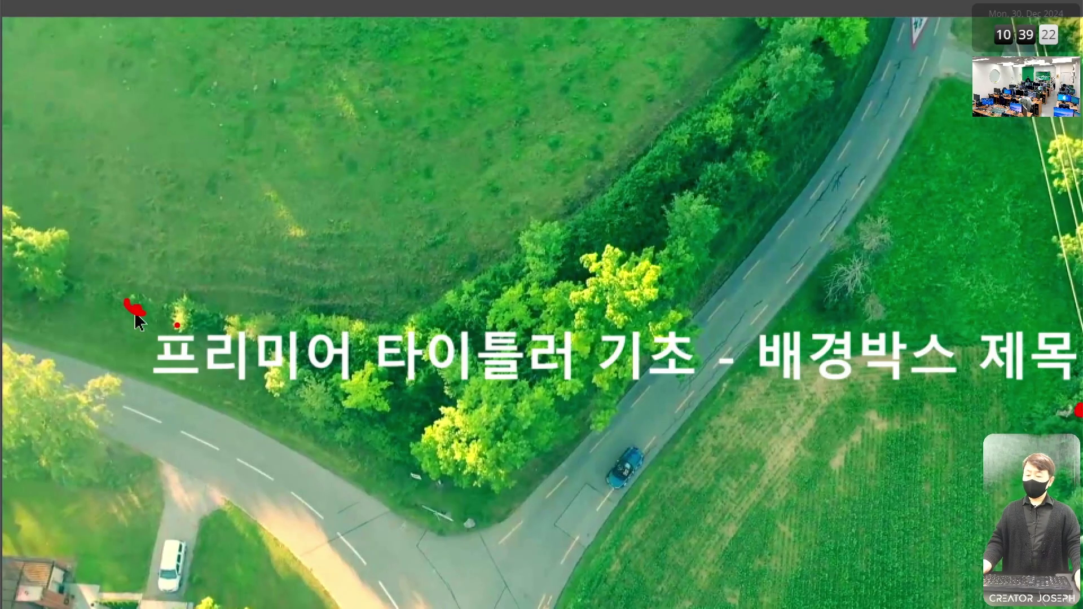
{"action": "left_click_drag", "start_coordinate": [175, 325], "coordinate": [996, 325]}
{"action": "left_click_drag", "start_coordinate": [986, 373], "coordinate": [1053, 401]}
{"action": "left_click_drag", "start_coordinate": [1007, 393], "coordinate": [1009, 406]}
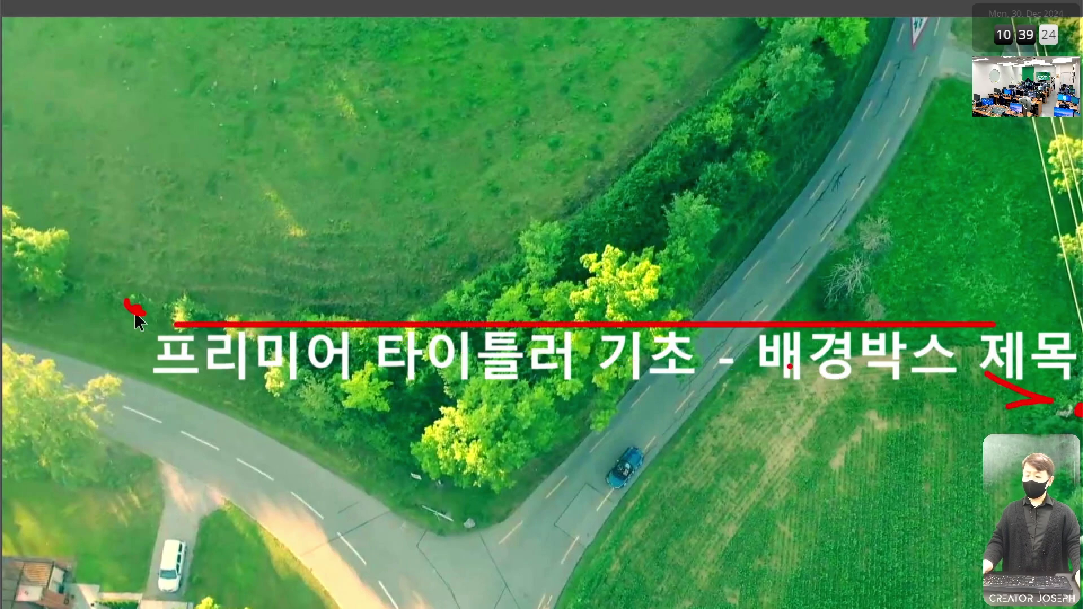
{"action": "key", "text": "Escape"}
{"action": "mouse_move", "coordinate": [94, 302]}
{"action": "left_mouse_down"}
{"action": "mouse_move", "coordinate": [476, 372]}
{"action": "mouse_move", "coordinate": [1014, 426]}
{"action": "left_mouse_up"}
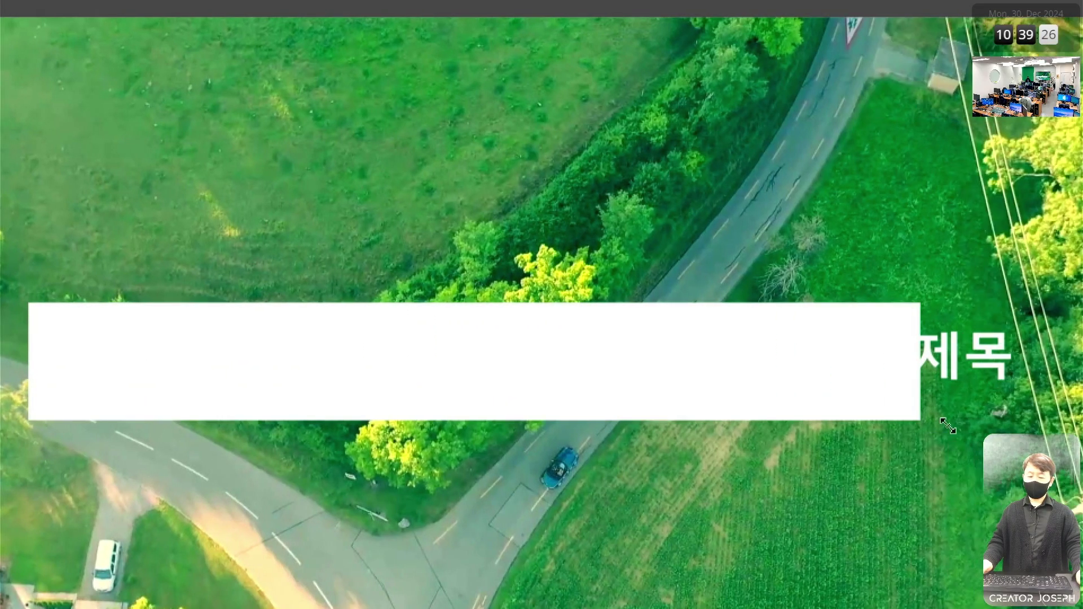
{"action": "left_click_drag", "start_coordinate": [947, 426], "coordinate": [915, 413]}
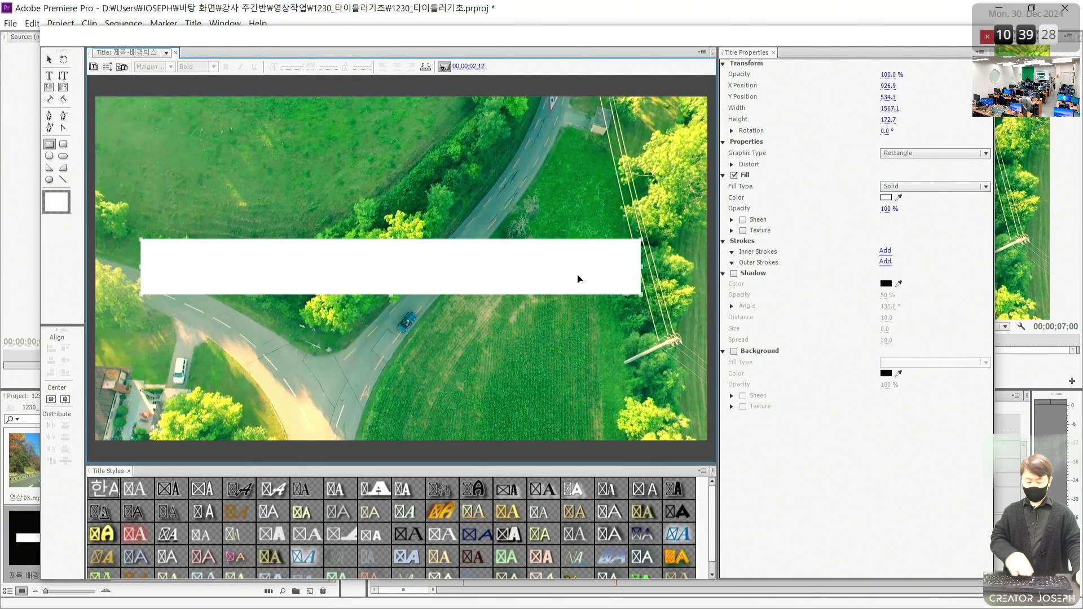
{"action": "key", "text": "Delete"}
Step: Draw a rectangle about 1530 × 171 covering the whole title text, and position it over the text with the Selection tool
{"action": "mouse_move", "coordinate": [156, 243]}
{"action": "left_mouse_down"}
{"action": "mouse_move", "coordinate": [296, 281]}
{"action": "mouse_move", "coordinate": [604, 310]}
{"action": "mouse_move", "coordinate": [645, 298]}
{"action": "left_mouse_up"}
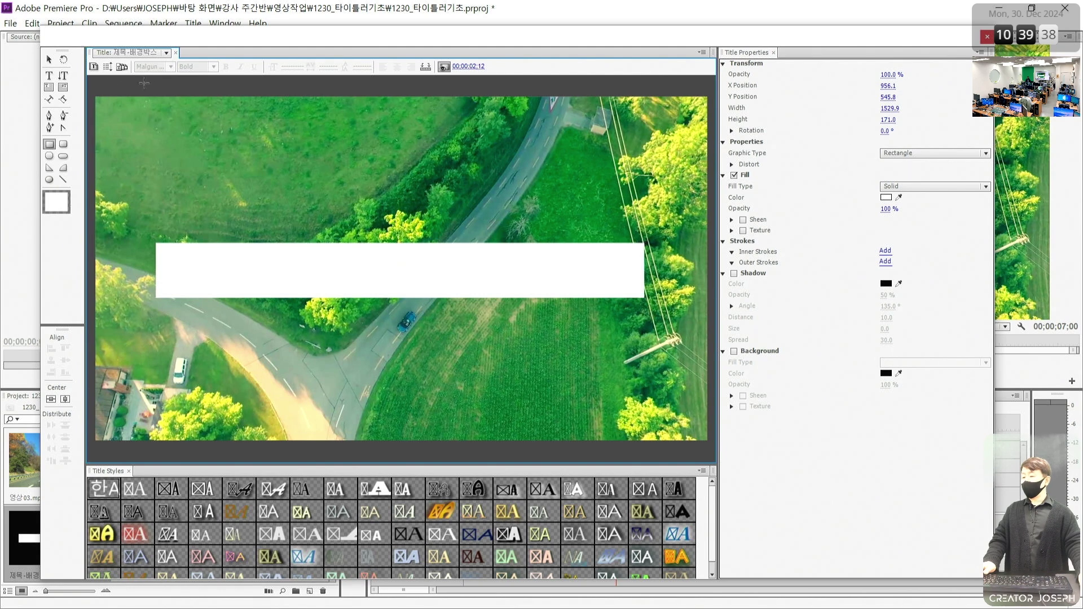
{"action": "left_click", "coordinate": [49, 59]}
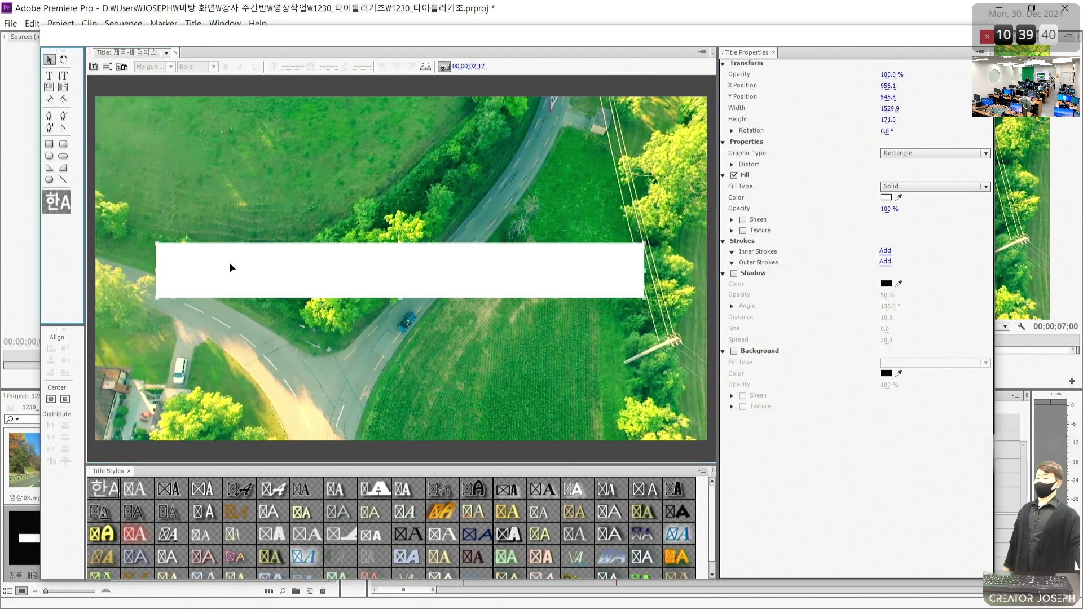
{"action": "left_click_drag", "start_coordinate": [236, 266], "coordinate": [239, 190]}
{"action": "left_click_drag", "start_coordinate": [295, 216], "coordinate": [293, 269]}
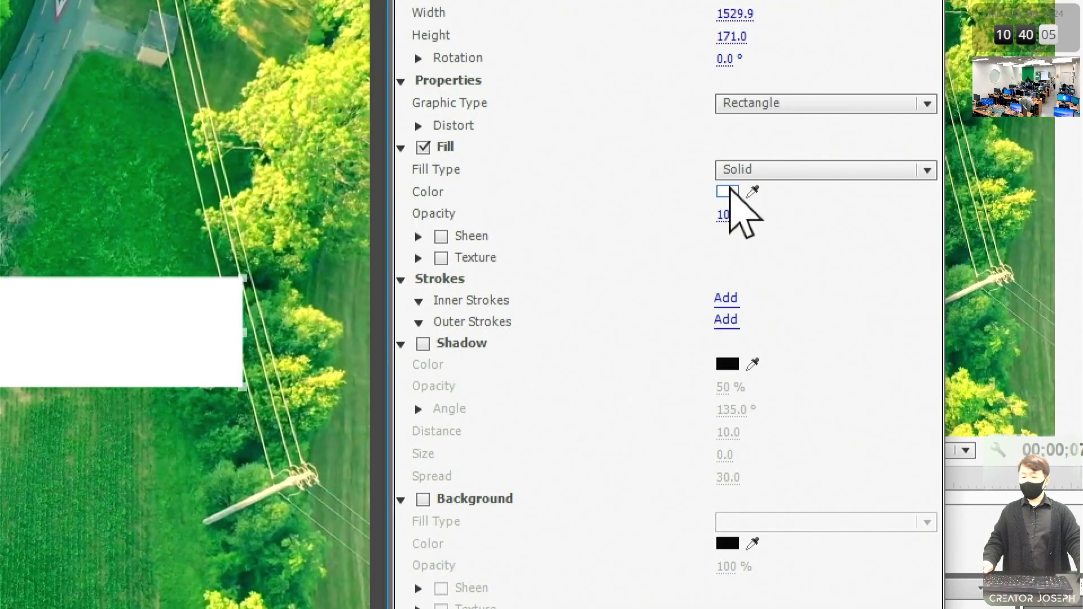
Step: Set the rectangle's fill colour to black (000000) and its fill opacity to 50%
{"action": "left_click", "coordinate": [727, 192]}
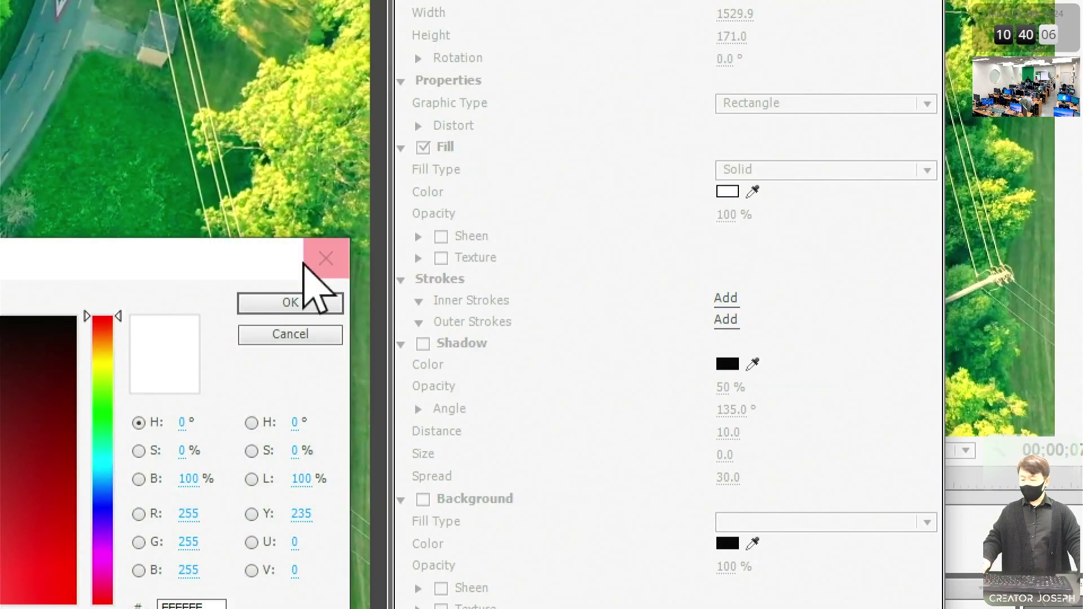
{"action": "left_click_drag", "start_coordinate": [304, 262], "coordinate": [787, 198]}
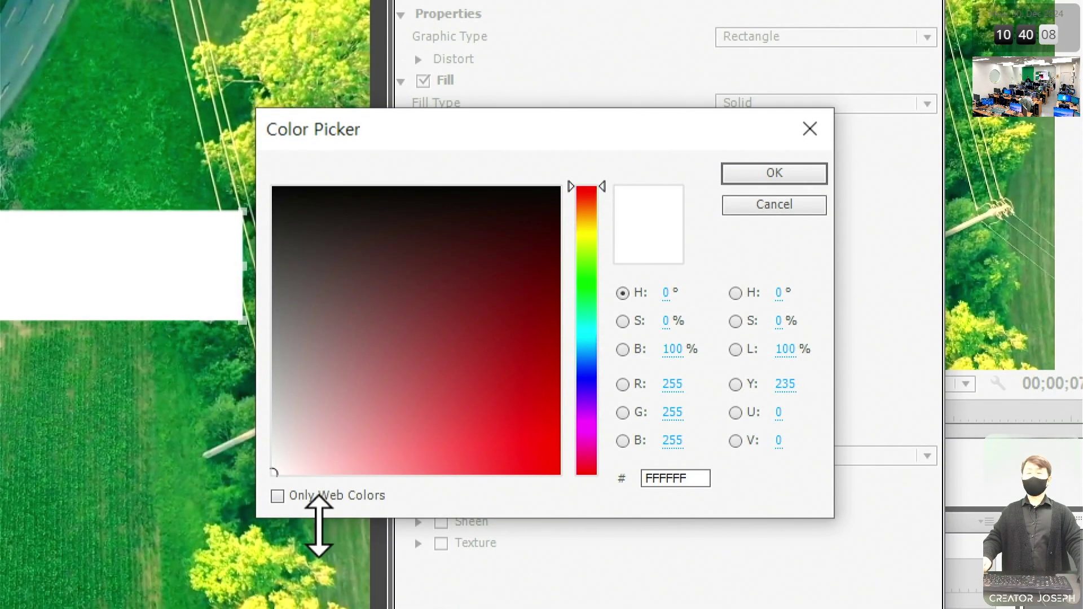
{"action": "left_click_drag", "start_coordinate": [399, 311], "coordinate": [425, 339]}
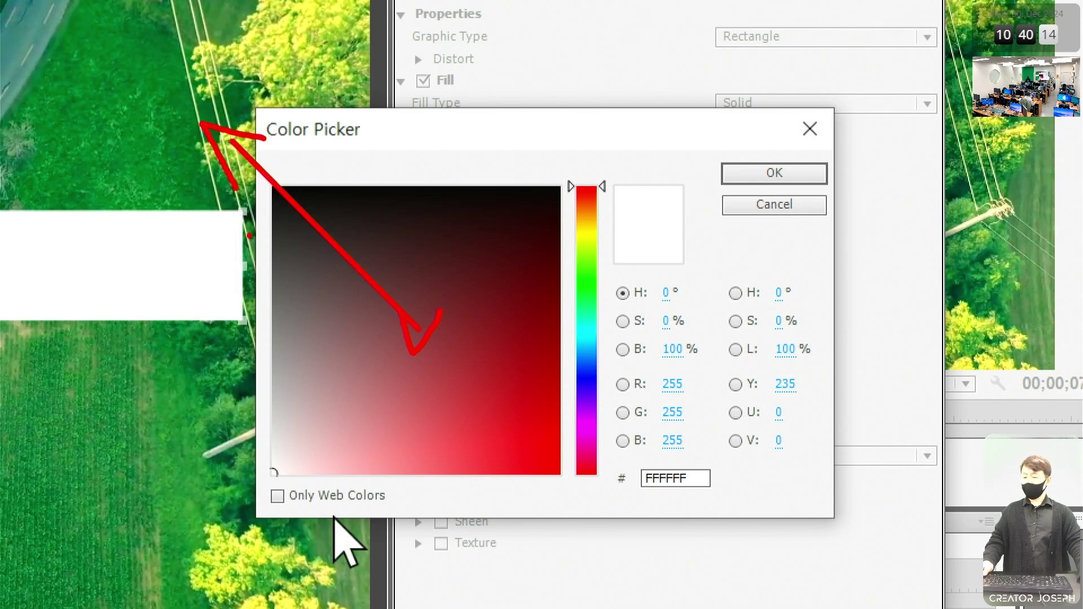
{"action": "left_click_drag", "start_coordinate": [316, 225], "coordinate": [141, 78]}
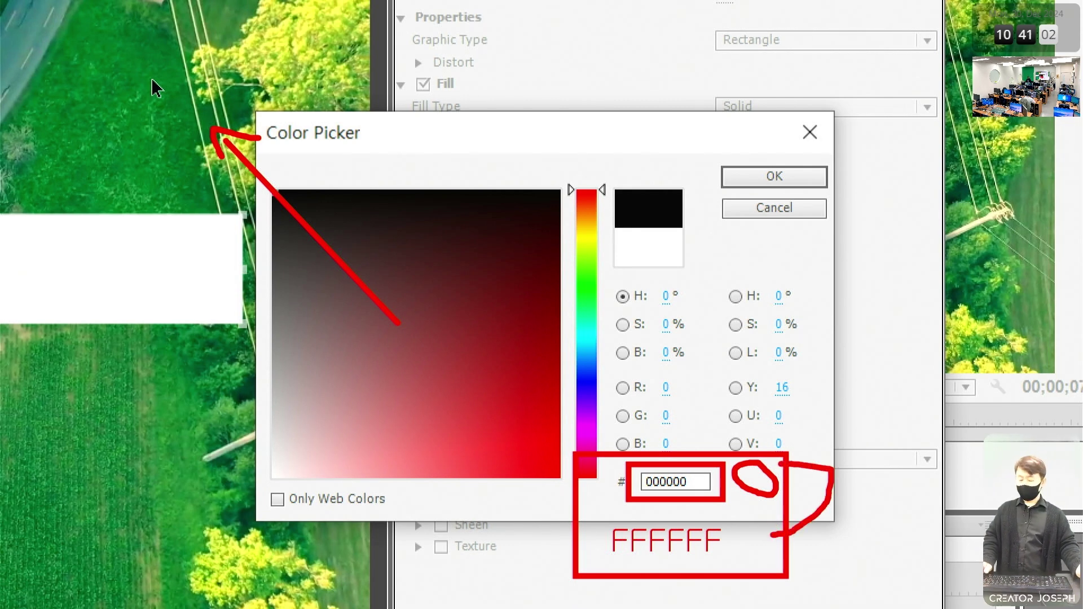
{"action": "left_click", "coordinate": [771, 176]}
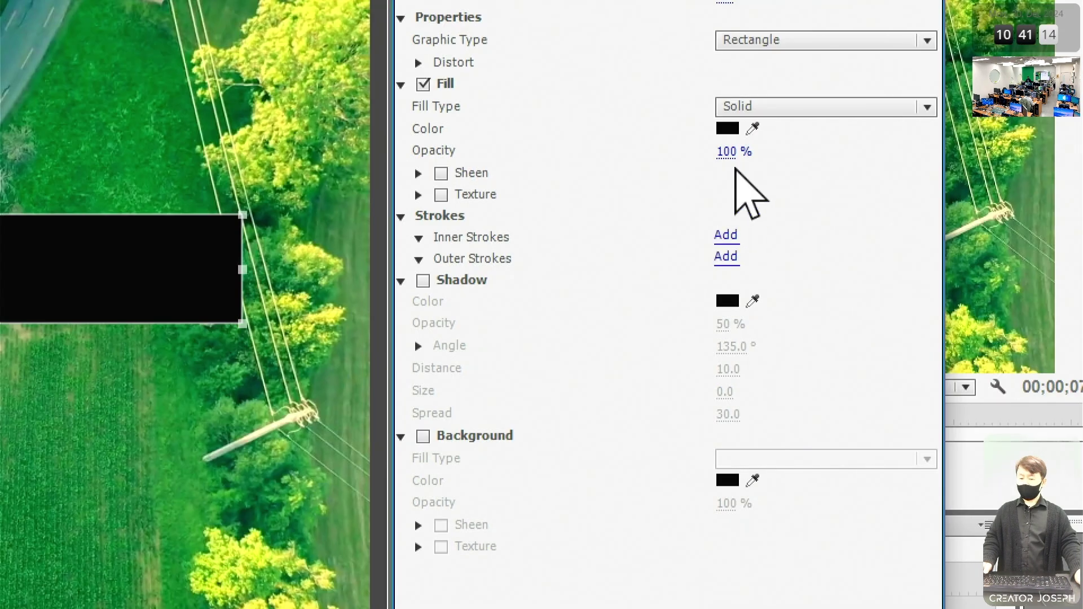
{"action": "left_click", "coordinate": [726, 151]}
{"action": "type", "text": "50"}
{"action": "key", "text": "Return"}
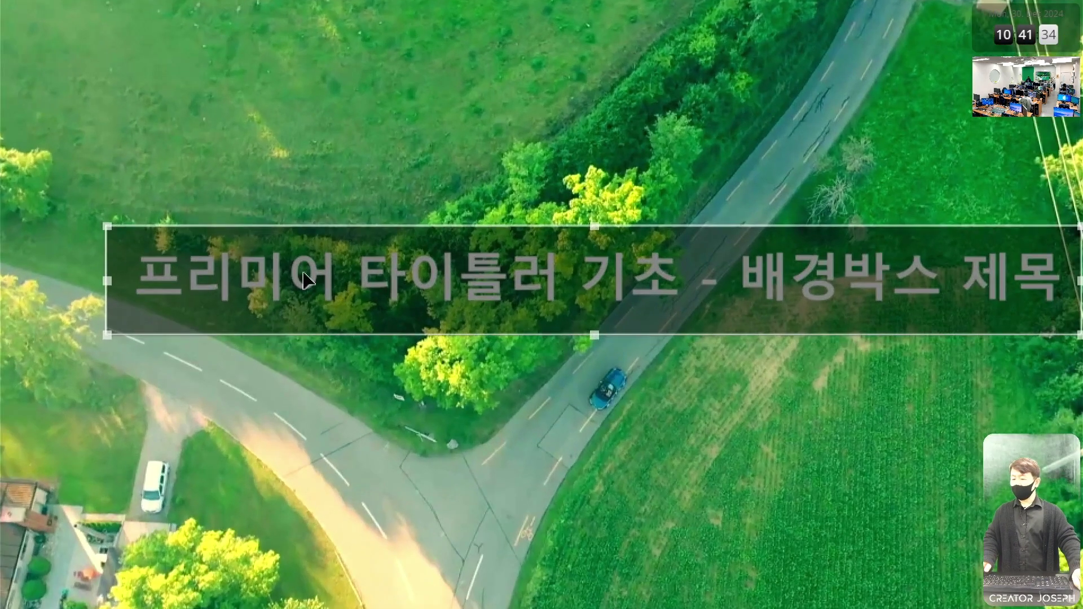
Step: Move the semi-transparent black box down so that it only partly overlaps the title text
{"action": "left_click_drag", "start_coordinate": [255, 262], "coordinate": [259, 277]}
{"action": "mouse_move", "coordinate": [313, 302]}
{"action": "left_mouse_down"}
{"action": "mouse_move", "coordinate": [304, 242]}
{"action": "mouse_move", "coordinate": [336, 268]}
{"action": "left_mouse_up"}
{"action": "mouse_move", "coordinate": [389, 308]}
{"action": "left_mouse_down"}
{"action": "mouse_move", "coordinate": [372, 282]}
{"action": "mouse_move", "coordinate": [398, 304]}
{"action": "left_mouse_up"}
{"action": "left_click_drag", "start_coordinate": [489, 343], "coordinate": [502, 342]}
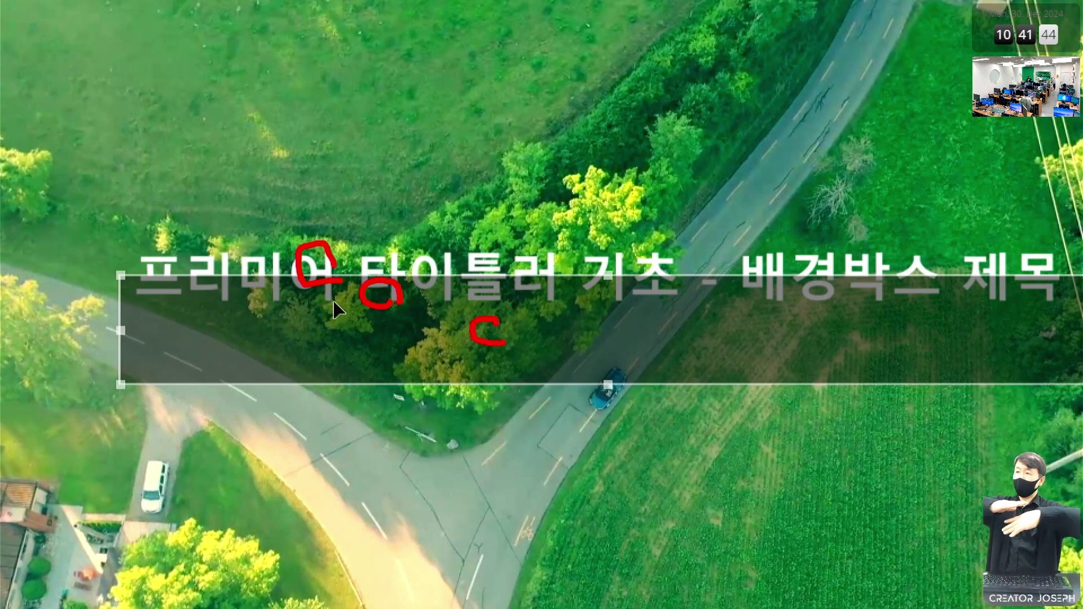
{"action": "key", "text": "Escape"}
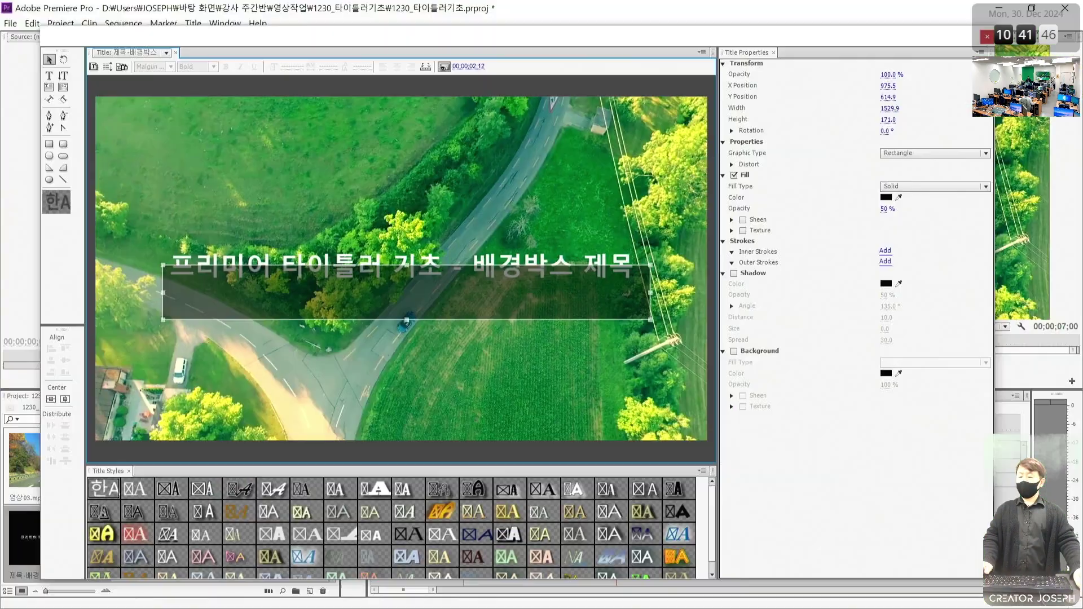
{"action": "key", "text": "ctrl+1"}
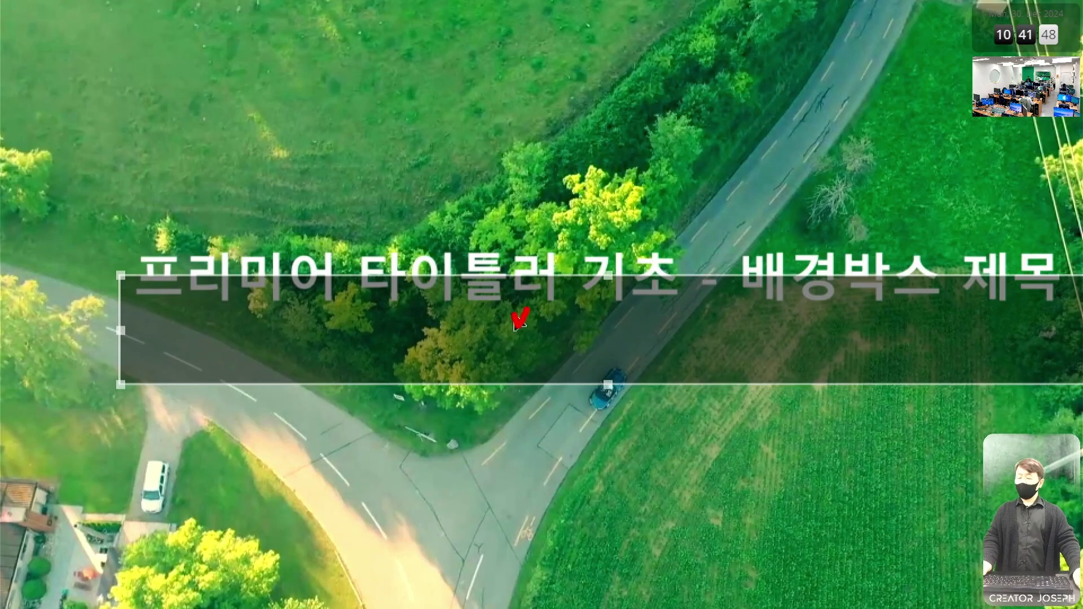
Step: Send the black box to the back, behind the title text
{"action": "right_click", "coordinate": [495, 365]}
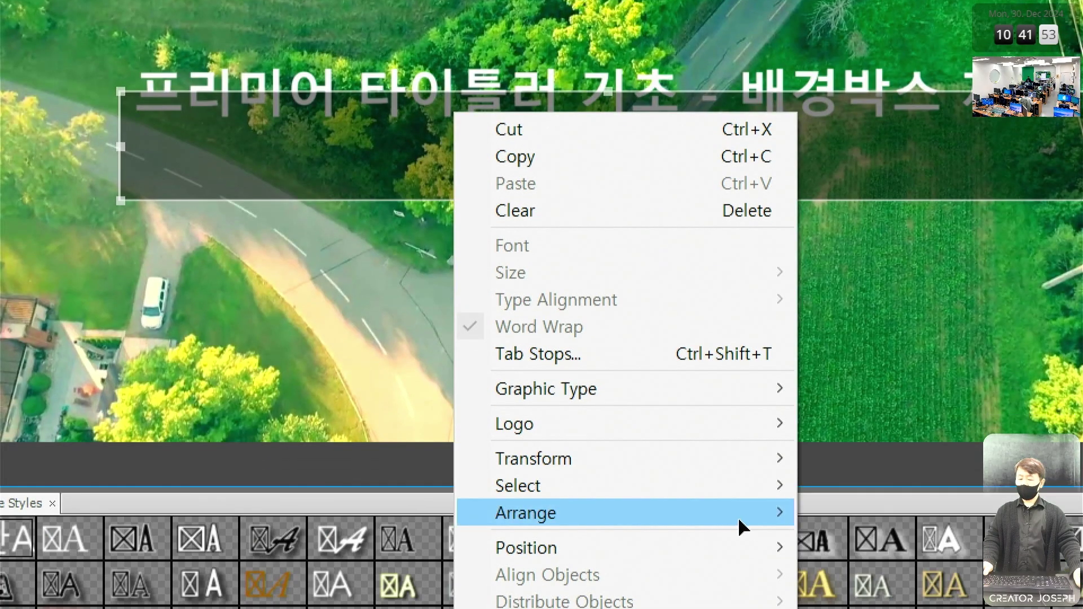
{"action": "mouse_move", "coordinate": [766, 519]}
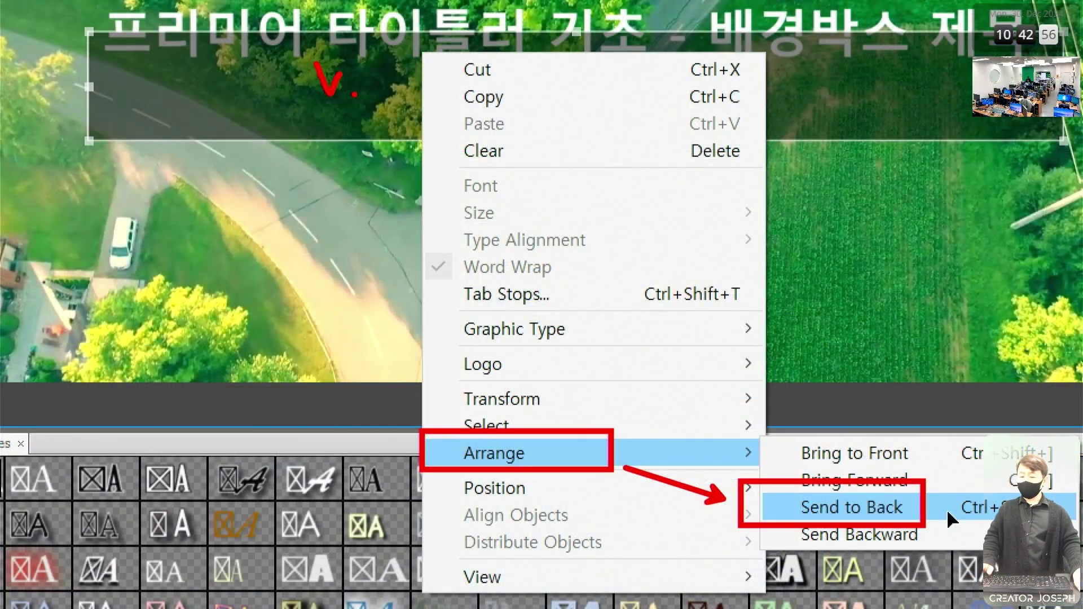
{"action": "left_click", "coordinate": [952, 519]}
{"action": "right_click", "coordinate": [394, 89]}
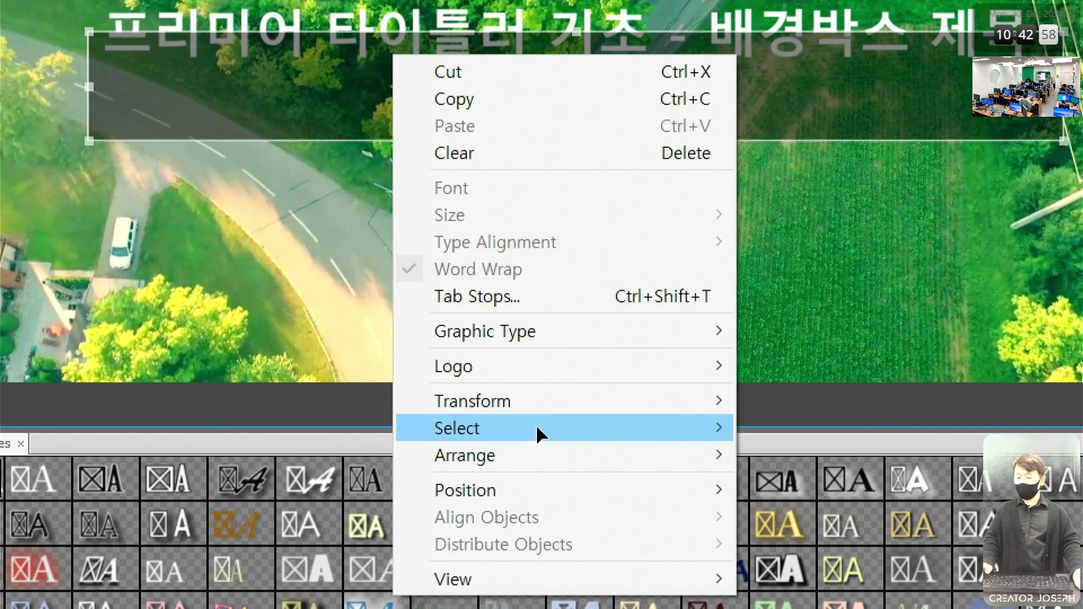
{"action": "mouse_move", "coordinate": [544, 456]}
{"action": "left_click", "coordinate": [895, 514]}
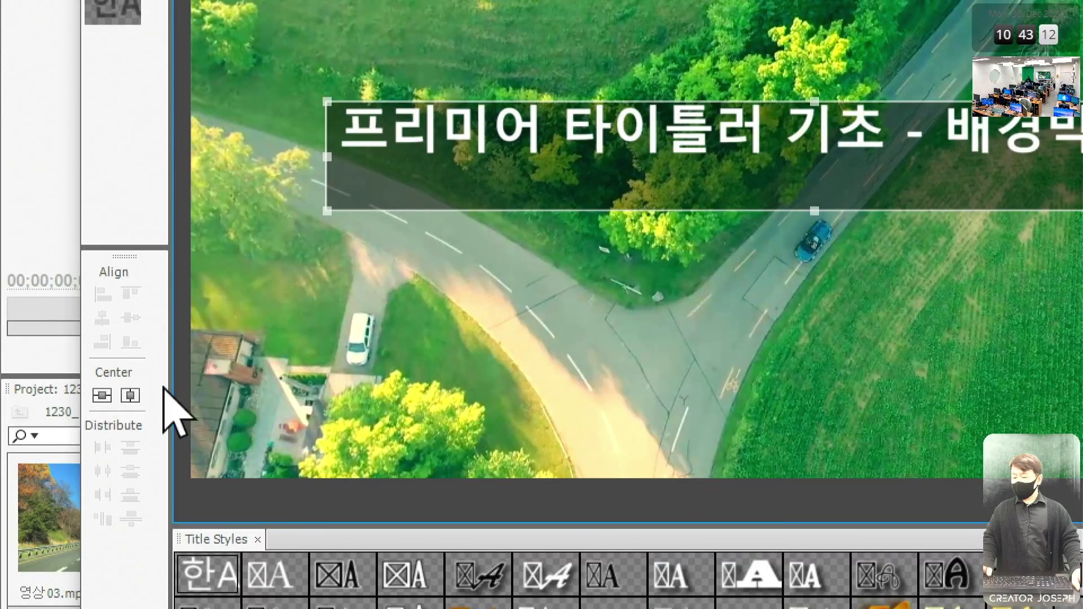
Step: Center the black box horizontally and vertically in the frame, and extend its upper and lower edges slightly outward
{"action": "left_click", "coordinate": [102, 396]}
{"action": "left_click", "coordinate": [130, 396]}
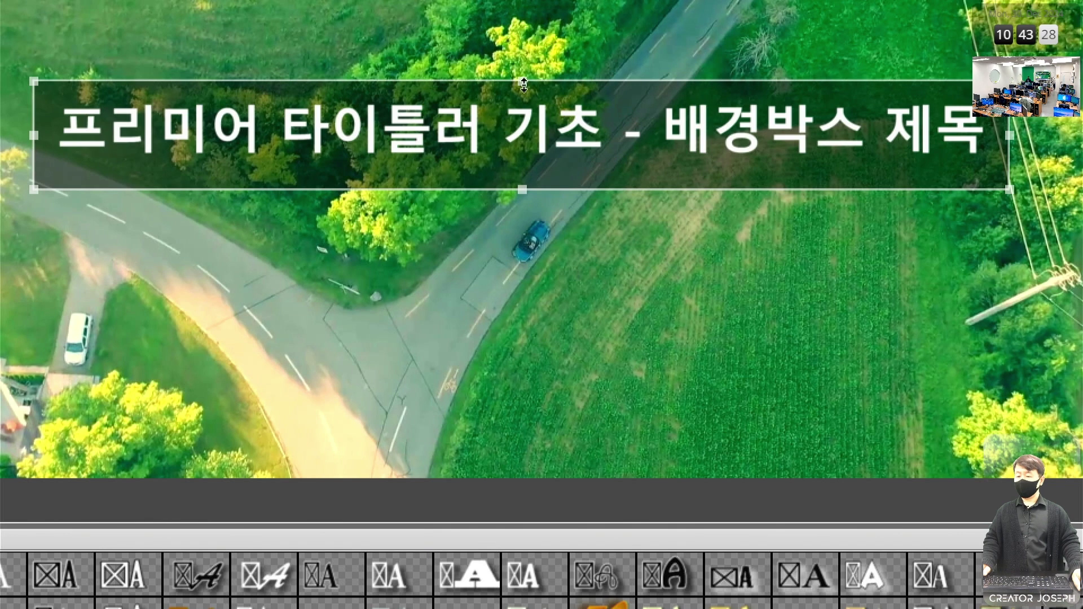
{"action": "left_click_drag", "start_coordinate": [529, 85], "coordinate": [529, 76]}
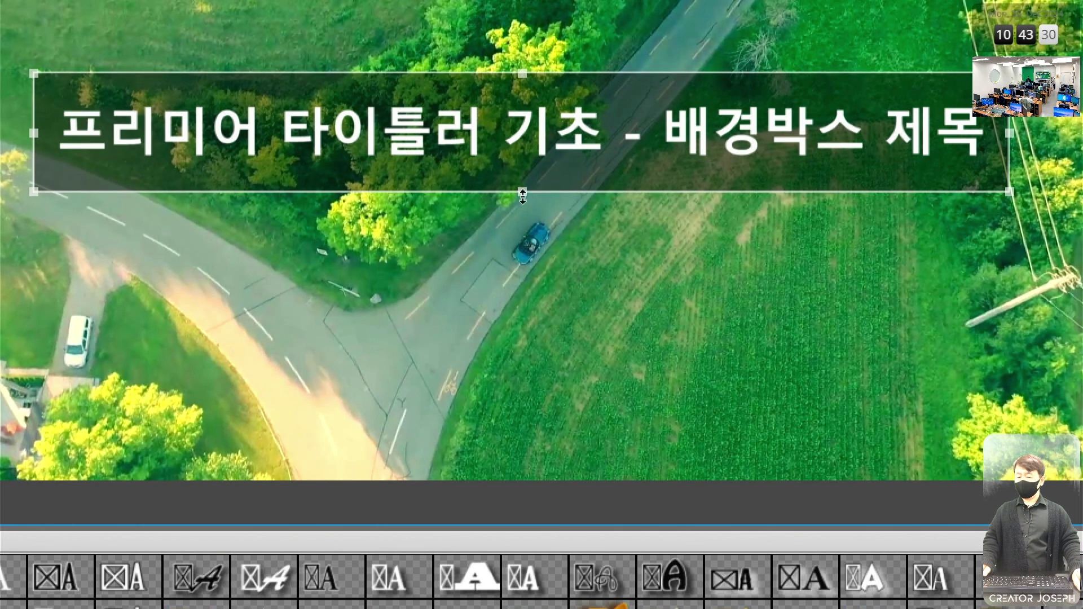
{"action": "mouse_move", "coordinate": [528, 197]}
{"action": "left_mouse_down"}
{"action": "mouse_move", "coordinate": [528, 217]}
{"action": "mouse_move", "coordinate": [528, 201]}
{"action": "left_mouse_up"}
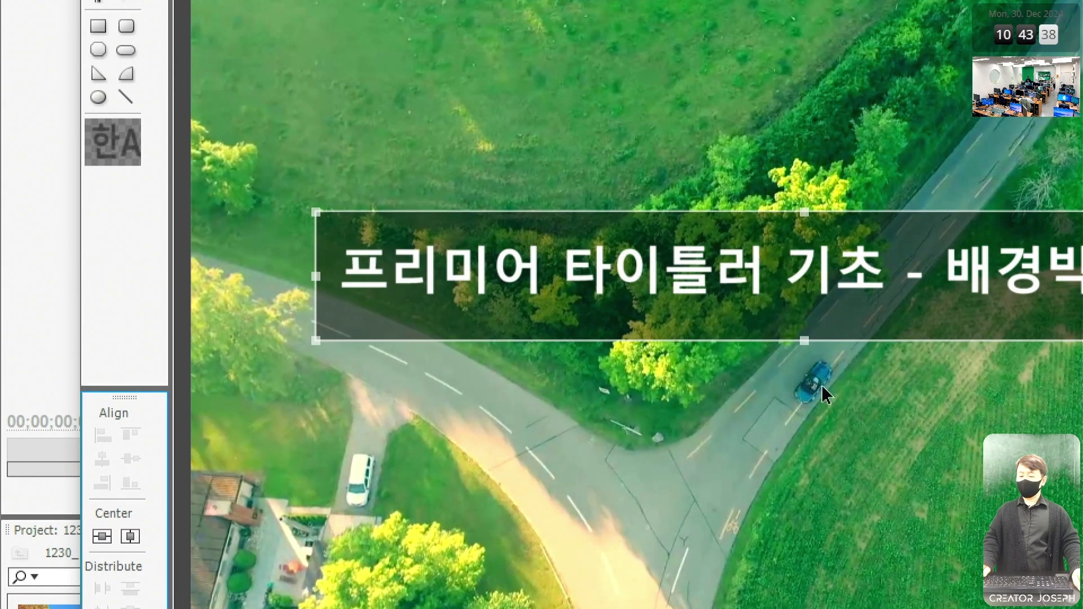
Step: Deselect the background box and select the title text
{"action": "left_click", "coordinate": [841, 294]}
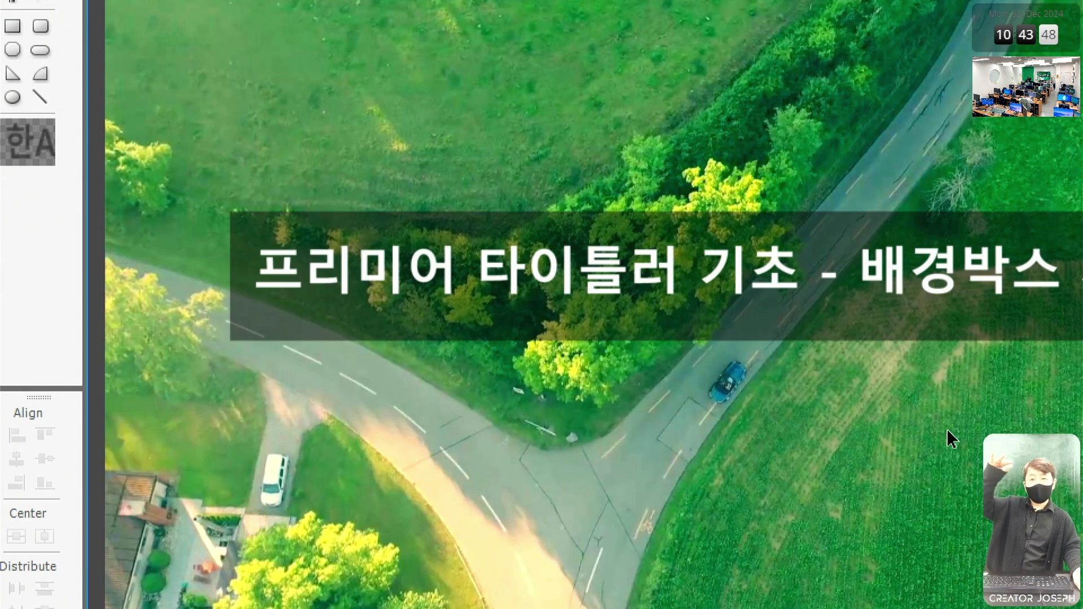
{"action": "left_click", "coordinate": [610, 287]}
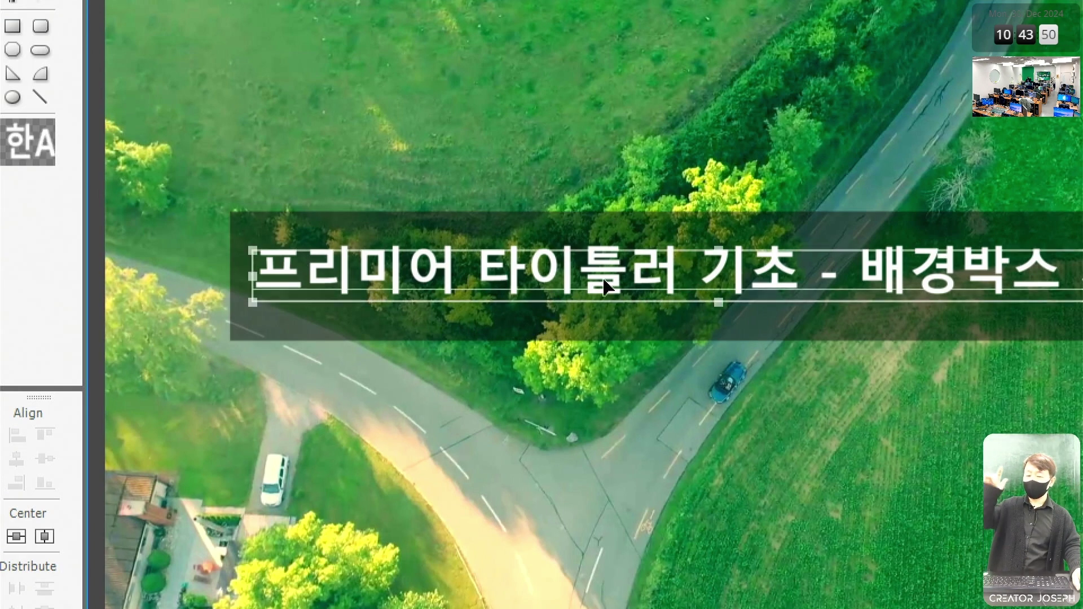
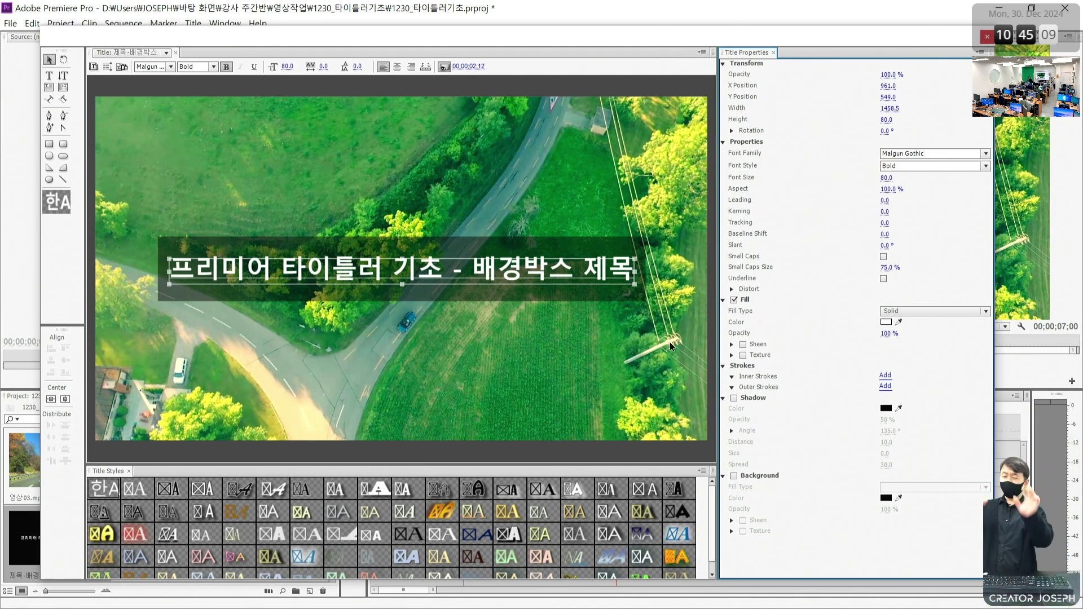
Step: Deselect the title text, close the titler and place the 제목-배경박스 title at the start of Video 3
{"action": "left_click", "coordinate": [618, 341]}
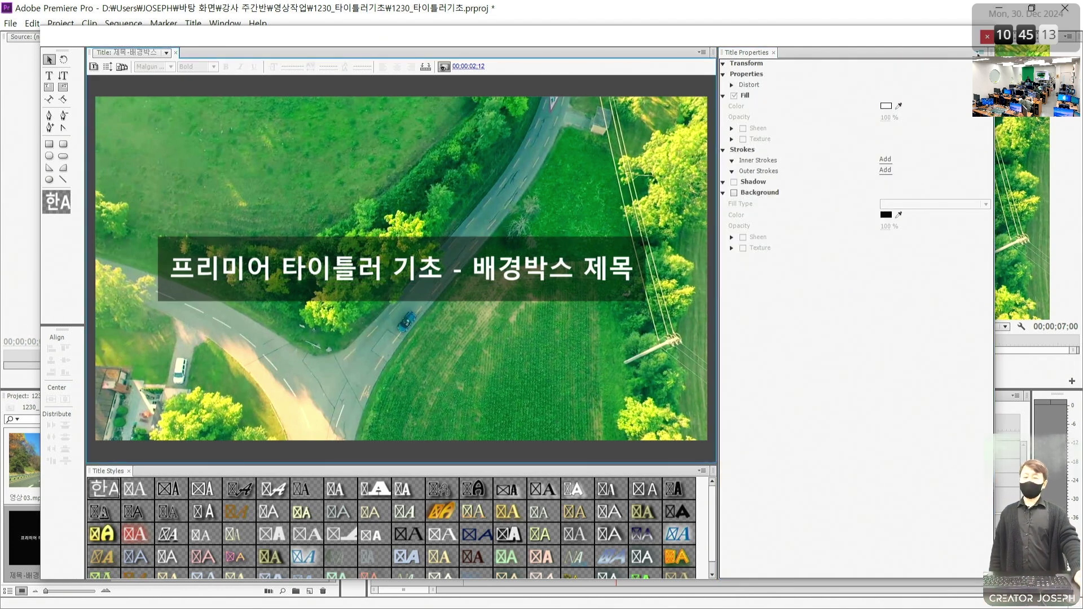
{"action": "left_click", "coordinate": [987, 37]}
{"action": "left_click_drag", "start_coordinate": [68, 522], "coordinate": [468, 466]}
Step: Scrub the sequence between about 00;00;01;11 and 00;00;02;13 to preview the boxed title over the video
{"action": "left_click", "coordinate": [618, 426]}
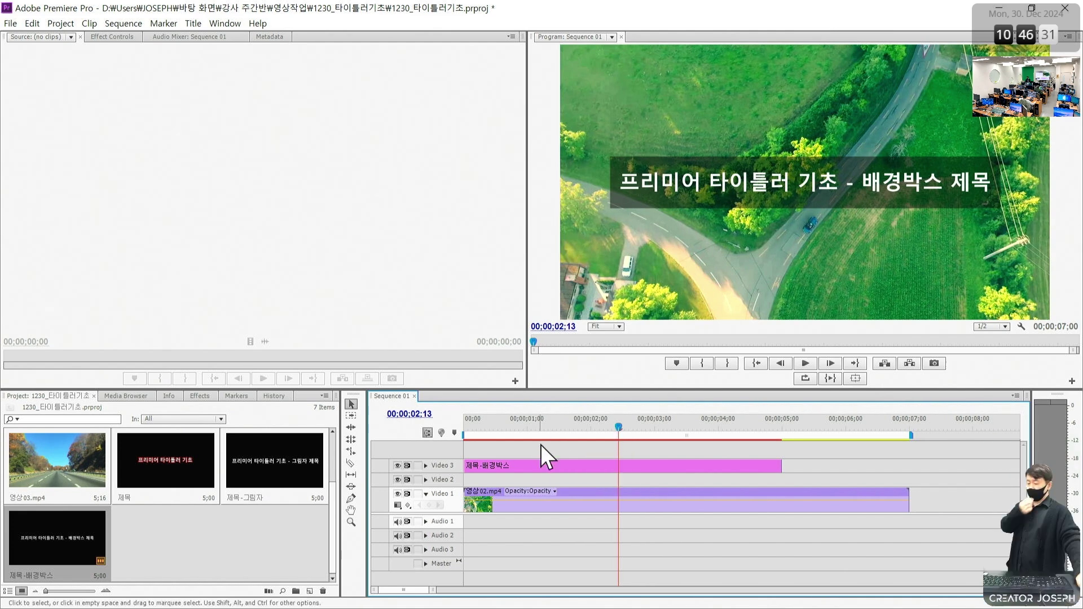
{"action": "left_click", "coordinate": [575, 424]}
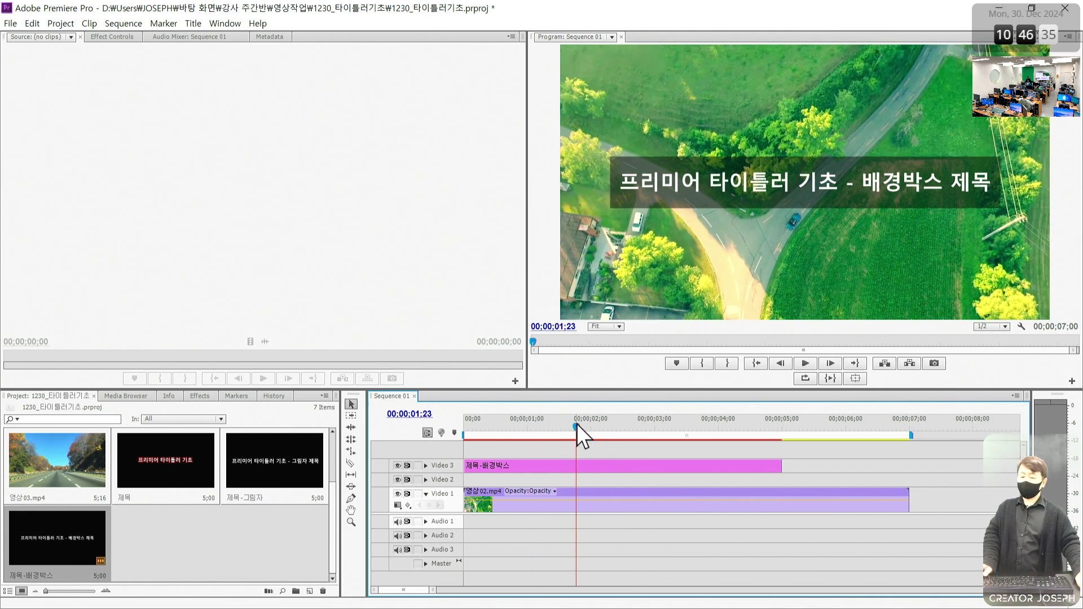
{"action": "left_click", "coordinate": [596, 426]}
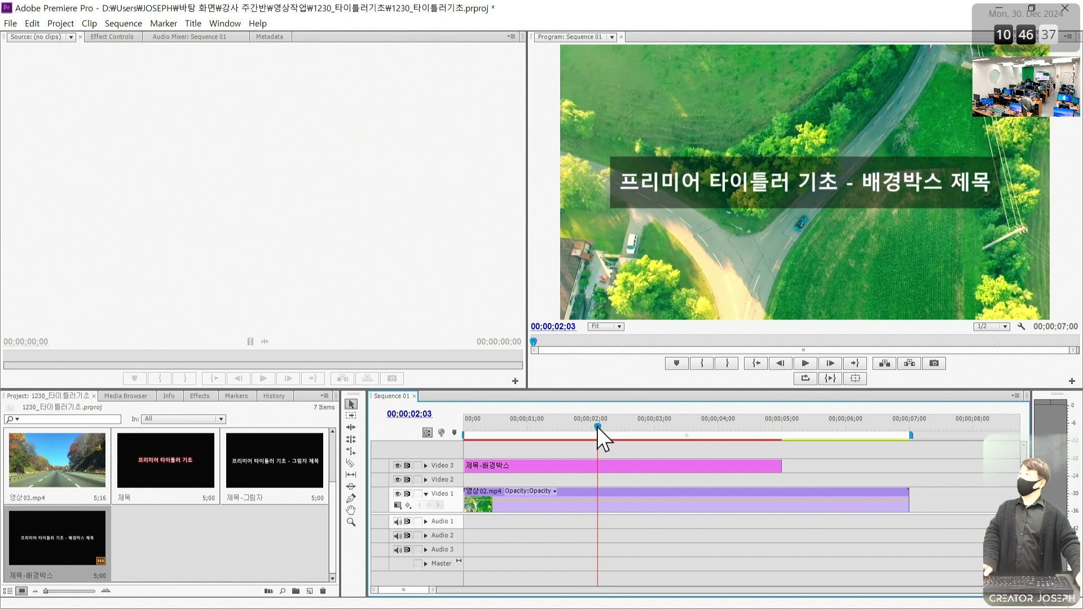
{"action": "left_click_drag", "start_coordinate": [597, 427], "coordinate": [550, 427]}
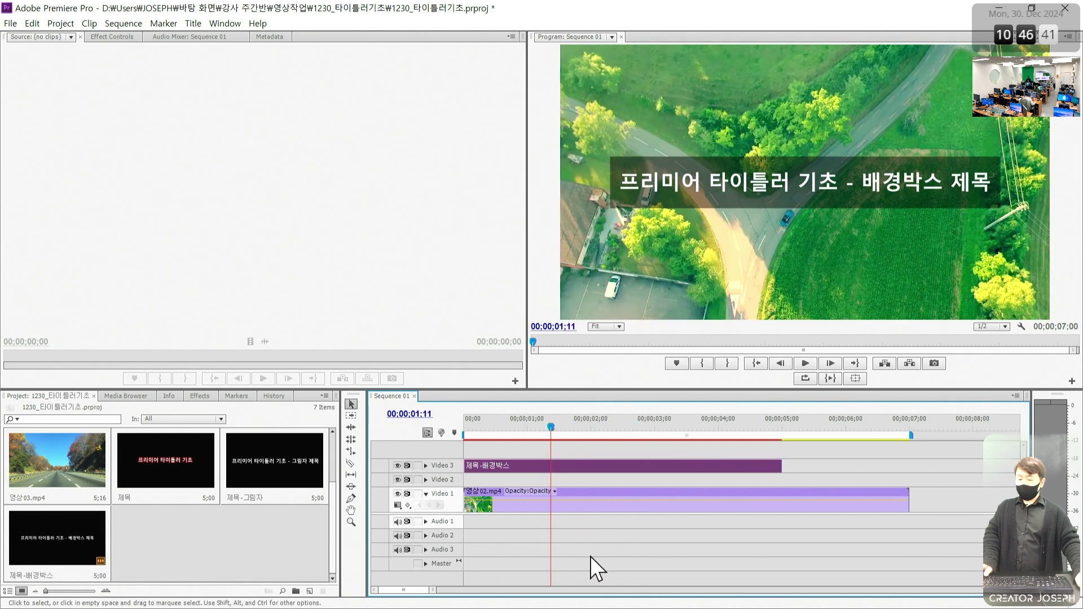
Step: Delete the title clip from Video 3 and place the 제목-배경박스 title there again at the sequence start
{"action": "key", "text": "Delete"}
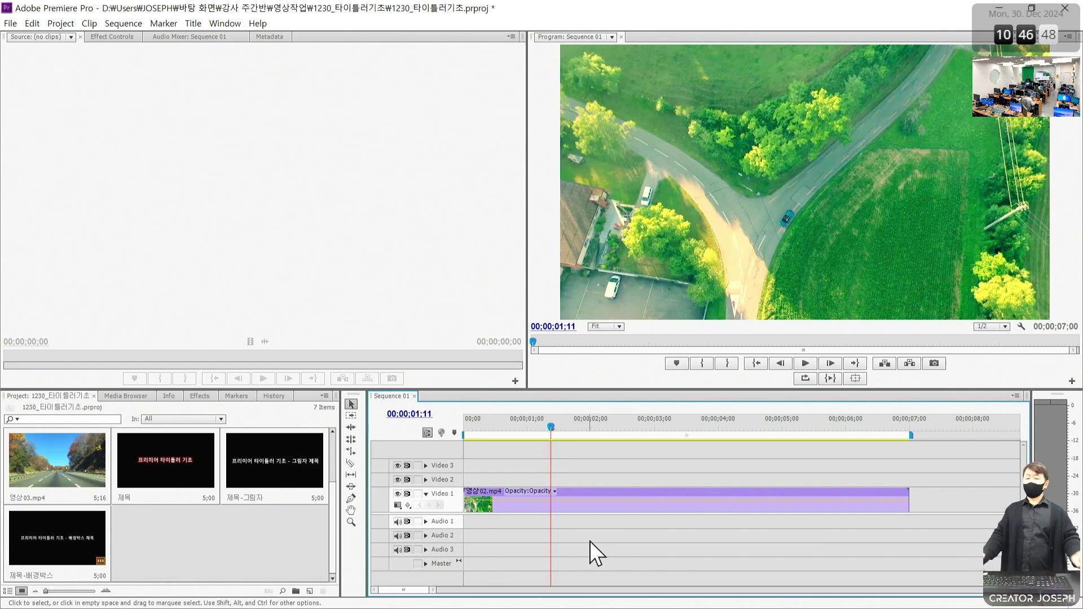
{"action": "left_click_drag", "start_coordinate": [84, 525], "coordinate": [489, 464]}
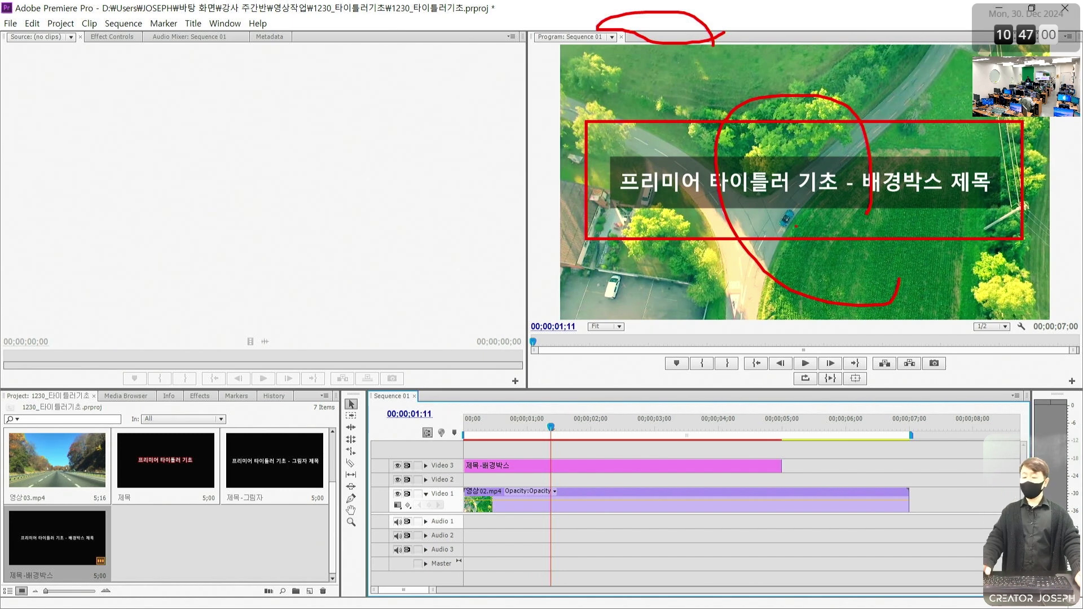
Step: Open the 제목-그림자 title, move its text down below the background box title, and close the titler
{"action": "left_click", "coordinate": [271, 452]}
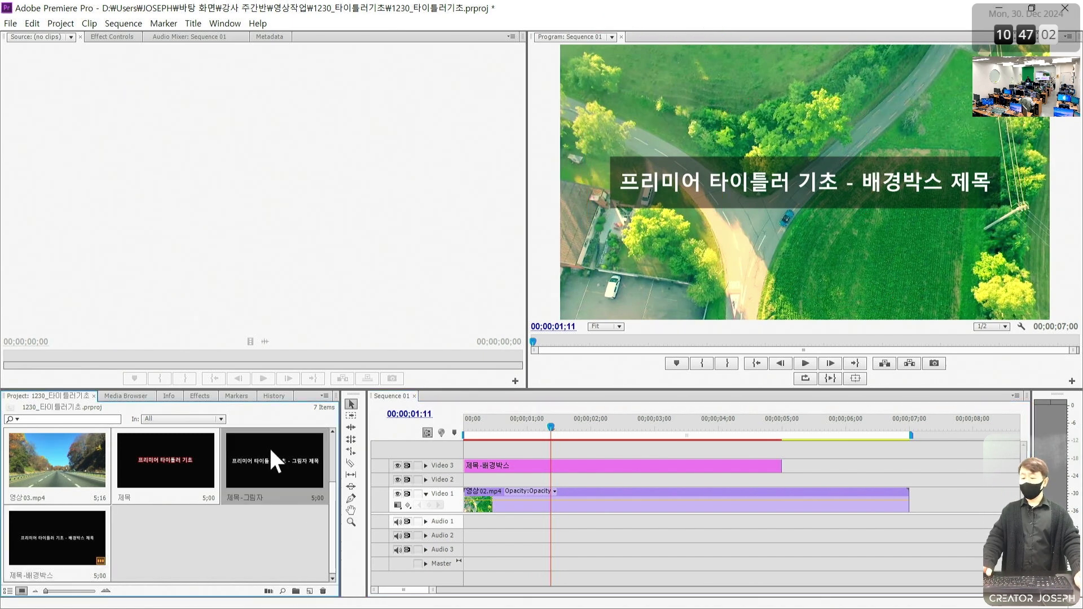
{"action": "double_click", "coordinate": [269, 446]}
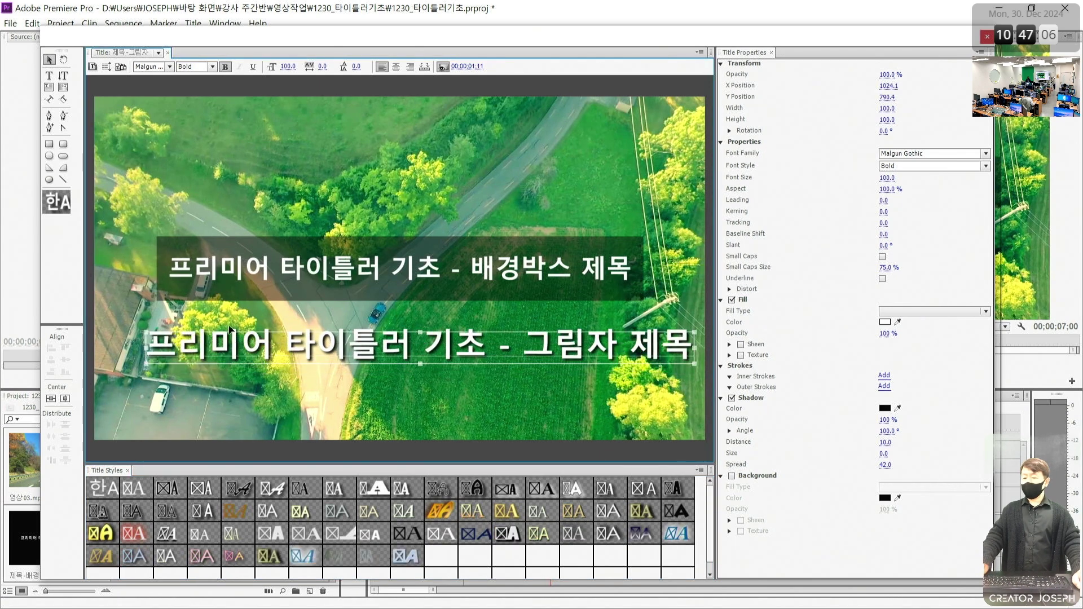
{"action": "mouse_move", "coordinate": [112, 318]}
{"action": "left_mouse_down"}
{"action": "mouse_move", "coordinate": [547, 375]}
{"action": "mouse_move", "coordinate": [674, 374]}
{"action": "left_mouse_up"}
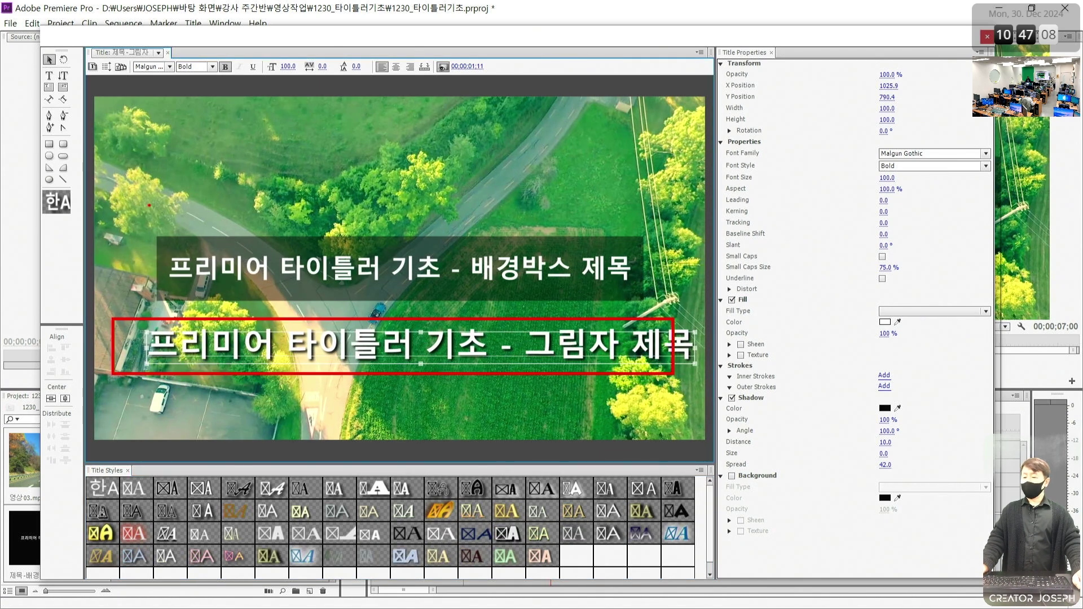
{"action": "mouse_move", "coordinate": [132, 223]}
{"action": "left_mouse_down"}
{"action": "mouse_move", "coordinate": [212, 244]}
{"action": "mouse_move", "coordinate": [484, 272]}
{"action": "mouse_move", "coordinate": [484, 316]}
{"action": "mouse_move", "coordinate": [473, 310]}
{"action": "mouse_move", "coordinate": [504, 329]}
{"action": "left_mouse_up"}
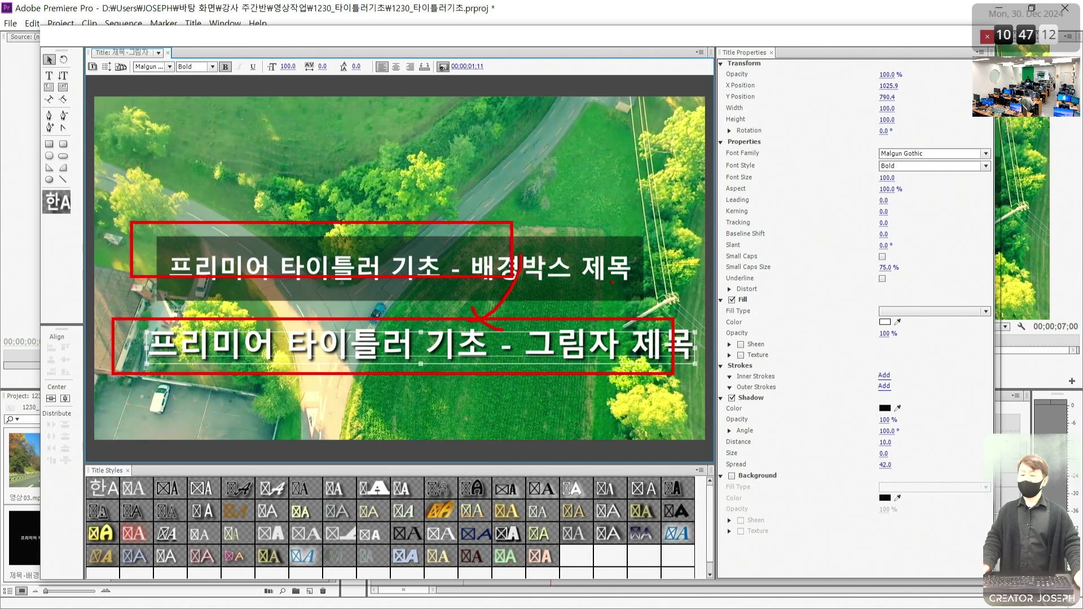
{"action": "mouse_move", "coordinate": [612, 282]}
{"action": "left_mouse_down"}
{"action": "mouse_move", "coordinate": [576, 290]}
{"action": "mouse_move", "coordinate": [540, 264]}
{"action": "left_mouse_up"}
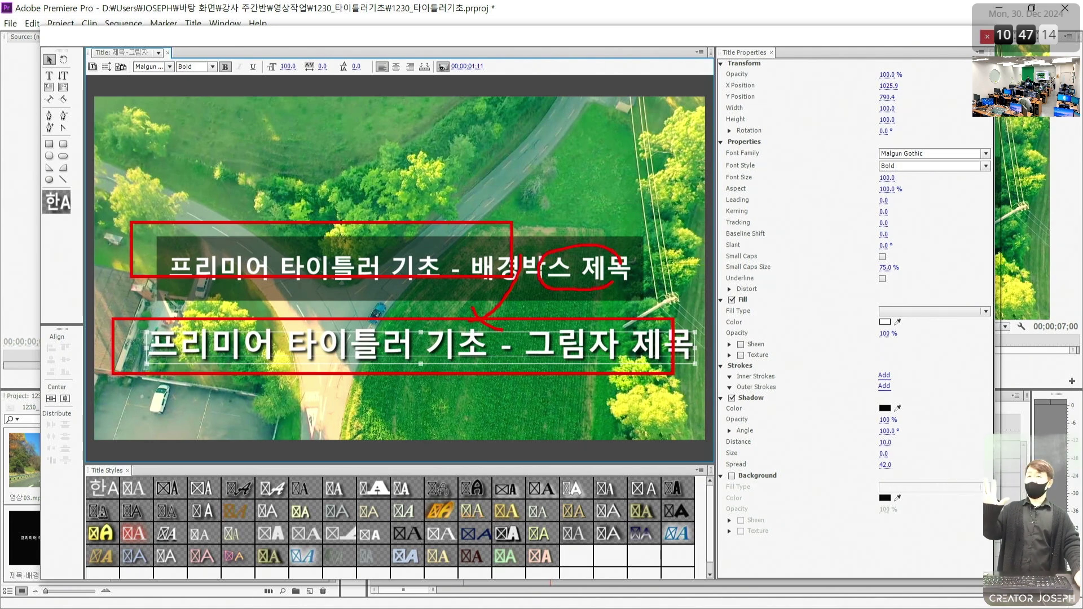
{"action": "mouse_move", "coordinate": [527, 237]}
{"action": "left_mouse_down"}
{"action": "mouse_move", "coordinate": [538, 271]}
{"action": "mouse_move", "coordinate": [566, 261]}
{"action": "left_mouse_up"}
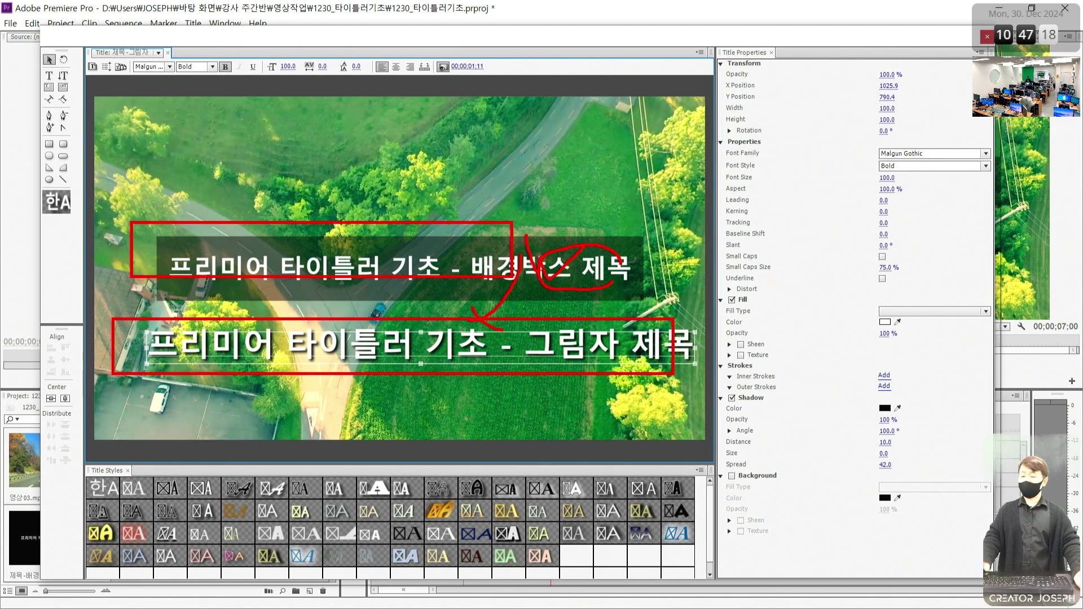
{"action": "key", "text": "Escape"}
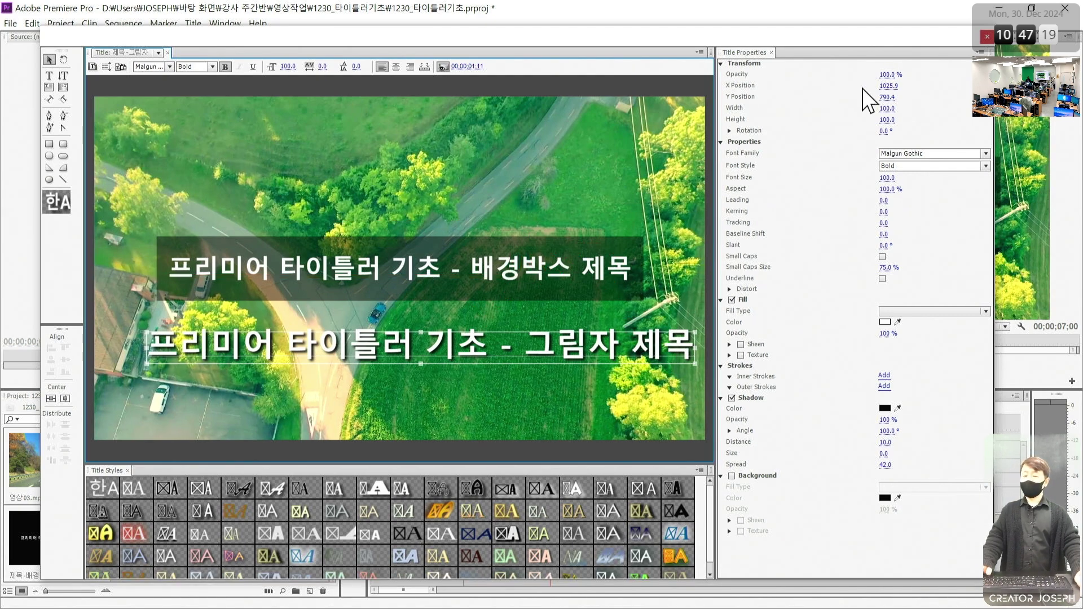
{"action": "left_click", "coordinate": [988, 36]}
Step: Undo placing the 제목-배경박스 title on Video 3, return the playhead to the sequence start and deselect the project items
{"action": "left_click_drag", "start_coordinate": [649, 421], "coordinate": [821, 425]}
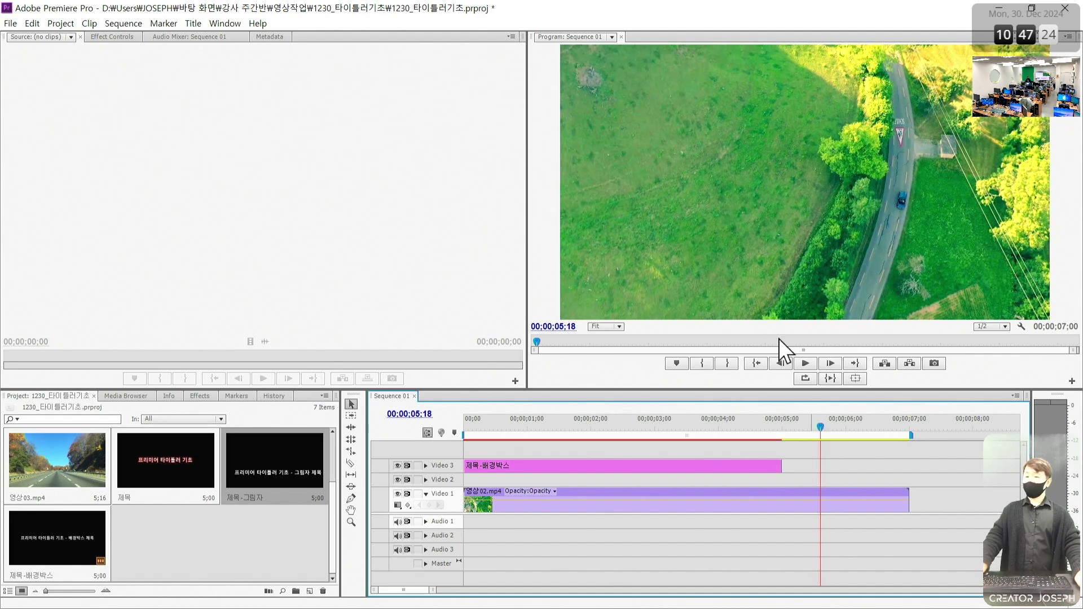
{"action": "left_click_drag", "start_coordinate": [875, 242], "coordinate": [781, 170]}
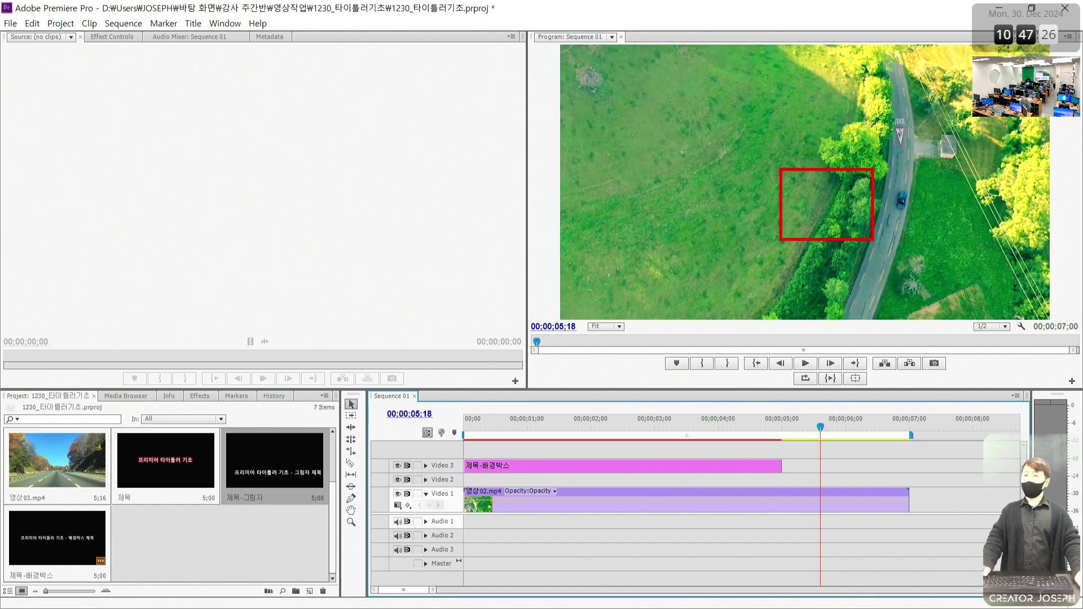
{"action": "key", "text": "Escape"}
{"action": "key", "text": "ctrl+z"}
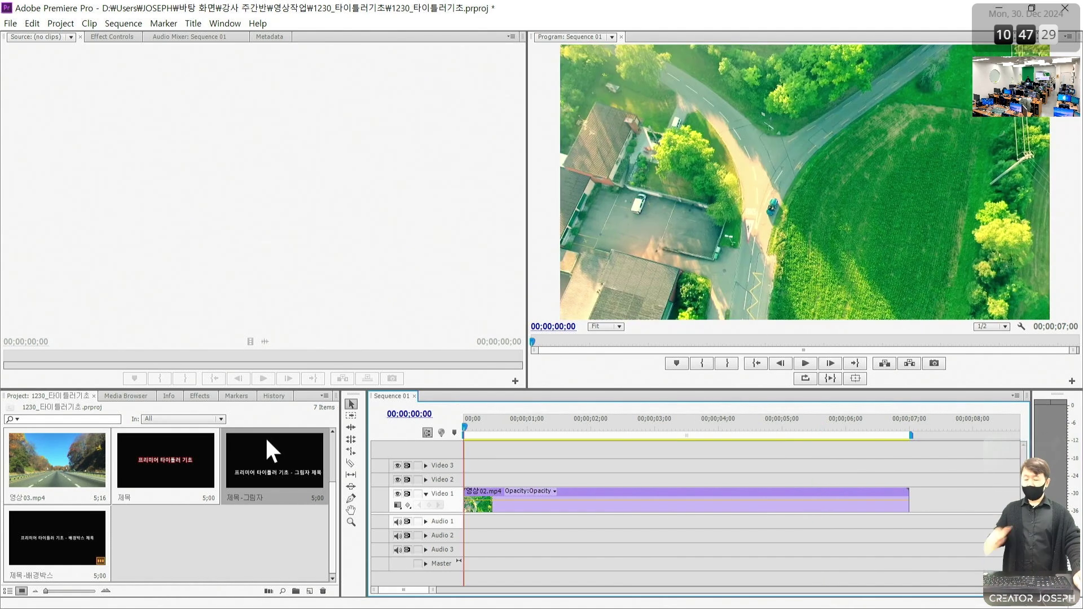
{"action": "left_click", "coordinate": [259, 541]}
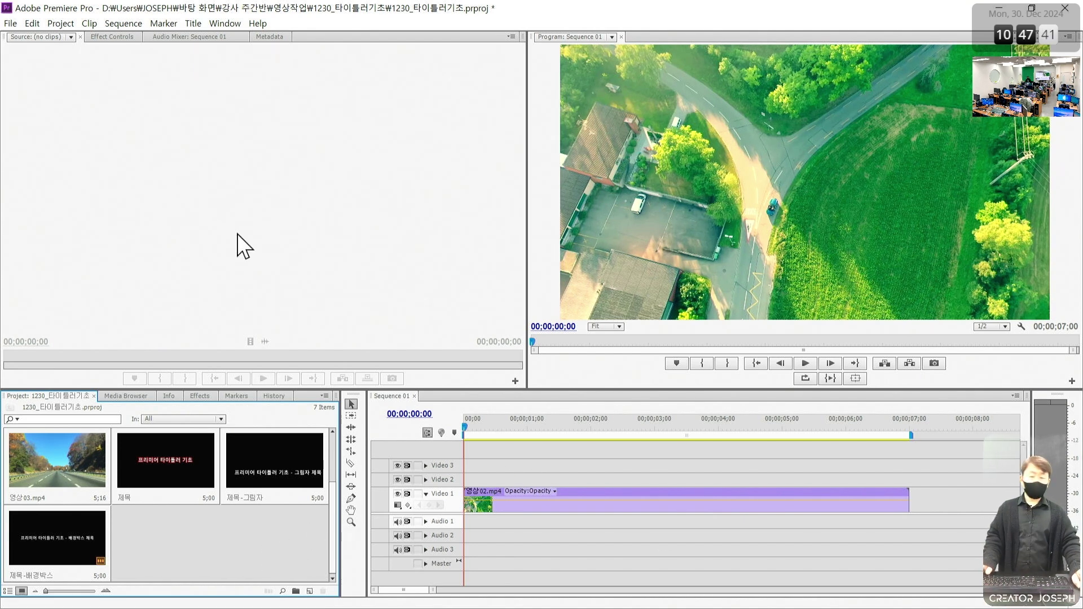
Step: Create a new 1920 × 1080 title named 도형 and reposition the titler window slightly
{"action": "left_click", "coordinate": [11, 23]}
{"action": "mouse_move", "coordinate": [85, 38]}
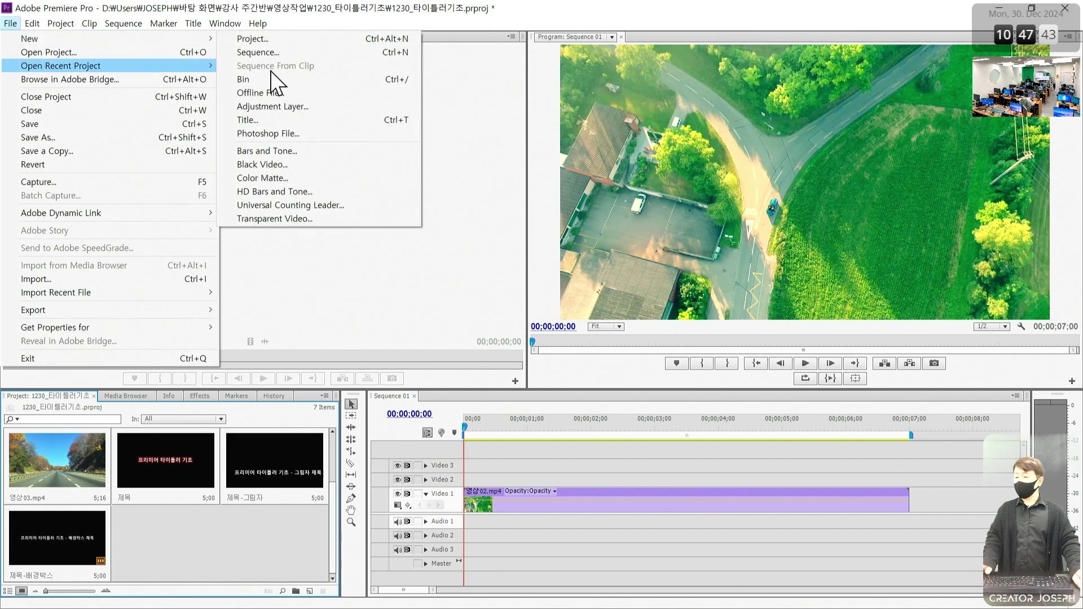
{"action": "left_click", "coordinate": [285, 120]}
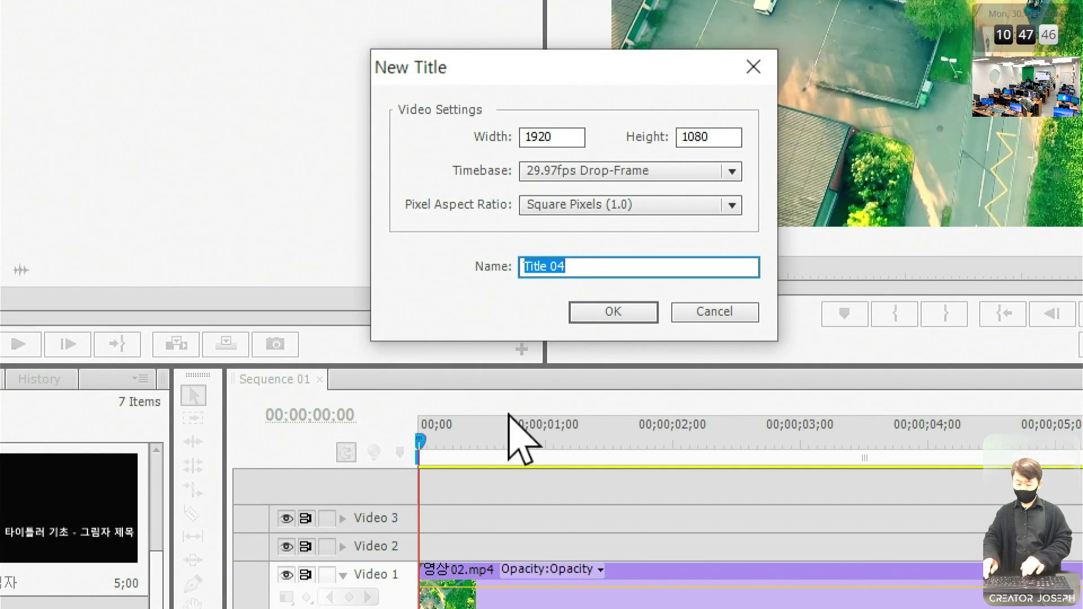
{"action": "type", "text": "도형"}
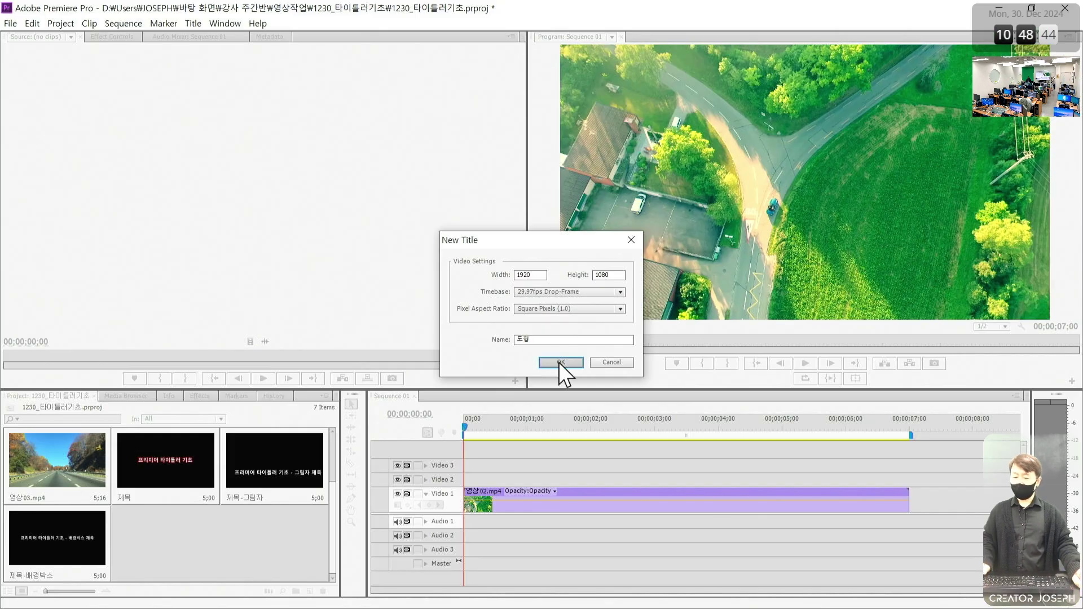
{"action": "left_click", "coordinate": [613, 312]}
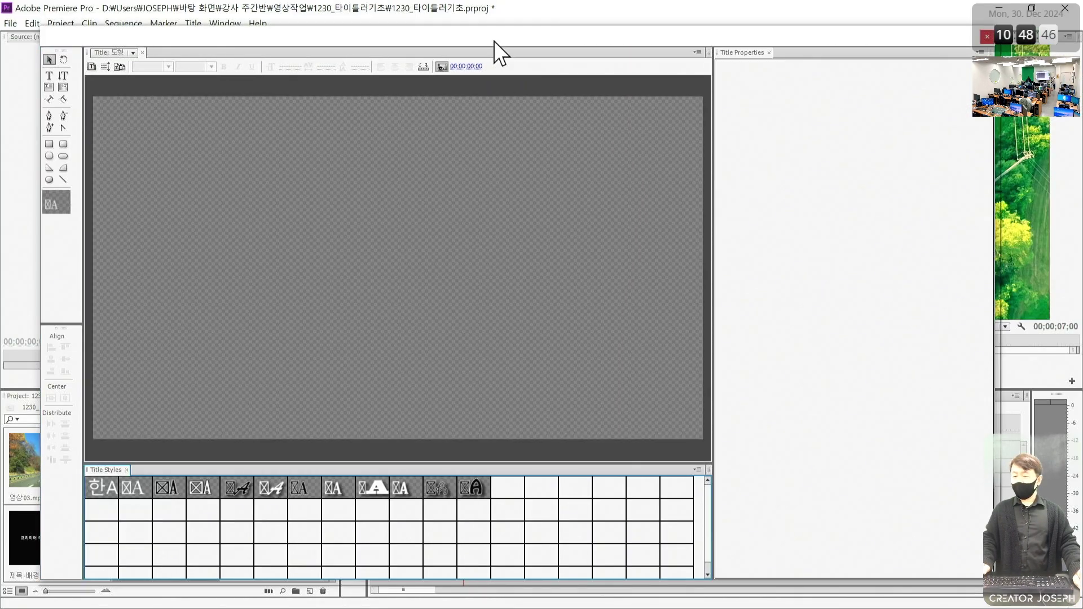
{"action": "left_click_drag", "start_coordinate": [493, 40], "coordinate": [477, 29]}
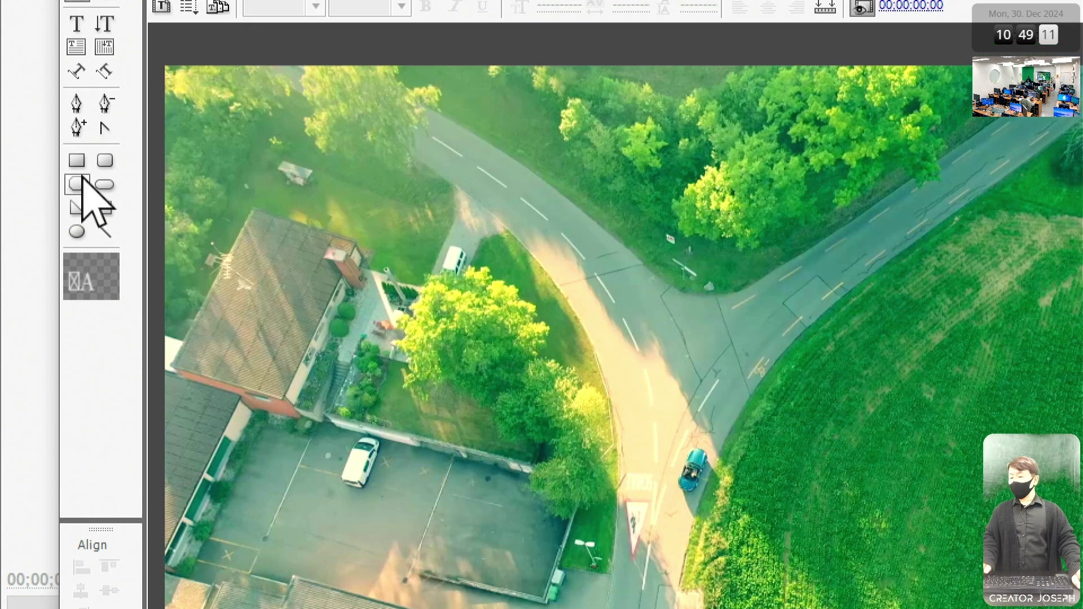
Step: Draw a rectangle about 566 by 347 px and move it to the upper right of the frame, at about X 1498, Y 412
{"action": "left_click", "coordinate": [77, 160]}
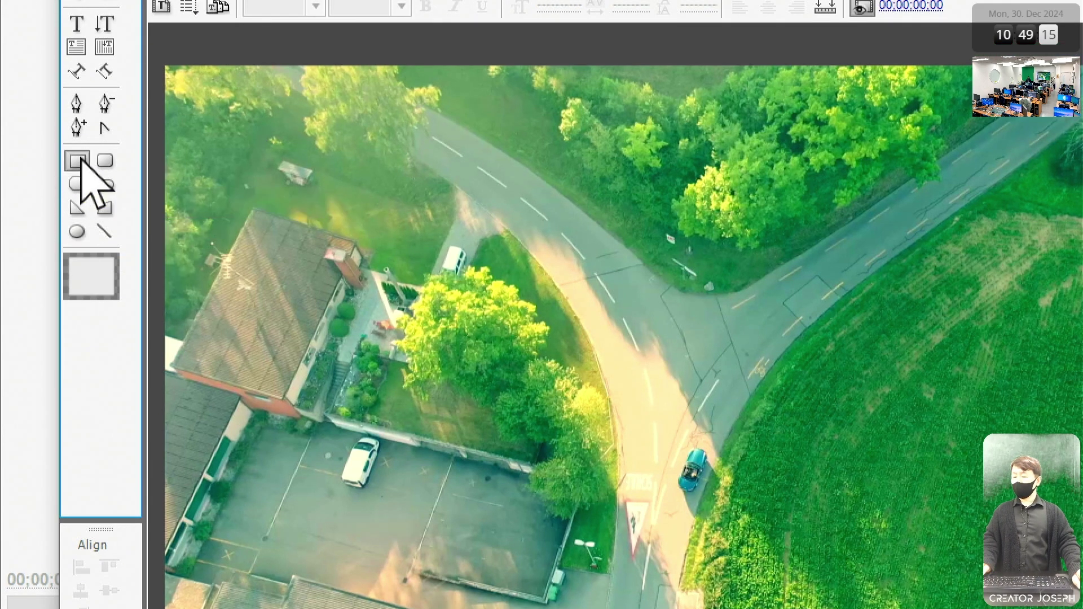
{"action": "mouse_move", "coordinate": [456, 192]}
{"action": "left_mouse_down"}
{"action": "mouse_move", "coordinate": [604, 310]}
{"action": "mouse_move", "coordinate": [863, 416]}
{"action": "mouse_move", "coordinate": [815, 414]}
{"action": "left_mouse_up"}
{"action": "mouse_move", "coordinate": [641, 295]}
{"action": "left_mouse_down"}
{"action": "mouse_move", "coordinate": [834, 296]}
{"action": "mouse_move", "coordinate": [778, 296]}
{"action": "left_mouse_up"}
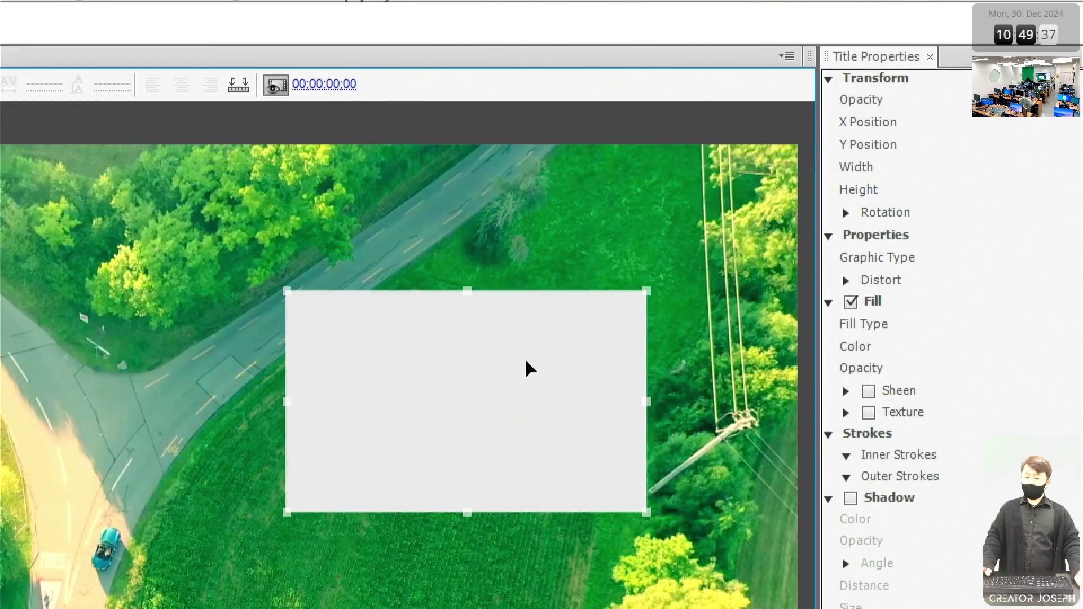
{"action": "left_click_drag", "start_coordinate": [527, 367], "coordinate": [563, 368]}
{"action": "left_click_drag", "start_coordinate": [456, 232], "coordinate": [483, 236]}
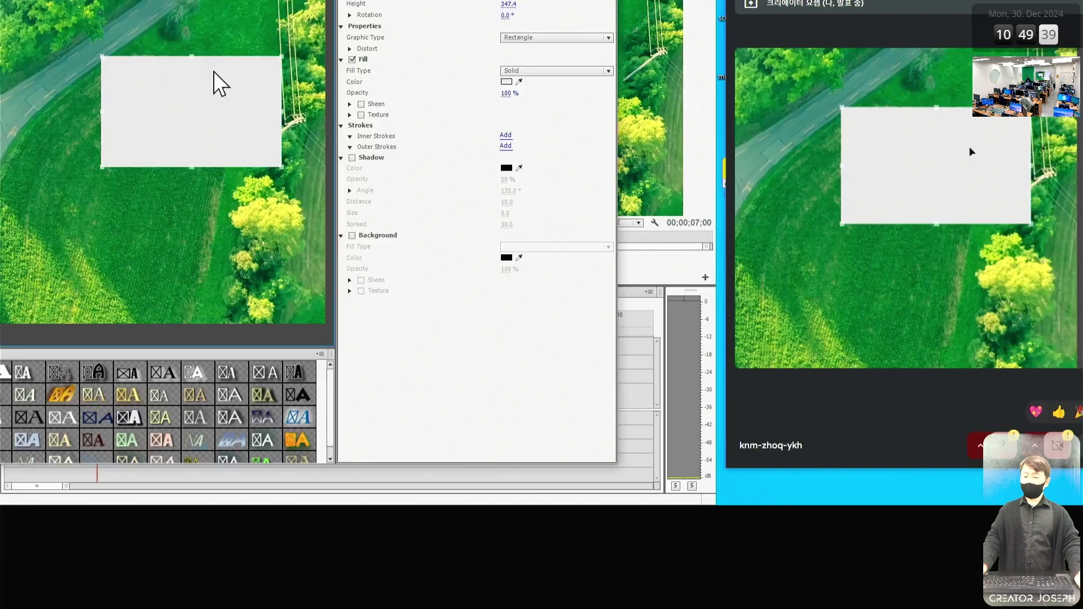
{"action": "left_click_drag", "start_coordinate": [429, 102], "coordinate": [478, 114]}
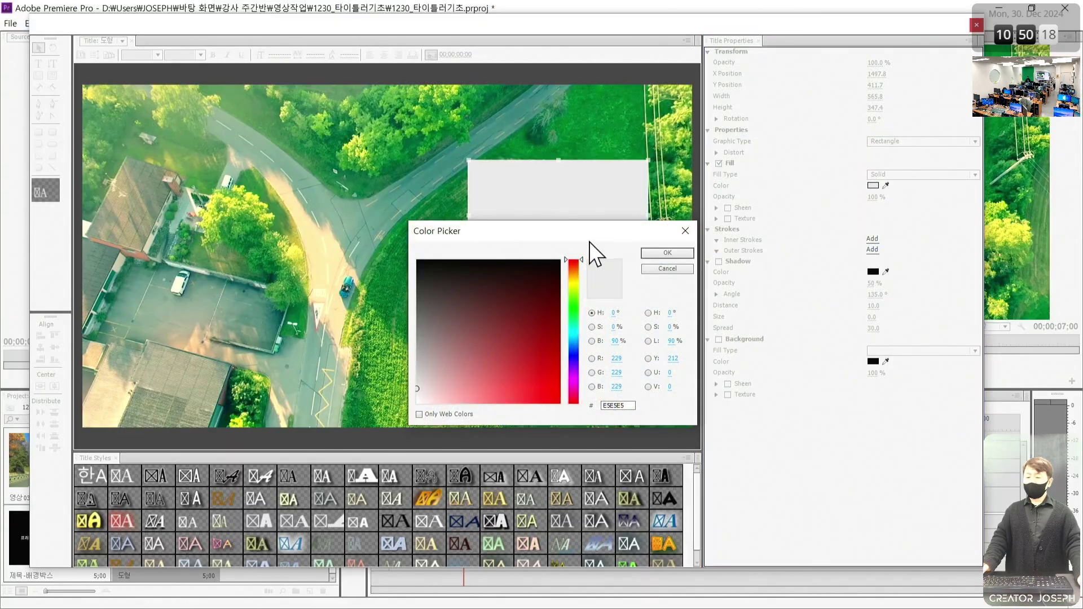
Step: Open the rectangle's fill color for editing and shift the hue through yellow and cyan to blue at 237°
{"action": "left_click_drag", "start_coordinate": [589, 242], "coordinate": [605, 229]}
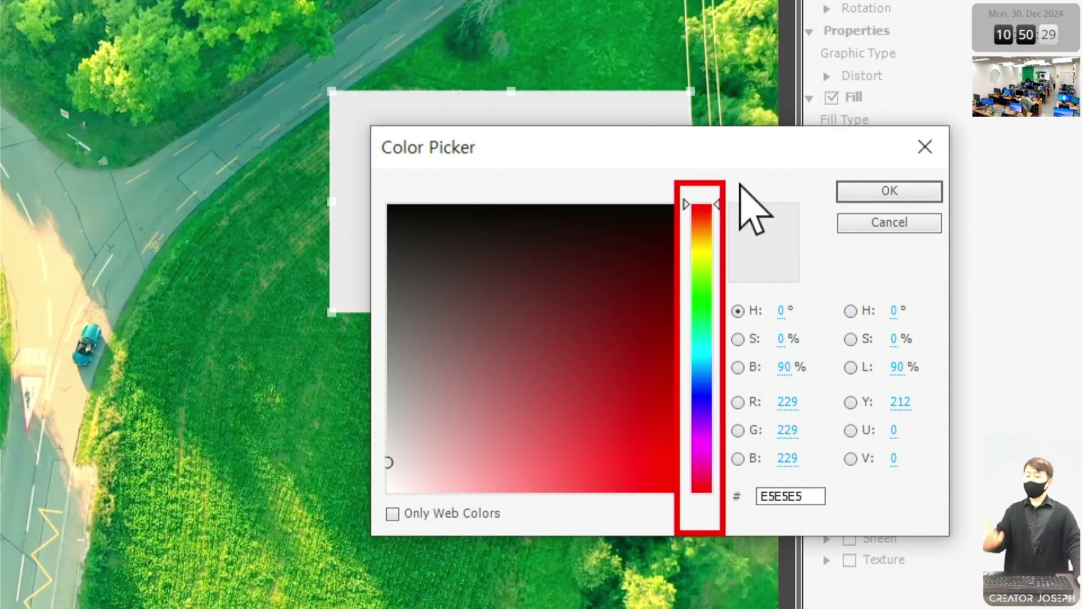
{"action": "left_click", "coordinate": [717, 249]}
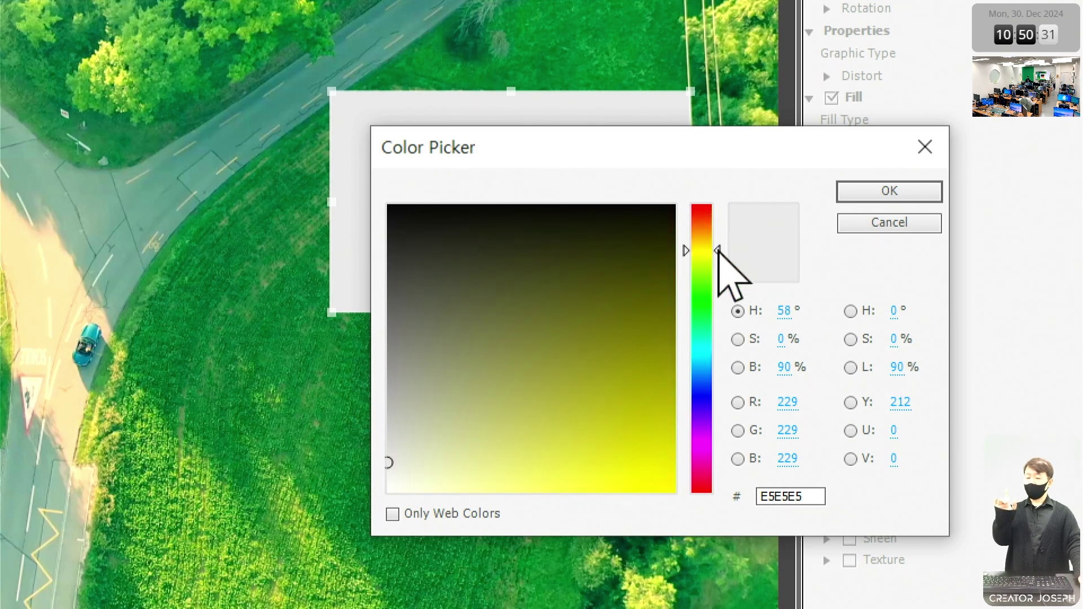
{"action": "mouse_move", "coordinate": [718, 250]}
{"action": "left_mouse_down"}
{"action": "mouse_move", "coordinate": [709, 285]}
{"action": "mouse_move", "coordinate": [703, 249]}
{"action": "mouse_move", "coordinate": [706, 320]}
{"action": "mouse_move", "coordinate": [703, 238]}
{"action": "mouse_move", "coordinate": [705, 343]}
{"action": "left_mouse_up"}
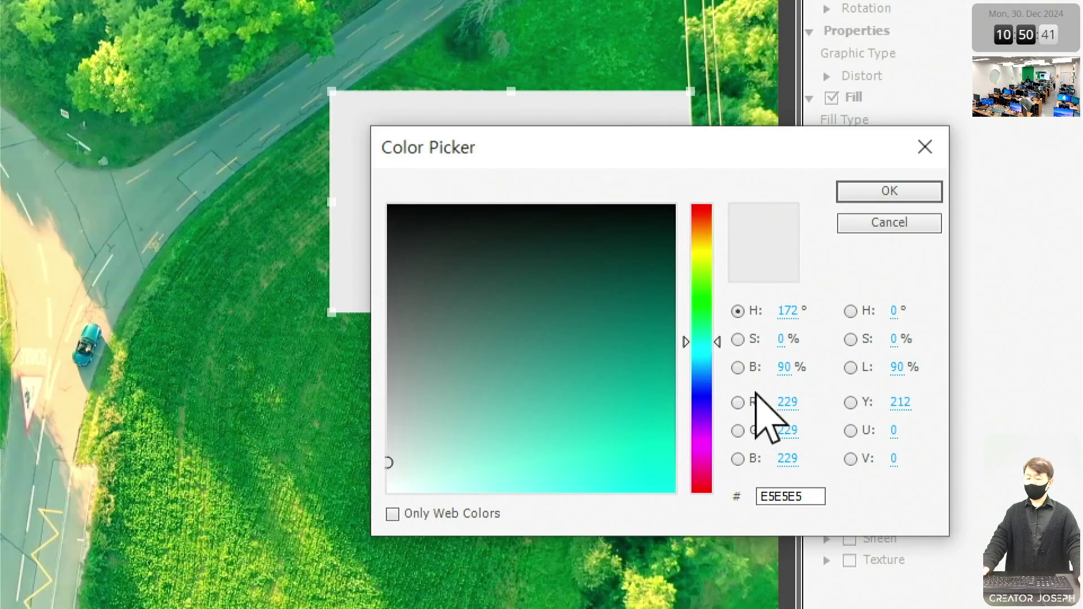
{"action": "mouse_move", "coordinate": [708, 345]}
{"action": "left_mouse_down"}
{"action": "mouse_move", "coordinate": [708, 415]}
{"action": "mouse_move", "coordinate": [710, 395]}
{"action": "left_mouse_up"}
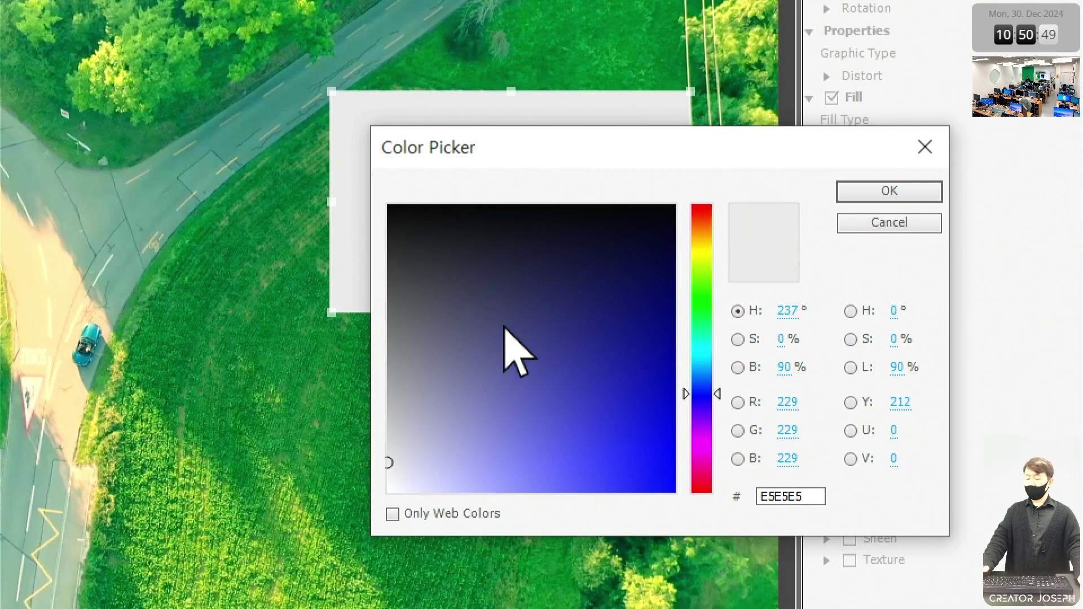
Step: Try several lighter and darker shades of blue for the rectangle's fill, ending on 3E43A9
{"action": "left_click", "coordinate": [561, 430]}
{"action": "left_click", "coordinate": [493, 394]}
{"action": "left_click", "coordinate": [555, 321]}
{"action": "left_click", "coordinate": [549, 401]}
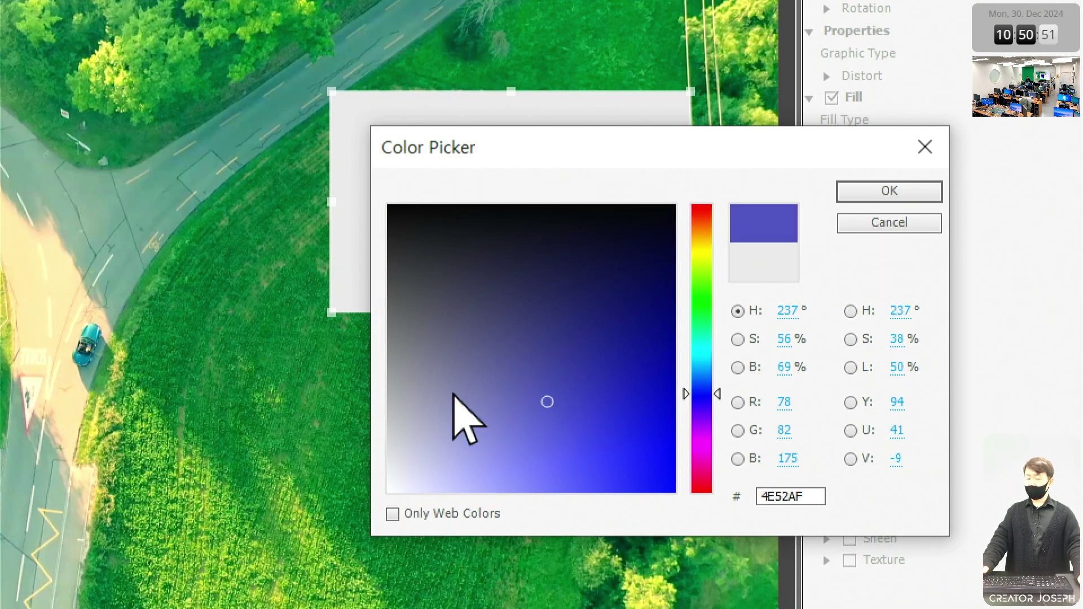
{"action": "left_click", "coordinate": [579, 427]}
{"action": "left_click", "coordinate": [545, 321]}
{"action": "left_click", "coordinate": [569, 395]}
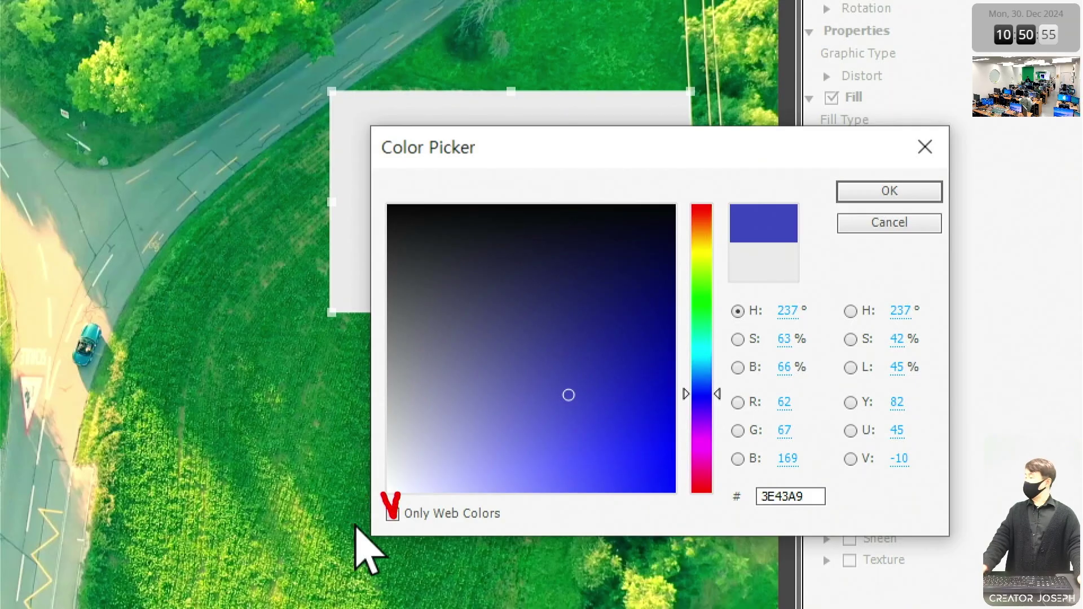
Step: Toggle the web-safe color limit on and off, and apply the darker blue 272C8B as the rectangle's fill
{"action": "left_click", "coordinate": [392, 514]}
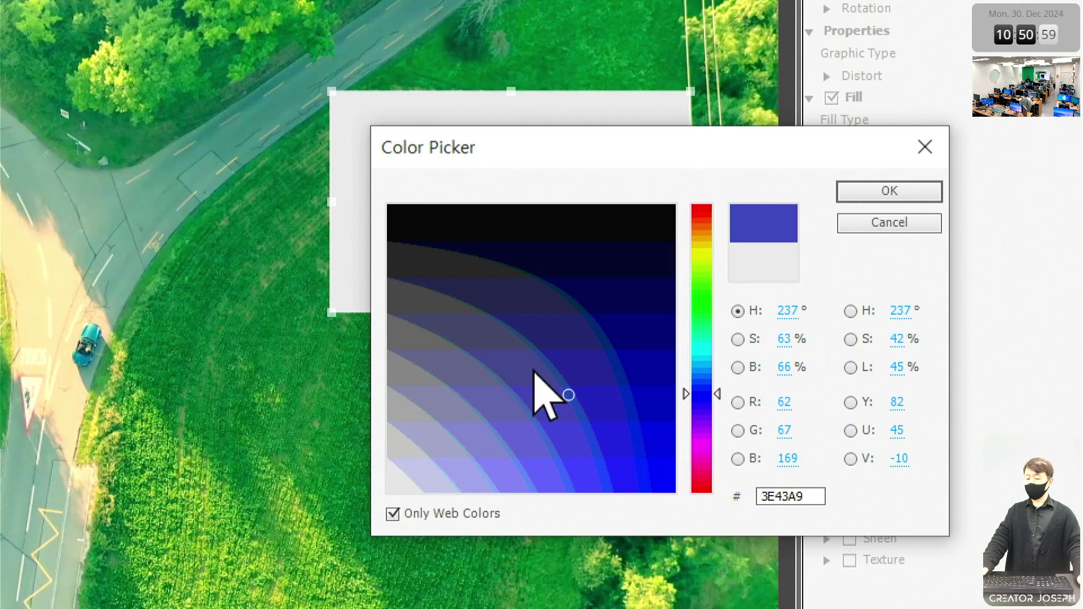
{"action": "left_click", "coordinate": [550, 395]}
{"action": "left_click", "coordinate": [564, 337]}
{"action": "mouse_move", "coordinate": [564, 337]}
{"action": "left_mouse_down"}
{"action": "mouse_move", "coordinate": [541, 375]}
{"action": "mouse_move", "coordinate": [551, 415]}
{"action": "mouse_move", "coordinate": [597, 411]}
{"action": "mouse_move", "coordinate": [567, 347]}
{"action": "mouse_move", "coordinate": [588, 387]}
{"action": "mouse_move", "coordinate": [586, 378]}
{"action": "mouse_move", "coordinate": [623, 375]}
{"action": "mouse_move", "coordinate": [561, 331]}
{"action": "mouse_move", "coordinate": [592, 361]}
{"action": "left_mouse_up"}
{"action": "left_click", "coordinate": [393, 514]}
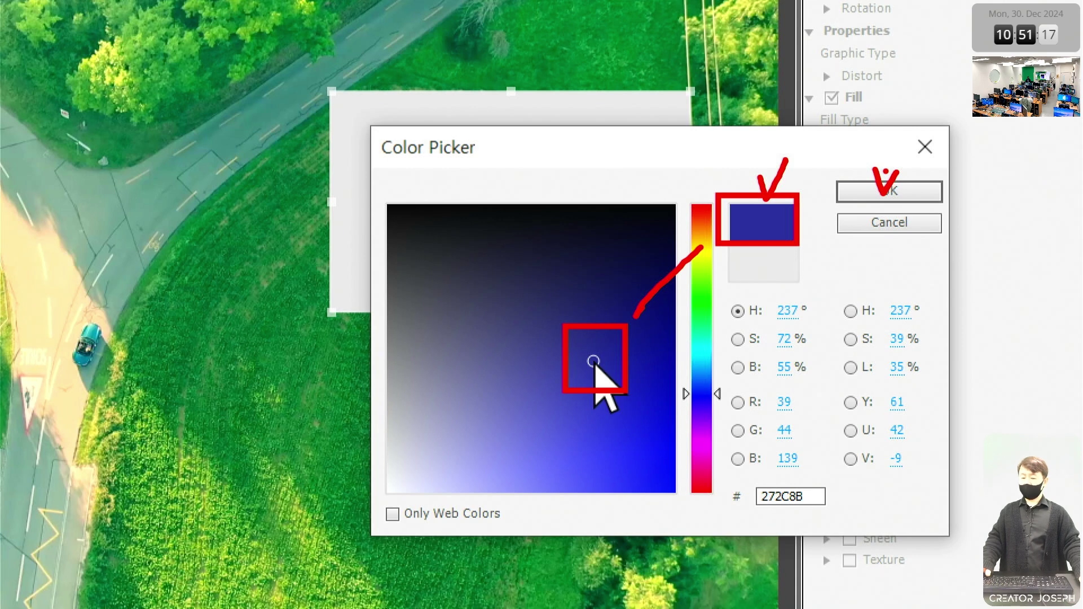
{"action": "left_click", "coordinate": [889, 191]}
Step: Try fill opacities of 60% and 80% on the rectangle, and set it back to 100%
{"action": "left_click", "coordinate": [846, 165]}
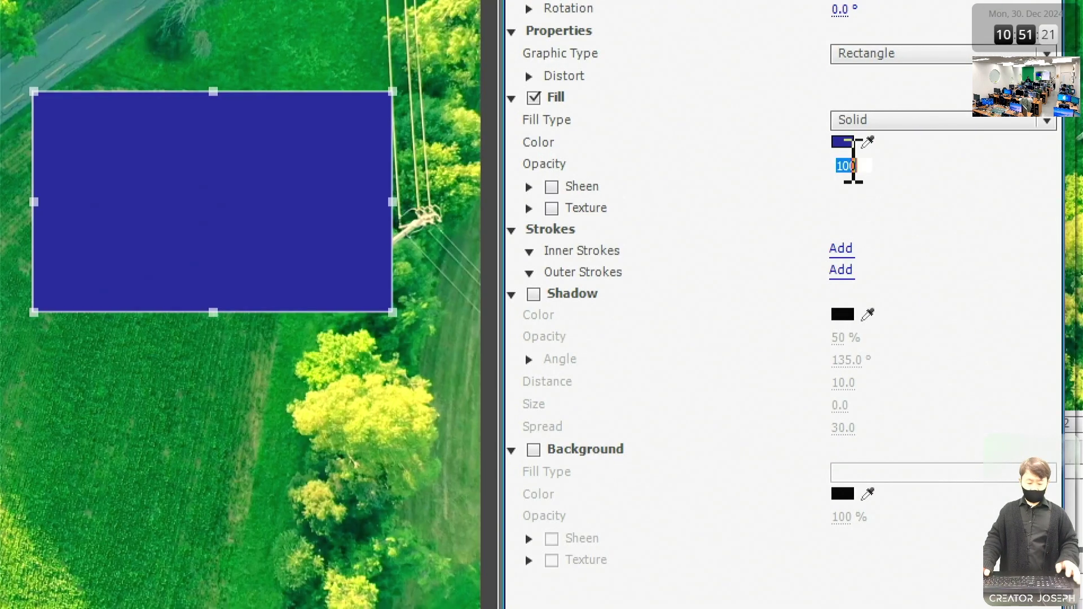
{"action": "type", "text": "60"}
{"action": "key", "text": "Return"}
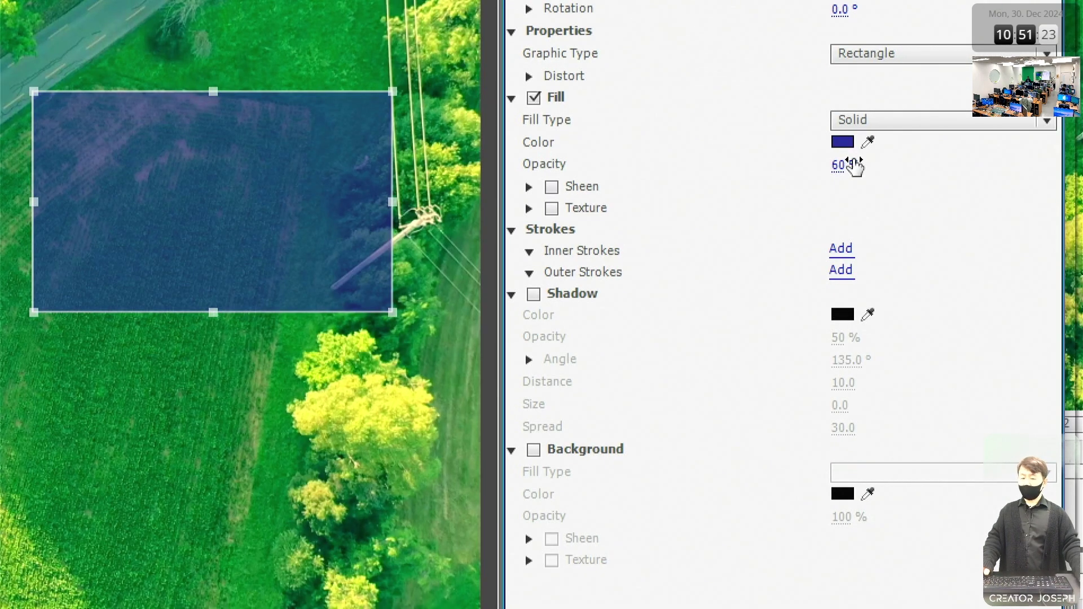
{"action": "left_click", "coordinate": [855, 167]}
{"action": "type", "text": "80"}
{"action": "key", "text": "Return"}
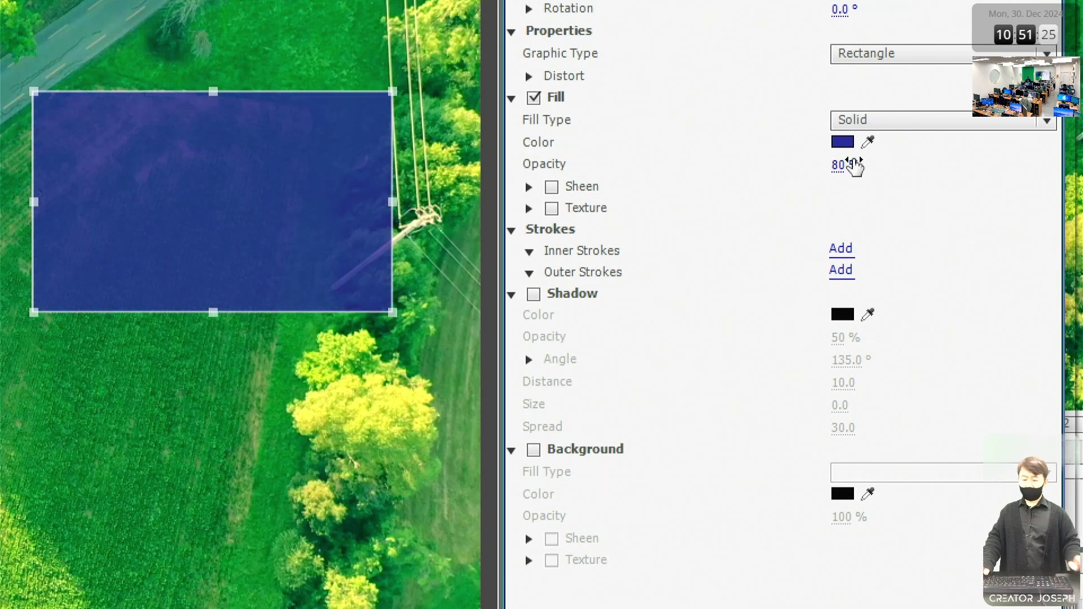
{"action": "left_click", "coordinate": [855, 167]}
{"action": "type", "text": "100"}
{"action": "key", "text": "Return"}
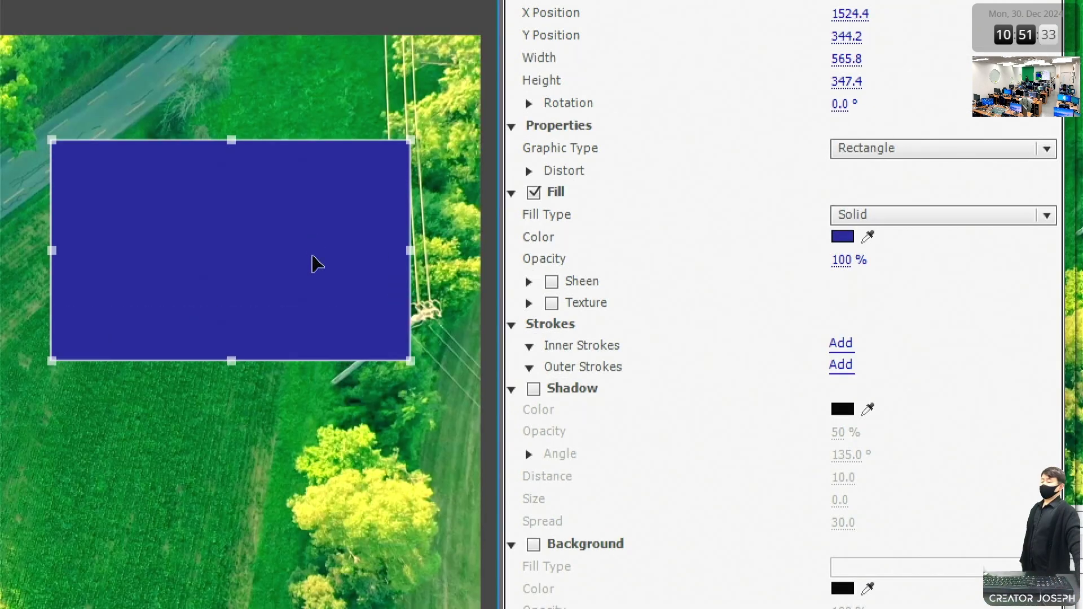
Step: Move the rectangle to about X 1544, Y 312 and change its graphic type to Open Bezier
{"action": "left_click_drag", "start_coordinate": [315, 166], "coordinate": [293, 190]}
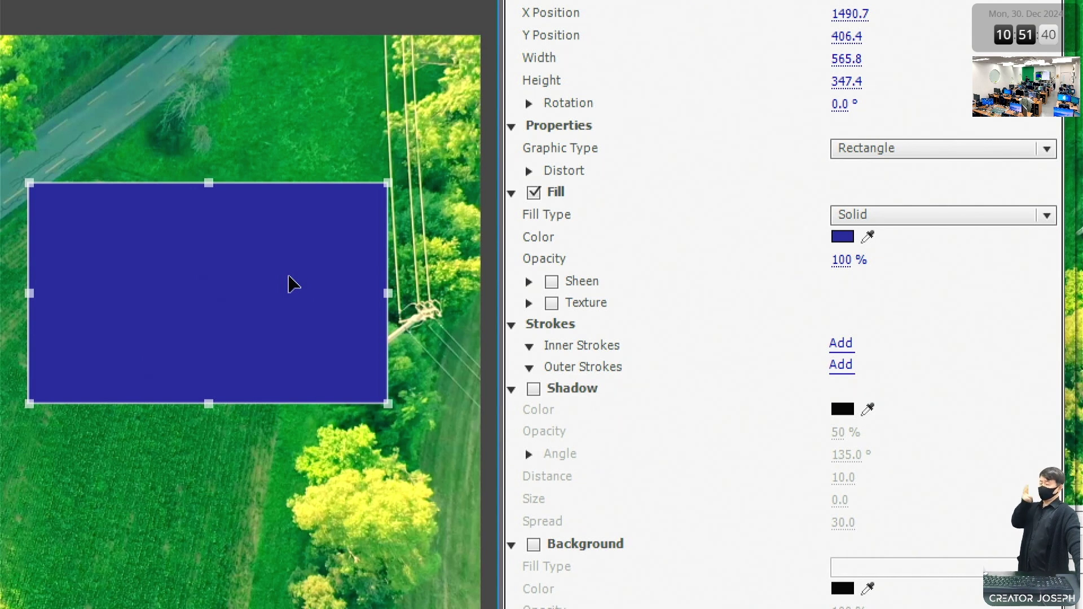
{"action": "left_click_drag", "start_coordinate": [295, 280], "coordinate": [337, 214]}
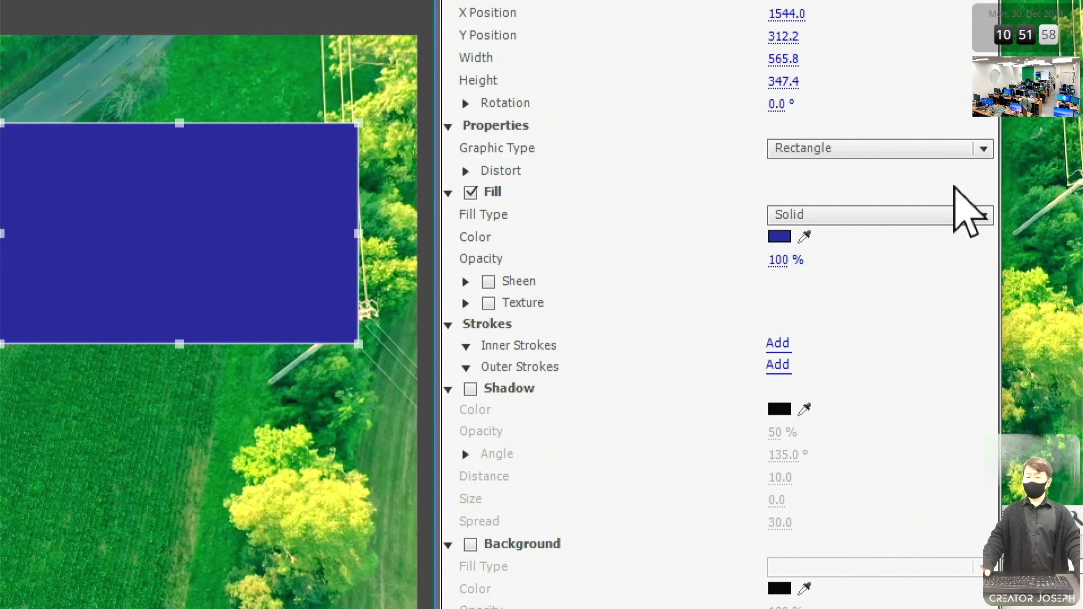
{"action": "left_click", "coordinate": [1048, 149]}
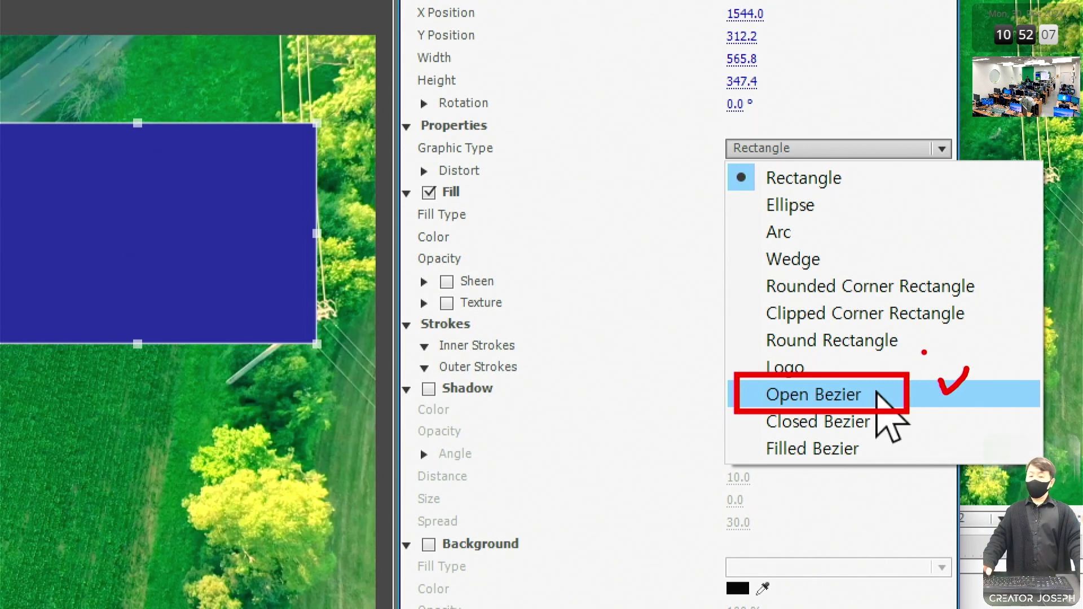
{"action": "left_click", "coordinate": [557, 326]}
{"action": "left_click", "coordinate": [869, 148]}
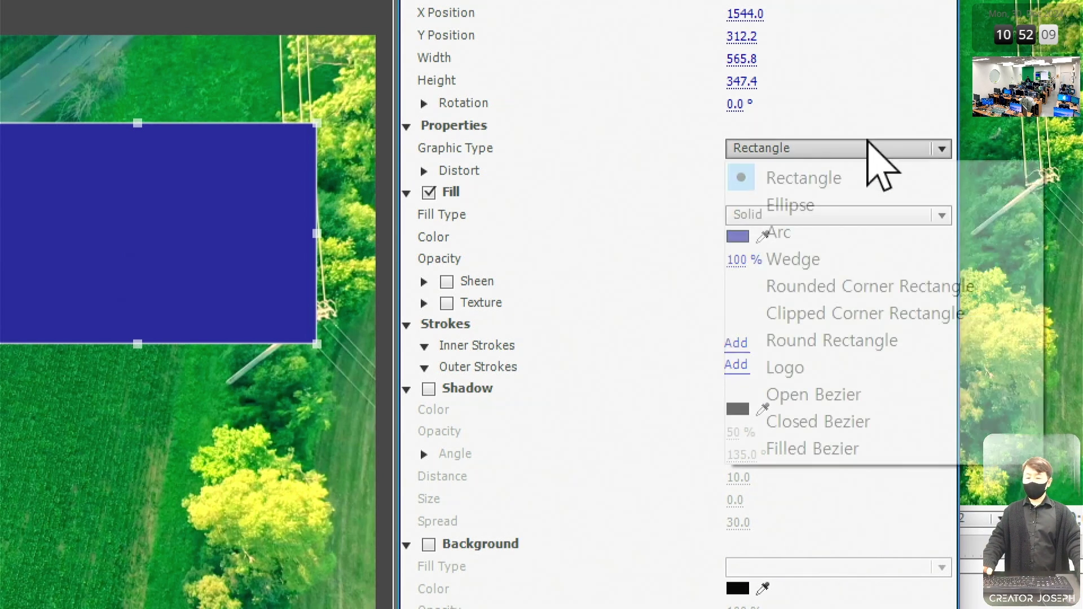
{"action": "left_click", "coordinate": [854, 393]}
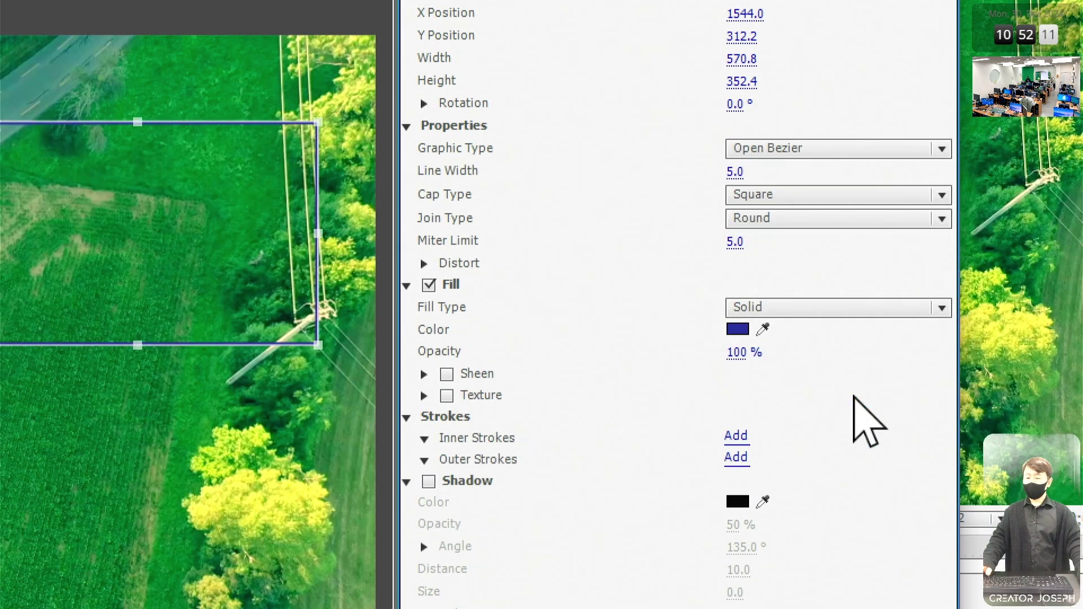
{"action": "left_click", "coordinate": [942, 149]}
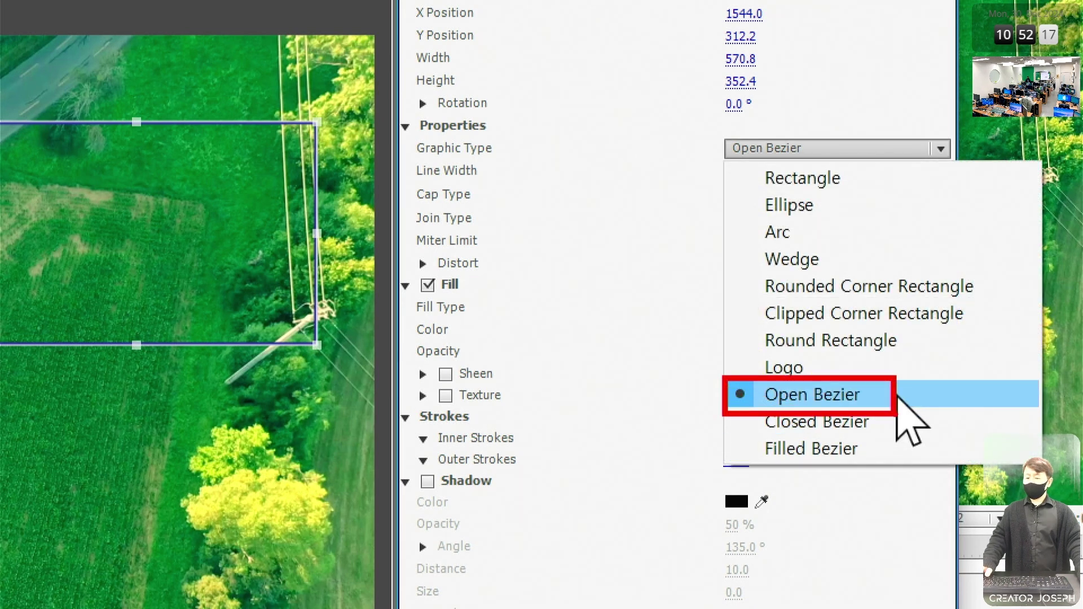
{"action": "left_click", "coordinate": [897, 395]}
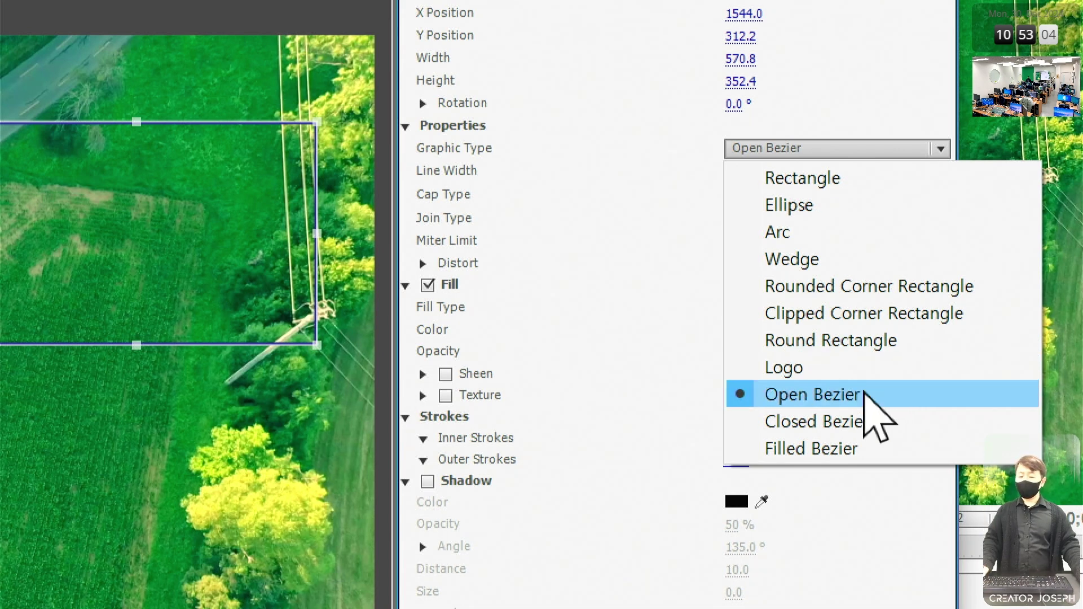
{"action": "left_click", "coordinate": [862, 396]}
Step: Try a line width of 10 on the Open Bezier outline, and set it back to 5
{"action": "left_click", "coordinate": [738, 172]}
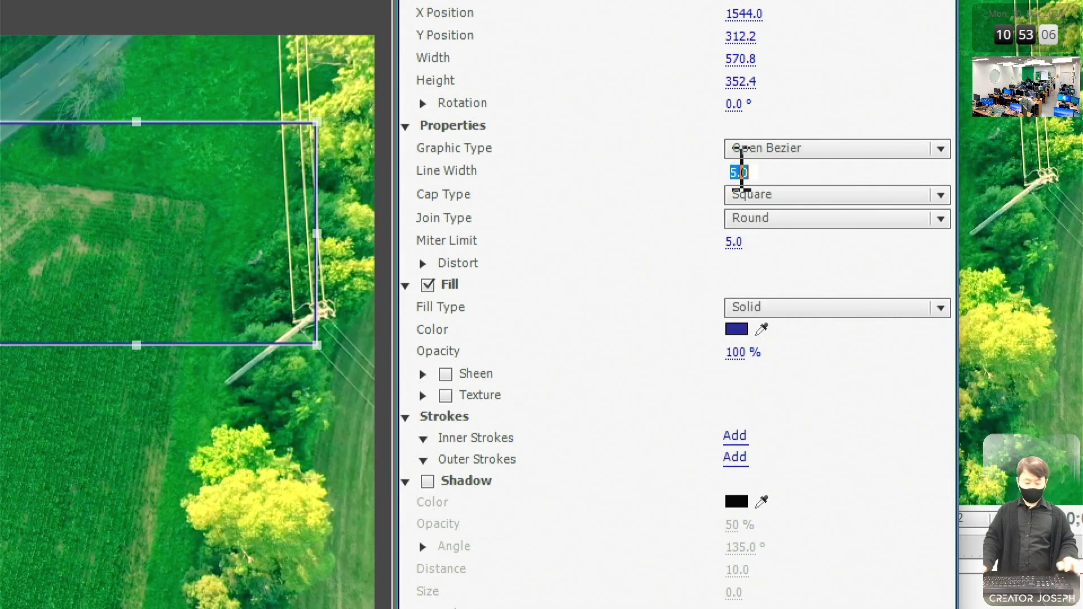
{"action": "type", "text": "10"}
{"action": "key", "text": "Return"}
{"action": "left_click", "coordinate": [743, 172]}
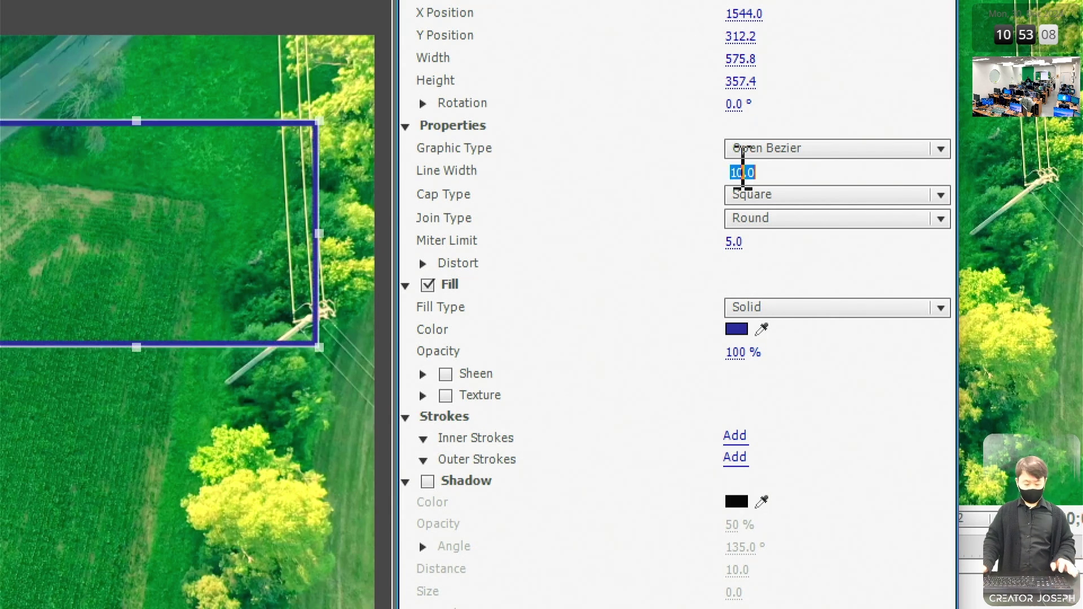
{"action": "type", "text": "5"}
{"action": "key", "text": "Return"}
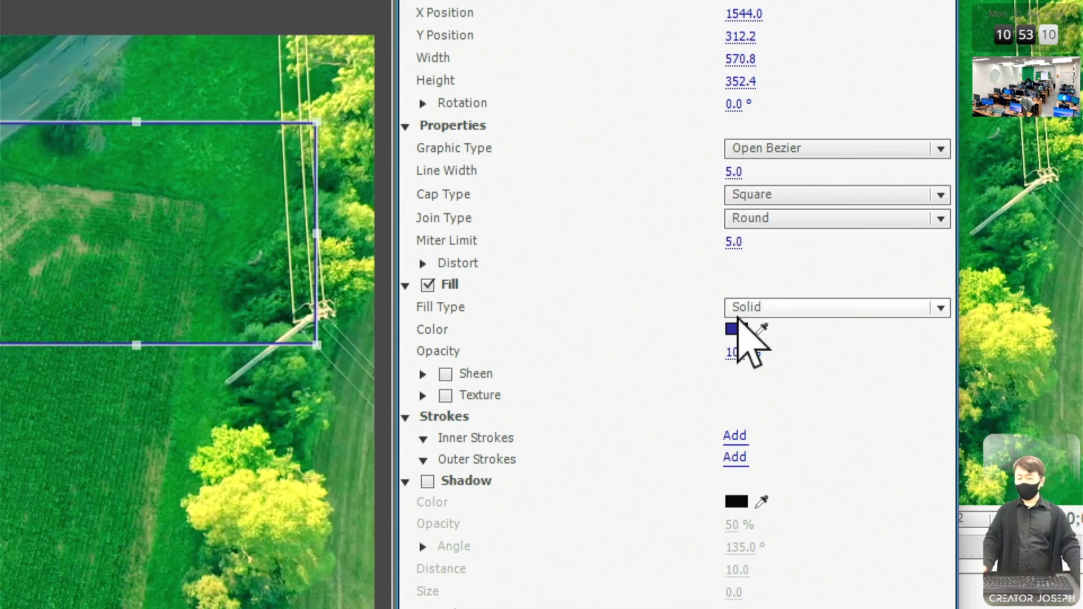
Step: Set the shape's fill color to white (FFFFFF) and change its graphic type back to Rectangle
{"action": "left_click", "coordinate": [735, 329]}
{"action": "left_click", "coordinate": [265, 462]}
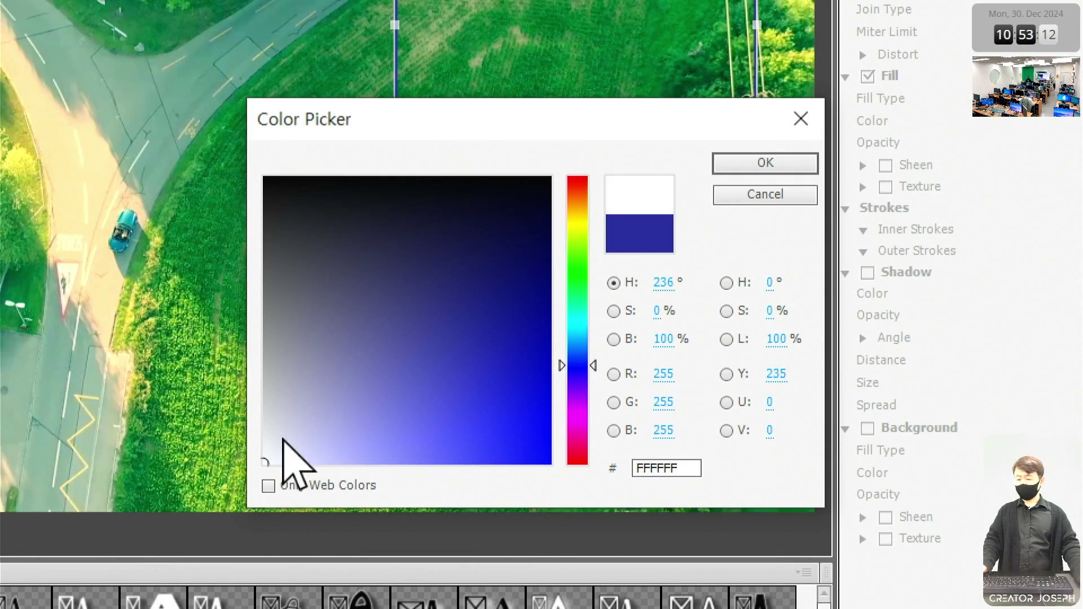
{"action": "left_click", "coordinate": [775, 160]}
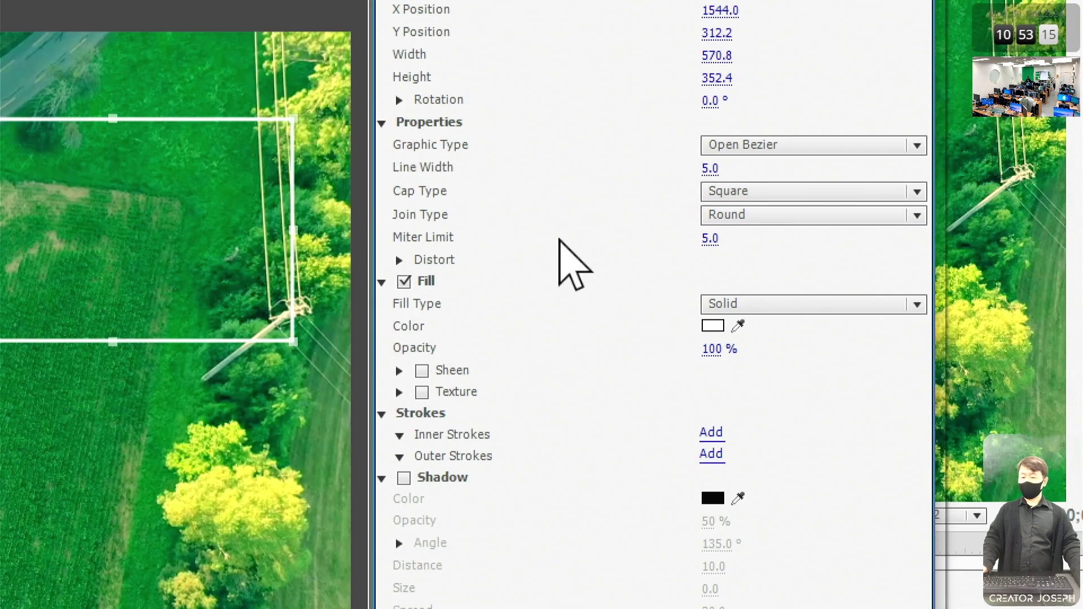
{"action": "left_click", "coordinate": [916, 145]}
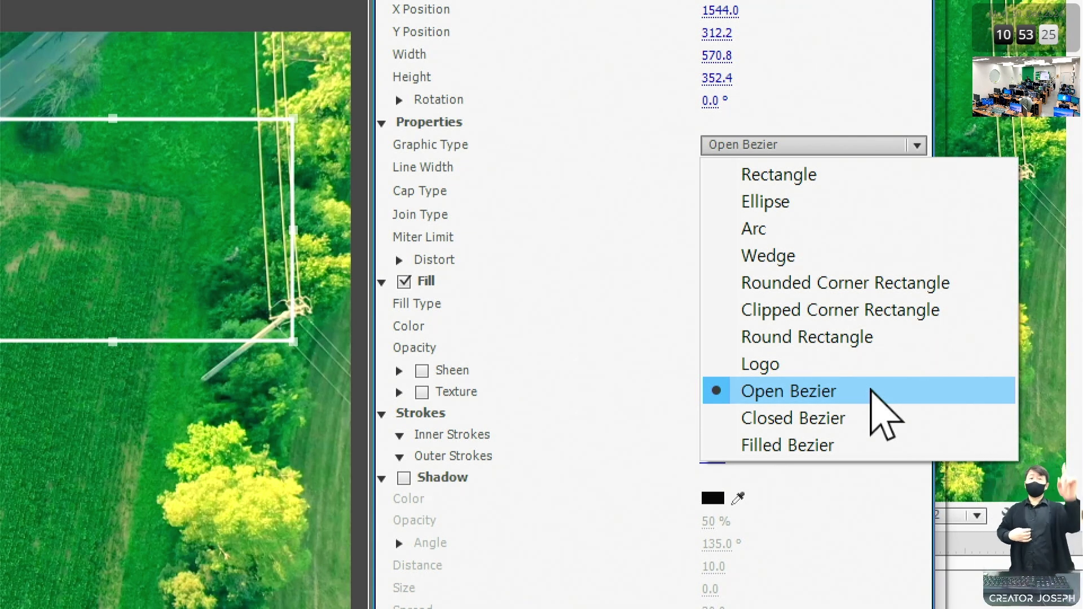
{"action": "left_click", "coordinate": [863, 176]}
{"action": "left_click", "coordinate": [918, 145]}
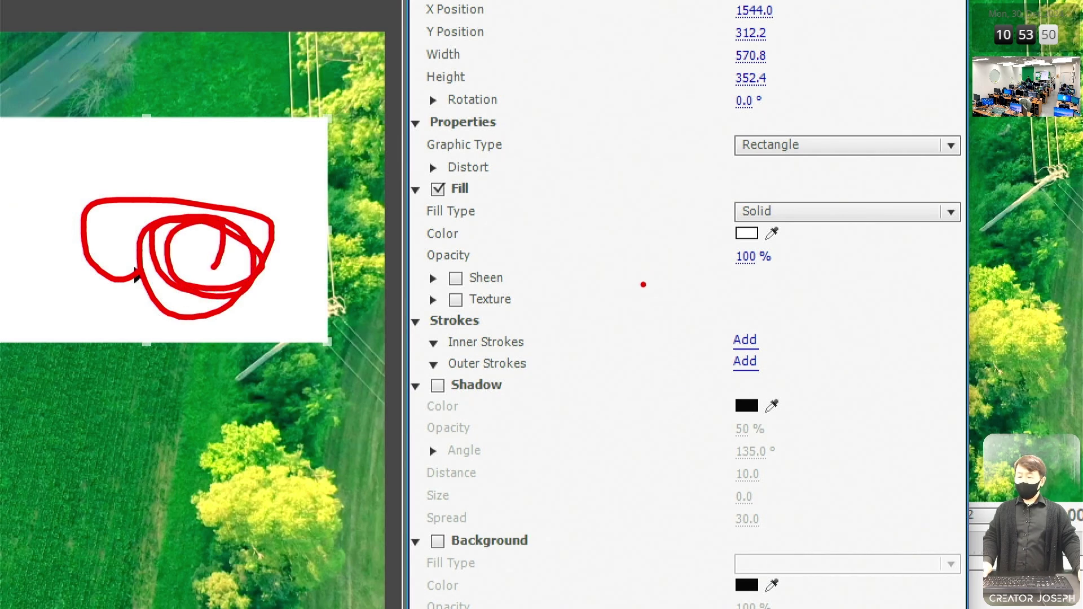
{"action": "key", "text": "Escape"}
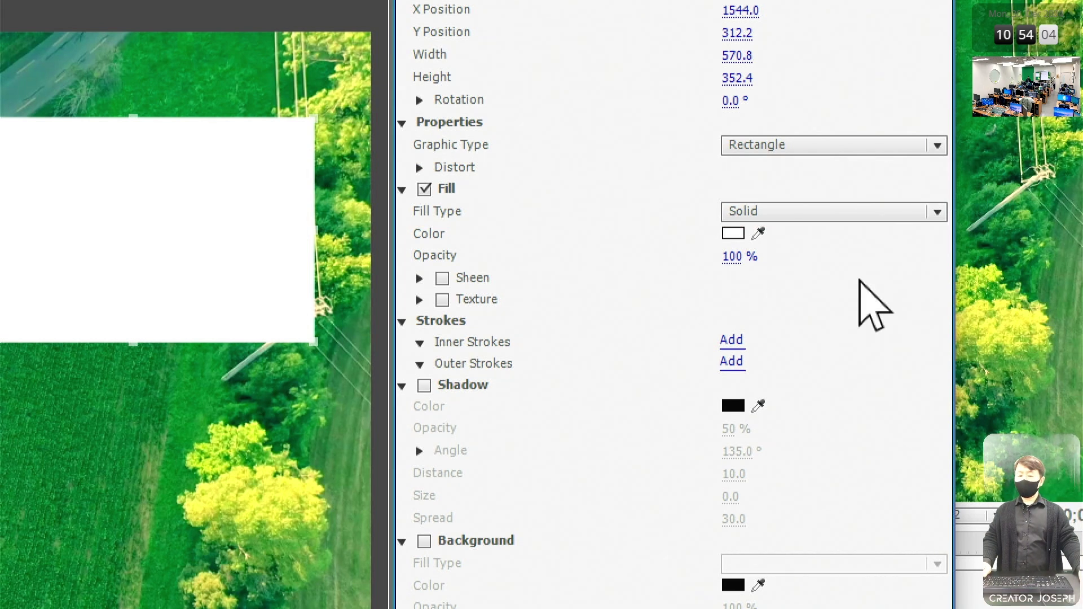
Step: Change the rectangle's fill type to Ghost, and test deselecting and reselecting the shape in the frame
{"action": "left_click", "coordinate": [927, 217]}
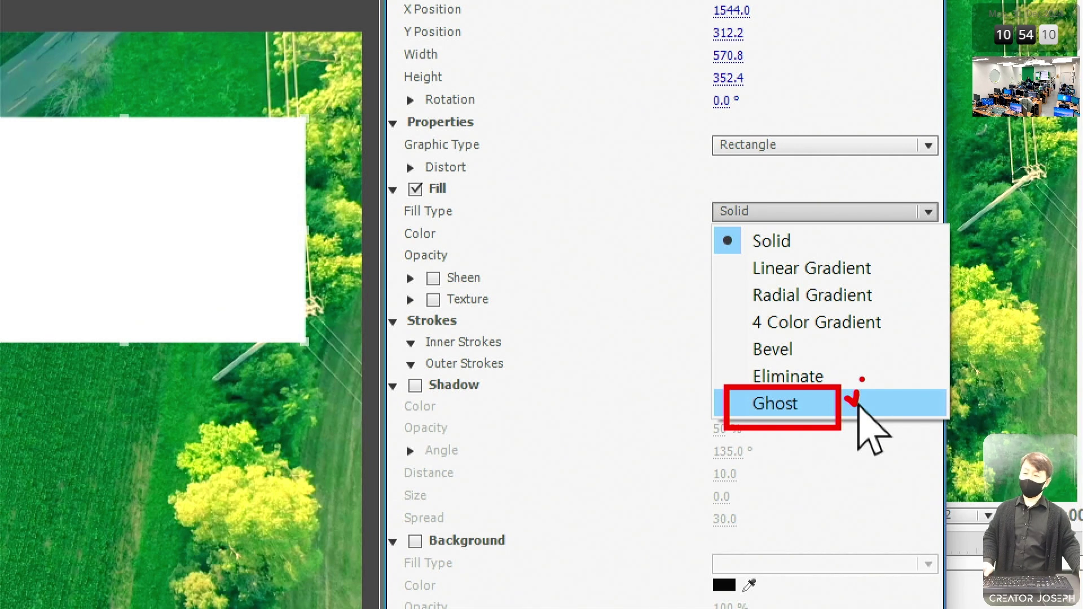
{"action": "key", "text": "Escape"}
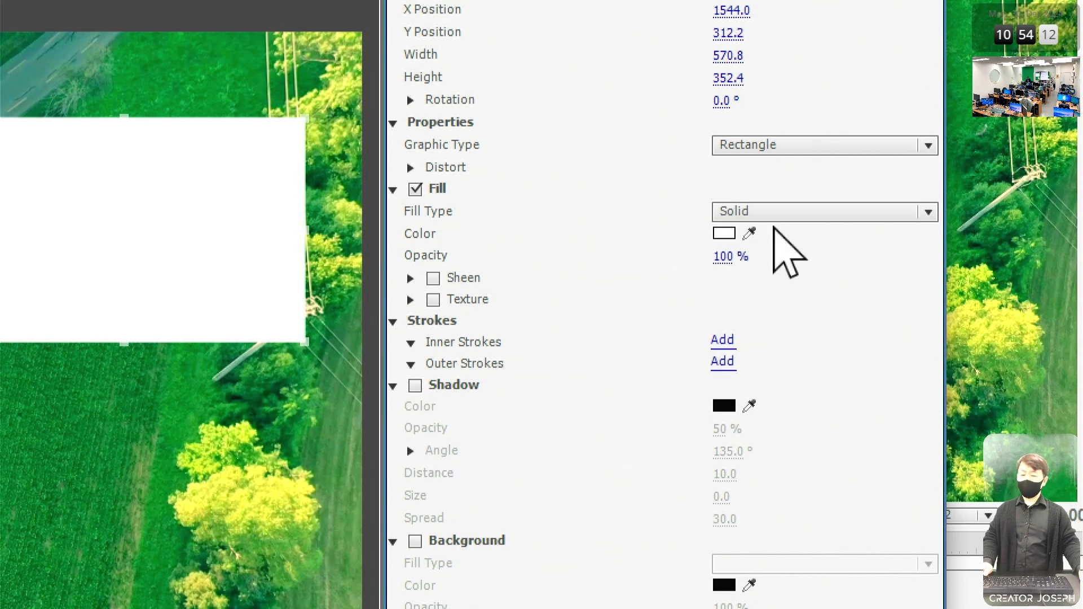
{"action": "left_click", "coordinate": [779, 215]}
{"action": "left_click", "coordinate": [790, 404]}
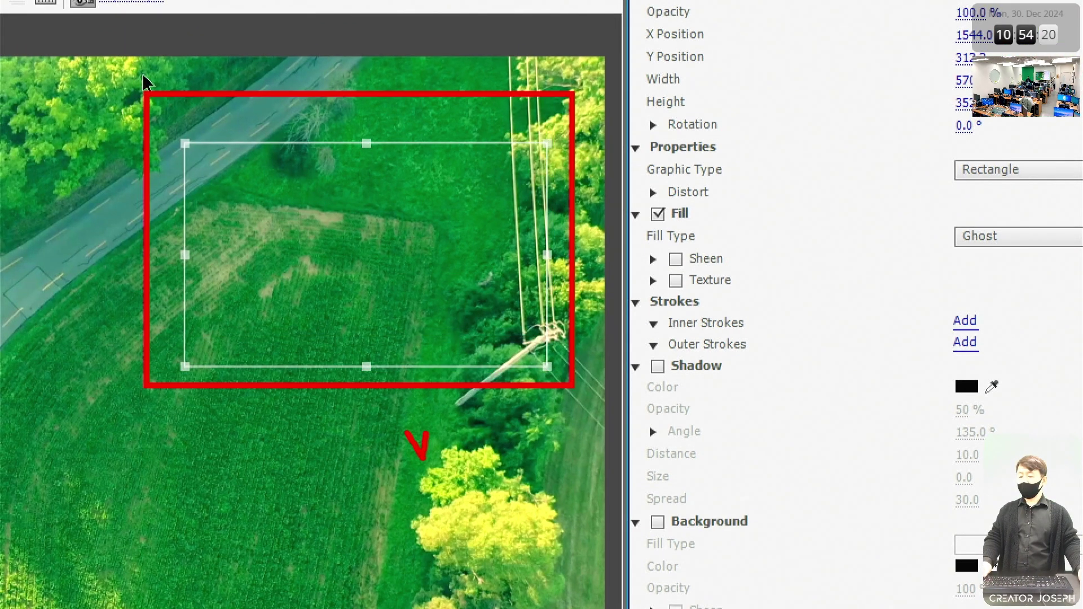
{"action": "left_click", "coordinate": [433, 467]}
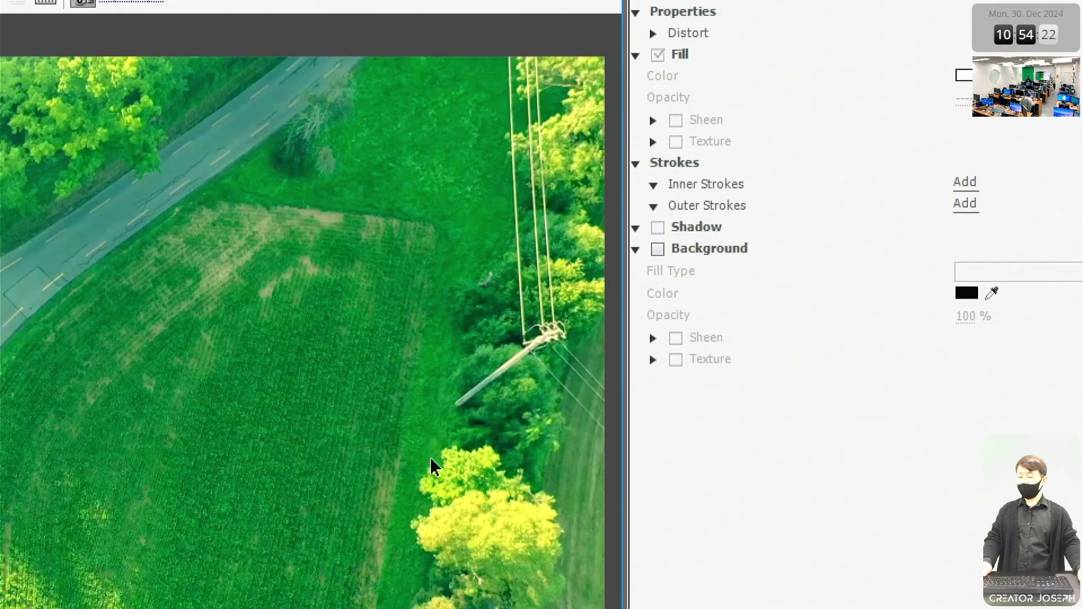
{"action": "left_click", "coordinate": [407, 324]}
{"action": "left_click", "coordinate": [381, 442]}
{"action": "left_click", "coordinate": [398, 349]}
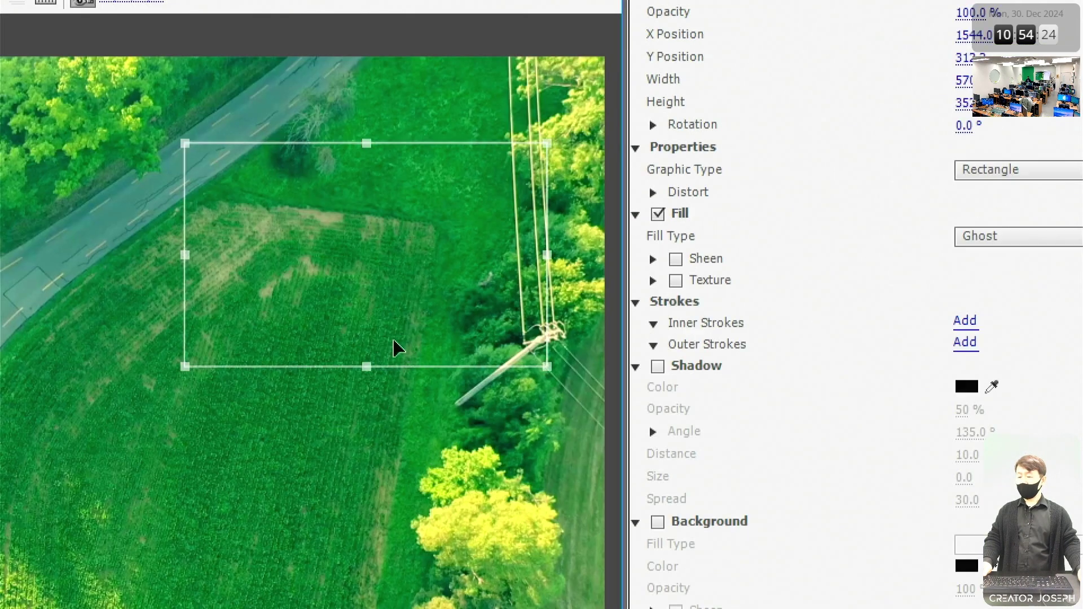
{"action": "left_click", "coordinate": [388, 459]}
{"action": "left_click", "coordinate": [423, 324]}
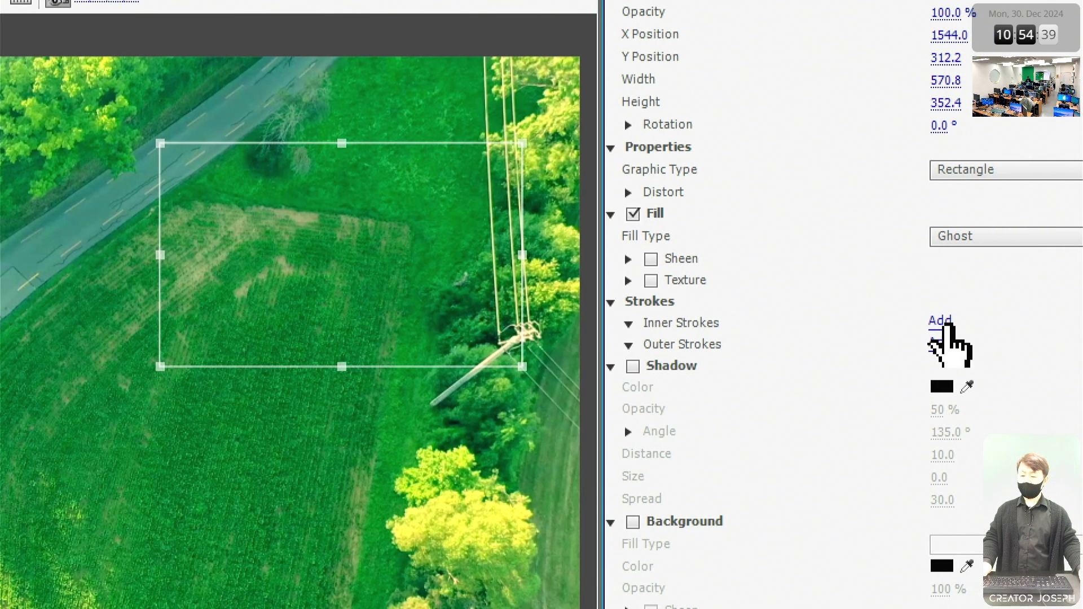
Step: Add an inner stroke to the ghost rectangle, replace it with an outer stroke, and set the stroke size to 60
{"action": "left_click", "coordinate": [965, 322]}
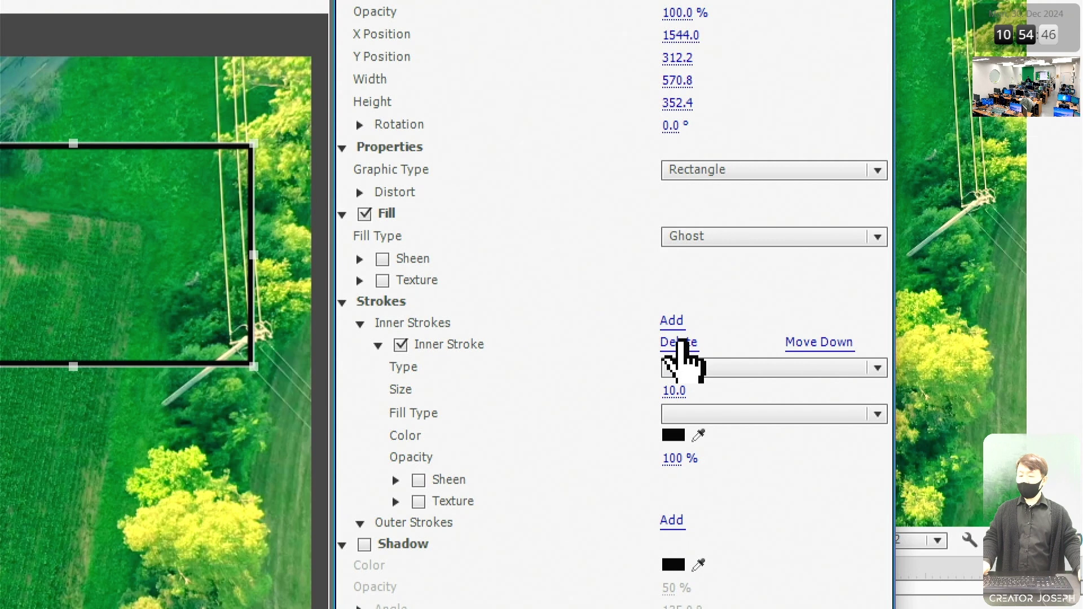
{"action": "left_click", "coordinate": [680, 343]}
{"action": "left_click", "coordinate": [678, 342]}
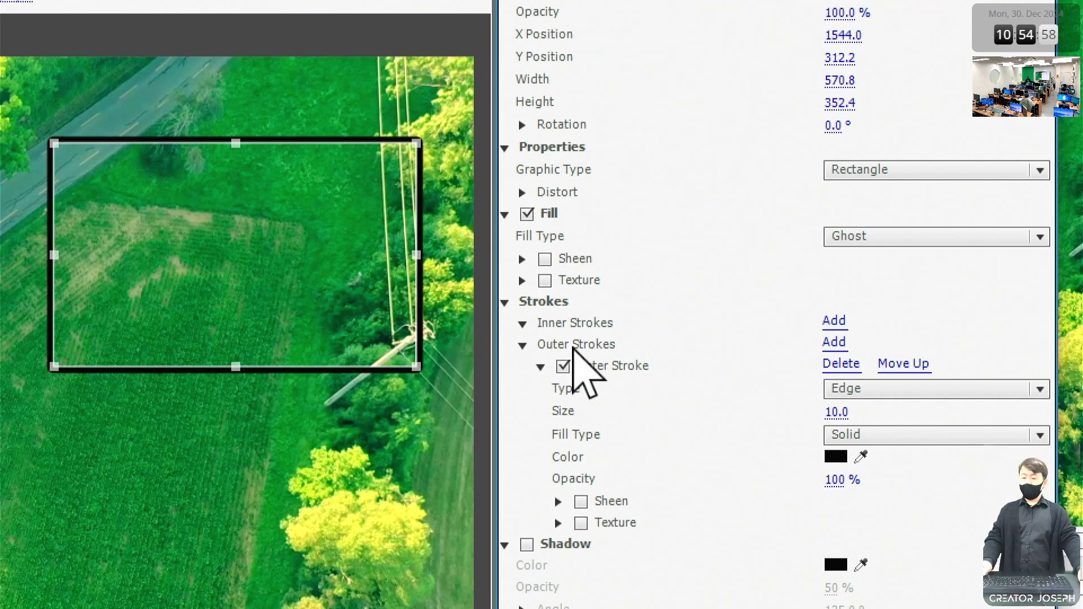
{"action": "left_click", "coordinate": [840, 412]}
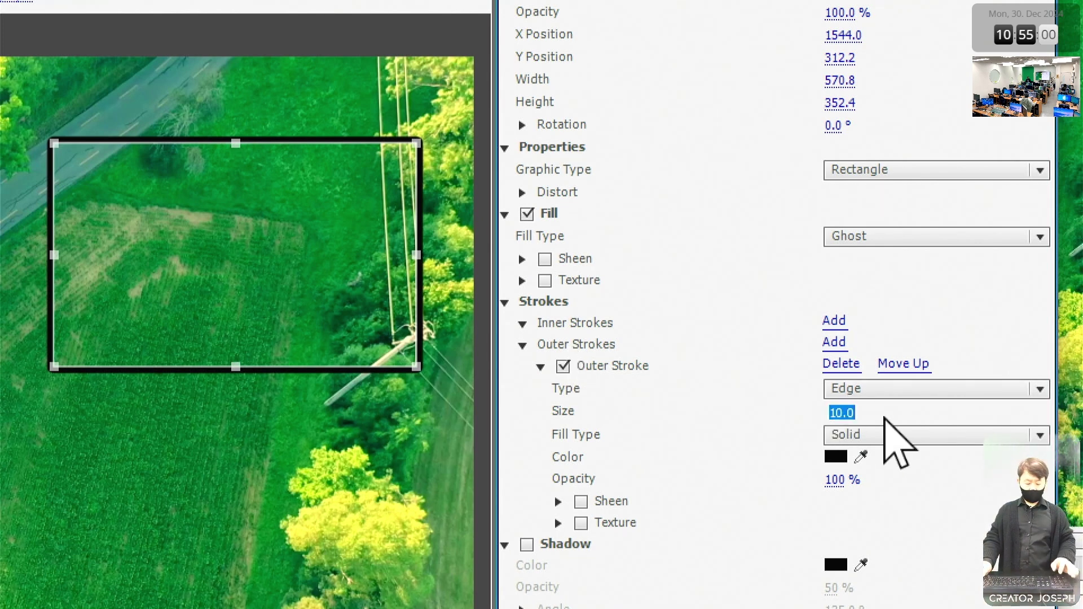
{"action": "type", "text": "60"}
{"action": "key", "text": "Return"}
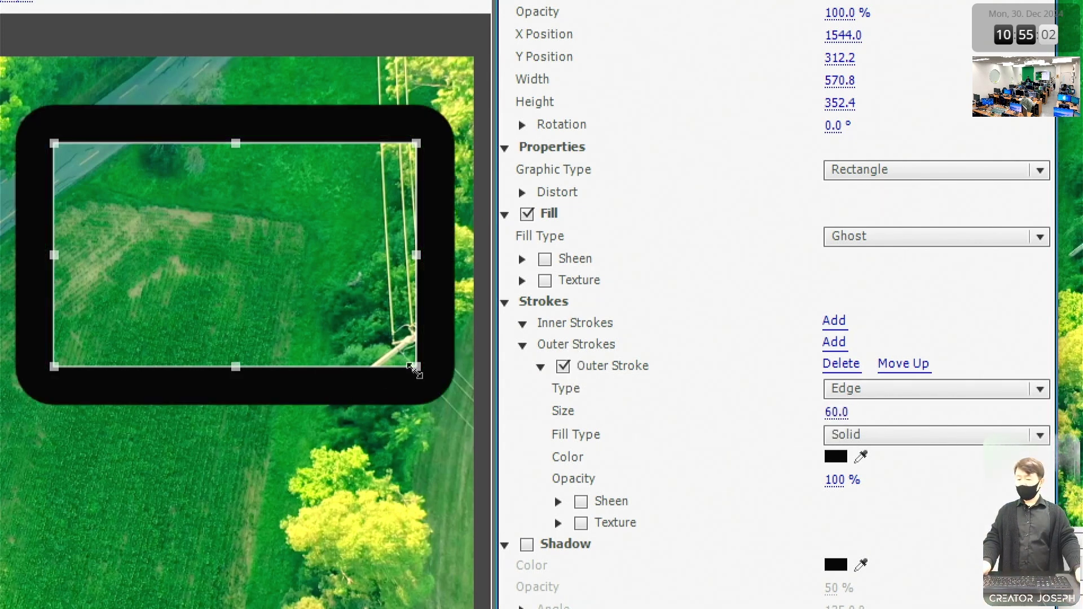
Step: Shrink the outlined rectangle to about 400 by 204 px and place a copy below it at about X 1533, Y 673
{"action": "left_click_drag", "start_coordinate": [416, 368], "coordinate": [309, 273]}
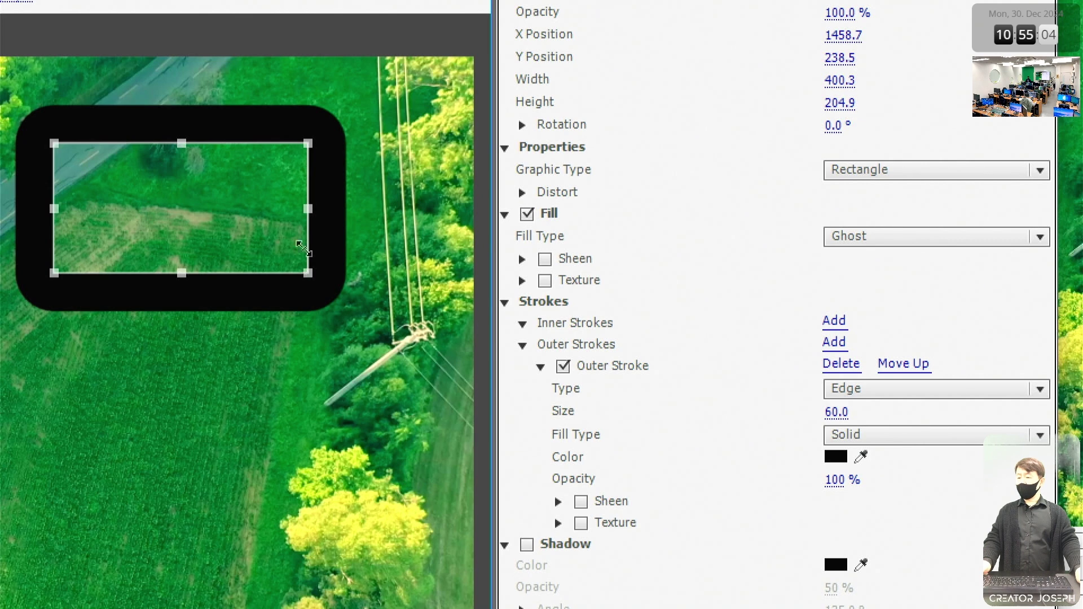
{"action": "mouse_move", "coordinate": [276, 124]}
{"action": "left_mouse_down"}
{"action": "mouse_move", "coordinate": [326, 136]}
{"action": "mouse_move", "coordinate": [310, 442]}
{"action": "mouse_move", "coordinate": [316, 402]}
{"action": "left_mouse_up"}
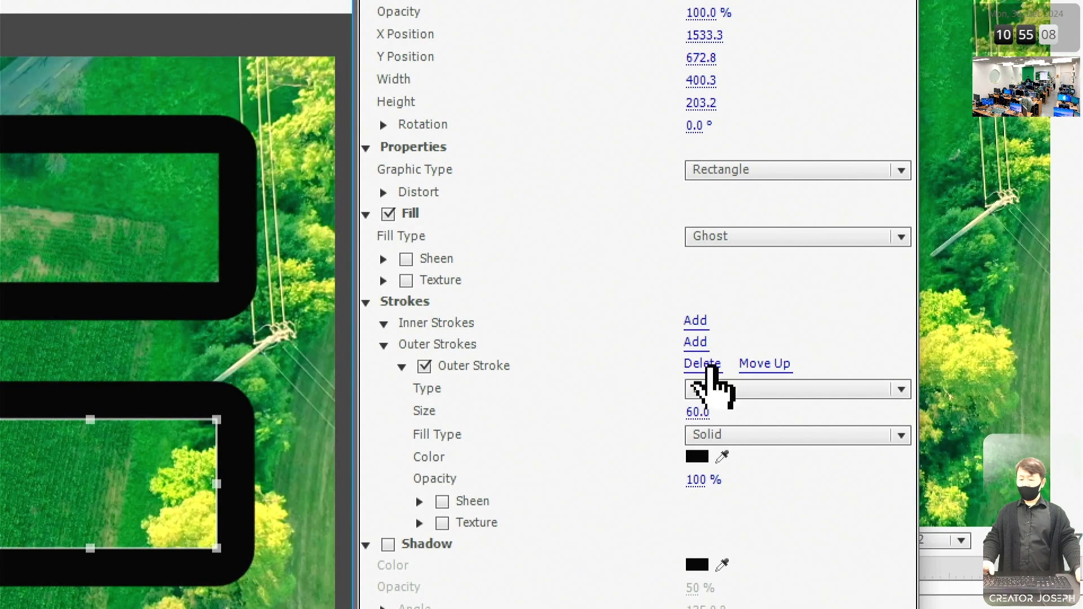
Step: Replace the lower copy's outer stroke with an inner stroke of size 60
{"action": "left_click", "coordinate": [702, 364]}
{"action": "left_click", "coordinate": [699, 321]}
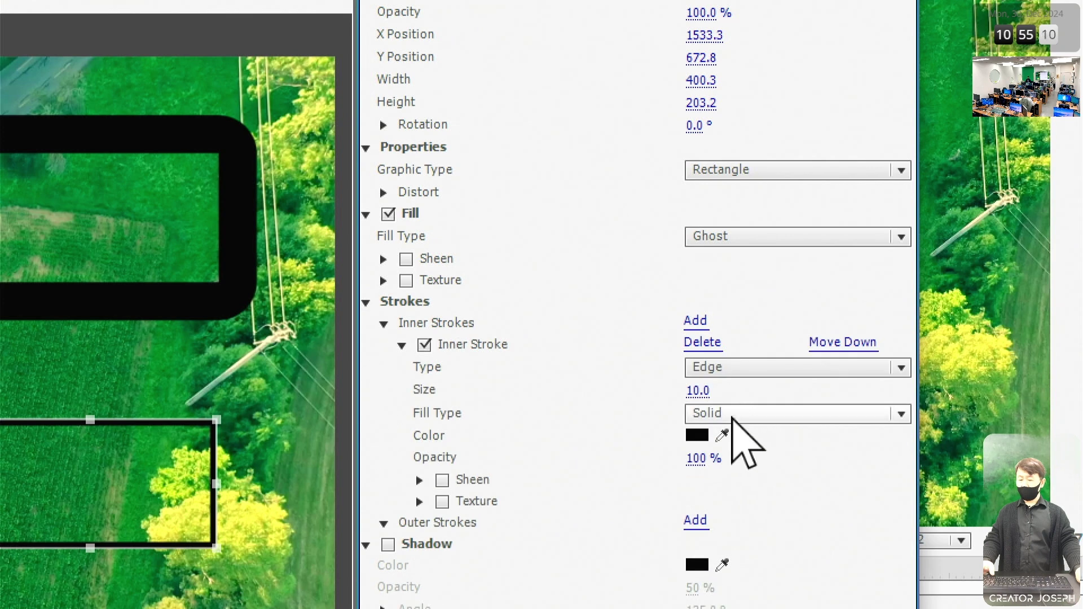
{"action": "left_click", "coordinate": [703, 389]}
{"action": "type", "text": "60"}
{"action": "key", "text": "Return"}
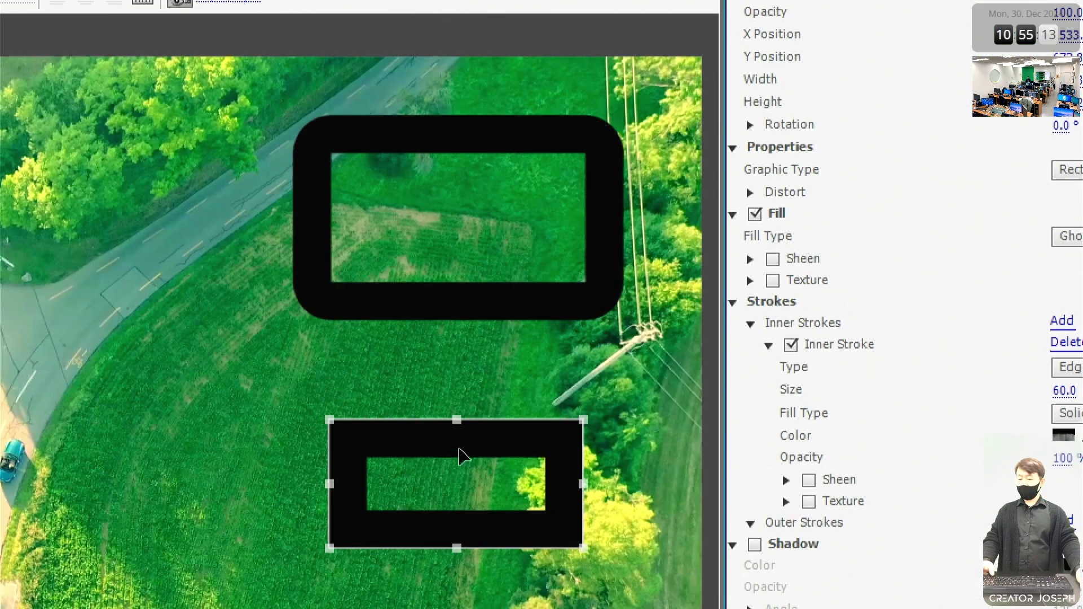
Step: Rearrange the two outlined rectangles so the inner-stroke one sits above the outer-stroke one, and collapse the upper one's inner stroke settings
{"action": "left_click_drag", "start_coordinate": [462, 456], "coordinate": [467, 406]}
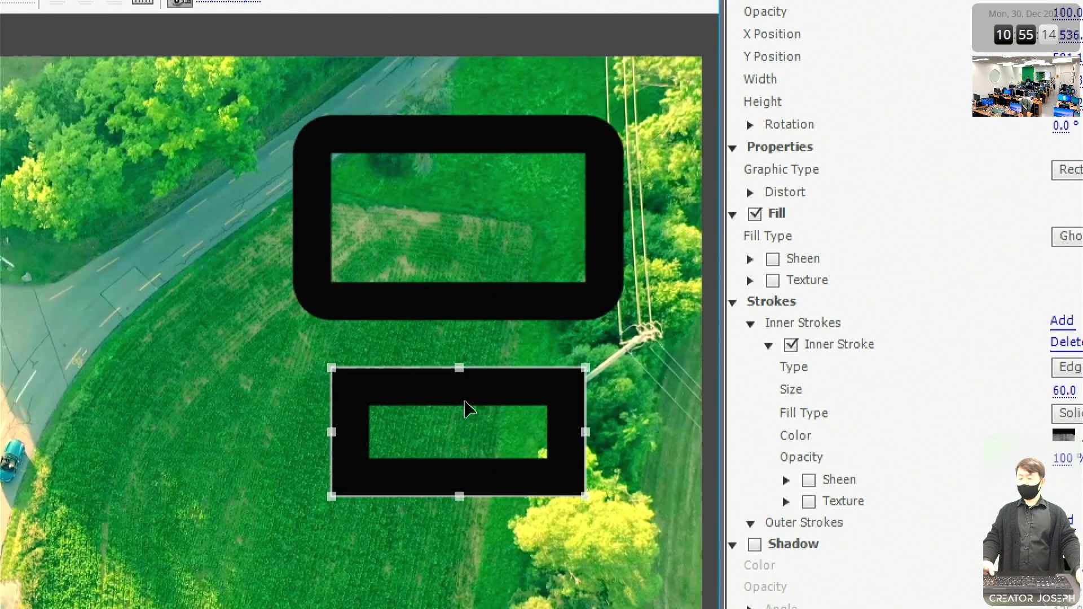
{"action": "left_click", "coordinate": [479, 582]}
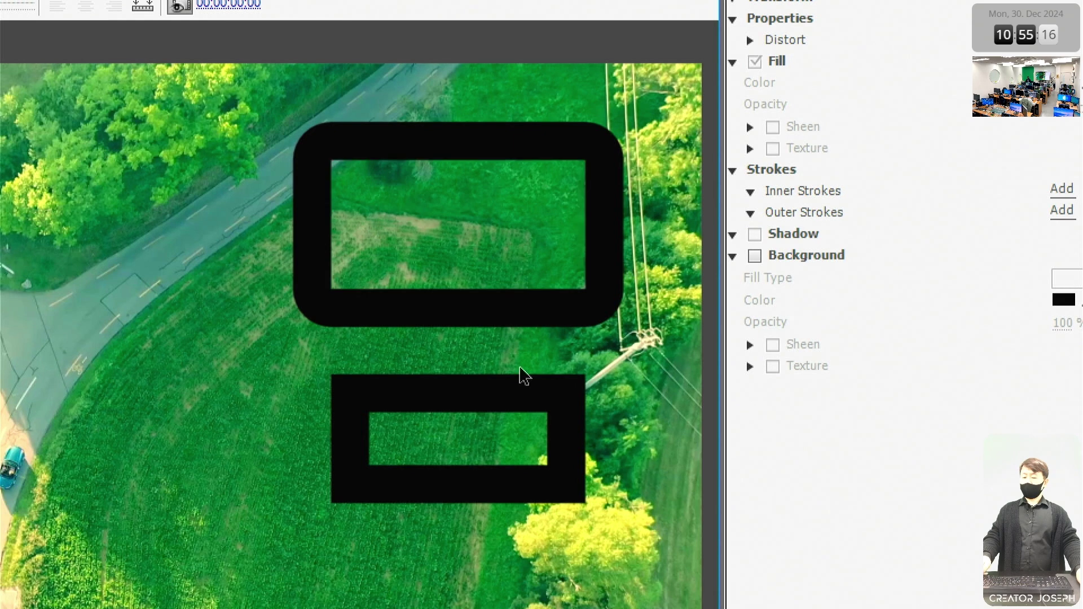
{"action": "left_click_drag", "start_coordinate": [496, 256], "coordinate": [276, 342]}
{"action": "left_click_drag", "start_coordinate": [472, 426], "coordinate": [458, 158]}
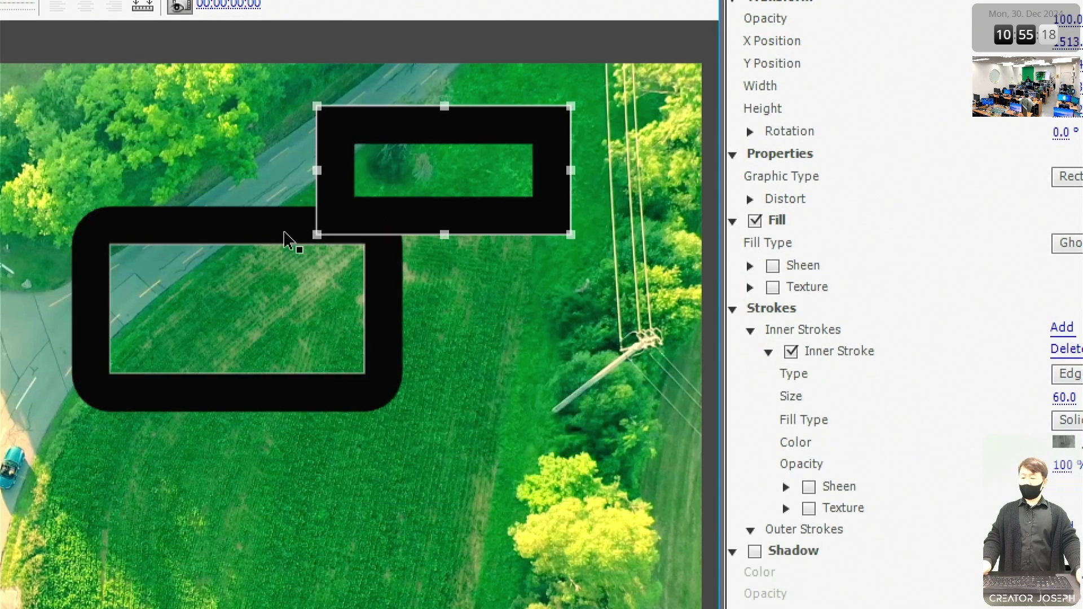
{"action": "mouse_move", "coordinate": [258, 236]}
{"action": "left_mouse_down"}
{"action": "mouse_move", "coordinate": [493, 345]}
{"action": "mouse_move", "coordinate": [463, 333]}
{"action": "left_mouse_up"}
{"action": "left_click", "coordinate": [624, 290]}
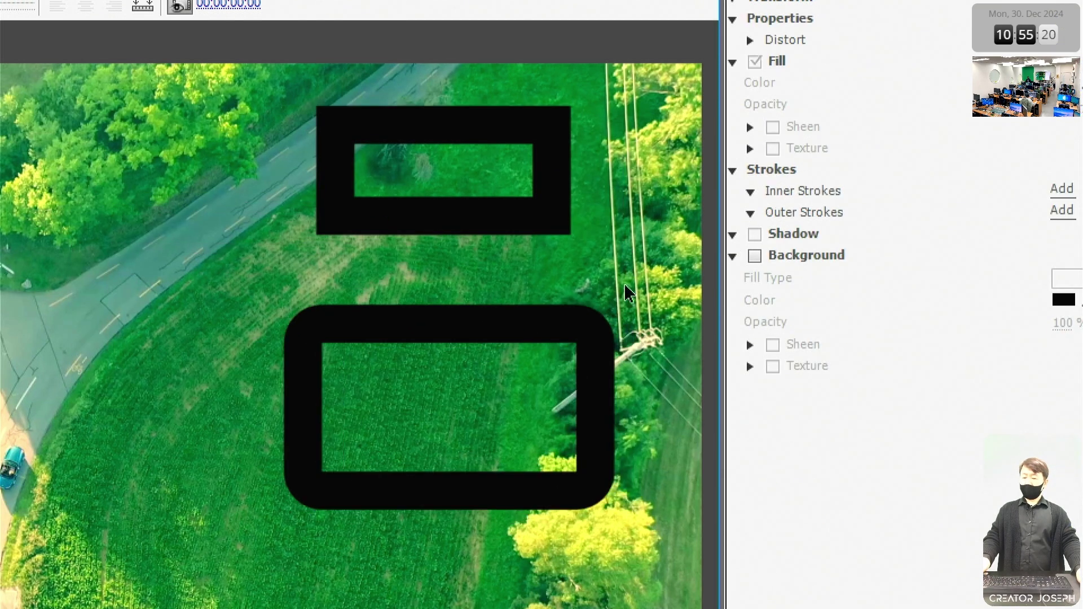
{"action": "left_click", "coordinate": [511, 219]}
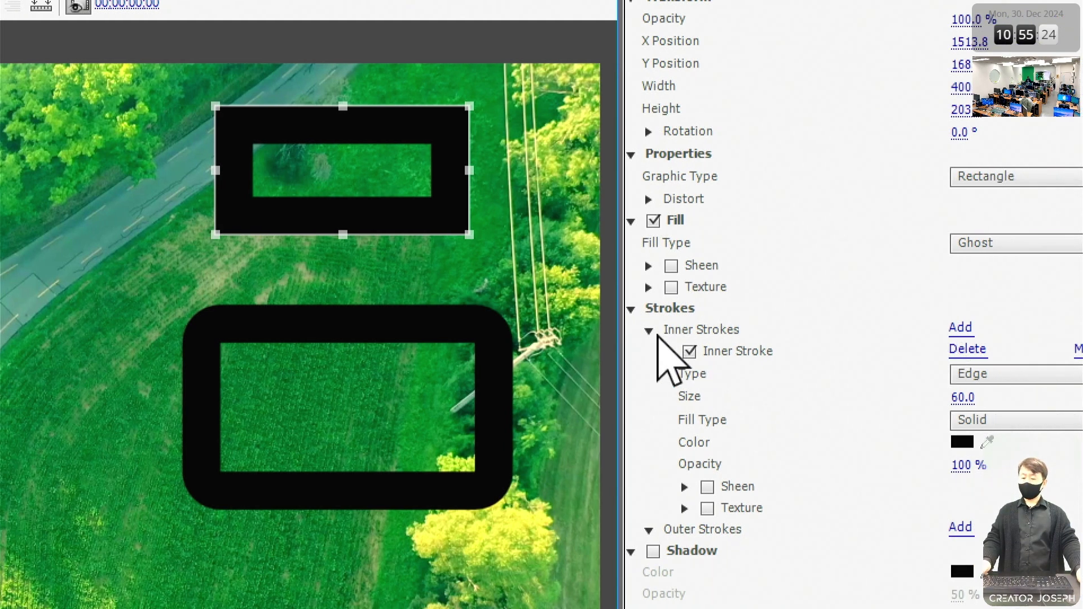
{"action": "left_click", "coordinate": [649, 332]}
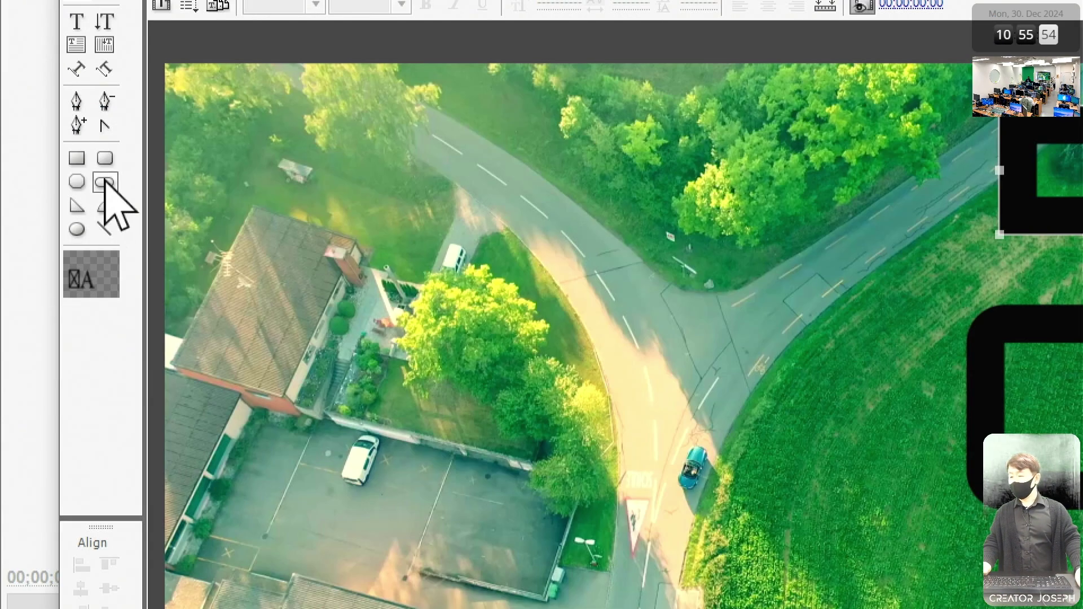
Step: Draw a large rounded corner rectangle over the road junction
{"action": "left_click", "coordinate": [106, 161]}
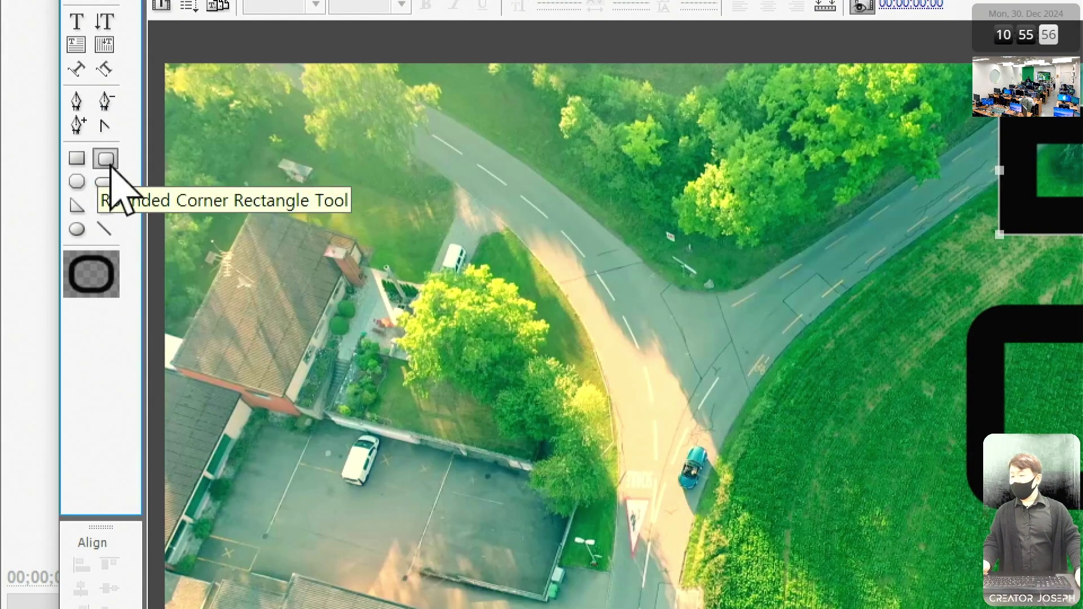
{"action": "left_click_drag", "start_coordinate": [442, 189], "coordinate": [851, 583]}
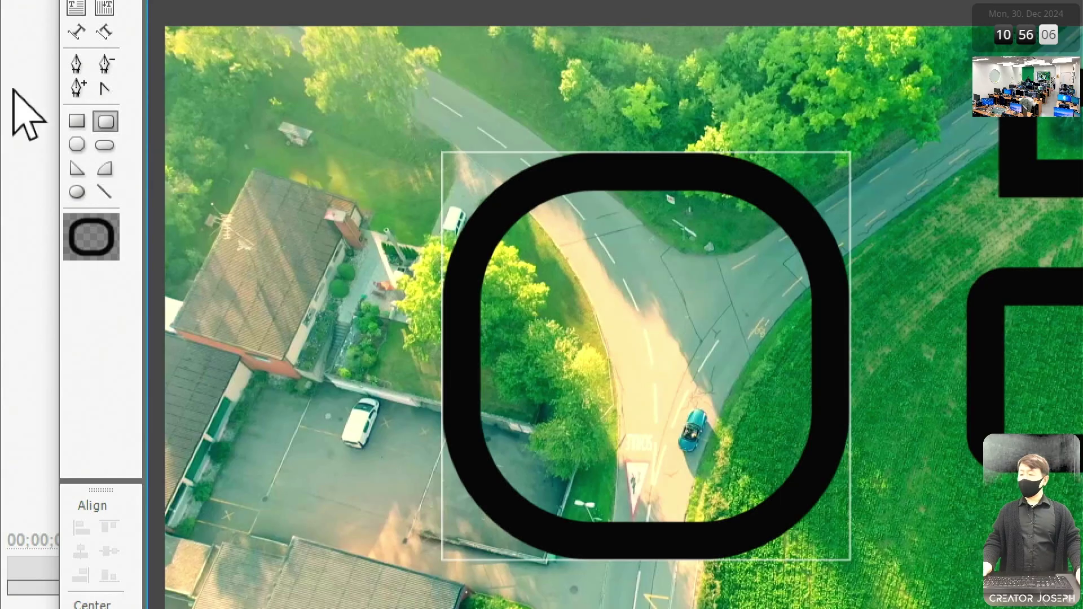
Step: Draw a rectangle about 418 by 236 px below the outlined ones, and replace its inner stroke with an outer stroke of size 26
{"action": "left_click", "coordinate": [77, 120]}
{"action": "left_click_drag", "start_coordinate": [516, 370], "coordinate": [780, 520]}
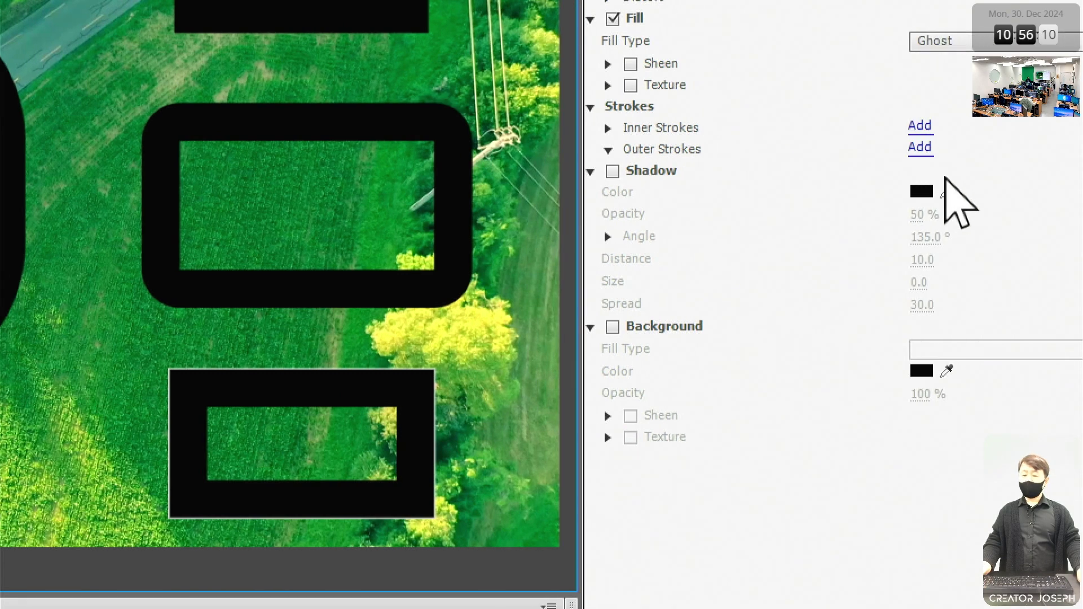
{"action": "left_click", "coordinate": [921, 127]}
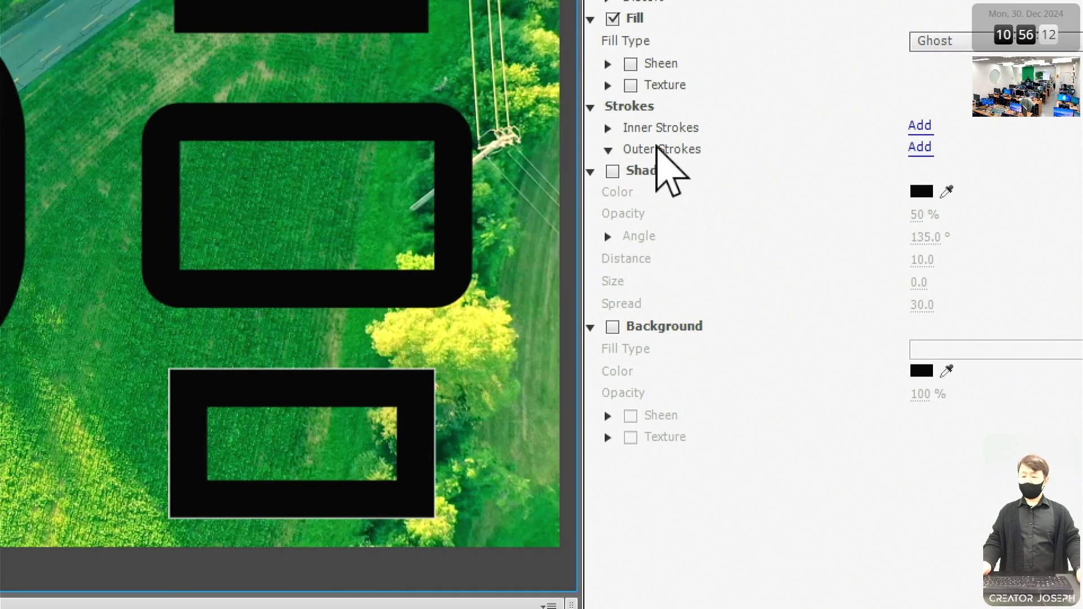
{"action": "left_click", "coordinate": [917, 148]}
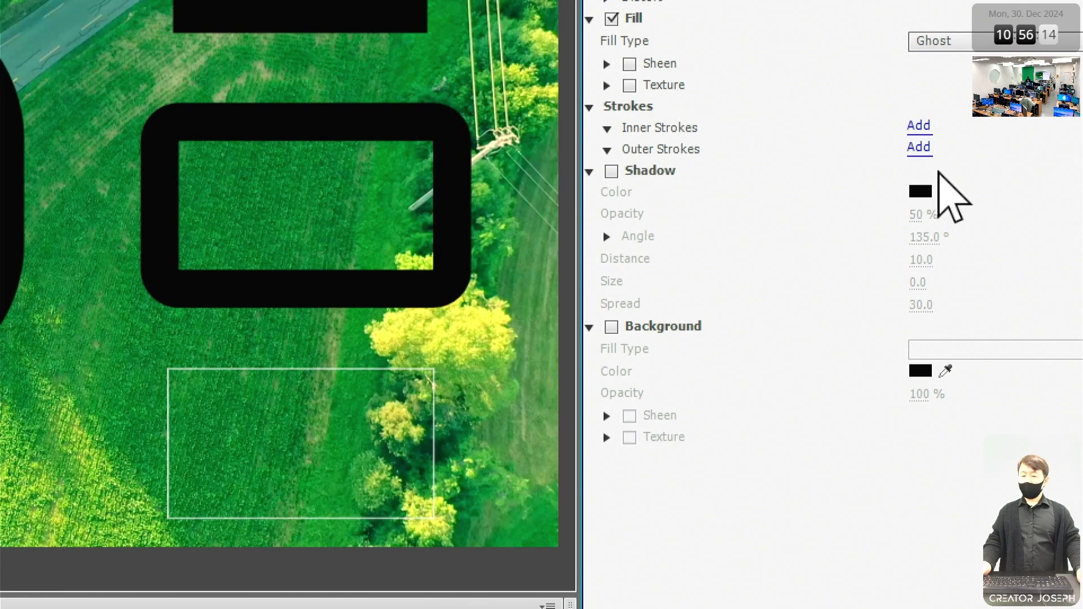
{"action": "left_click", "coordinate": [920, 147]}
{"action": "mouse_move", "coordinate": [921, 217]}
{"action": "left_mouse_down"}
{"action": "mouse_move", "coordinate": [941, 217]}
{"action": "mouse_move", "coordinate": [919, 217]}
{"action": "left_mouse_up"}
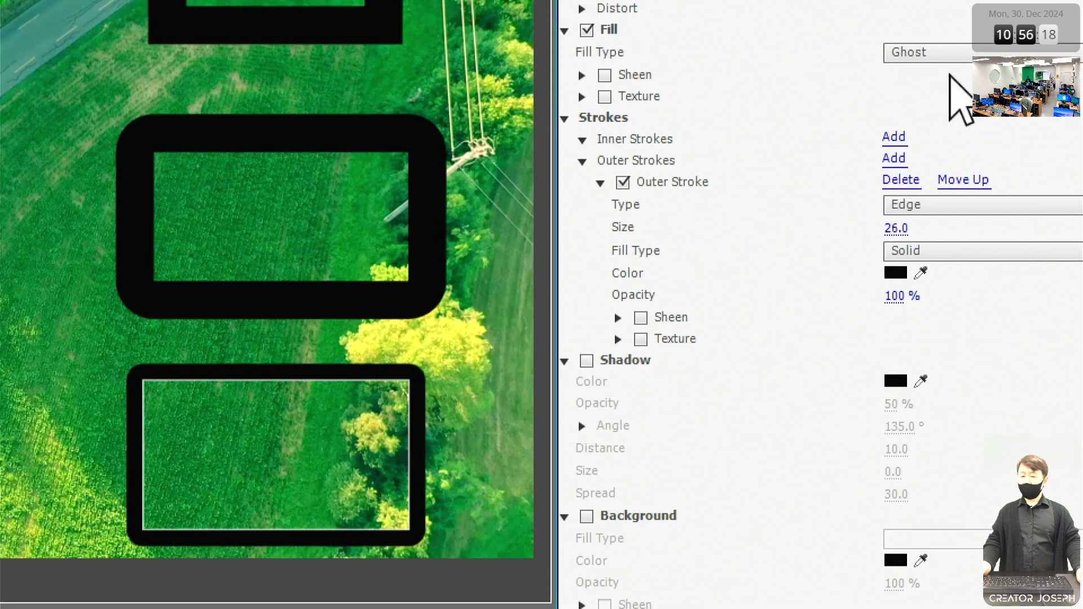
Step: Set the new rectangle's fill type to Solid and its outer stroke color to white (FFFFFF)
{"action": "left_click", "coordinate": [959, 41]}
{"action": "left_click", "coordinate": [947, 102]}
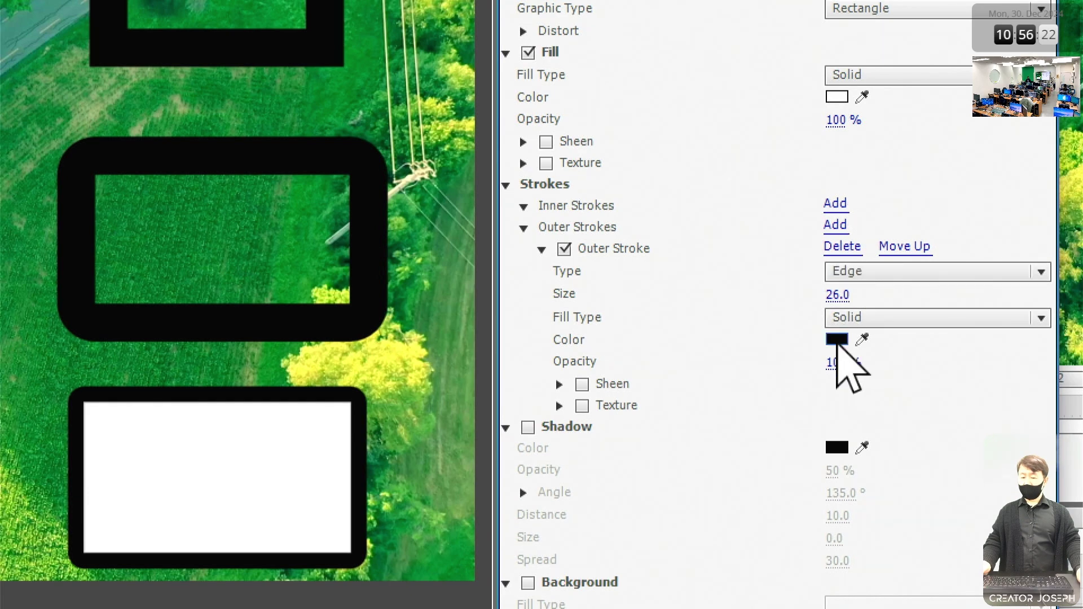
{"action": "left_click", "coordinate": [837, 340]}
{"action": "left_click_drag", "start_coordinate": [185, 342], "coordinate": [0, 496]}
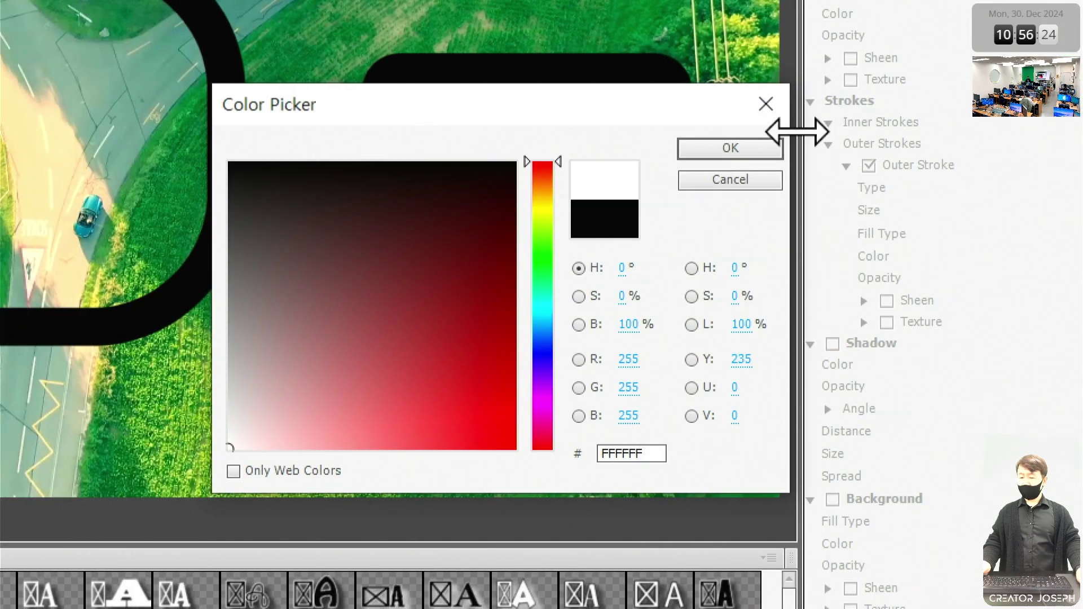
{"action": "left_click", "coordinate": [567, 148]}
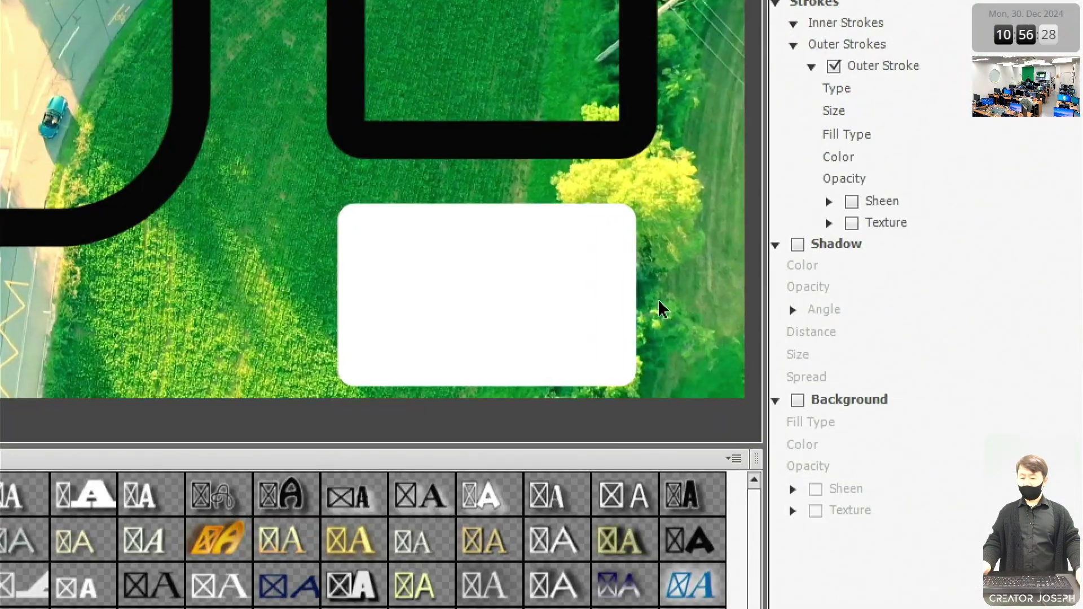
Step: Move the white rectangle and the middle outlined rectangle slightly upward, and delete the large rounded rectangle over the road
{"action": "left_click", "coordinate": [935, 449]}
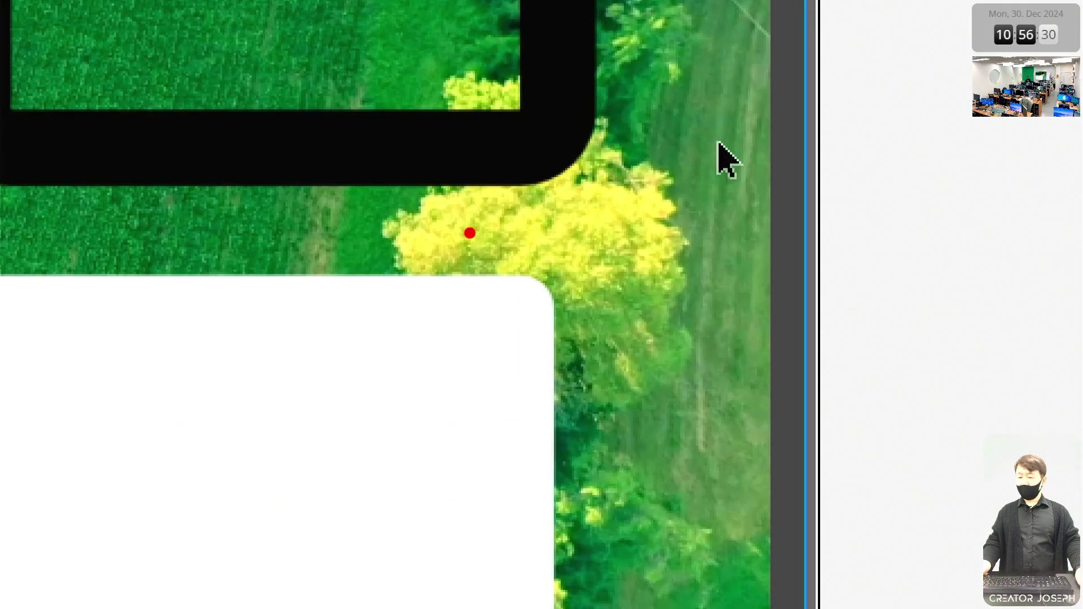
{"action": "left_click_drag", "start_coordinate": [470, 233], "coordinate": [626, 357]}
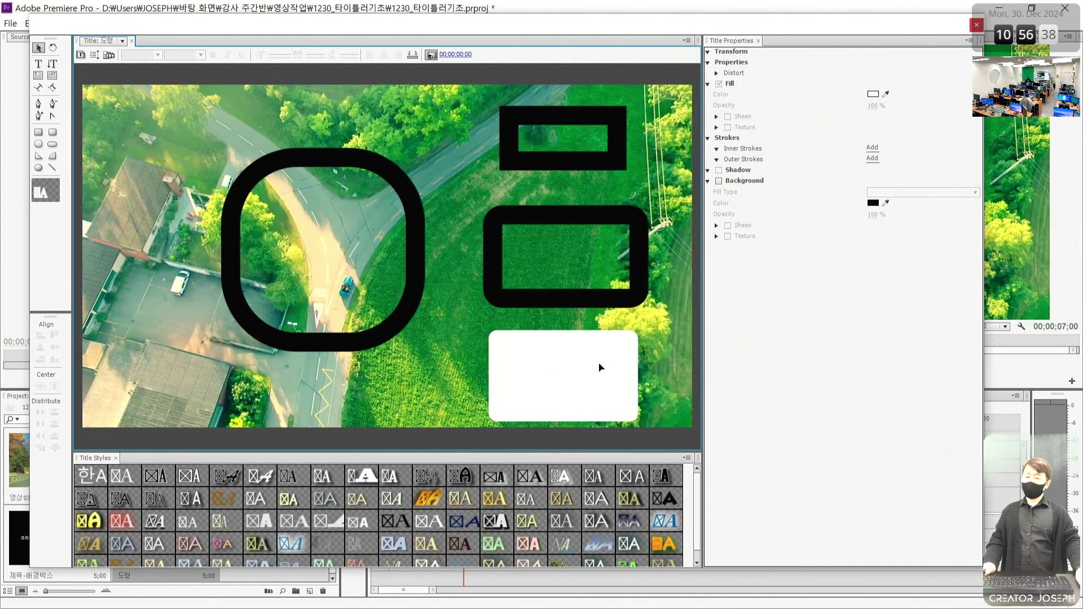
{"action": "left_click_drag", "start_coordinate": [601, 368], "coordinate": [601, 361]}
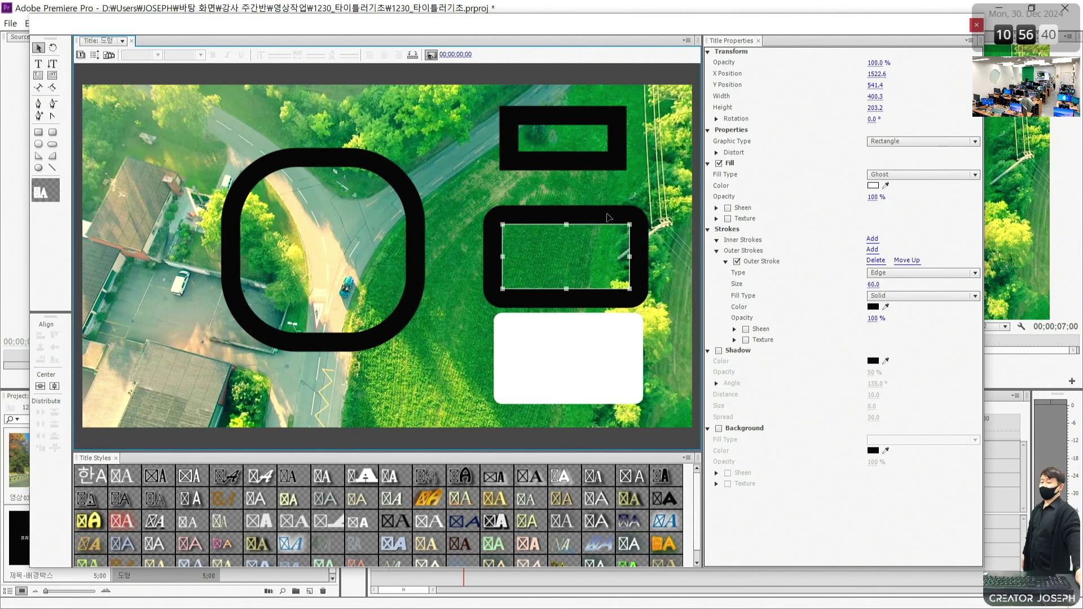
{"action": "left_click", "coordinate": [608, 206]}
{"action": "left_click", "coordinate": [644, 175]}
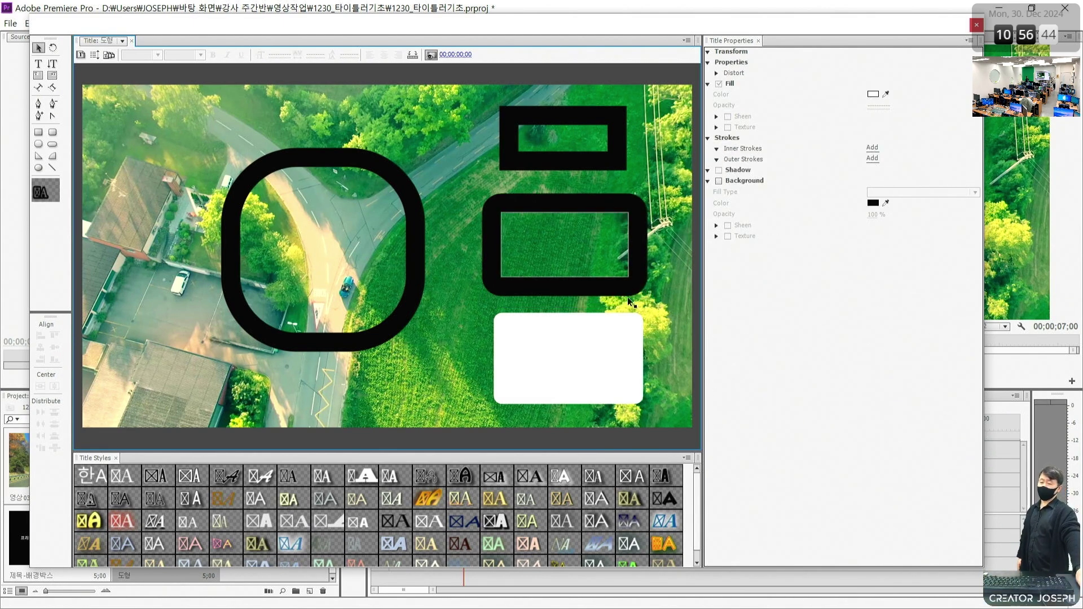
{"action": "left_click", "coordinate": [424, 211]}
{"action": "key", "text": "Delete"}
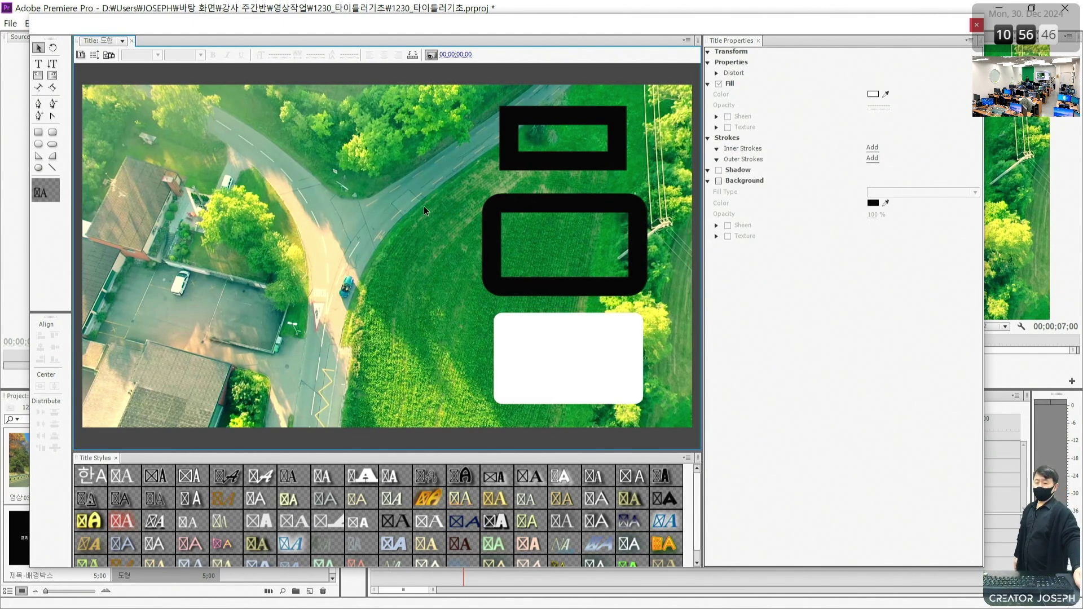
Step: Apply the first title style (한A) to the white rectangle, and add the text 테두리 글자 near the house
{"action": "left_click", "coordinate": [566, 368]}
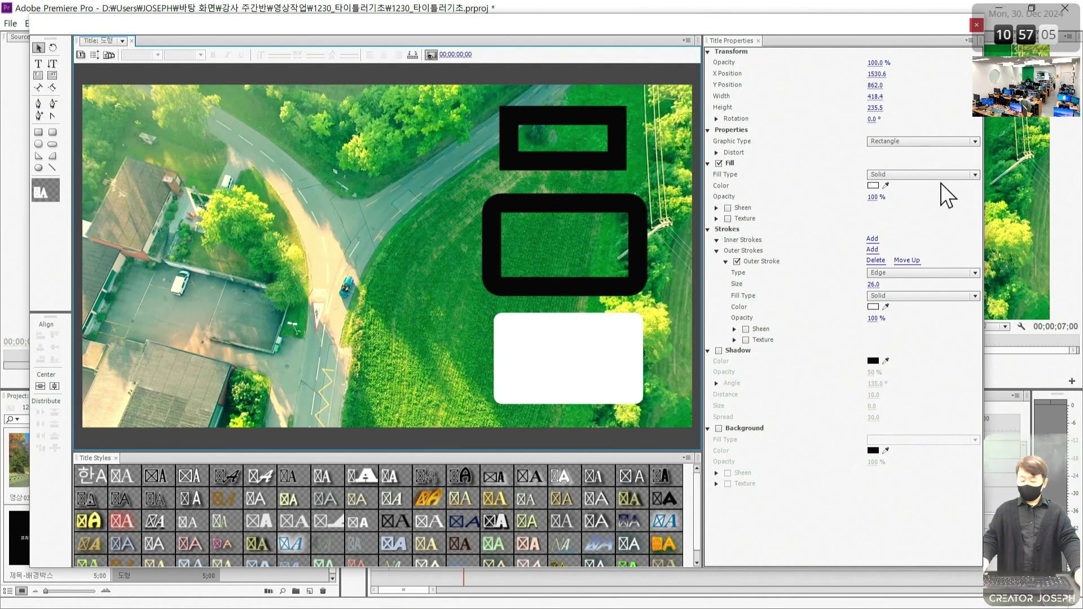
{"action": "left_click", "coordinate": [38, 64]}
{"action": "left_click", "coordinate": [91, 476]}
{"action": "left_click", "coordinate": [166, 246]}
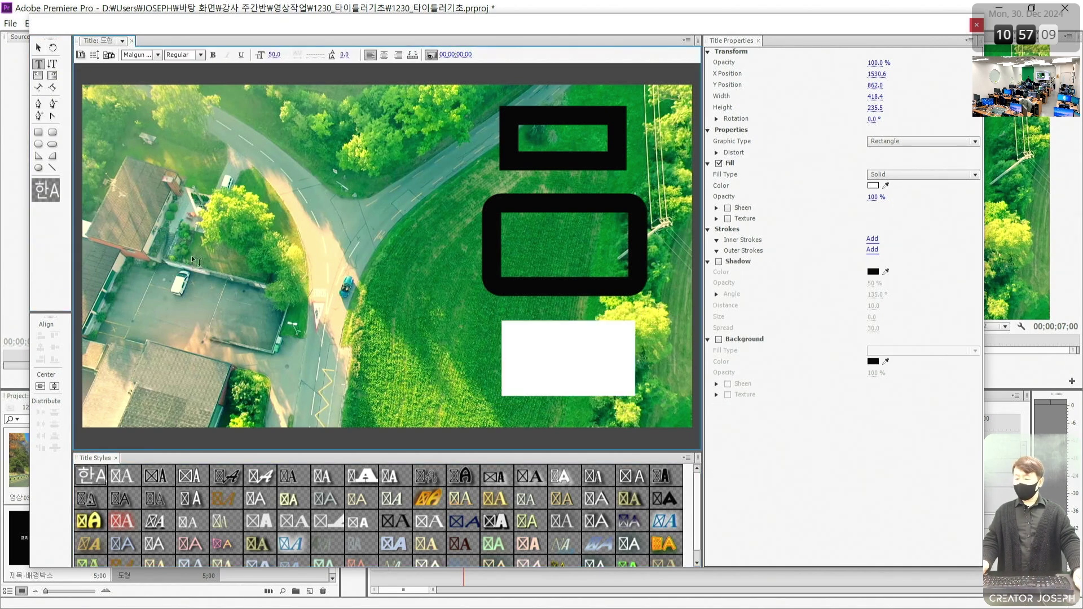
{"action": "type", "text": "테두리 글자"}
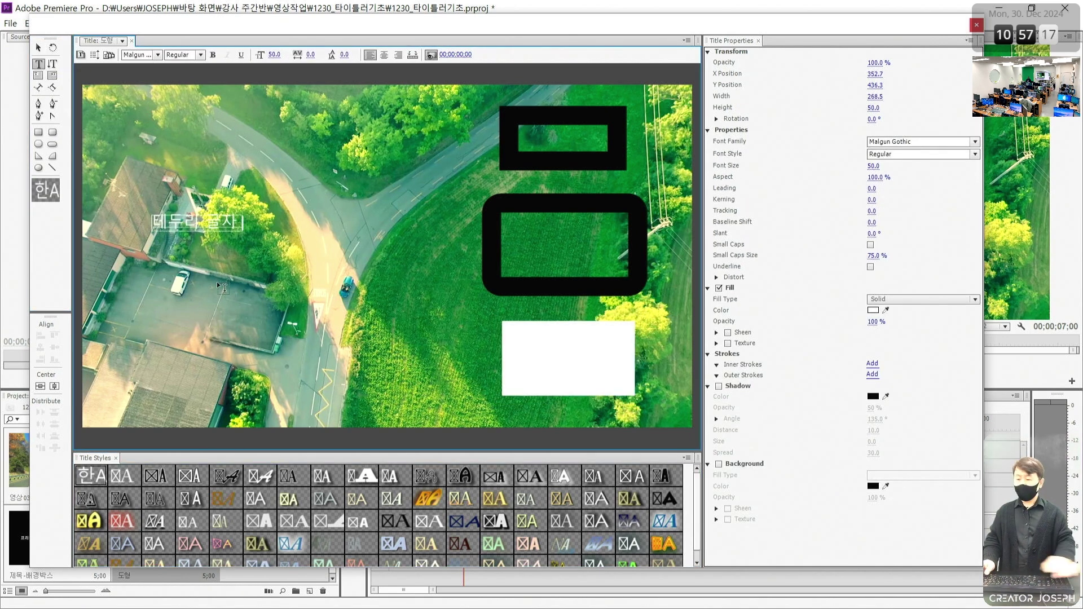
Step: Make the 테두리 글자 text Bold, enlarge it to font size 198.8, and place it at about X 683, Y 221
{"action": "left_click", "coordinate": [39, 51]}
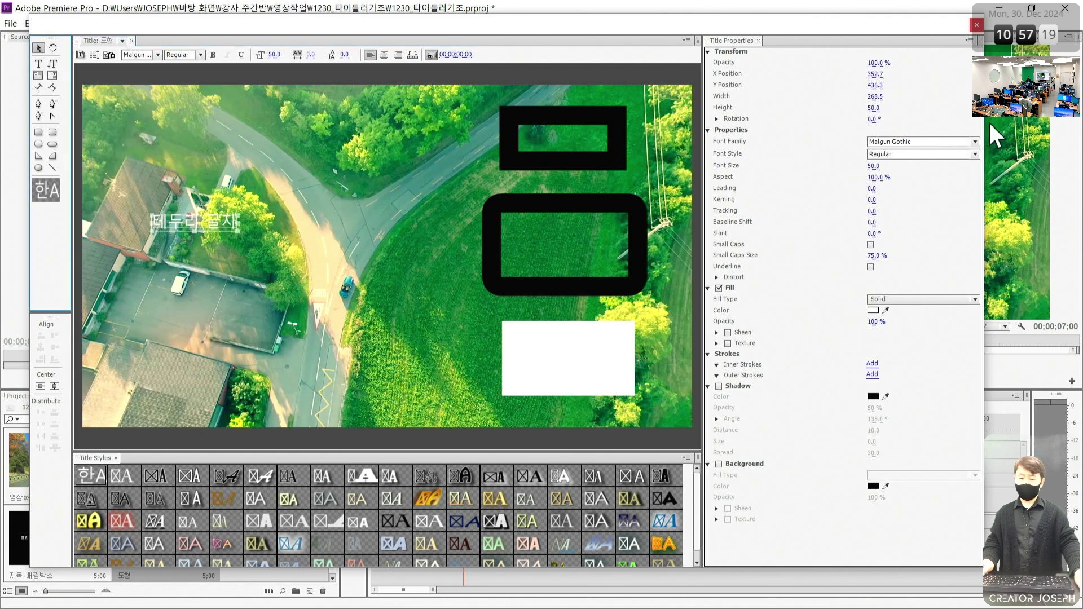
{"action": "left_click", "coordinate": [974, 154]}
{"action": "left_click", "coordinate": [887, 169]}
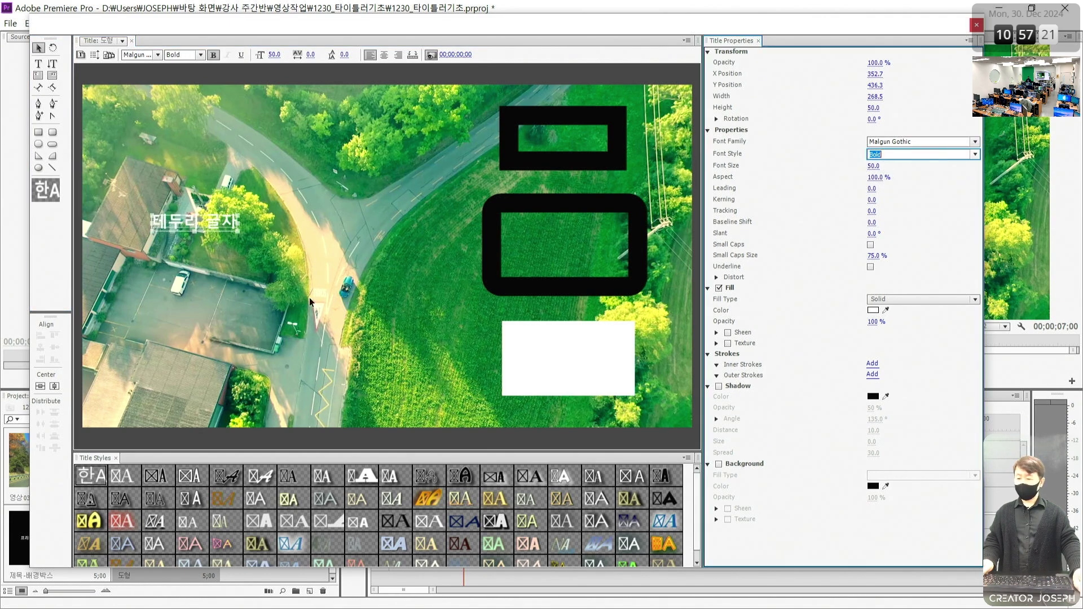
{"action": "left_click_drag", "start_coordinate": [239, 231], "coordinate": [490, 278]}
{"action": "left_click_drag", "start_coordinate": [415, 250], "coordinate": [394, 160]}
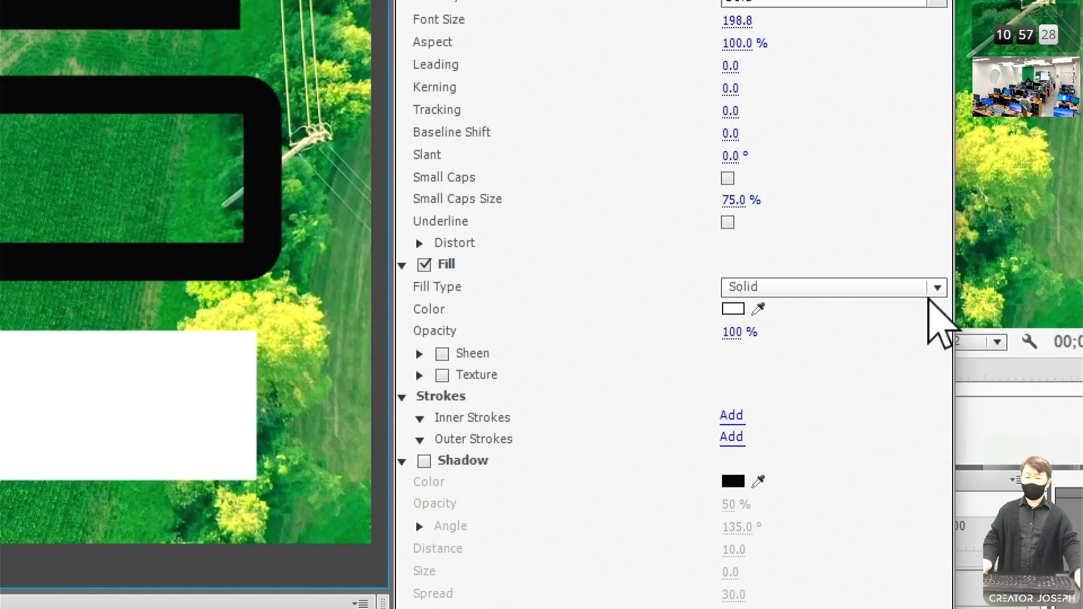
Step: Set the text's fill type to Ghost and add a white (FFFFFF) outer stroke
{"action": "left_click", "coordinate": [973, 300]}
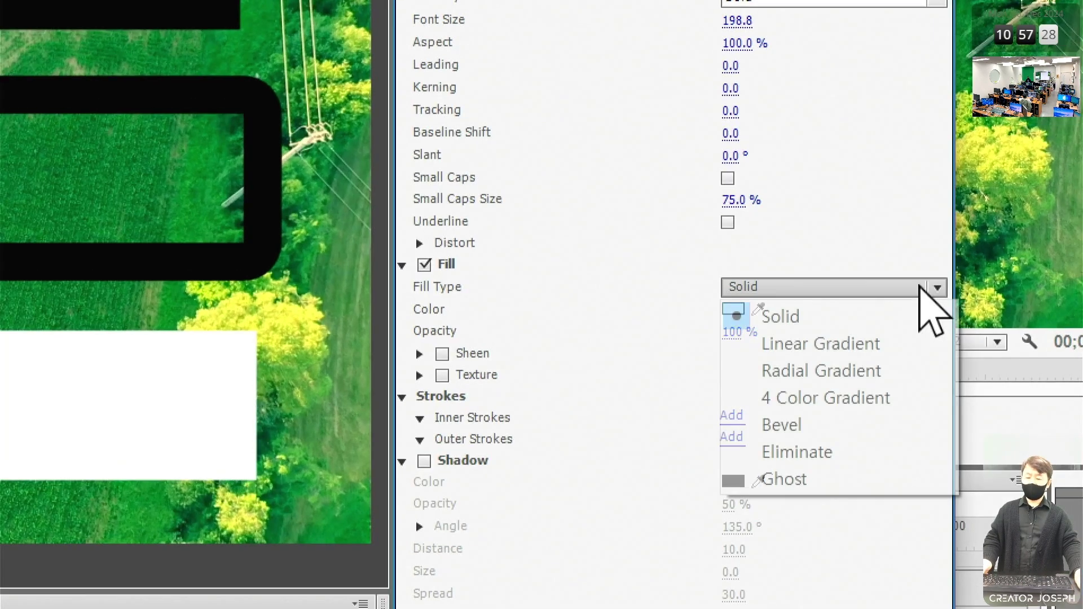
{"action": "left_click", "coordinate": [855, 477]}
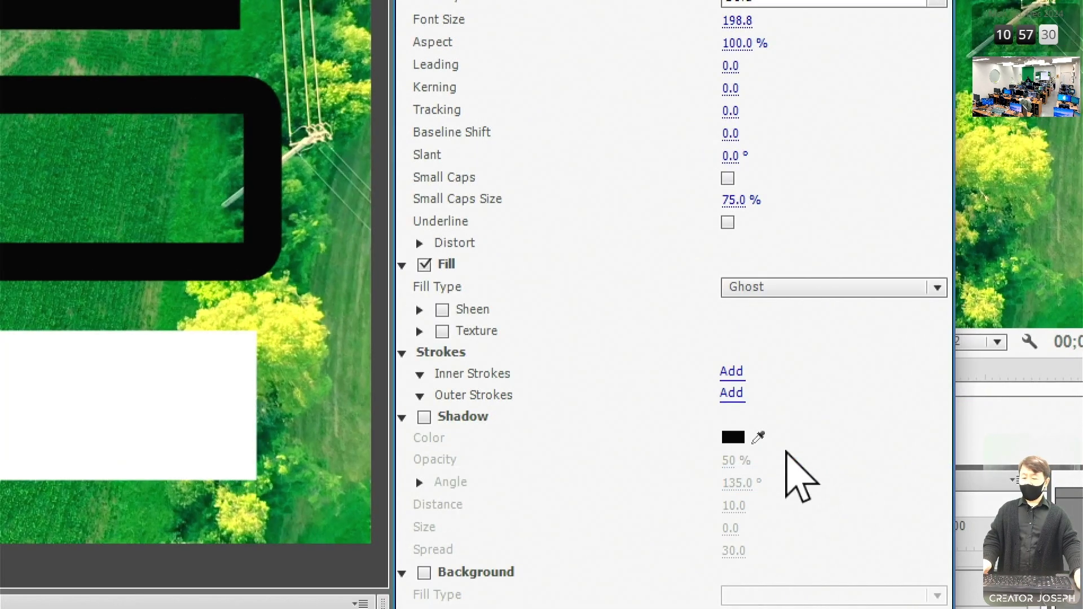
{"action": "left_click", "coordinate": [744, 394]}
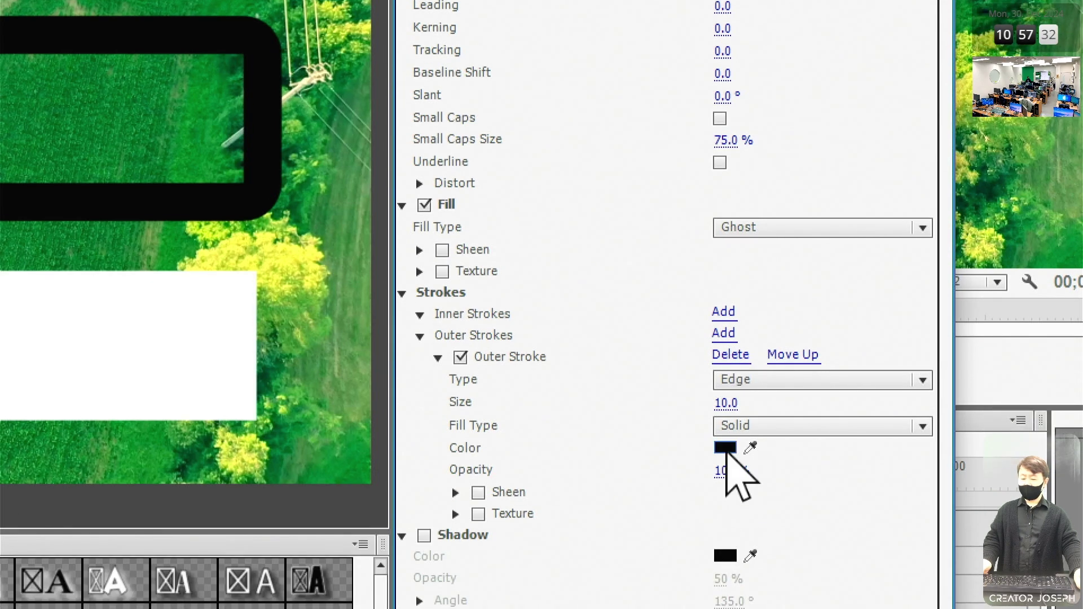
{"action": "left_click", "coordinate": [725, 452]}
{"action": "left_click_drag", "start_coordinate": [117, 220], "coordinate": [126, 314]}
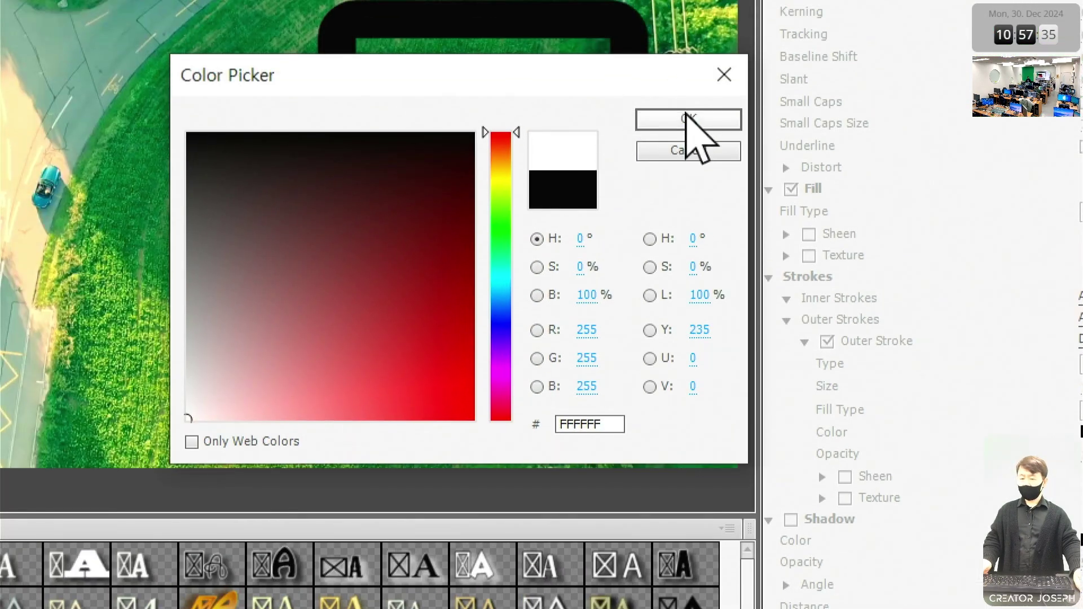
{"action": "left_click", "coordinate": [685, 112]}
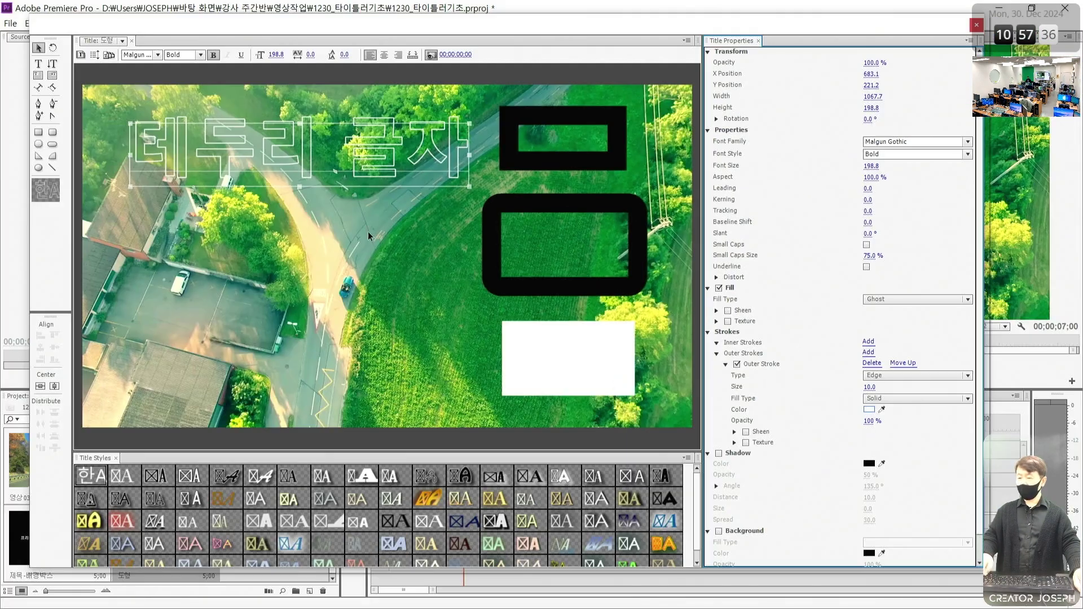
Step: Move the outlined text to about X 944, Y 401, overlapping the middle rectangle, and review its fill type options
{"action": "left_click_drag", "start_coordinate": [479, 141], "coordinate": [463, 228]}
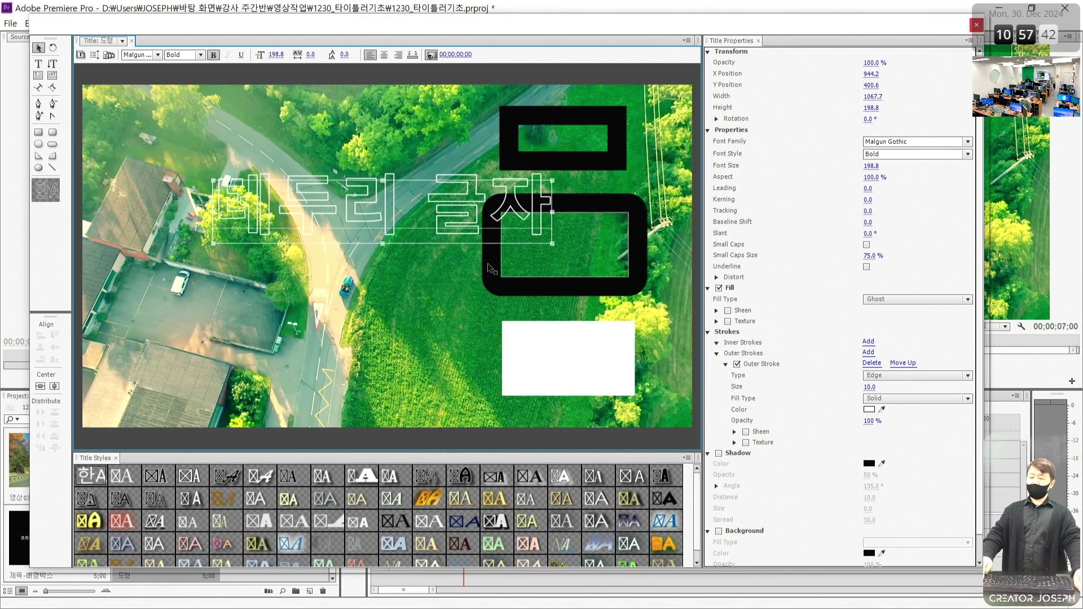
{"action": "left_click_drag", "start_coordinate": [699, 287], "coordinate": [972, 331]}
{"action": "left_click_drag", "start_coordinate": [707, 345], "coordinate": [984, 450]}
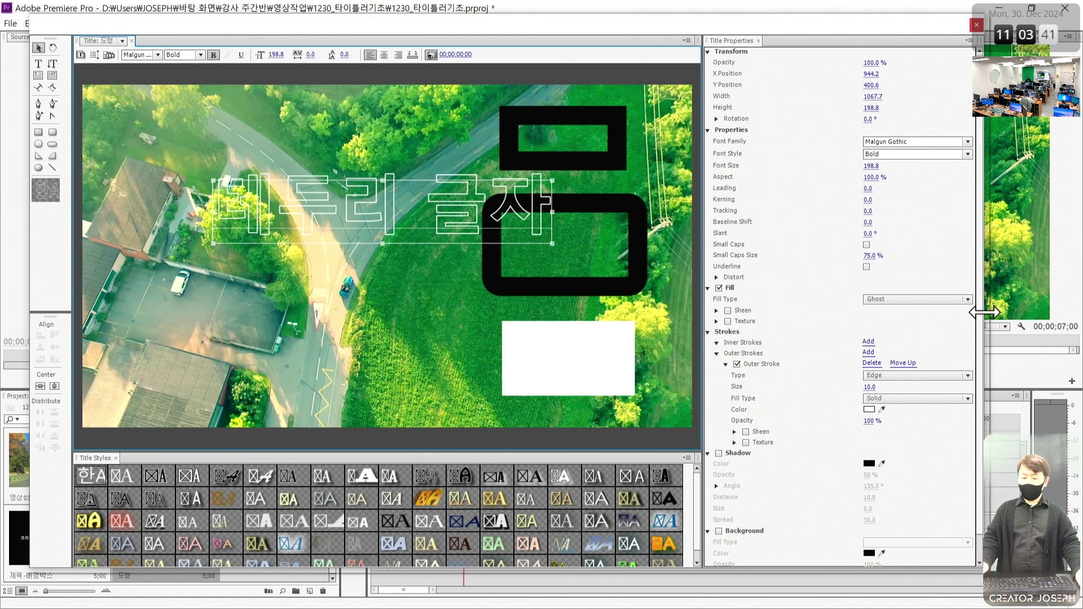
{"action": "left_click", "coordinate": [971, 302]}
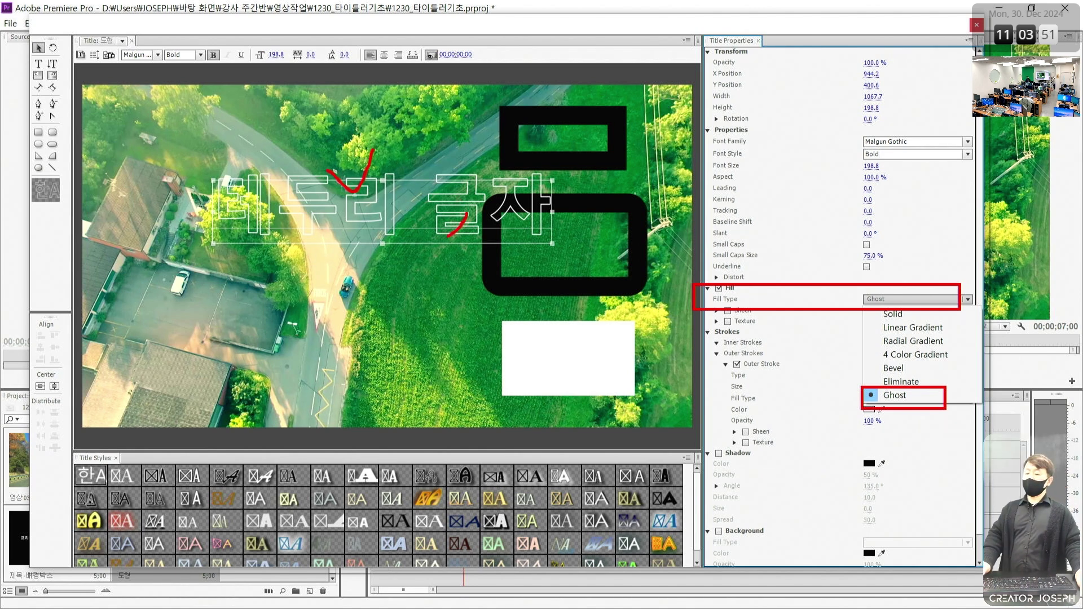
{"action": "key", "text": "Escape"}
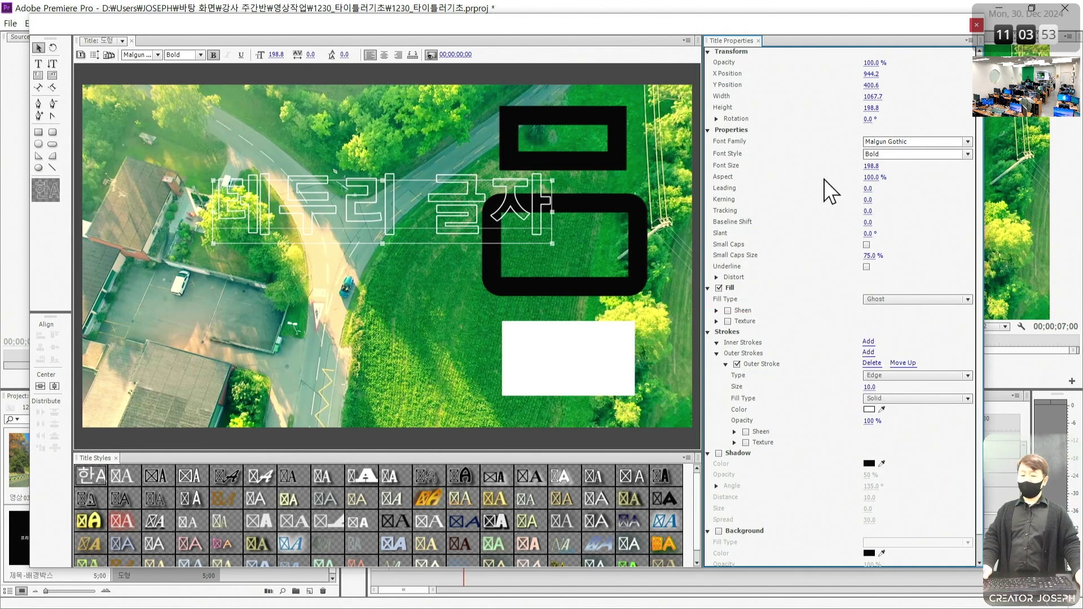
Step: Set the 테두리 글자 text's font to WAGURI TTF, enlarge it to size 288.2, and place it at about X 903, Y 555
{"action": "left_click", "coordinate": [968, 141]}
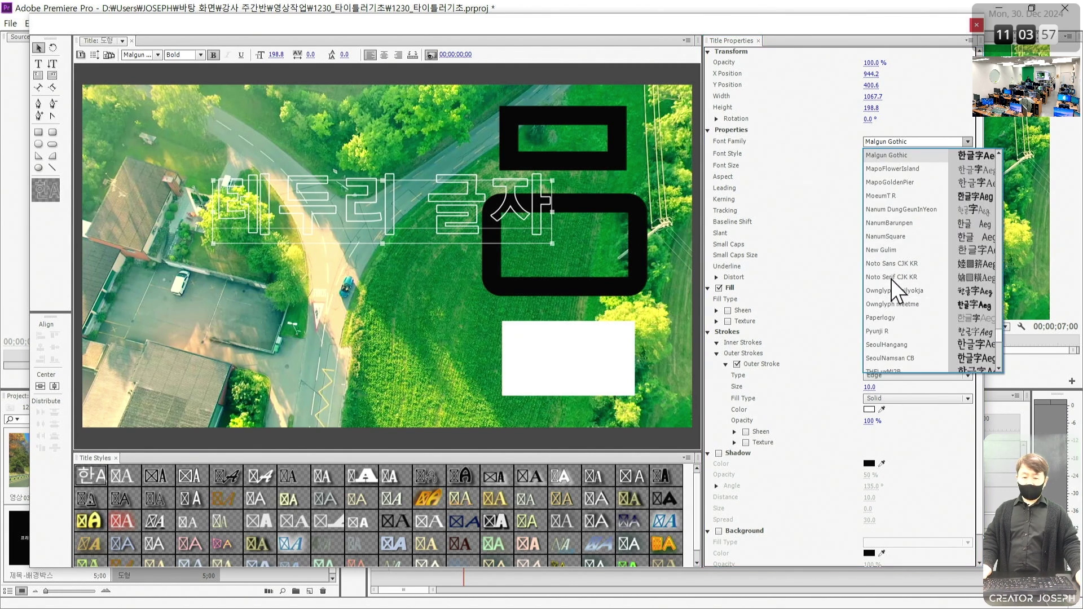
{"action": "scroll", "coordinate": [891, 279], "scroll_direction": "down", "scroll_amount": 2}
{"action": "left_click", "coordinate": [895, 334]}
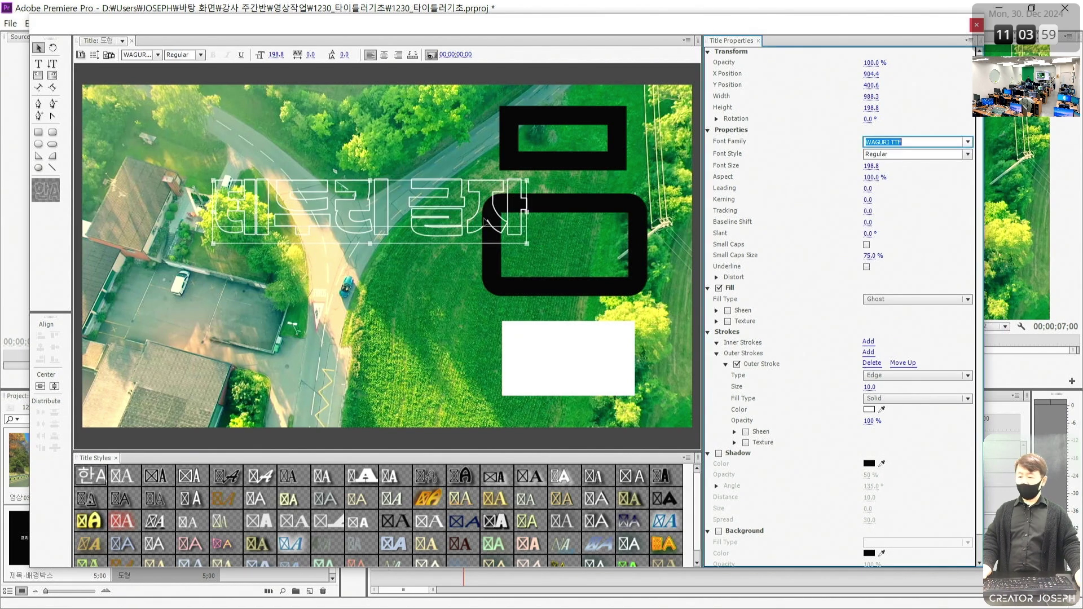
{"action": "left_click_drag", "start_coordinate": [459, 235], "coordinate": [407, 244]}
{"action": "left_click_drag", "start_coordinate": [476, 253], "coordinate": [616, 329]}
{"action": "left_click_drag", "start_coordinate": [518, 255], "coordinate": [498, 281]}
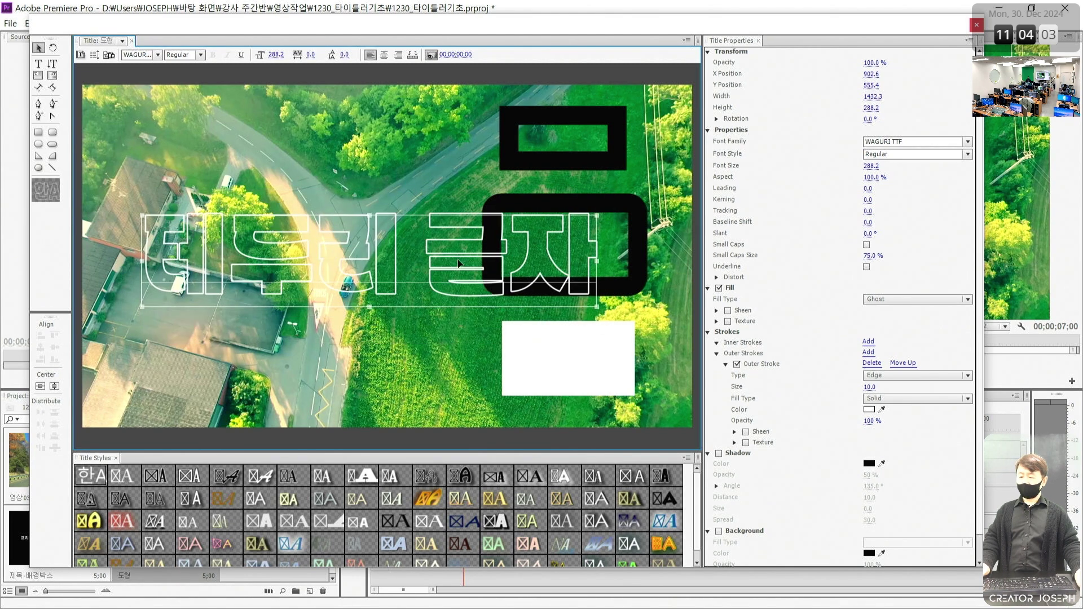
{"action": "left_click_drag", "start_coordinate": [711, 26], "coordinate": [719, 25]}
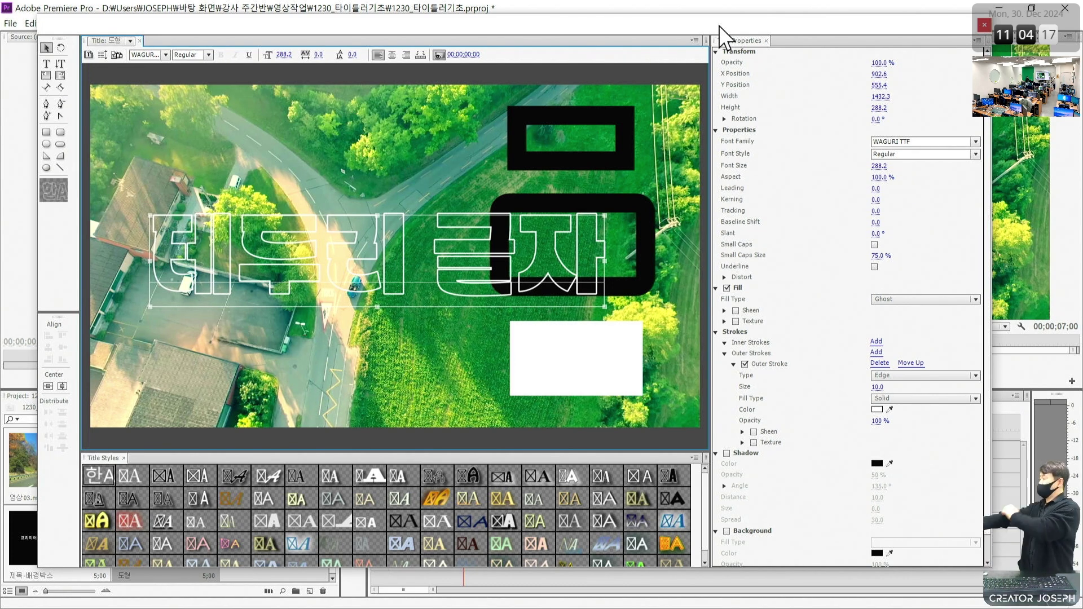
{"action": "mouse_move", "coordinate": [719, 25]}
{"action": "left_mouse_down"}
{"action": "mouse_move", "coordinate": [734, 18]}
{"action": "mouse_move", "coordinate": [723, 32]}
{"action": "left_mouse_up"}
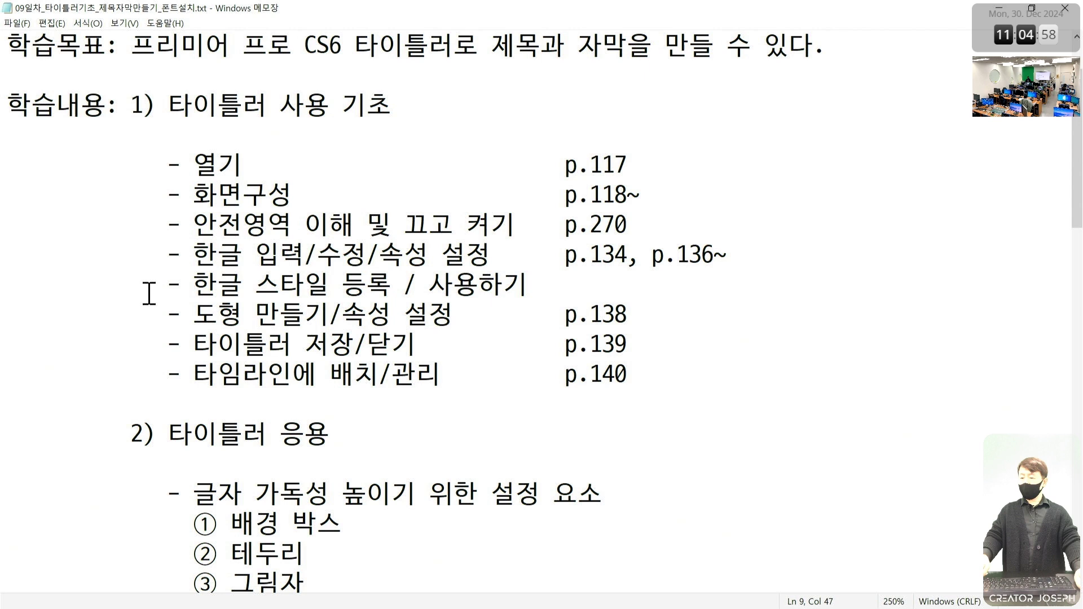
Step: Review the safe area item (안전영역 이해 및 끄고 켜기, p.270) in the Notepad lesson notes and return to Adobe Premiere Pro
{"action": "mouse_move", "coordinate": [150, 206]}
{"action": "left_mouse_down"}
{"action": "mouse_move", "coordinate": [377, 238]}
{"action": "mouse_move", "coordinate": [677, 241]}
{"action": "left_mouse_up"}
{"action": "left_click_drag", "start_coordinate": [687, 209], "coordinate": [700, 205]}
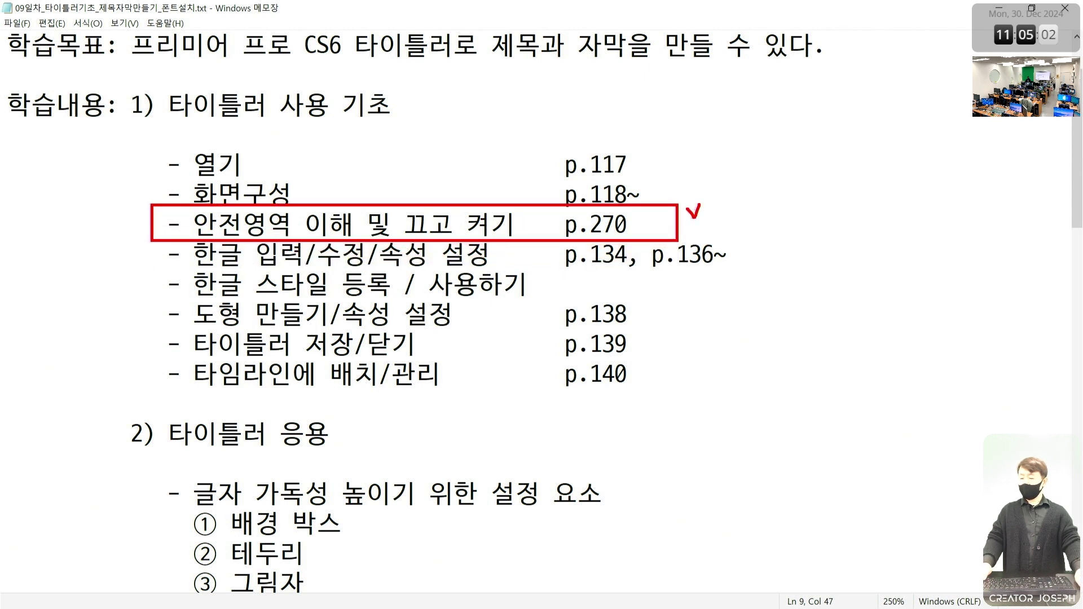
{"action": "key", "text": "Escape"}
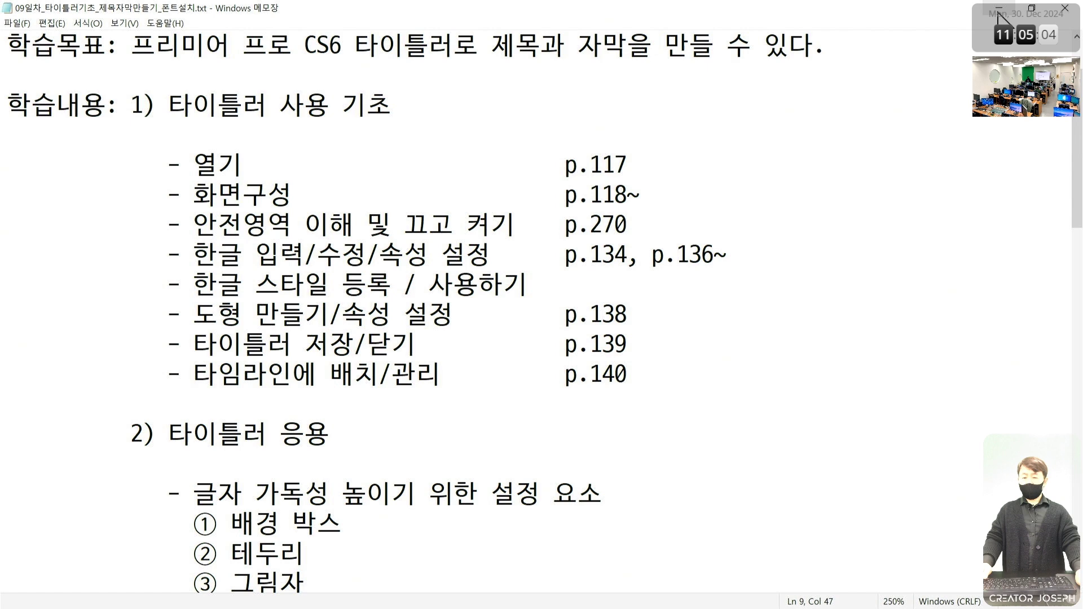
{"action": "key", "text": "alt+Tab"}
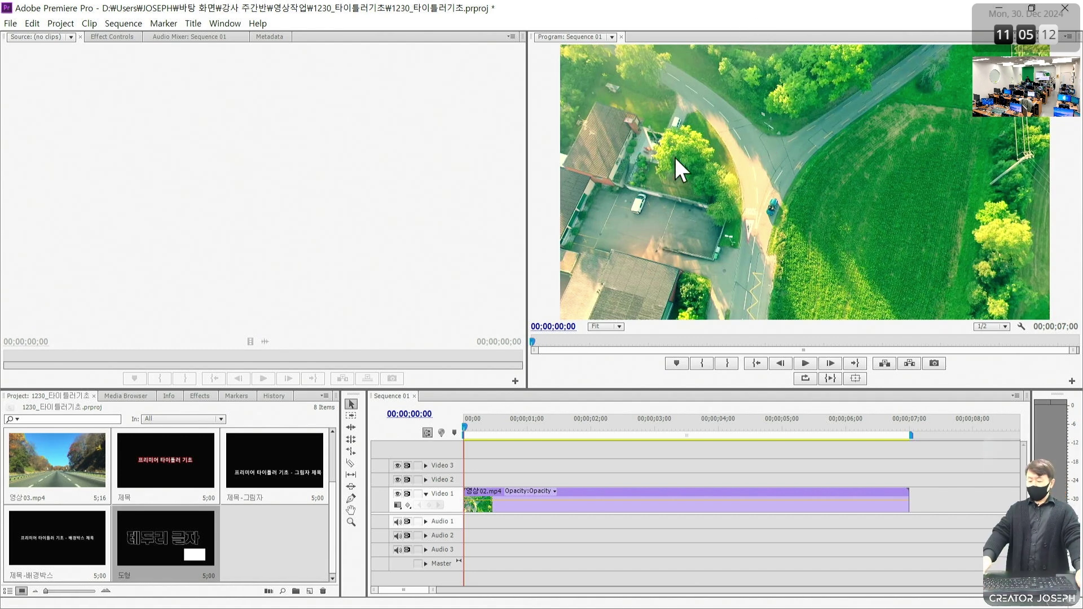
Step: Turn on Safe Margins for the Sequence 01 program preview
{"action": "mouse_move", "coordinate": [560, 45]}
{"action": "left_mouse_down"}
{"action": "mouse_move", "coordinate": [859, 189]}
{"action": "mouse_move", "coordinate": [1041, 322]}
{"action": "left_mouse_up"}
{"action": "left_click_drag", "start_coordinate": [722, 121], "coordinate": [736, 110]}
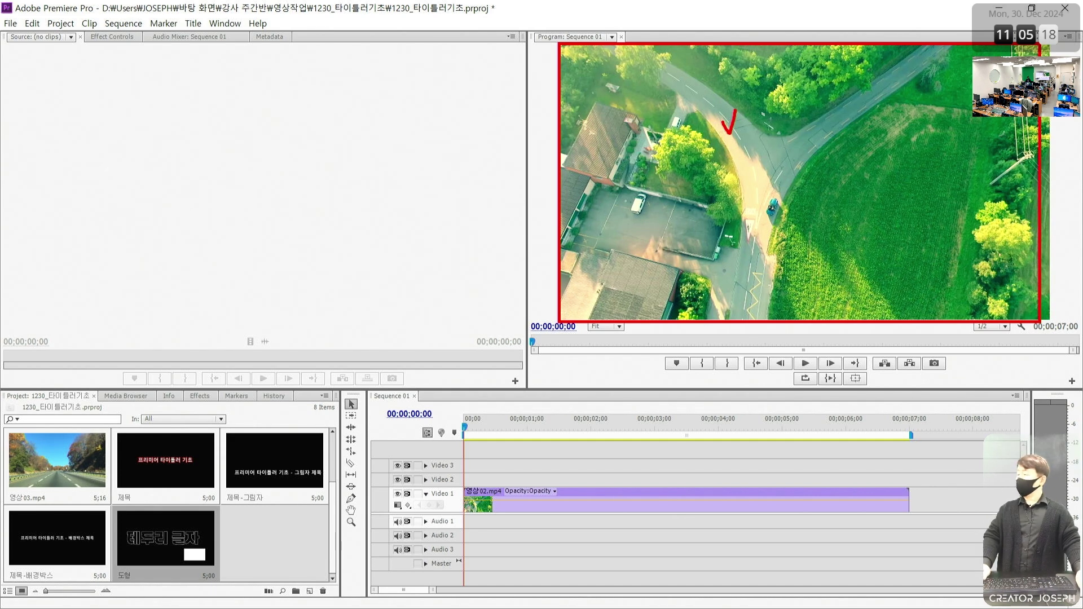
{"action": "key", "text": "Escape"}
{"action": "right_click", "coordinate": [719, 103]}
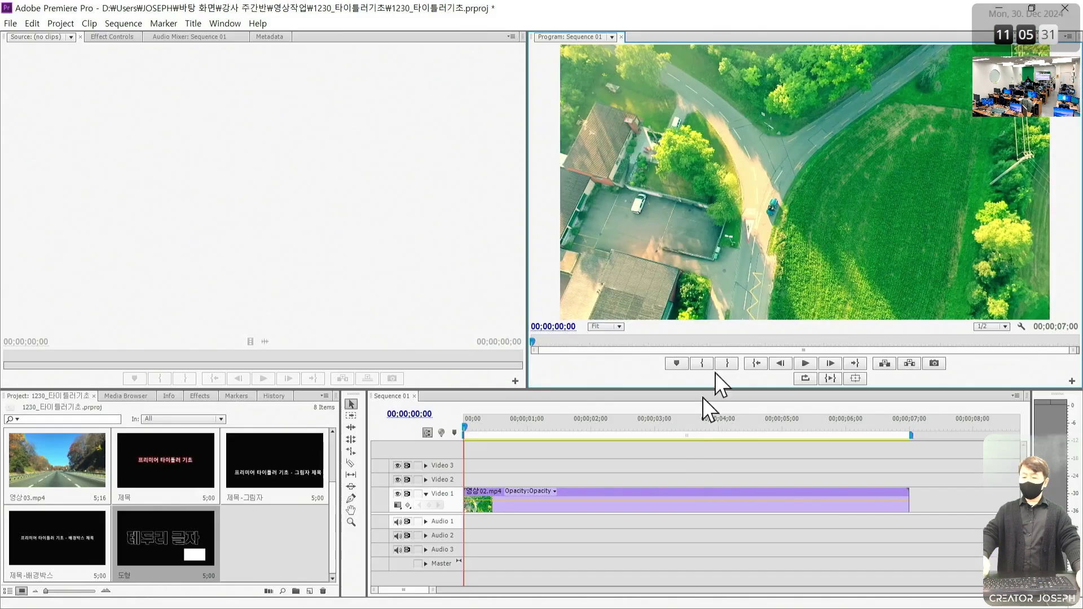
{"action": "right_click", "coordinate": [670, 141]}
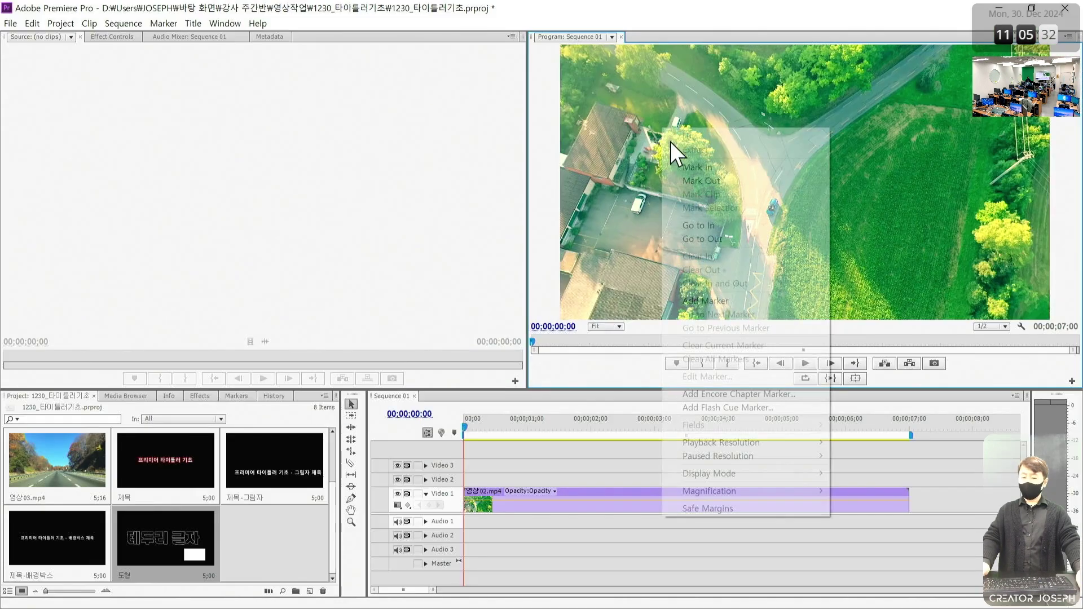
{"action": "left_click", "coordinate": [757, 508]}
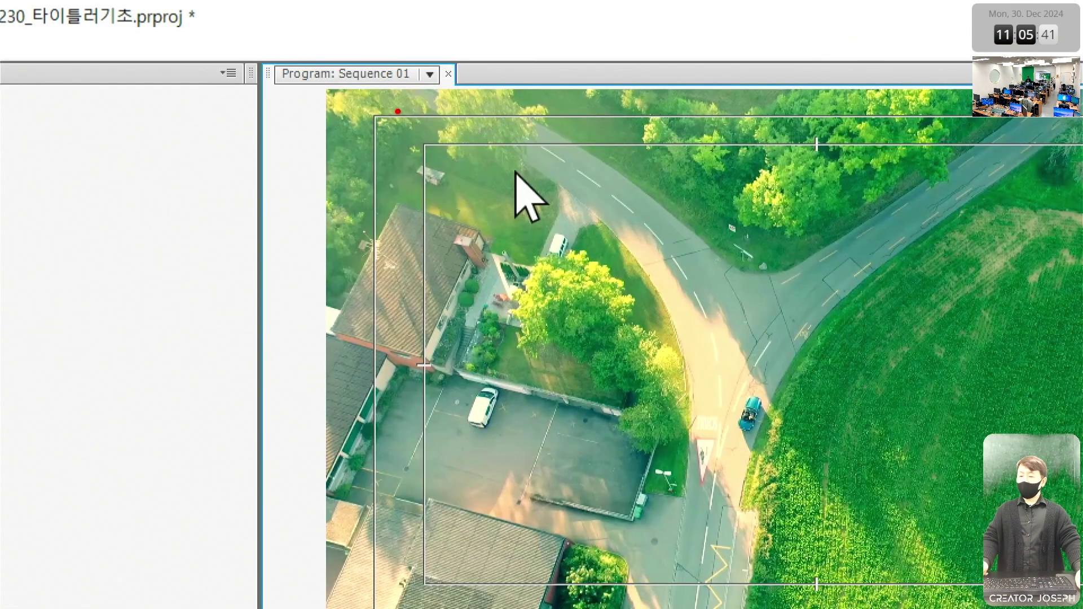
{"action": "left_click_drag", "start_coordinate": [592, 62], "coordinate": [578, 58]}
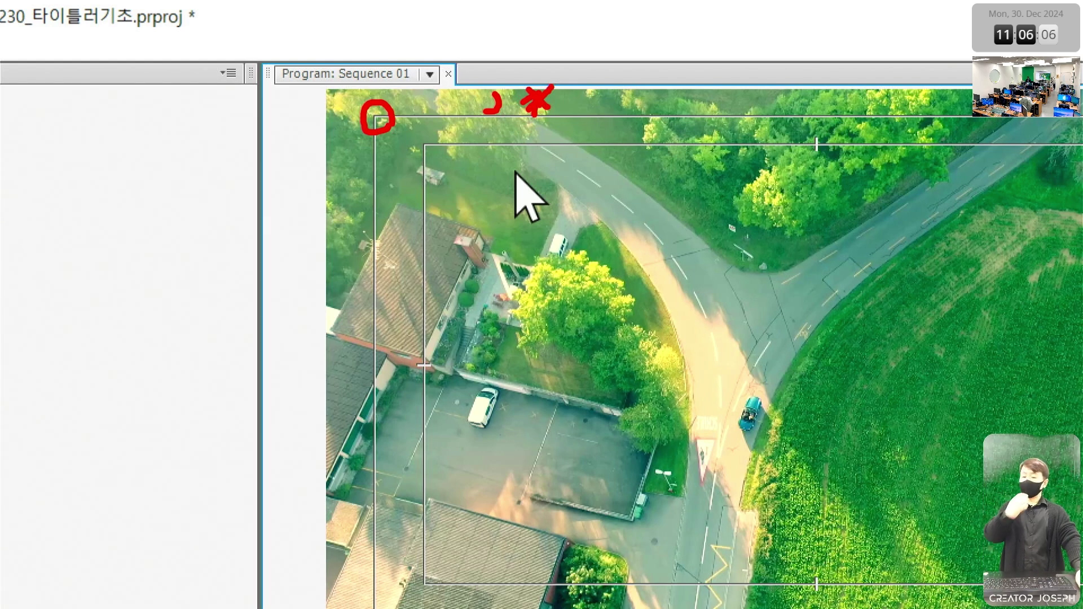
{"action": "mouse_move", "coordinate": [605, 88]}
{"action": "left_mouse_down"}
{"action": "mouse_move", "coordinate": [581, 107]}
{"action": "mouse_move", "coordinate": [582, 96]}
{"action": "mouse_move", "coordinate": [598, 111]}
{"action": "left_mouse_up"}
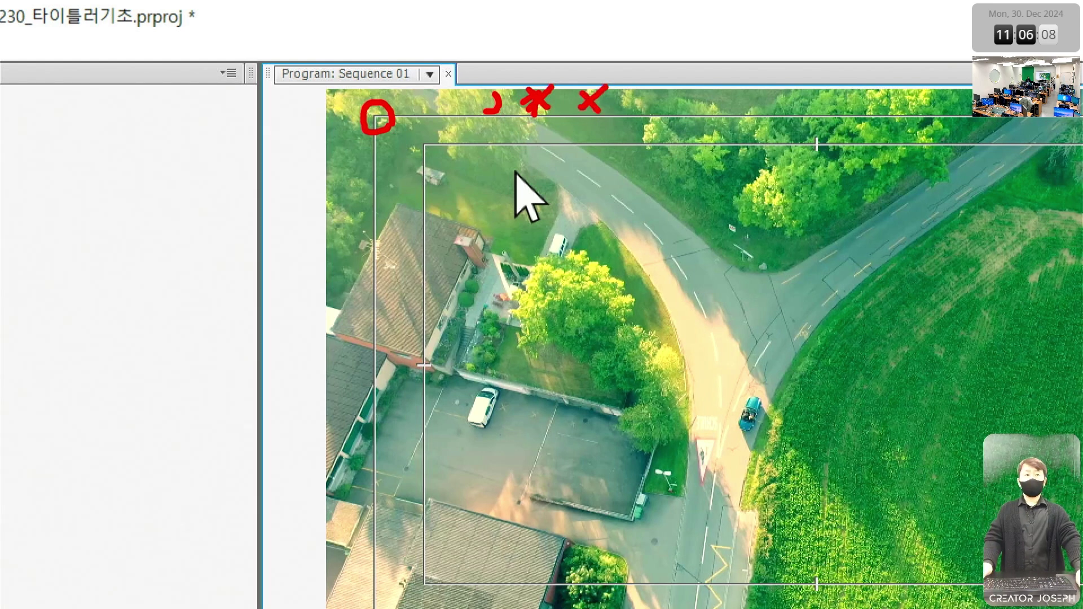
{"action": "mouse_move", "coordinate": [581, 18]}
{"action": "left_mouse_down"}
{"action": "mouse_move", "coordinate": [609, 14]}
{"action": "mouse_move", "coordinate": [592, 47]}
{"action": "mouse_move", "coordinate": [624, 31]}
{"action": "mouse_move", "coordinate": [686, 44]}
{"action": "left_mouse_up"}
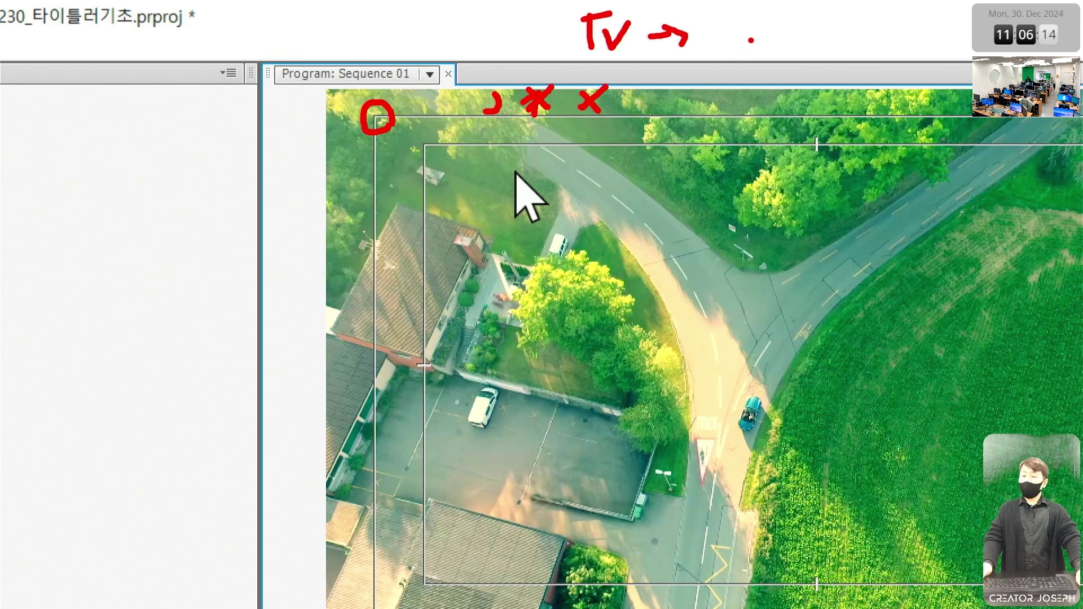
{"action": "type", "text": "오버스캔"}
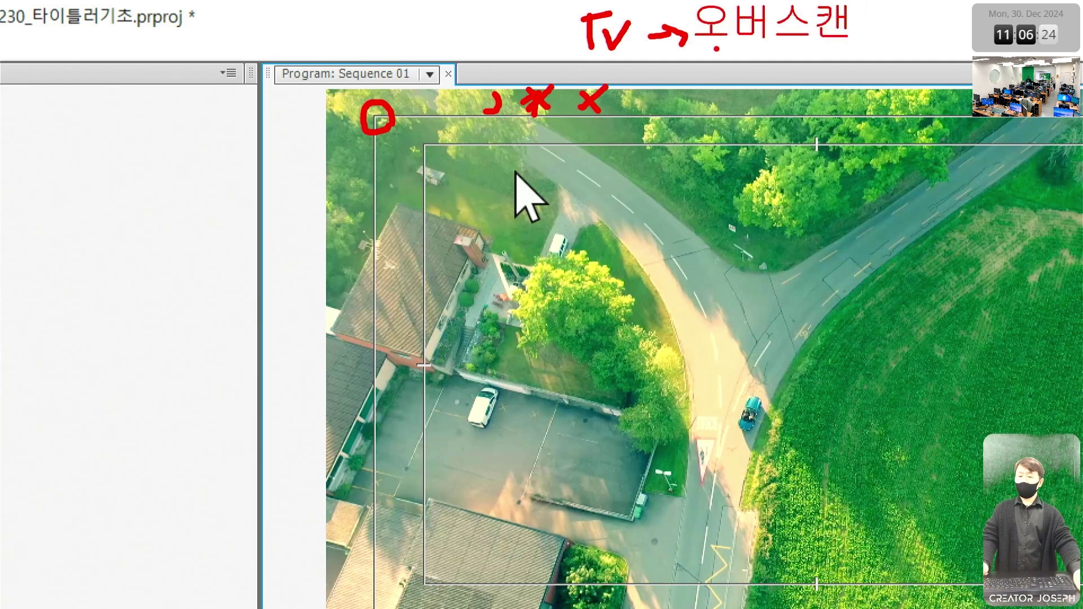
{"action": "left_click_drag", "start_coordinate": [684, 44], "coordinate": [851, 49]}
{"action": "left_click_drag", "start_coordinate": [509, 285], "coordinate": [498, 255]}
{"action": "left_click_drag", "start_coordinate": [355, 190], "coordinate": [280, 192]}
{"action": "mouse_move", "coordinate": [305, 176]}
{"action": "left_mouse_down"}
{"action": "mouse_move", "coordinate": [282, 189]}
{"action": "mouse_move", "coordinate": [292, 203]}
{"action": "left_mouse_up"}
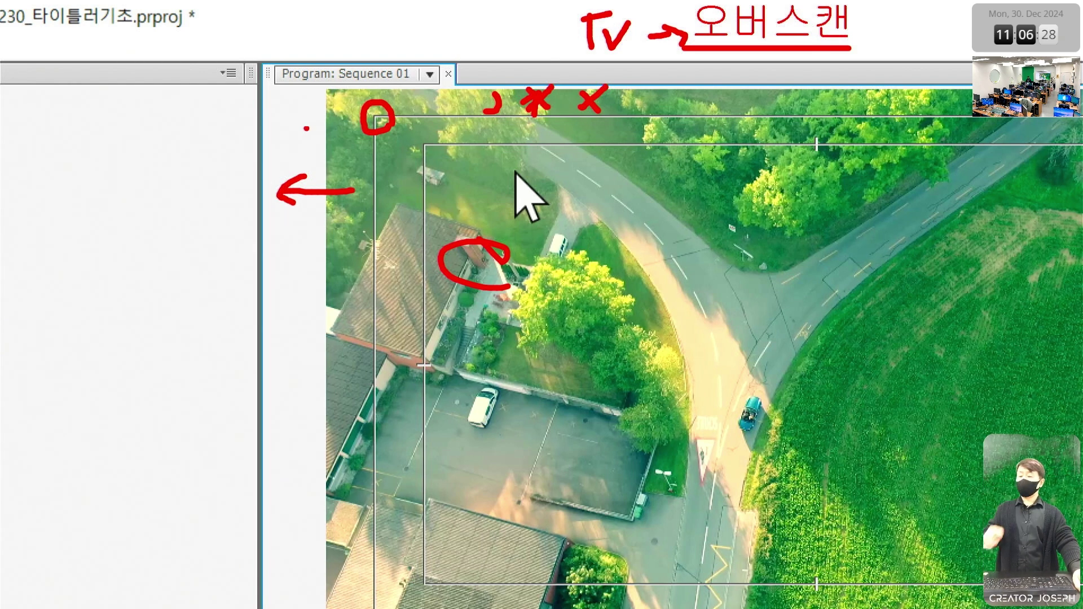
{"action": "mouse_move", "coordinate": [339, 113]}
{"action": "left_mouse_down"}
{"action": "mouse_move", "coordinate": [314, 134]}
{"action": "mouse_move", "coordinate": [346, 133]}
{"action": "left_mouse_up"}
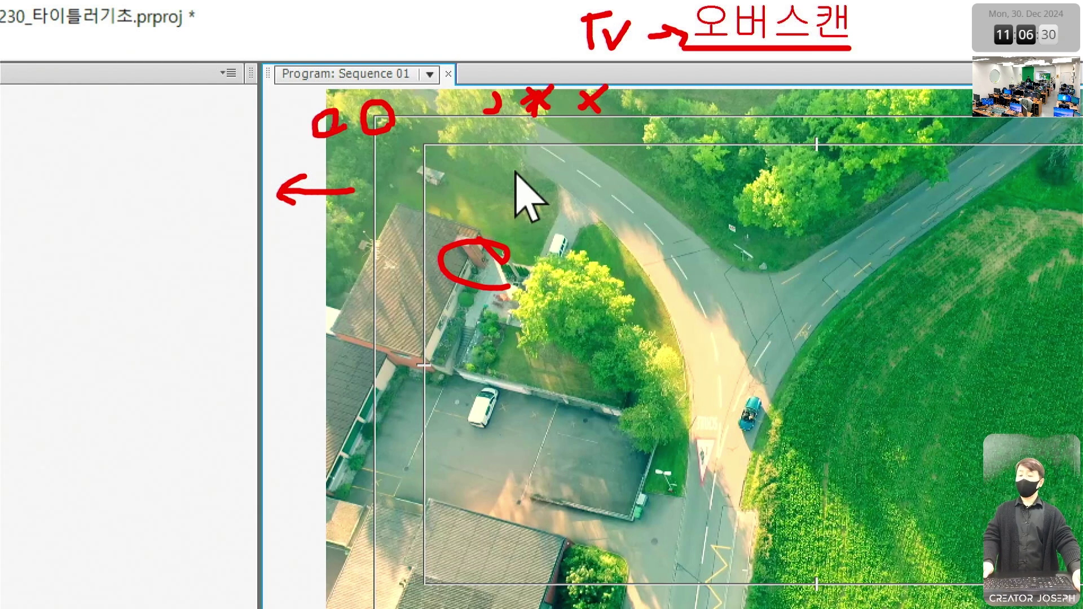
{"action": "mouse_move", "coordinate": [681, 116]}
{"action": "left_mouse_down"}
{"action": "mouse_move", "coordinate": [667, 108]}
{"action": "mouse_move", "coordinate": [682, 113]}
{"action": "left_mouse_up"}
{"action": "left_click_drag", "start_coordinate": [338, 192], "coordinate": [356, 199]}
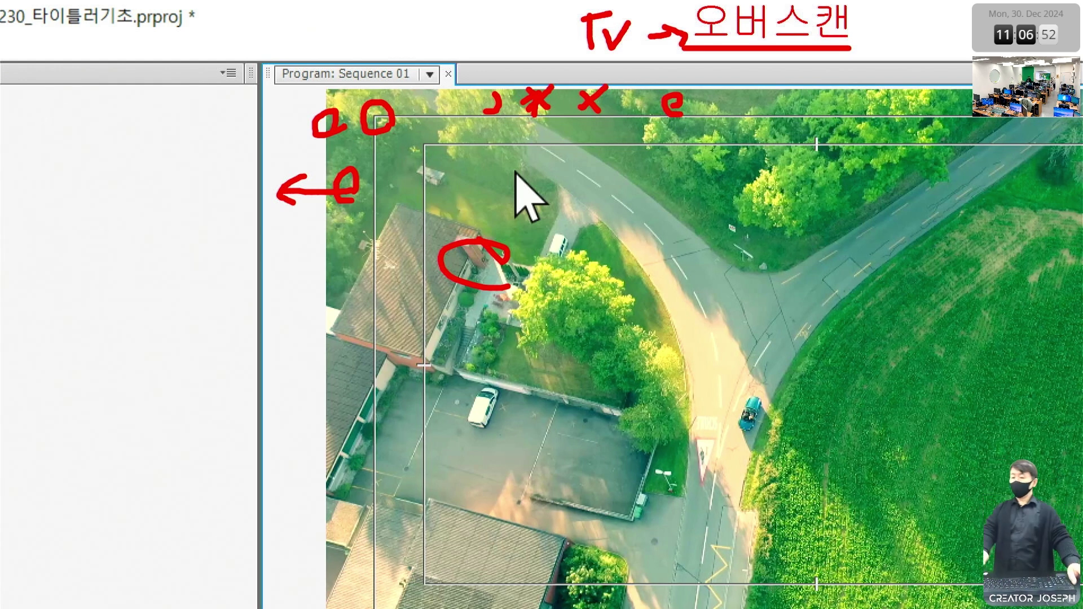
{"action": "mouse_move", "coordinate": [309, 77]}
{"action": "left_mouse_down"}
{"action": "mouse_move", "coordinate": [309, 302]}
{"action": "mouse_move", "coordinate": [372, 79]}
{"action": "mouse_move", "coordinate": [309, 77]}
{"action": "left_mouse_up"}
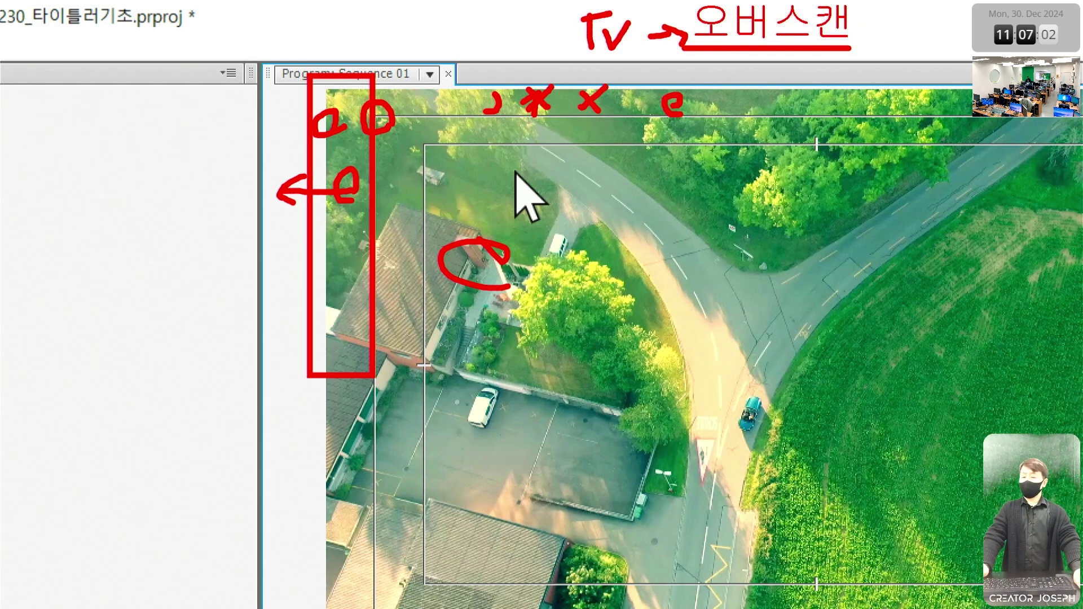
{"action": "mouse_move", "coordinate": [717, 203]}
{"action": "left_mouse_down"}
{"action": "mouse_move", "coordinate": [667, 164]}
{"action": "mouse_move", "coordinate": [694, 145]}
{"action": "left_mouse_up"}
{"action": "mouse_move", "coordinate": [737, 92]}
{"action": "left_mouse_down"}
{"action": "mouse_move", "coordinate": [726, 116]}
{"action": "mouse_move", "coordinate": [762, 115]}
{"action": "left_mouse_up"}
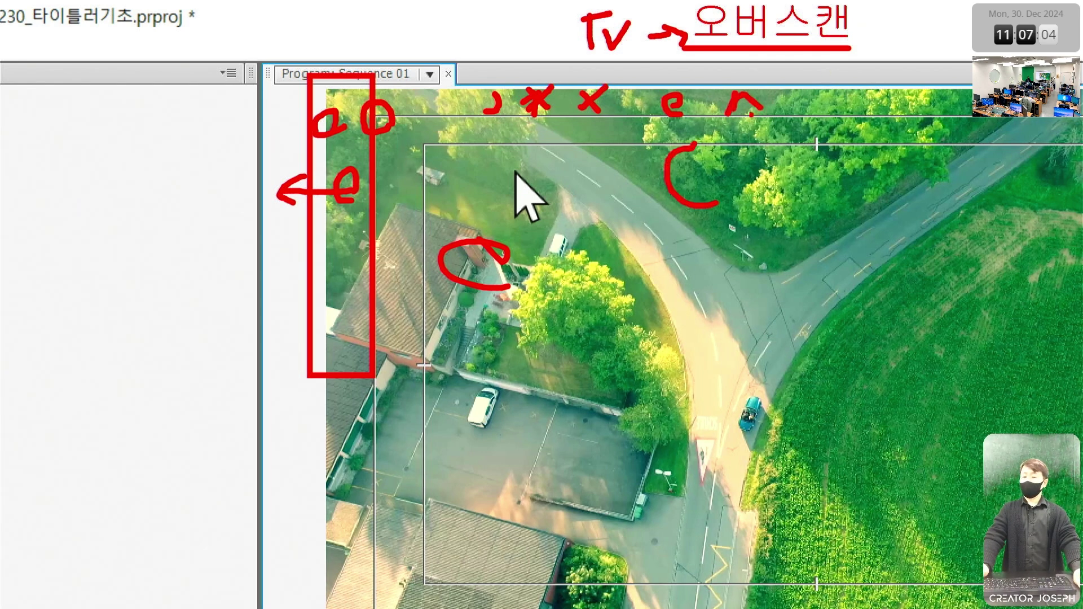
{"action": "mouse_move", "coordinate": [694, 118]}
{"action": "left_mouse_down"}
{"action": "mouse_move", "coordinate": [767, 115]}
{"action": "mouse_move", "coordinate": [754, 88]}
{"action": "left_mouse_up"}
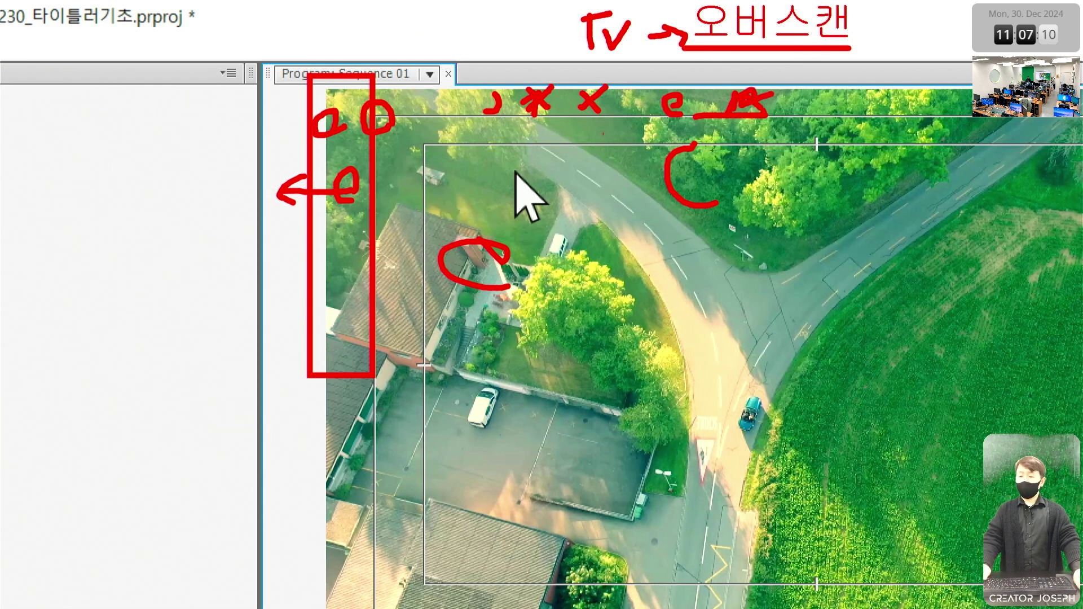
{"action": "key", "text": "e"}
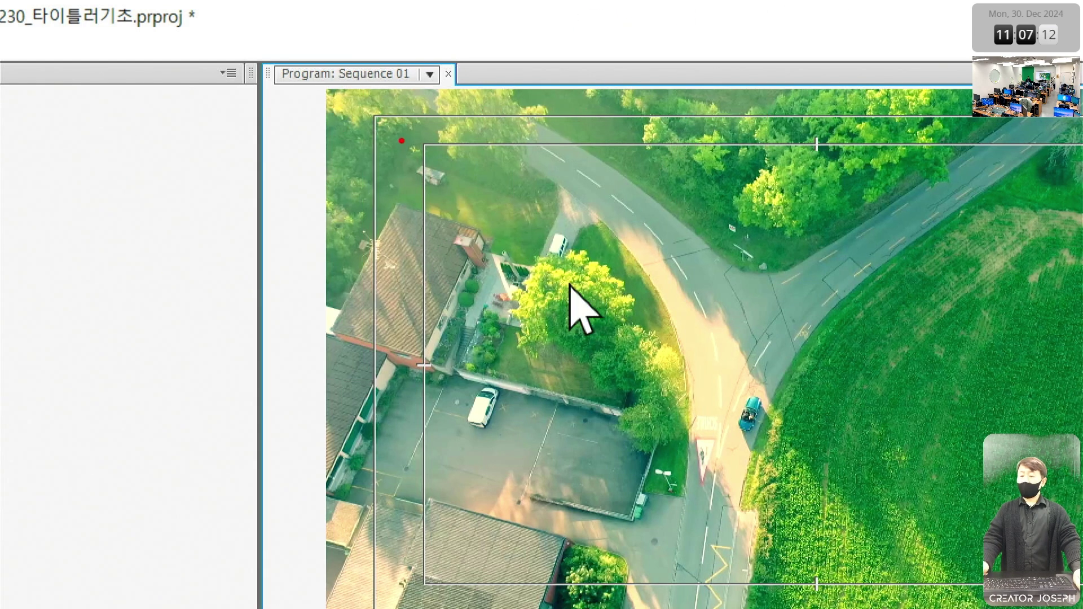
{"action": "left_click_drag", "start_coordinate": [389, 128], "coordinate": [458, 183]}
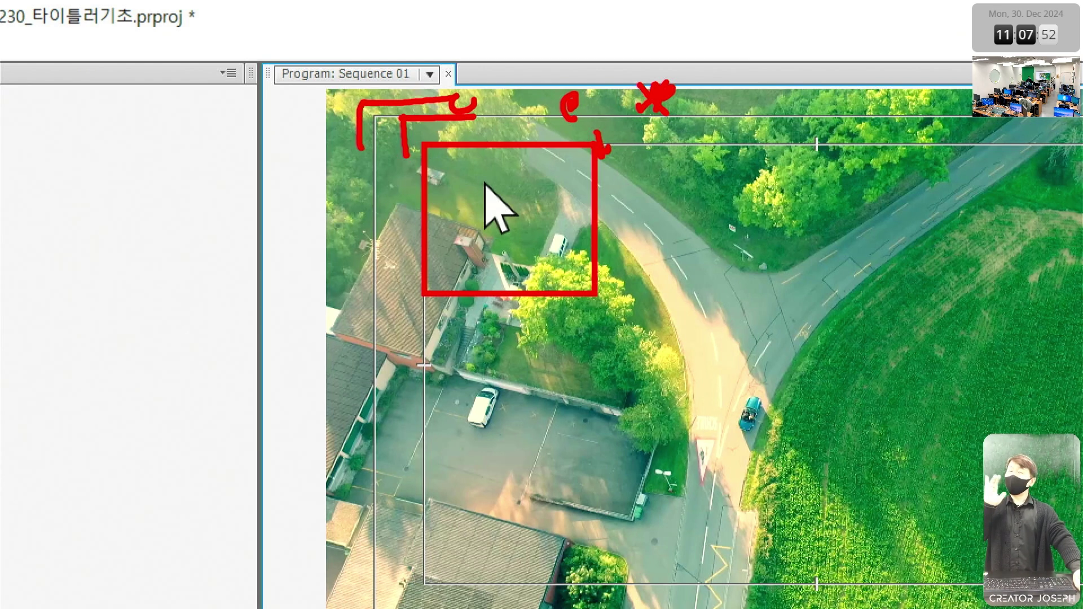
{"action": "key", "text": "e"}
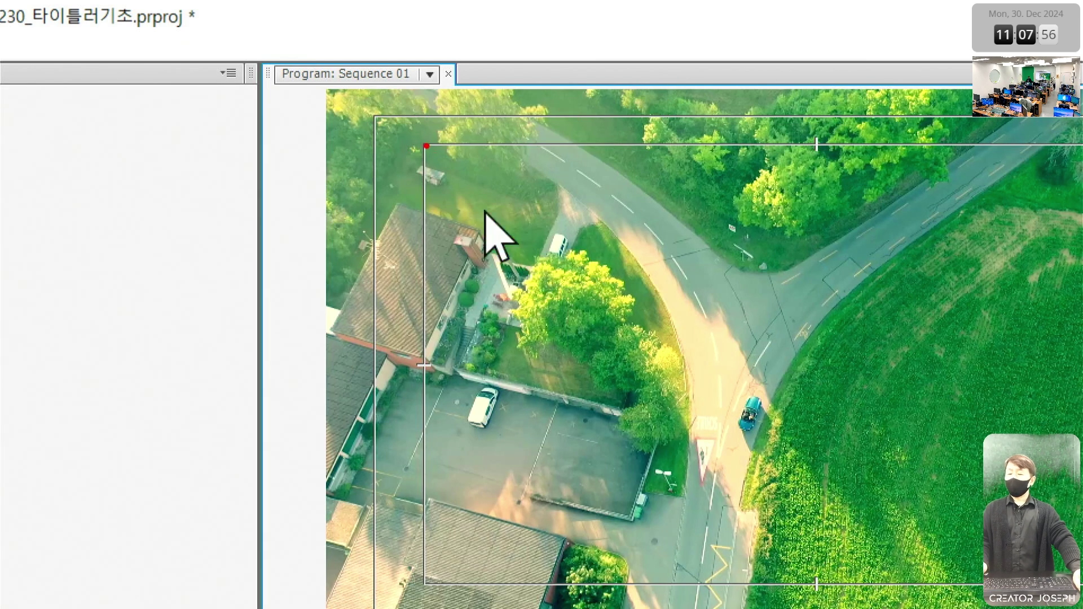
{"action": "left_click_drag", "start_coordinate": [427, 146], "coordinate": [560, 143]}
{"action": "left_click_drag", "start_coordinate": [426, 146], "coordinate": [431, 219]}
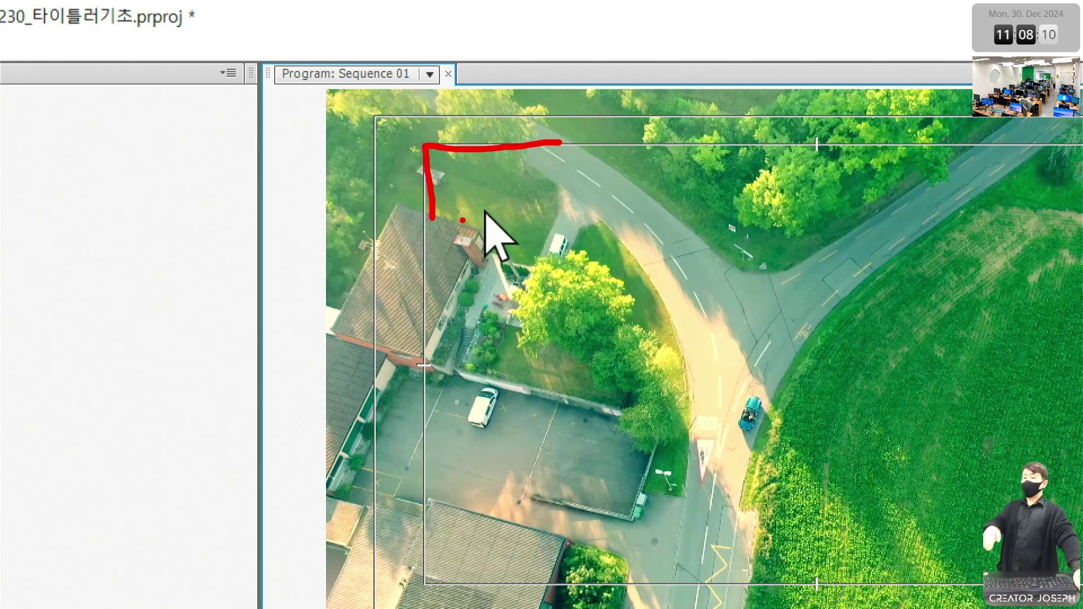
{"action": "key", "text": "e"}
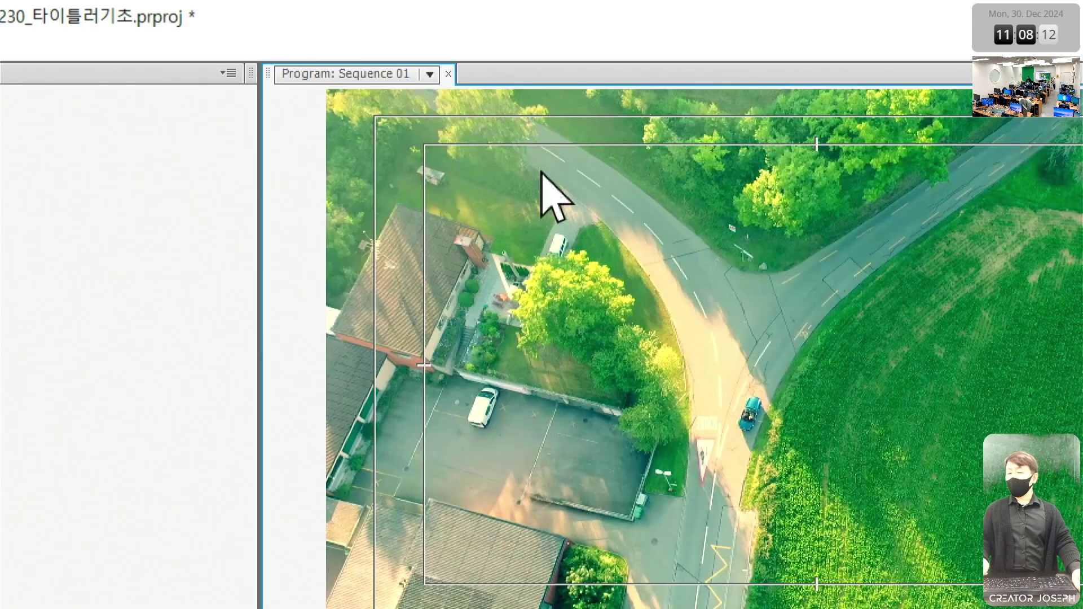
{"action": "left_click_drag", "start_coordinate": [397, 133], "coordinate": [599, 232]}
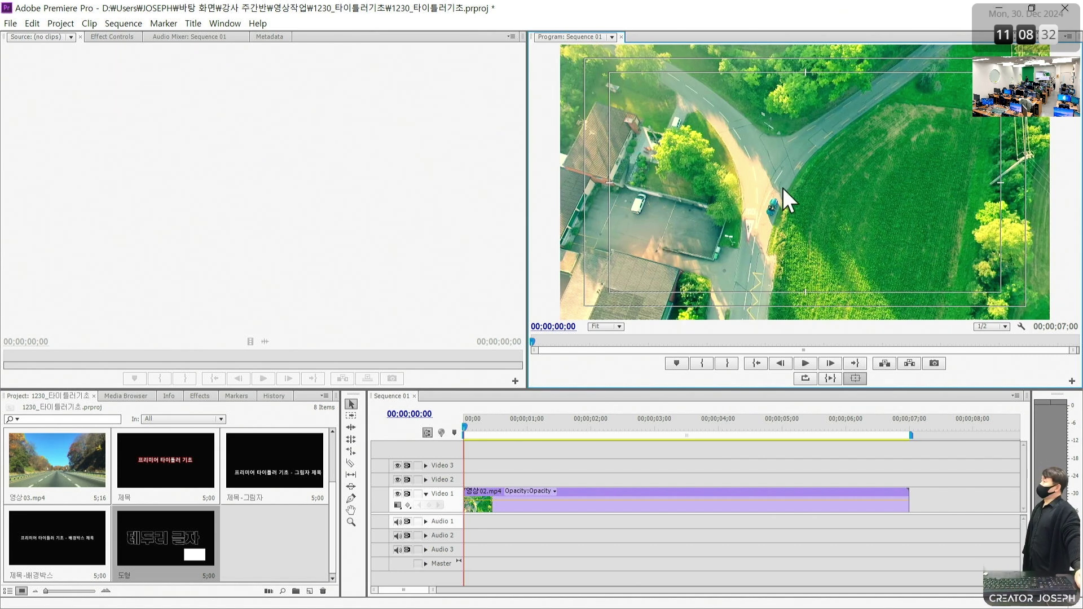
Step: Clear the project item selection, create a new title named 자막 01, and reposition its Titler window
{"action": "left_click", "coordinate": [574, 465]}
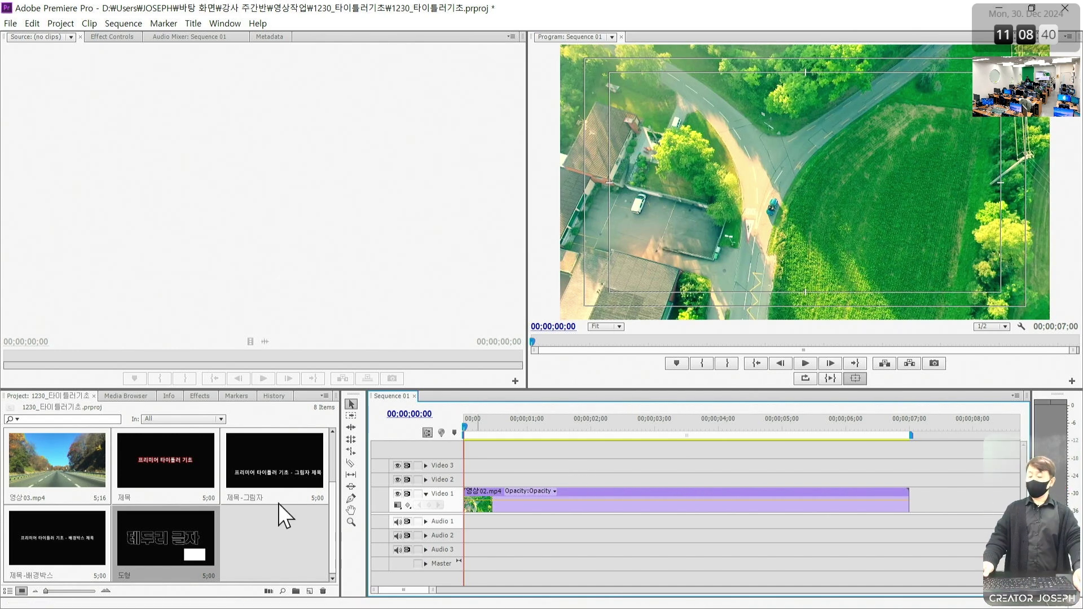
{"action": "left_click", "coordinate": [279, 539]}
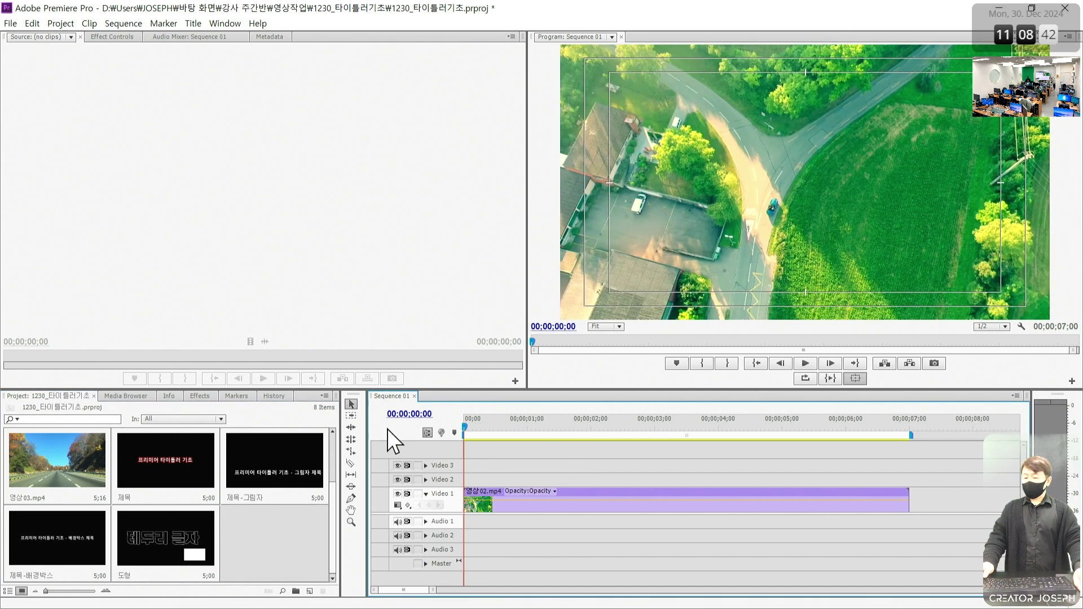
{"action": "left_click", "coordinate": [11, 24]}
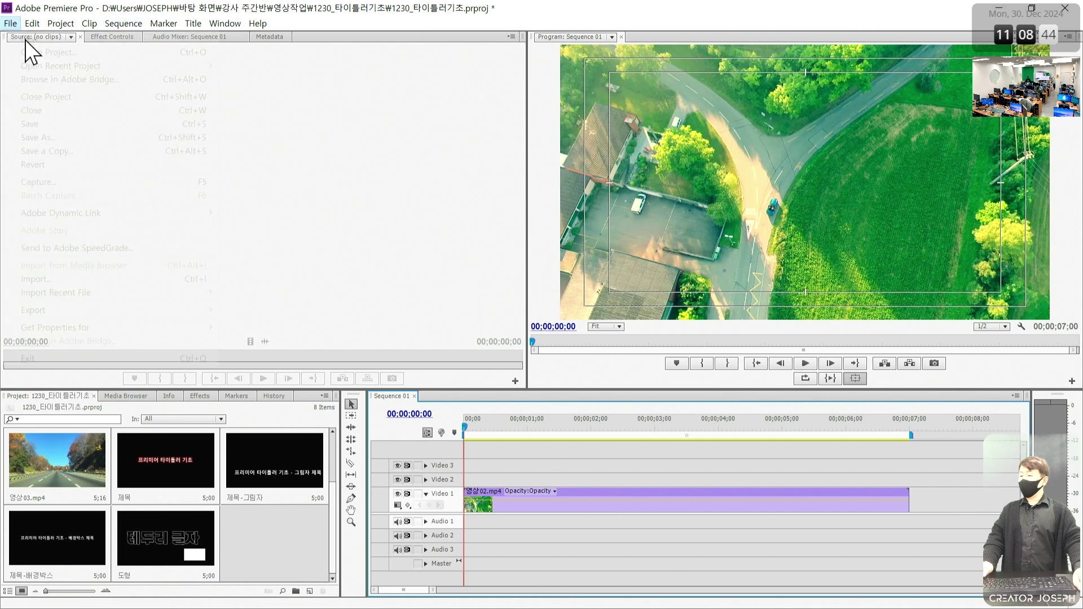
{"action": "mouse_move", "coordinate": [52, 42]}
{"action": "left_click", "coordinate": [298, 121]}
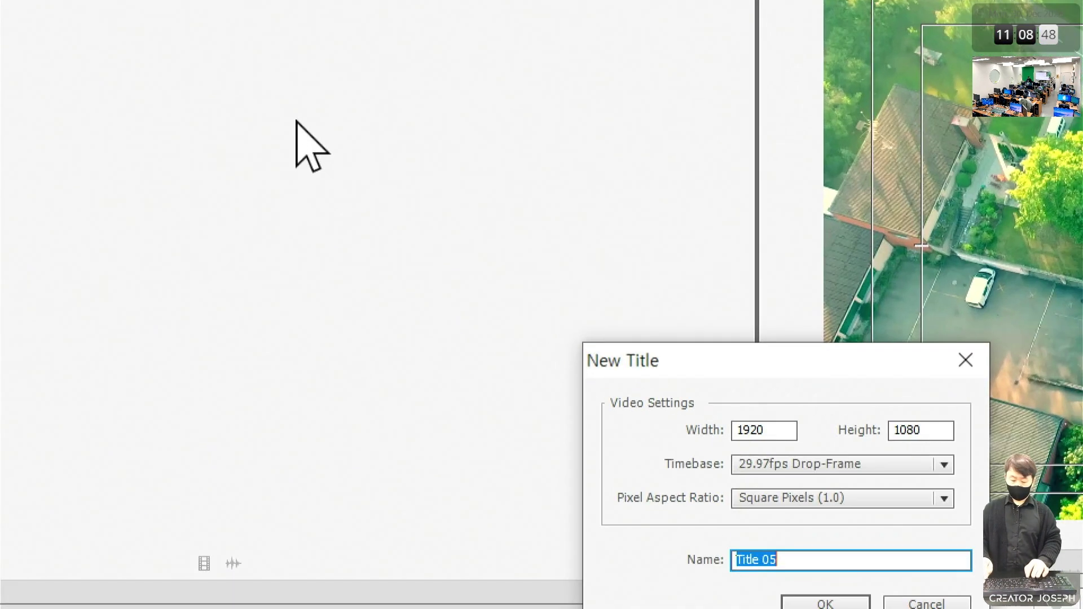
{"action": "type", "text": "ㅈ"}
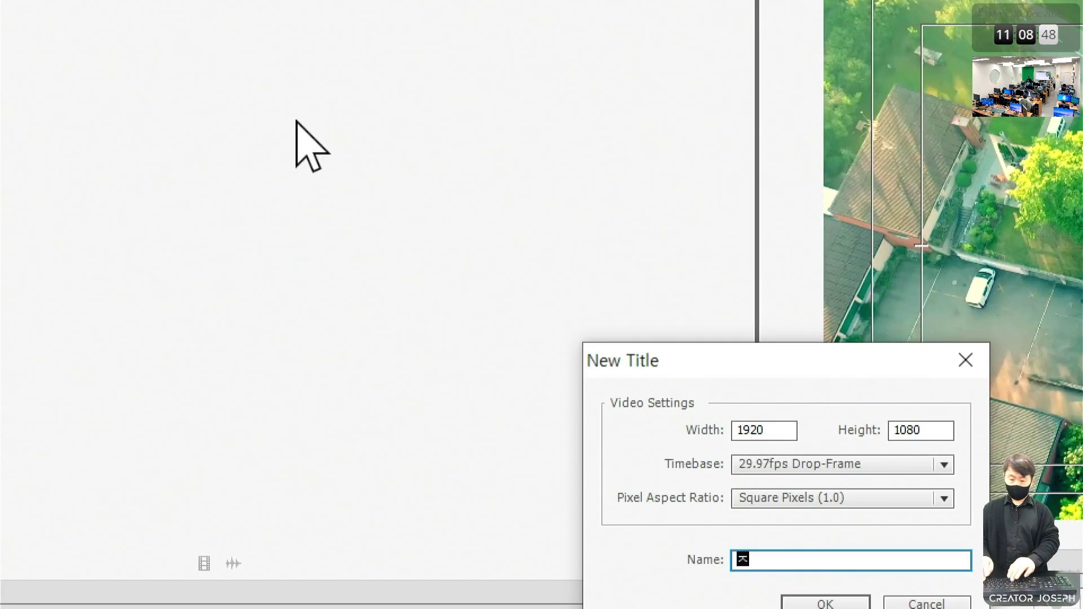
{"action": "type", "text": "자막 01"}
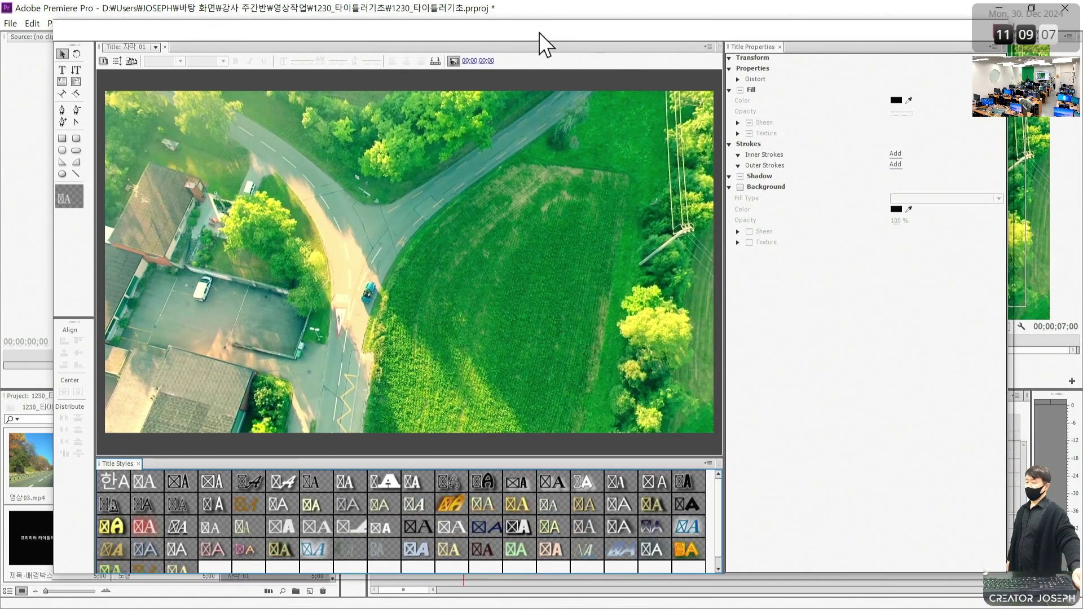
{"action": "left_click_drag", "start_coordinate": [539, 32], "coordinate": [526, 29]}
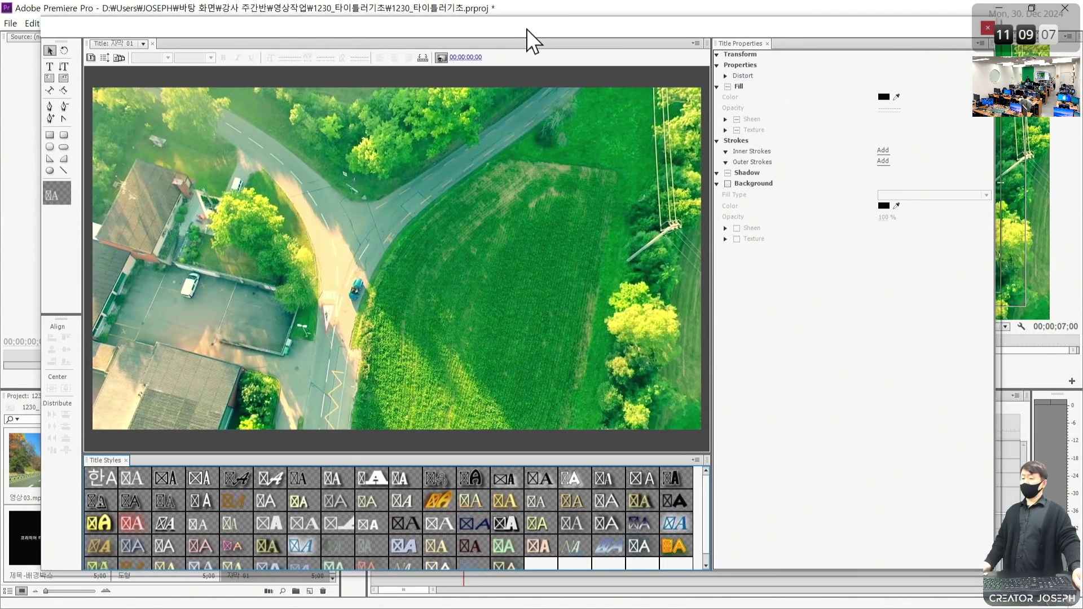
Step: Display both the Safe Title Margin and the Safe Action Margin over the 자막 01 title canvas
{"action": "right_click", "coordinate": [348, 185]}
{"action": "mouse_move", "coordinate": [429, 435]}
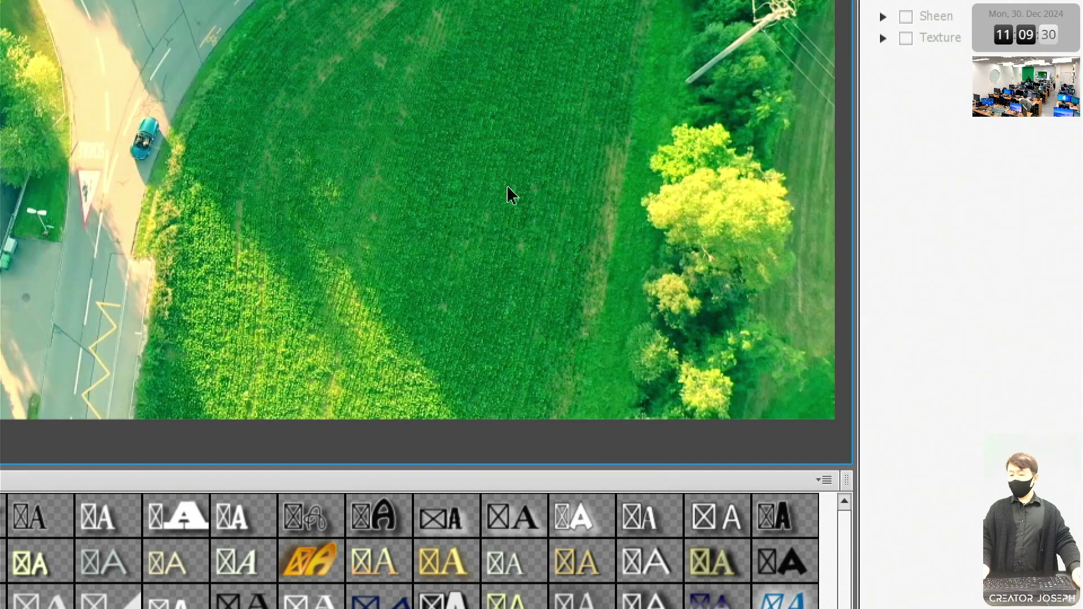
{"action": "right_click", "coordinate": [510, 197]}
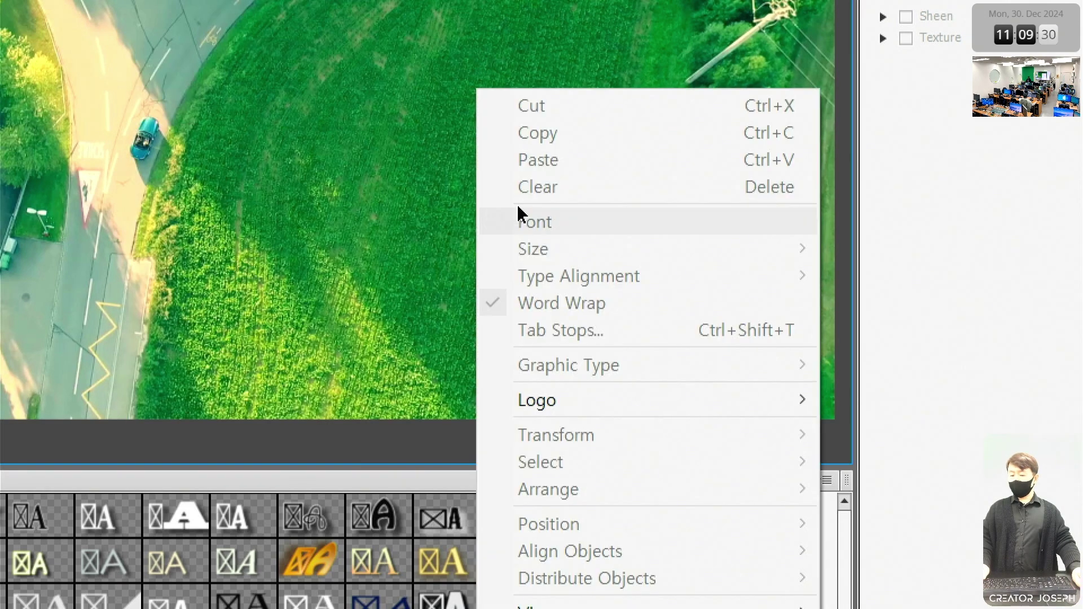
{"action": "mouse_move", "coordinate": [742, 443]}
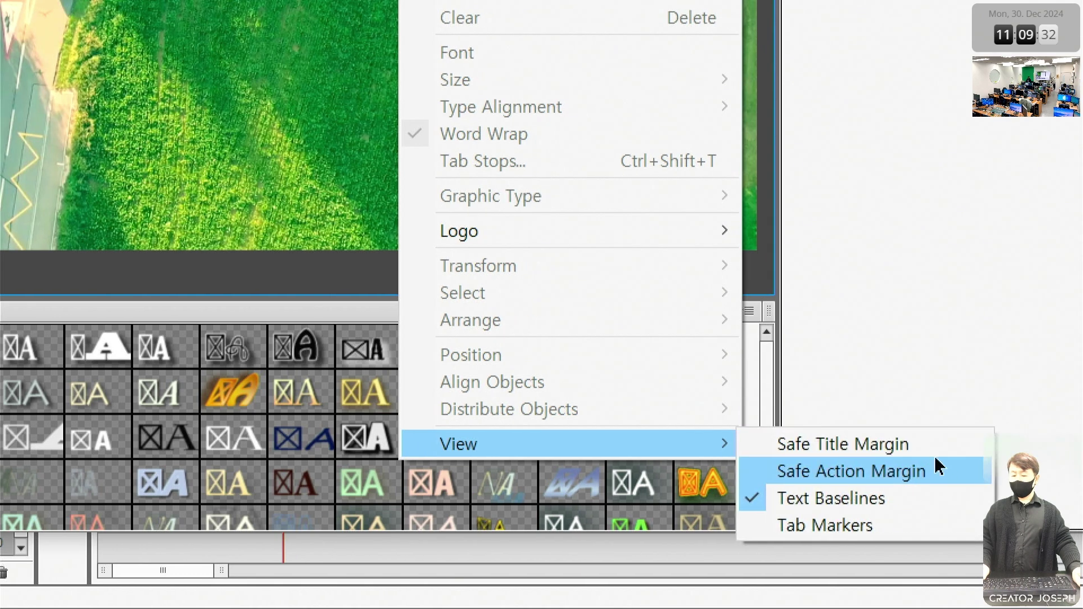
{"action": "left_click", "coordinate": [918, 445]}
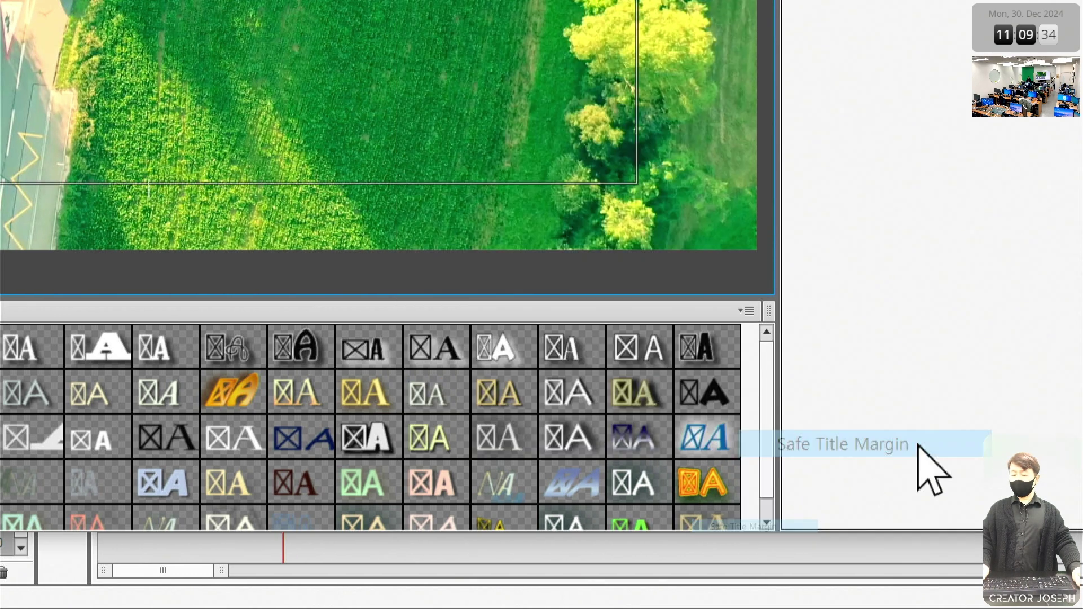
{"action": "right_click", "coordinate": [438, 80]}
{"action": "mouse_move", "coordinate": [617, 570]}
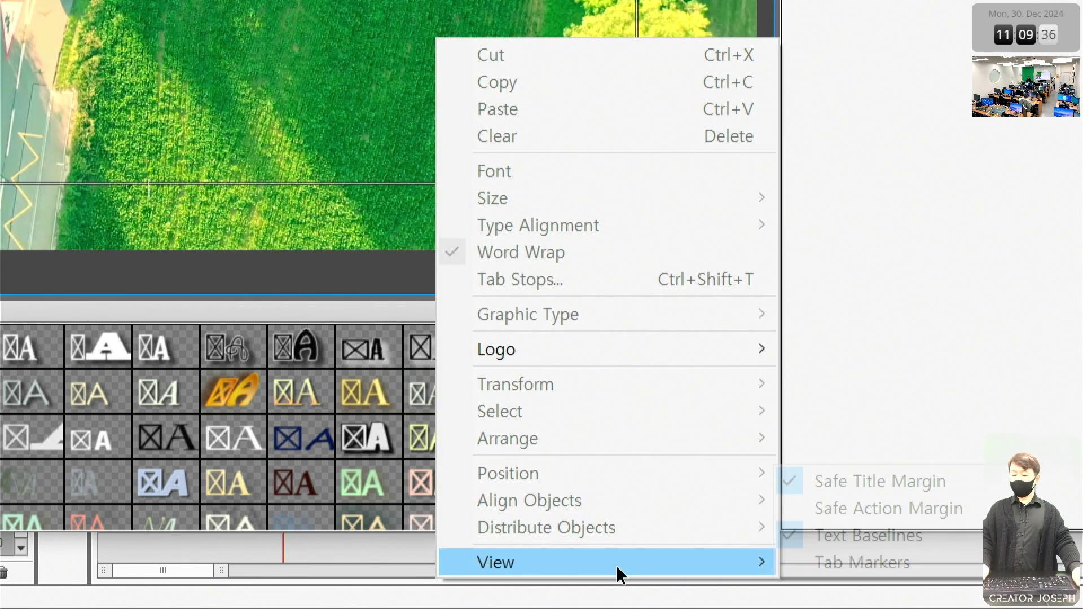
{"action": "left_click", "coordinate": [855, 514]}
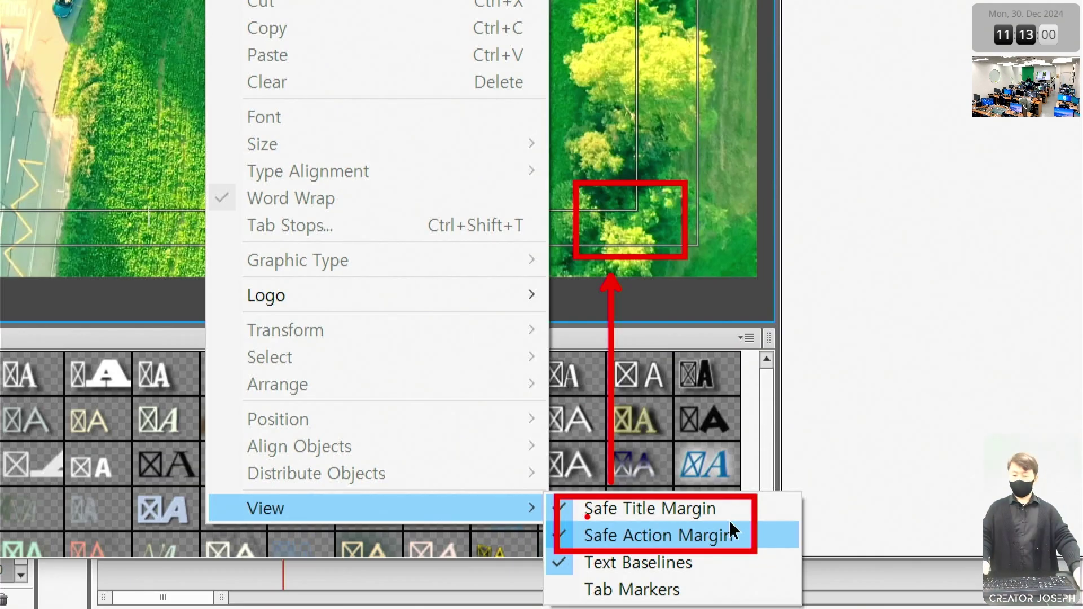
{"action": "key", "text": "Escape"}
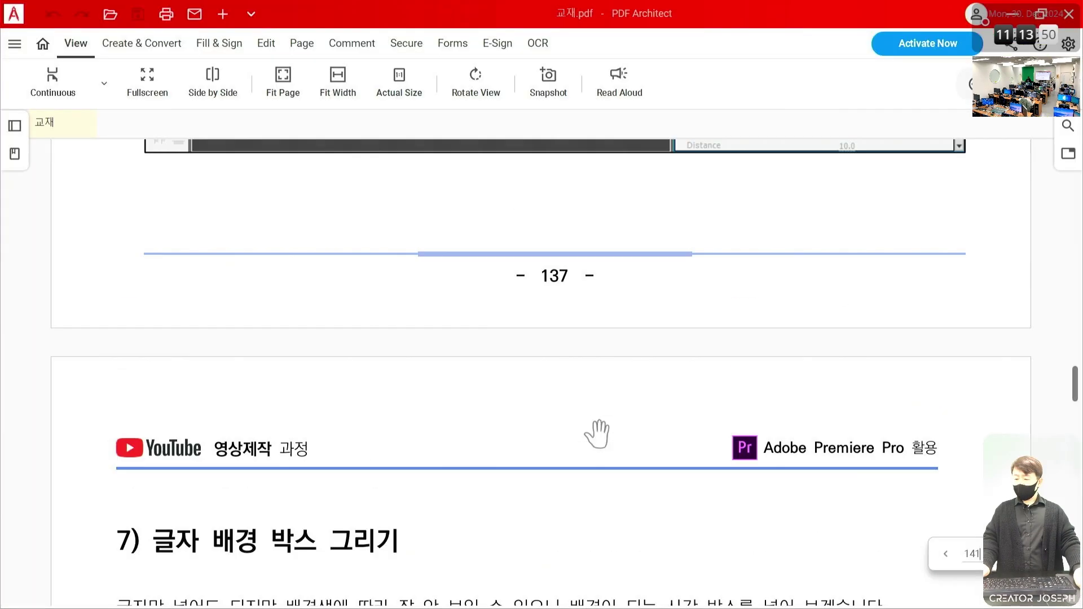
Step: Review the 교재.pdf textbook pages in PDF Architect on drawing text background boxes and changing their stacking order, and minimize the document
{"action": "scroll", "coordinate": [597, 434], "scroll_direction": "down", "scroll_amount": 3}
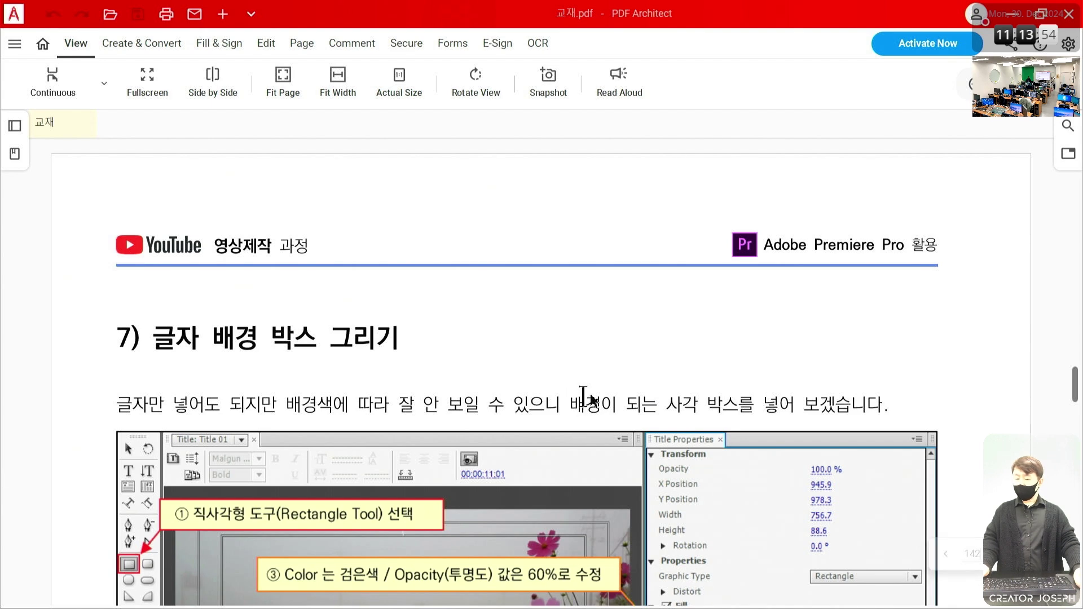
{"action": "scroll", "coordinate": [592, 392], "scroll_direction": "up", "scroll_amount": 2}
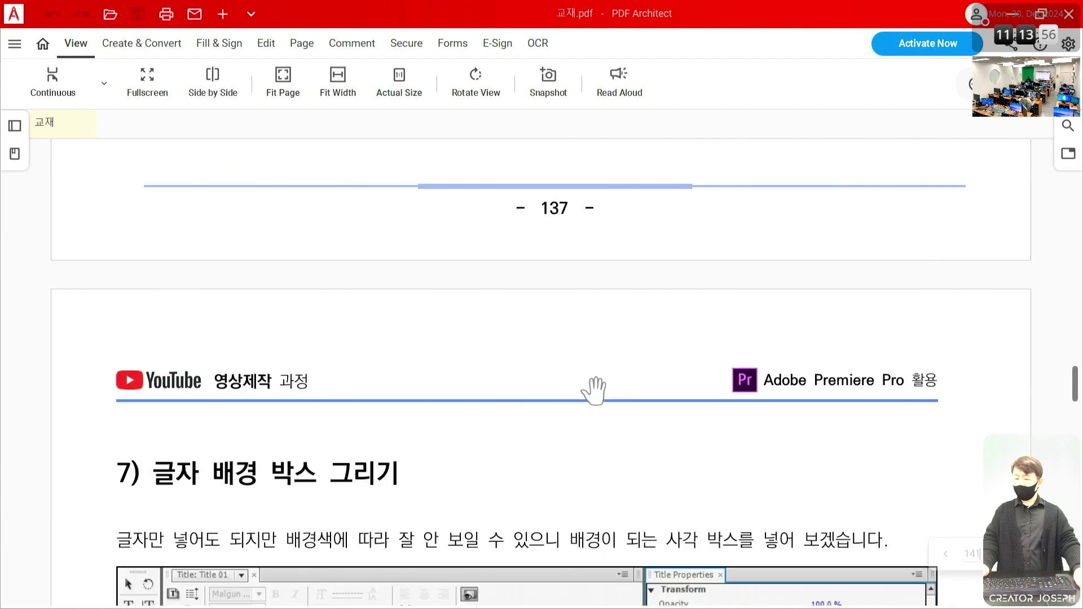
{"action": "scroll", "coordinate": [594, 389], "scroll_direction": "down", "scroll_amount": 4}
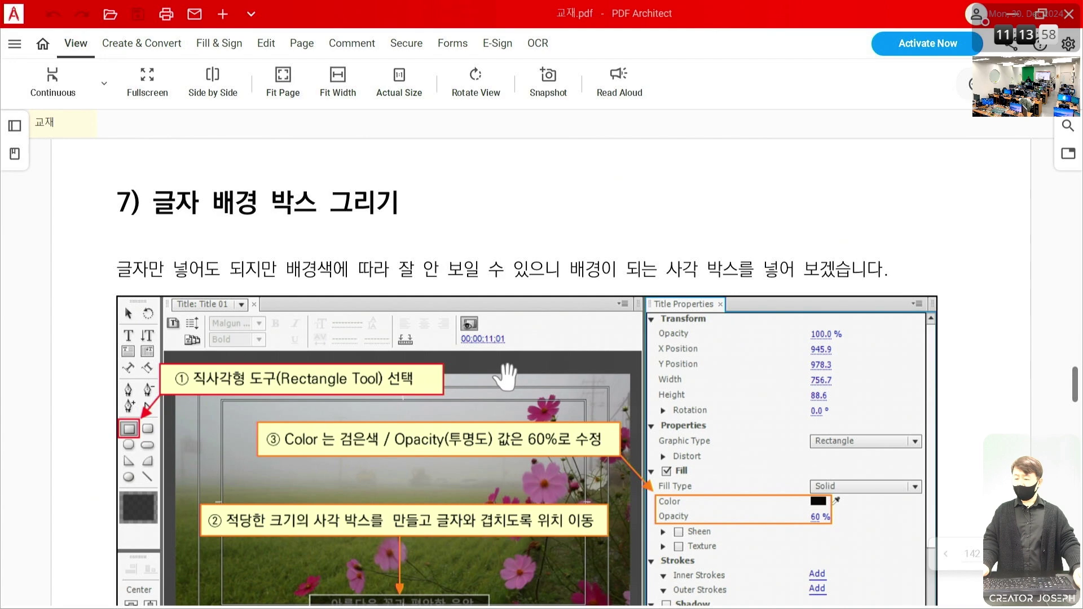
{"action": "scroll", "coordinate": [505, 375], "scroll_direction": "down", "scroll_amount": 12}
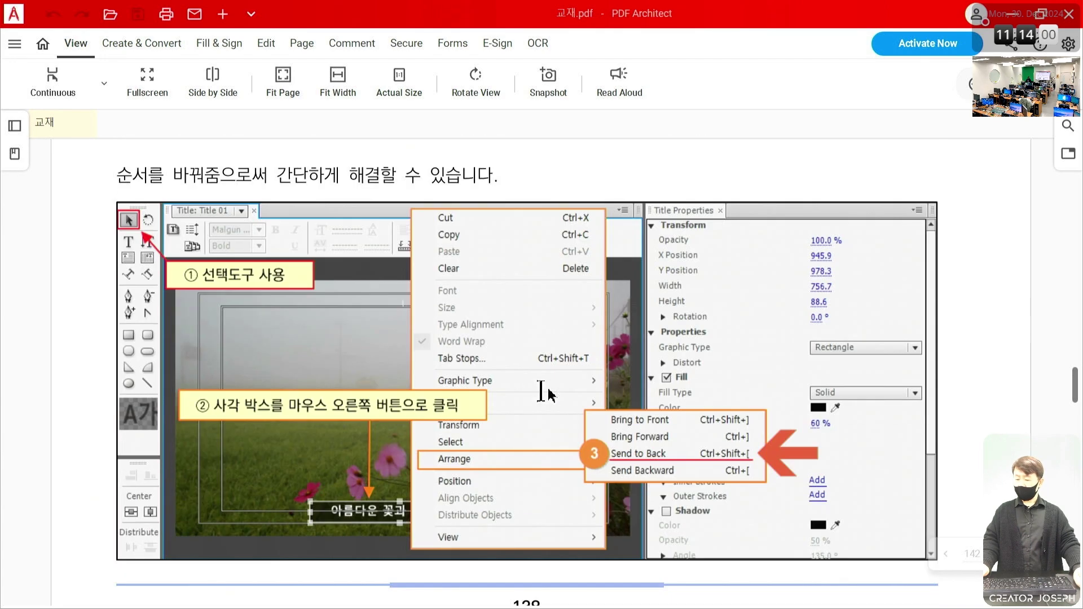
{"action": "scroll", "coordinate": [561, 403], "scroll_direction": "down", "scroll_amount": 3}
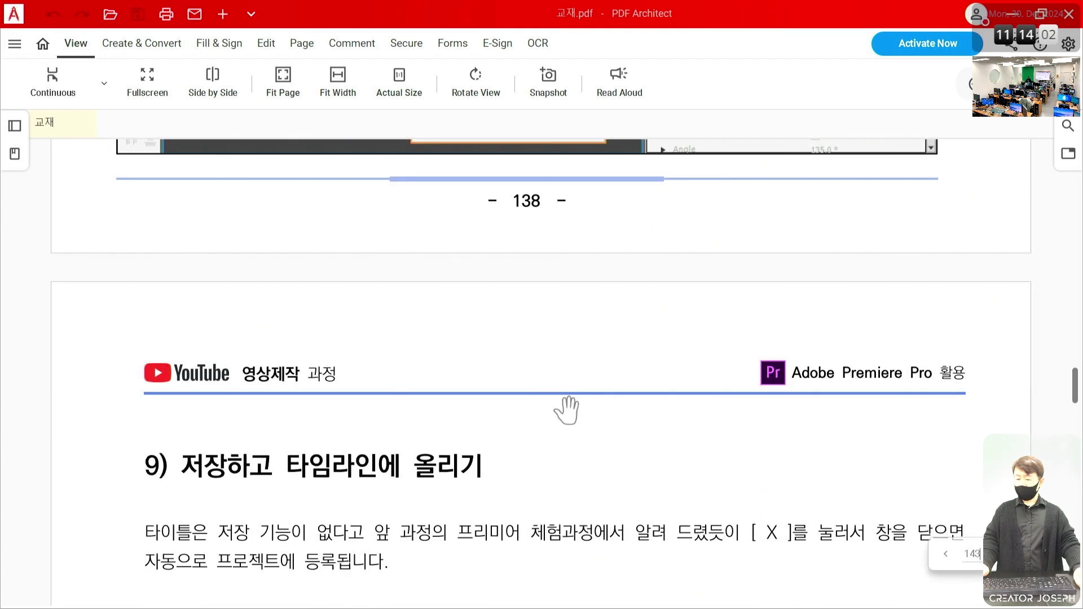
{"action": "scroll", "coordinate": [570, 406], "scroll_direction": "up", "scroll_amount": 3}
{"action": "scroll", "coordinate": [787, 281], "scroll_direction": "up", "scroll_amount": 2}
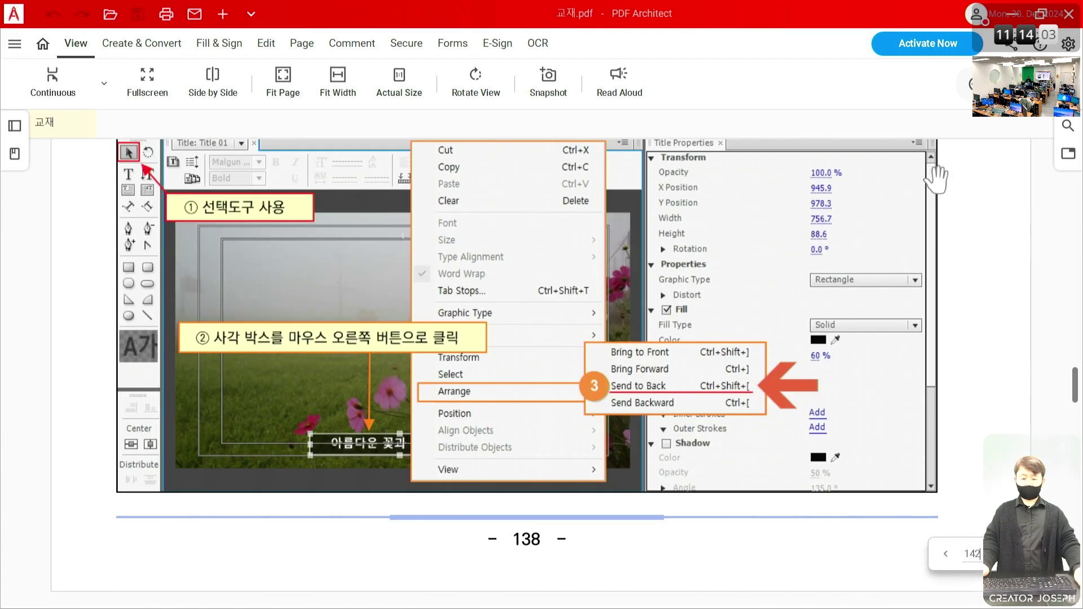
{"action": "left_click", "coordinate": [1013, 16]}
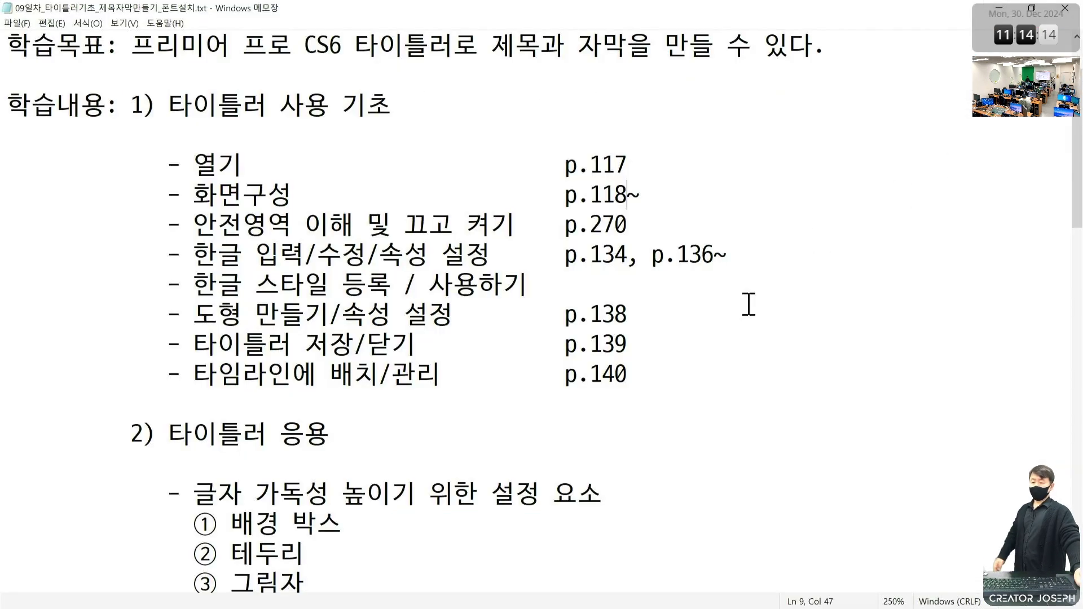
Step: Minimize the lesson notes and add the text "프리미어 프로 타이틀러 기초 - 자막 만들기 01" in the 맑은고딕 style low on the 자막 01 title canvas
{"action": "left_click", "coordinate": [999, 8]}
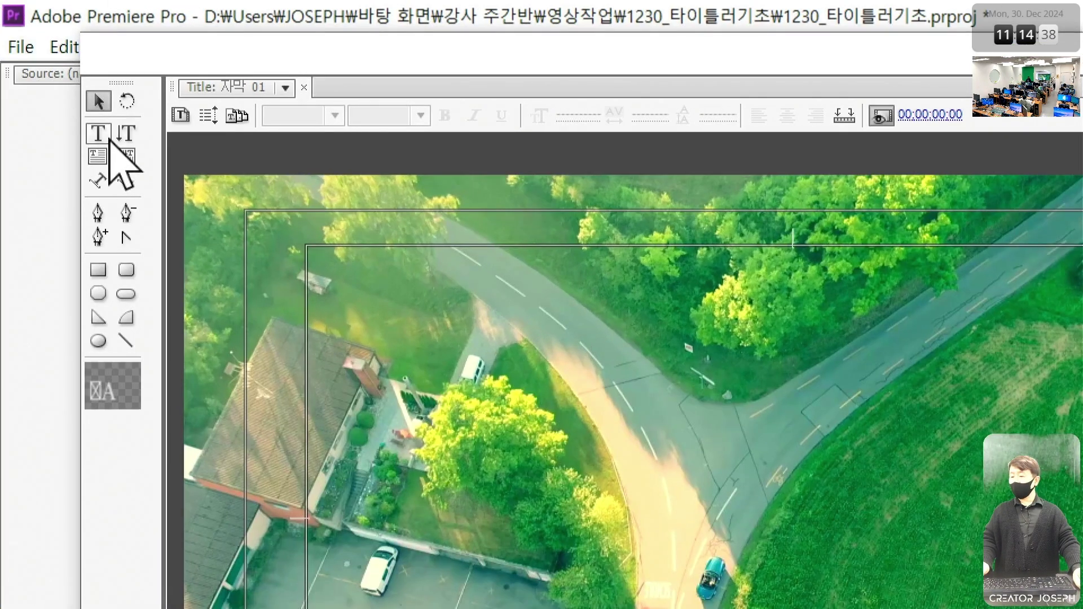
{"action": "left_click", "coordinate": [110, 141]}
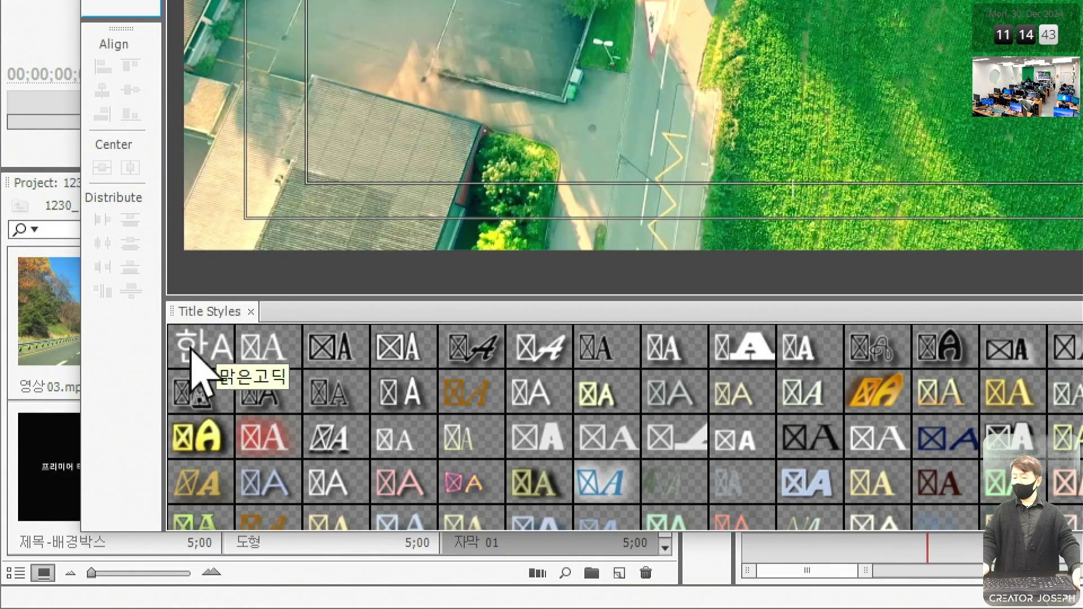
{"action": "left_click", "coordinate": [191, 351]}
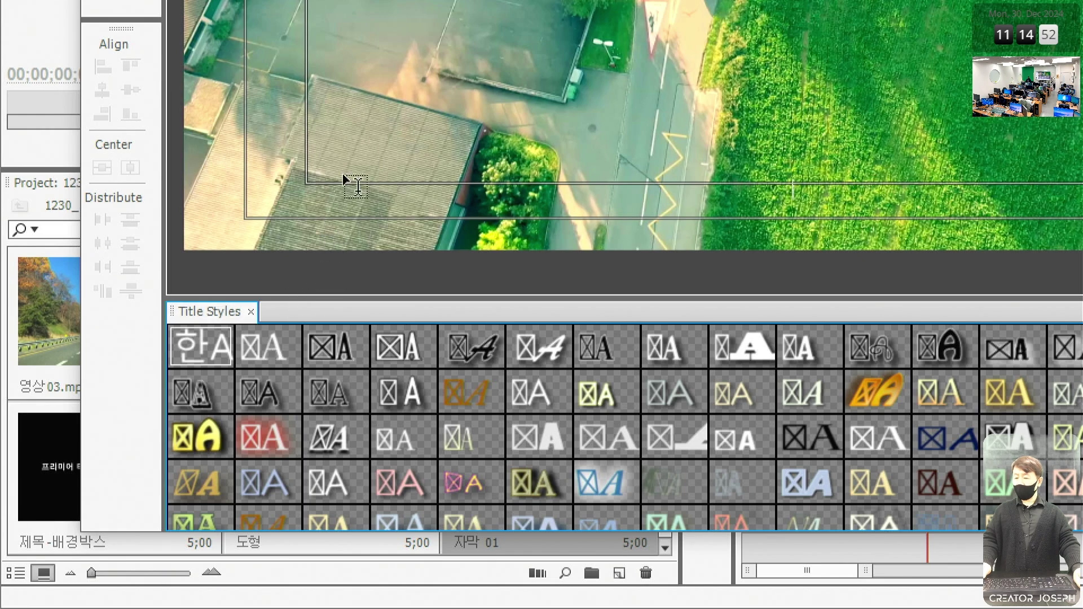
{"action": "left_click", "coordinate": [343, 153]}
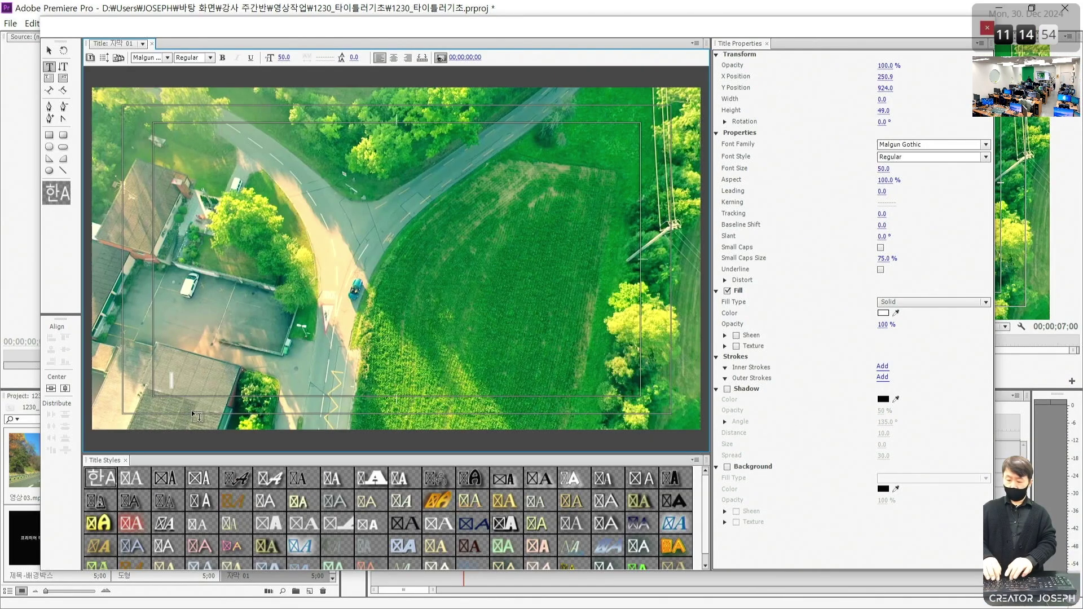
{"action": "type", "text": "ㅌ리미어 프로 타이틀"}
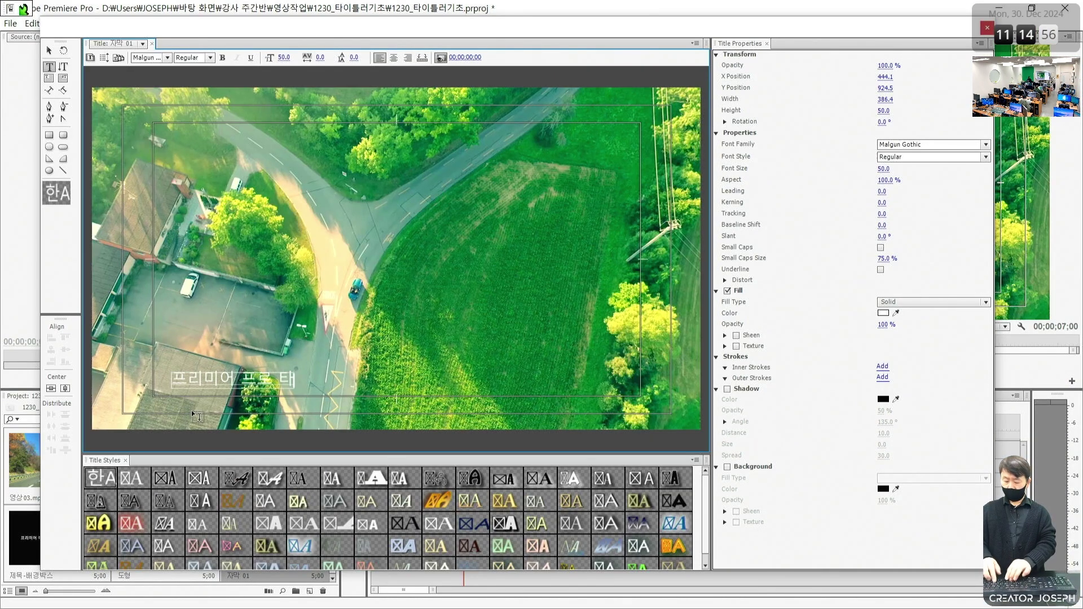
{"action": "type", "text": "러 기초 0"}
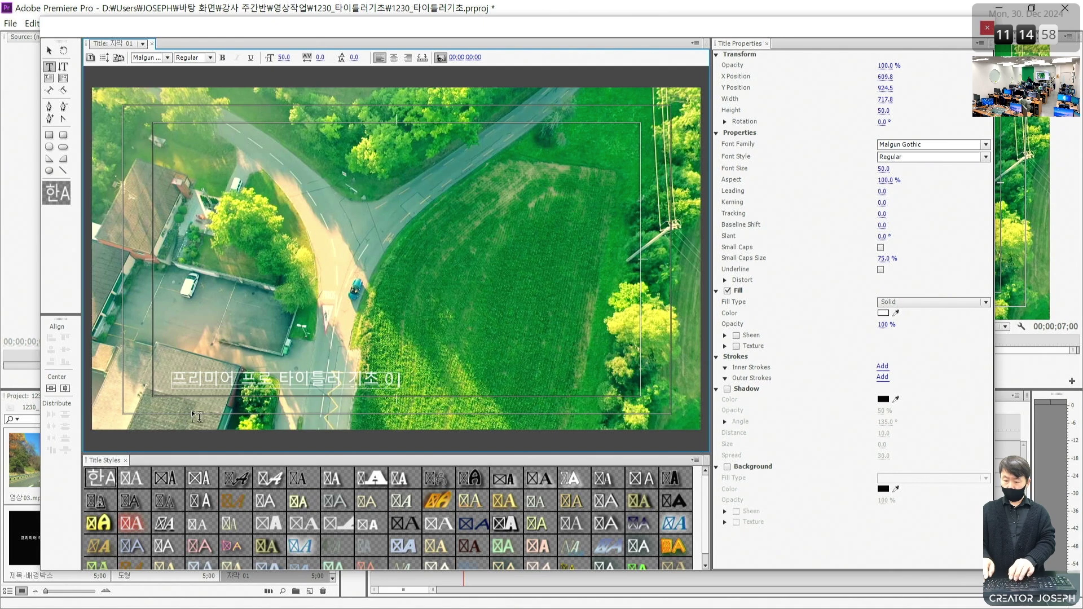
{"action": "key", "text": "BackSpace"}
{"action": "type", "text": ": 자막 맨"}
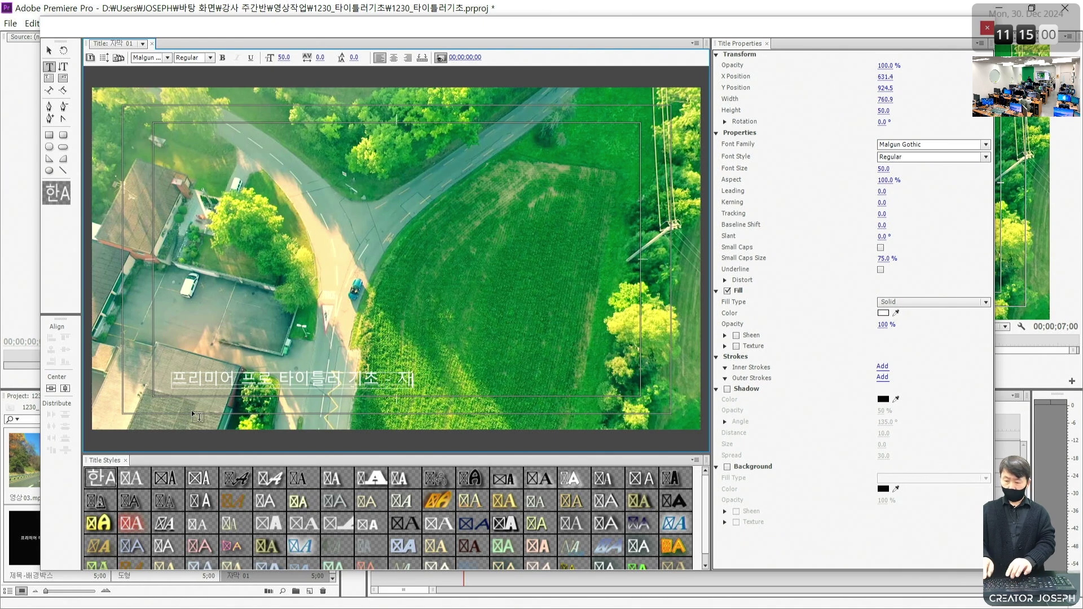
{"action": "type", "text": "들기 01"}
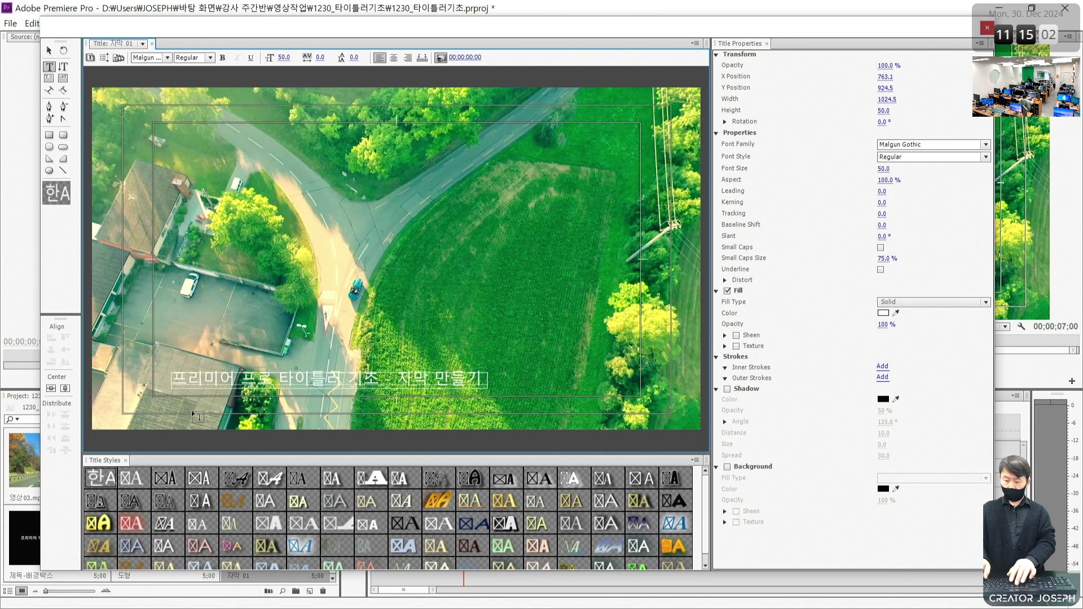
Step: Move the subtitle to the lower edge of the safe title area, center-align its text, and center it horizontally on the canvas
{"action": "left_click", "coordinate": [50, 50]}
{"action": "left_click_drag", "start_coordinate": [424, 373], "coordinate": [460, 385]}
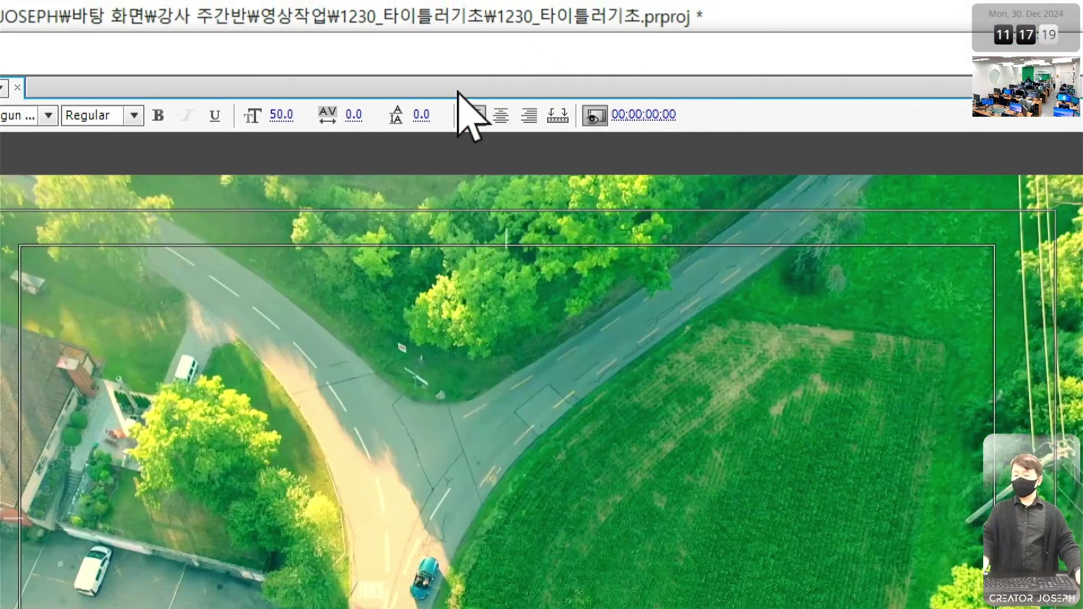
{"action": "left_click", "coordinate": [508, 116]}
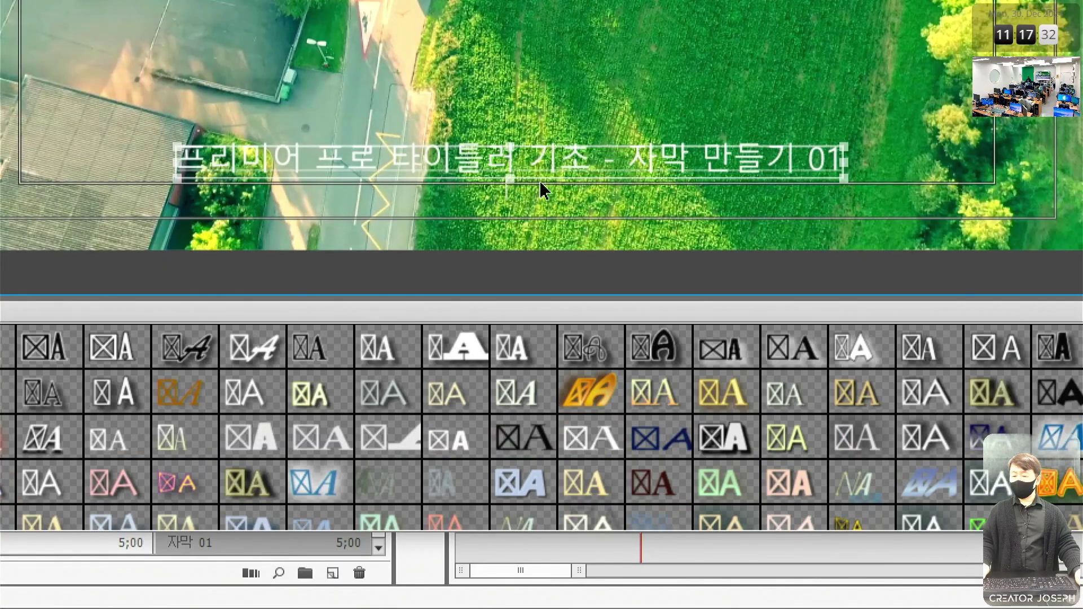
{"action": "mouse_move", "coordinate": [554, 171]}
{"action": "left_mouse_down"}
{"action": "mouse_move", "coordinate": [564, 153]}
{"action": "mouse_move", "coordinate": [548, 182]}
{"action": "left_mouse_up"}
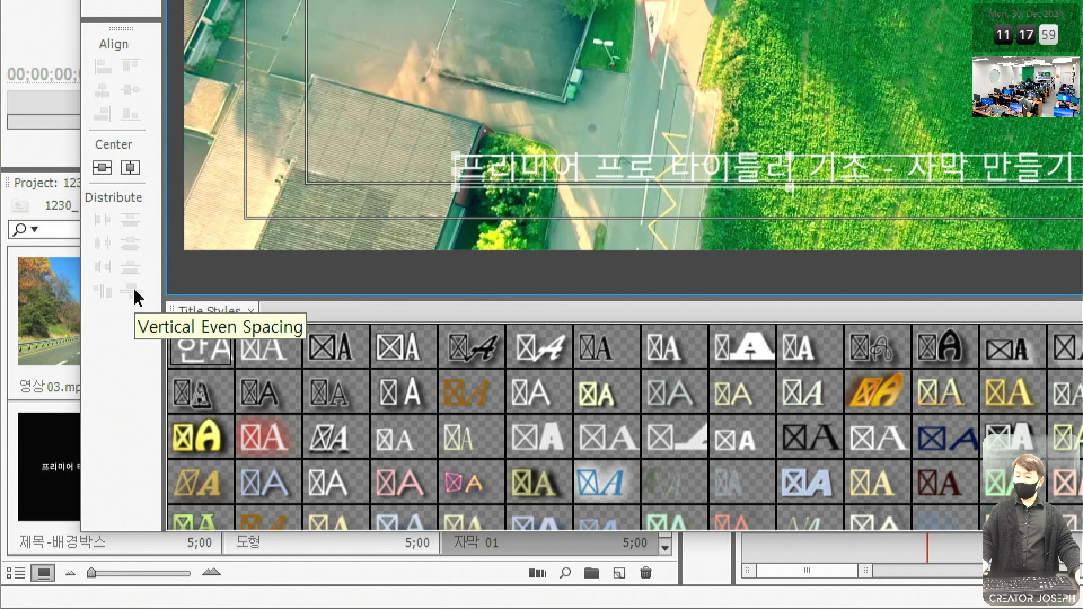
{"action": "left_click_drag", "start_coordinate": [423, 186], "coordinate": [580, 185]}
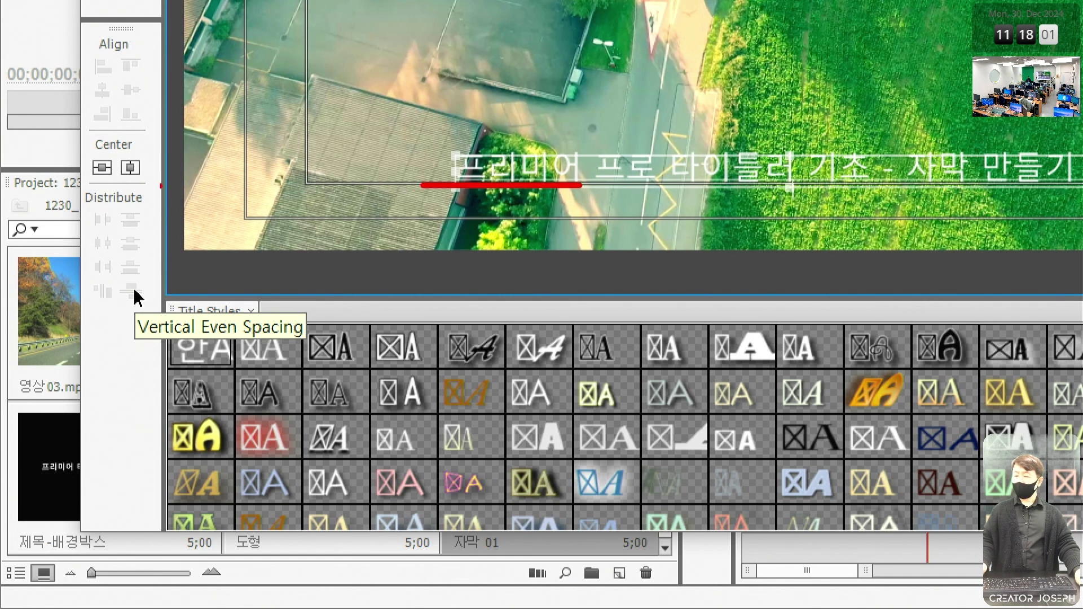
{"action": "mouse_move", "coordinate": [115, 149]}
{"action": "left_mouse_down"}
{"action": "mouse_move", "coordinate": [133, 172]}
{"action": "mouse_move", "coordinate": [158, 101]}
{"action": "left_mouse_up"}
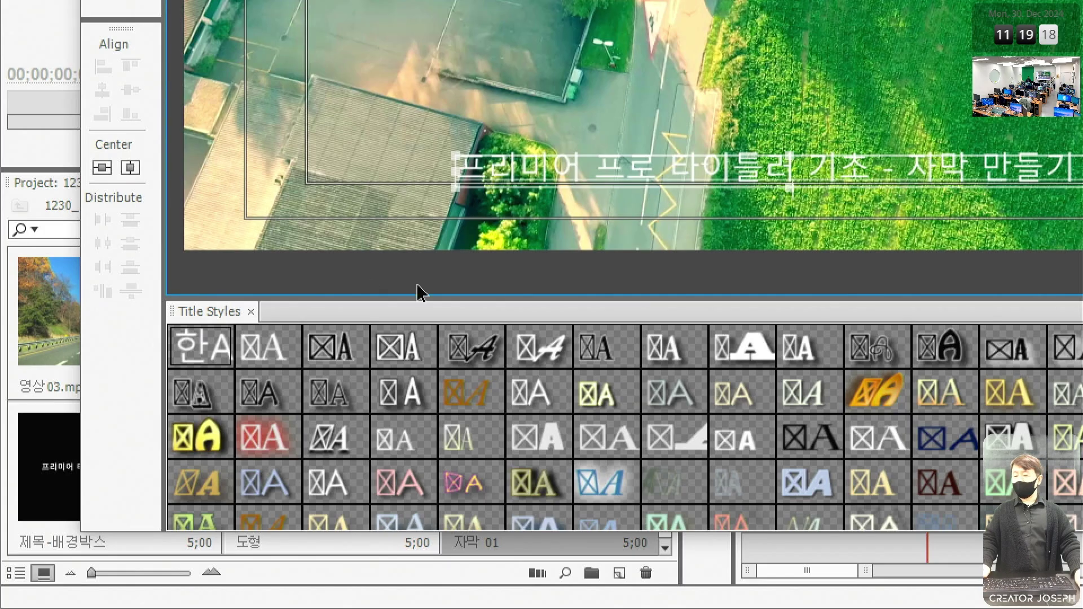
{"action": "left_click", "coordinate": [131, 168]}
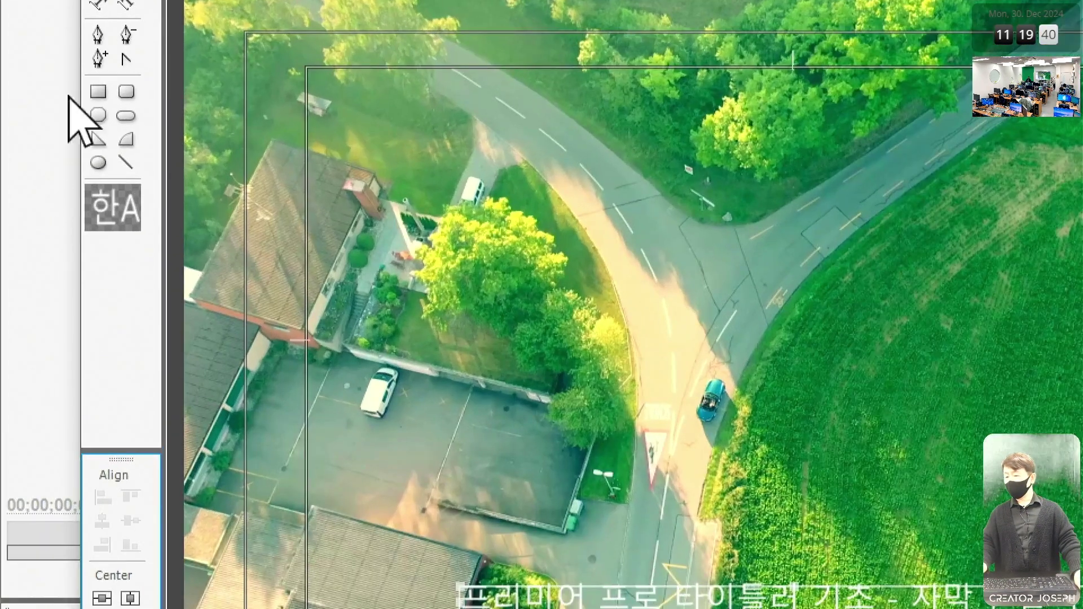
Step: Draw a rectangle about 1122 by 88 covering the subtitle text as its background box
{"action": "left_click", "coordinate": [49, 135]}
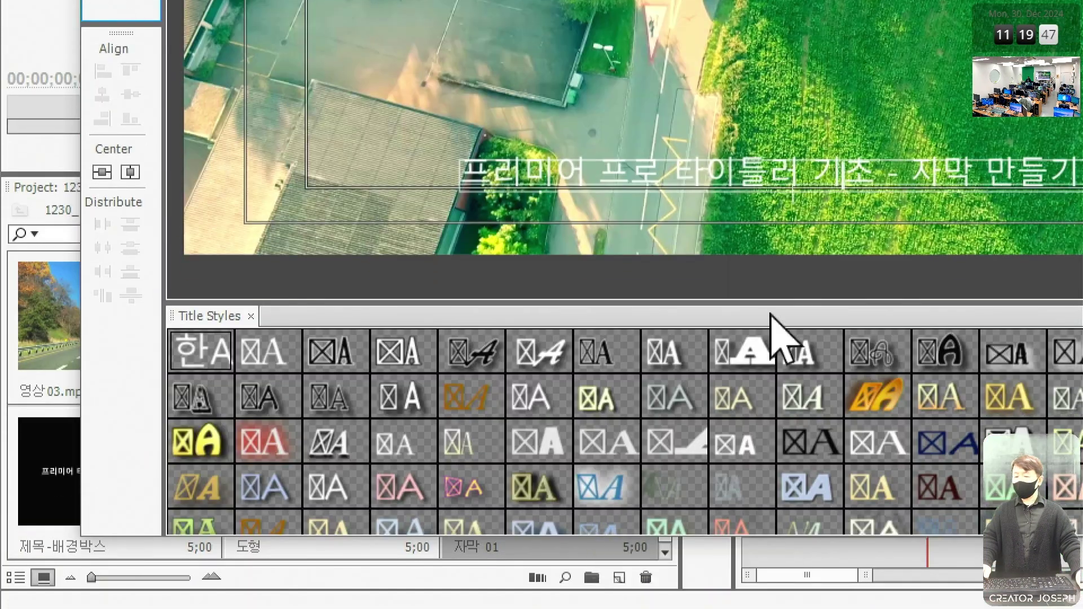
{"action": "left_click_drag", "start_coordinate": [439, 209], "coordinate": [1082, 155]}
{"action": "left_click_drag", "start_coordinate": [922, 156], "coordinate": [903, 153]}
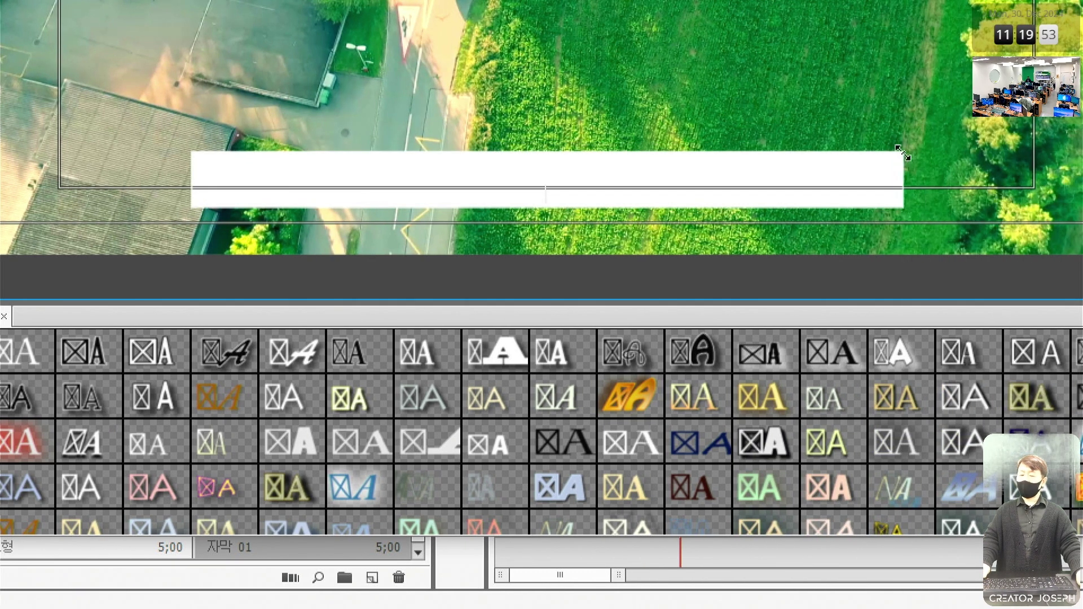
{"action": "left_click_drag", "start_coordinate": [902, 152], "coordinate": [903, 153]}
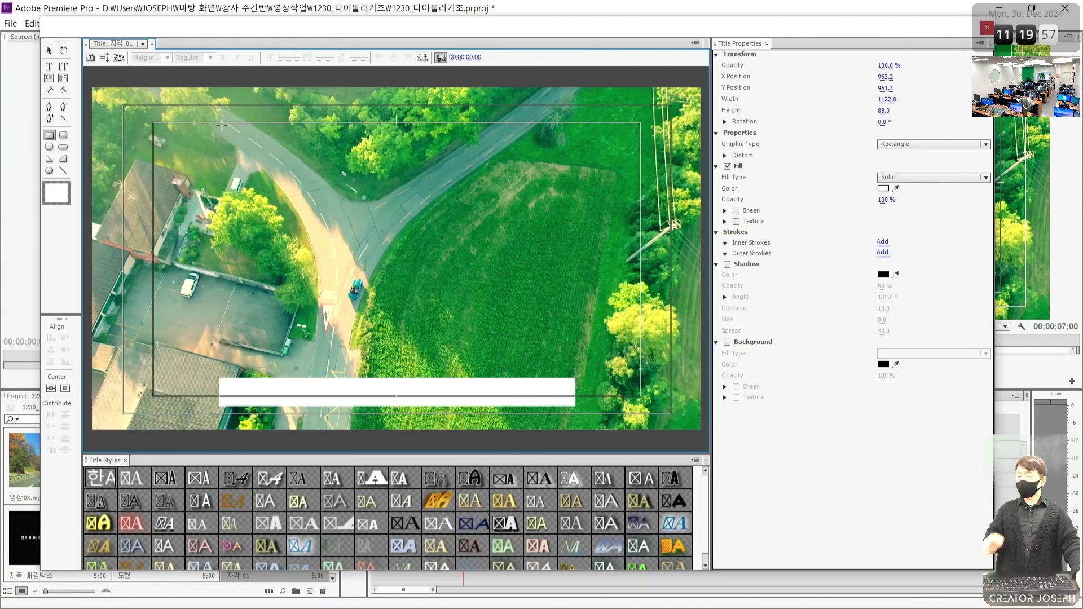
{"action": "left_click", "coordinate": [45, 52]}
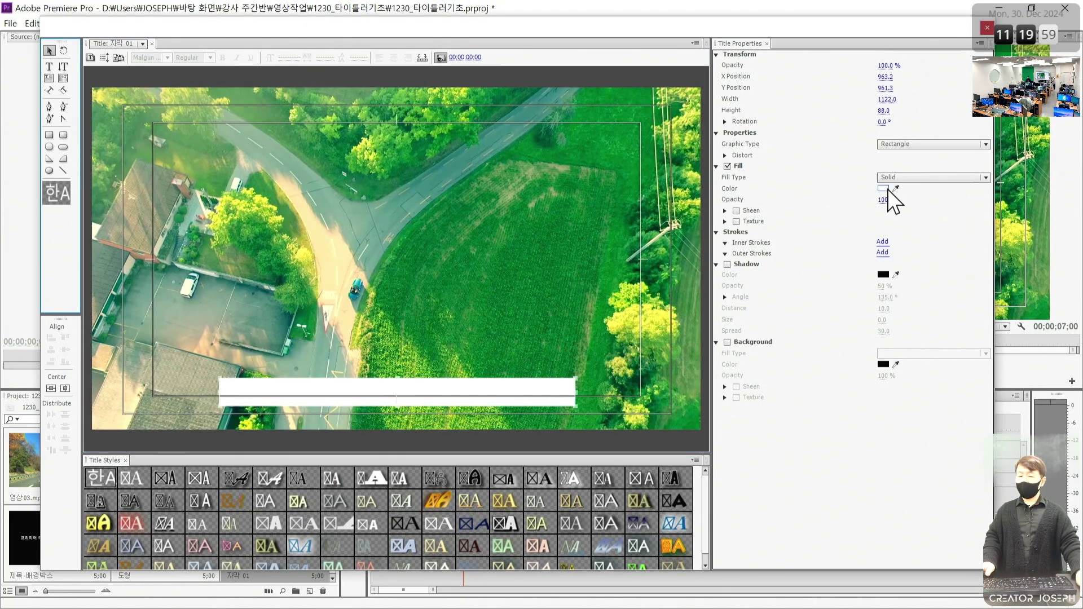
Step: Set the background box's fill color to black (000000) and its fill opacity to 50%
{"action": "left_click", "coordinate": [884, 188]}
{"action": "left_click_drag", "start_coordinate": [509, 296], "coordinate": [224, 174]}
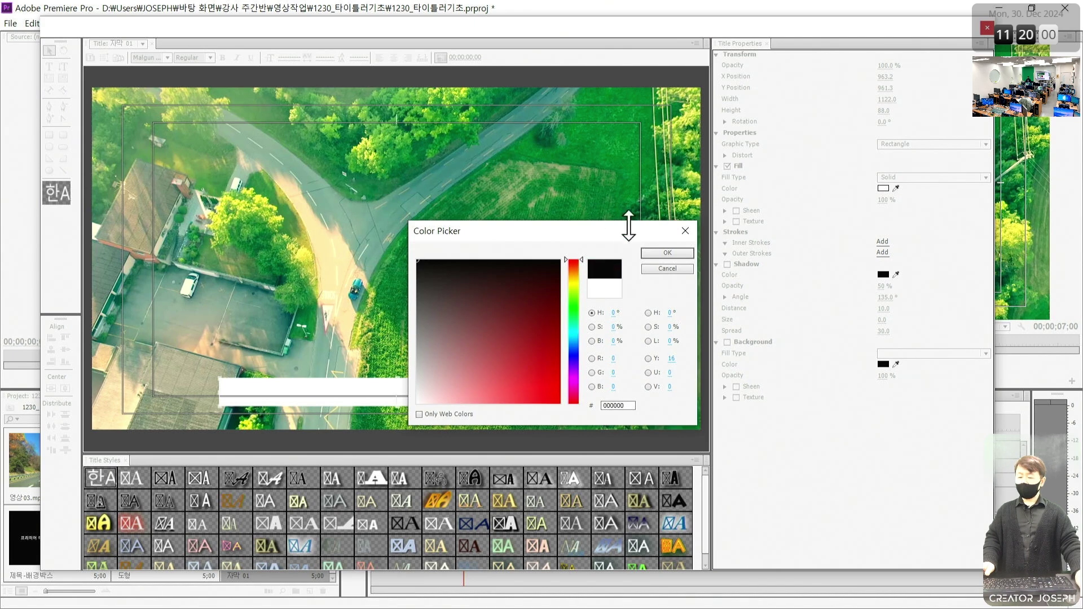
{"action": "left_click", "coordinate": [670, 253]}
{"action": "left_click", "coordinate": [884, 199]}
{"action": "type", "text": "50"}
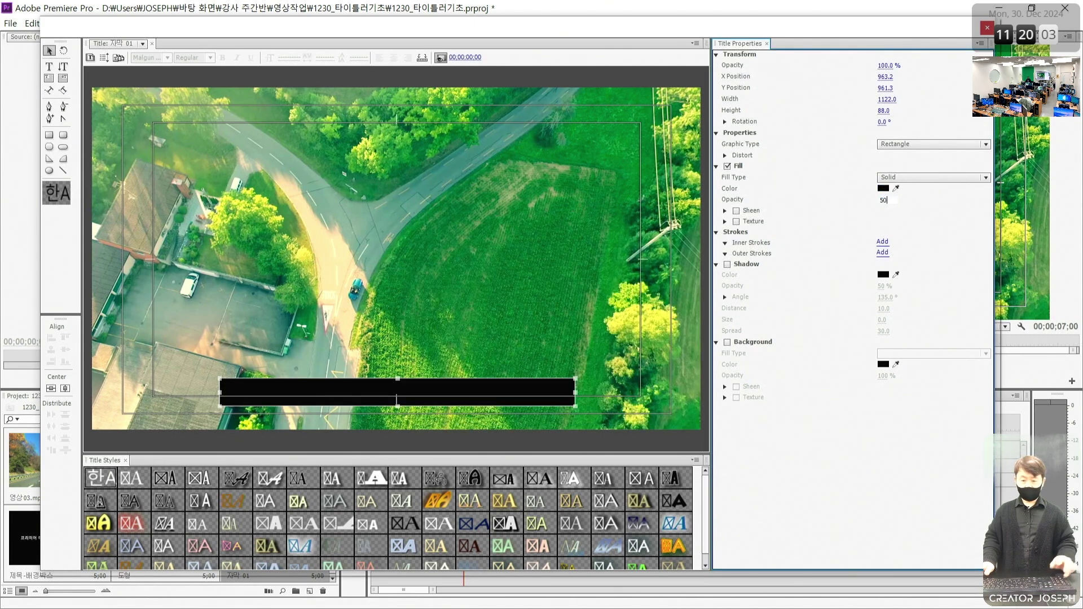
{"action": "key", "text": "Return"}
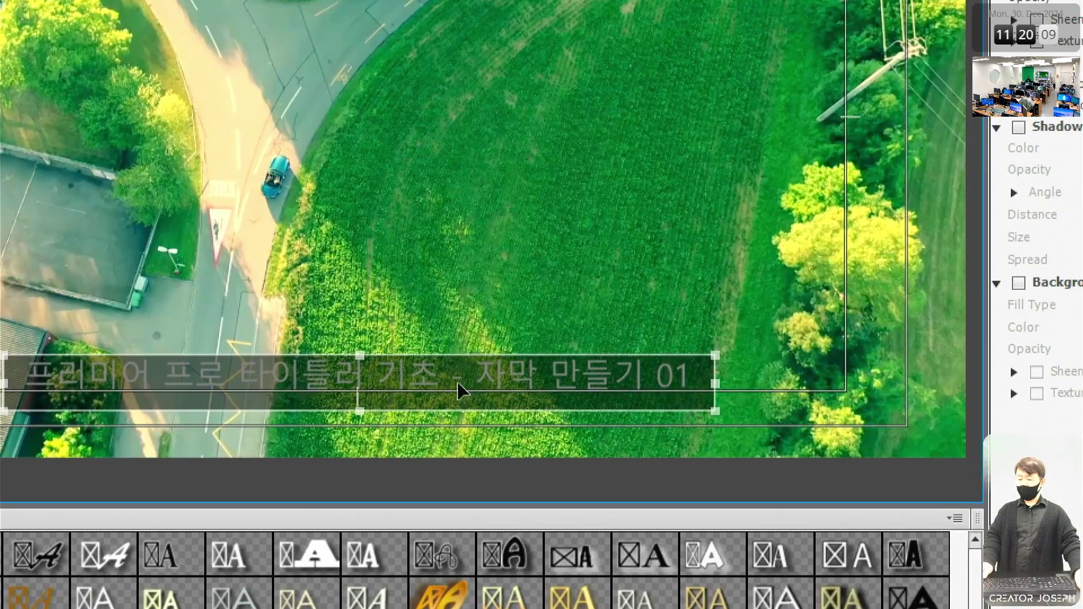
Step: Send the background box behind the subtitle text, extend its upper edge slightly upward, and center it horizontally
{"action": "right_click", "coordinate": [435, 405]}
{"action": "mouse_move", "coordinate": [674, 215]}
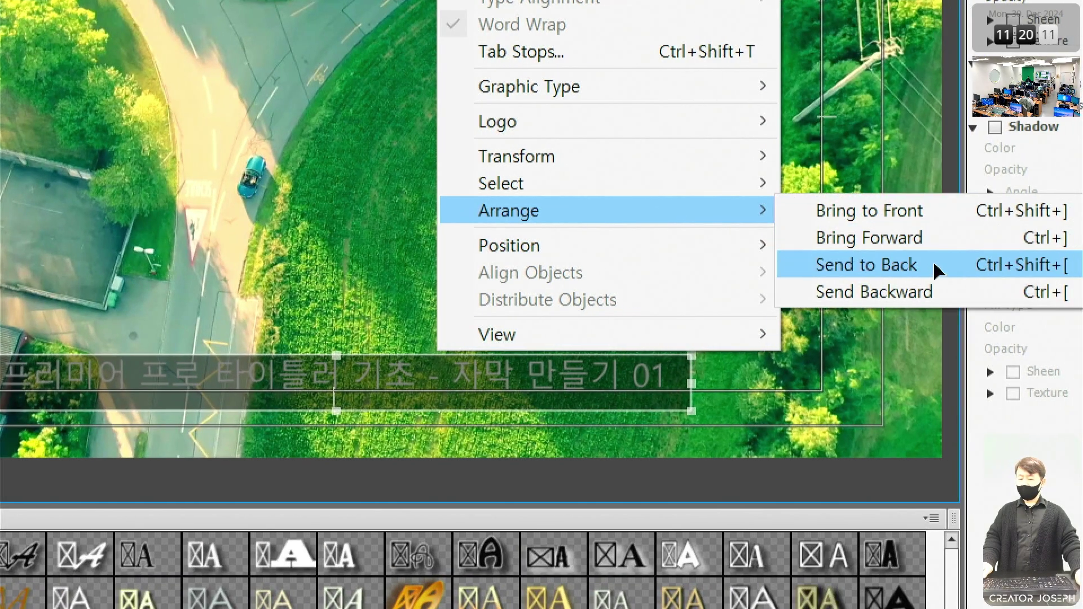
{"action": "left_click", "coordinate": [958, 273]}
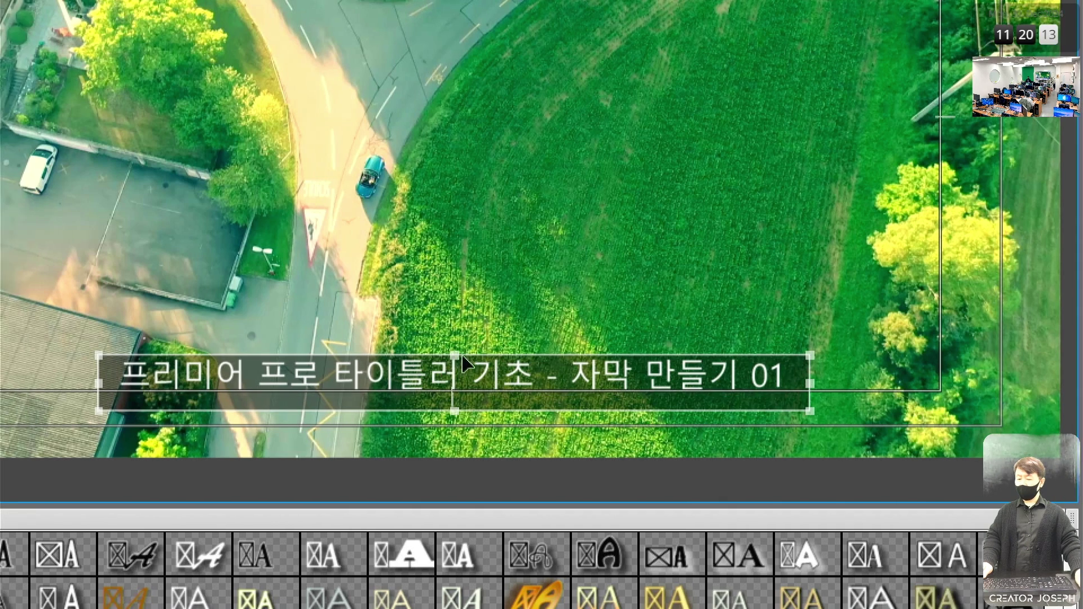
{"action": "left_click_drag", "start_coordinate": [455, 357], "coordinate": [455, 348]}
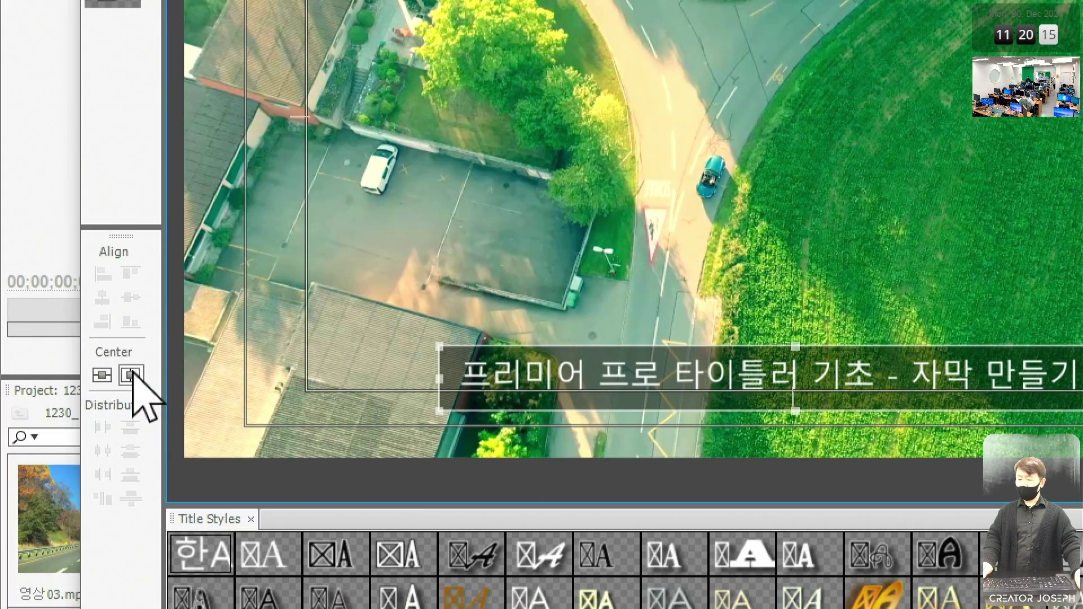
{"action": "left_click", "coordinate": [130, 374]}
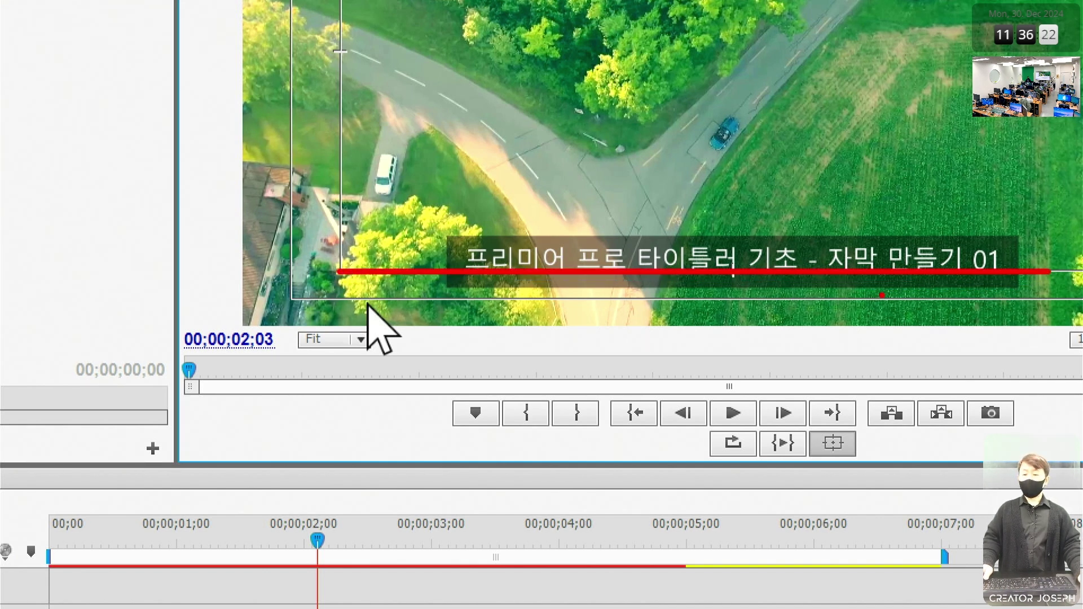
Step: Check the subtitle's position against the safe margins in the sequence preview, and move the playhead to 00;00;02;15
{"action": "mouse_move", "coordinate": [804, 318]}
{"action": "left_mouse_down"}
{"action": "mouse_move", "coordinate": [779, 316]}
{"action": "mouse_move", "coordinate": [801, 308]}
{"action": "left_mouse_up"}
{"action": "left_click_drag", "start_coordinate": [310, 305], "coordinate": [1018, 303]}
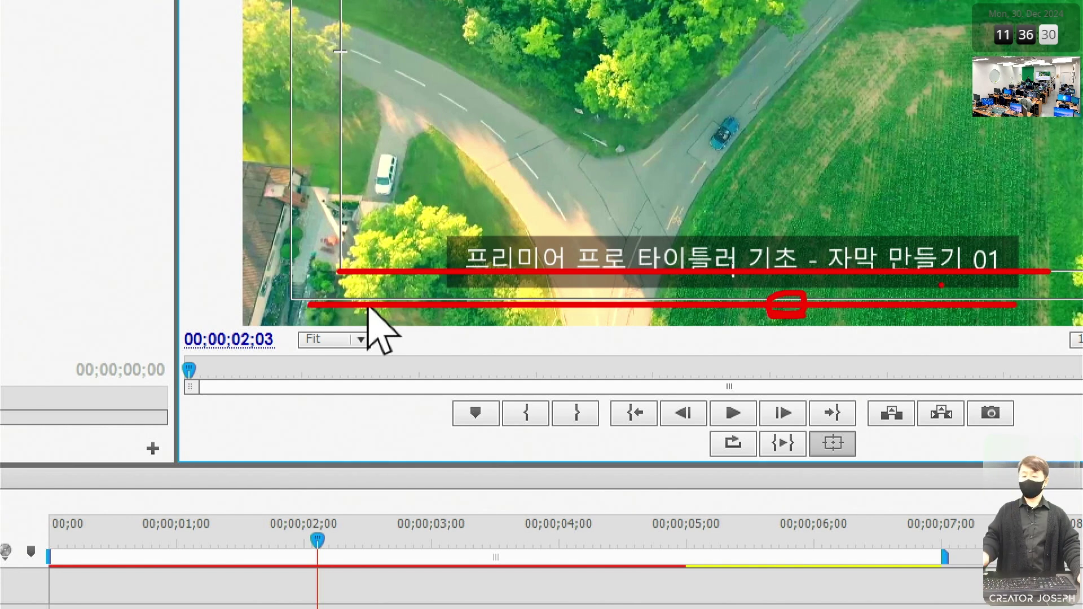
{"action": "mouse_move", "coordinate": [792, 275]}
{"action": "left_mouse_down"}
{"action": "mouse_move", "coordinate": [716, 286]}
{"action": "mouse_move", "coordinate": [619, 271]}
{"action": "mouse_move", "coordinate": [735, 222]}
{"action": "mouse_move", "coordinate": [761, 269]}
{"action": "left_mouse_up"}
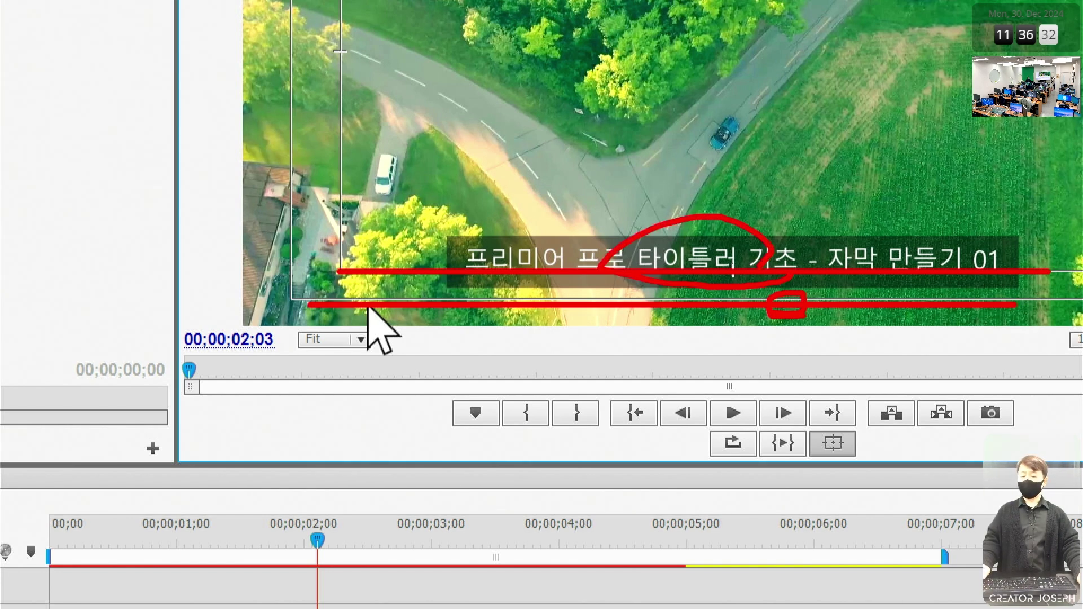
{"action": "key", "text": "Escape"}
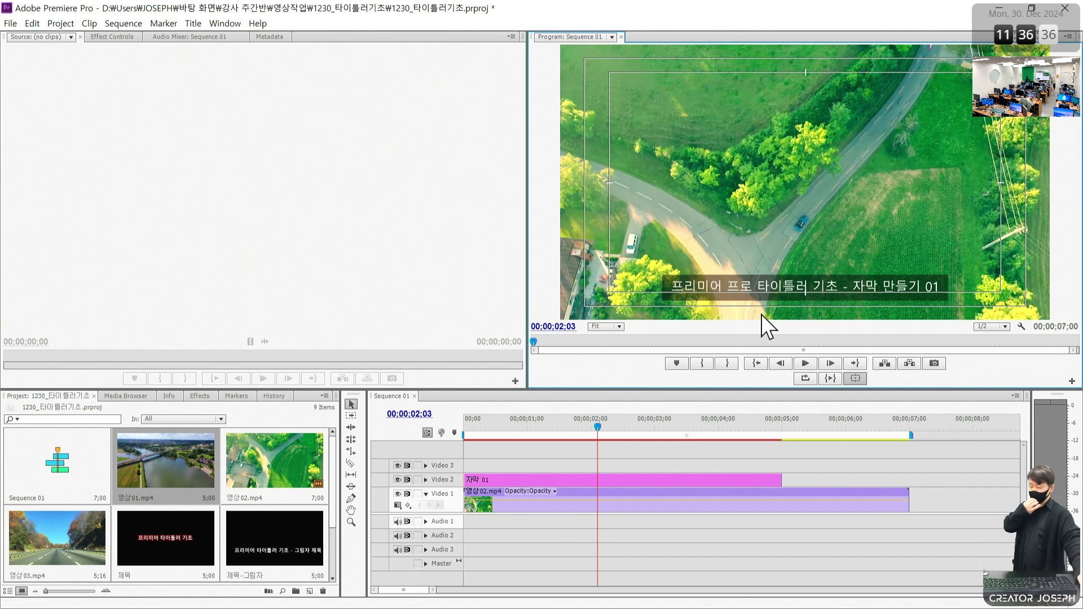
{"action": "left_click_drag", "start_coordinate": [614, 426], "coordinate": [625, 428]}
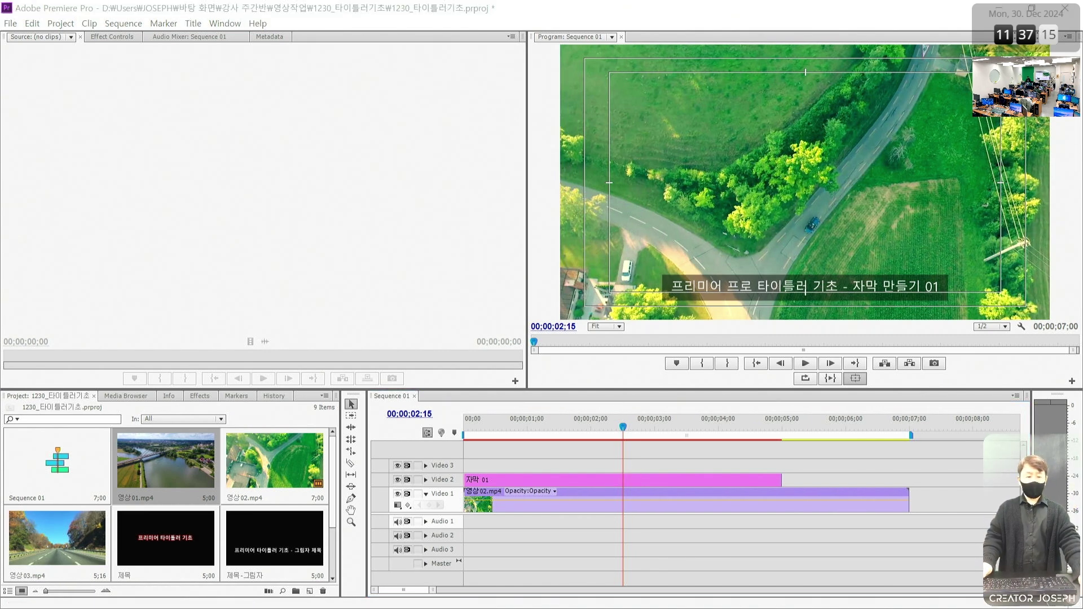
Step: Switch to the Notepad lesson notes and check the textbook page reference for copying subtitles (p.218)
{"action": "key", "text": "alt+Tab"}
{"action": "left_click_drag", "start_coordinate": [565, 255], "coordinate": [632, 248]}
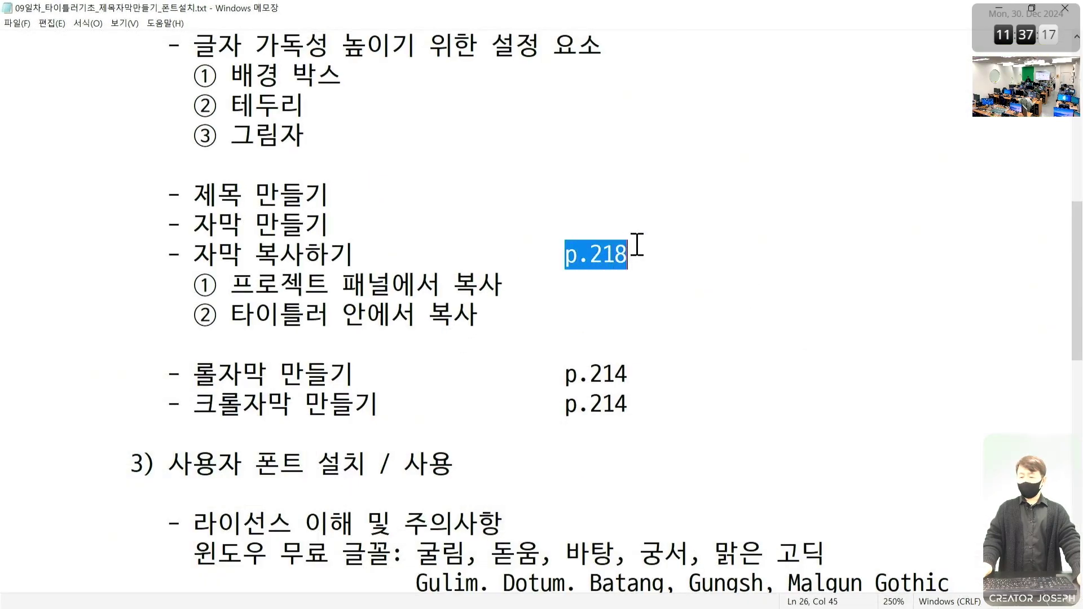
{"action": "left_click", "coordinate": [999, 8]}
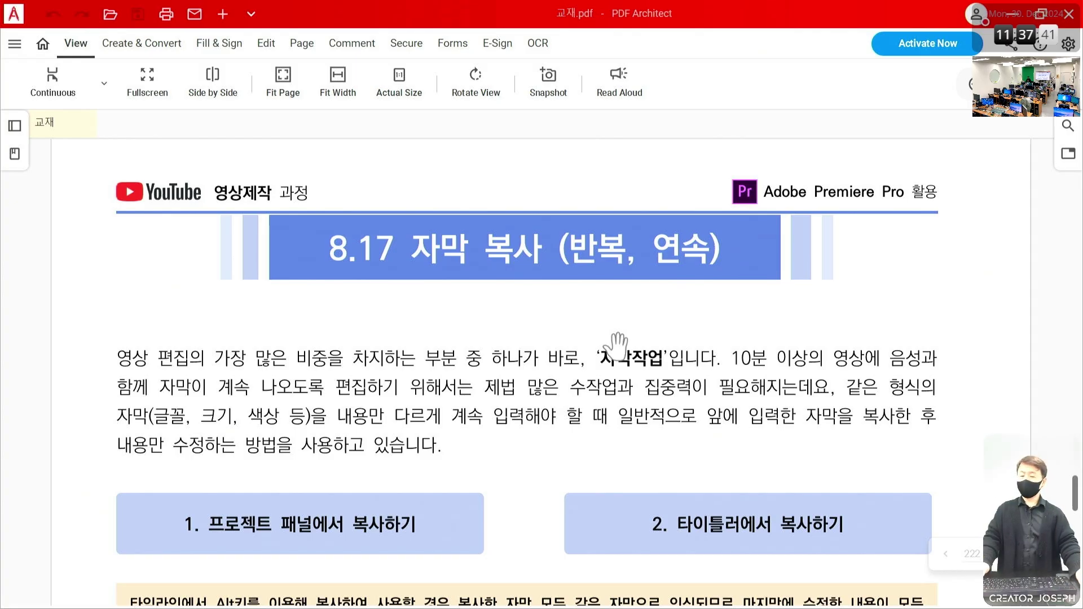
Step: Read textbook section 8.17 on repeated subtitle copying in PDF Architect, covering the project-panel and titler methods
{"action": "scroll", "coordinate": [618, 344], "scroll_direction": "up", "scroll_amount": 3}
{"action": "scroll", "coordinate": [615, 342], "scroll_direction": "down", "scroll_amount": 4}
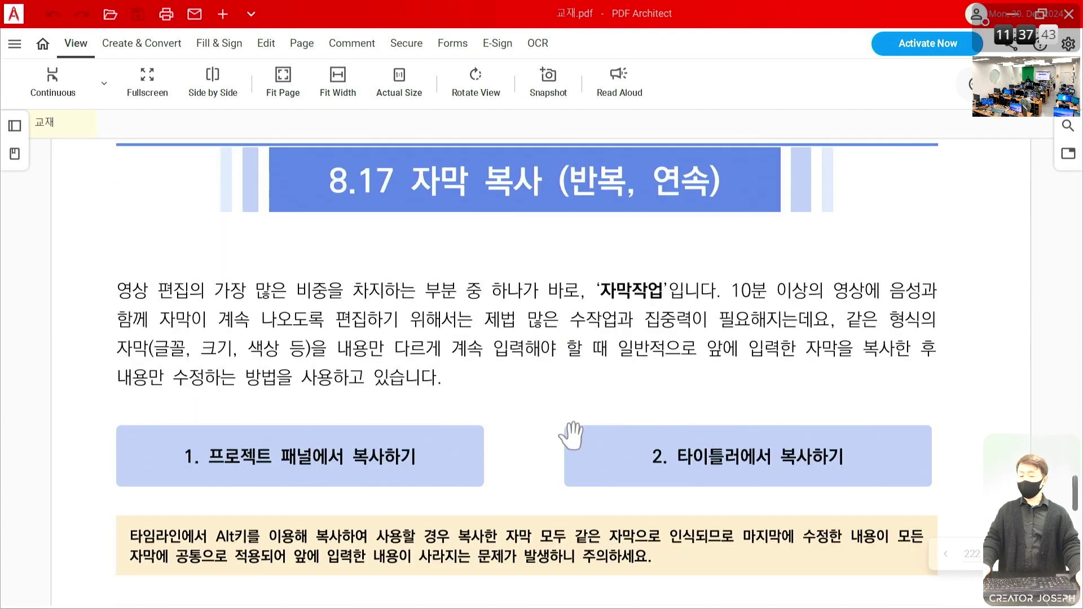
{"action": "scroll", "coordinate": [571, 435], "scroll_direction": "down", "scroll_amount": 2}
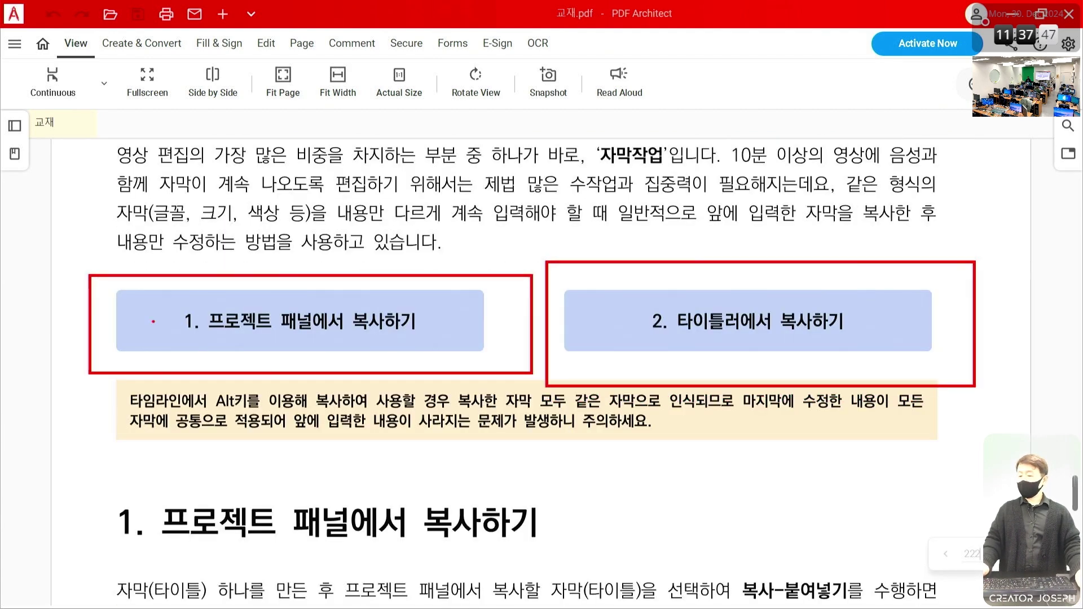
{"action": "left_click_drag", "start_coordinate": [164, 340], "coordinate": [335, 340]}
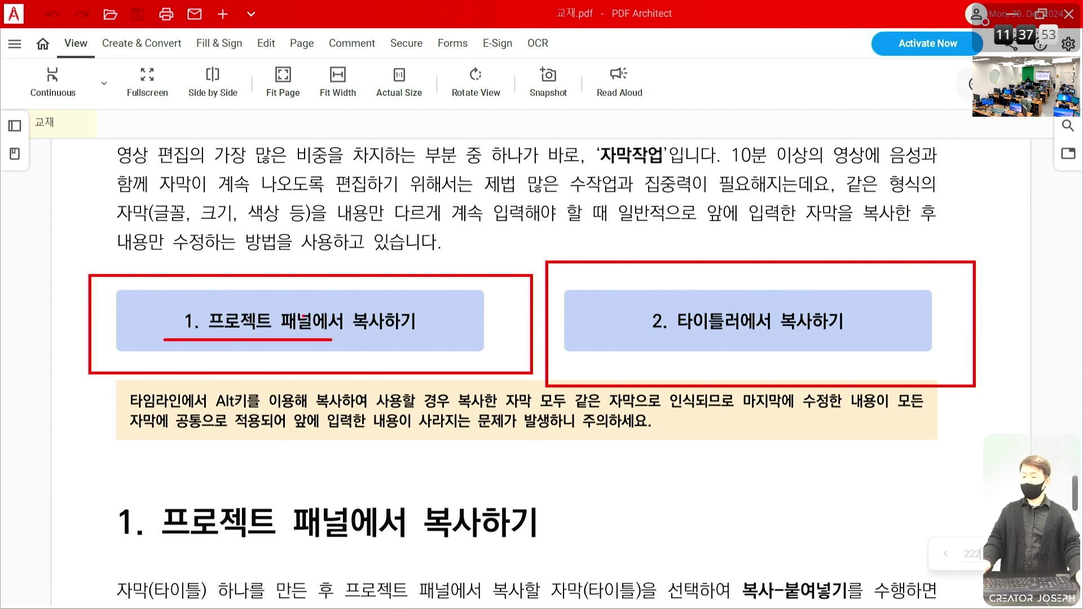
{"action": "mouse_move", "coordinate": [310, 281]}
{"action": "left_mouse_down"}
{"action": "mouse_move", "coordinate": [319, 294]}
{"action": "mouse_move", "coordinate": [335, 272]}
{"action": "left_mouse_up"}
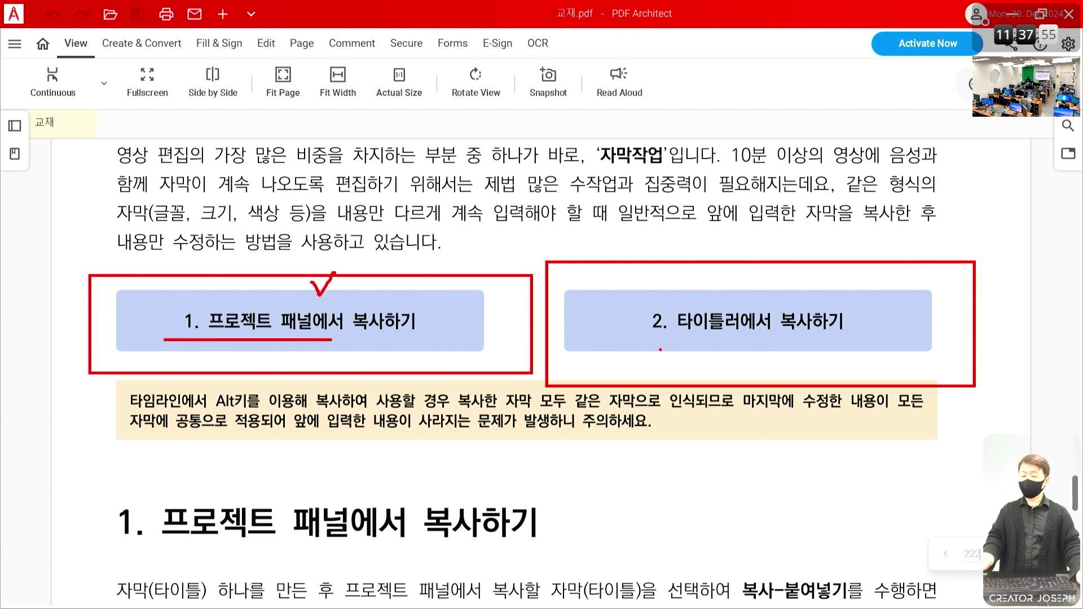
{"action": "left_click_drag", "start_coordinate": [660, 350], "coordinate": [857, 345]}
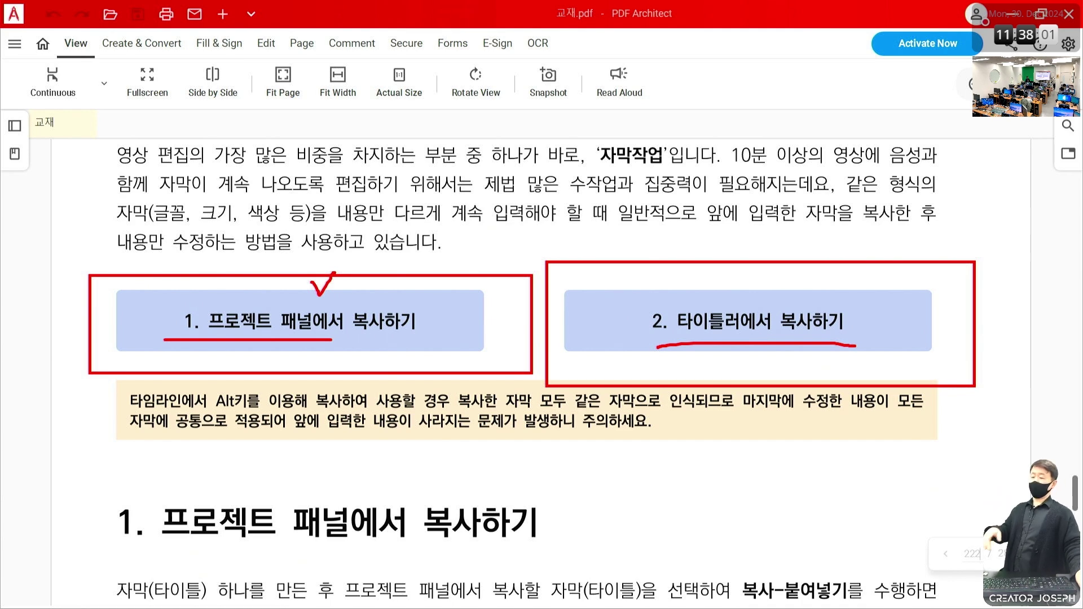
{"action": "left_click", "coordinate": [560, 372]}
{"action": "key", "text": "Escape"}
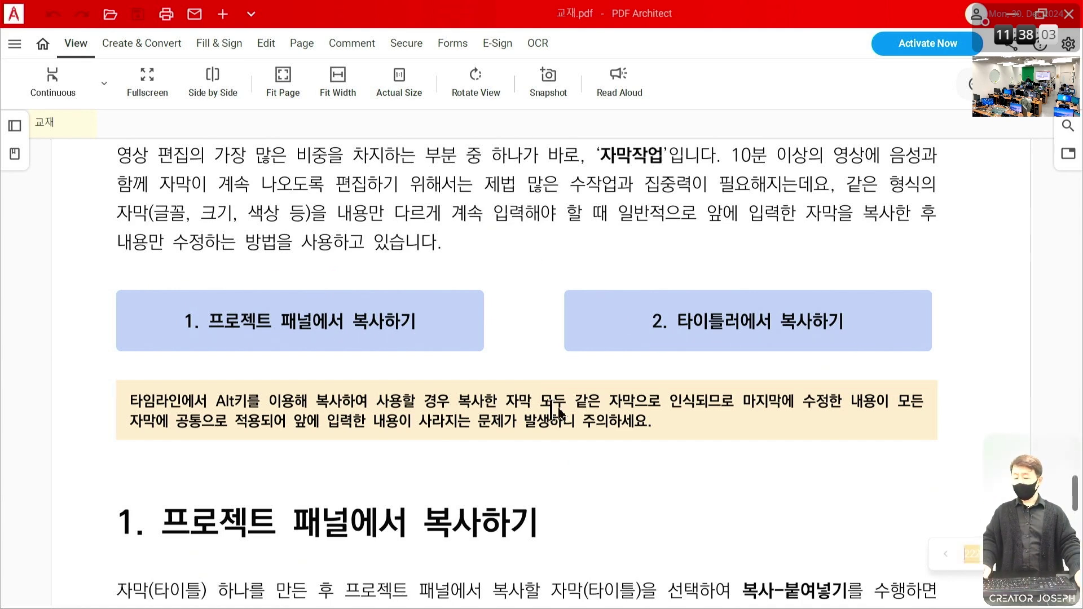
Step: Study the textbook's illustrated explanation of copying a title in the project panel, including its copy and paste commands
{"action": "scroll", "coordinate": [556, 423], "scroll_direction": "down", "scroll_amount": 5}
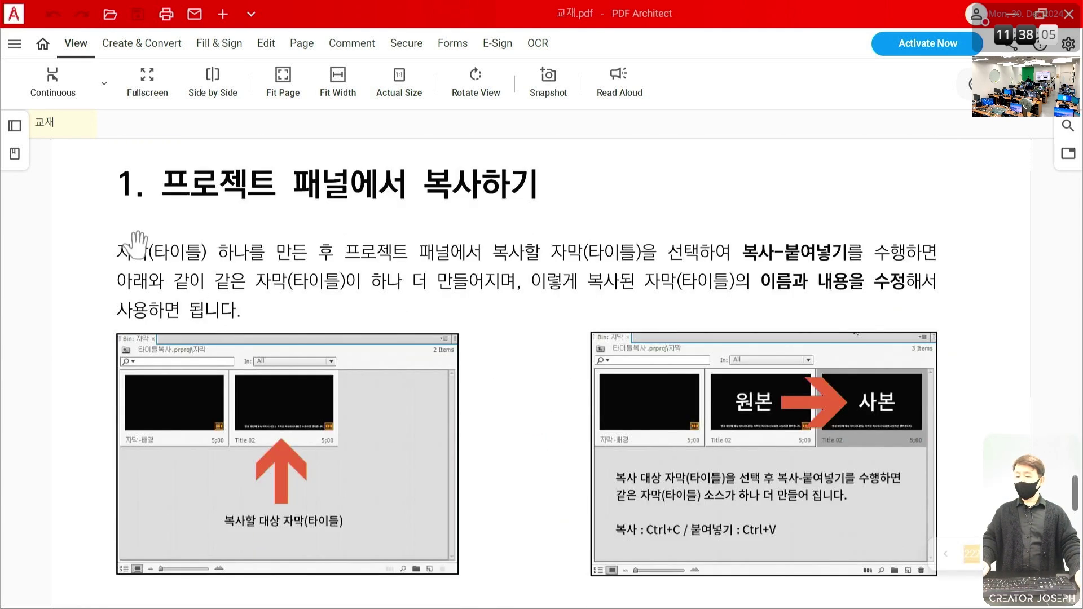
{"action": "left_click_drag", "start_coordinate": [150, 142], "coordinate": [378, 224]}
{"action": "mouse_move", "coordinate": [345, 444]}
{"action": "left_mouse_down"}
{"action": "mouse_move", "coordinate": [244, 355]}
{"action": "mouse_move", "coordinate": [354, 434]}
{"action": "left_mouse_up"}
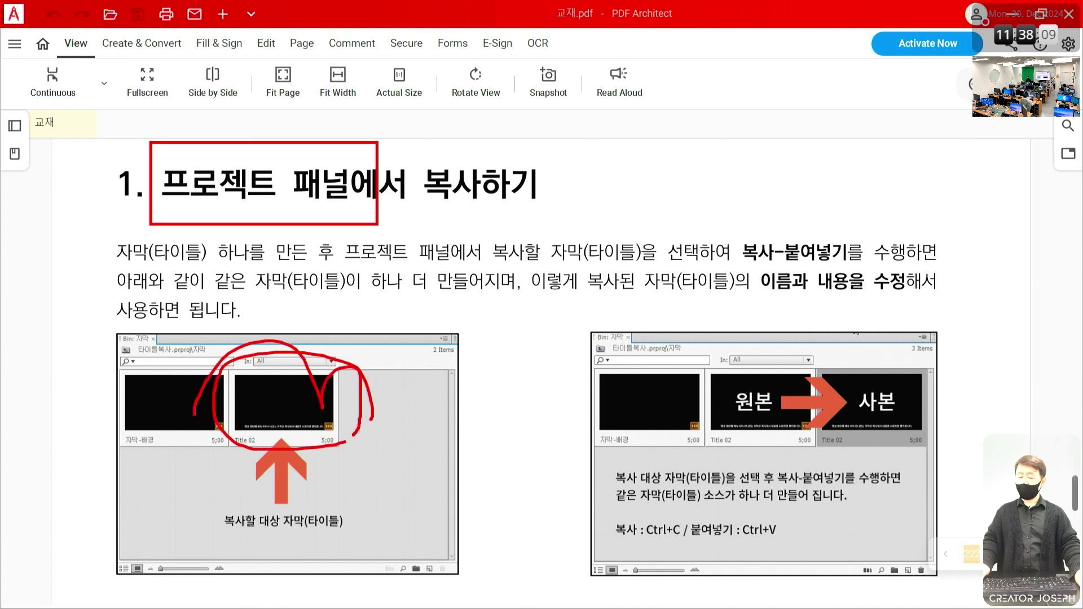
{"action": "key", "text": "Escape"}
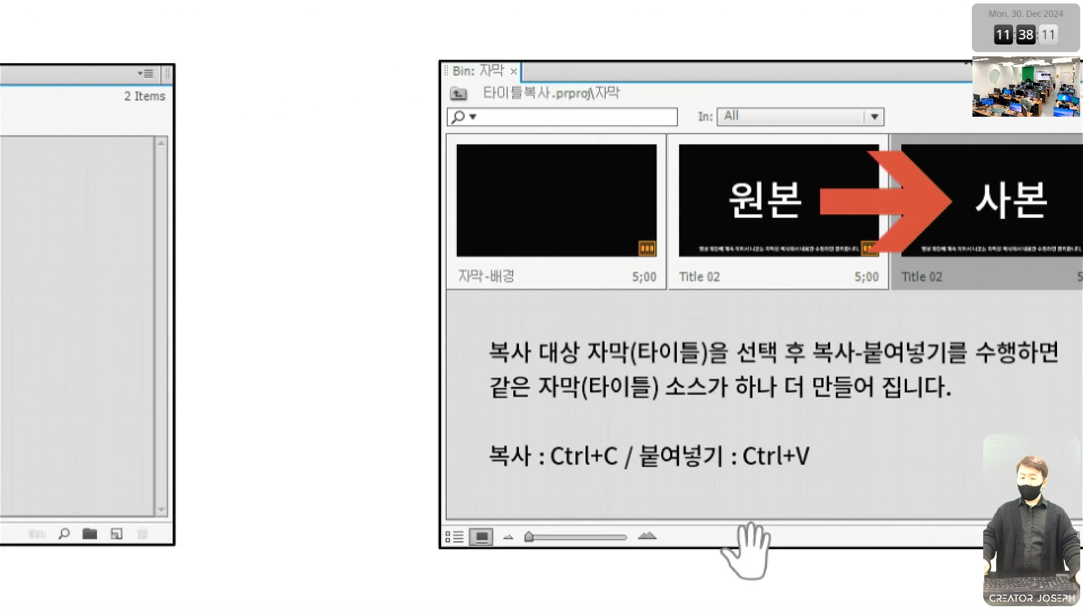
{"action": "left_click_drag", "start_coordinate": [473, 419], "coordinate": [853, 494]}
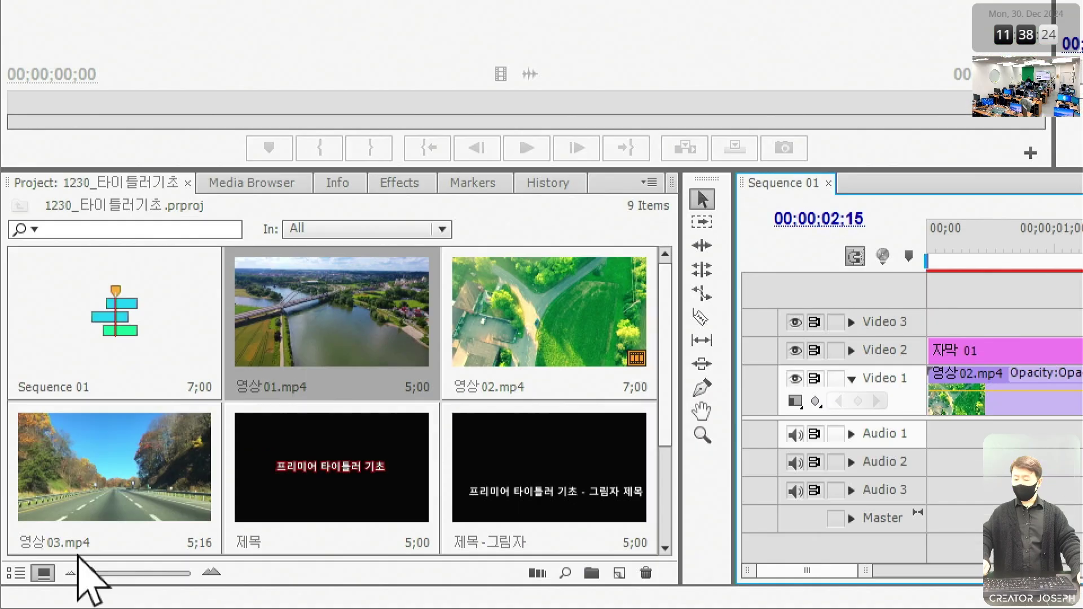
Step: Switch to Premiere Pro and duplicate the 자막 01 title among the project items by copying and pasting it
{"action": "scroll", "coordinate": [447, 532], "scroll_direction": "down", "scroll_amount": 2}
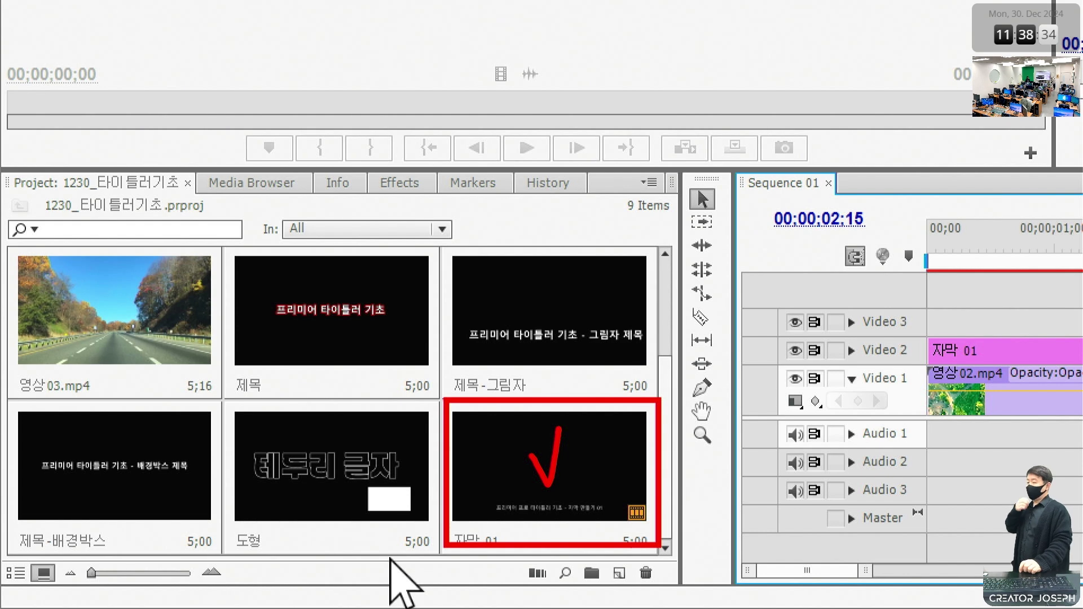
{"action": "left_click", "coordinate": [549, 450]}
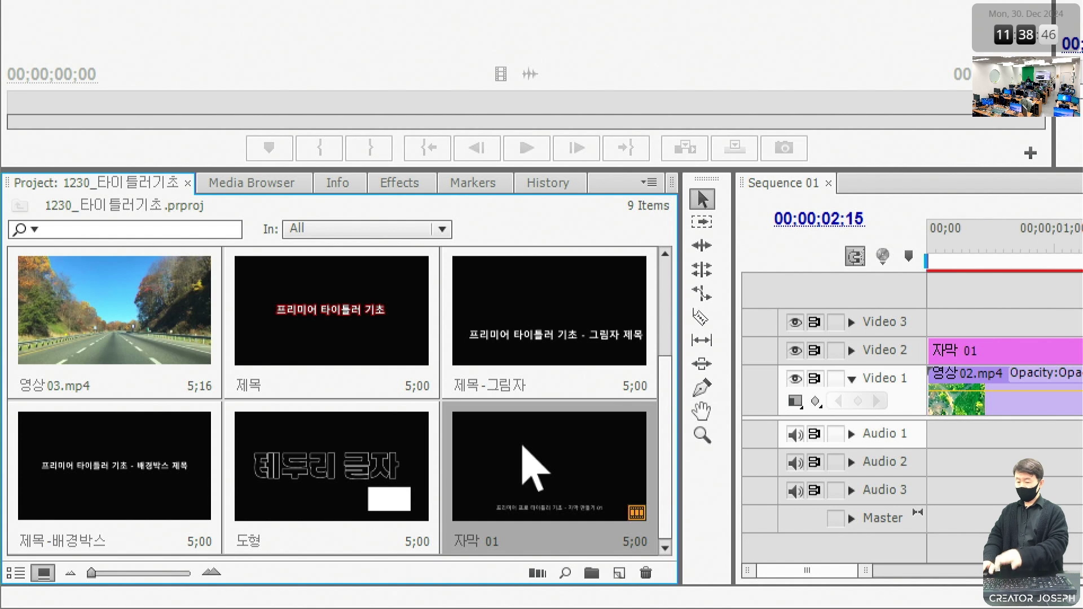
{"action": "key", "text": "ctrl+v"}
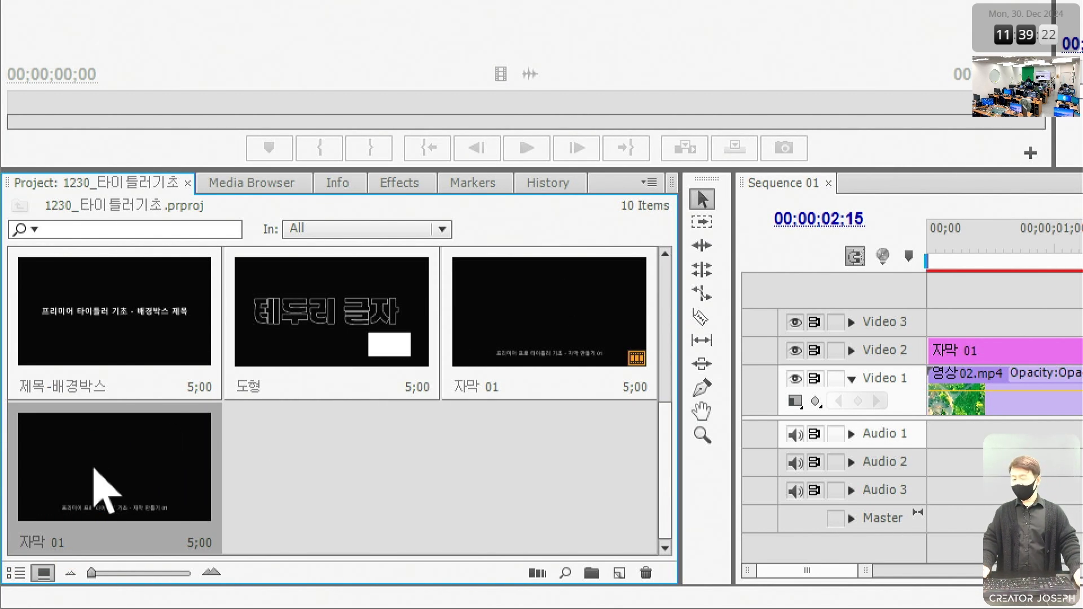
{"action": "left_click", "coordinate": [83, 543]}
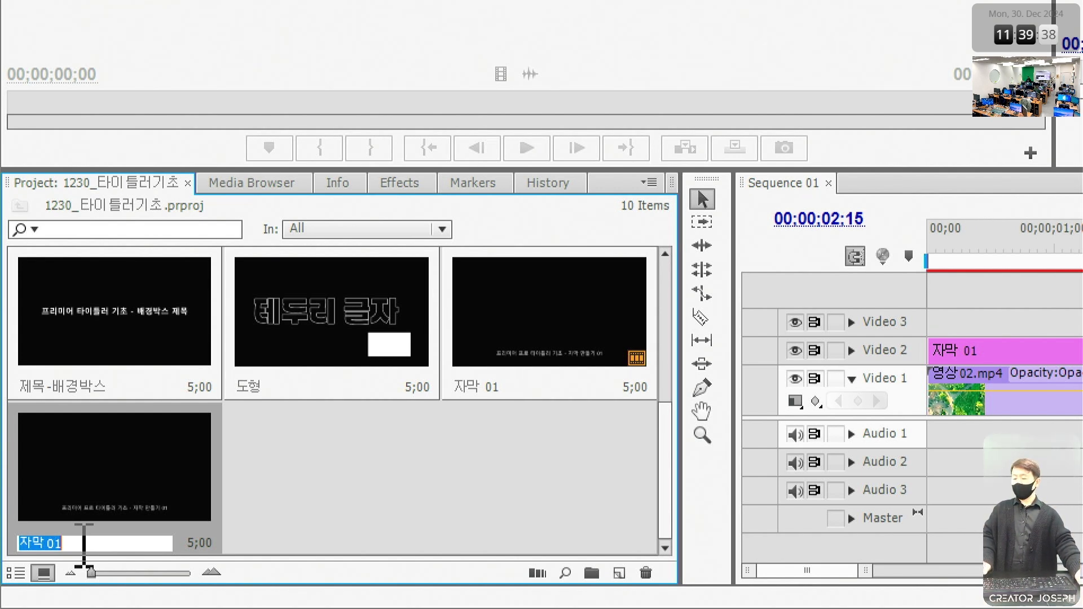
{"action": "left_click", "coordinate": [301, 480]}
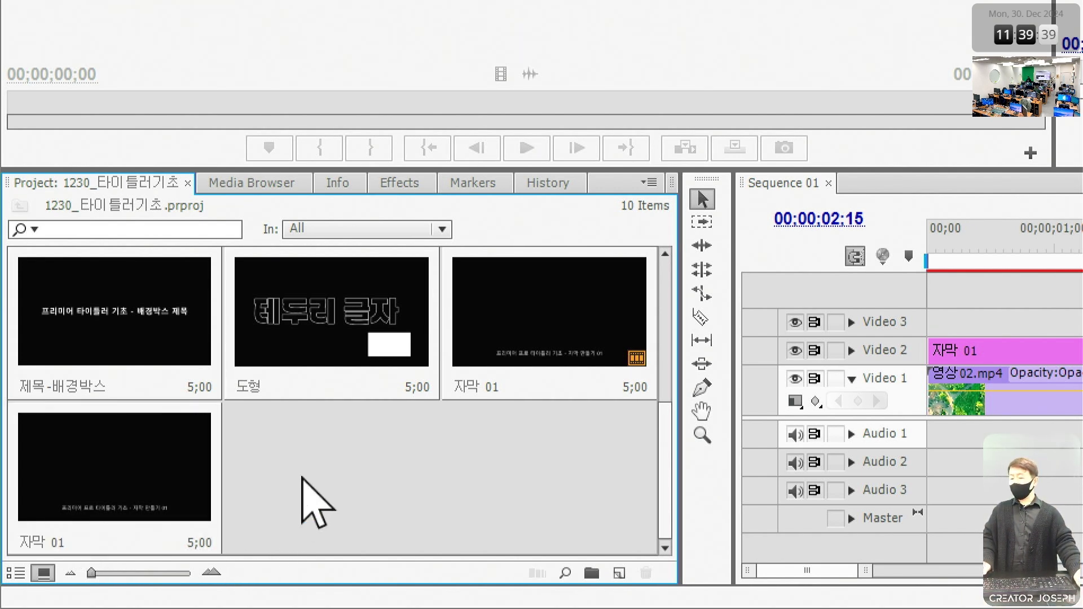
{"action": "left_click", "coordinate": [92, 461]}
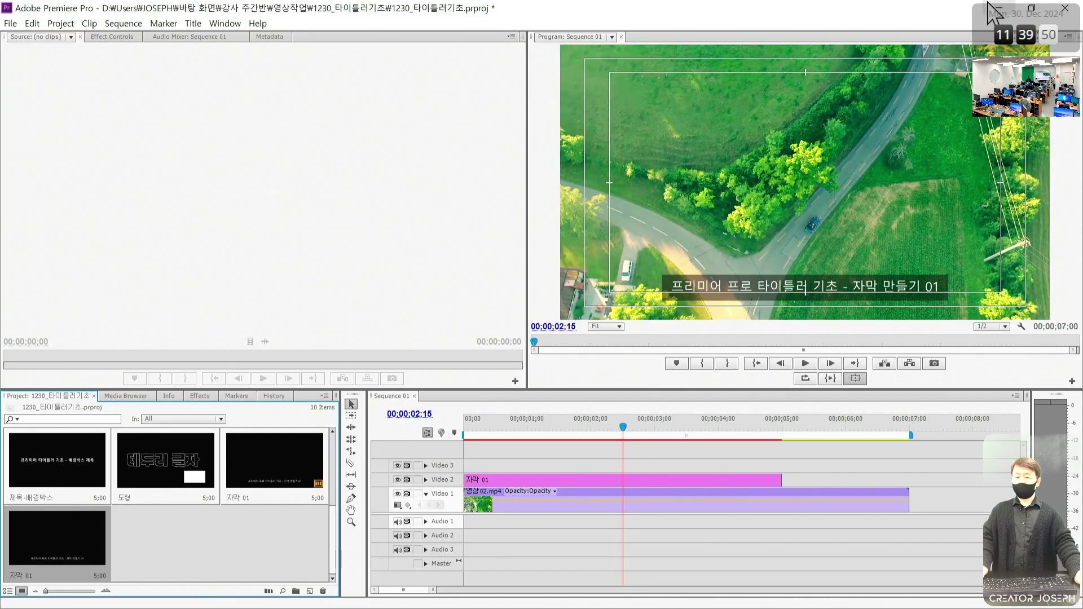
Step: Browse from the desktop to 강사 주간반 > 영상작업 and open the 1230_타이틀러기초 folder's name for editing
{"action": "left_click", "coordinate": [991, 4]}
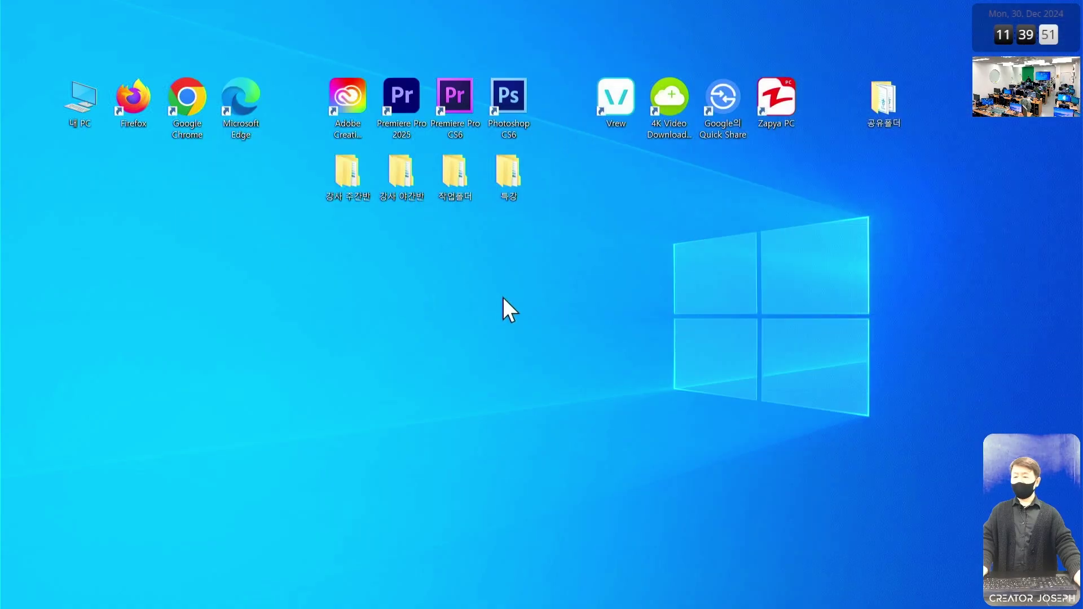
{"action": "double_click", "coordinate": [348, 183]}
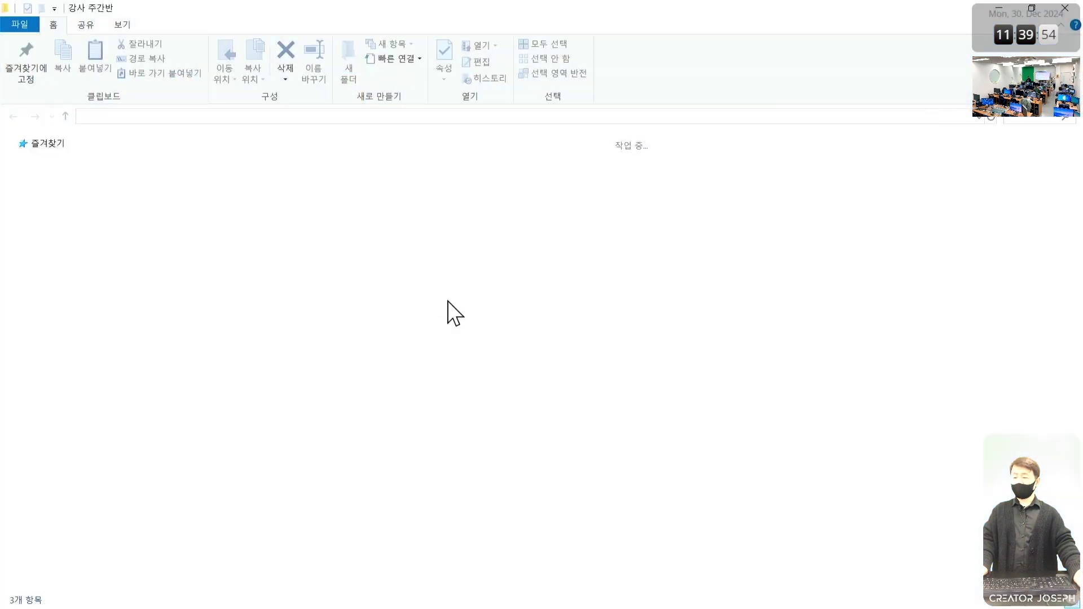
{"action": "double_click", "coordinate": [296, 190]}
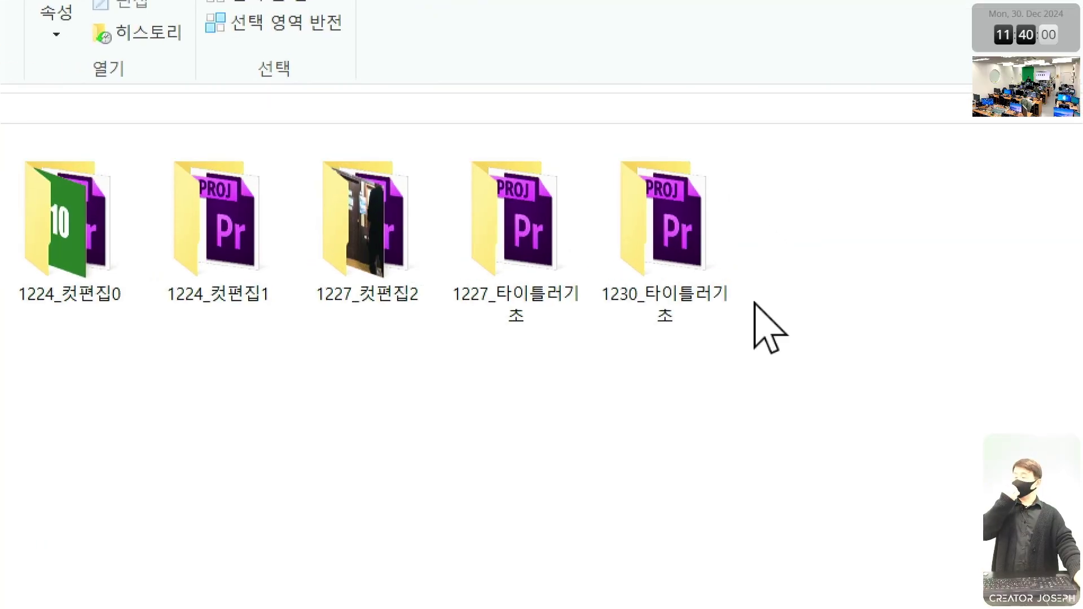
{"action": "left_click", "coordinate": [673, 202]}
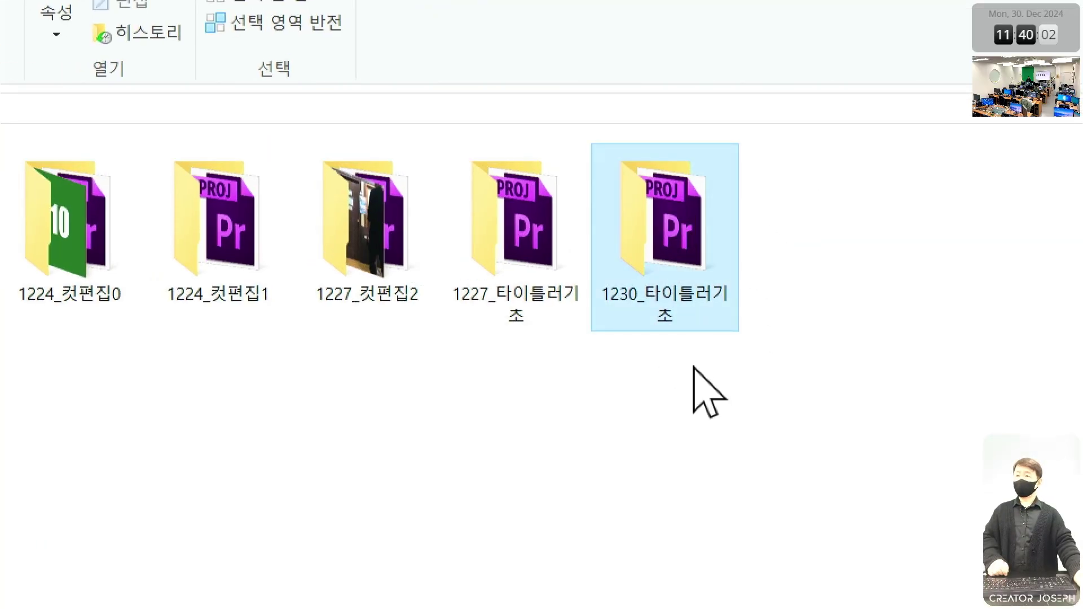
{"action": "left_click", "coordinate": [684, 309]}
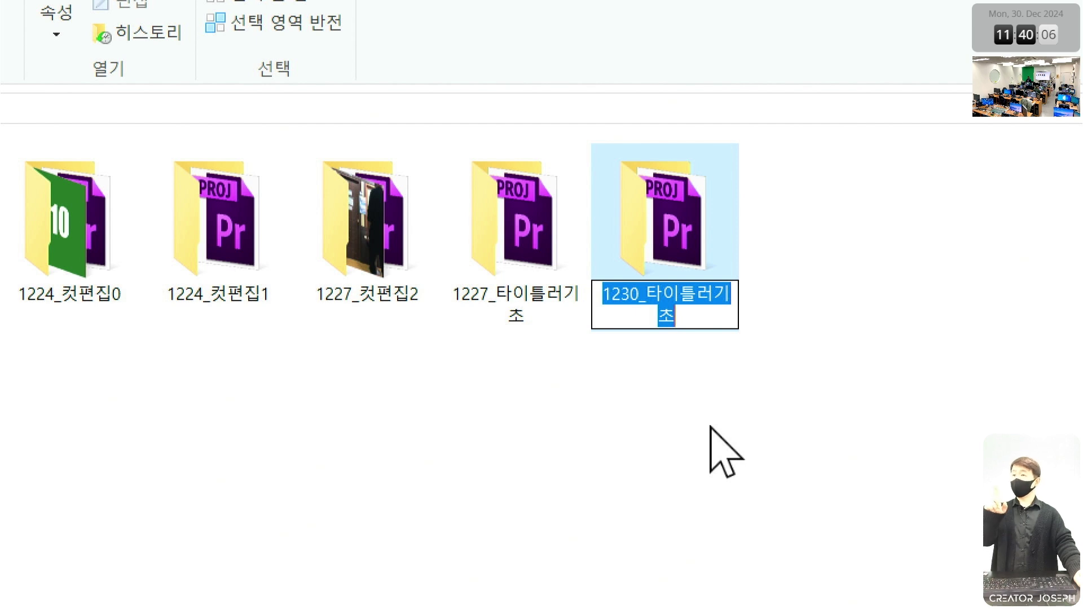
{"action": "key", "text": "Return"}
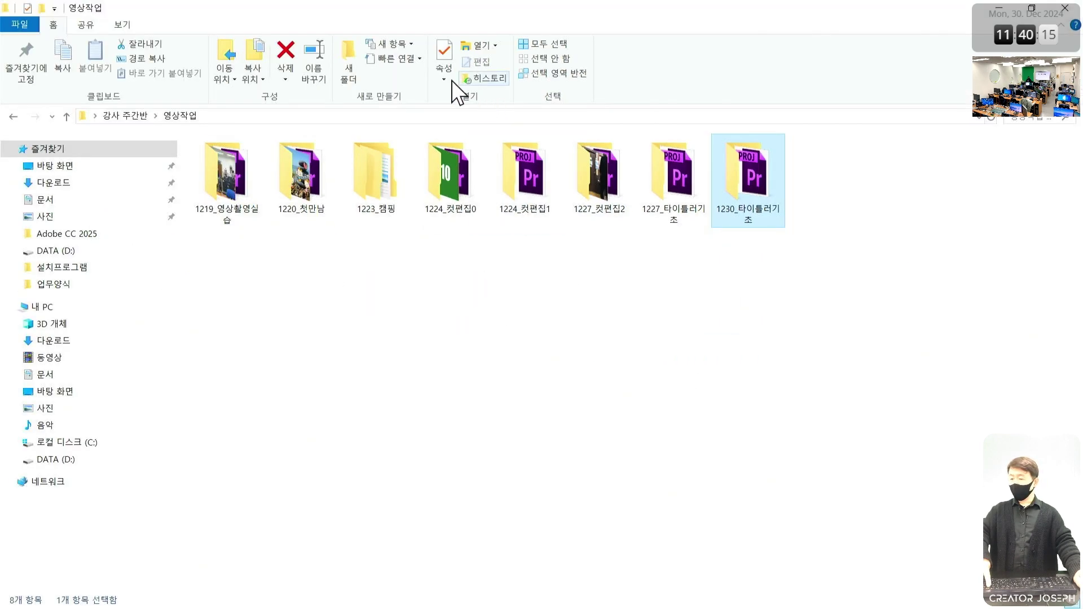
Step: Switch the 영상작업 folder's display to the list layout (목록)
{"action": "left_click", "coordinate": [90, 22]}
{"action": "left_click", "coordinate": [120, 21]}
{"action": "left_click", "coordinate": [203, 59]}
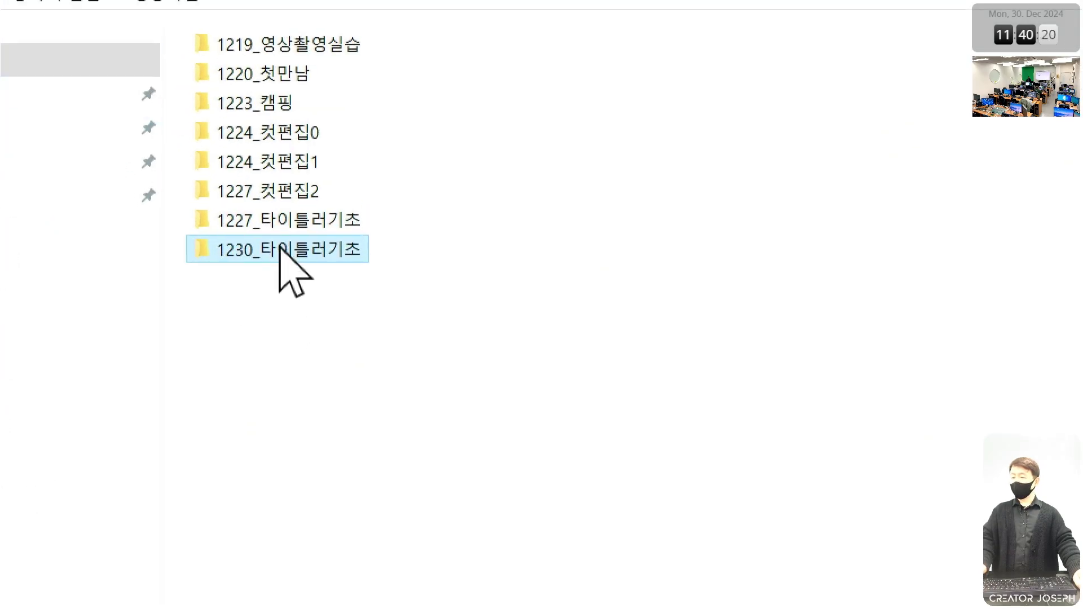
Step: Try to open the name of the 1227_타이틀러기초 folder for editing in the folder list
{"action": "left_click", "coordinate": [280, 188]}
{"action": "left_click", "coordinate": [273, 249]}
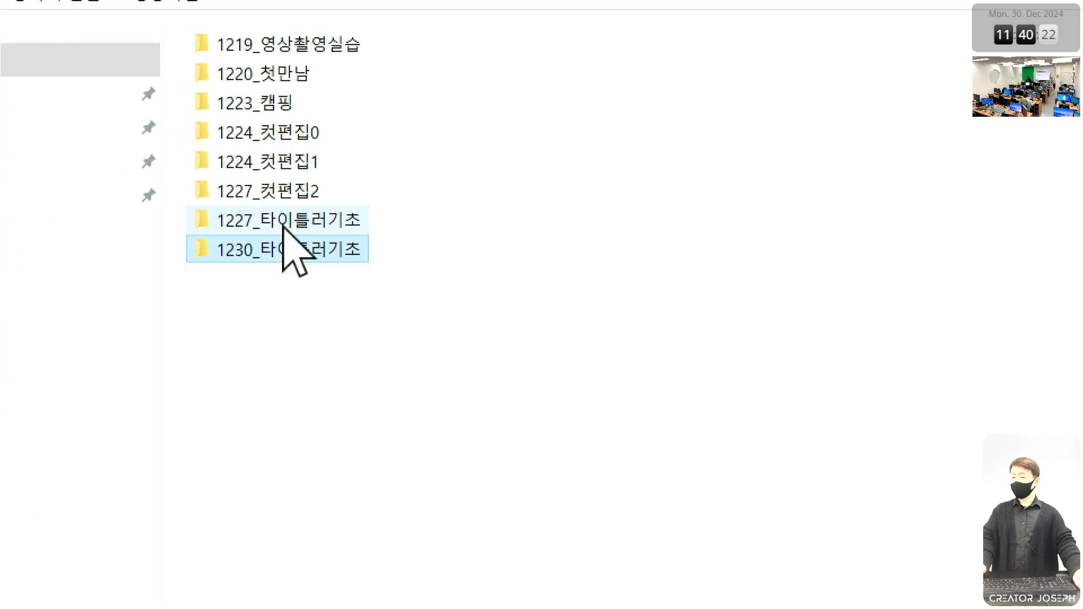
{"action": "left_click", "coordinate": [283, 220]}
{"action": "left_click", "coordinate": [284, 220]}
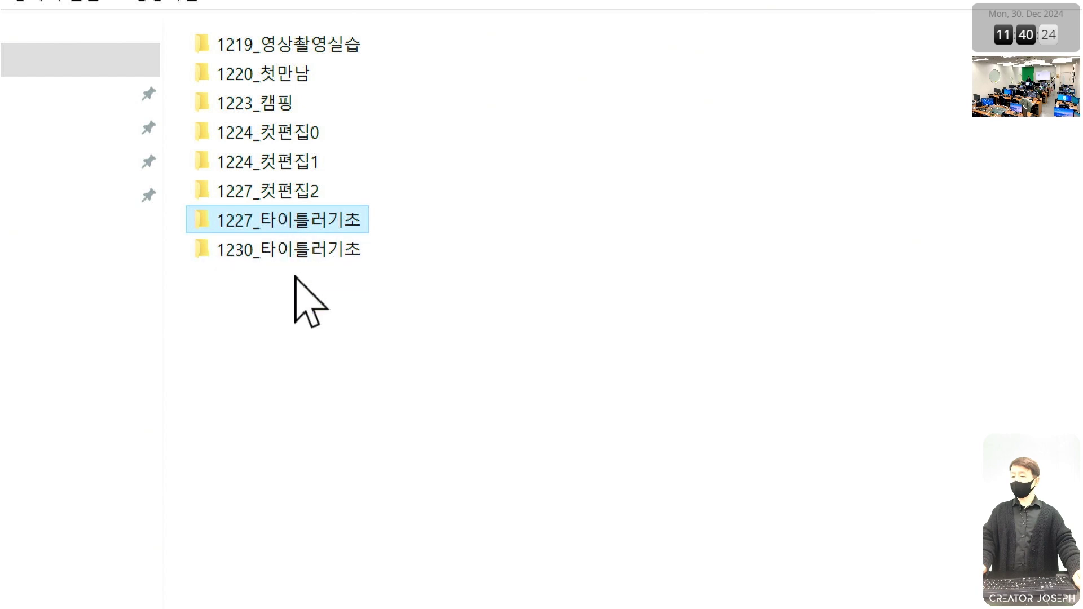
{"action": "key", "text": "Return"}
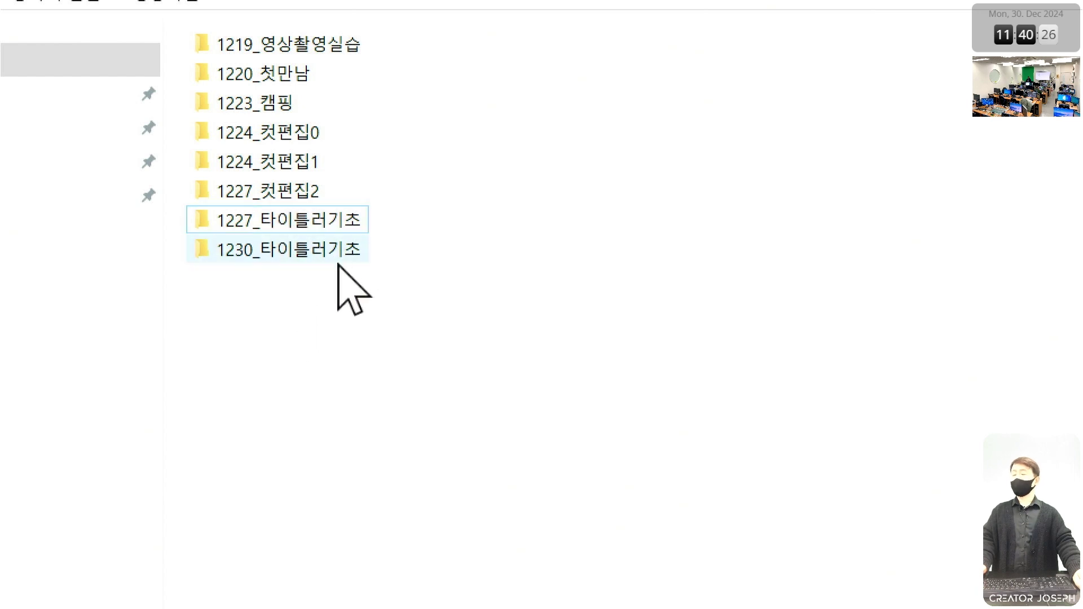
Step: View the contents of the 1230_타이틀러기초 folder, close its window, and switch back to Premiere Pro
{"action": "left_click", "coordinate": [298, 253]}
{"action": "double_click", "coordinate": [297, 252]}
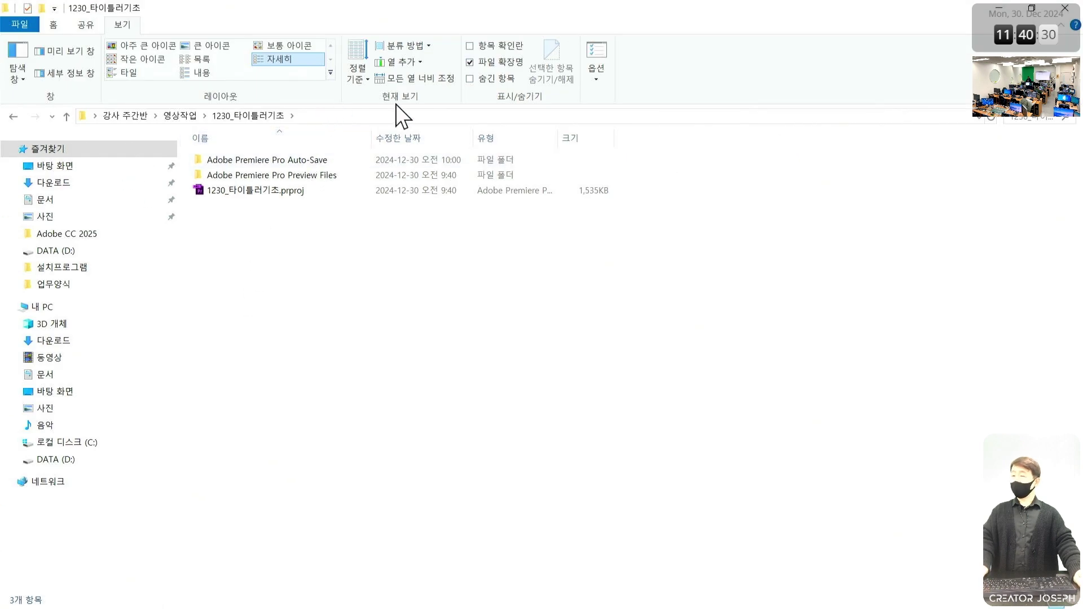
{"action": "left_click", "coordinate": [1068, 9]}
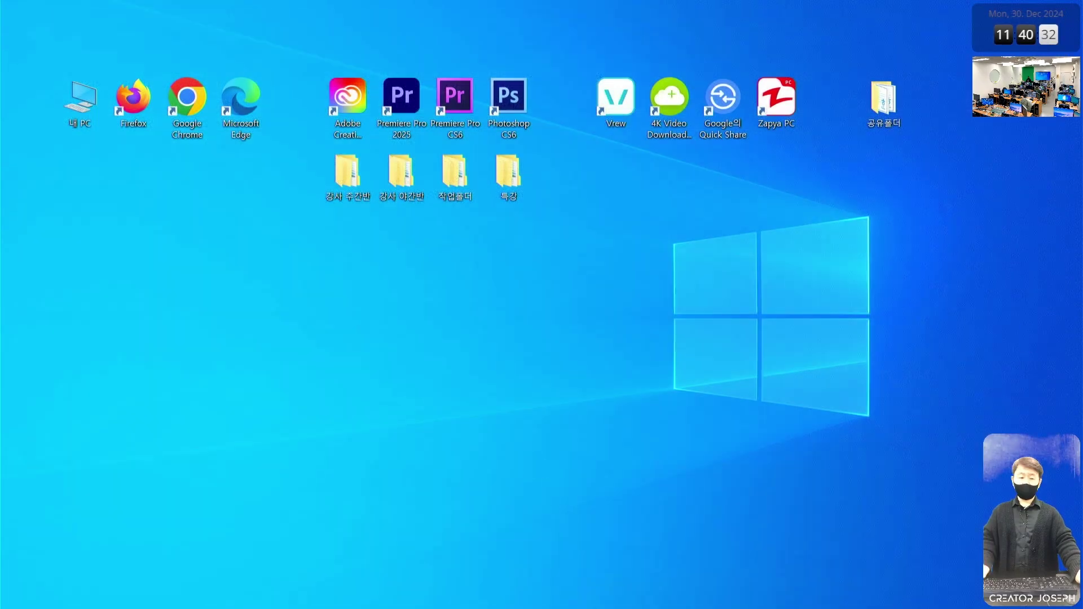
{"action": "key", "text": "alt+Tab"}
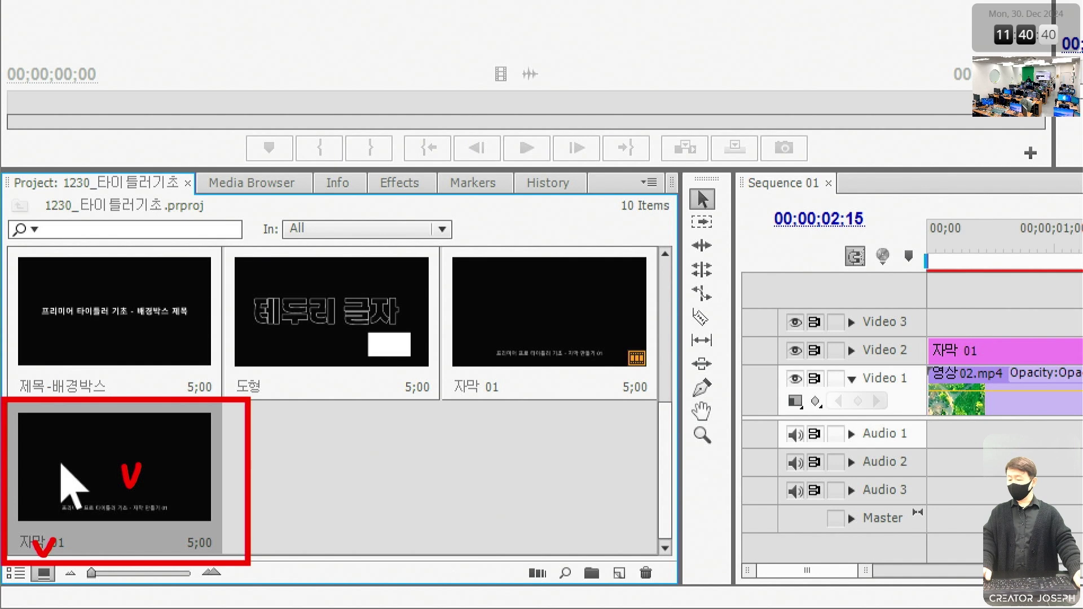
Step: Rename the duplicated subtitle title in the project as 자막 02
{"action": "left_click", "coordinate": [41, 542]}
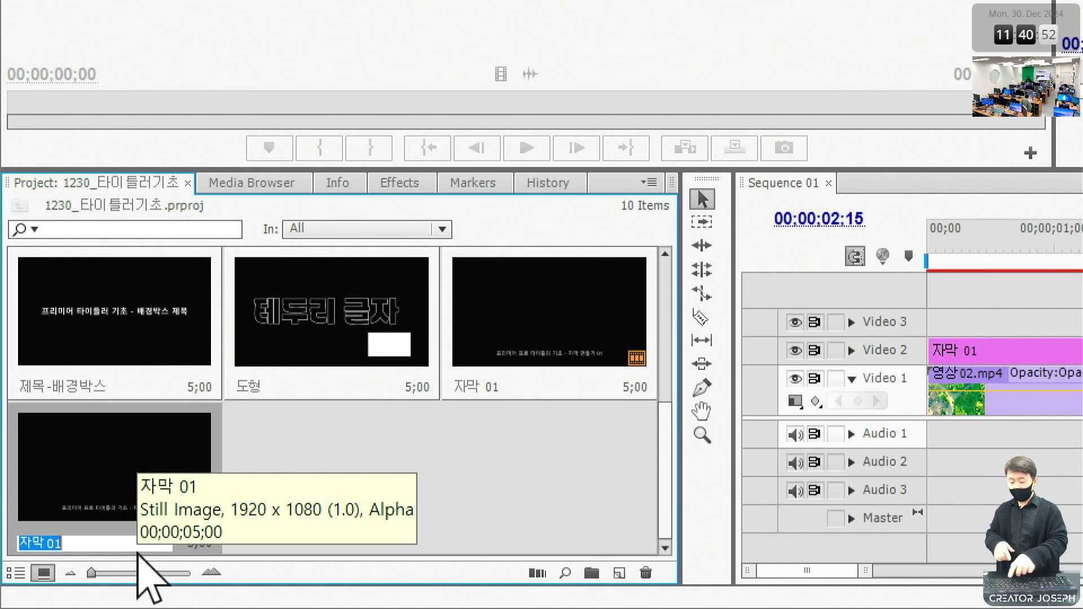
{"action": "type", "text": "ㅗ"}
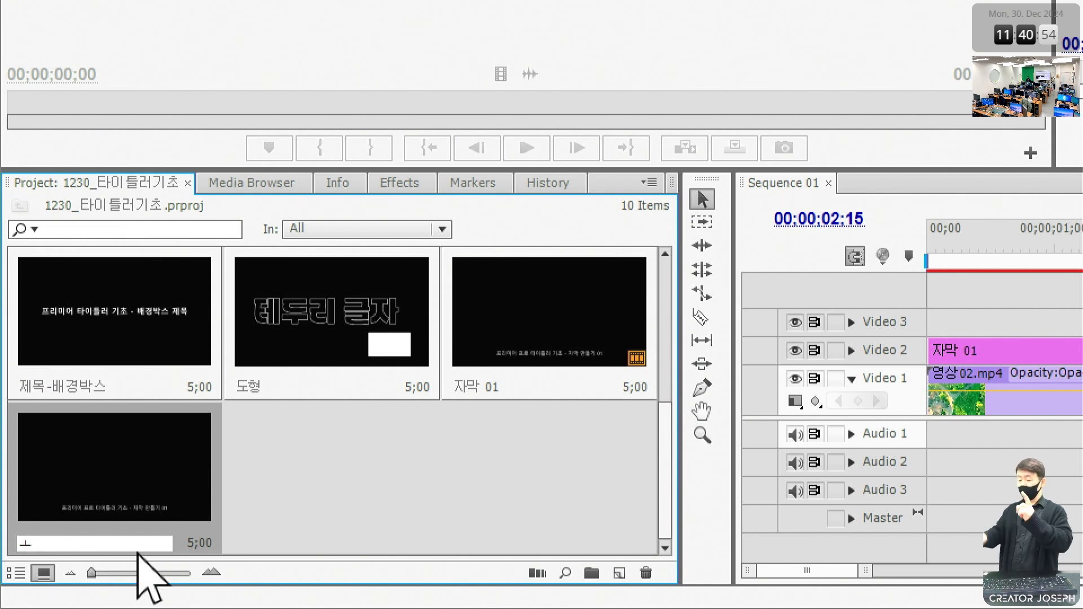
{"action": "key", "text": "BackSpace"}
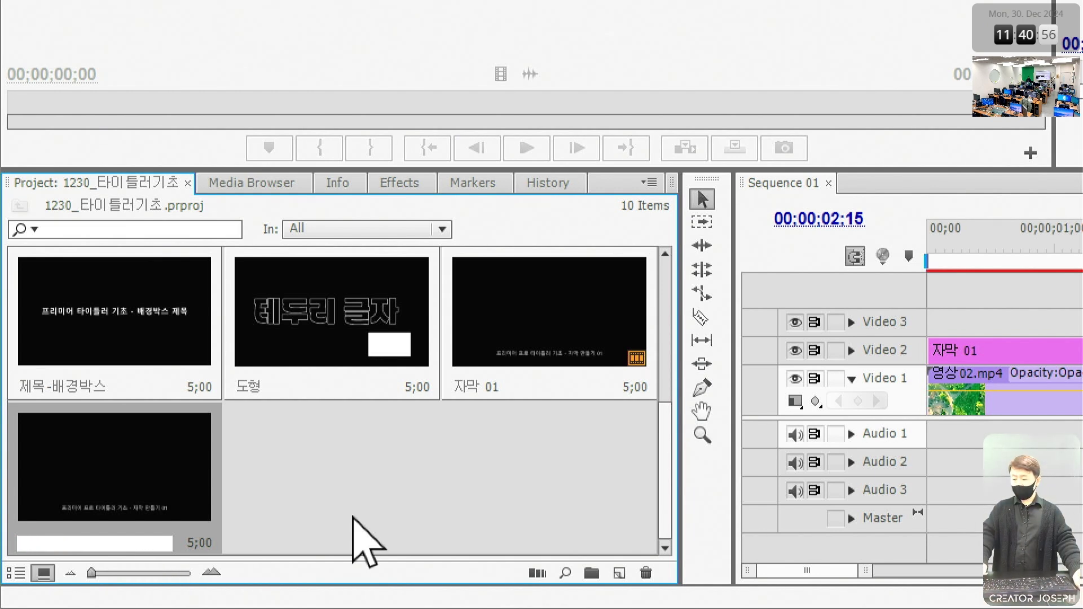
{"action": "key", "text": "ctrl+s"}
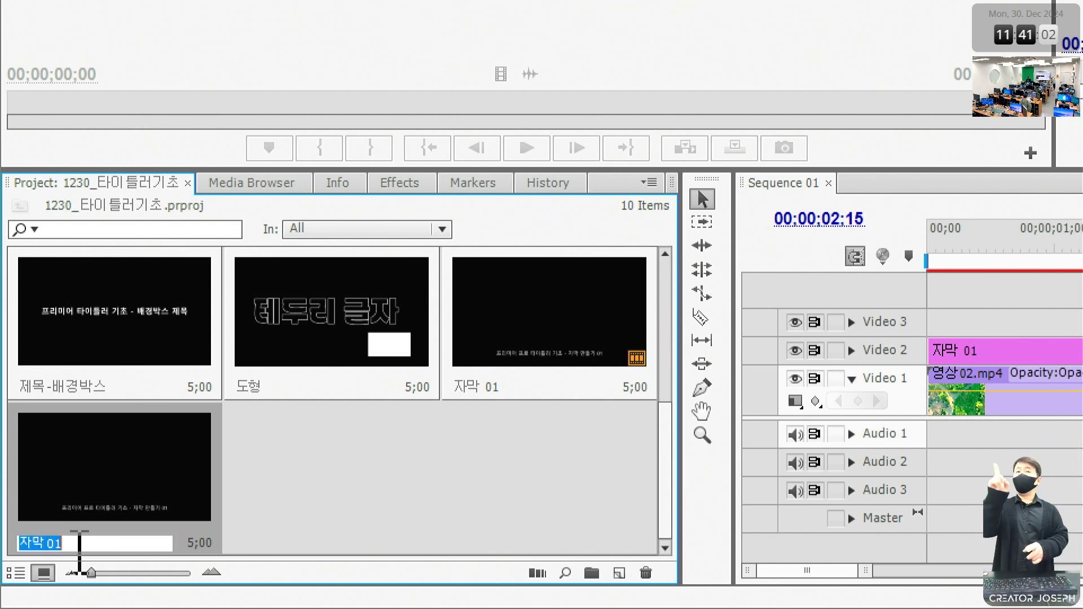
{"action": "left_click", "coordinate": [79, 543]}
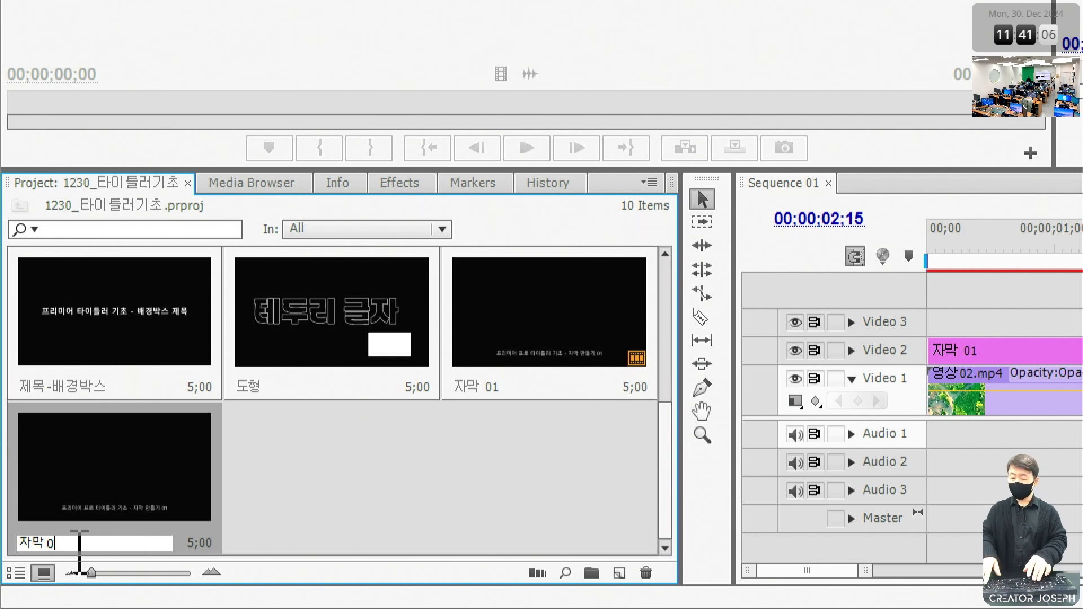
{"action": "type", "text": "2"}
{"action": "left_click", "coordinate": [298, 506]}
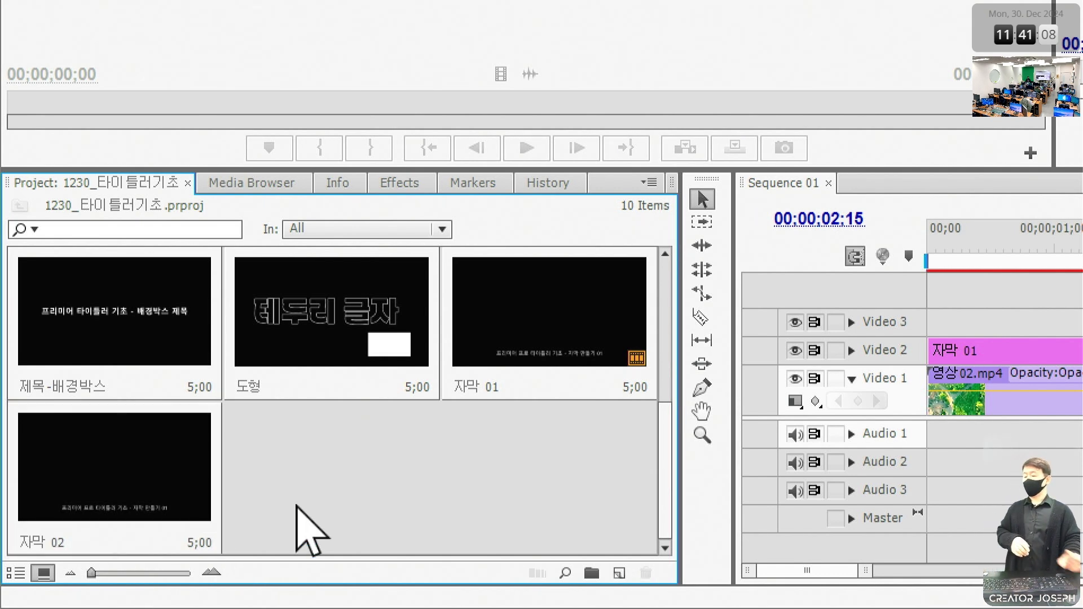
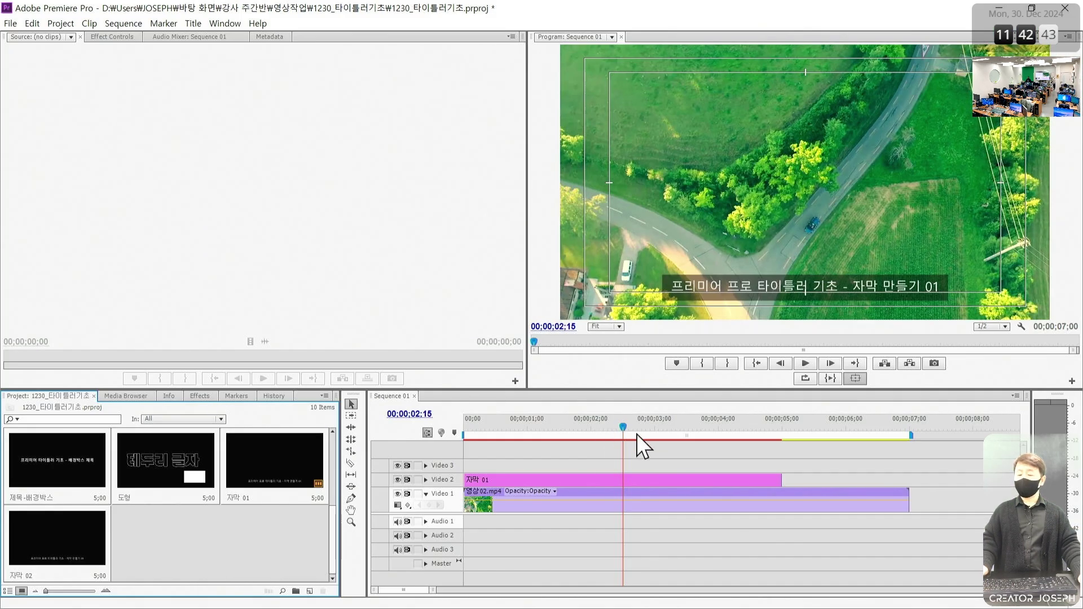
Step: Move the sequence playhead past the end of the 자막 01 clip to 00;00;05;27
{"action": "left_click_drag", "start_coordinate": [636, 434], "coordinate": [815, 429]}
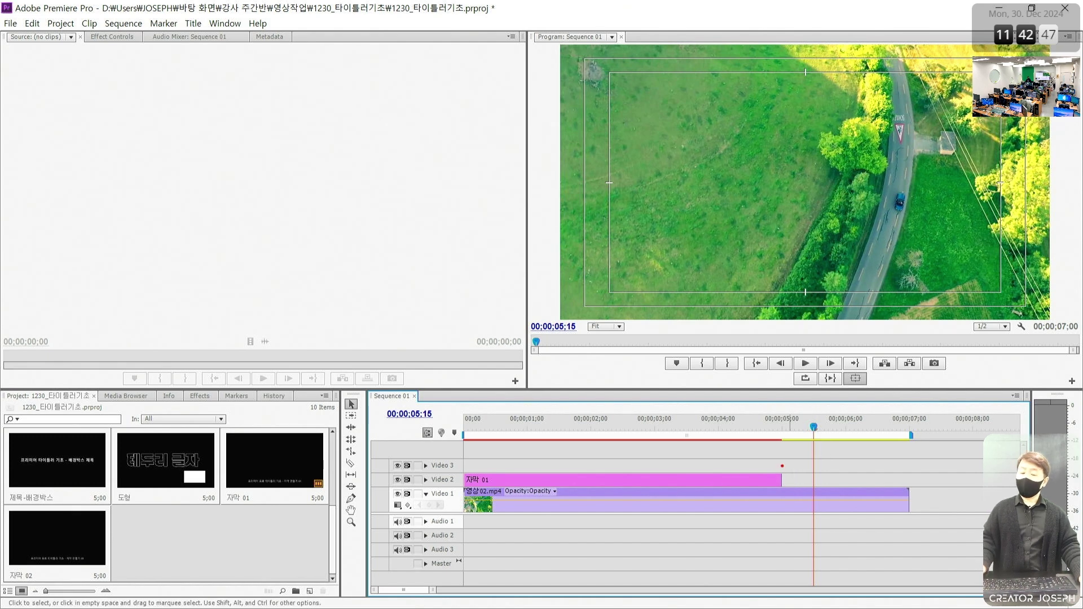
{"action": "left_click_drag", "start_coordinate": [783, 470], "coordinate": [914, 488]}
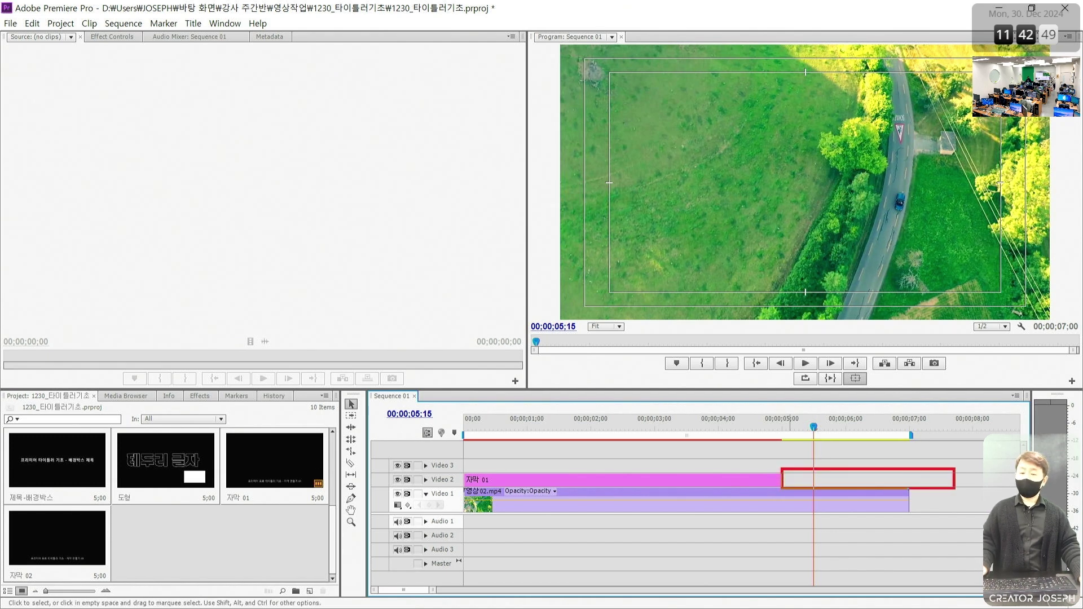
{"action": "left_click_drag", "start_coordinate": [954, 488], "coordinate": [954, 488]}
{"action": "left_click_drag", "start_coordinate": [829, 432], "coordinate": [828, 435]}
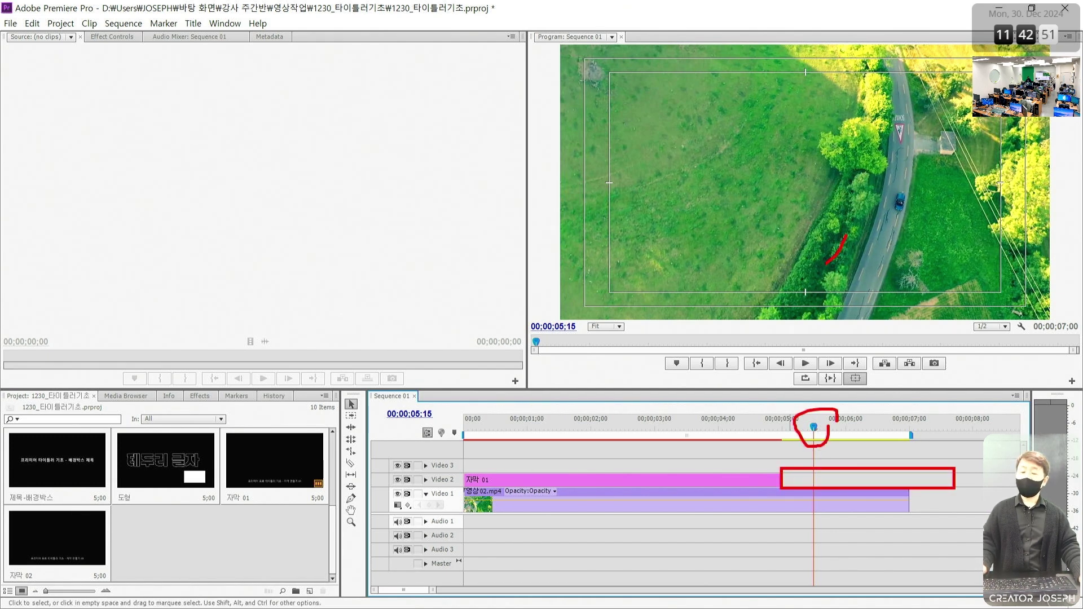
{"action": "mouse_move", "coordinate": [827, 263]}
{"action": "left_mouse_down"}
{"action": "mouse_move", "coordinate": [709, 166]}
{"action": "mouse_move", "coordinate": [844, 200]}
{"action": "mouse_move", "coordinate": [802, 219]}
{"action": "left_mouse_up"}
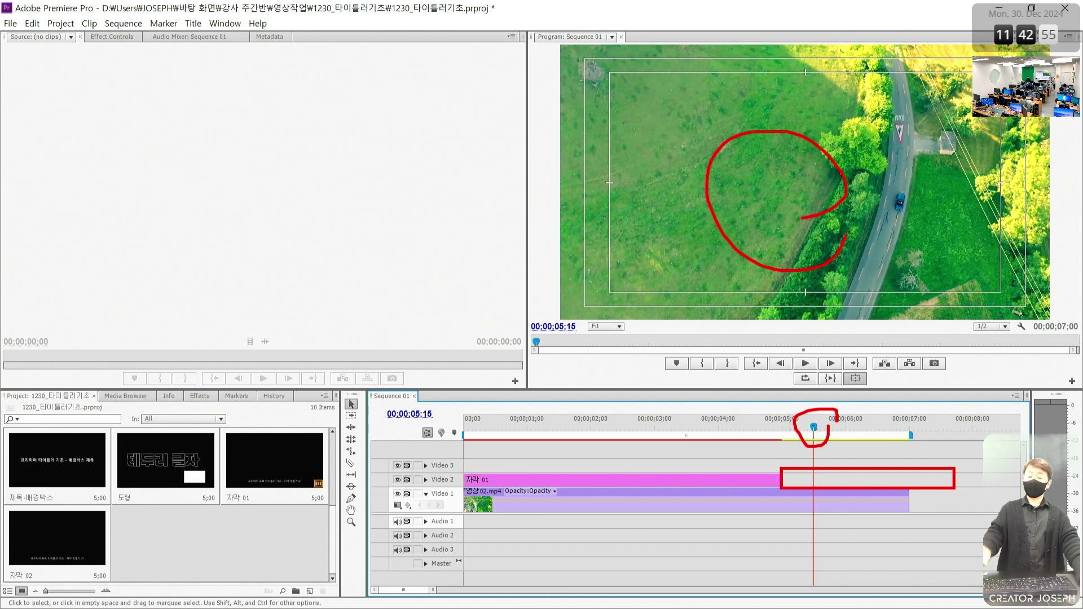
{"action": "key", "text": "Escape"}
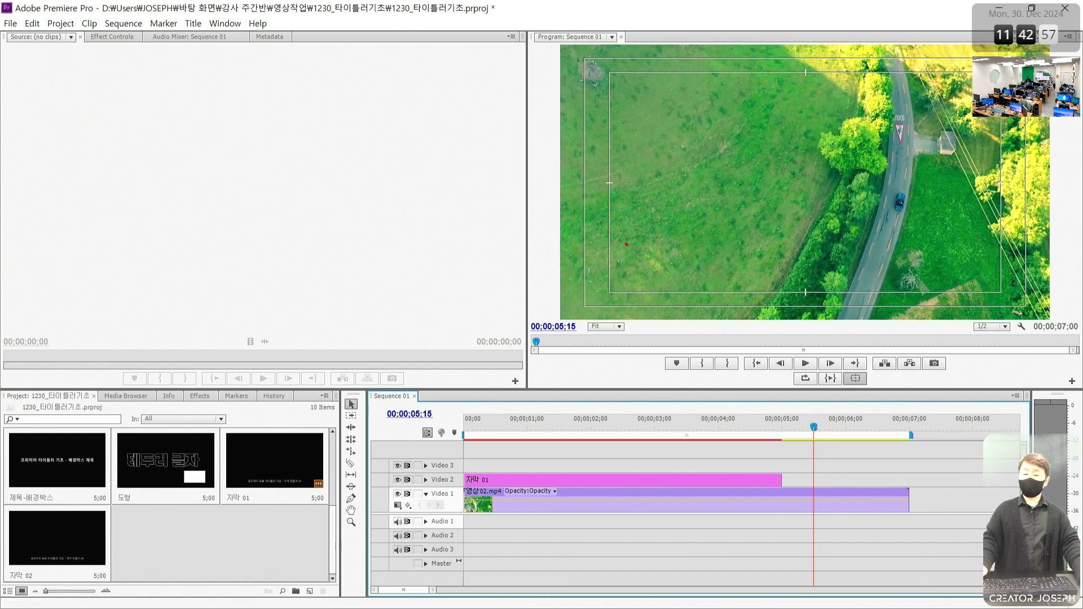
{"action": "left_click_drag", "start_coordinate": [628, 244], "coordinate": [985, 282]}
{"action": "left_click_drag", "start_coordinate": [880, 208], "coordinate": [762, 326]}
{"action": "left_click_drag", "start_coordinate": [798, 222], "coordinate": [871, 330]}
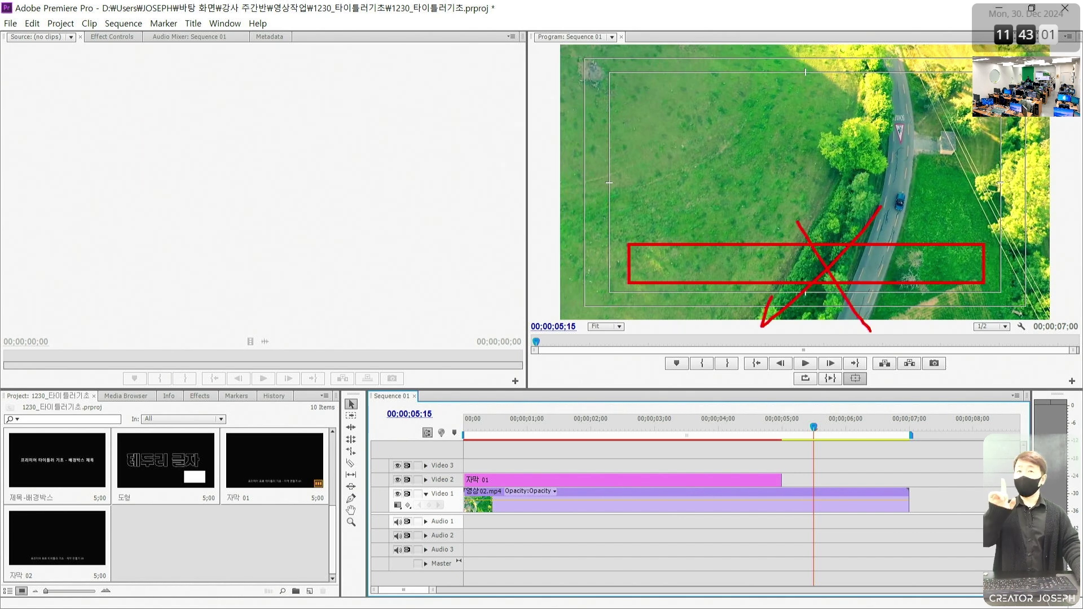
{"action": "key", "text": "Escape"}
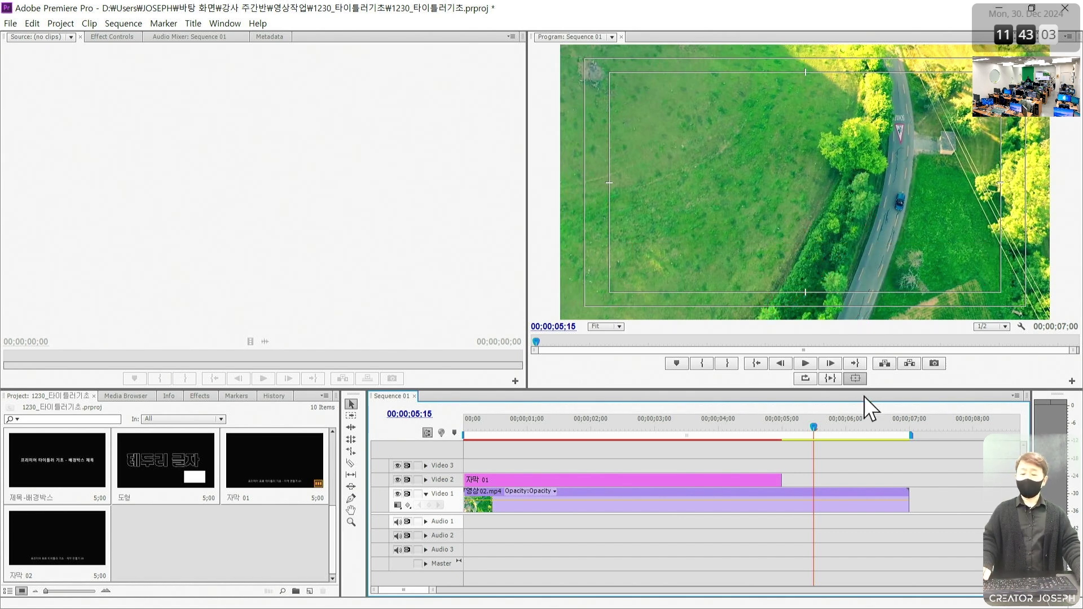
{"action": "left_click_drag", "start_coordinate": [814, 432], "coordinate": [838, 428]}
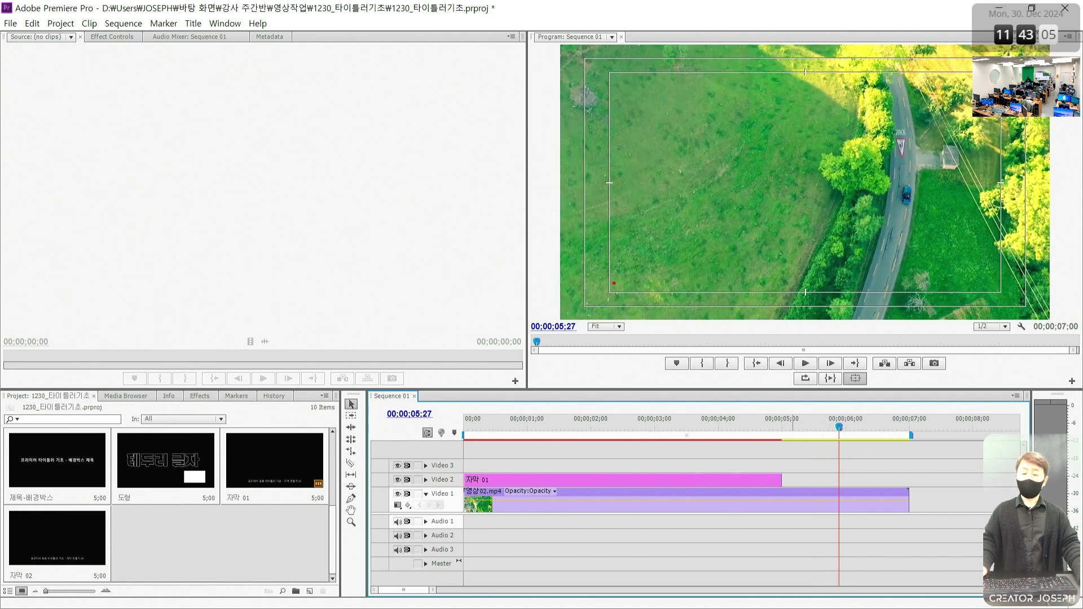
{"action": "left_click_drag", "start_coordinate": [614, 282], "coordinate": [1005, 304]}
{"action": "mouse_move", "coordinate": [864, 452]}
{"action": "left_mouse_down"}
{"action": "mouse_move", "coordinate": [803, 426]}
{"action": "mouse_move", "coordinate": [875, 411]}
{"action": "mouse_move", "coordinate": [873, 449]}
{"action": "left_mouse_up"}
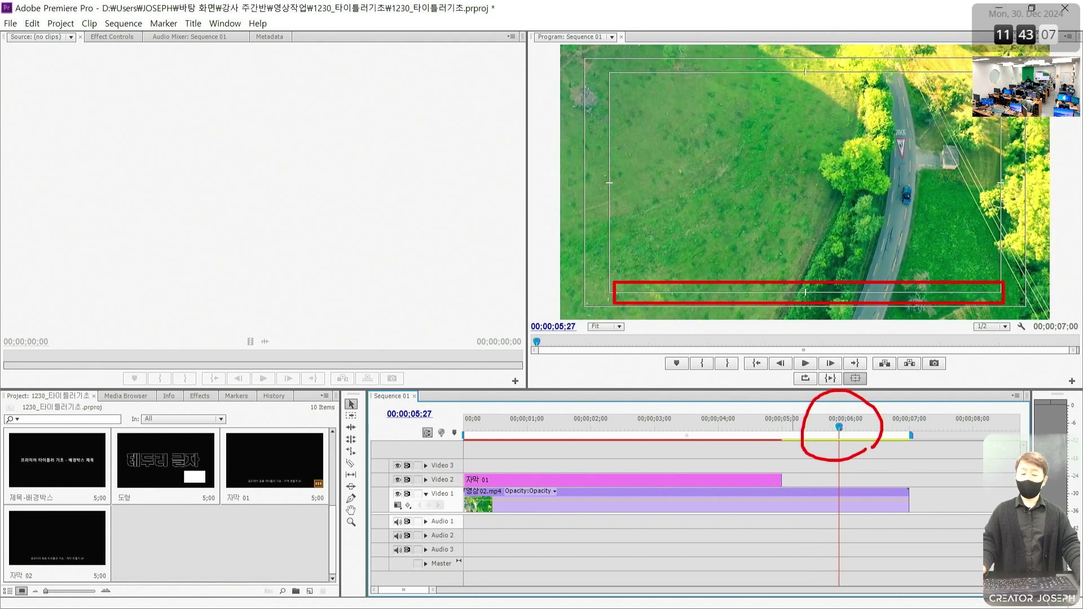
{"action": "left_click_drag", "start_coordinate": [2, 512], "coordinate": [110, 584]}
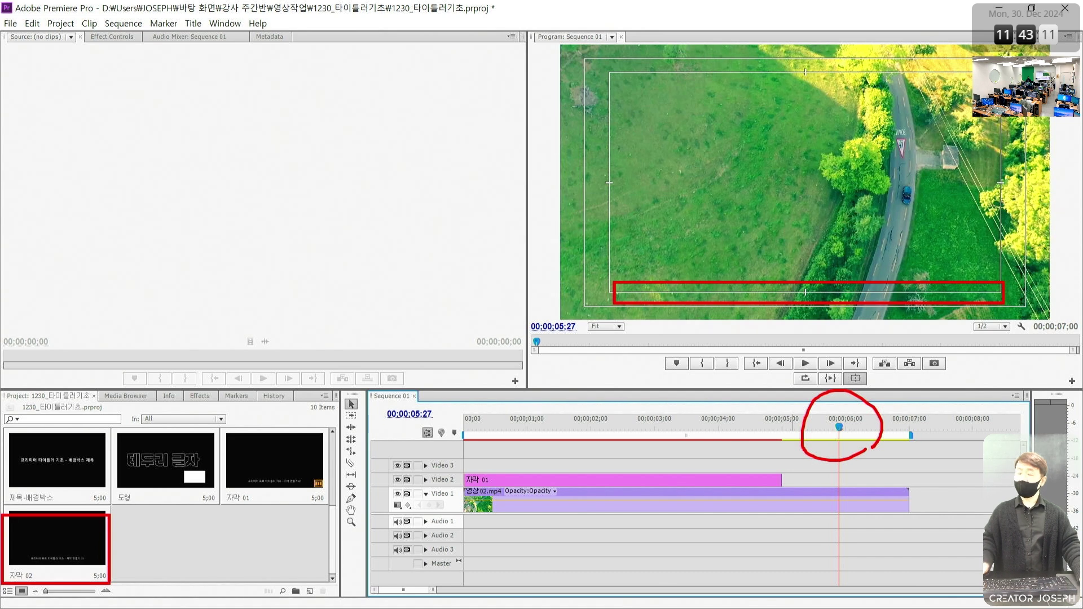
{"action": "key", "text": "Escape"}
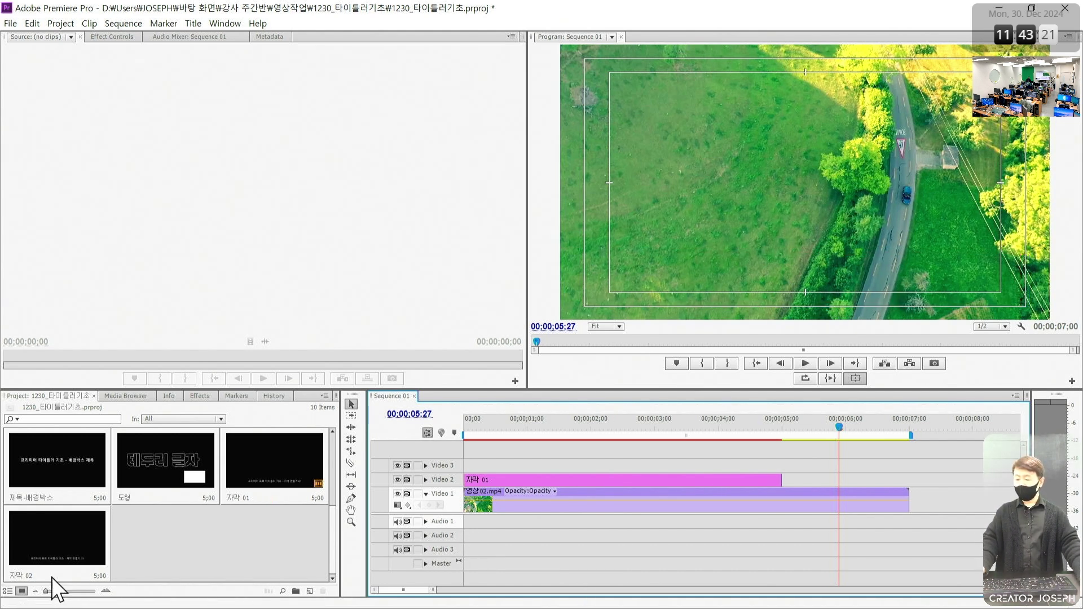
Step: Edit the 자막 02 title so its text reads 프리미어 프로 타이틀러 기초 - 자막 만들기 02, and close the titler
{"action": "double_click", "coordinate": [49, 545]}
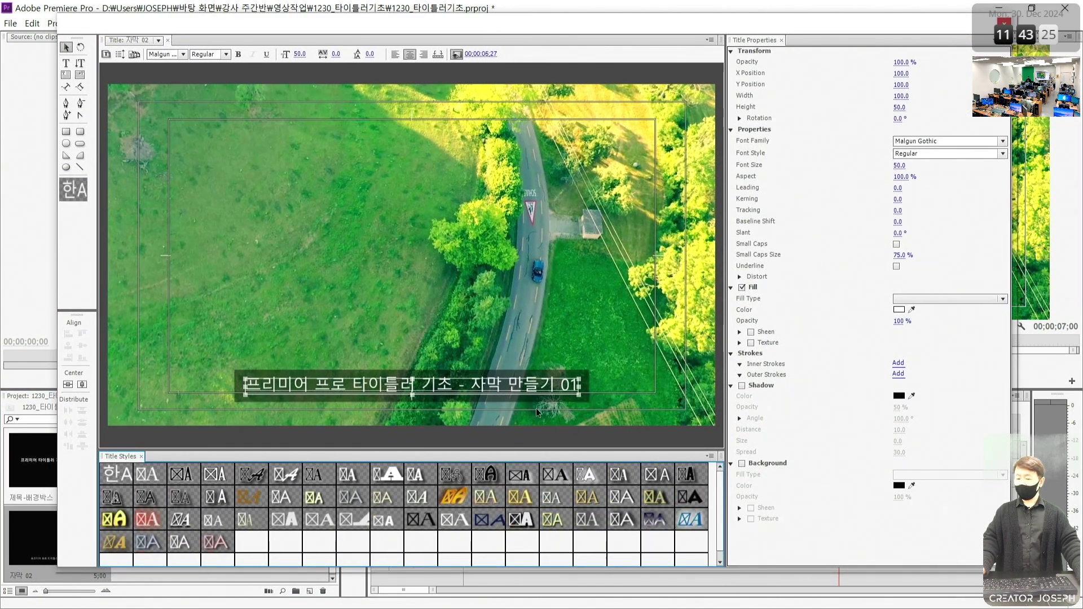
{"action": "double_click", "coordinate": [533, 386]}
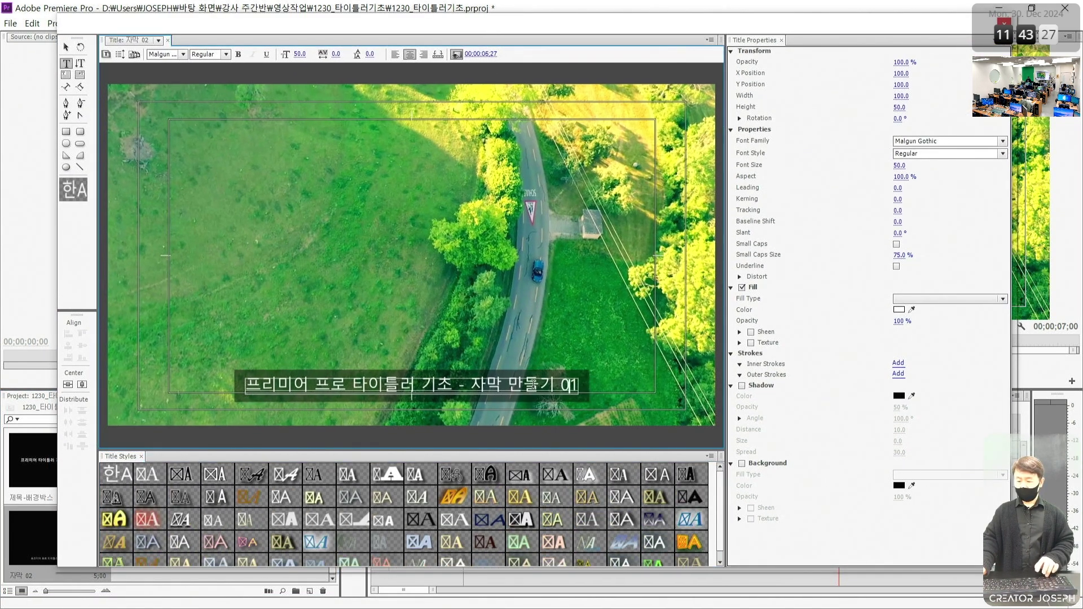
{"action": "key", "text": "BackSpace"}
{"action": "type", "text": "2"}
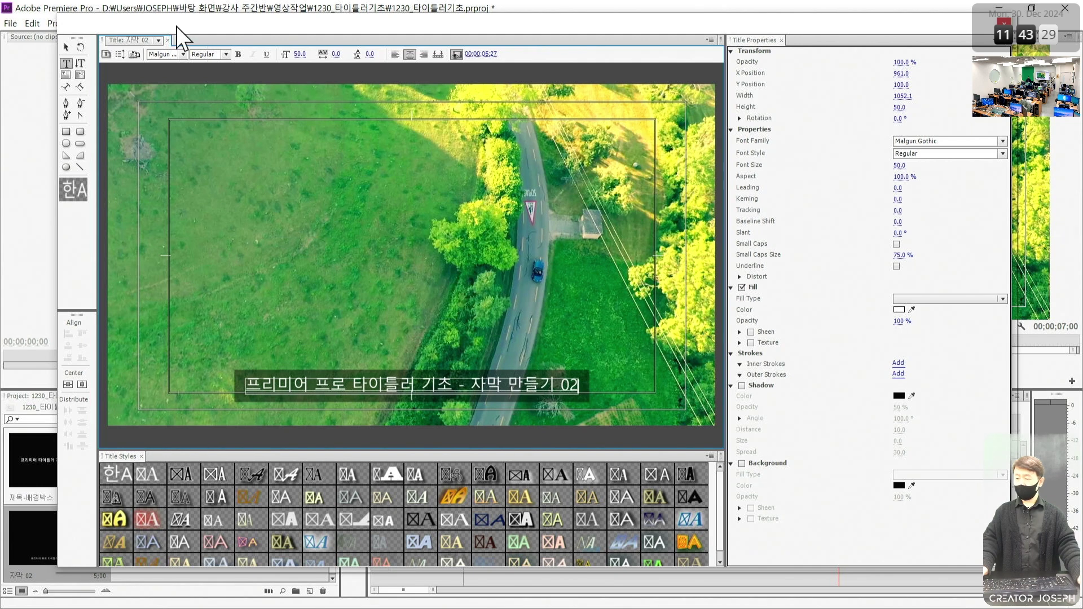
{"action": "left_click", "coordinate": [66, 47]}
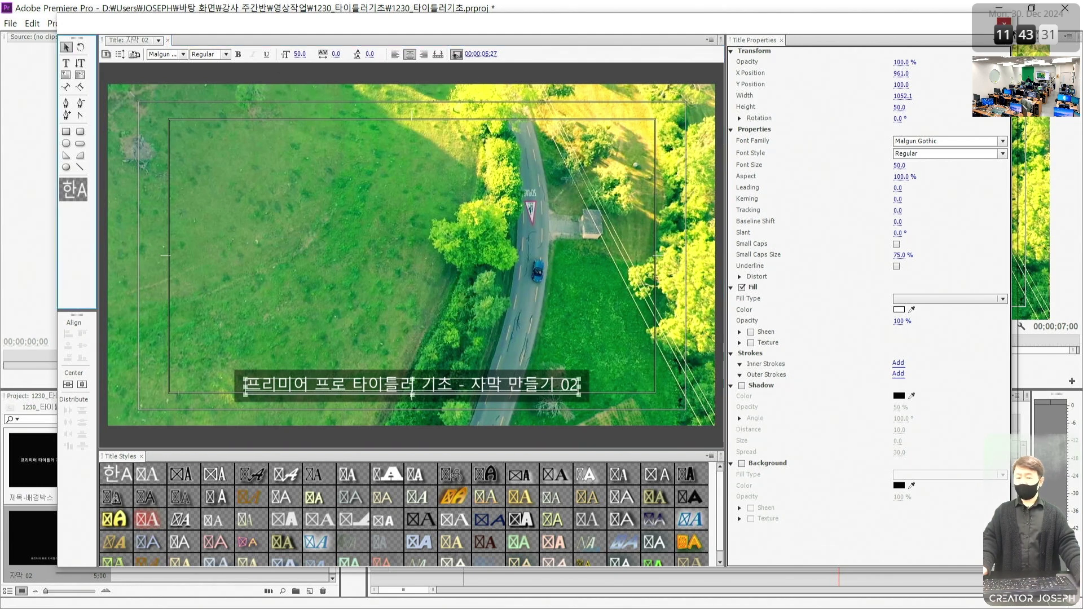
{"action": "left_click", "coordinate": [1005, 23]}
Step: Place the 자막 02 title on Video 2 directly after the 자막 01 clip
{"action": "left_click_drag", "start_coordinate": [93, 530], "coordinate": [782, 480]}
{"action": "key", "text": "minus"}
{"action": "key", "text": "minus"}
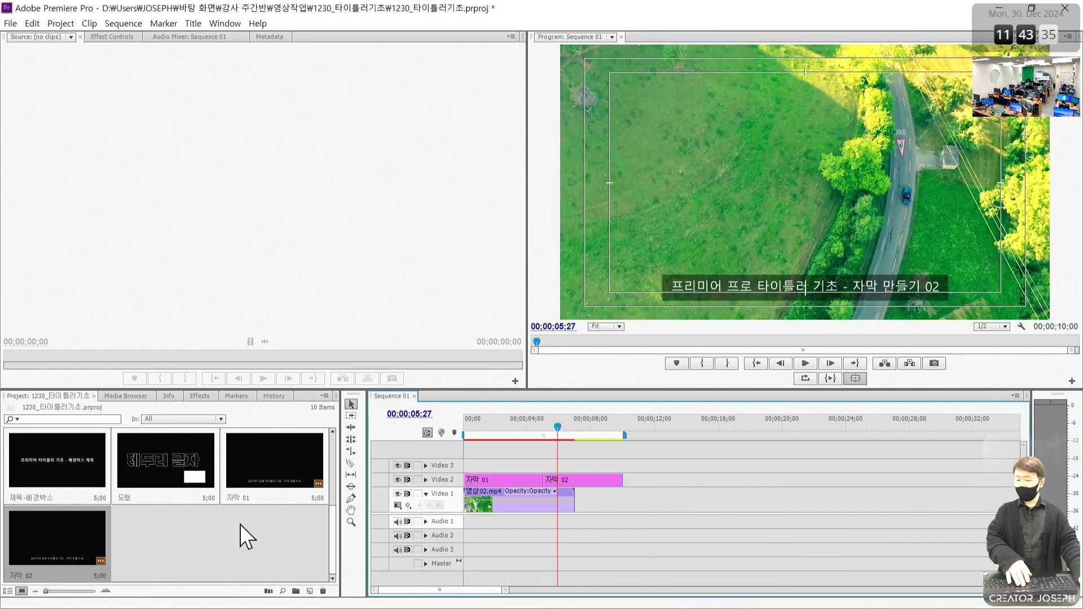
Step: Append 영상01.mp4 and 영상03.mp4 to Video 1 one after the other behind 영상02.mp4
{"action": "scroll", "coordinate": [240, 523], "scroll_direction": "up", "scroll_amount": 2}
{"action": "left_click_drag", "start_coordinate": [178, 472], "coordinate": [576, 501]}
{"action": "left_click_drag", "start_coordinate": [56, 536], "coordinate": [655, 501]}
Step: Align 자막 02 on Video 2 with 영상01.mp4, extend 자막 01 to meet it, and preview the subtitle at 00;00;08;03
{"action": "mouse_move", "coordinate": [594, 478]}
{"action": "left_mouse_down"}
{"action": "mouse_move", "coordinate": [625, 478]}
{"action": "mouse_move", "coordinate": [575, 480]}
{"action": "left_mouse_up"}
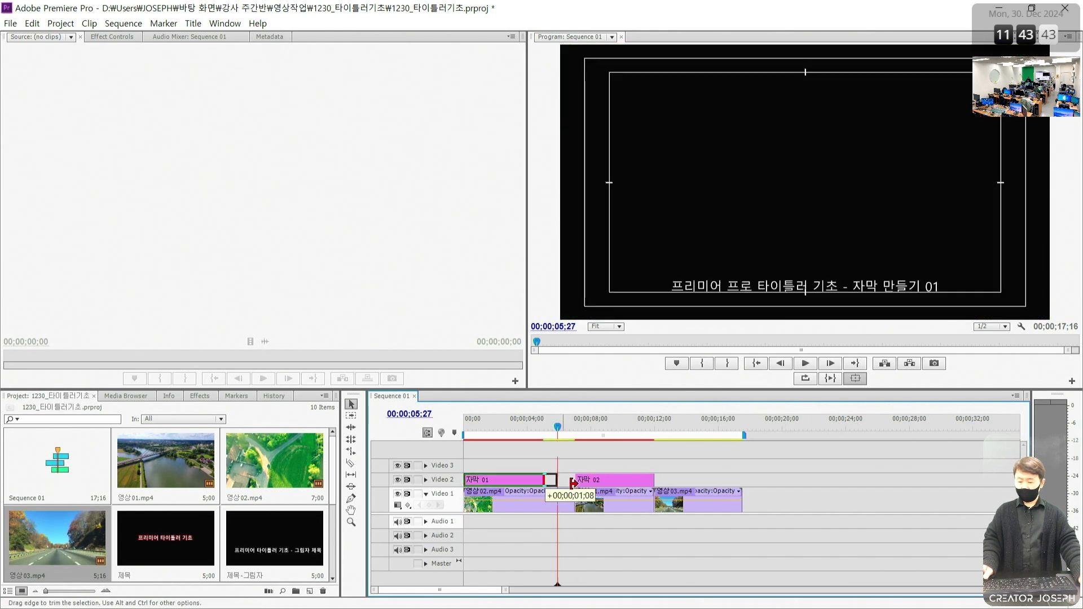
{"action": "left_click_drag", "start_coordinate": [656, 479], "coordinate": [655, 479]}
{"action": "left_click", "coordinate": [689, 476]}
{"action": "mouse_move", "coordinate": [577, 432]}
{"action": "left_mouse_down"}
{"action": "mouse_move", "coordinate": [553, 443]}
{"action": "mouse_move", "coordinate": [593, 440]}
{"action": "left_mouse_up"}
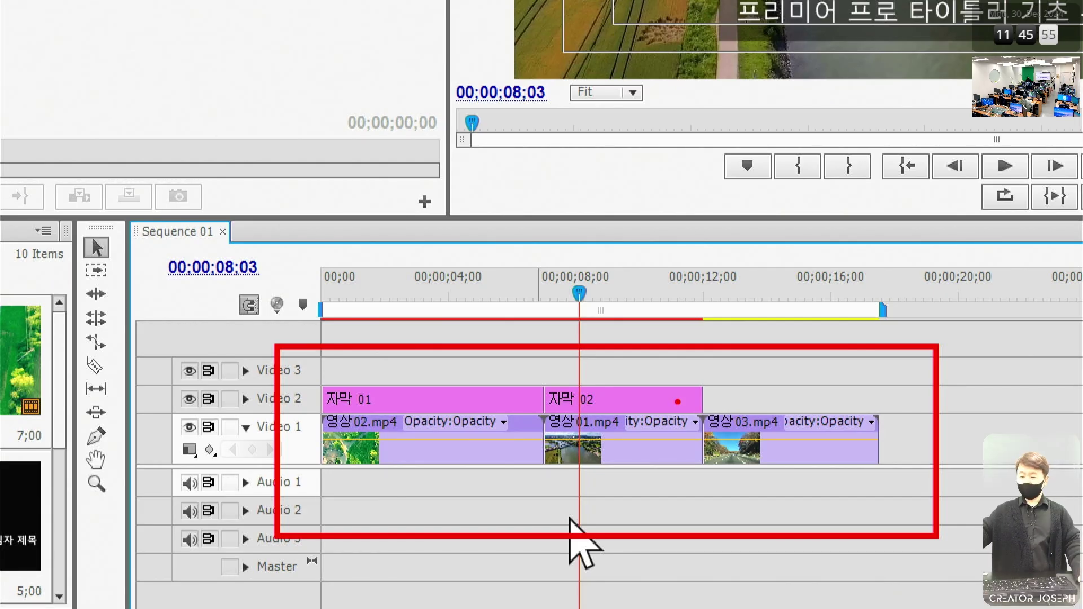
{"action": "key", "text": "Escape"}
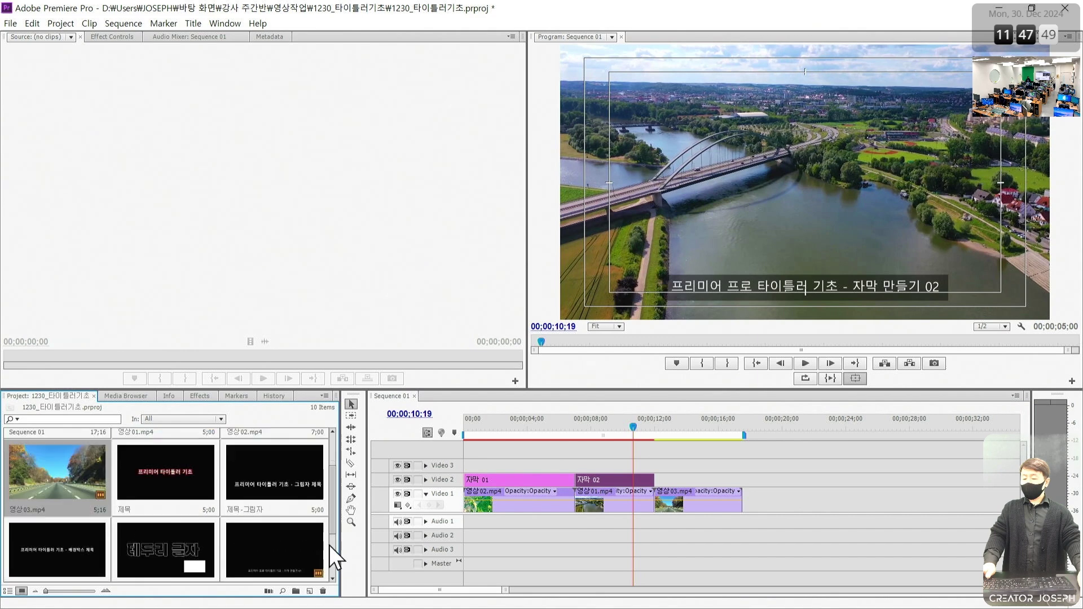
Step: Duplicate the 자막 02 title in the project by copying and pasting it
{"action": "left_click_drag", "start_coordinate": [329, 545], "coordinate": [329, 571]}
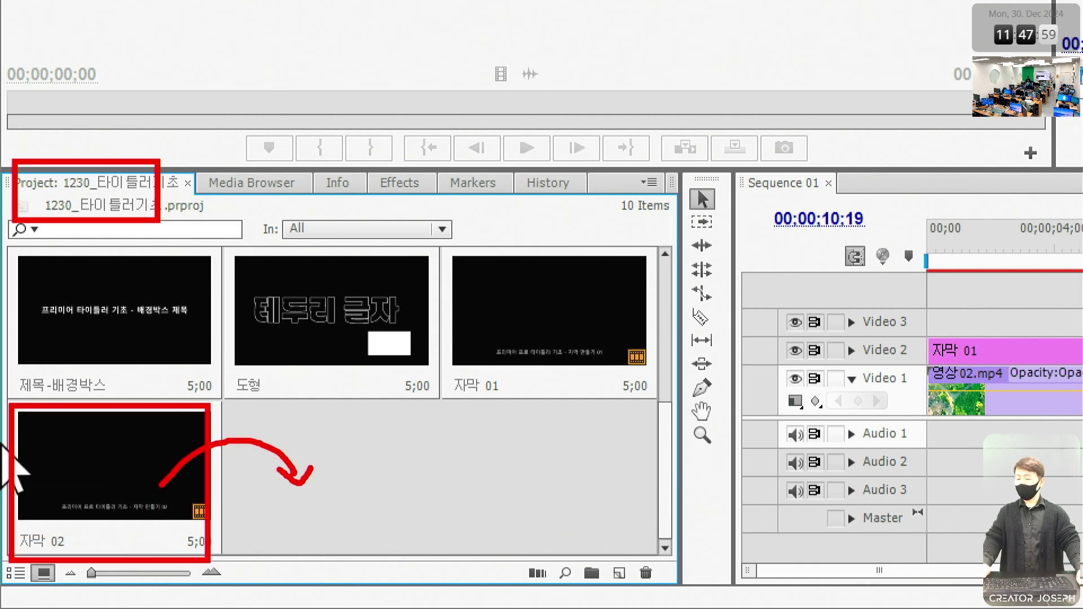
{"action": "left_click", "coordinate": [120, 465]}
{"action": "key", "text": "ctrl+v"}
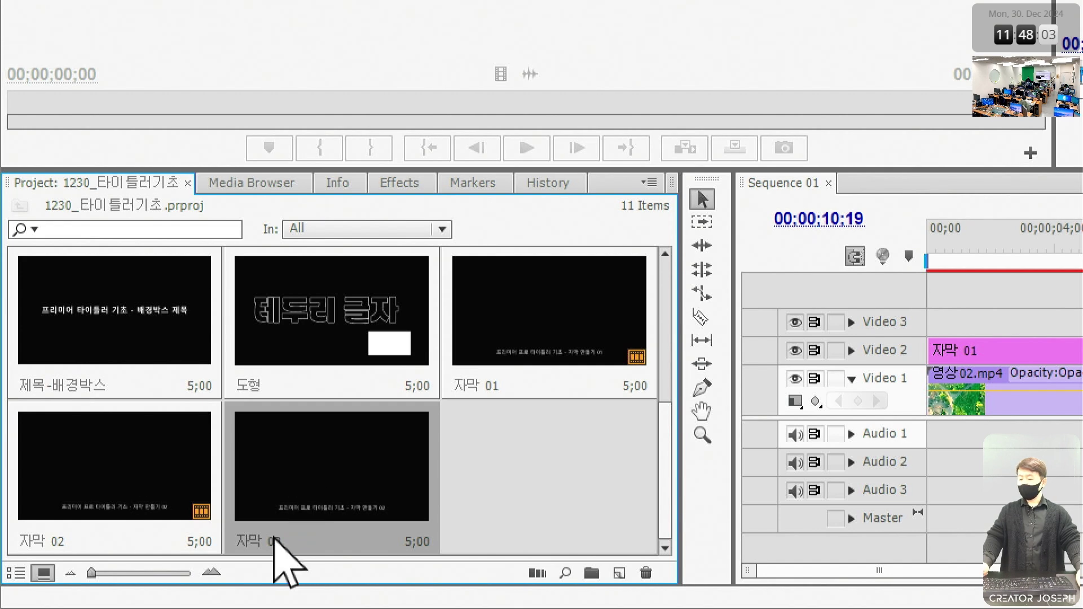
{"action": "key", "text": "ctrl+2"}
{"action": "left_click_drag", "start_coordinate": [303, 468], "coordinate": [163, 547]}
{"action": "mouse_move", "coordinate": [149, 523]}
{"action": "left_mouse_down"}
{"action": "mouse_move", "coordinate": [161, 544]}
{"action": "mouse_move", "coordinate": [184, 514]}
{"action": "left_mouse_up"}
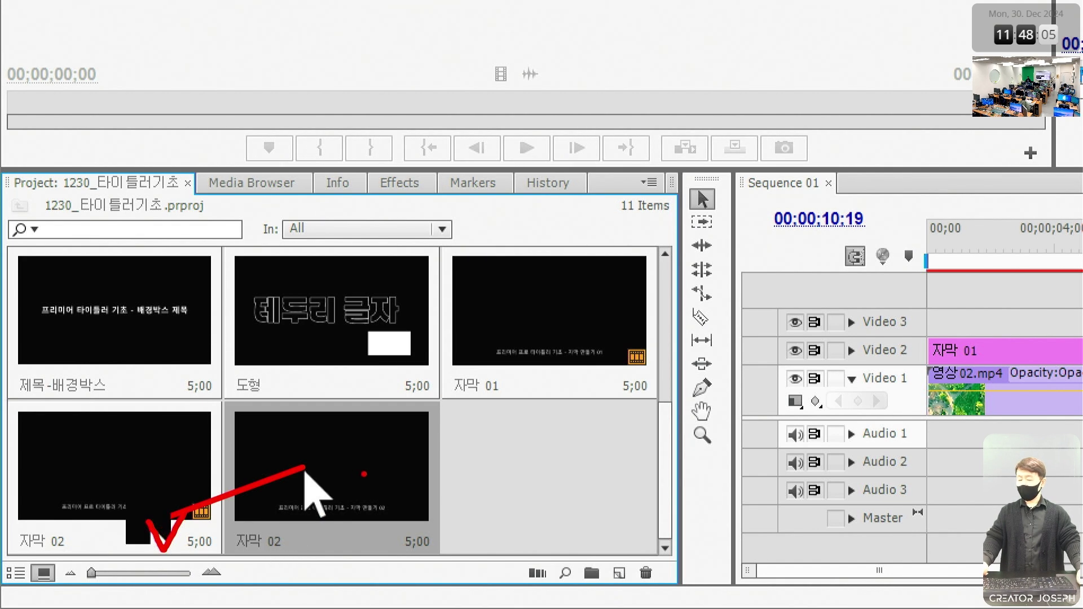
{"action": "key", "text": "Escape"}
{"action": "key", "text": "ctrl+2"}
{"action": "left_click_drag", "start_coordinate": [302, 453], "coordinate": [328, 455]}
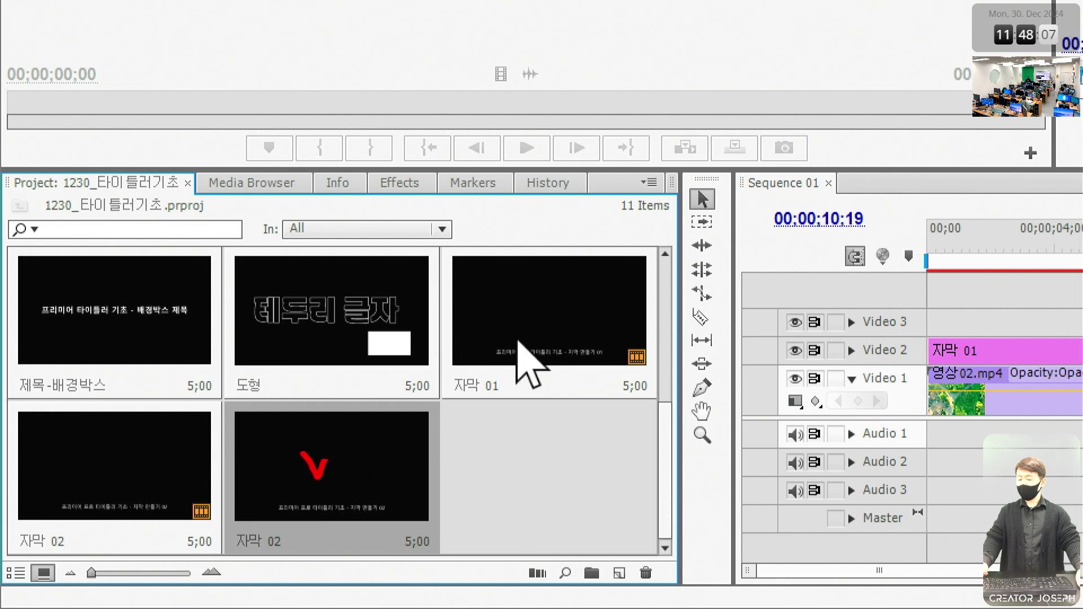
{"action": "left_click_drag", "start_coordinate": [290, 536], "coordinate": [294, 546]}
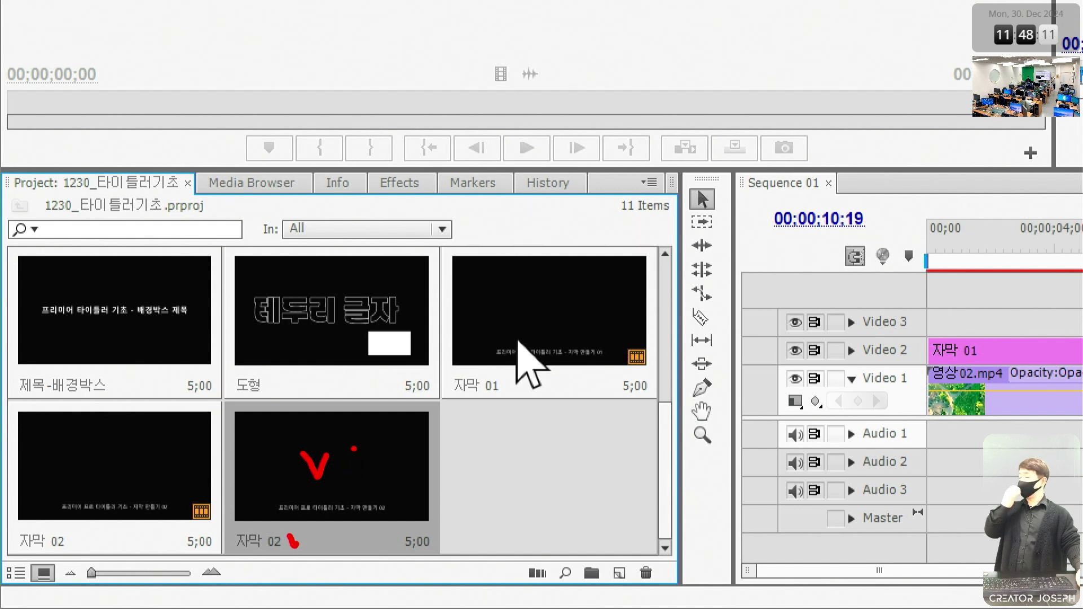
{"action": "left_click_drag", "start_coordinate": [349, 448], "coordinate": [370, 439]}
{"action": "mouse_move", "coordinate": [300, 538]}
{"action": "left_mouse_down"}
{"action": "mouse_move", "coordinate": [305, 549]}
{"action": "mouse_move", "coordinate": [312, 533]}
{"action": "left_mouse_up"}
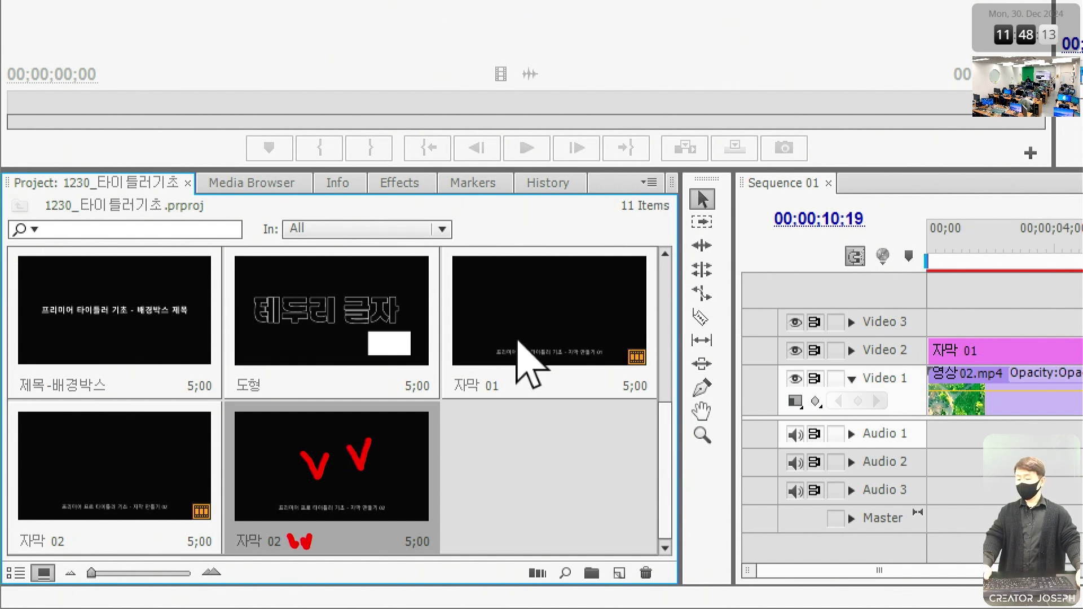
{"action": "key", "text": "Escape"}
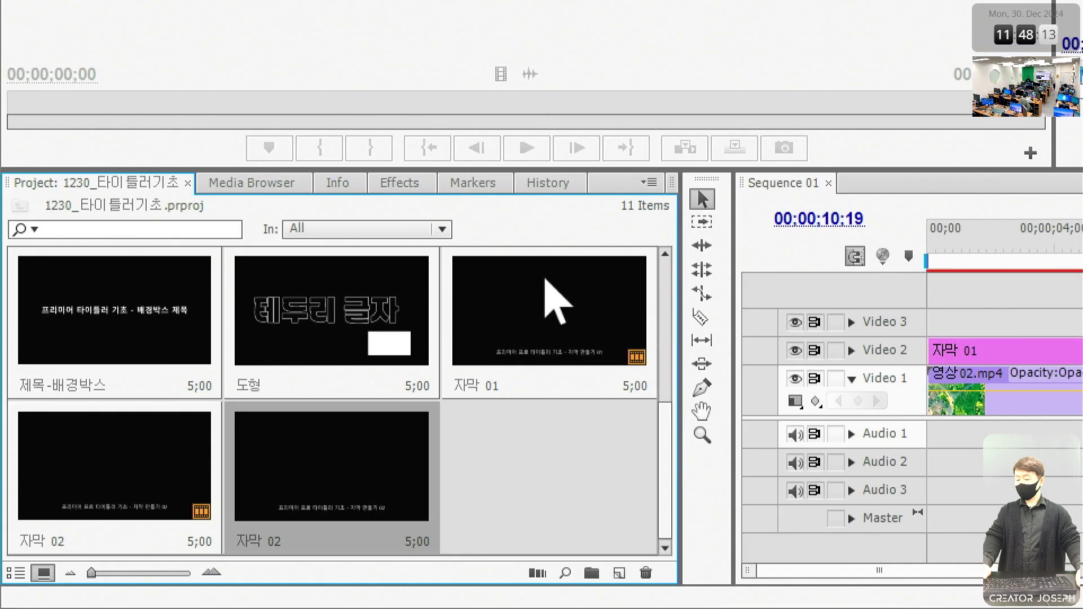
Step: Rename the duplicated title in the project as 자막 03
{"action": "left_click", "coordinate": [265, 540]}
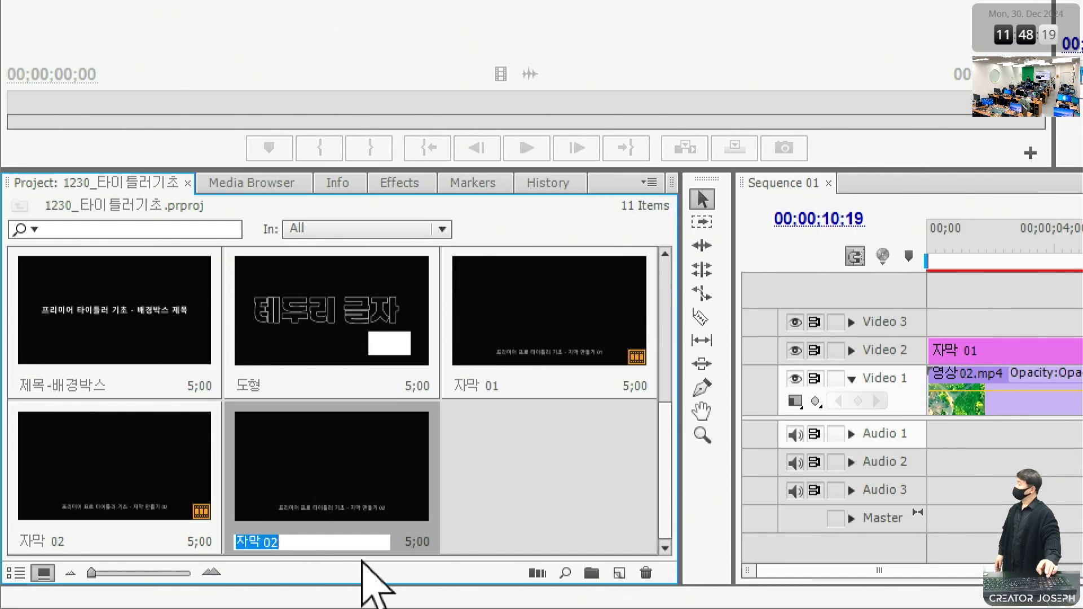
{"action": "key", "text": "End"}
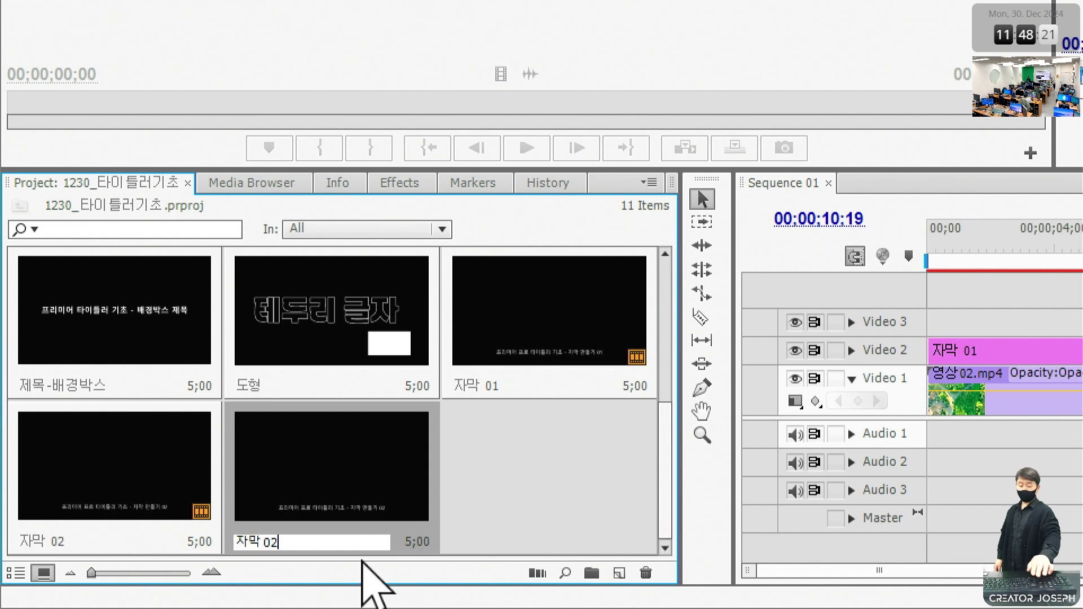
{"action": "key", "text": "BackSpace"}
{"action": "type", "text": "3"}
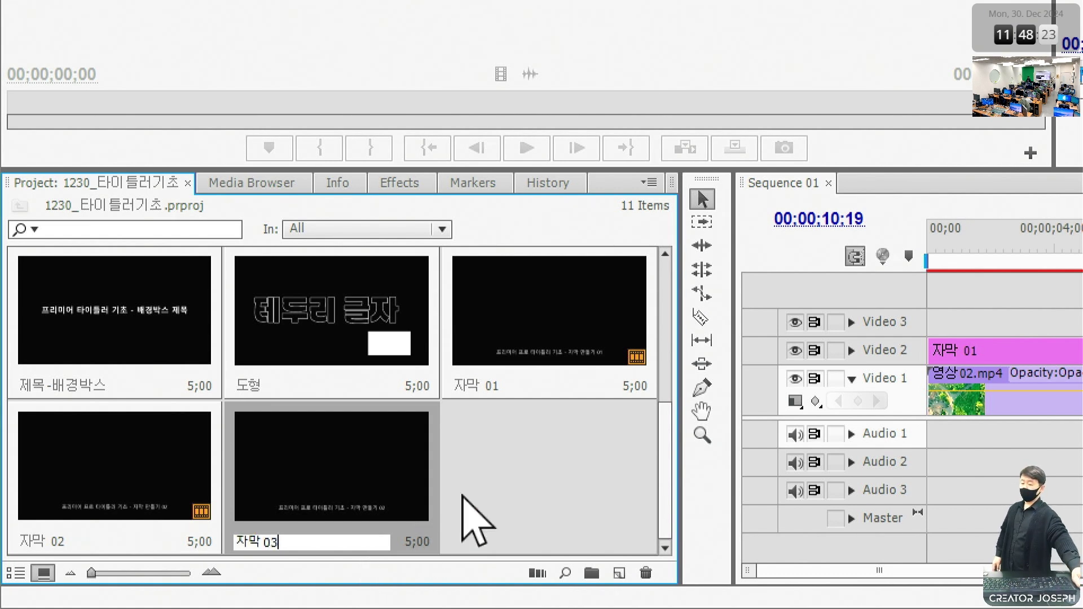
{"action": "left_click", "coordinate": [545, 491]}
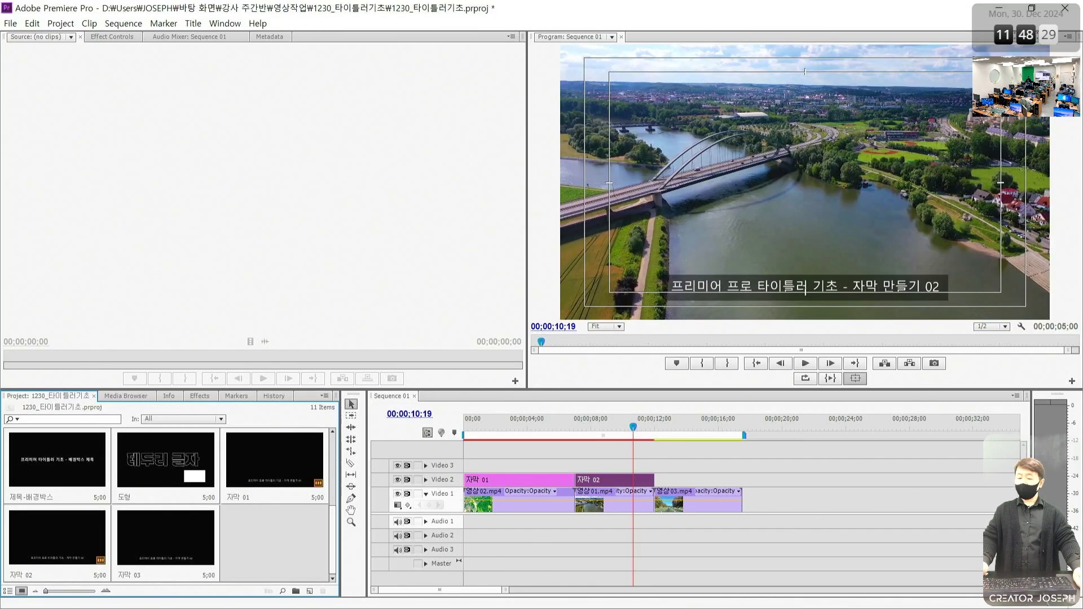
Step: Move the playhead to 00;00;14;17 over the 영상03.mp4 clip
{"action": "left_click_drag", "start_coordinate": [604, 403], "coordinate": [655, 537]}
{"action": "mouse_move", "coordinate": [639, 436]}
{"action": "left_mouse_down"}
{"action": "mouse_move", "coordinate": [702, 430]}
{"action": "mouse_move", "coordinate": [680, 418]}
{"action": "mouse_move", "coordinate": [711, 418]}
{"action": "mouse_move", "coordinate": [641, 427]}
{"action": "mouse_move", "coordinate": [695, 424]}
{"action": "left_mouse_up"}
{"action": "left_click", "coordinate": [680, 419]}
{"action": "key", "text": "Escape"}
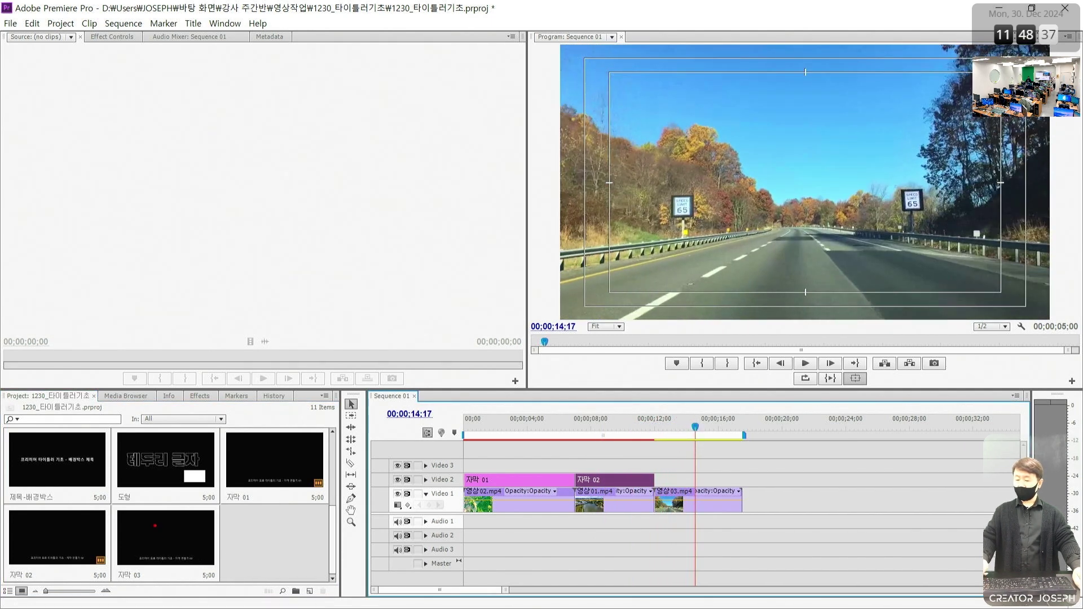
Step: Open the 자막 03 title and replace the ending 02 of its subtitle text with 03ㅇ09ㄴㄹ09ㄷ0ㅈ9
{"action": "double_click", "coordinate": [188, 530]}
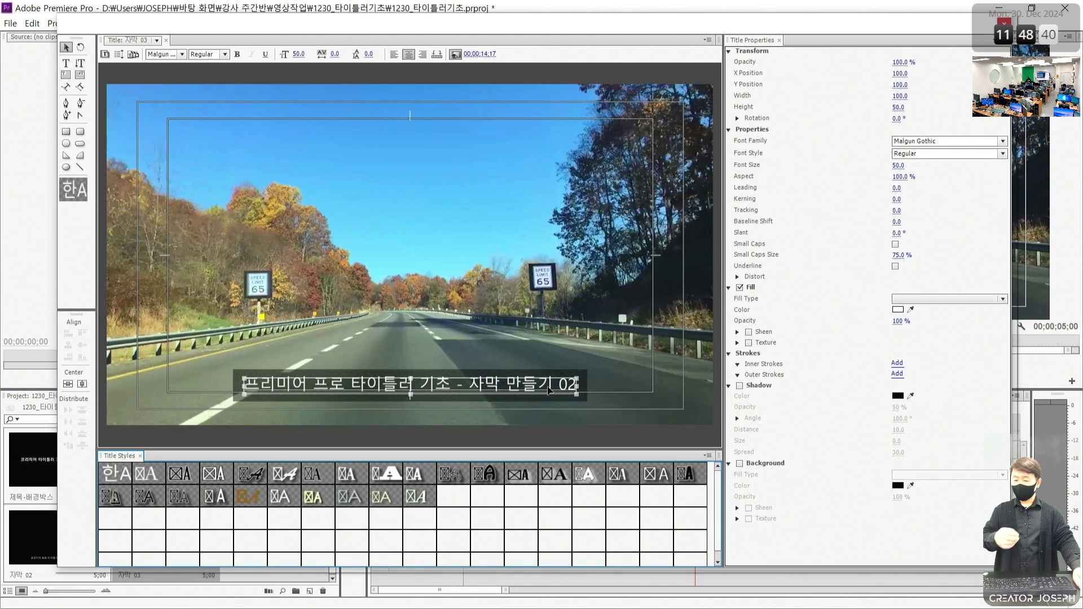
{"action": "double_click", "coordinate": [550, 389]}
{"action": "type", "text": "03"}
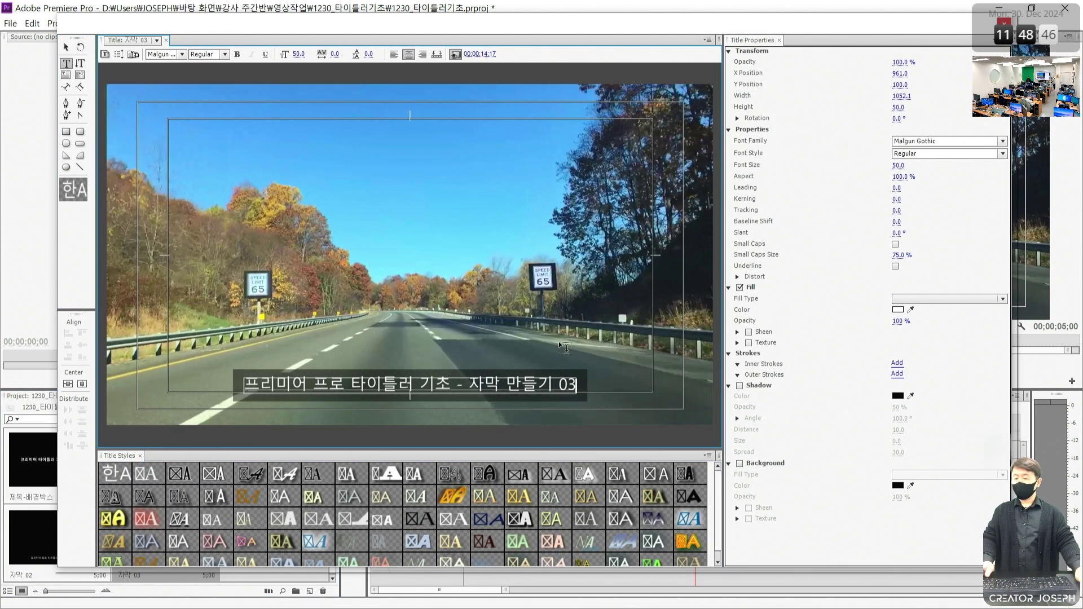
{"action": "type", "text": "ㅇ09ㄴㄹ09ㄷ0ㅈ9"}
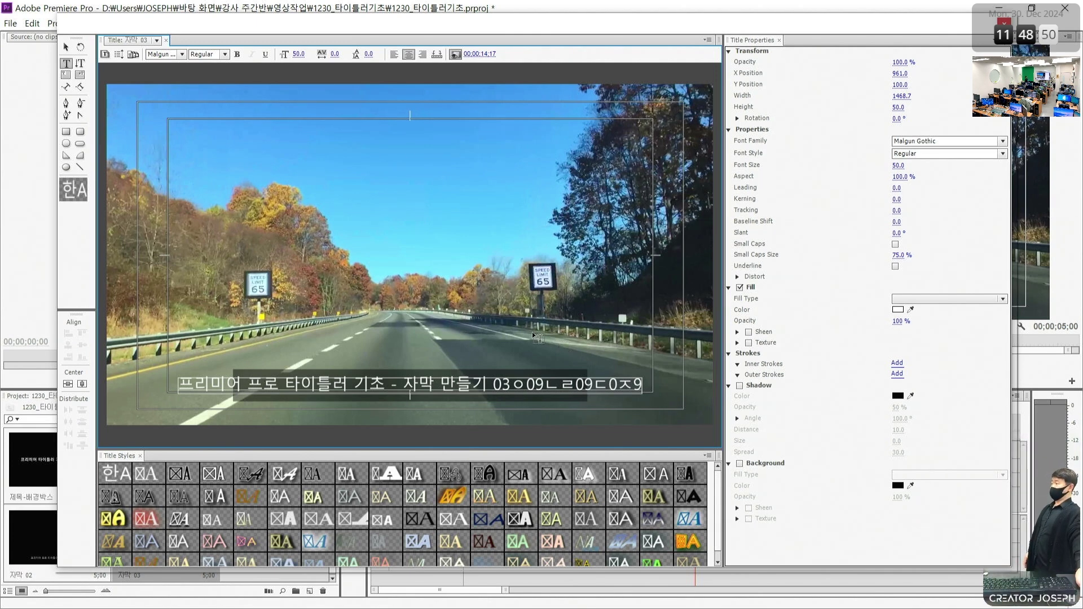
Step: Stretch the subtitle's background box past both ends of the text to a width of about 1622, and centre it horizontally
{"action": "left_click", "coordinate": [70, 44]}
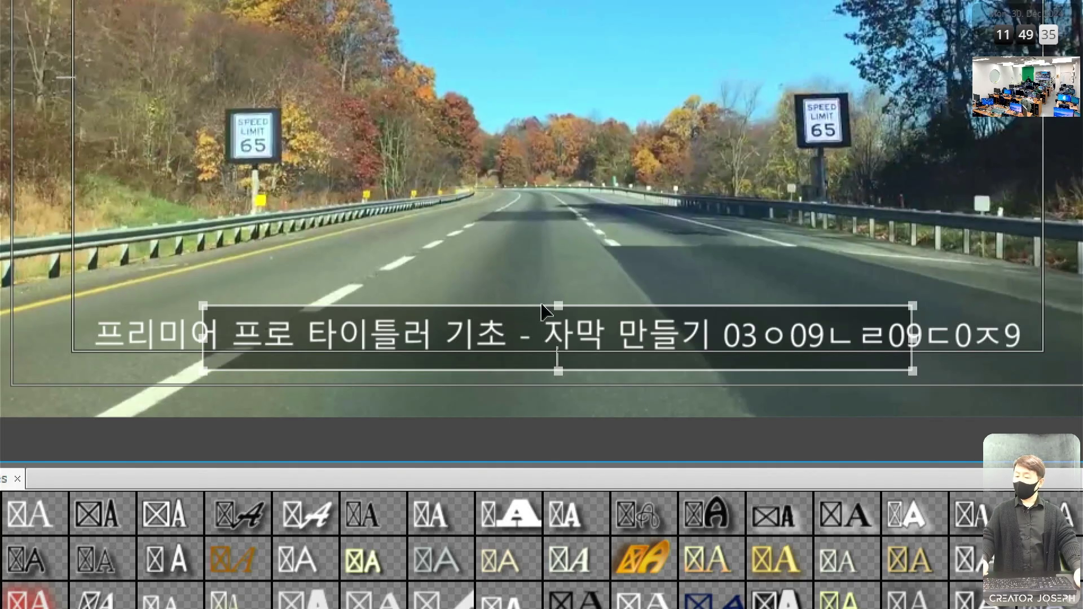
{"action": "left_click_drag", "start_coordinate": [187, 322], "coordinate": [226, 354]}
{"action": "left_click_drag", "start_coordinate": [891, 321], "coordinate": [933, 354]}
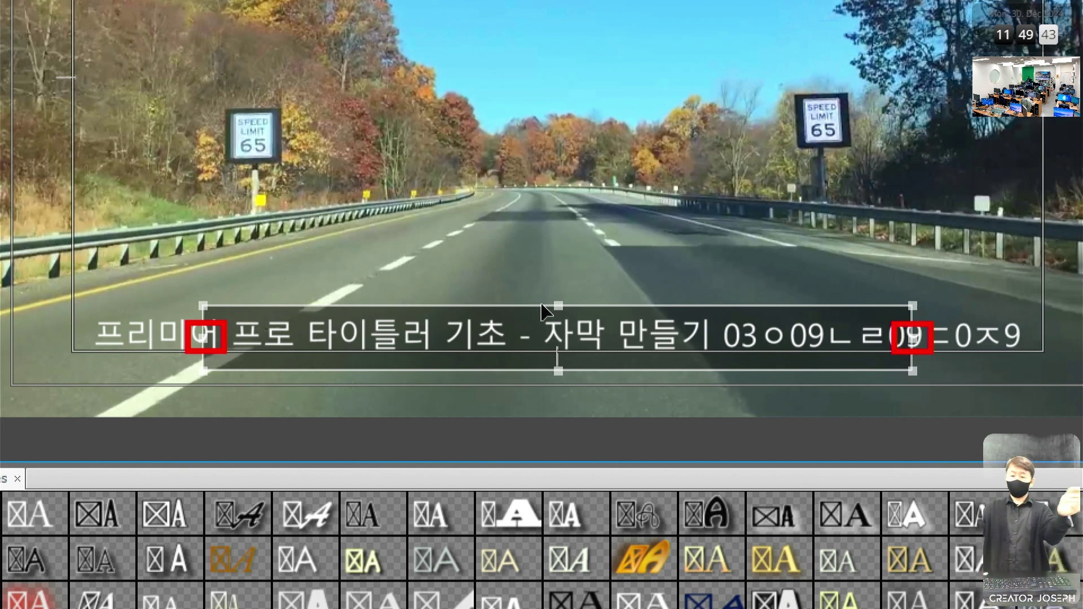
{"action": "key", "text": "Escape"}
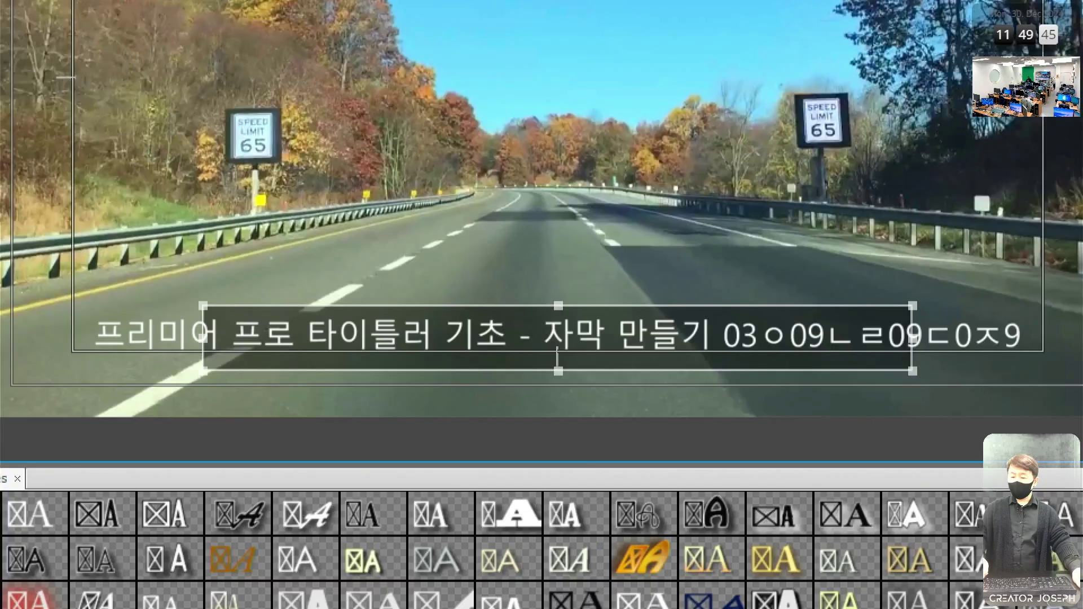
{"action": "left_click_drag", "start_coordinate": [215, 389], "coordinate": [158, 387]}
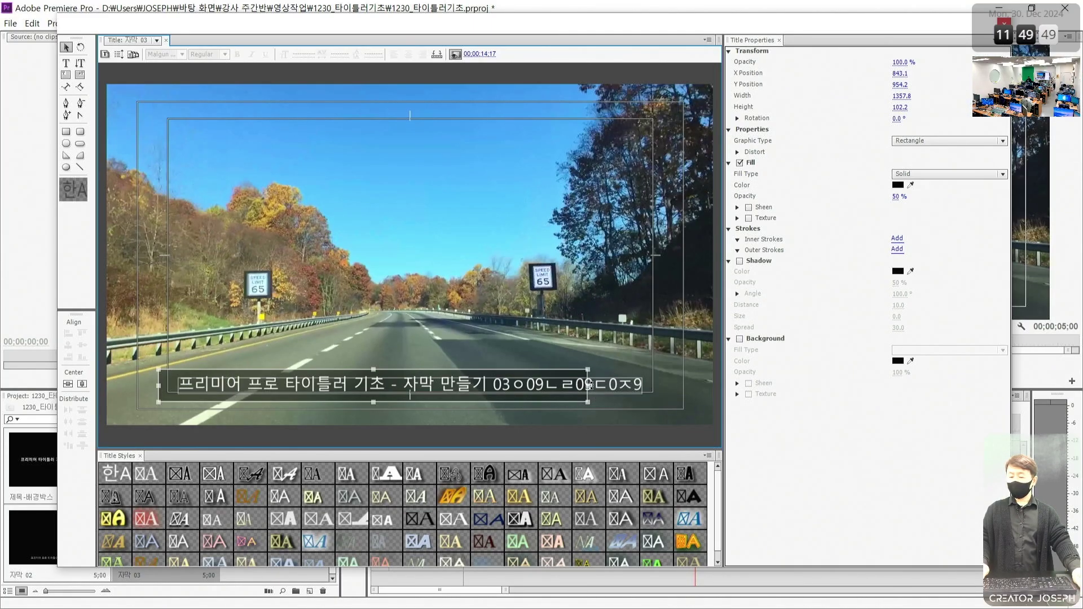
{"action": "left_click_drag", "start_coordinate": [589, 391], "coordinate": [672, 387]}
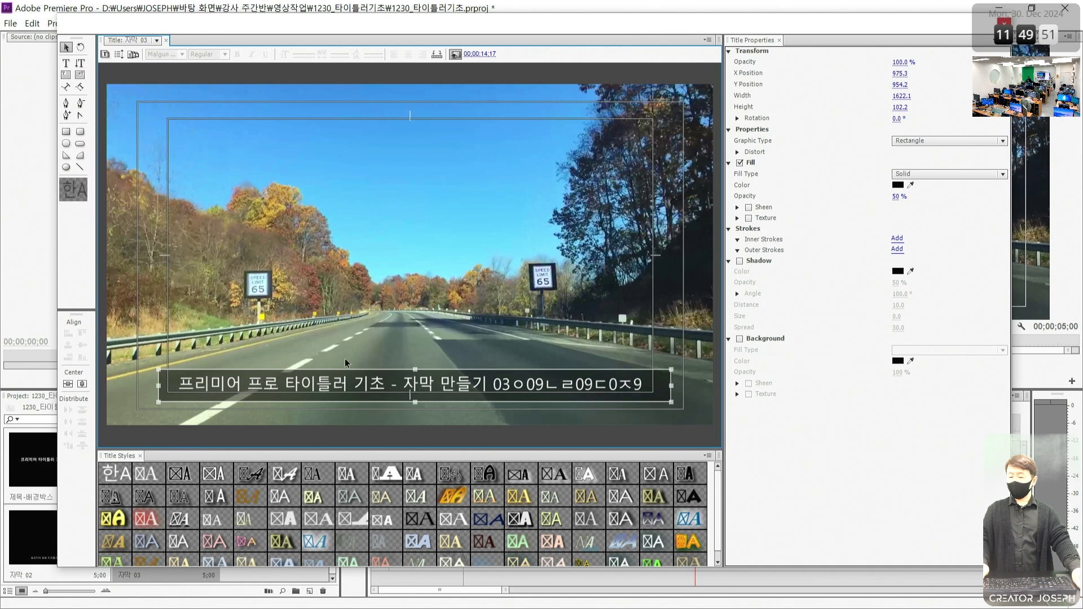
{"action": "left_click", "coordinate": [80, 386]}
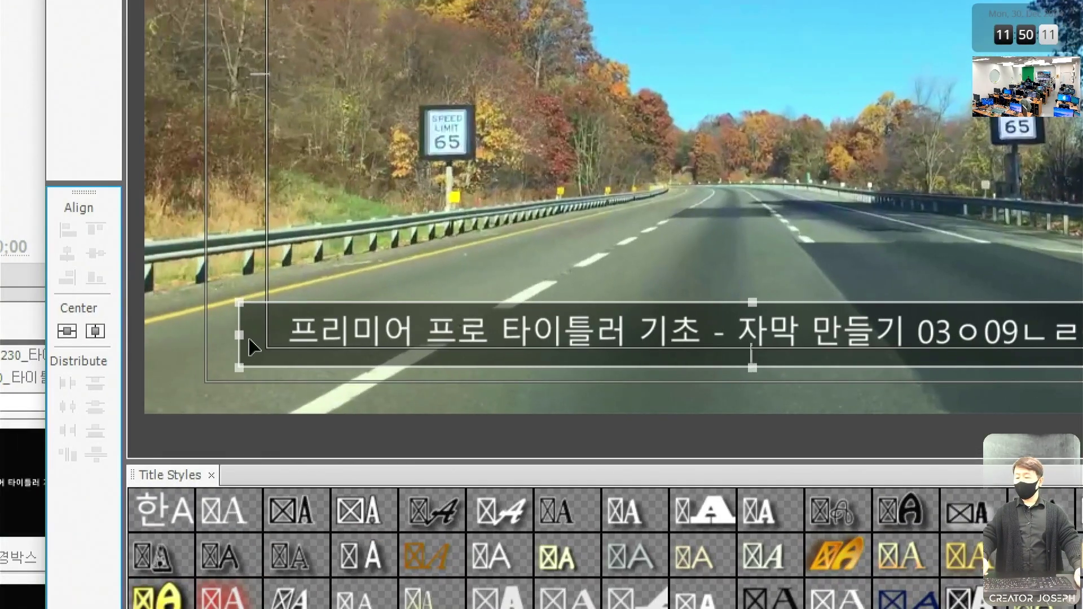
Step: Extend both ends of the background box to the outer safe-margin lines, making it about 1727.5 wide
{"action": "left_click_drag", "start_coordinate": [239, 335], "coordinate": [232, 339]}
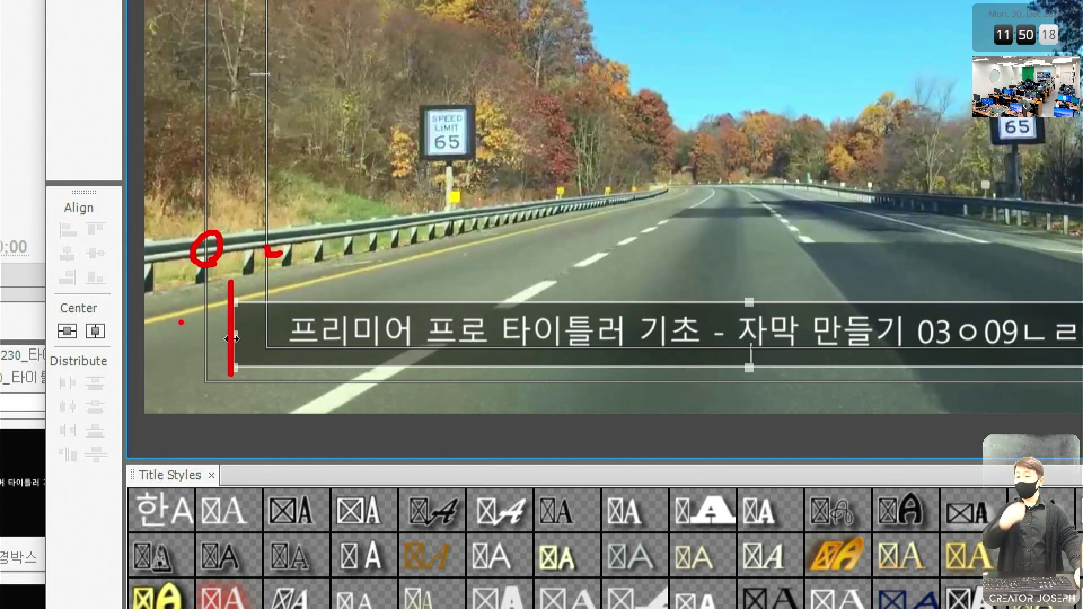
{"action": "left_click_drag", "start_coordinate": [232, 339], "coordinate": [207, 335]}
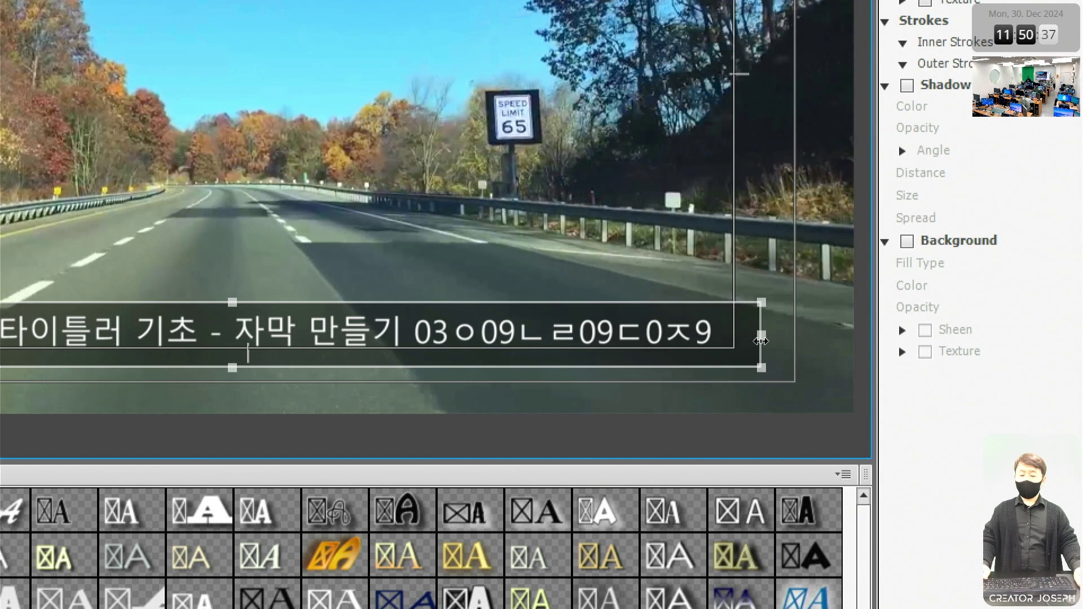
{"action": "left_click_drag", "start_coordinate": [761, 341], "coordinate": [794, 342]}
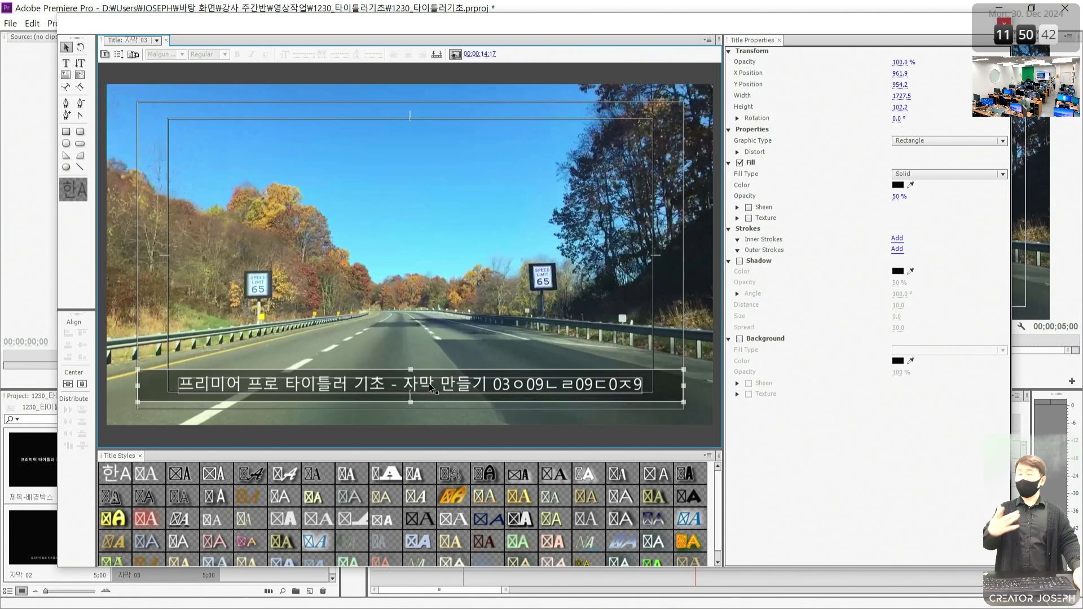
{"action": "left_click", "coordinate": [431, 388]}
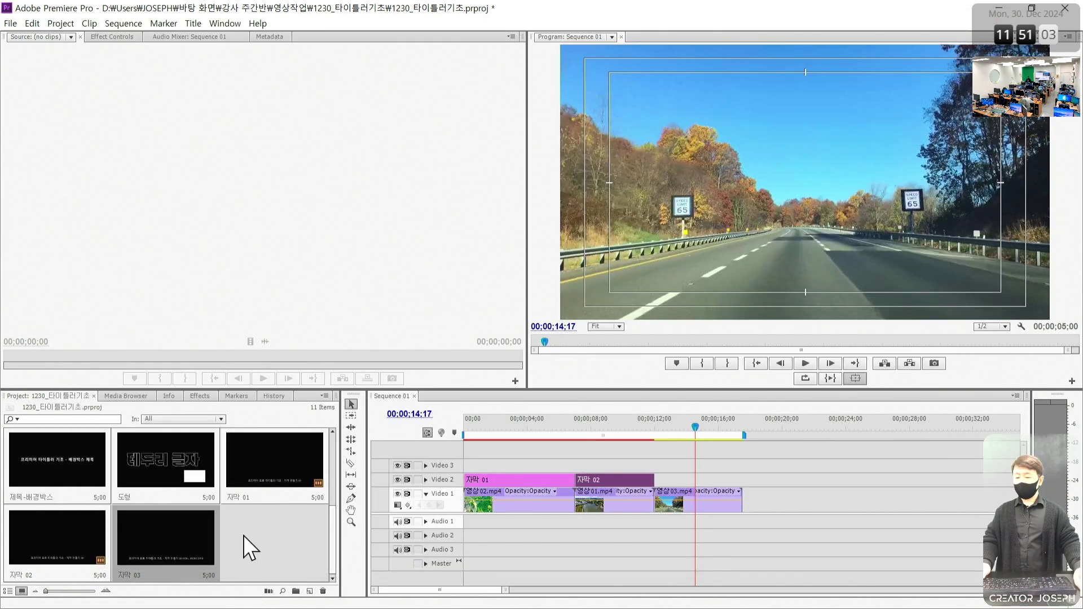
Step: Place the 자막 03 title on Video 2 directly above 영상03.mp4, and close Premiere Pro CS6
{"action": "left_click_drag", "start_coordinate": [186, 542], "coordinate": [751, 478]}
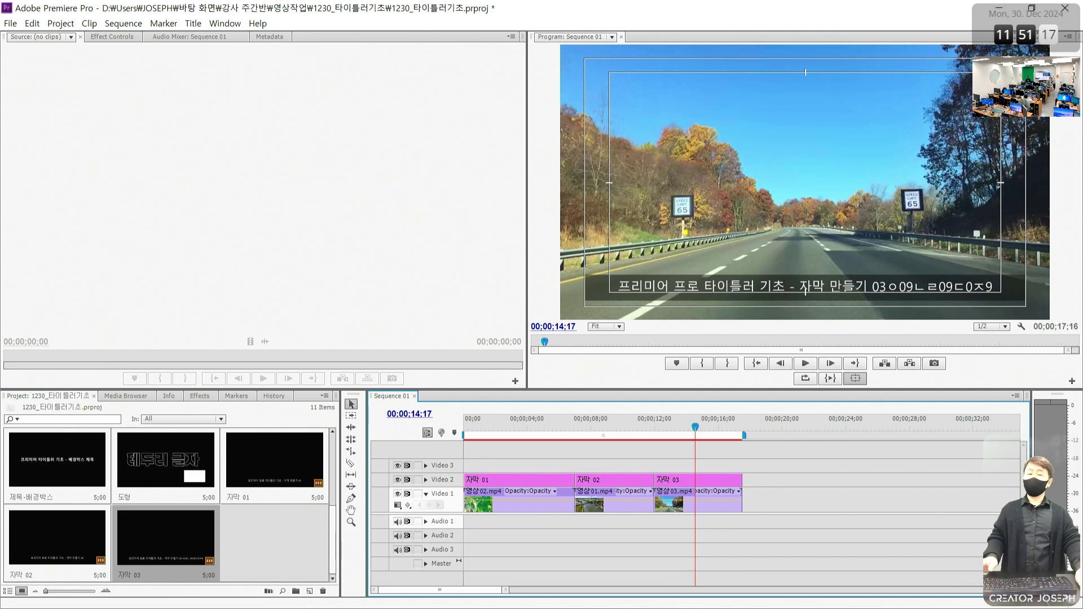
{"action": "left_click", "coordinate": [1065, 7]}
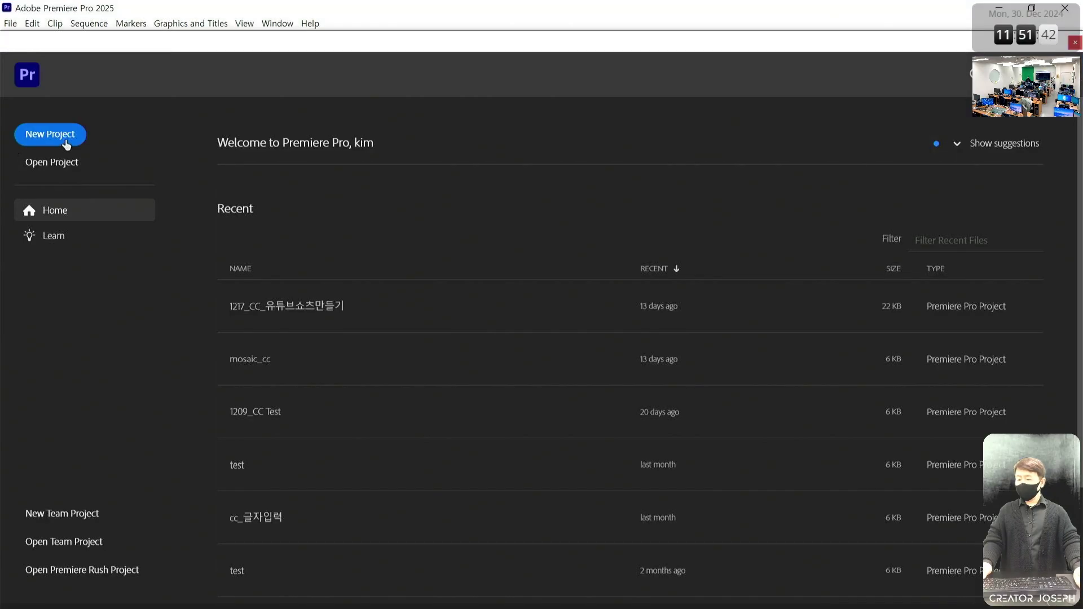
Step: Start a new project in Premiere Pro 2025 and browse to 바탕 화면 > 강사 주간반 > 영상작업 > 1230_타이틀러기초 as its location
{"action": "left_click", "coordinate": [66, 137]}
{"action": "left_click", "coordinate": [621, 306]}
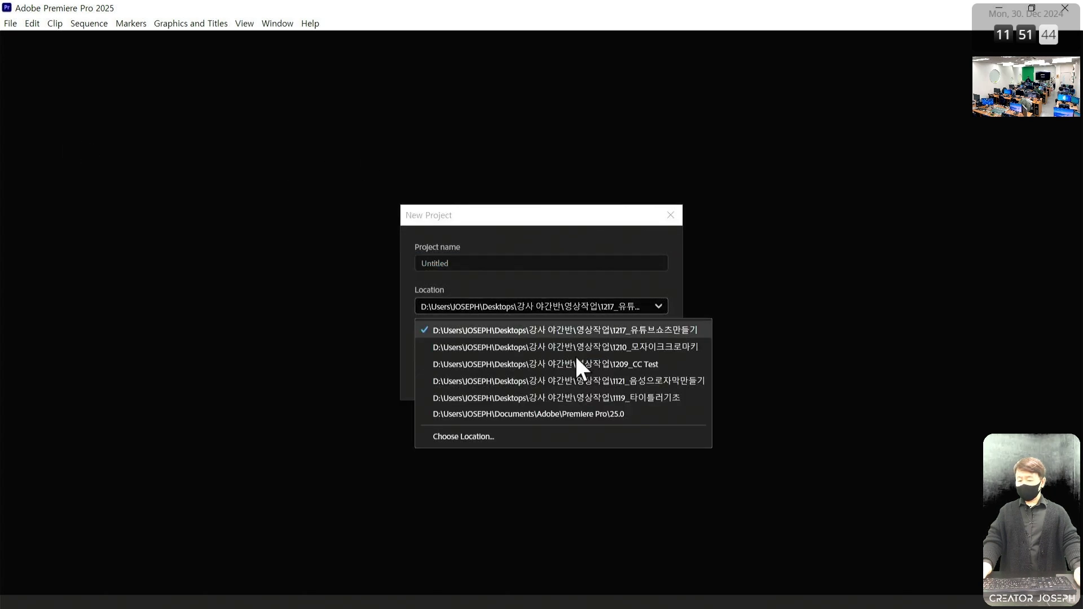
{"action": "key", "text": "Escape"}
{"action": "left_click", "coordinate": [655, 306]}
{"action": "left_click", "coordinate": [593, 288]}
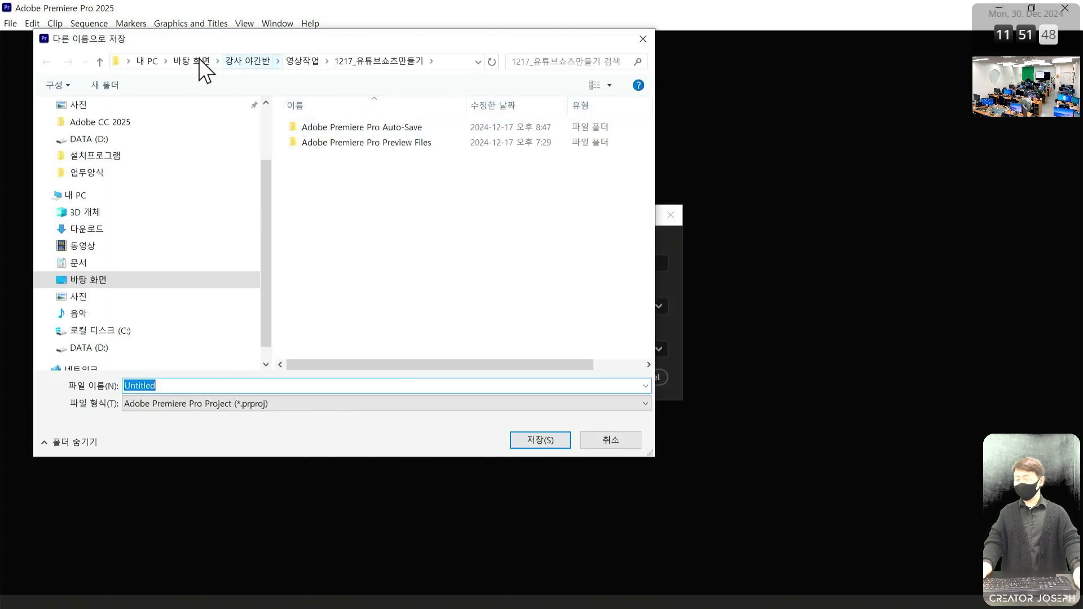
{"action": "left_click", "coordinate": [195, 59]}
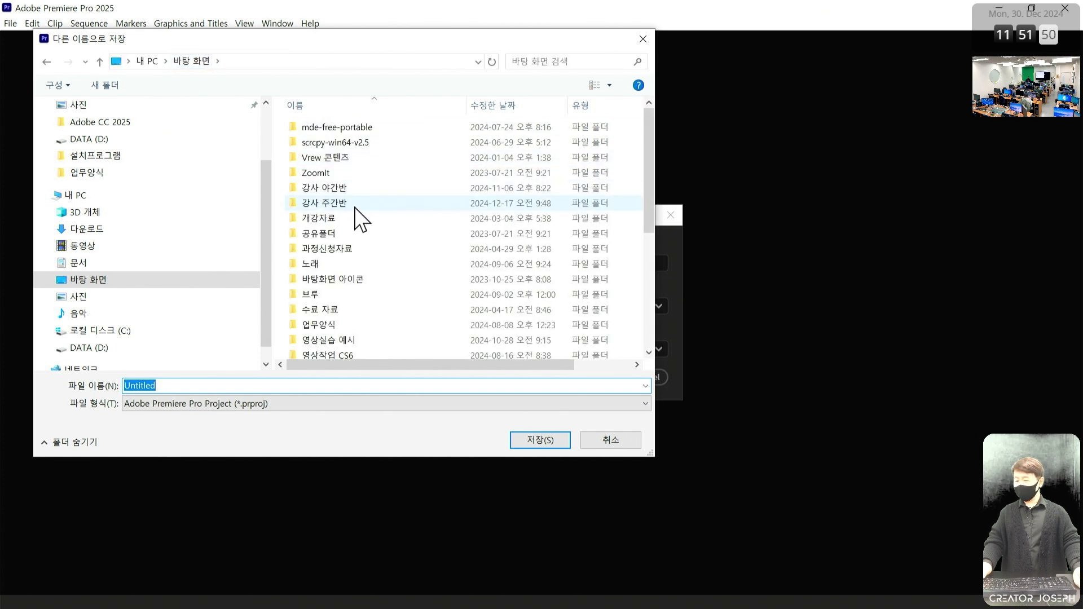
{"action": "double_click", "coordinate": [349, 205]}
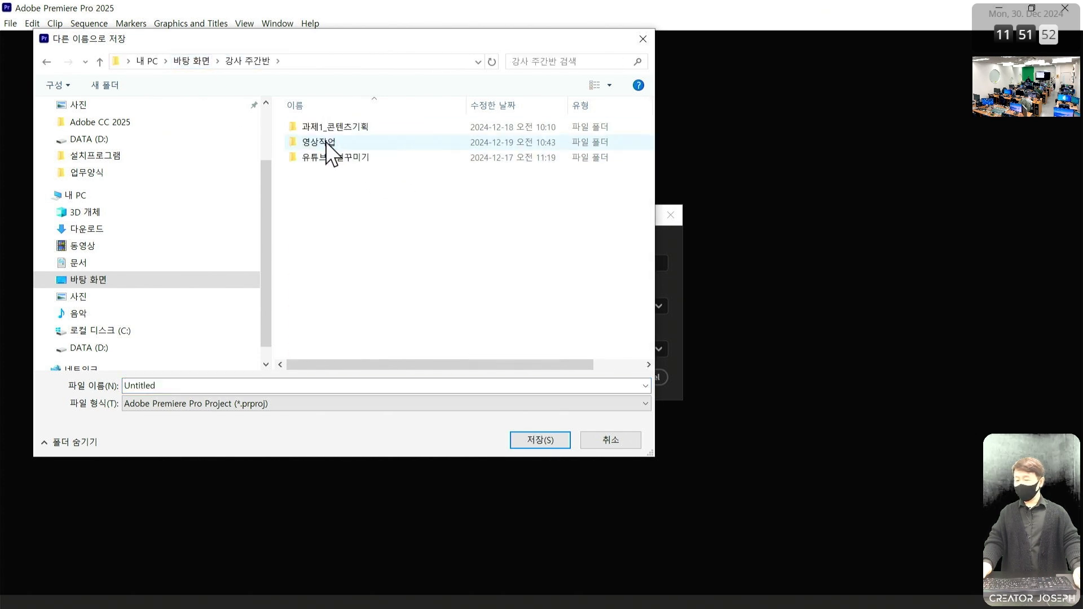
{"action": "double_click", "coordinate": [326, 141]}
{"action": "left_click", "coordinate": [357, 235]}
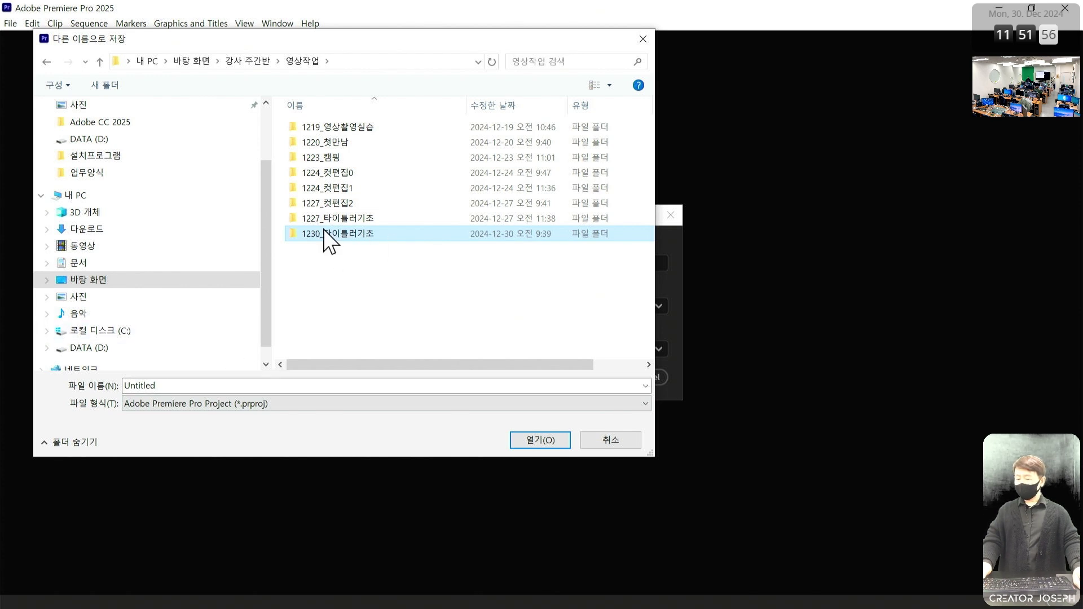
{"action": "double_click", "coordinate": [308, 234]}
Step: Name the project file CC2025 and create the project with no template
{"action": "double_click", "coordinate": [174, 385]}
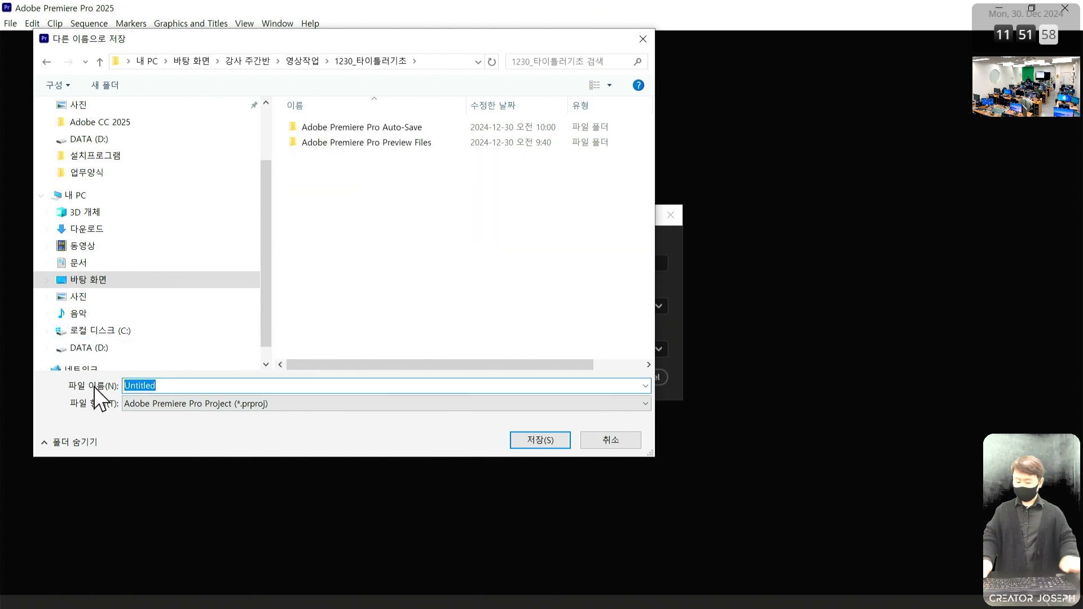
{"action": "type", "text": "1230"}
{"action": "key", "text": "Return"}
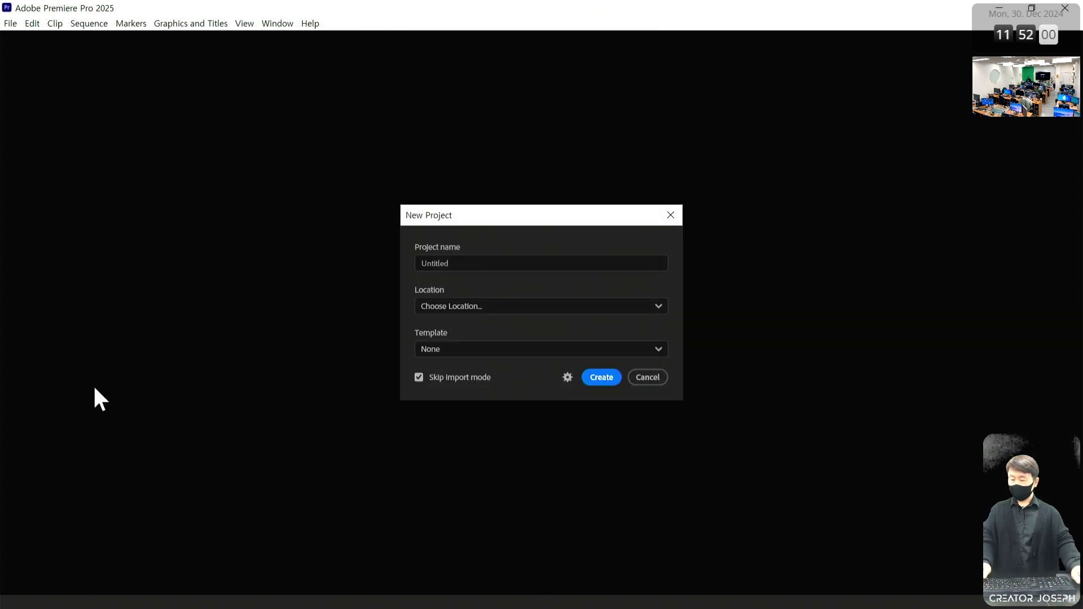
{"action": "left_click", "coordinate": [599, 376]}
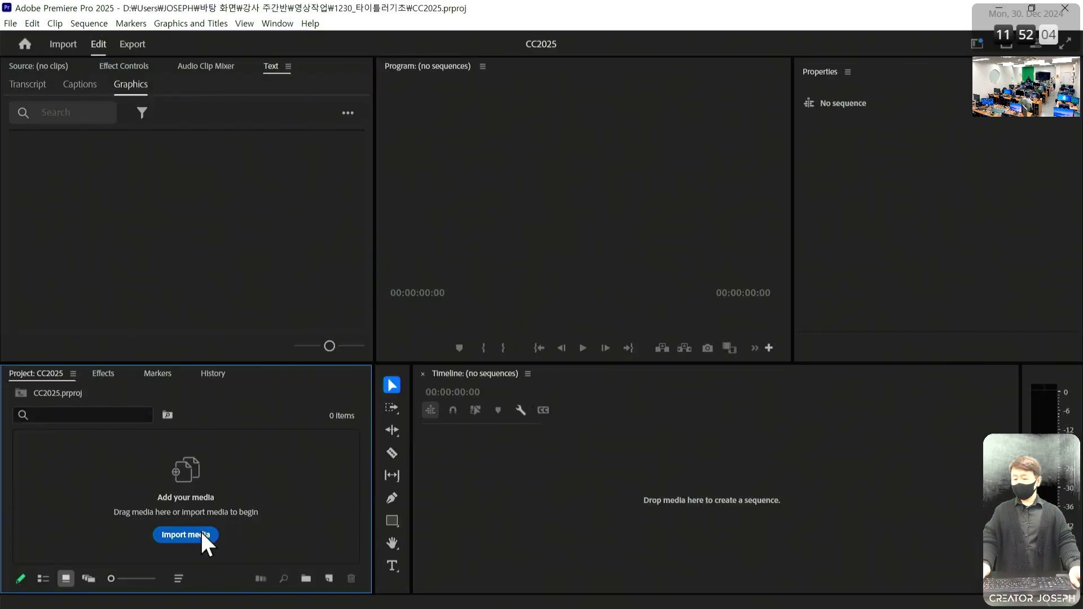
Step: Import 영상01.mp4, 영상02.mp4, 영상03.mp4 and 영상04.mp4 from the 강사 주간반 > 영상작업 > 1223_캠핑 > 영상 folder
{"action": "key", "text": "ctrl+i"}
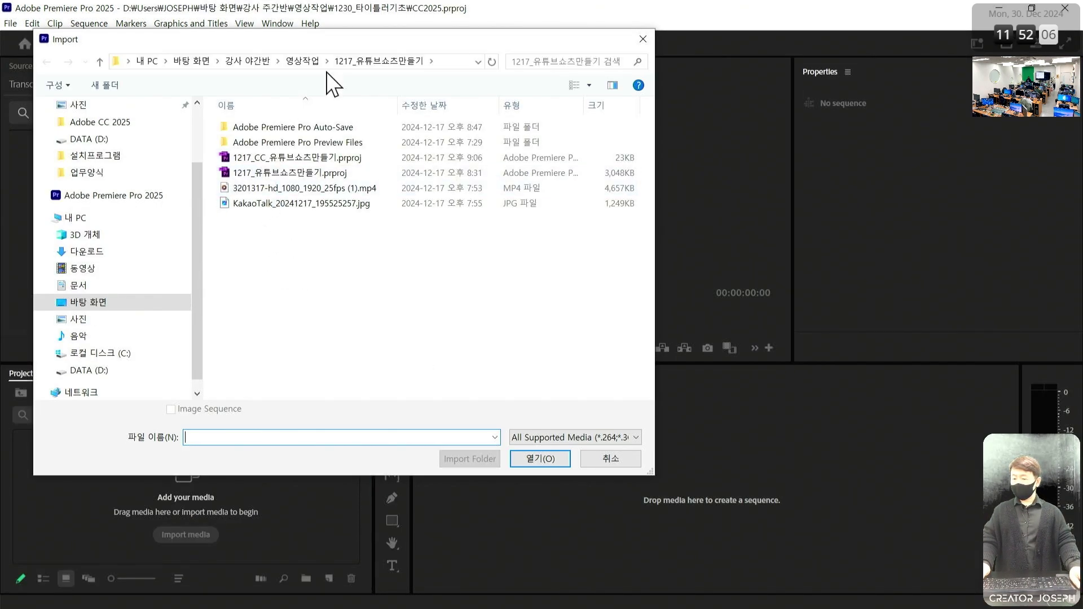
{"action": "left_click", "coordinate": [177, 61]}
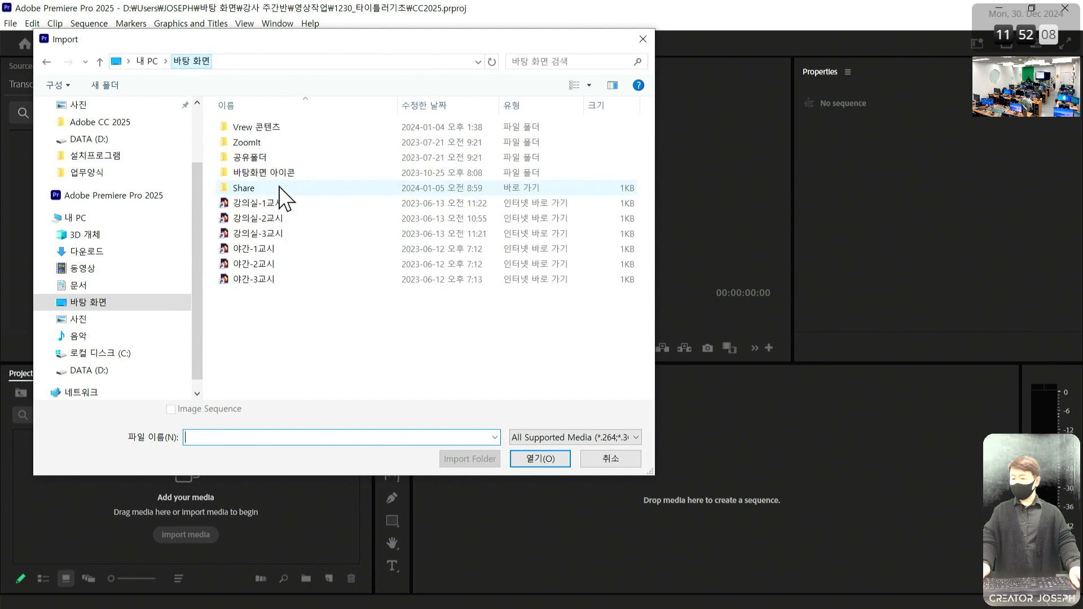
{"action": "double_click", "coordinate": [266, 203]}
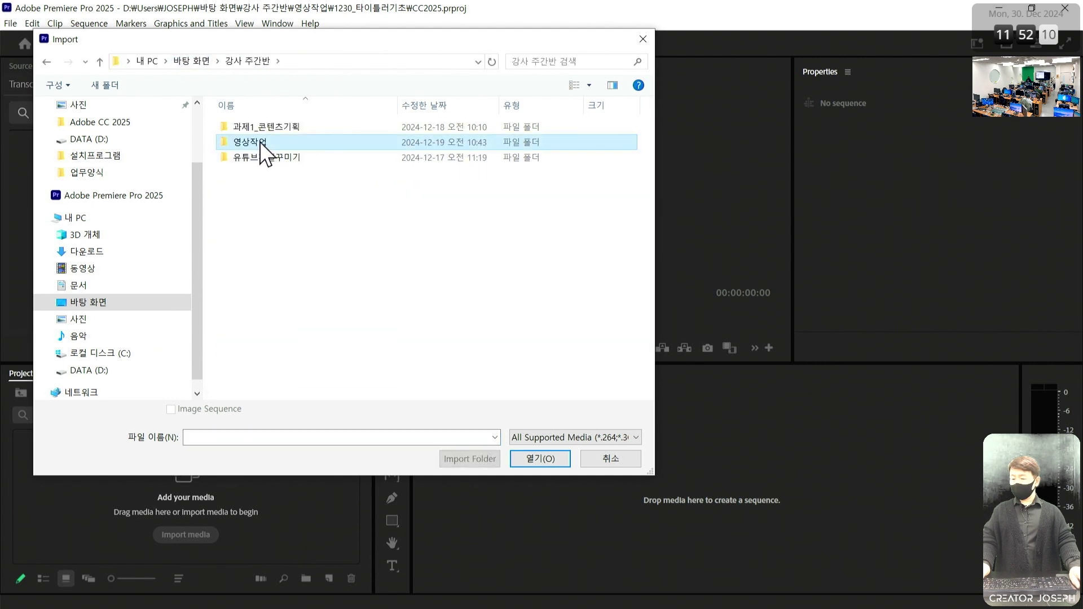
{"action": "double_click", "coordinate": [259, 141]}
{"action": "double_click", "coordinate": [266, 157]}
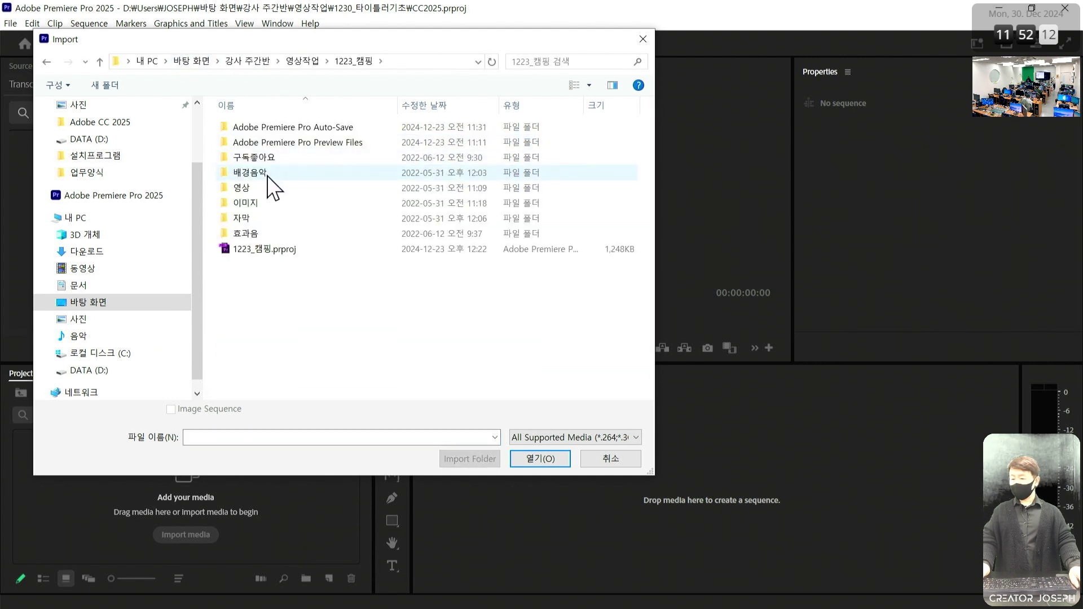
{"action": "left_click", "coordinate": [252, 190]}
{"action": "double_click", "coordinate": [252, 190]}
{"action": "left_click", "coordinate": [253, 151]}
{"action": "left_click", "coordinate": [340, 152], "text": "ctrl"}
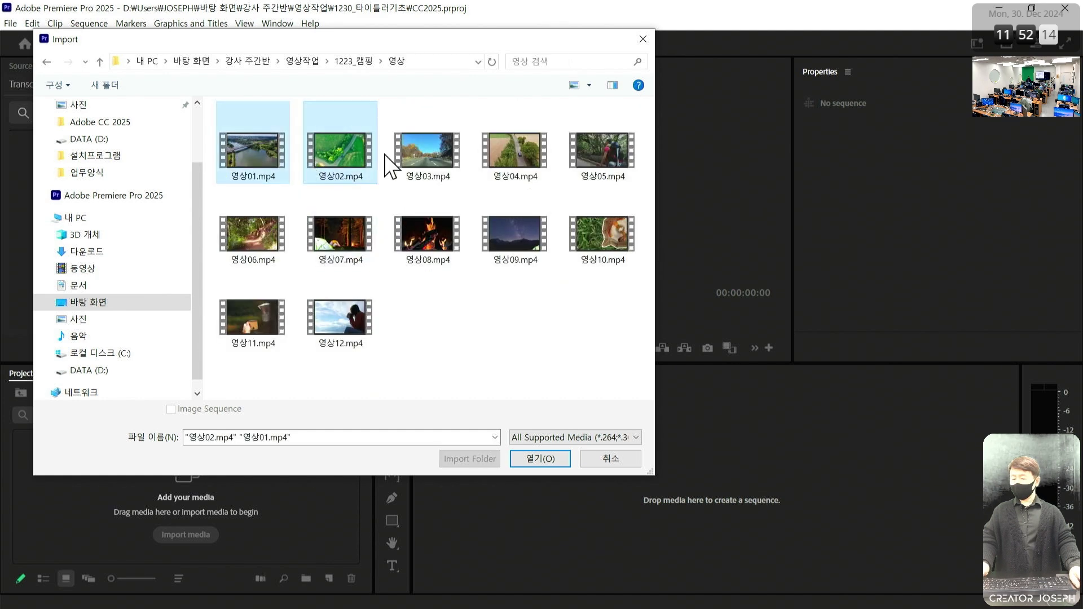
{"action": "left_click", "coordinate": [428, 155], "text": "ctrl"}
{"action": "left_click", "coordinate": [501, 157], "text": "ctrl"}
{"action": "left_click", "coordinate": [540, 452]}
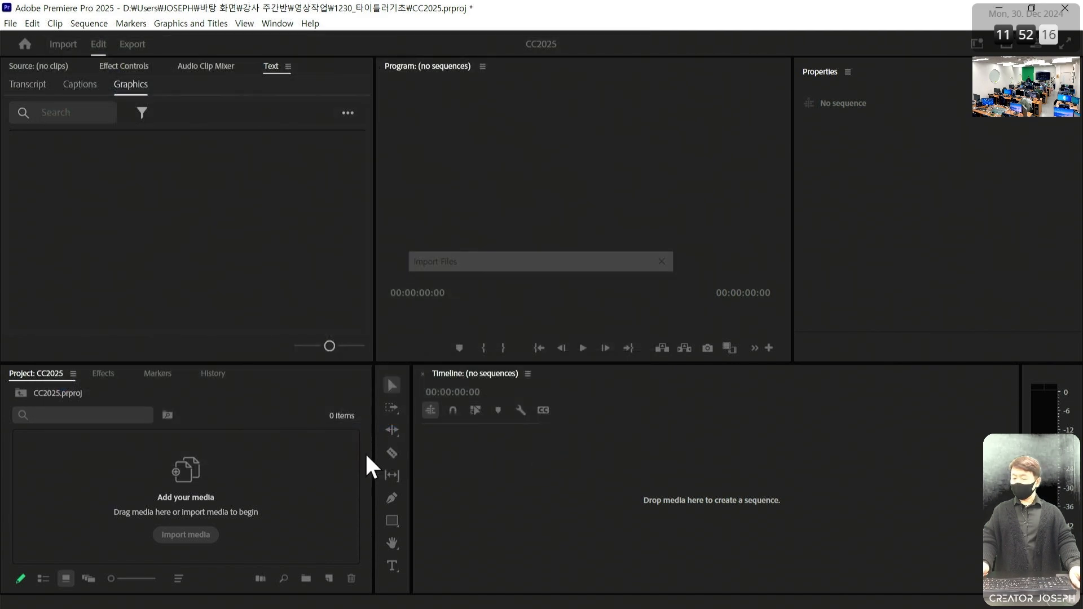
{"action": "left_click", "coordinate": [220, 536]}
{"action": "key", "text": "ctrl+i"}
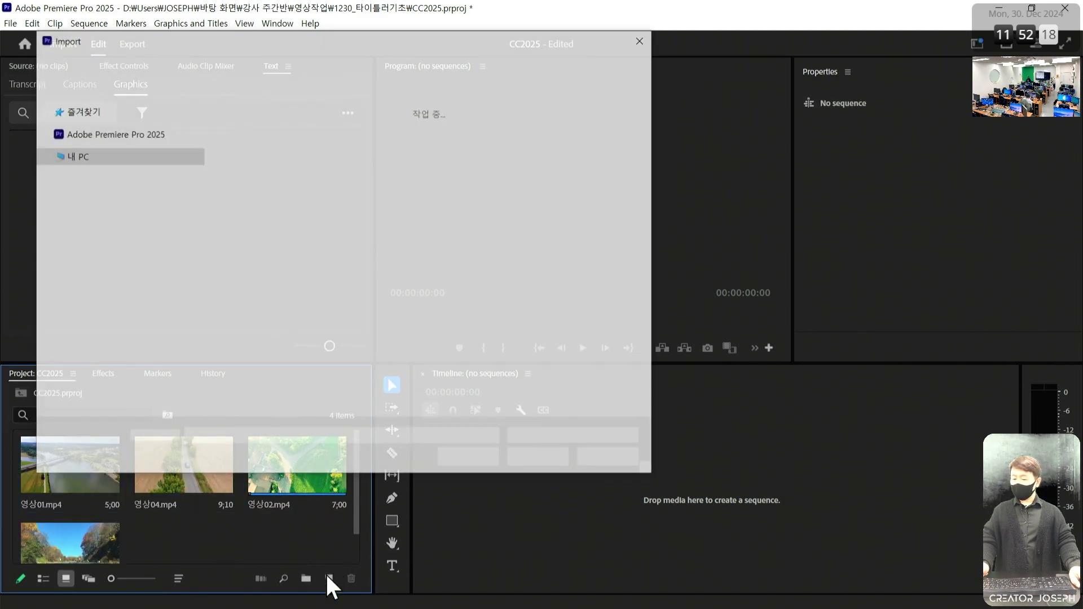
{"action": "key", "text": "Escape"}
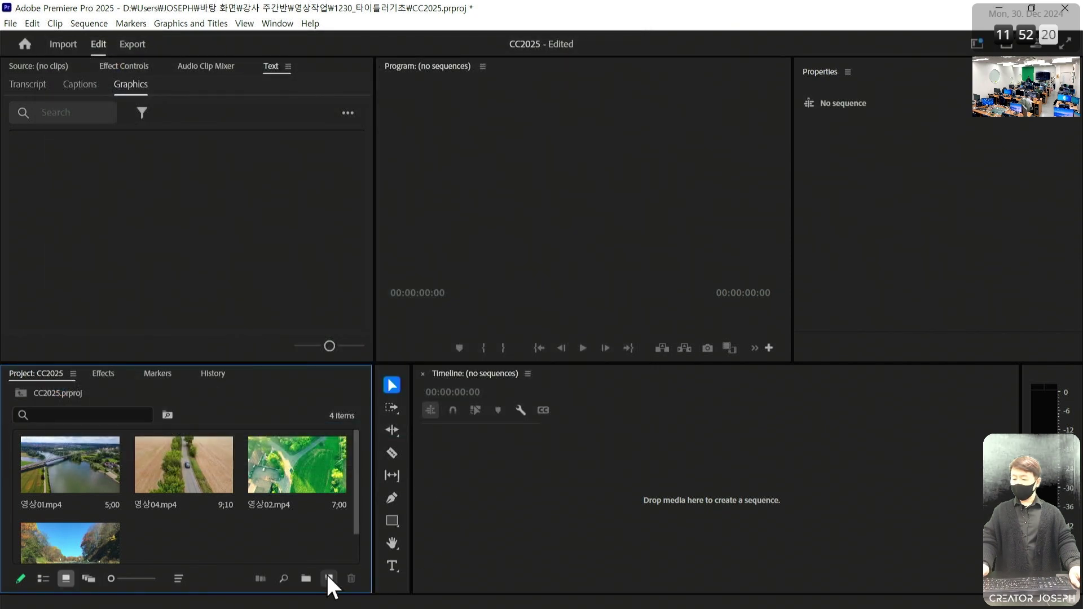
Step: Create a new sequence named Sequence 01 from the HD 1080p 29.97 fps preset
{"action": "left_click", "coordinate": [328, 577]}
{"action": "left_click", "coordinate": [387, 423]}
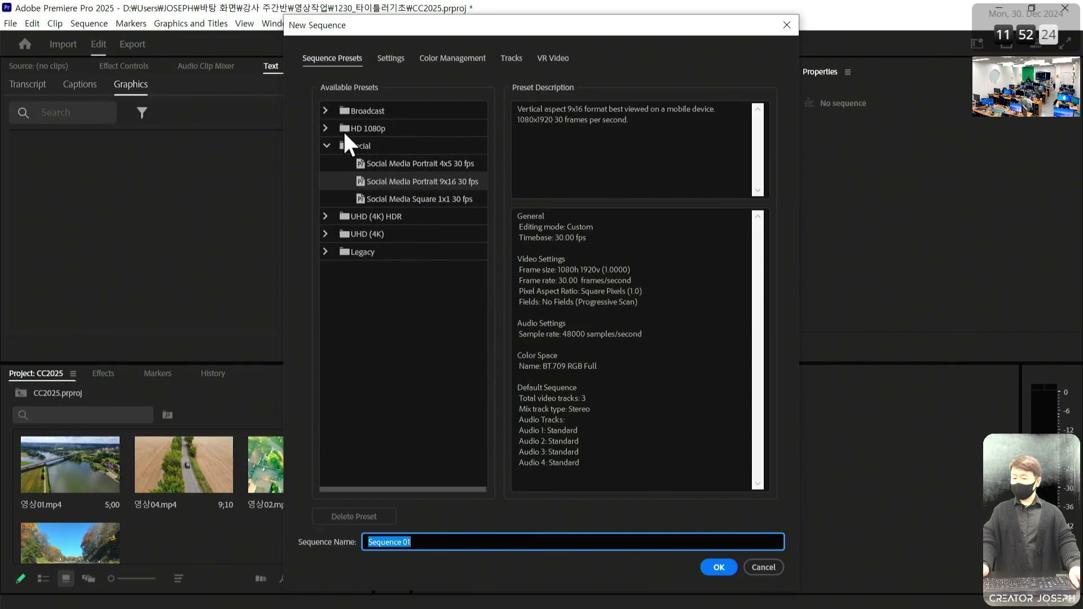
{"action": "left_click", "coordinate": [326, 129]}
{"action": "left_click", "coordinate": [388, 180]}
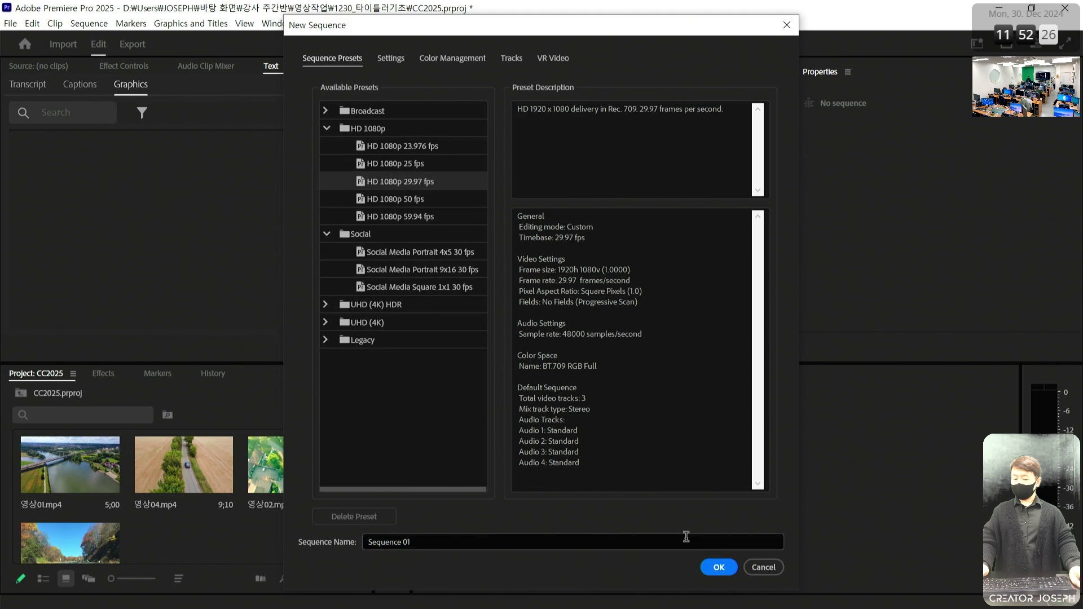
{"action": "left_click", "coordinate": [719, 567]}
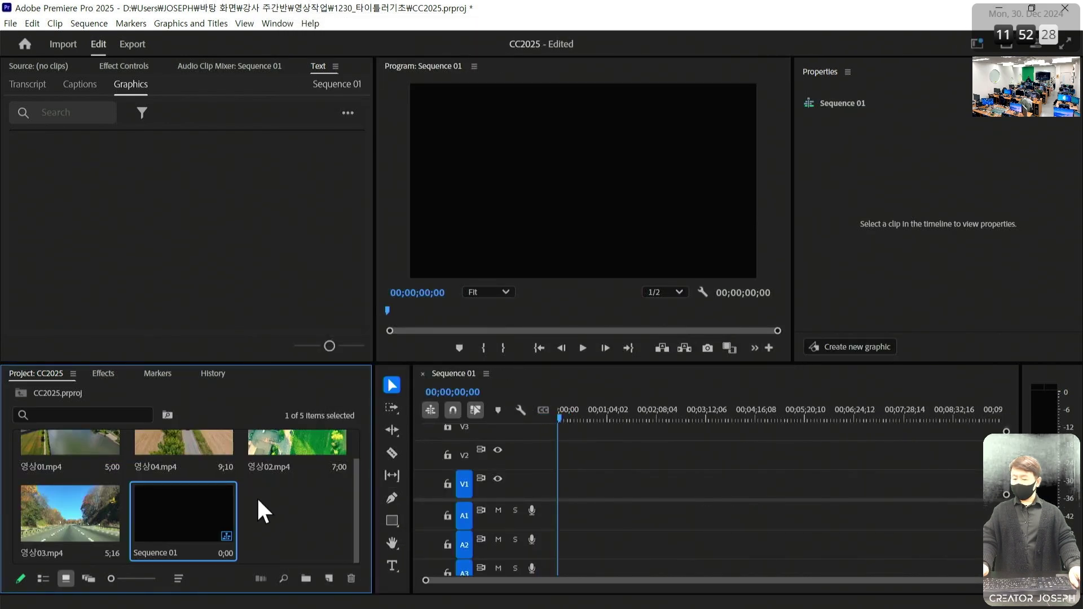
Step: Place all four imported video clips on track V1 from the sequence start and fit the whole sequence in the timeline
{"action": "scroll", "coordinate": [274, 505], "scroll_direction": "up", "scroll_amount": 1}
{"action": "left_click", "coordinate": [114, 475]}
{"action": "left_click", "coordinate": [86, 554], "text": "shift"}
{"action": "left_click_drag", "start_coordinate": [86, 554], "coordinate": [638, 496]}
{"action": "key", "text": "backslash"}
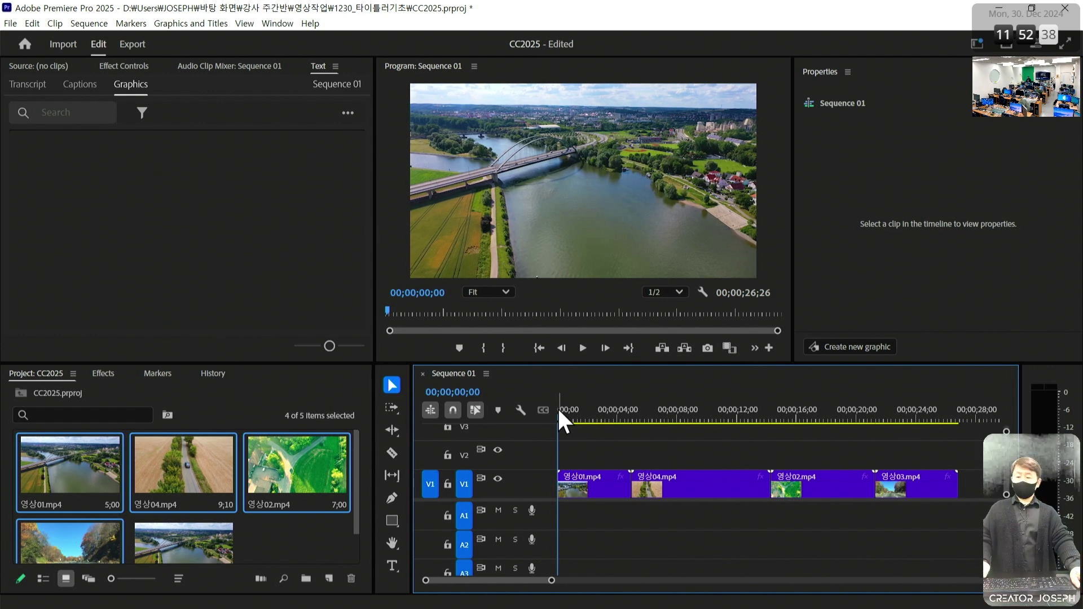
Step: Widen the Program monitor and show Safe Margins over the video, with the Type tool active
{"action": "left_click_drag", "start_coordinate": [795, 210], "coordinate": [919, 211]}
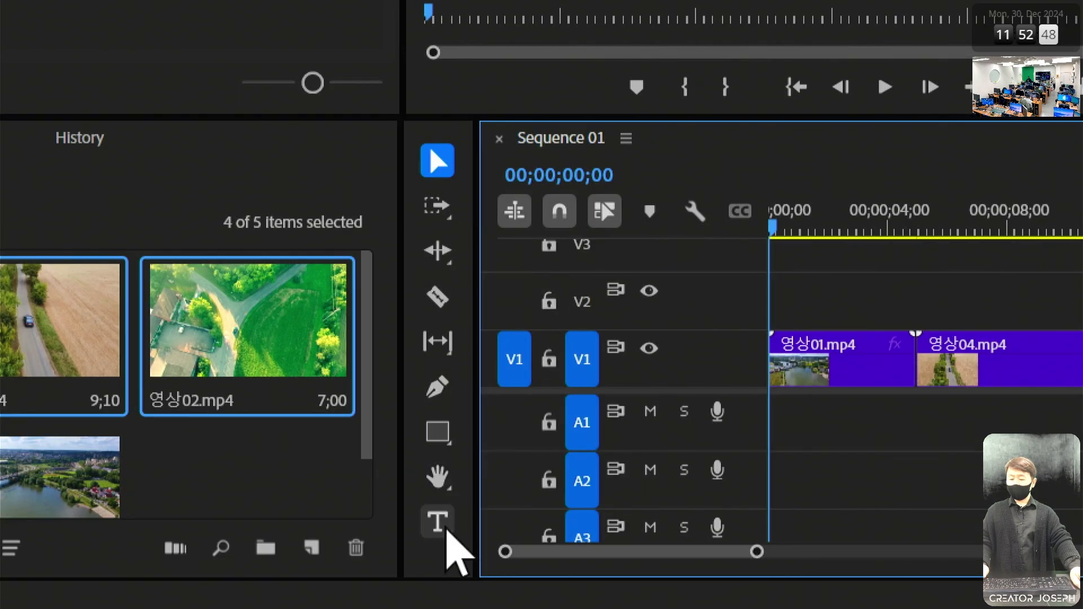
{"action": "left_click", "coordinate": [443, 527]}
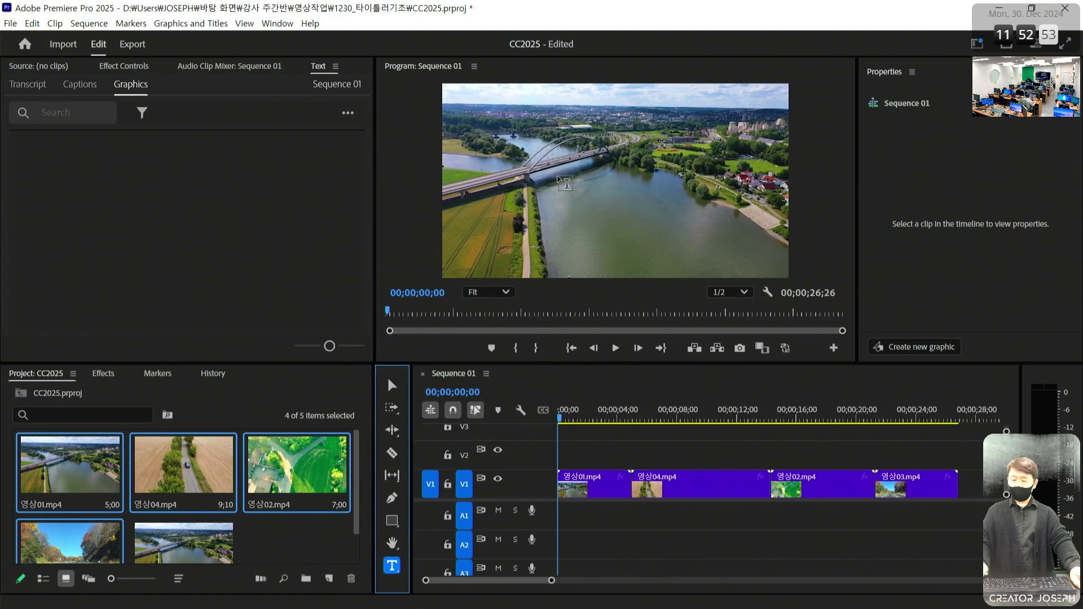
{"action": "right_click", "coordinate": [550, 198]}
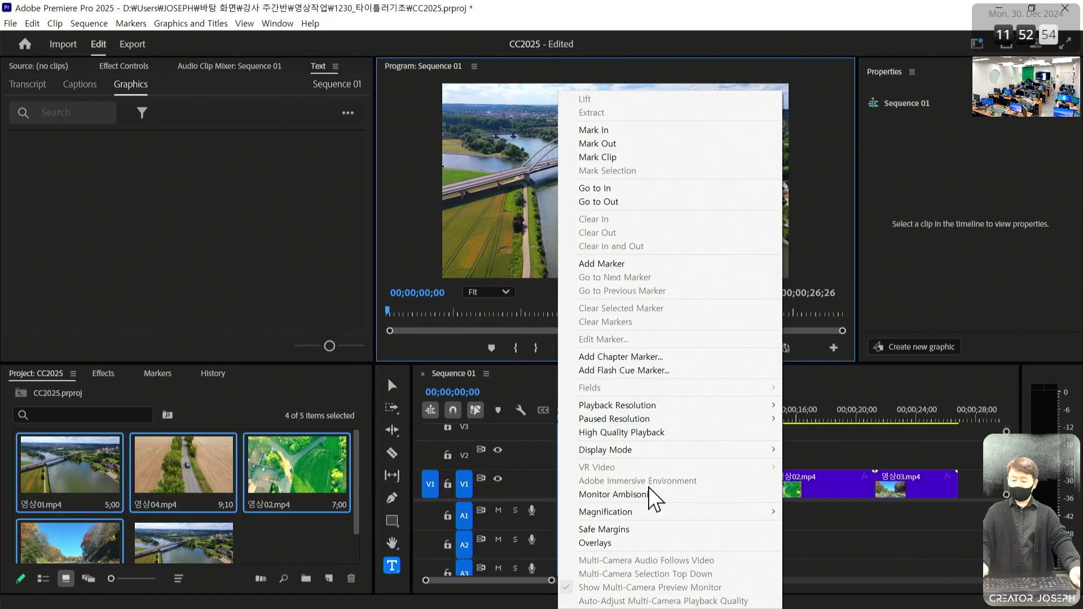
{"action": "left_click", "coordinate": [649, 529]}
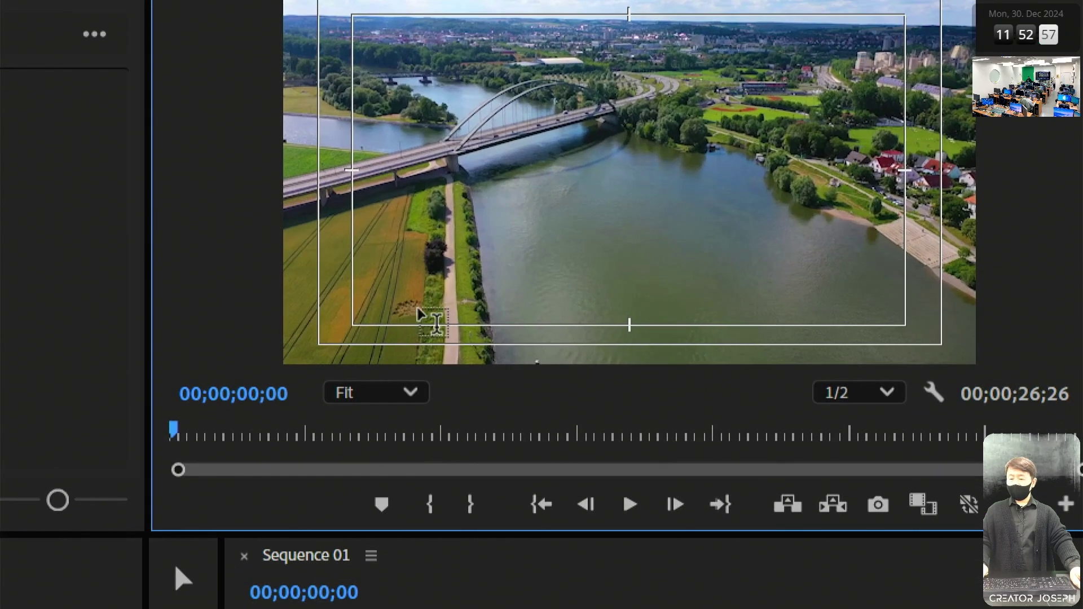
Step: Add the title 프리미어 프로 2025에서 자막 만들기 low in the frame over 영상01.mp4 and shift it left into view
{"action": "left_click", "coordinate": [420, 314]}
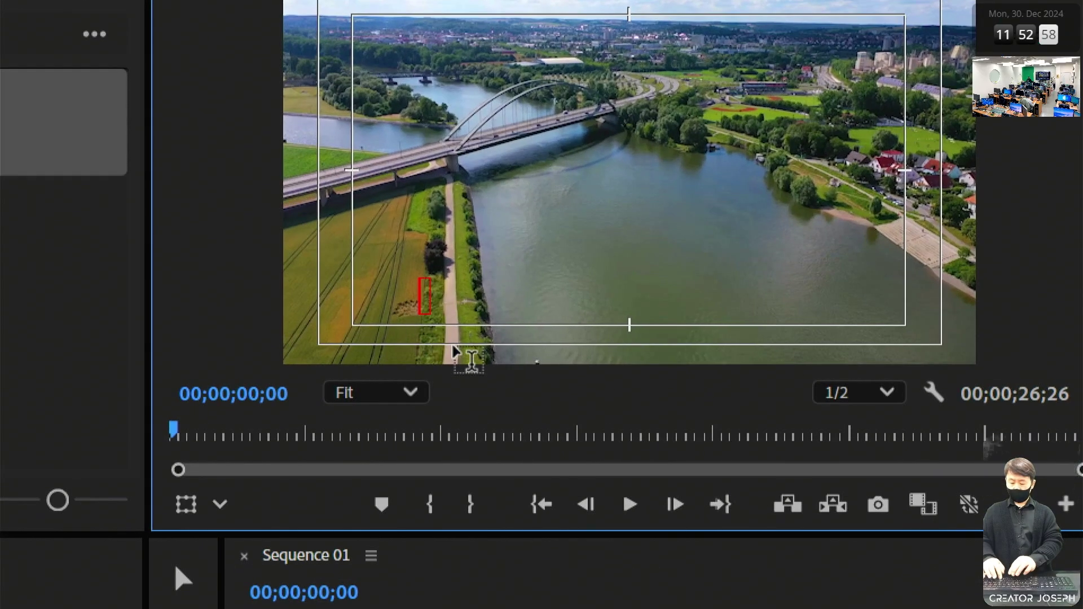
{"action": "type", "text": "vmflal"}
{"action": "key", "text": "BackSpace"}
{"action": "key", "text": "BackSpace"}
{"action": "key", "text": "BackSpace"}
{"action": "key", "text": "BackSpace"}
{"action": "key", "text": "BackSpace"}
{"action": "key", "text": "BackSpace"}
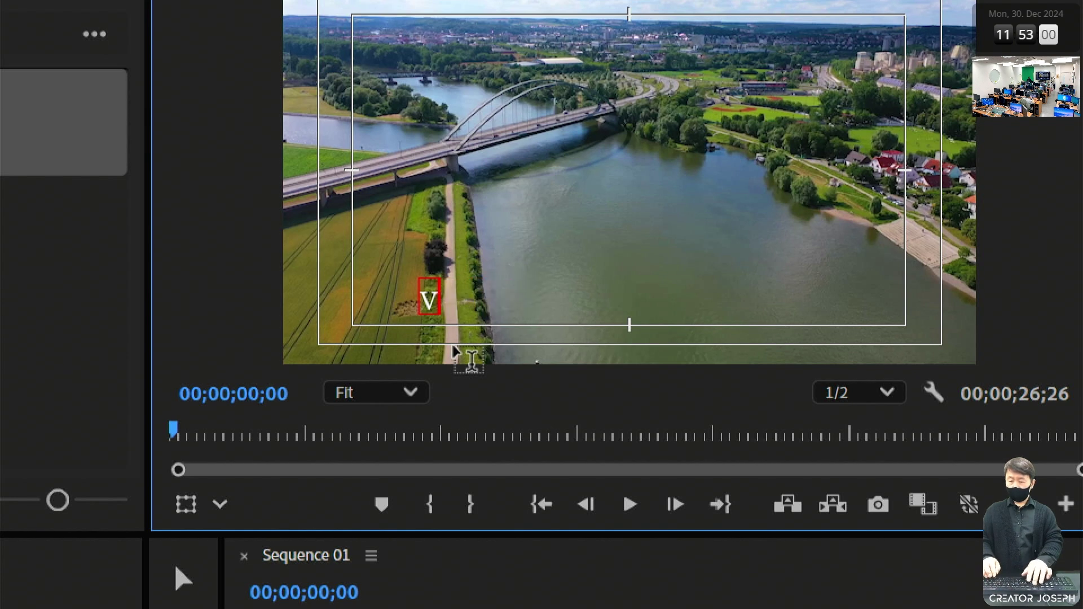
{"action": "type", "text": "프리미어 프로 2025"}
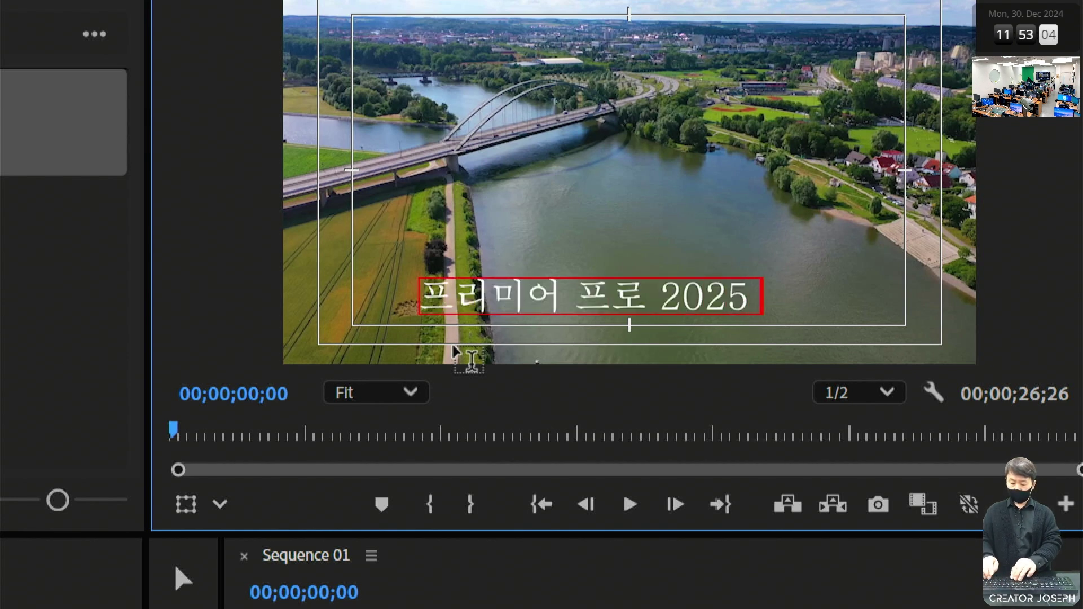
{"action": "type", "text": " 에서 자막 ㄷ"}
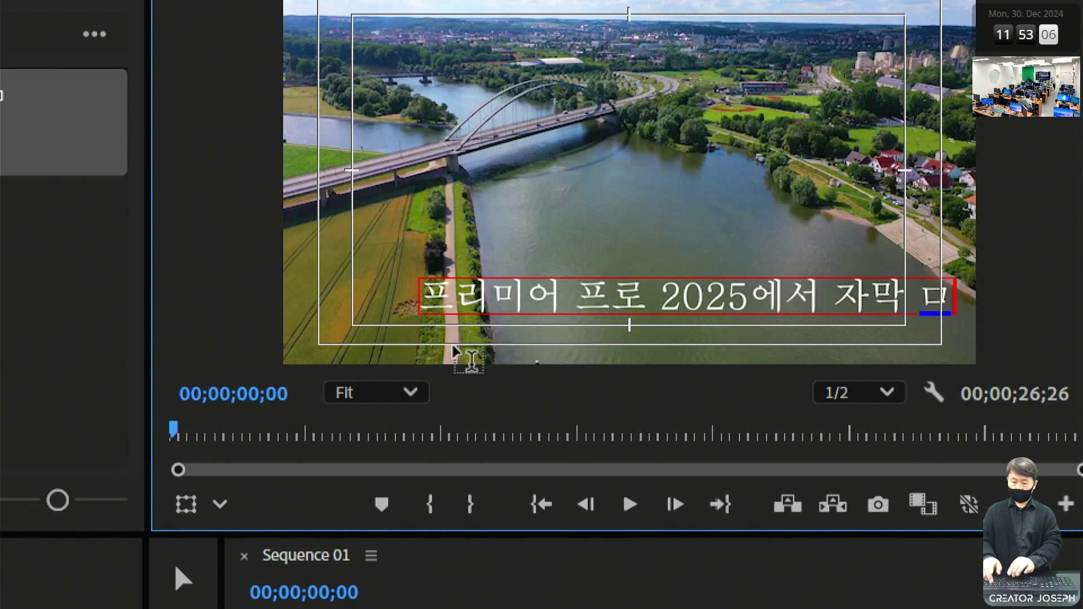
{"action": "type", "text": "만들기"}
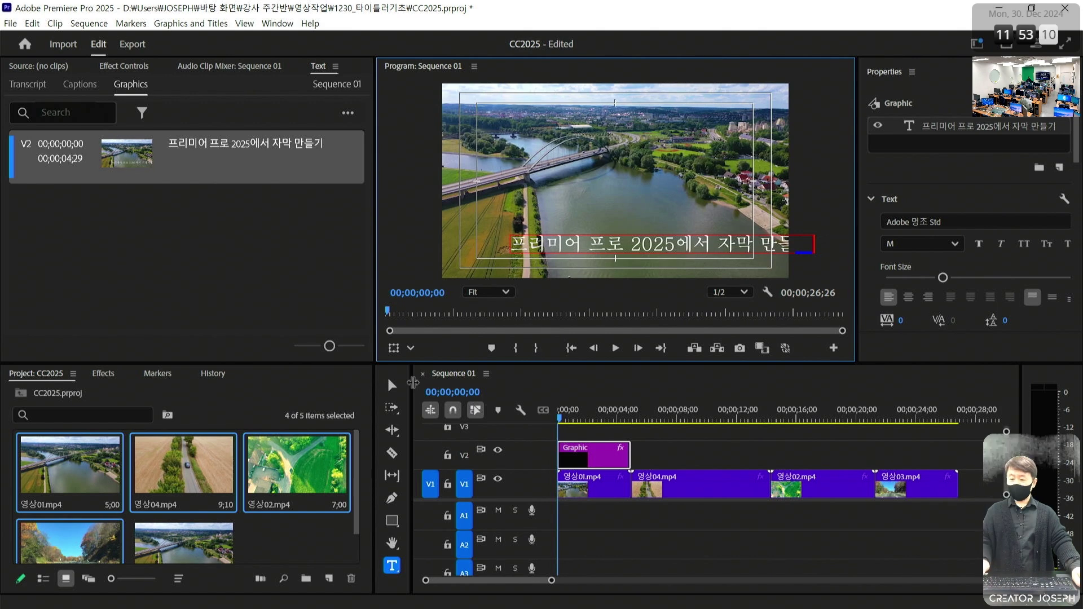
{"action": "key", "text": "Escape"}
{"action": "left_click_drag", "start_coordinate": [634, 245], "coordinate": [586, 250]}
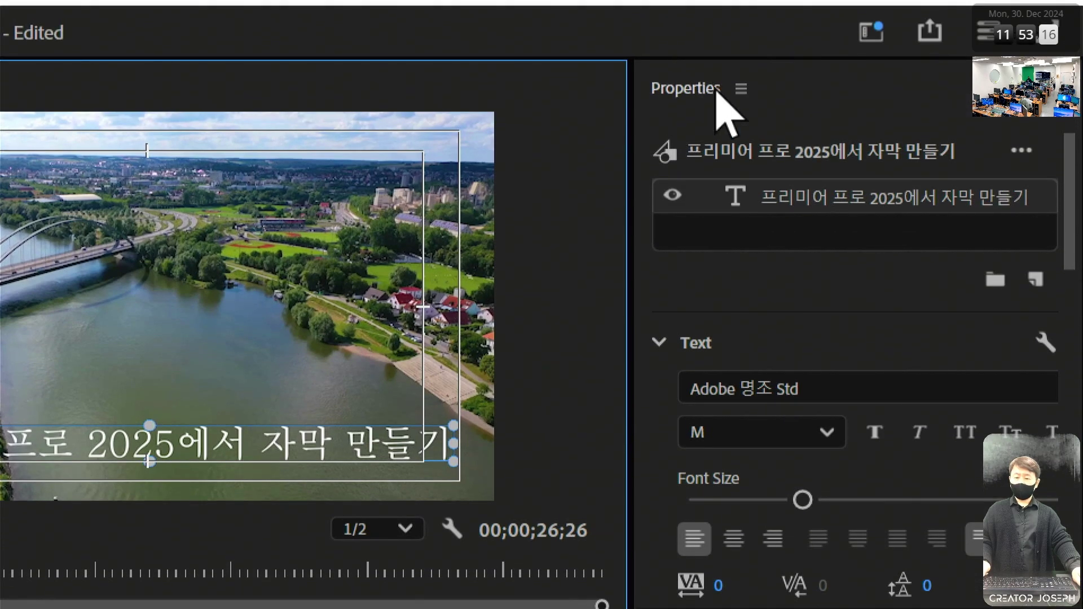
Step: Set the title's font to 서울남산 장체B, reduce its font size slightly and center-align the text
{"action": "left_click", "coordinate": [1014, 389]}
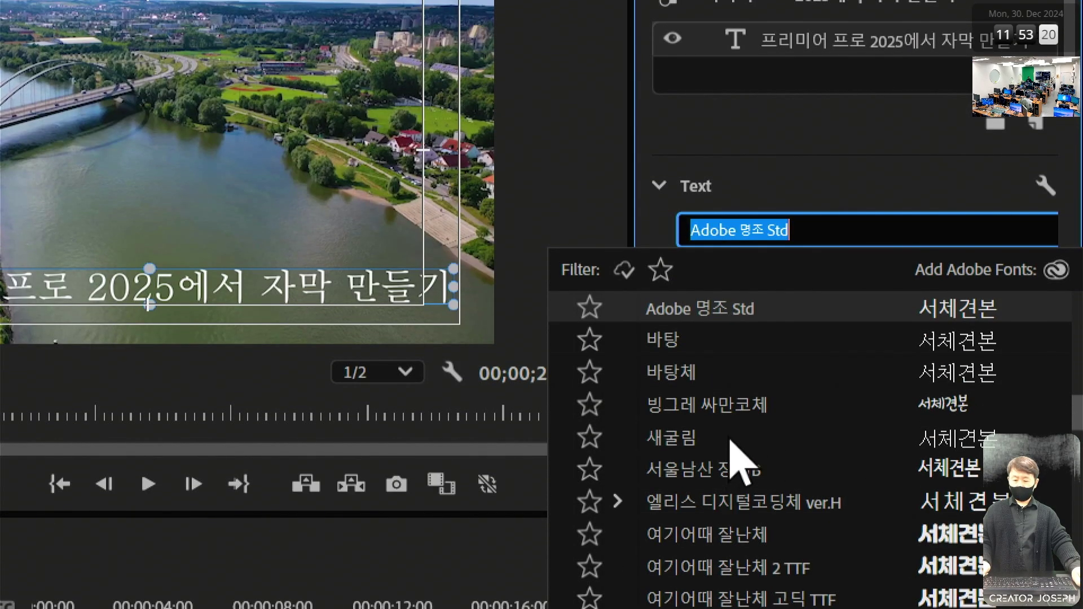
{"action": "left_click", "coordinate": [725, 469]}
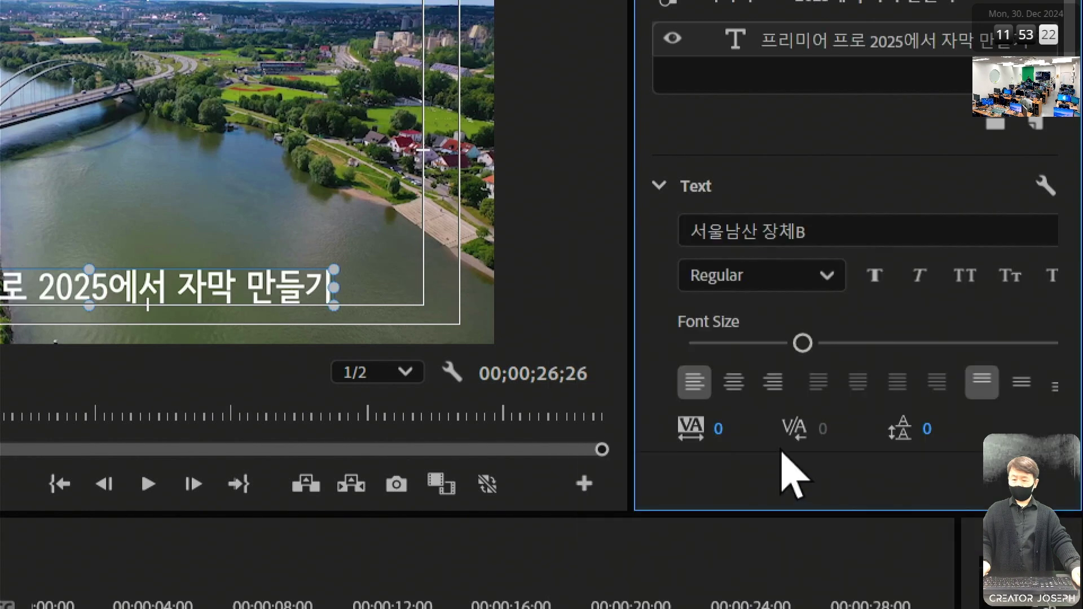
{"action": "left_click_drag", "start_coordinate": [803, 343], "coordinate": [777, 343]}
{"action": "left_click", "coordinate": [860, 387]}
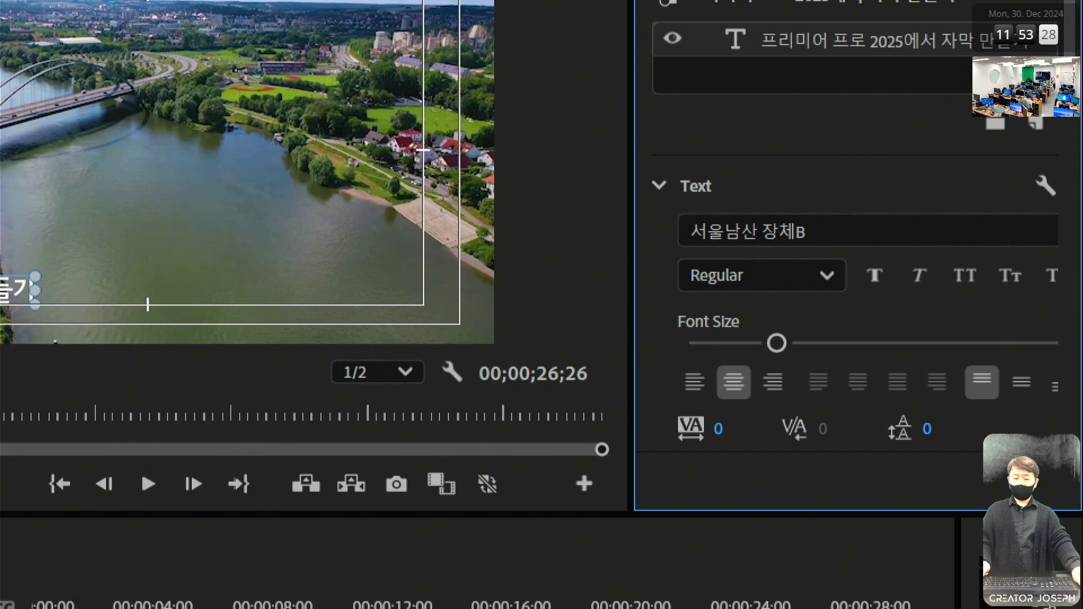
Step: Turn on the title's Background, make it near-black and enlarge the box slightly around the text
{"action": "scroll", "coordinate": [1045, 164], "scroll_direction": "down", "scroll_amount": 10}
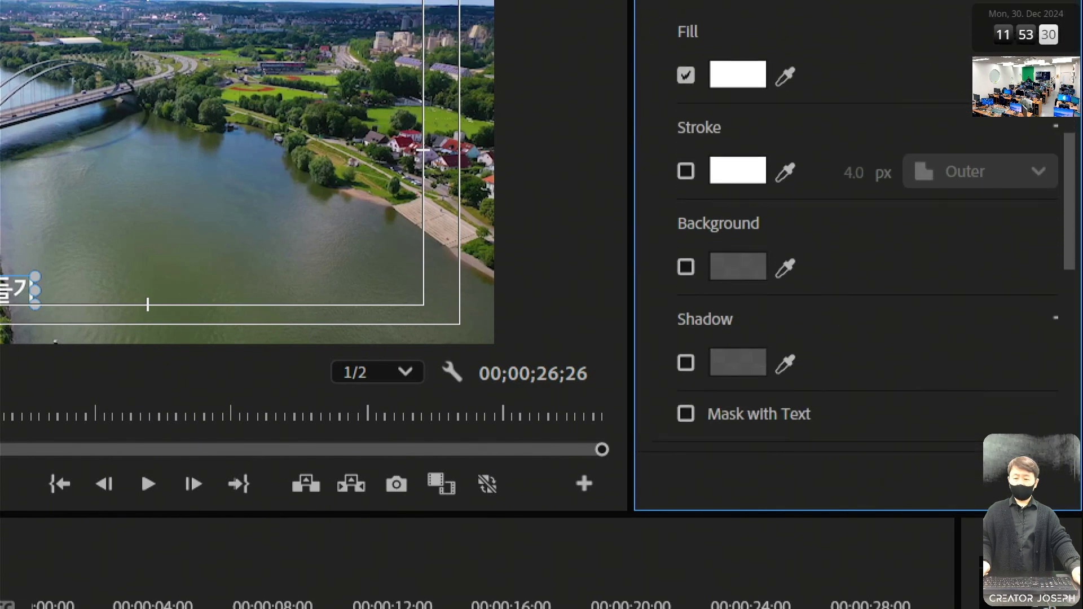
{"action": "scroll", "coordinate": [728, 192], "scroll_direction": "up", "scroll_amount": 2}
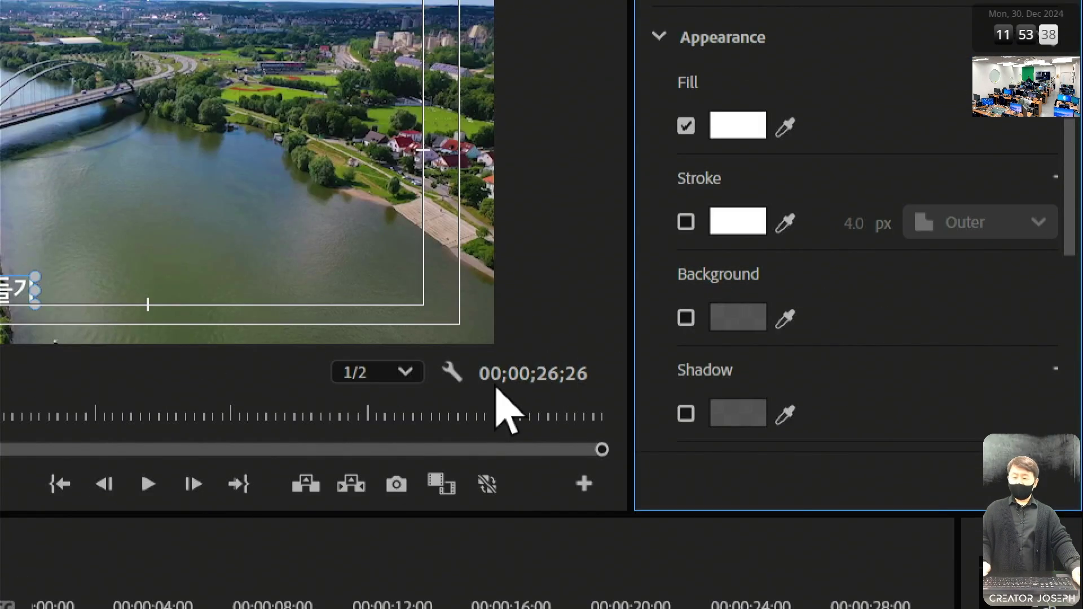
{"action": "left_click", "coordinate": [686, 319]}
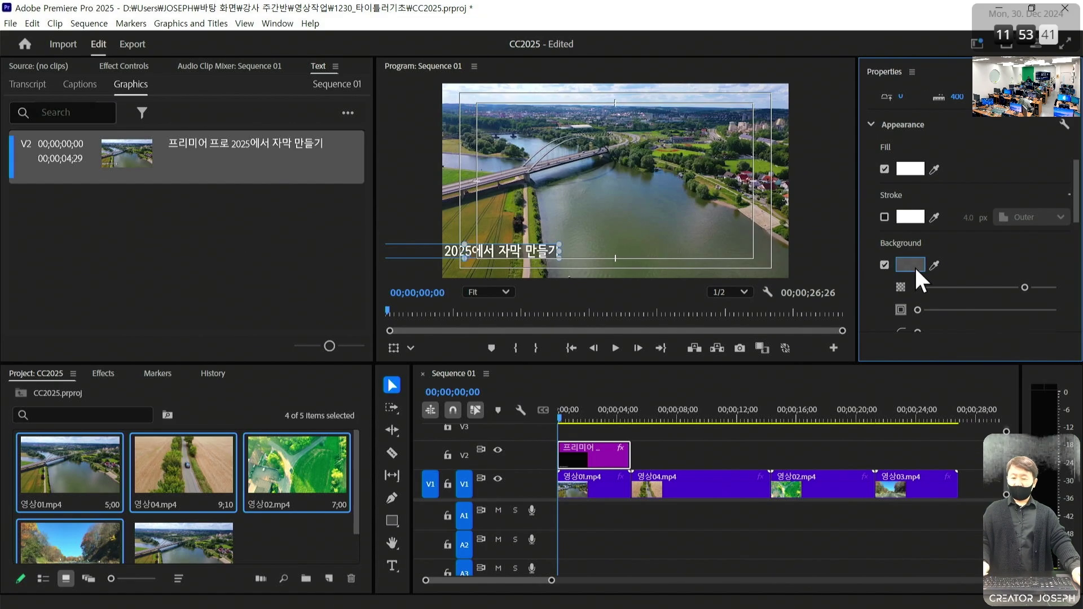
{"action": "left_click", "coordinate": [746, 319]}
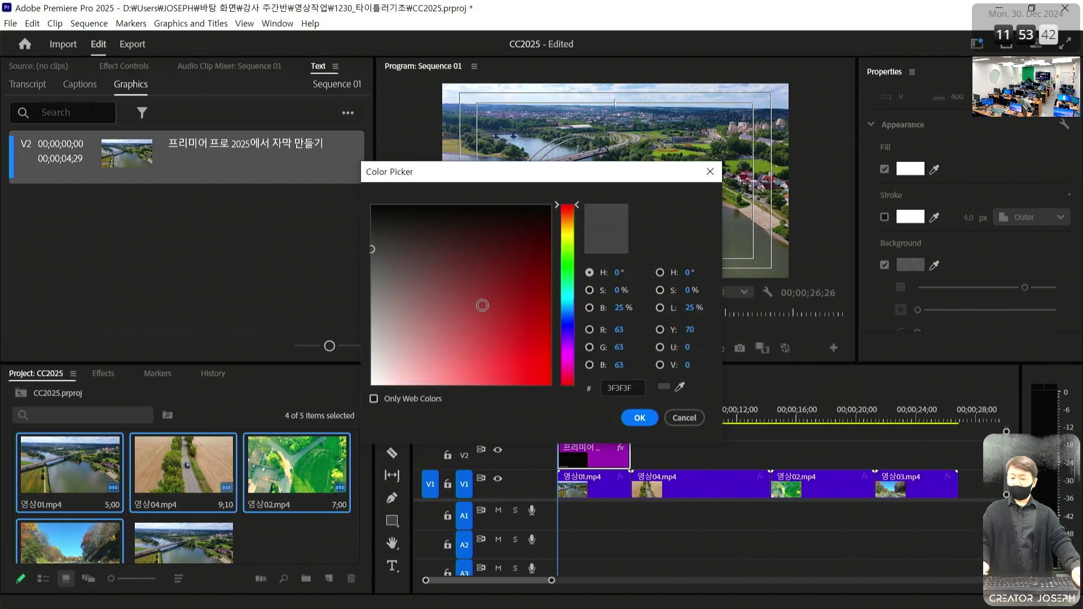
{"action": "left_click", "coordinate": [640, 417]}
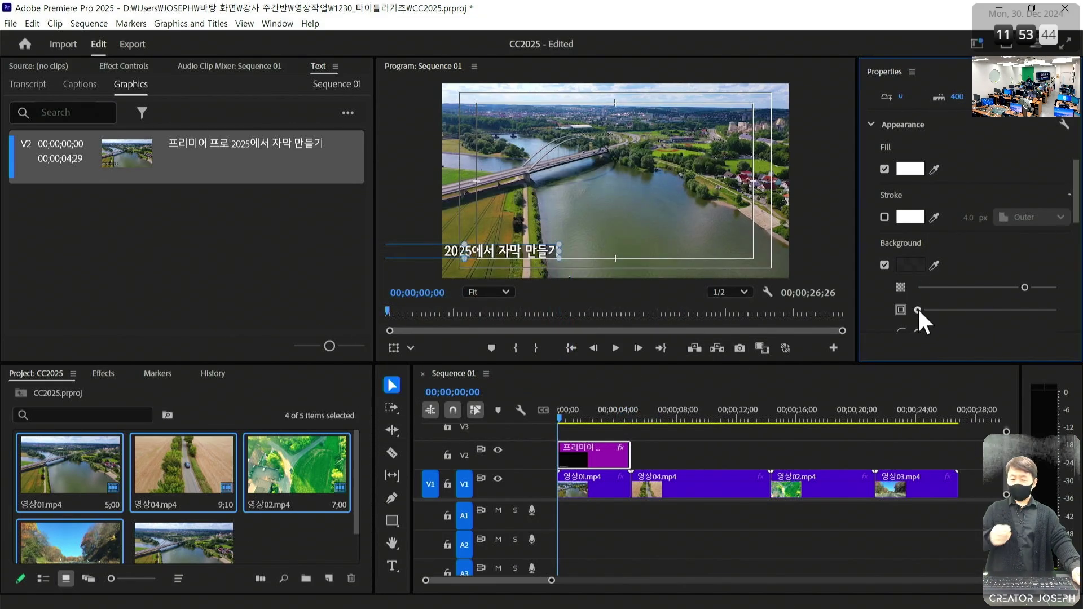
{"action": "left_click_drag", "start_coordinate": [918, 307], "coordinate": [963, 310]}
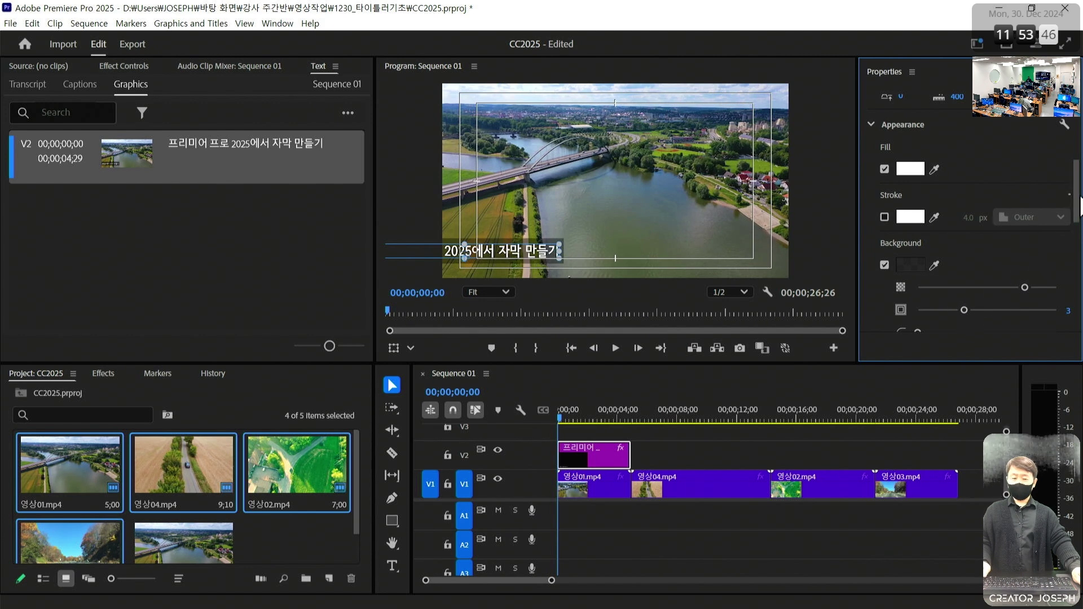
Step: Center the title horizontally in the video frame and deselect it
{"action": "scroll", "coordinate": [1049, 251], "scroll_direction": "down", "scroll_amount": 5}
{"action": "left_click", "coordinate": [990, 224]}
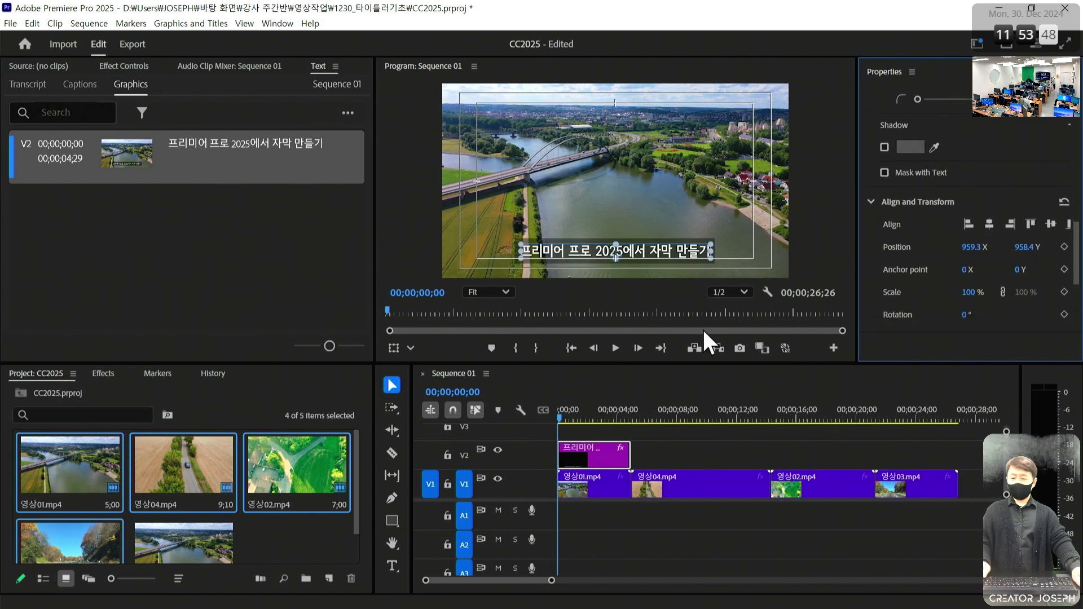
{"action": "left_click", "coordinate": [659, 449]}
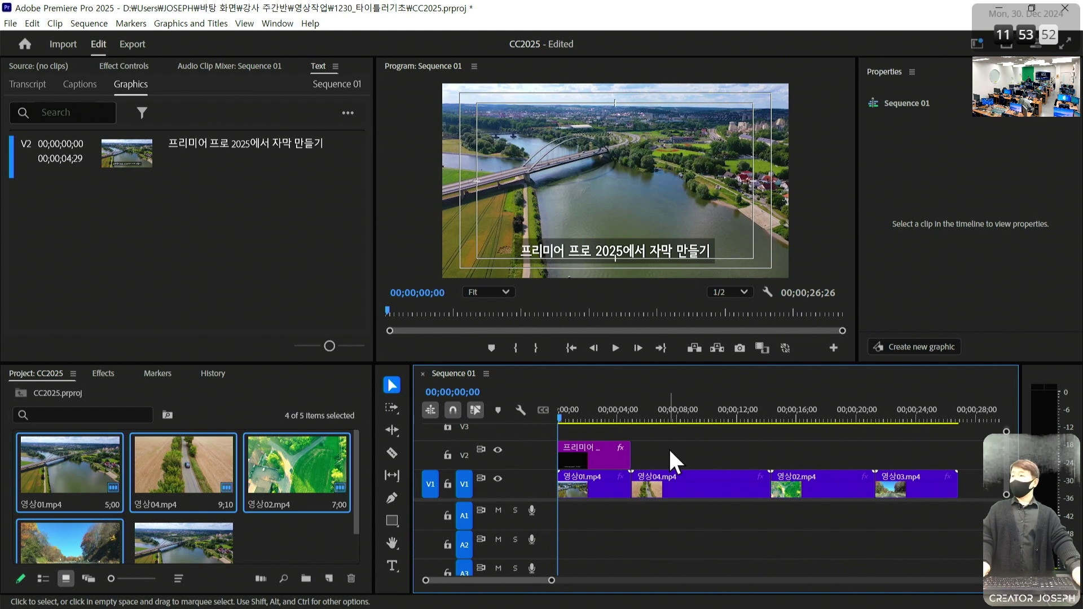
Step: Extend the title clip on V2 to the end of 영상03.mp4 and split it at each video clip boundary with the Razor tool
{"action": "left_click", "coordinate": [604, 459]}
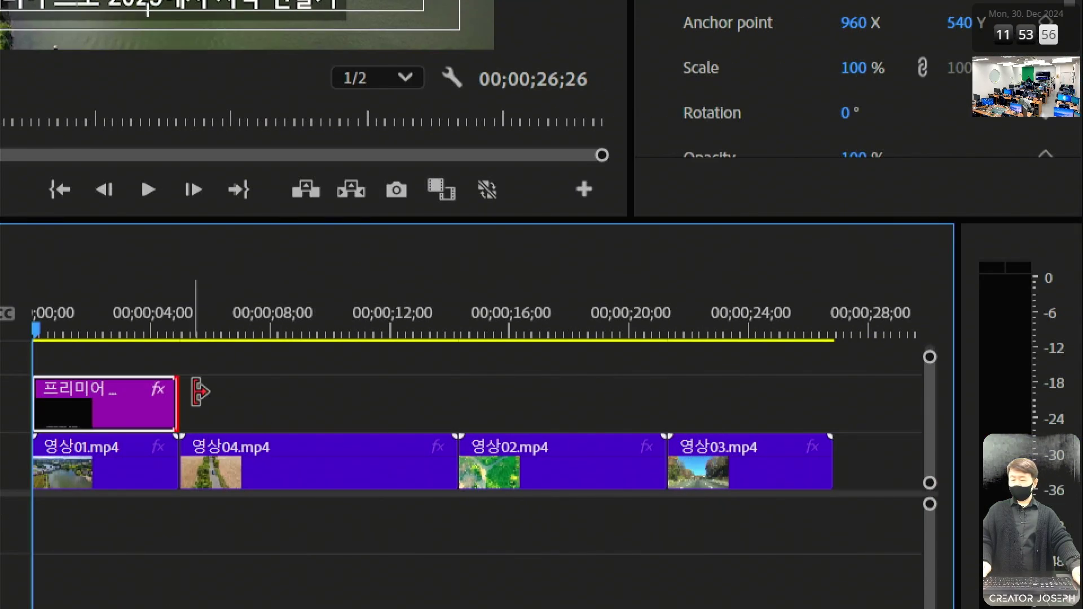
{"action": "left_click_drag", "start_coordinate": [196, 391], "coordinate": [851, 399]}
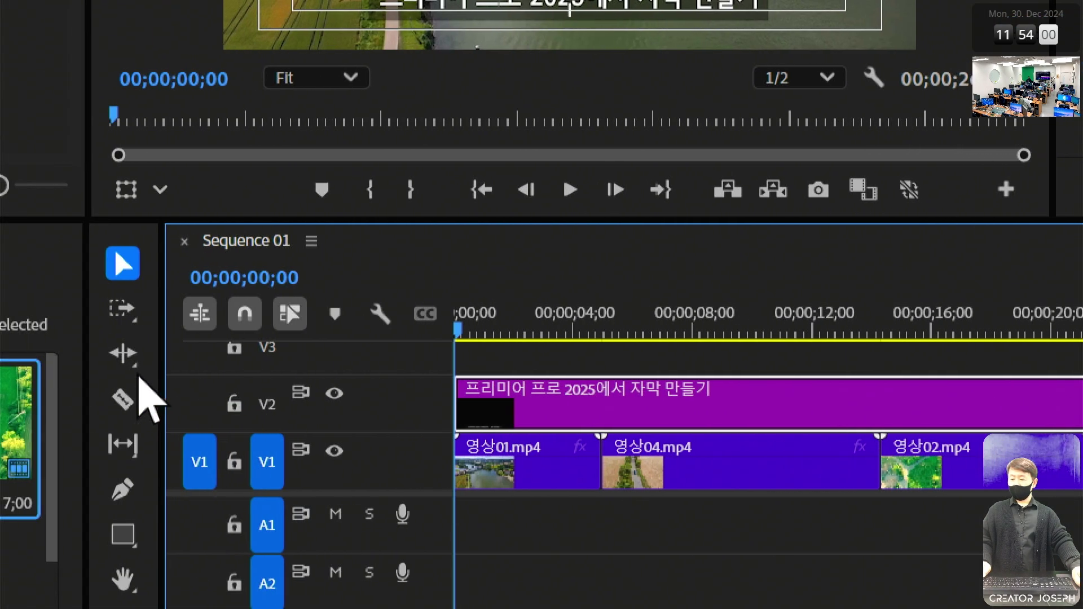
{"action": "left_click", "coordinate": [123, 399]}
{"action": "left_click", "coordinate": [602, 402]}
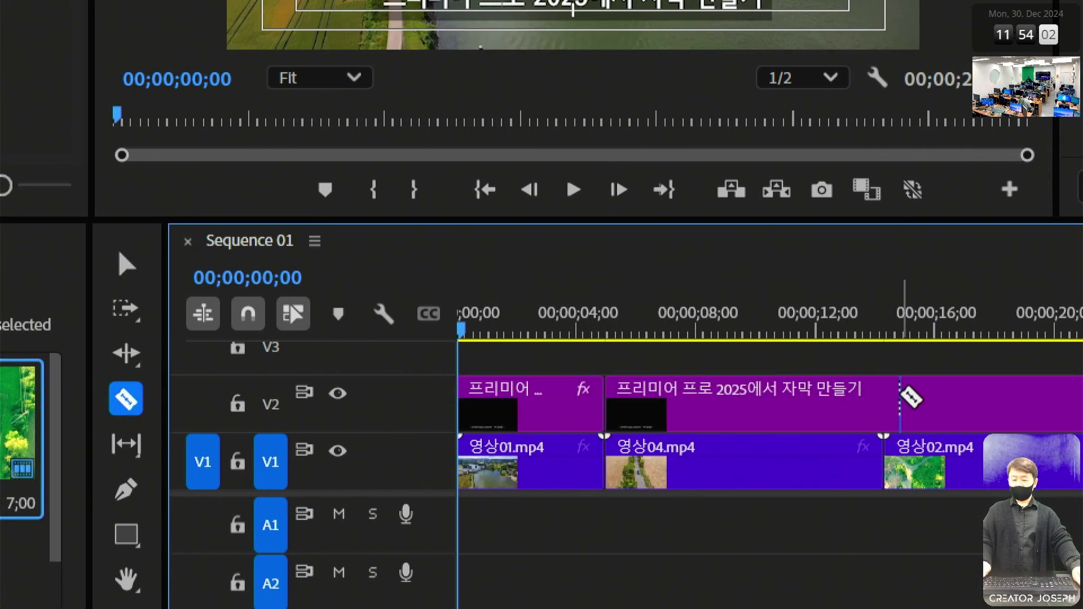
{"action": "left_click", "coordinate": [887, 399]}
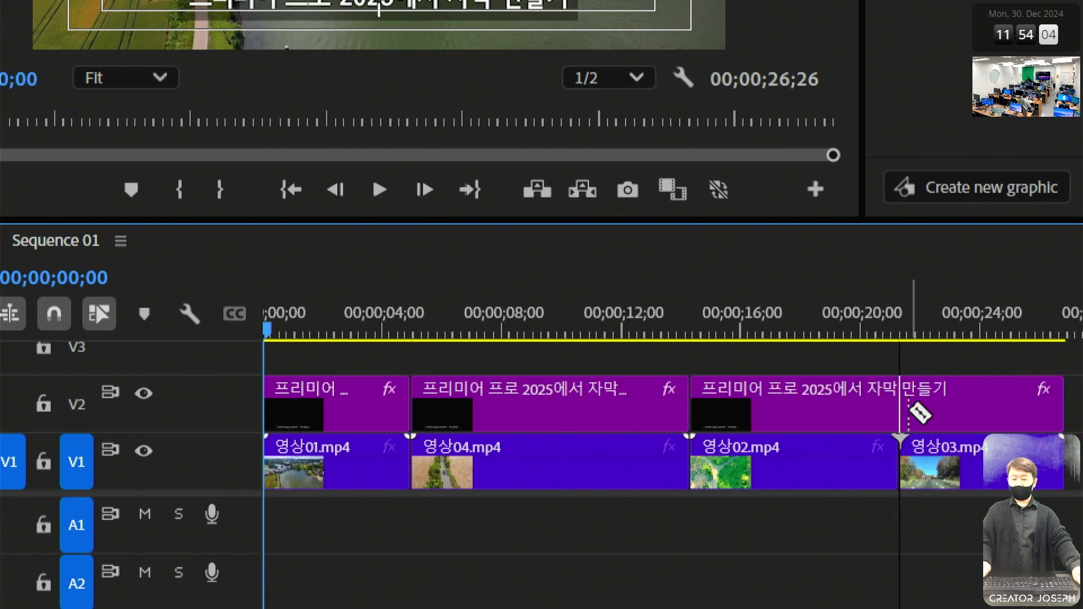
{"action": "left_click", "coordinate": [905, 404]}
{"action": "left_click", "coordinate": [183, 262]}
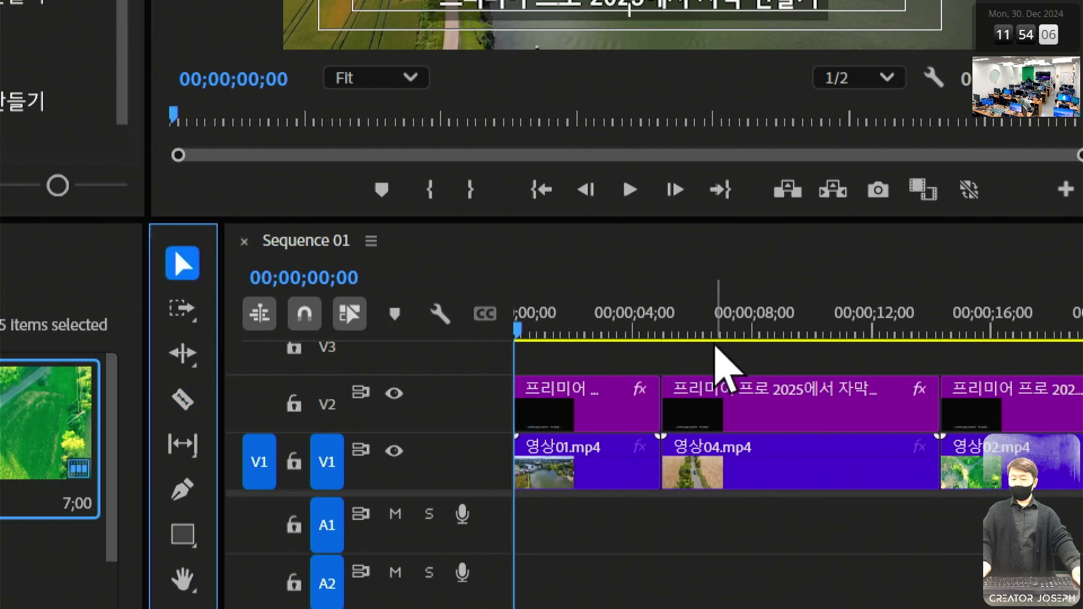
Step: Change the text of the title segment over 영상04.mp4 to "자막 복사하기~"
{"action": "left_click", "coordinate": [750, 325]}
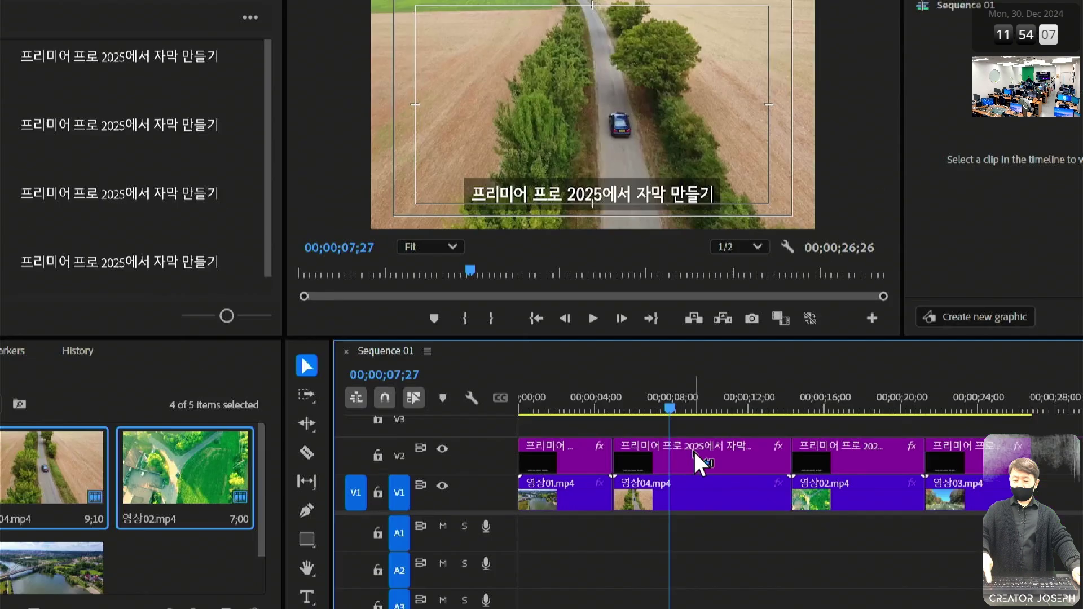
{"action": "left_click", "coordinate": [754, 404]}
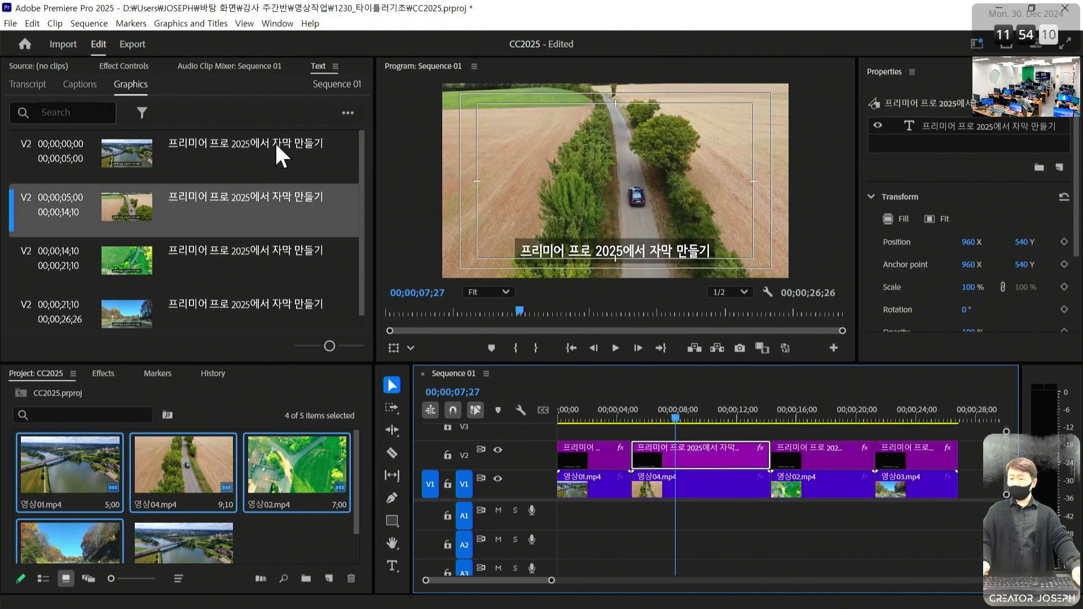
{"action": "left_click", "coordinate": [324, 65]}
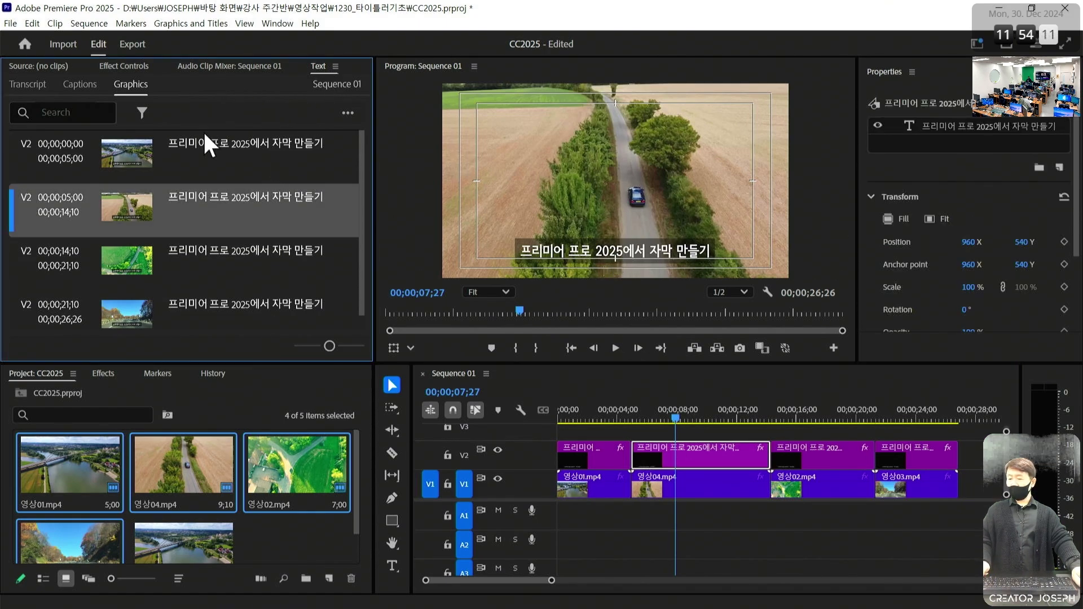
{"action": "double_click", "coordinate": [232, 195]}
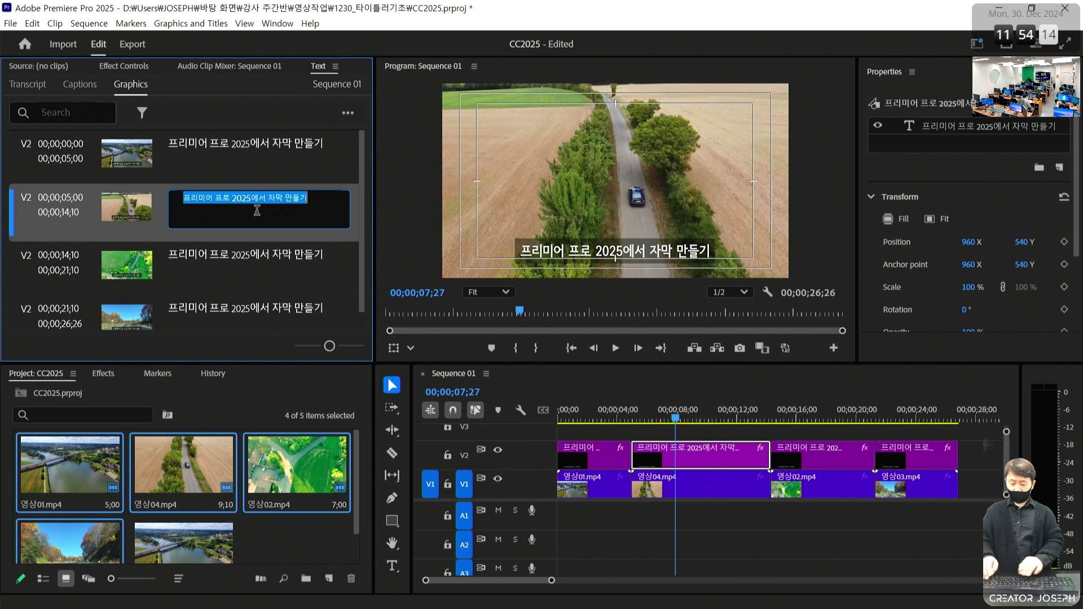
{"action": "type", "text": "자막 복사"}
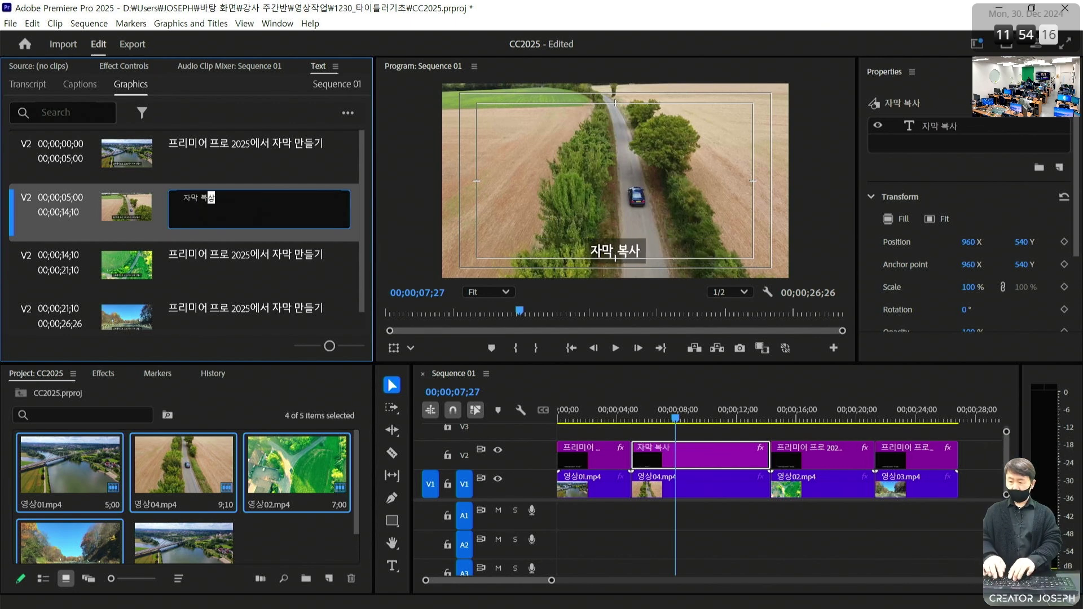
{"action": "type", "text": "하기~"}
Step: Change the text of the title segment over 영상02.mp4 to "세 번째 자막"
{"action": "left_click", "coordinate": [232, 247]}
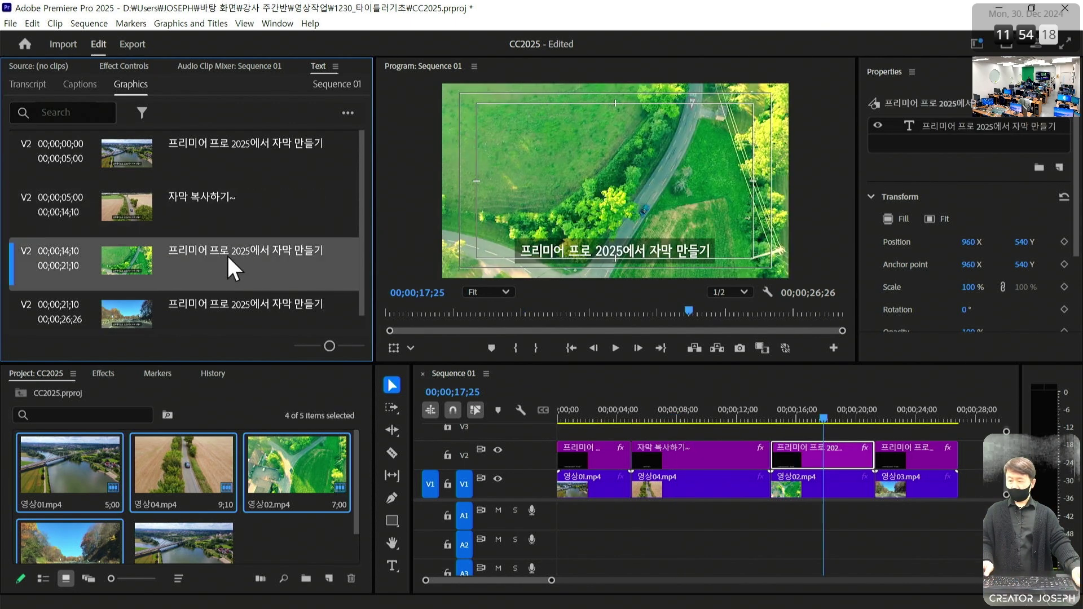
{"action": "double_click", "coordinate": [226, 254]}
{"action": "type", "text": "자막"}
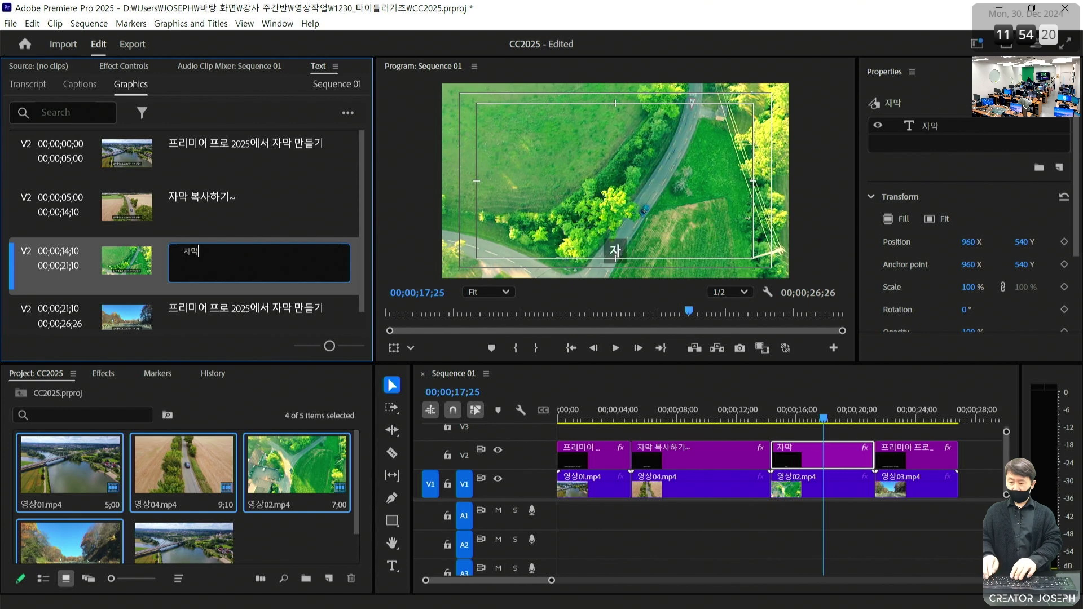
{"action": "key", "text": "BackSpace"}
{"action": "key", "text": "BackSpace"}
{"action": "type", "text": "세"}
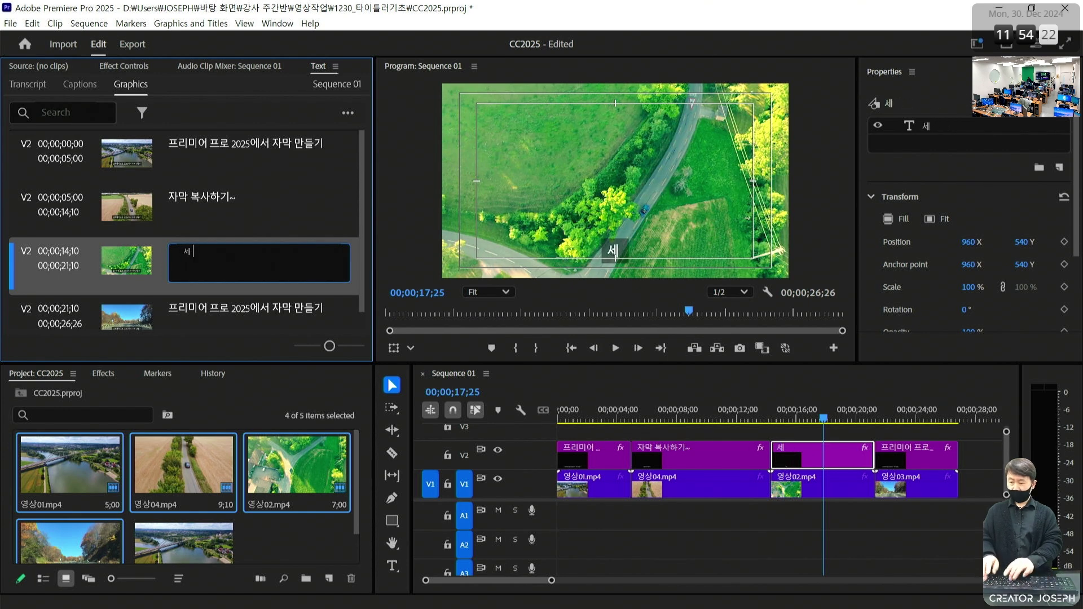
{"action": "type", "text": " 번째 자막"}
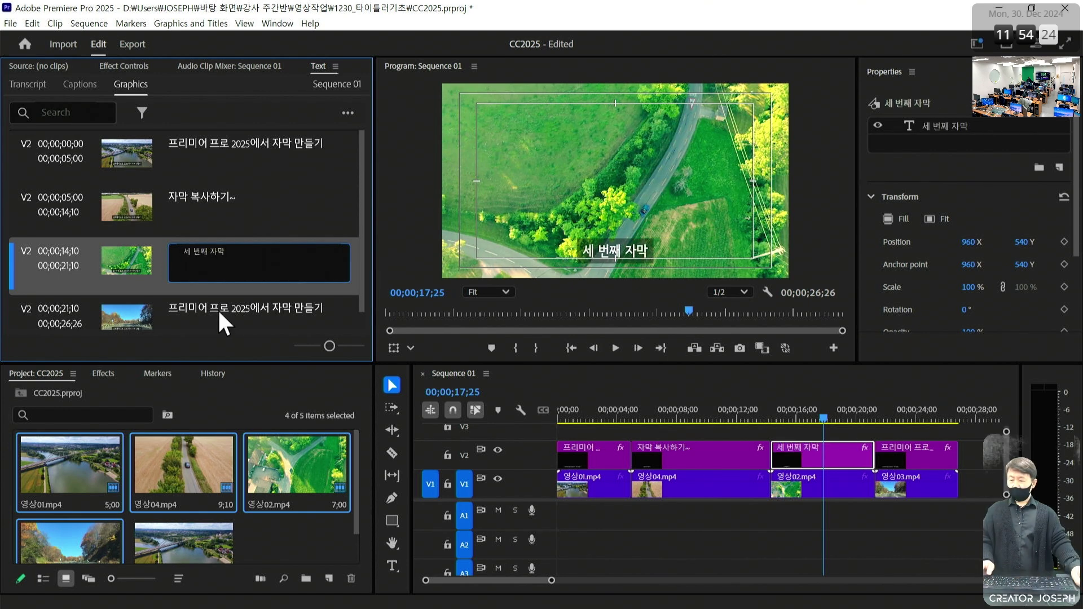
Step: Change the text of the title segment over 영상03.mp4 to "네번째 자막~`" and preview the subtitles along the sequence
{"action": "double_click", "coordinate": [220, 312]}
{"action": "type", "text": "네번ㅉ"}
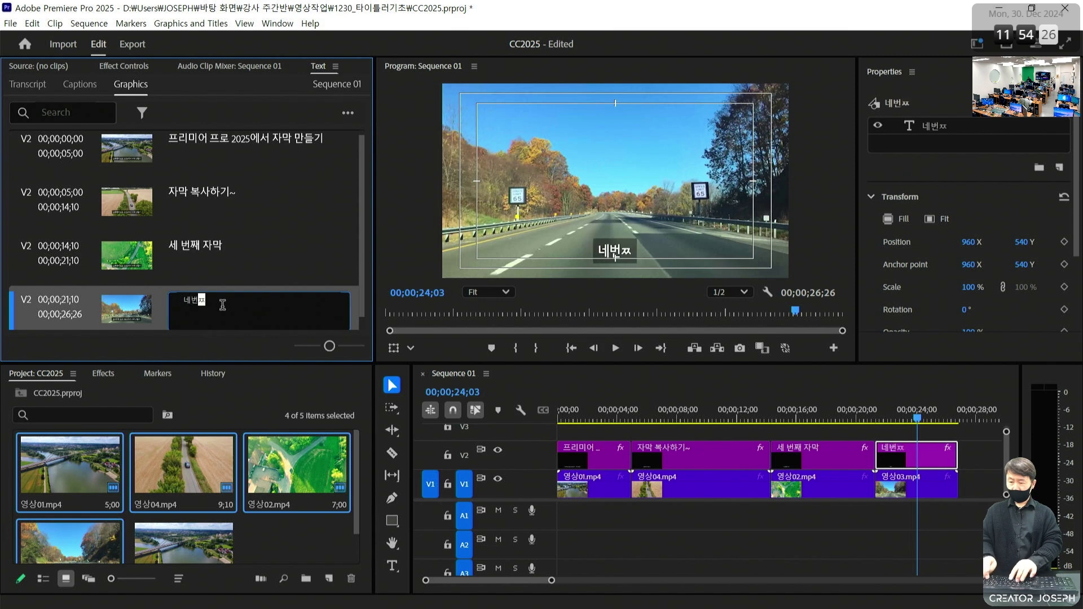
{"action": "type", "text": "째 자막~`"}
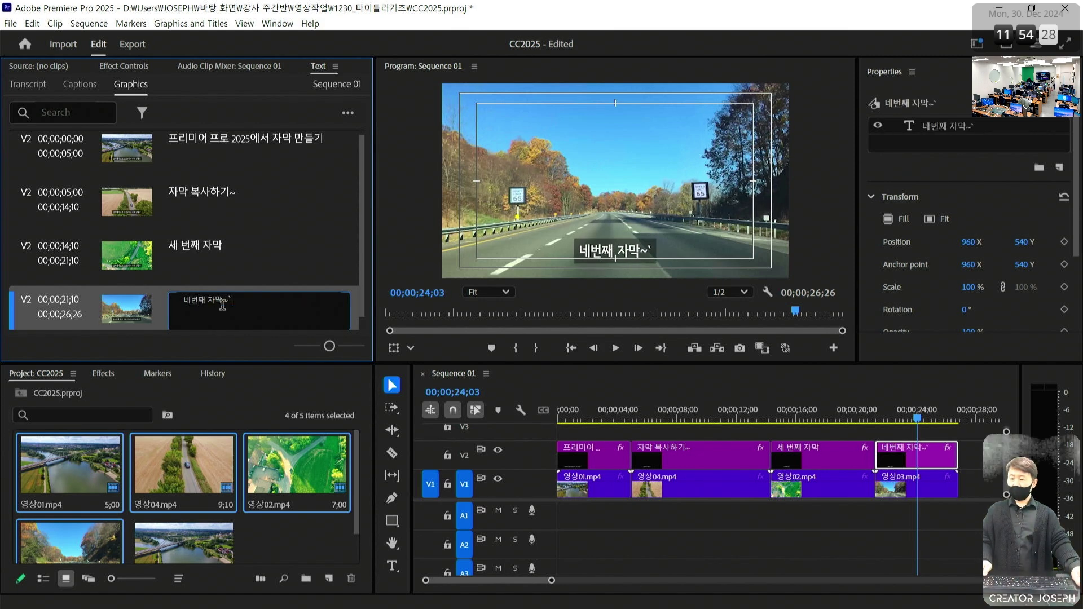
{"action": "left_click", "coordinate": [653, 411]}
{"action": "left_click", "coordinate": [718, 415]}
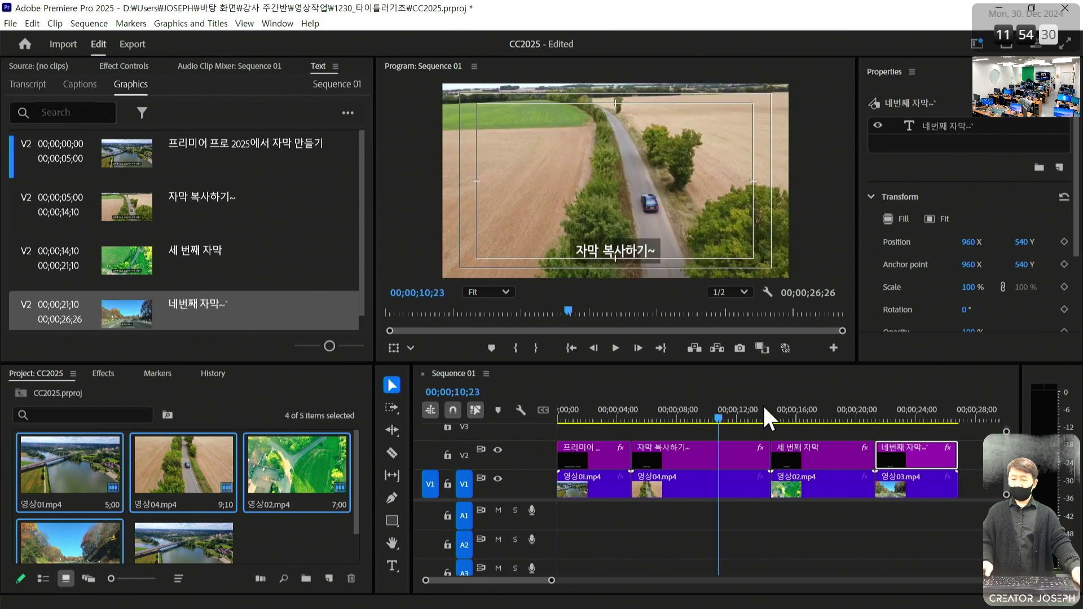
{"action": "left_click_drag", "start_coordinate": [763, 407], "coordinate": [612, 425]}
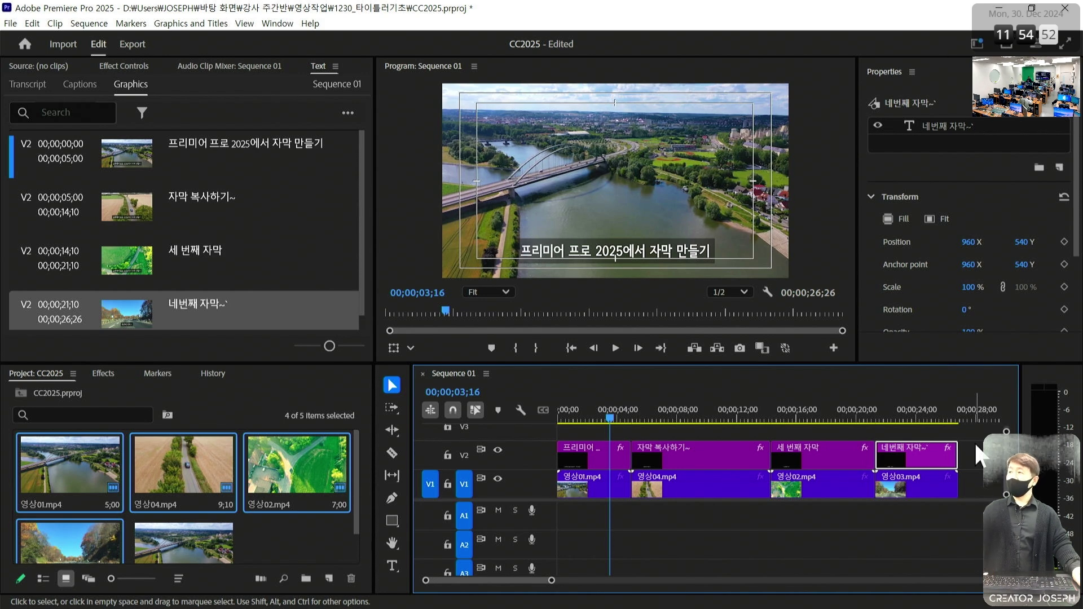
Step: Set all four title segments on V2 to the font 여기어때 잘난체, enlarge their text slightly, check the result and deselect them
{"action": "left_click_drag", "start_coordinate": [975, 444], "coordinate": [564, 458]}
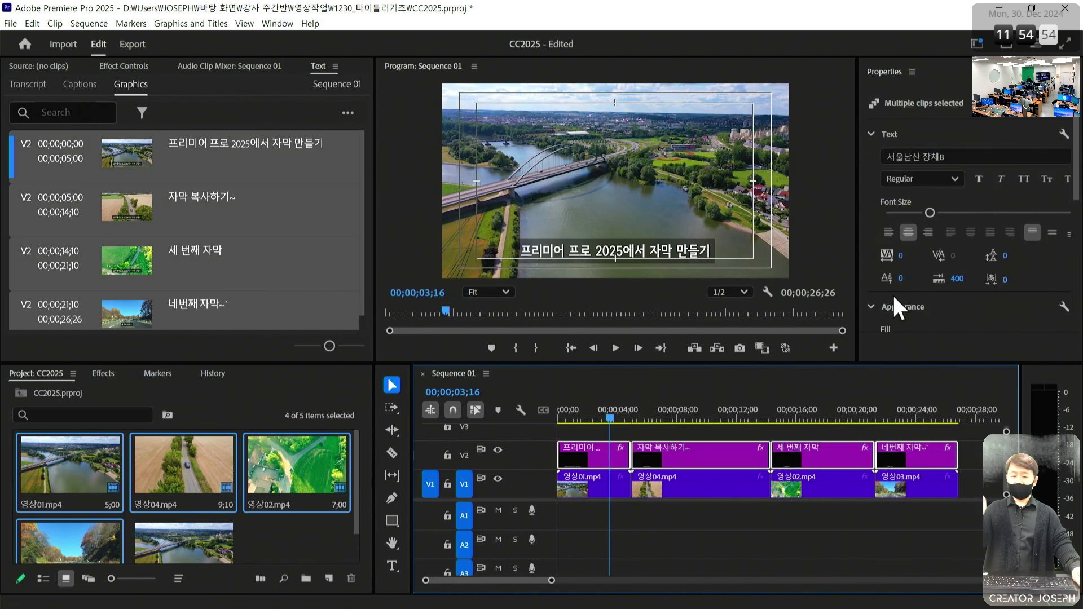
{"action": "left_click", "coordinate": [982, 163]}
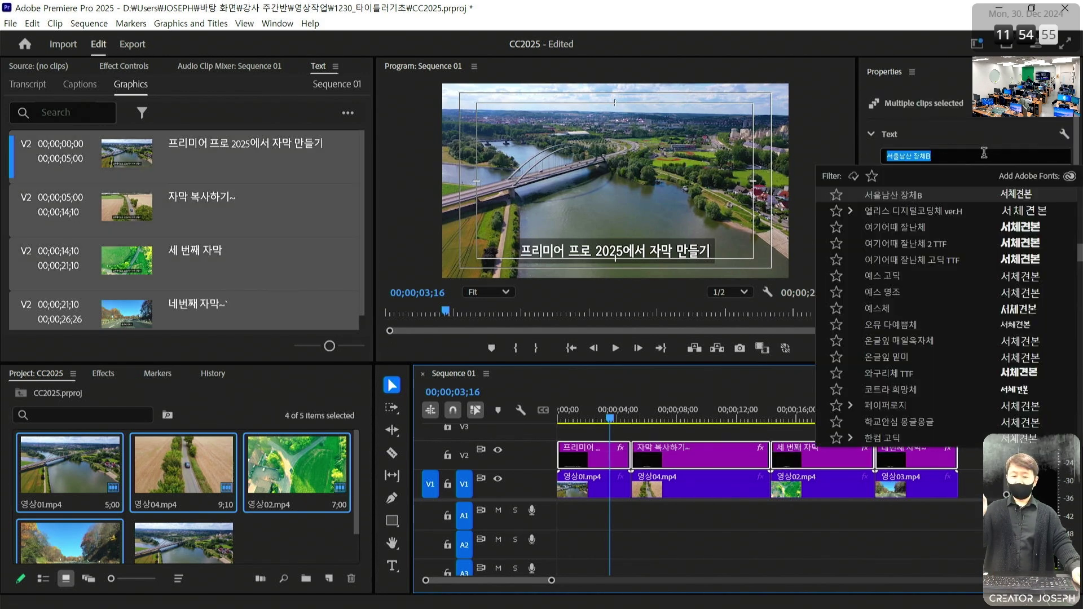
{"action": "left_click", "coordinate": [928, 227]}
{"action": "mouse_move", "coordinate": [689, 425]}
{"action": "left_mouse_down"}
{"action": "mouse_move", "coordinate": [702, 409]}
{"action": "mouse_move", "coordinate": [836, 406]}
{"action": "mouse_move", "coordinate": [660, 414]}
{"action": "mouse_move", "coordinate": [689, 408]}
{"action": "left_mouse_up"}
{"action": "left_click_drag", "start_coordinate": [931, 214], "coordinate": [940, 212]}
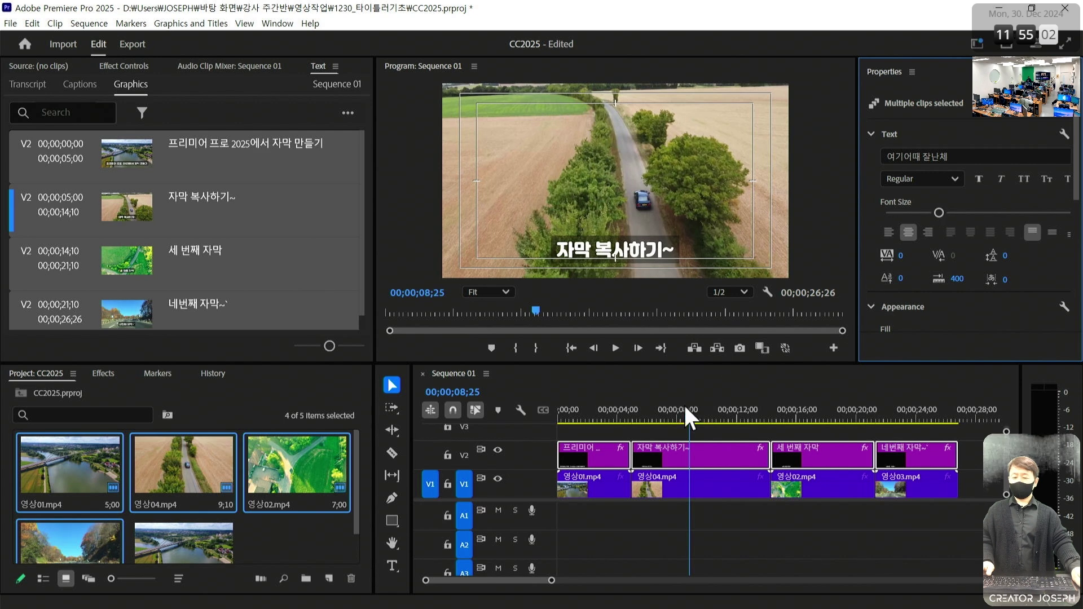
{"action": "left_click_drag", "start_coordinate": [689, 411], "coordinate": [713, 410]}
{"action": "left_click", "coordinate": [818, 407]}
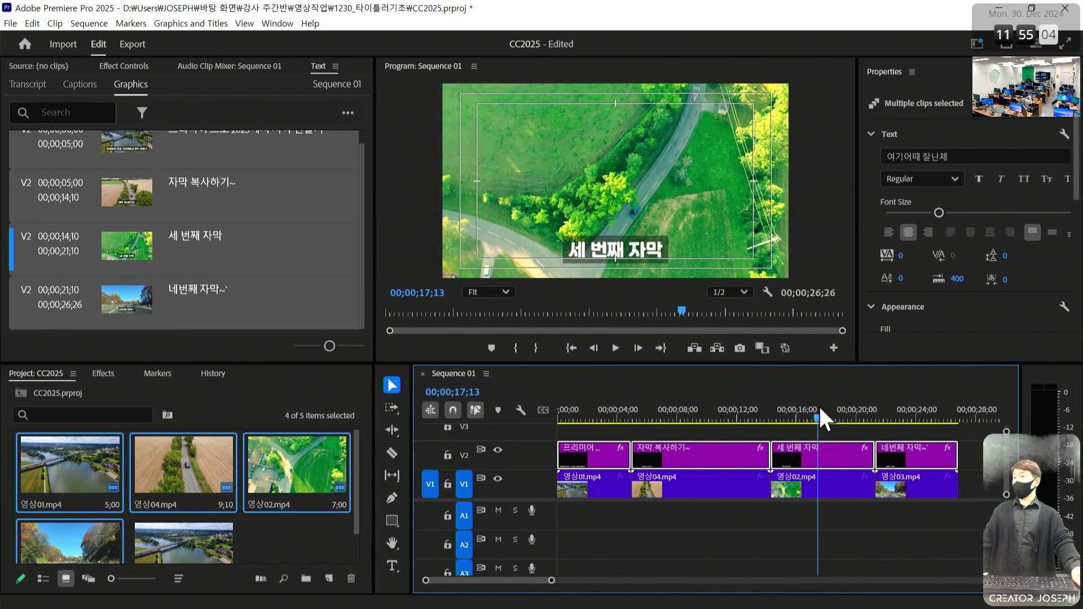
{"action": "left_click", "coordinate": [983, 455]}
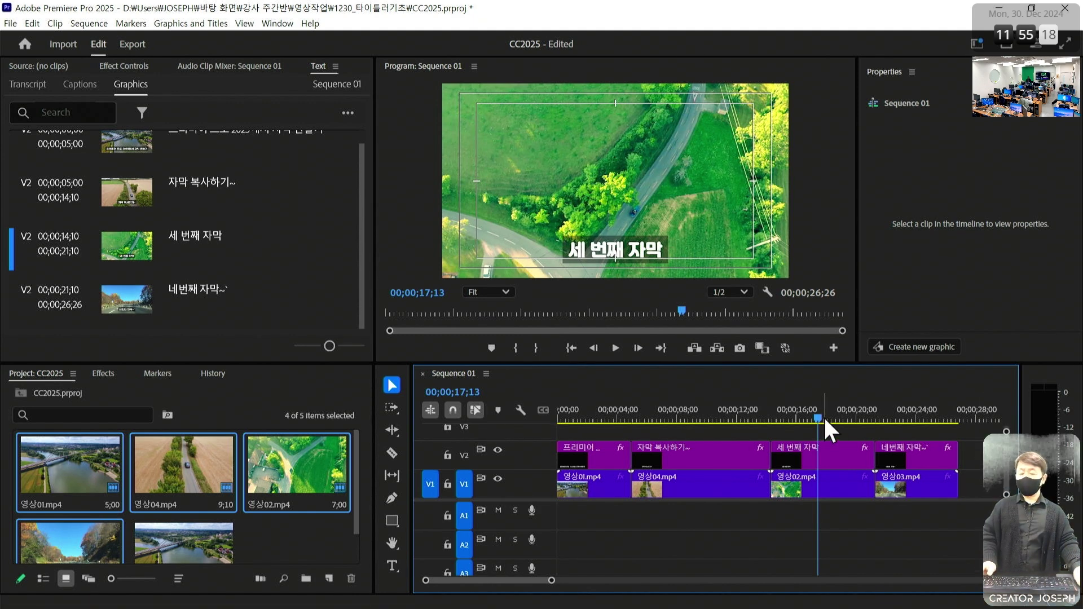
{"action": "mouse_move", "coordinate": [824, 415]}
{"action": "left_mouse_down"}
{"action": "mouse_move", "coordinate": [601, 420]}
{"action": "mouse_move", "coordinate": [732, 400]}
{"action": "mouse_move", "coordinate": [902, 401]}
{"action": "mouse_move", "coordinate": [654, 415]}
{"action": "mouse_move", "coordinate": [652, 406]}
{"action": "mouse_move", "coordinate": [814, 406]}
{"action": "left_mouse_up"}
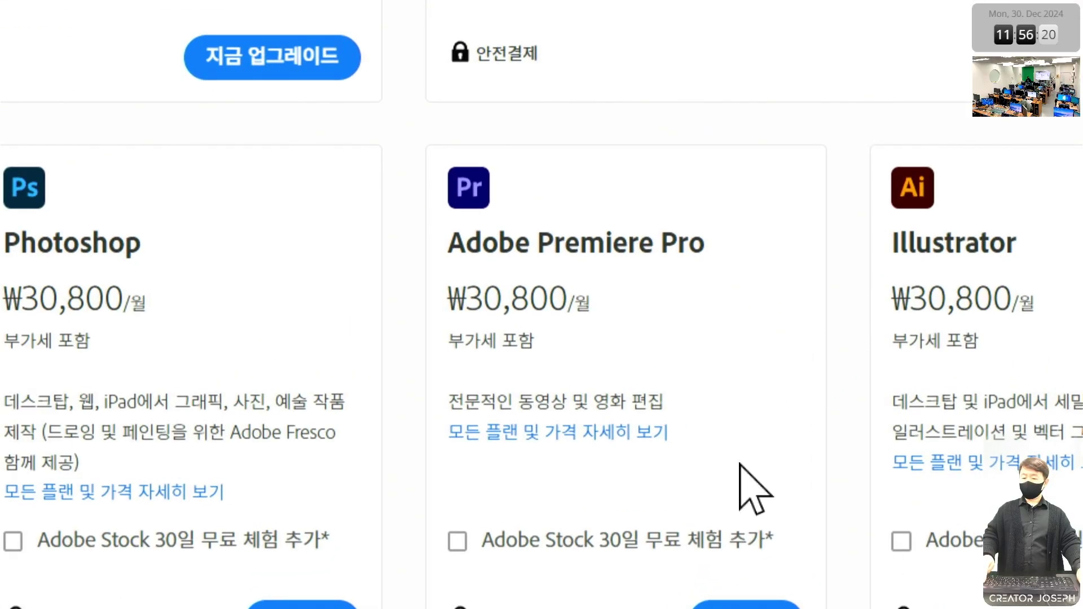
Step: Examine the monthly price of the Adobe Premiere Pro plan on Adobe's plans web page
{"action": "scroll", "coordinate": [658, 544], "scroll_direction": "down", "scroll_amount": 1}
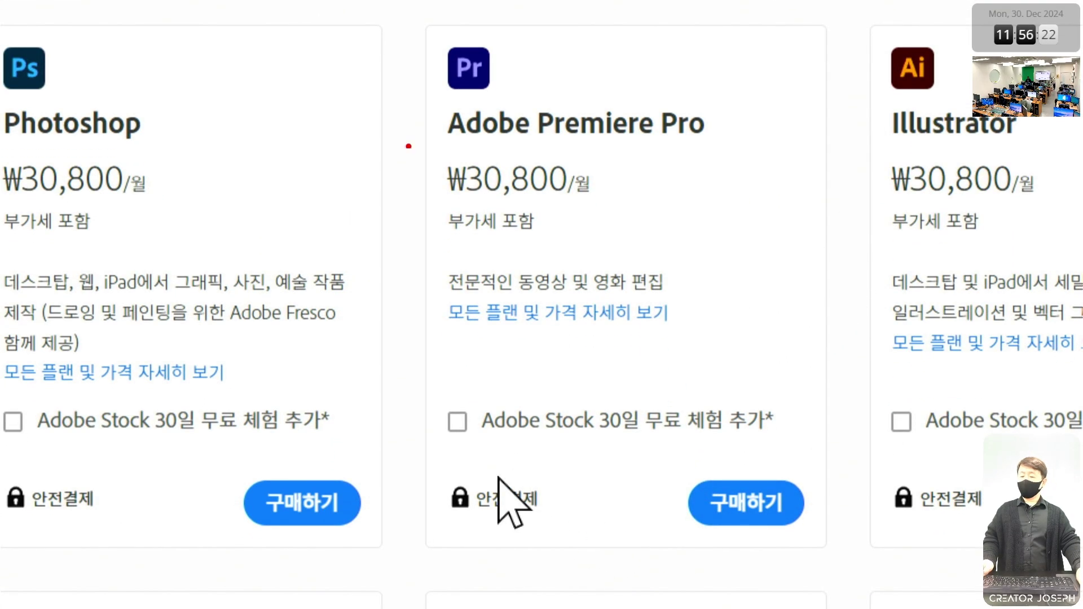
{"action": "mouse_move", "coordinate": [423, 152]}
{"action": "left_mouse_down"}
{"action": "mouse_move", "coordinate": [474, 177]}
{"action": "mouse_move", "coordinate": [623, 203]}
{"action": "left_mouse_up"}
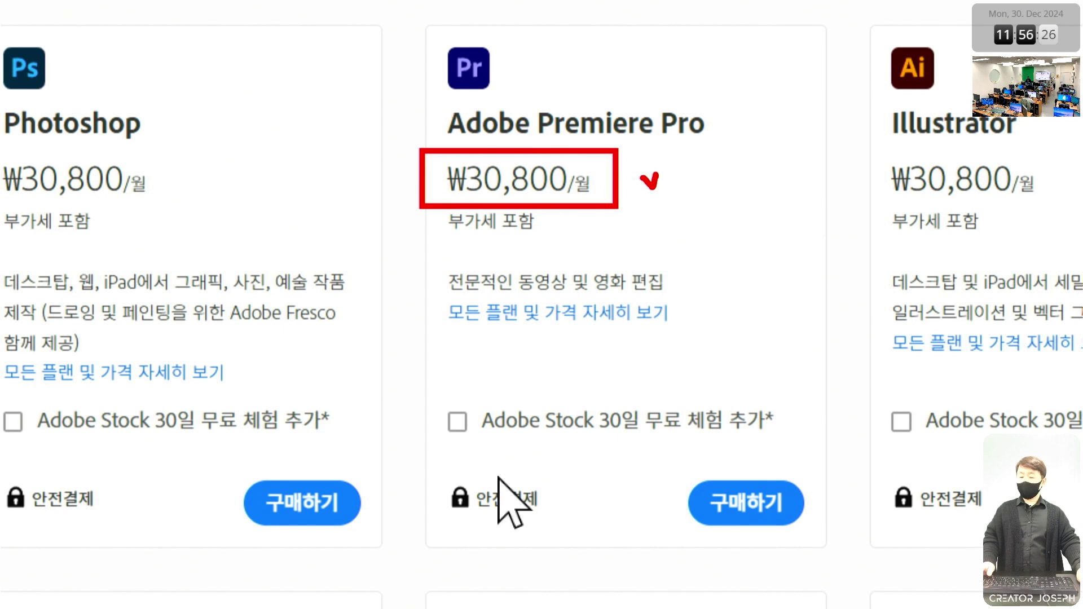
{"action": "key", "text": "Escape"}
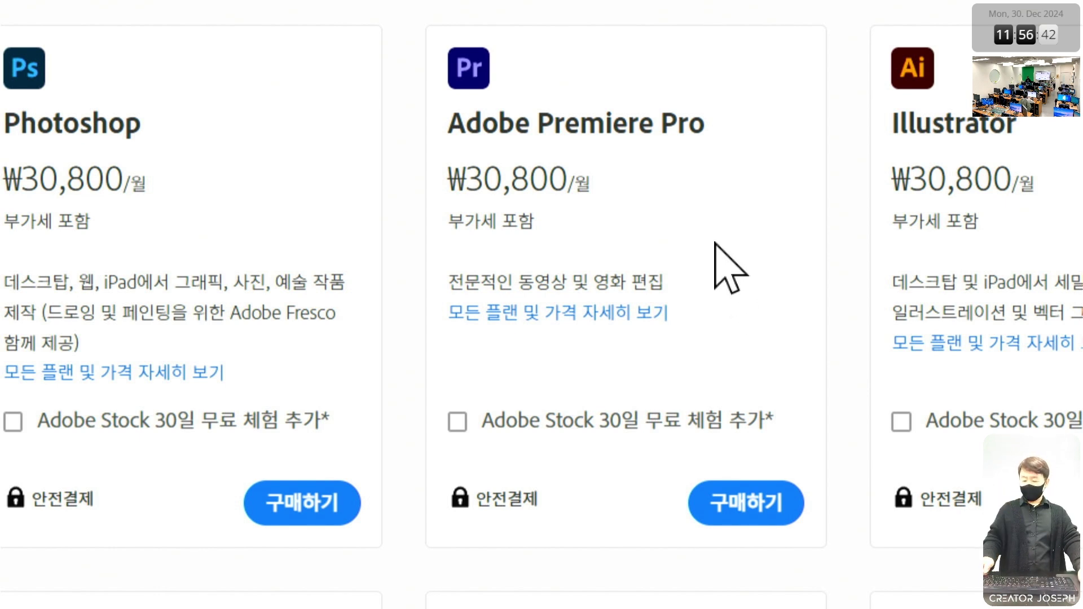
{"action": "left_click_drag", "start_coordinate": [667, 146], "coordinate": [656, 163]}
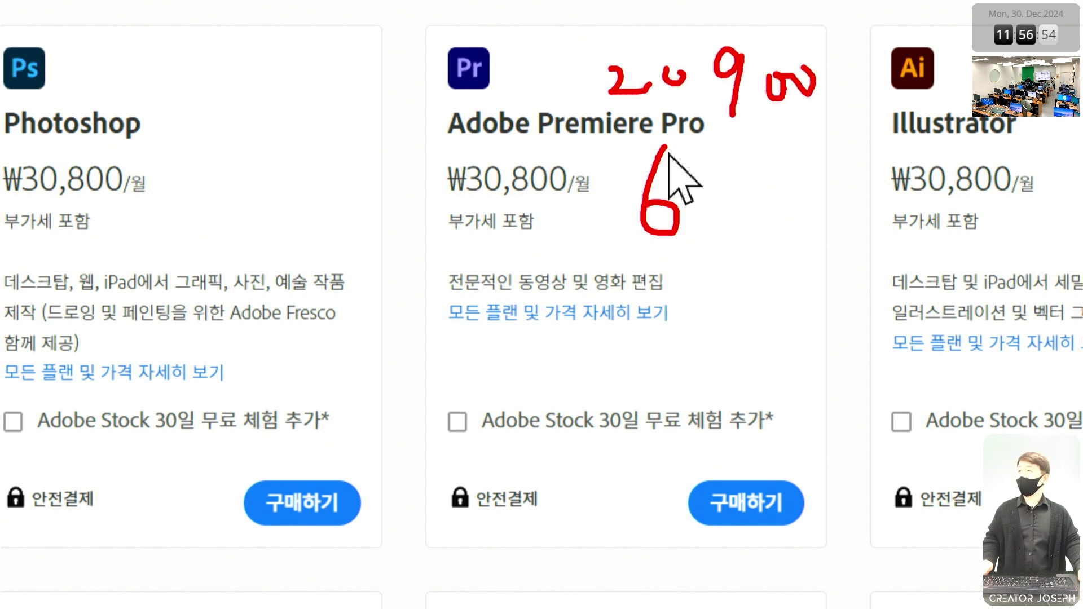
{"action": "left_click_drag", "start_coordinate": [614, 129], "coordinate": [821, 121]}
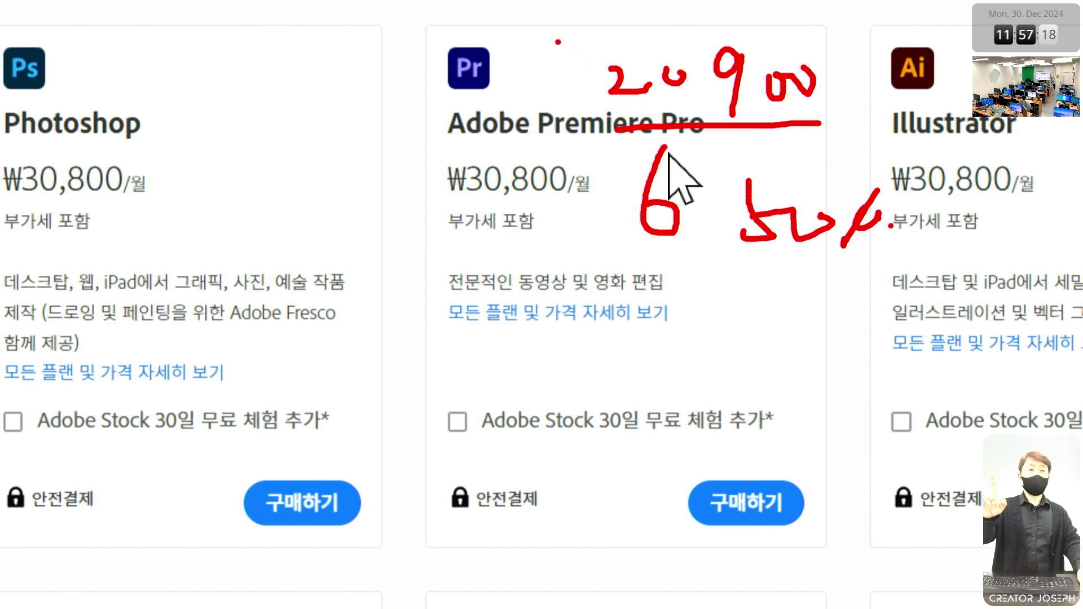
{"action": "left_click_drag", "start_coordinate": [553, 24], "coordinate": [569, 34]}
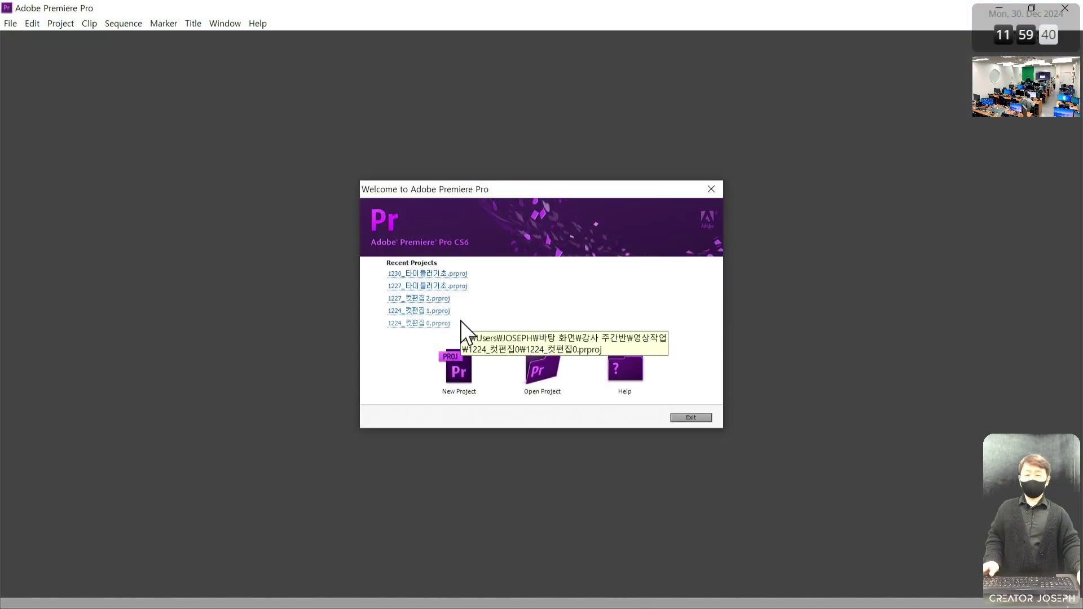
Step: Switch to Premiere Pro CS6, open the recent project 1230_타이틀러기초.prproj and preview its subtitles along the sequence
{"action": "left_click", "coordinate": [443, 275]}
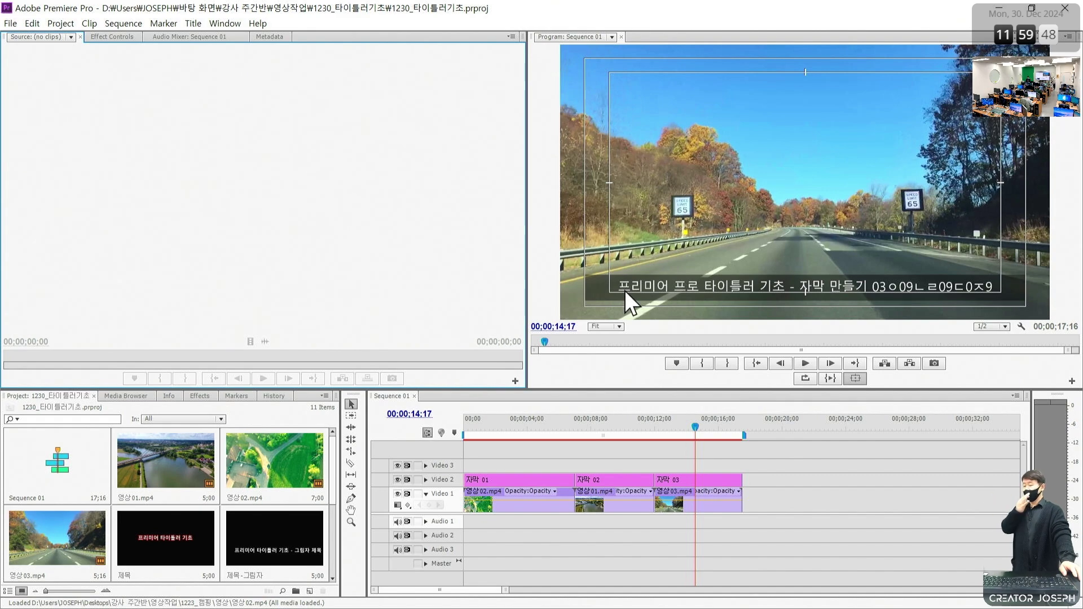
{"action": "mouse_move", "coordinate": [544, 432]}
{"action": "left_mouse_down"}
{"action": "mouse_move", "coordinate": [681, 417]}
{"action": "mouse_move", "coordinate": [529, 425]}
{"action": "left_mouse_up"}
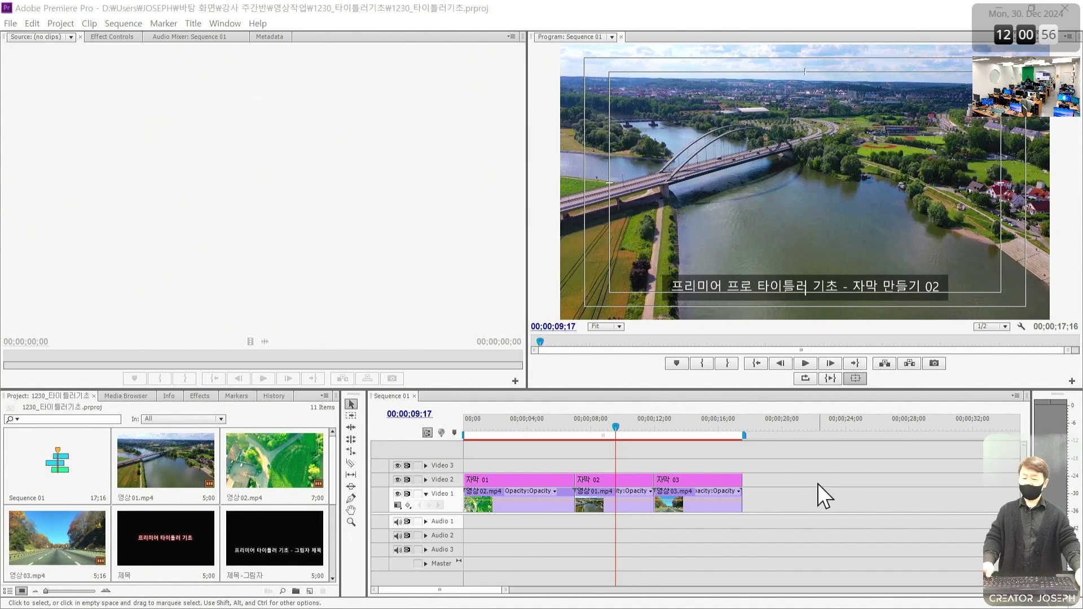
{"action": "left_click_drag", "start_coordinate": [550, 434], "coordinate": [632, 419]}
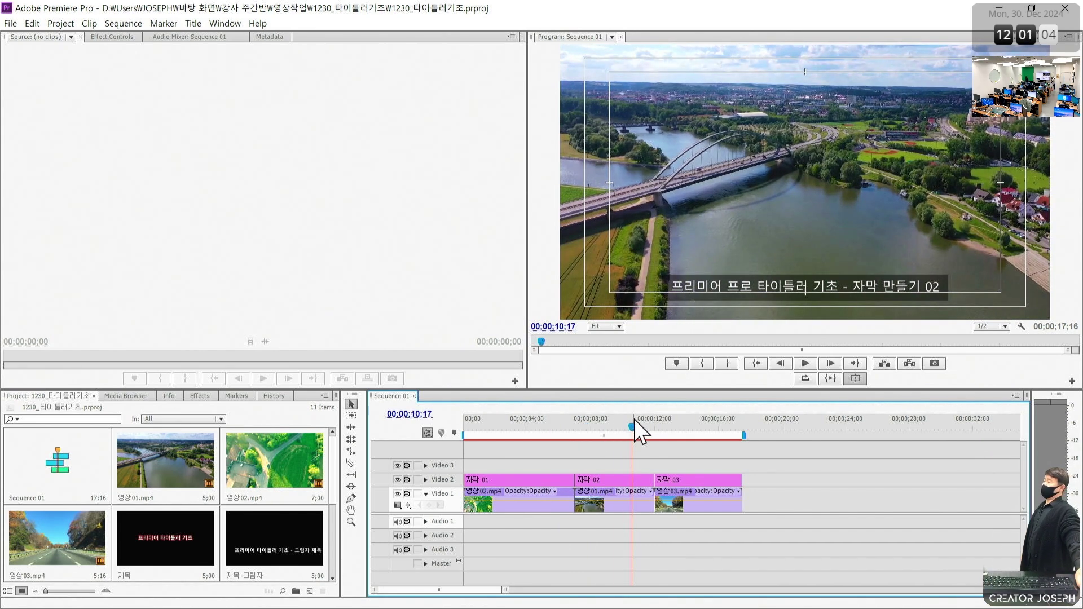
{"action": "left_click_drag", "start_coordinate": [635, 421], "coordinate": [680, 426]}
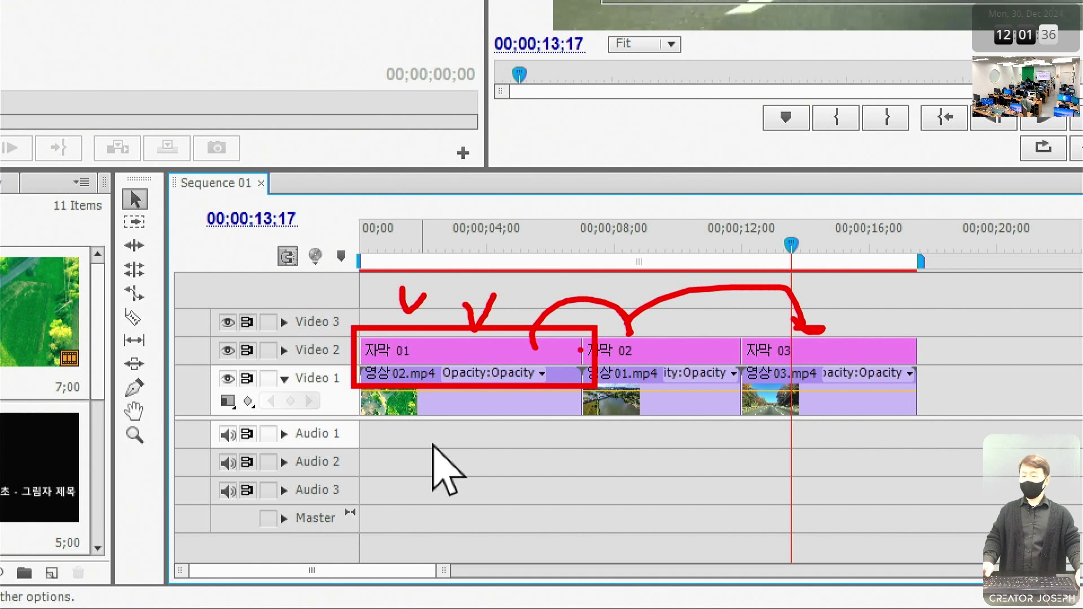
{"action": "mouse_move", "coordinate": [458, 315]}
{"action": "left_mouse_down"}
{"action": "mouse_move", "coordinate": [469, 350]}
{"action": "mouse_move", "coordinate": [475, 337]}
{"action": "mouse_move", "coordinate": [494, 366]}
{"action": "mouse_move", "coordinate": [564, 295]}
{"action": "mouse_move", "coordinate": [682, 256]}
{"action": "mouse_move", "coordinate": [850, 240]}
{"action": "mouse_move", "coordinate": [1006, 292]}
{"action": "mouse_move", "coordinate": [1025, 342]}
{"action": "left_mouse_up"}
{"action": "left_click_drag", "start_coordinate": [453, 291], "coordinate": [467, 323]}
{"action": "left_click_drag", "start_coordinate": [472, 299], "coordinate": [497, 321]}
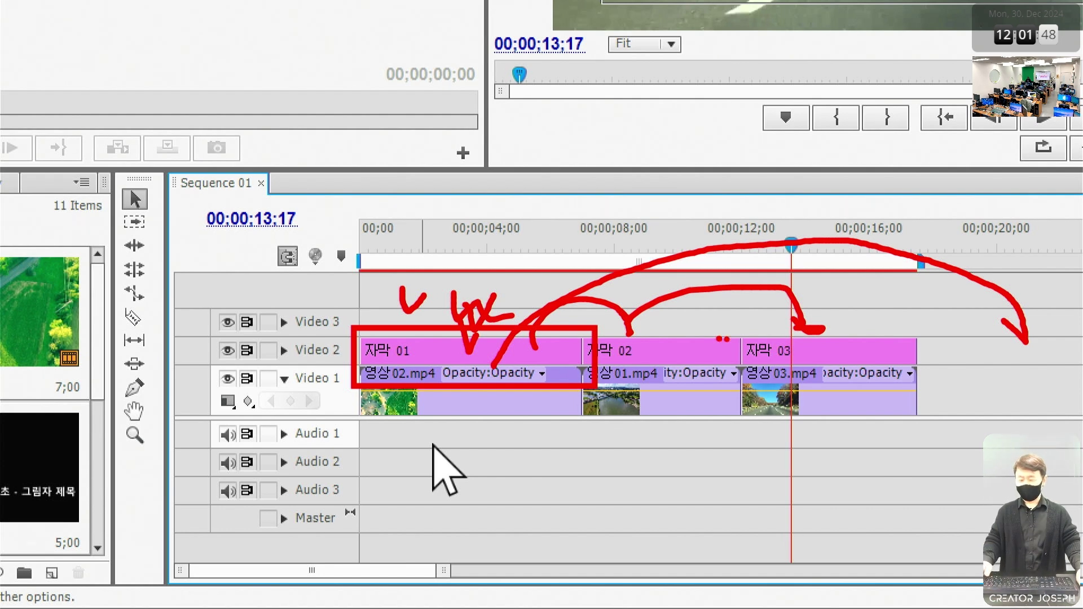
{"action": "key", "text": "Escape"}
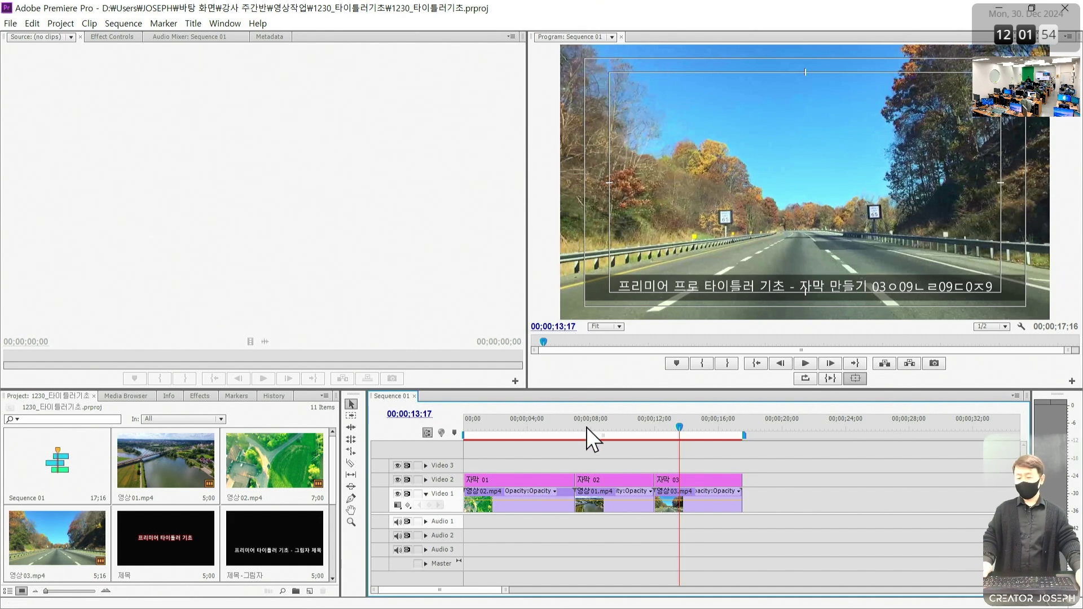
{"action": "left_click", "coordinate": [543, 426]}
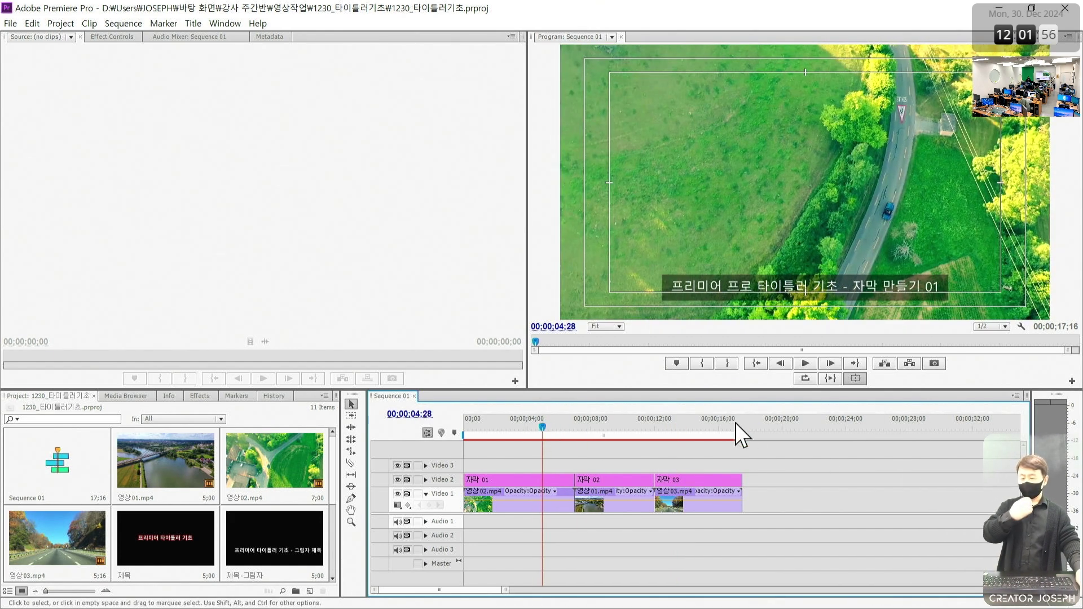
{"action": "left_click_drag", "start_coordinate": [544, 425], "coordinate": [561, 432]}
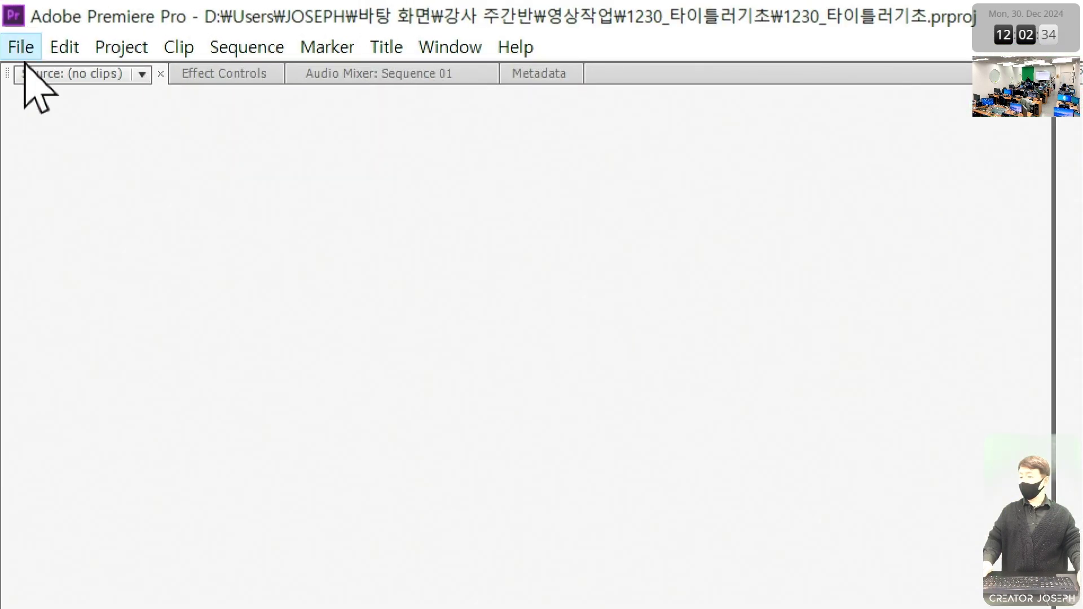
Step: Create a new sequence named Sequence 02 from the HD 1080p 29.97 preset and hide the safe margins in its program monitor
{"action": "left_click", "coordinate": [10, 23]}
{"action": "mouse_move", "coordinate": [49, 82]}
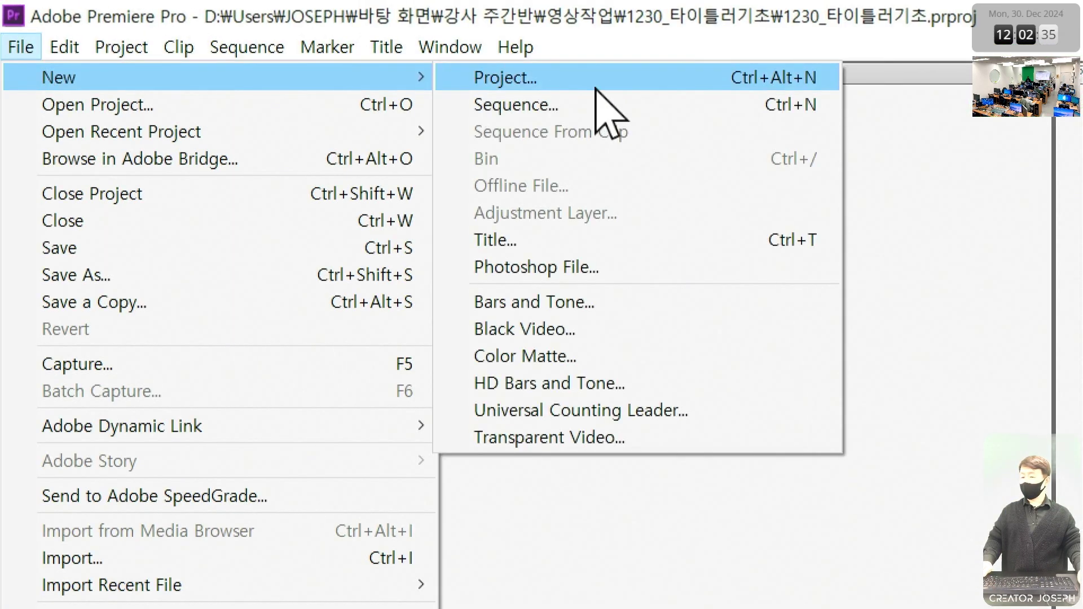
{"action": "left_click", "coordinate": [602, 106]}
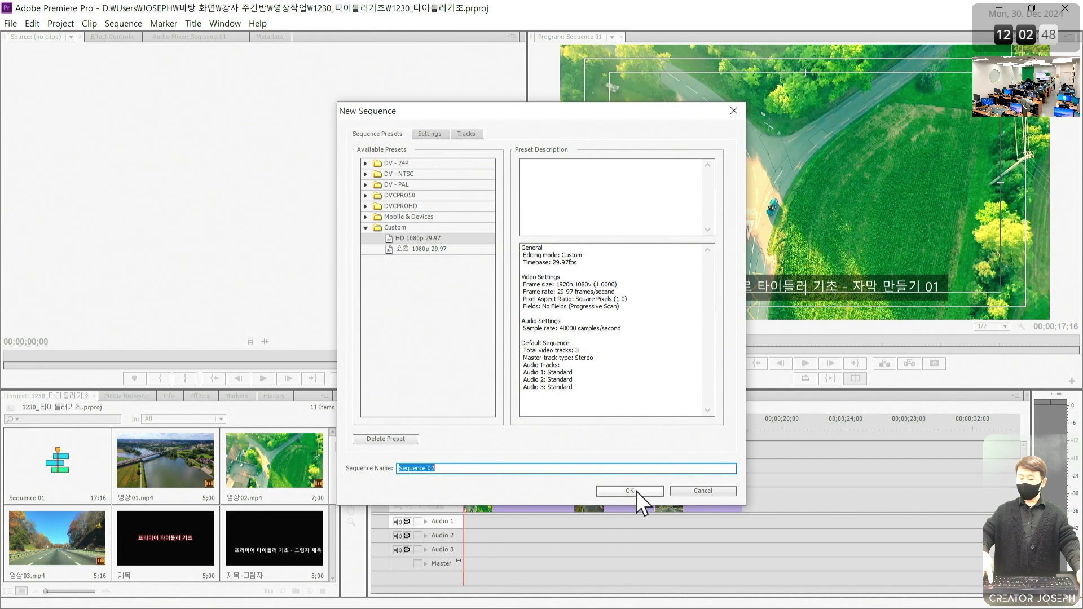
{"action": "left_click", "coordinate": [630, 491]}
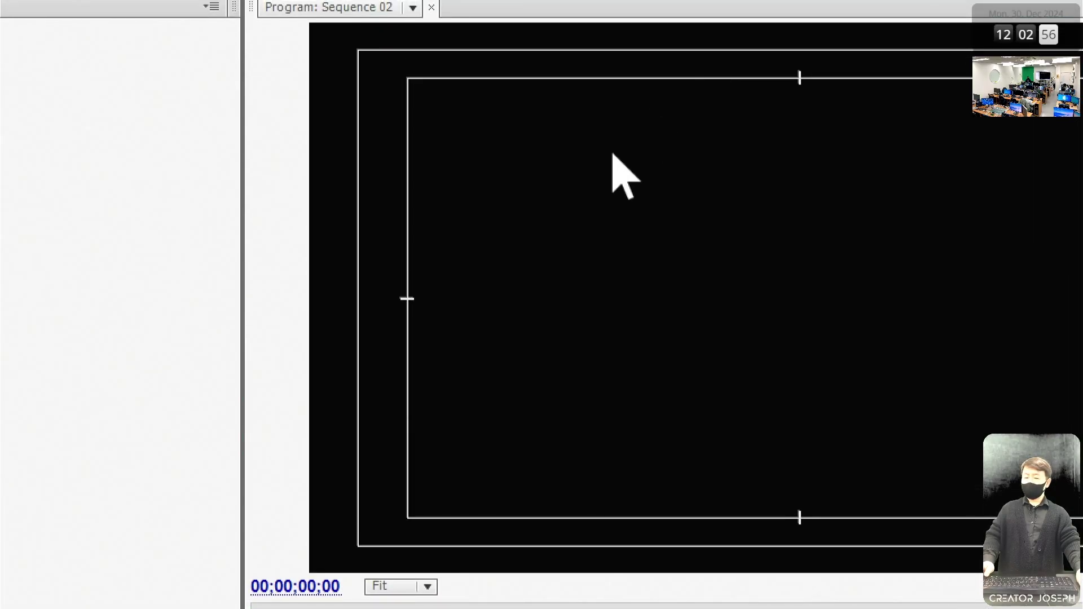
{"action": "right_click", "coordinate": [613, 153]}
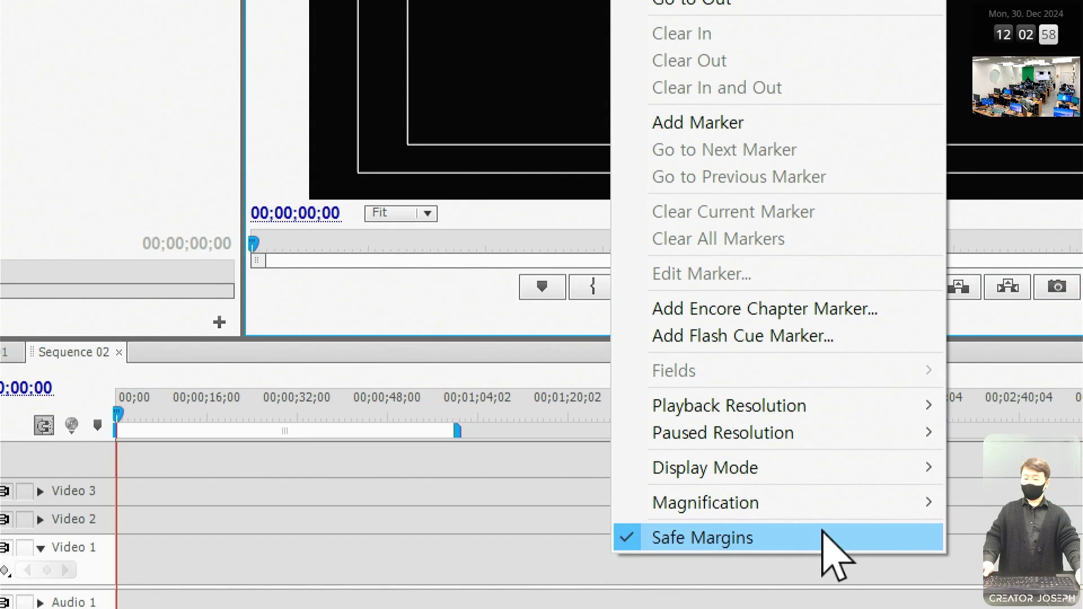
{"action": "left_click", "coordinate": [824, 537]}
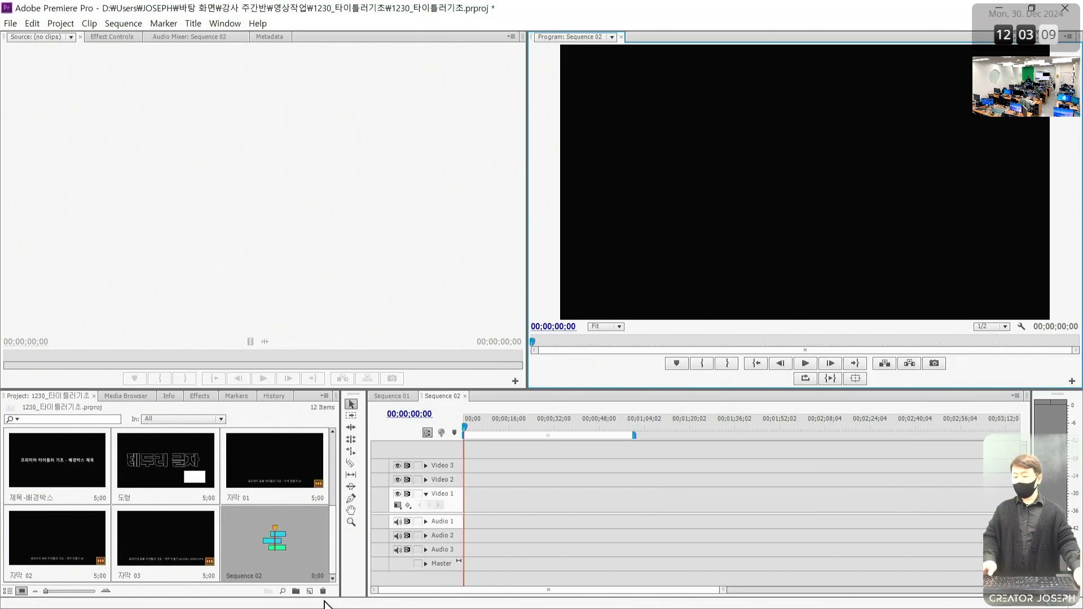
Step: Create a new 1920 × 1080 title at 29.97fps Drop-Frame with square pixels, named 롤자막
{"action": "left_click", "coordinate": [15, 27]}
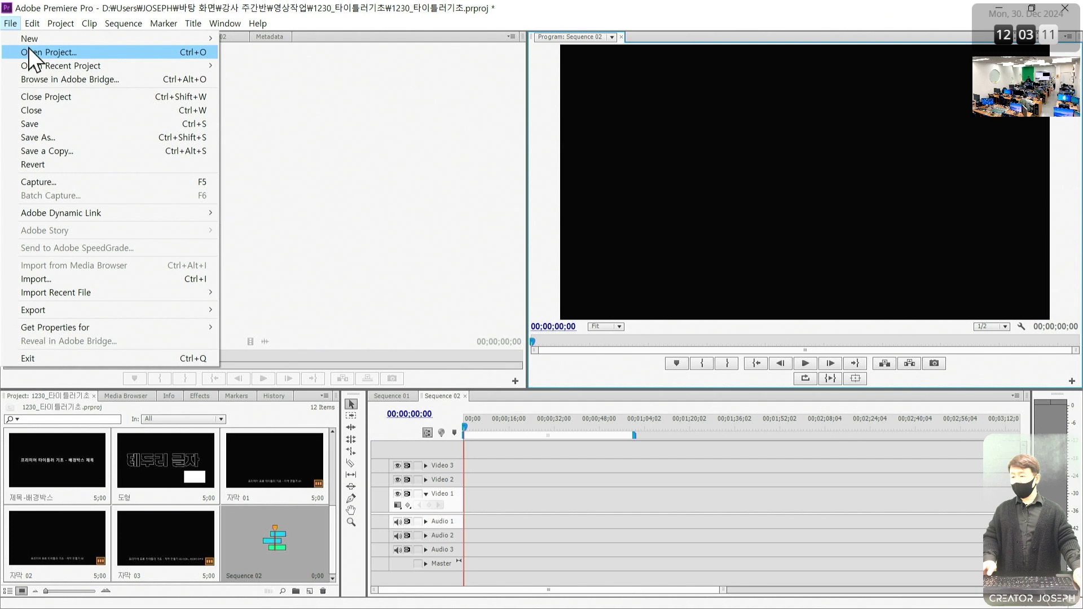
{"action": "mouse_move", "coordinate": [79, 37]}
{"action": "left_click", "coordinate": [286, 120]}
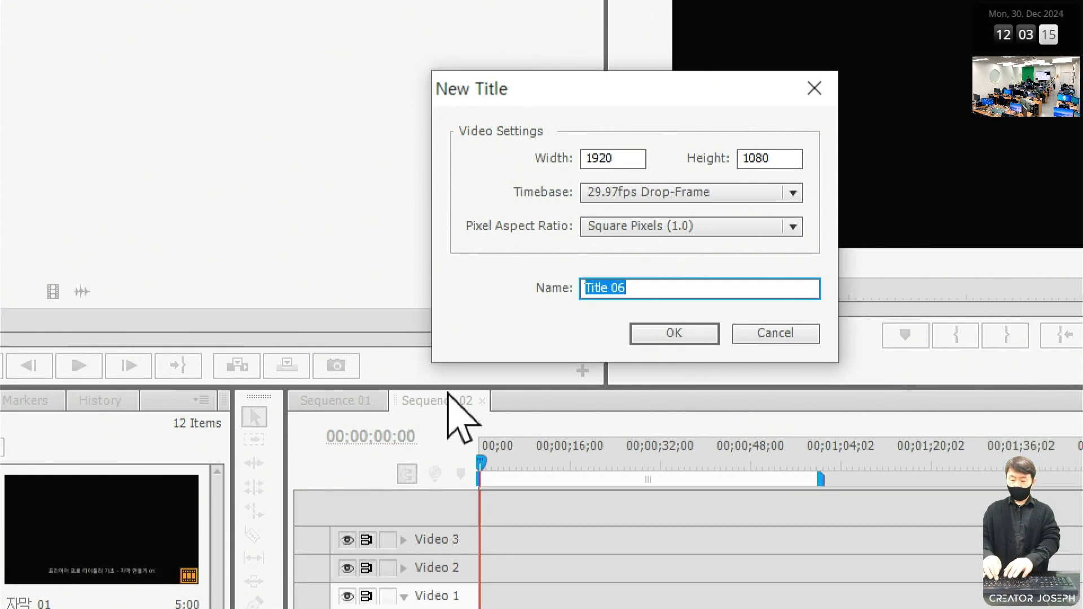
{"action": "type", "text": "롤자막"}
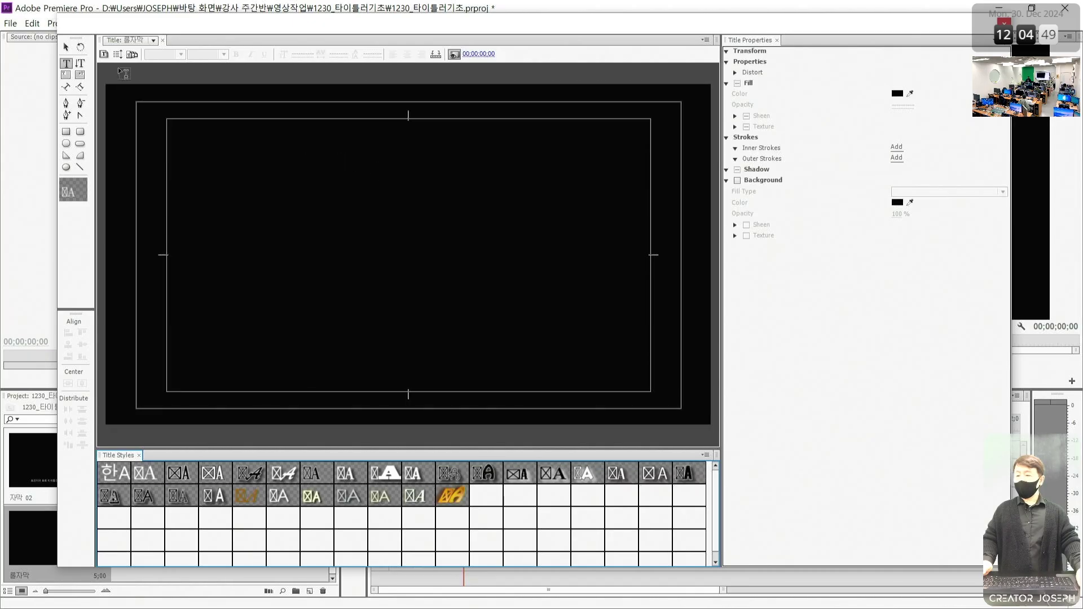
Step: Hide the safe title and safe action margins in the title's drawing area
{"action": "key", "text": "v"}
{"action": "right_click", "coordinate": [309, 177]}
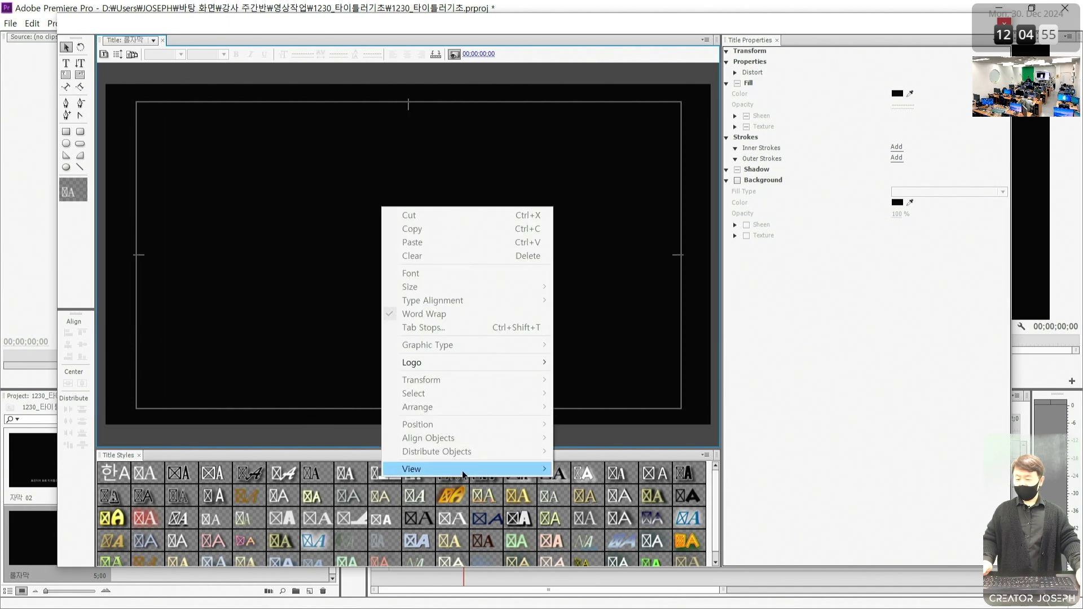
{"action": "left_click", "coordinate": [600, 483]}
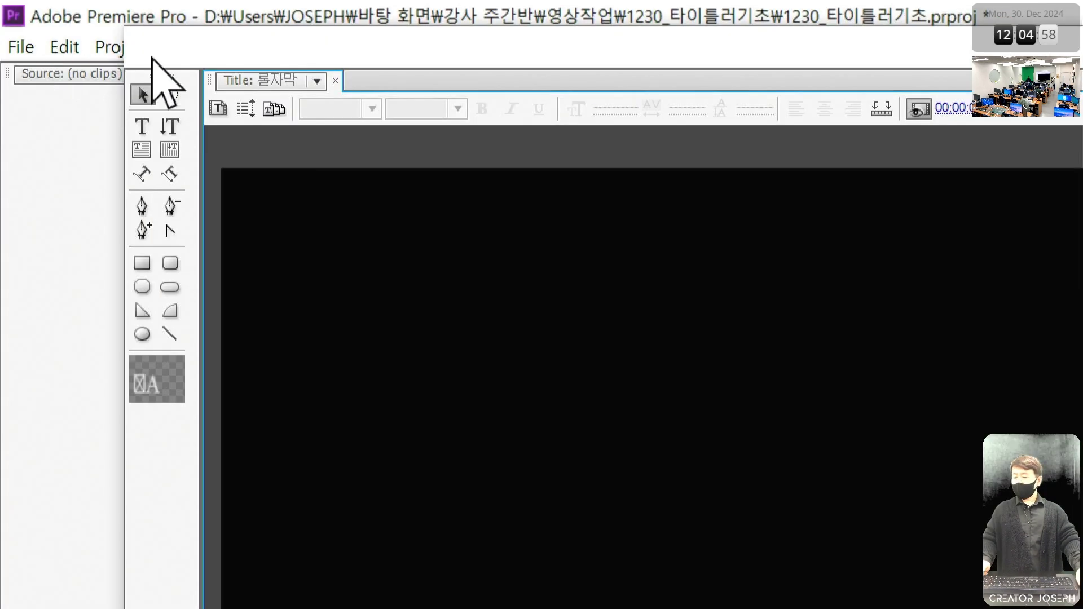
Step: Set the title type to Roll with Start Off Screen and End Off Screen enabled
{"action": "left_click", "coordinate": [248, 117]}
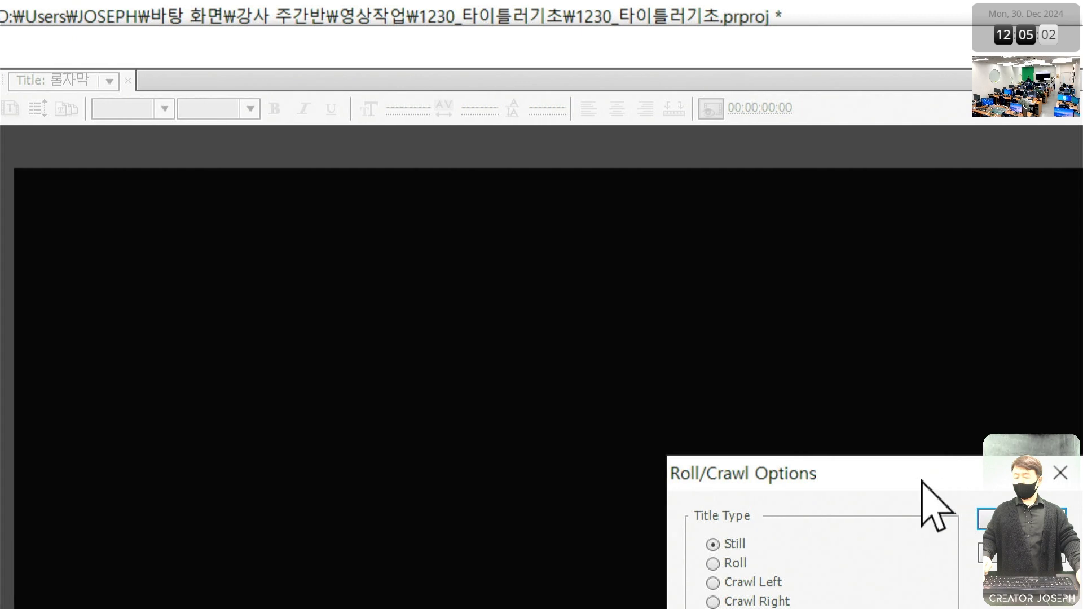
{"action": "left_click_drag", "start_coordinate": [1075, 478], "coordinate": [719, 259]}
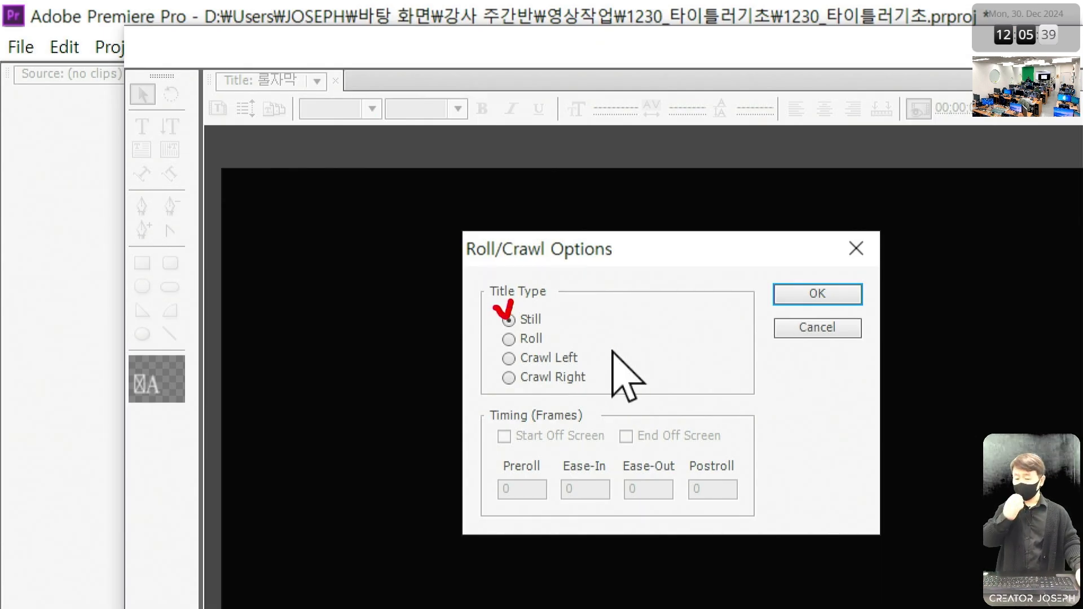
{"action": "left_click", "coordinate": [509, 339]}
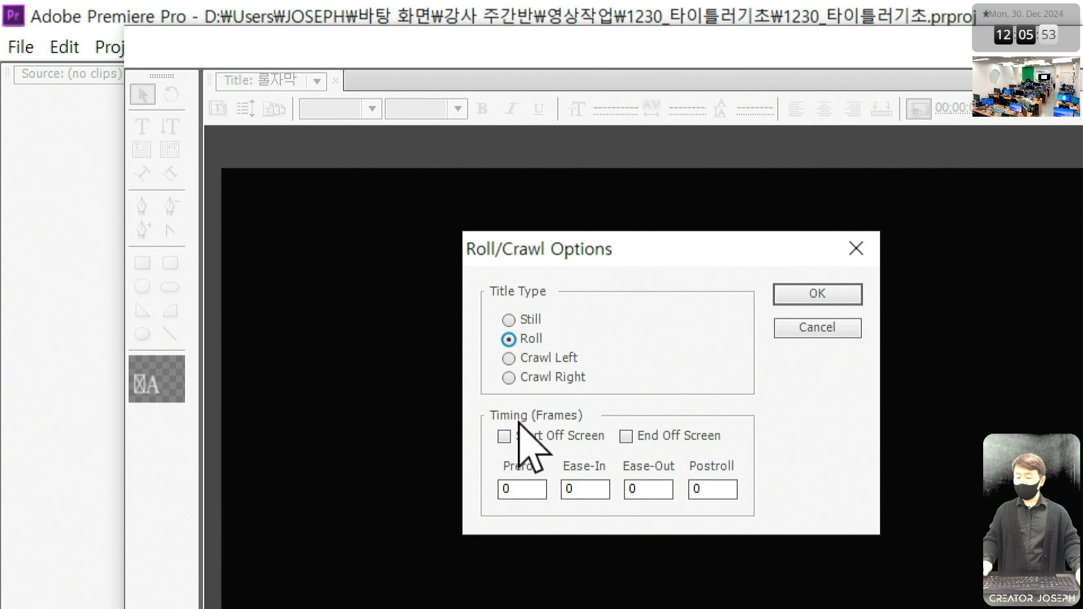
{"action": "left_click", "coordinate": [507, 435]}
{"action": "left_click", "coordinate": [626, 437]}
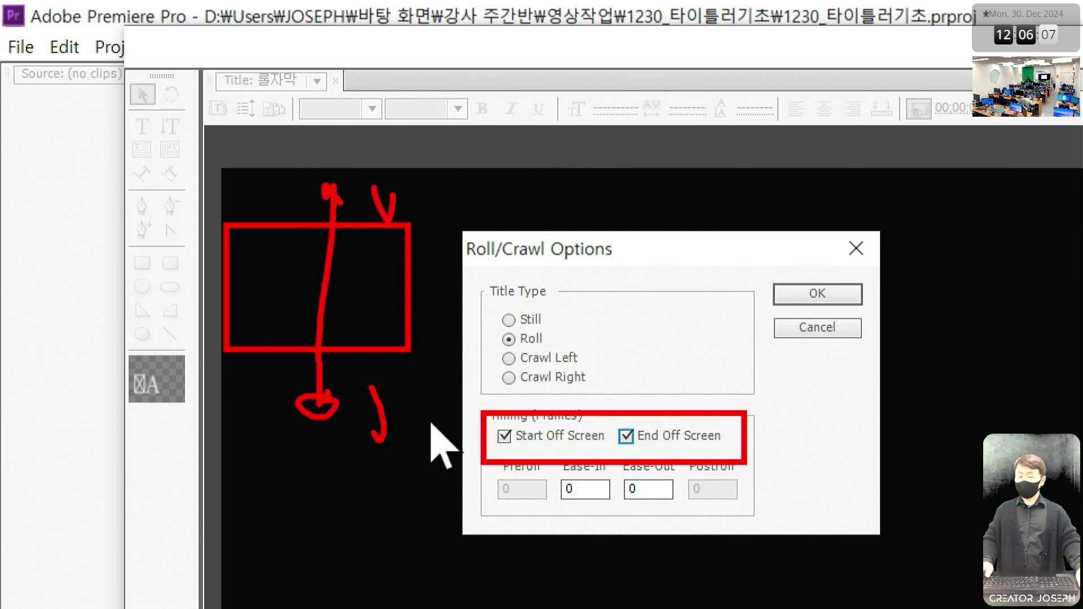
{"action": "left_click", "coordinate": [837, 292]}
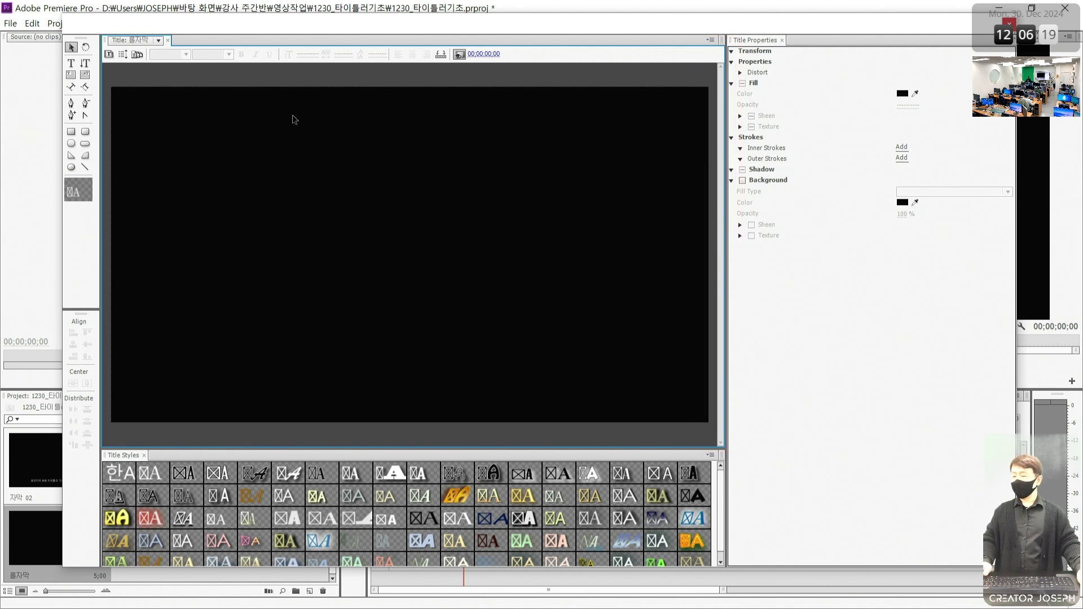
Step: Start a 한A-style text near the frame's top with "화면 위를 클릭하여 글자를 써 보세요 ~~" and "엔터키 눌러서 줄을 떨어 뜨리세요 ~", separated by a blank line
{"action": "left_click", "coordinate": [70, 64]}
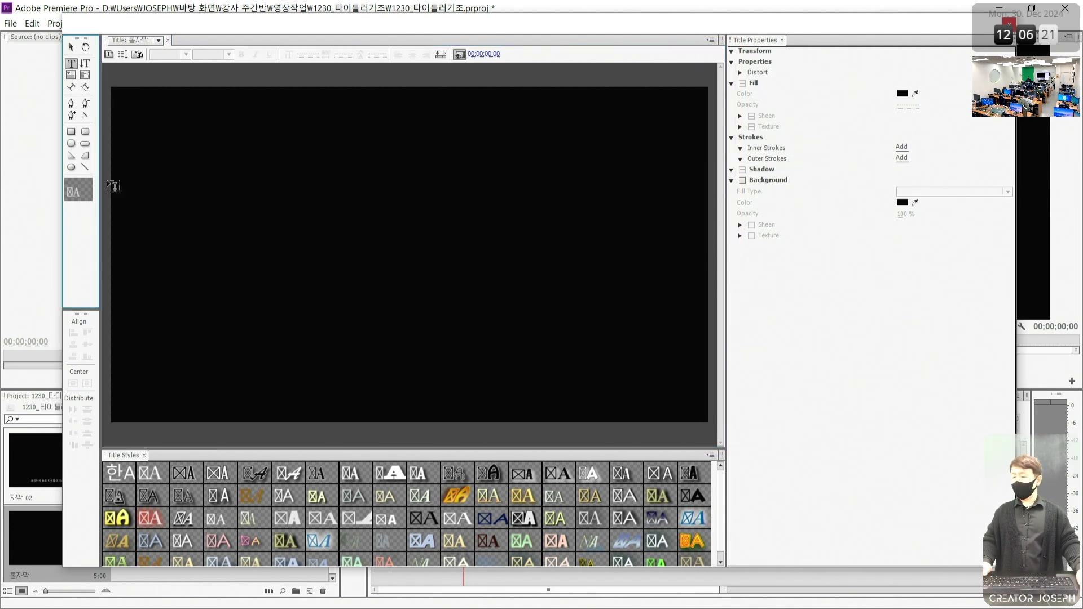
{"action": "left_click", "coordinate": [119, 473]}
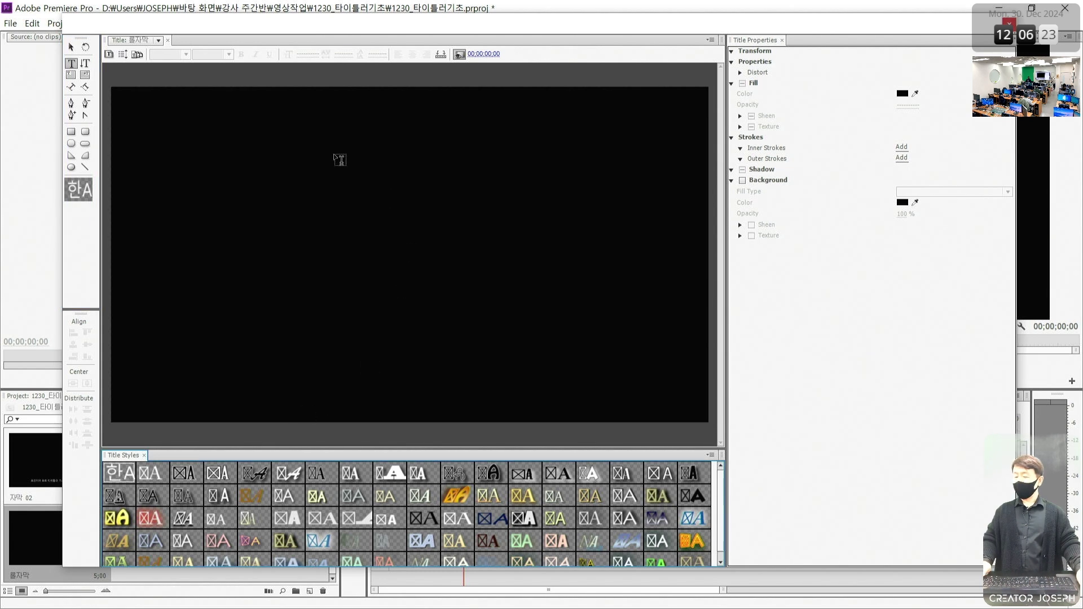
{"action": "key", "text": "ctrl+2"}
{"action": "left_click_drag", "start_coordinate": [232, 90], "coordinate": [502, 122]}
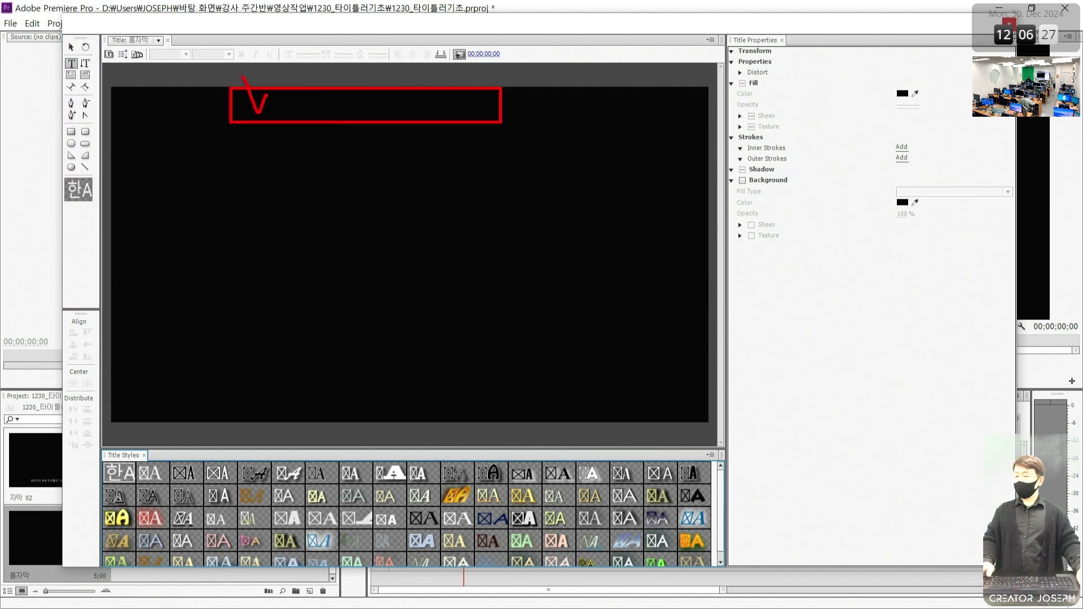
{"action": "key", "text": "Escape"}
{"action": "left_click", "coordinate": [253, 101]}
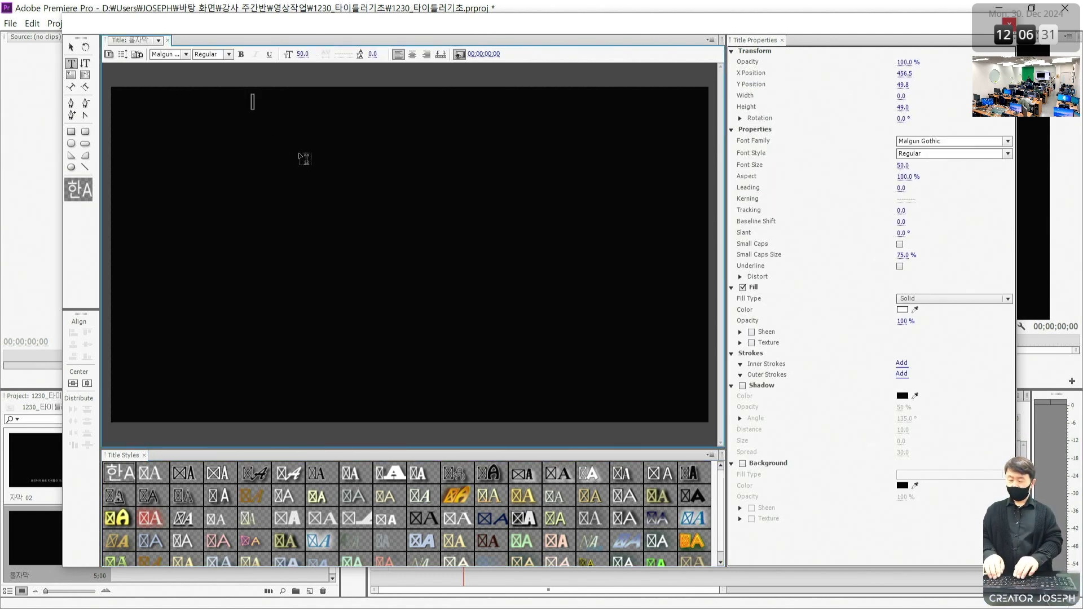
{"action": "type", "text": "화면 위를 클릭하여 글자를 써 보세요"}
{"action": "type", "text": "~~"}
{"action": "key", "text": "Return"}
{"action": "type", "text": "엔"}
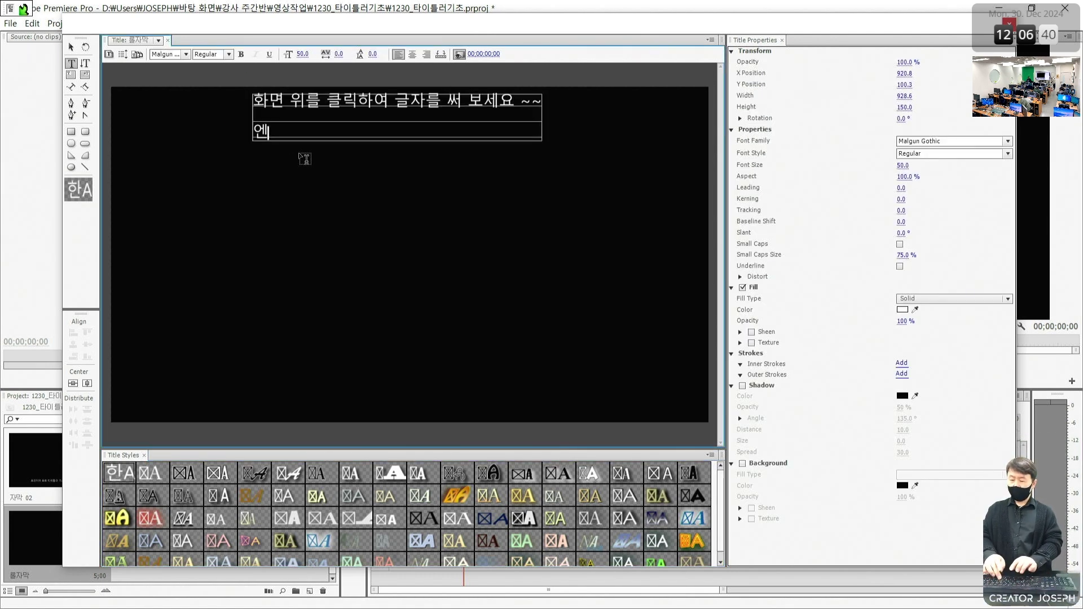
{"action": "type", "text": "터키"}
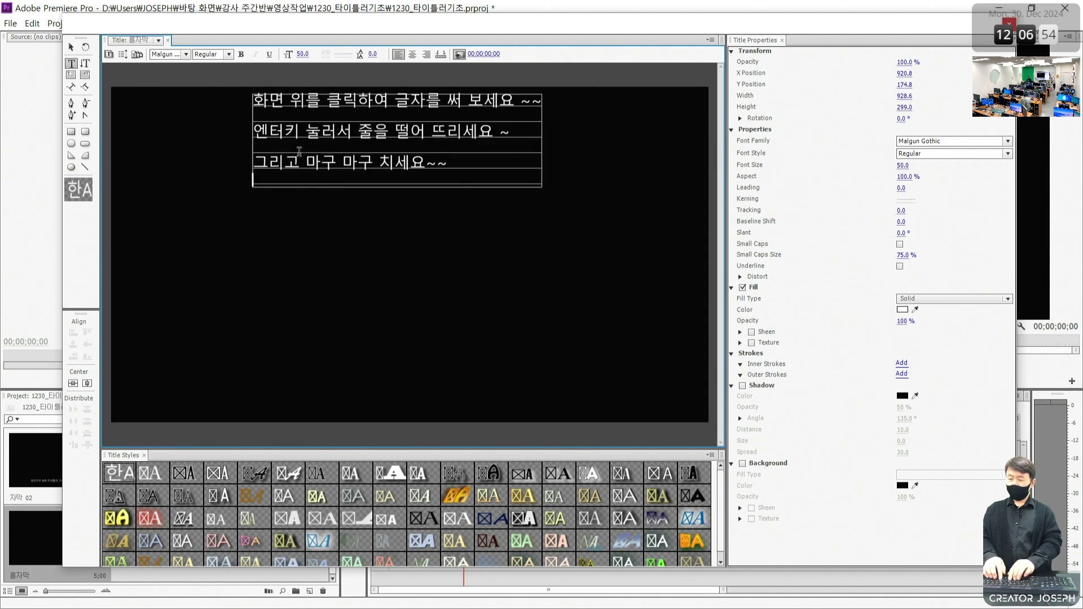
Step: Extend the text with many lines of random Korean and English filler characters, running well past the frame's lower edge, and finish text entry
{"action": "type", "text": "ㄴ이ㅏ헌"}
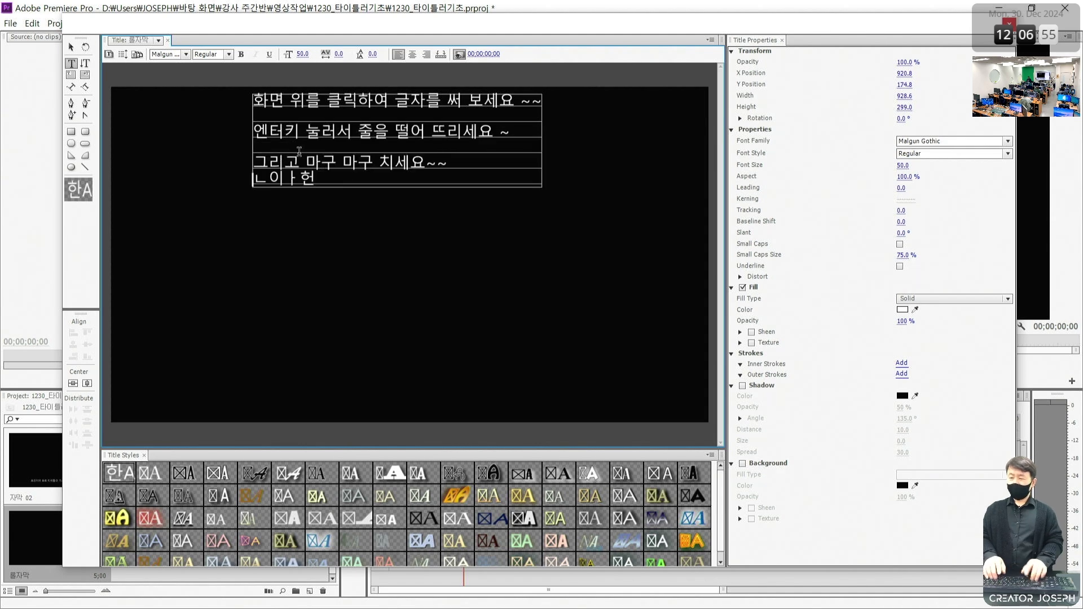
{"action": "type", "text": "이ㅏ런ㅇㅁ;ㅣㅏ러"}
{"action": "key", "text": "Return"}
{"action": "type", "text": "ㄴㅇ ㄴㅇ ㄹㄴ ㅇㄹ ㄴㅇㅁㄹdsf sdag  "}
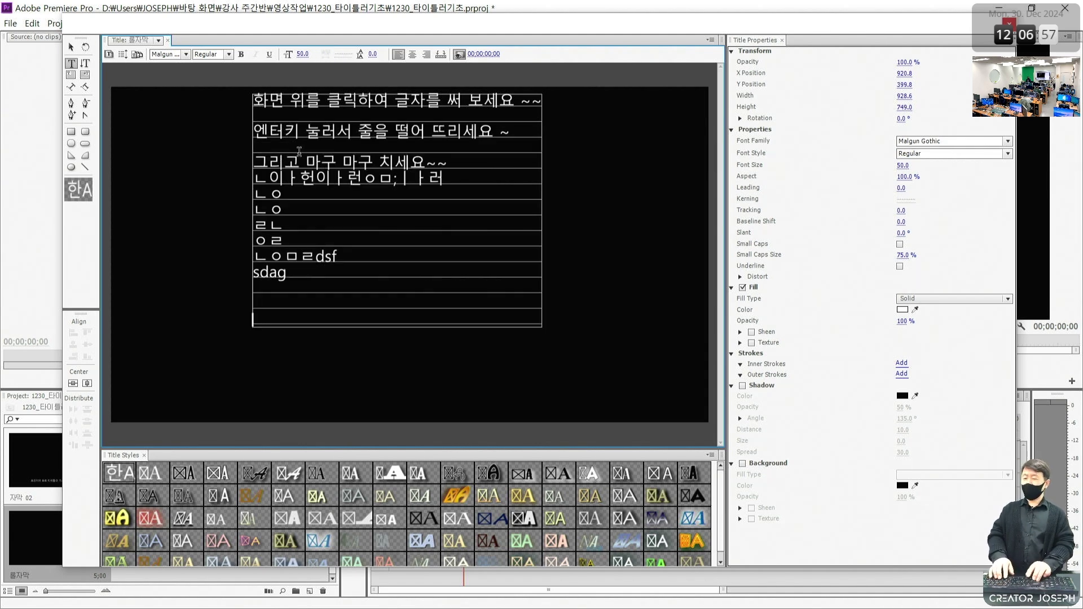
{"action": "type", "text": "  fd hgdf gfdㅎㅇㄴㅁ ㅎㄹ ㄴㅇㅁㄹ히ㅓ헤ㅐ언   ㅇ라ㅓㅣㅇㄴ;린ㅇ"}
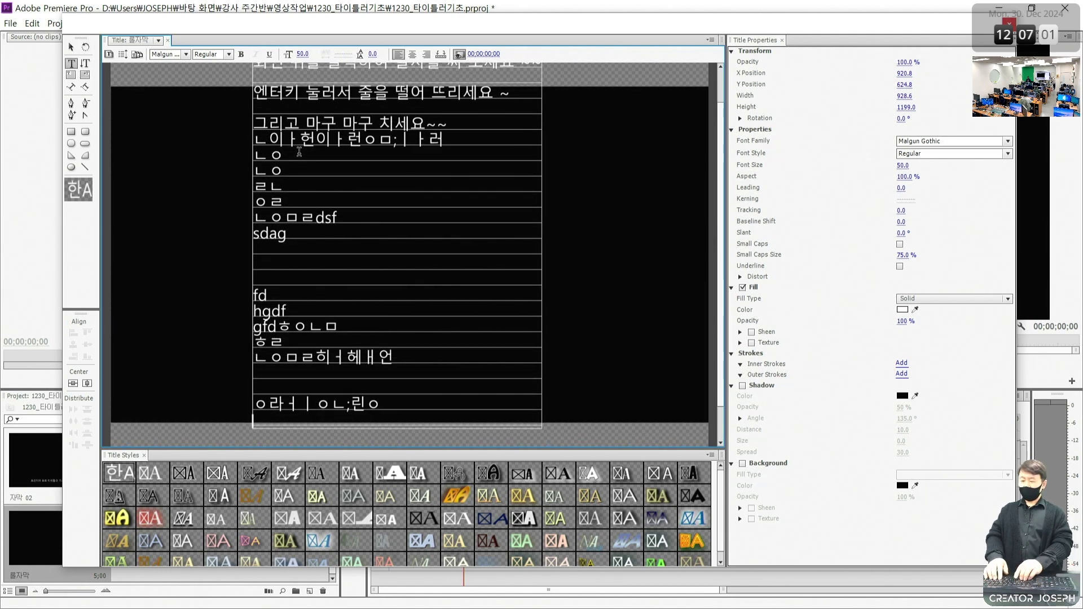
{"action": "type", "text": "ㅇㄴ리;ㅏㅇㄴㅁㄹ';ㅣㅏㄴㅇㅁ;링ㄴ;ㅣㄹㅇ니;라ㅣ;ㅇㄴ DSF"}
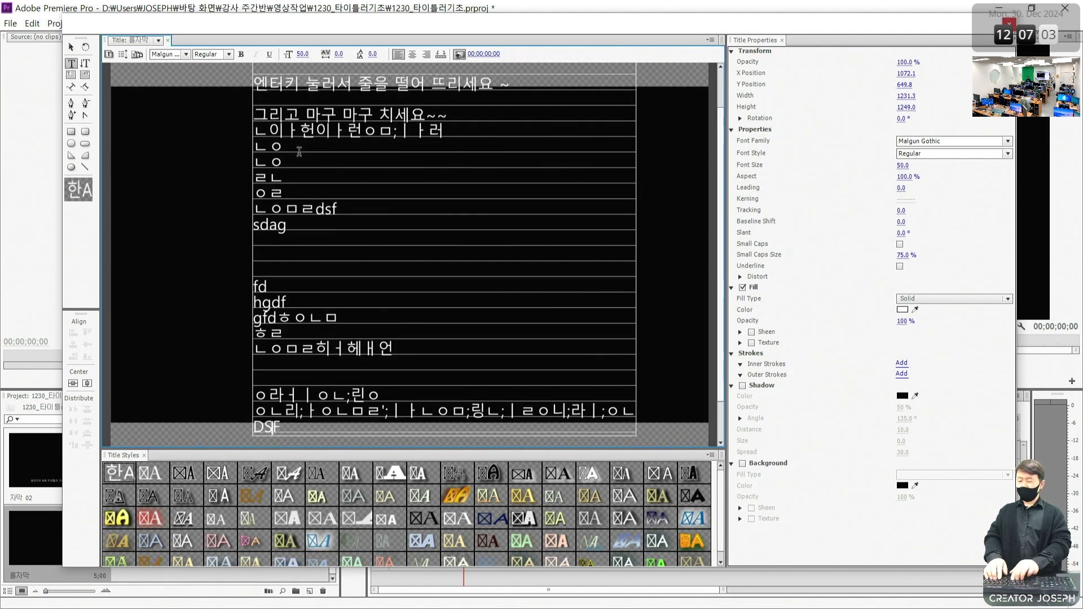
{"action": "type", "text": "LJSDALFKJDSLKJFKLDS  DSLKEJLSDAKFDS FDSLAFJK;SDALKF;LSDAKGASDGHDAFH"}
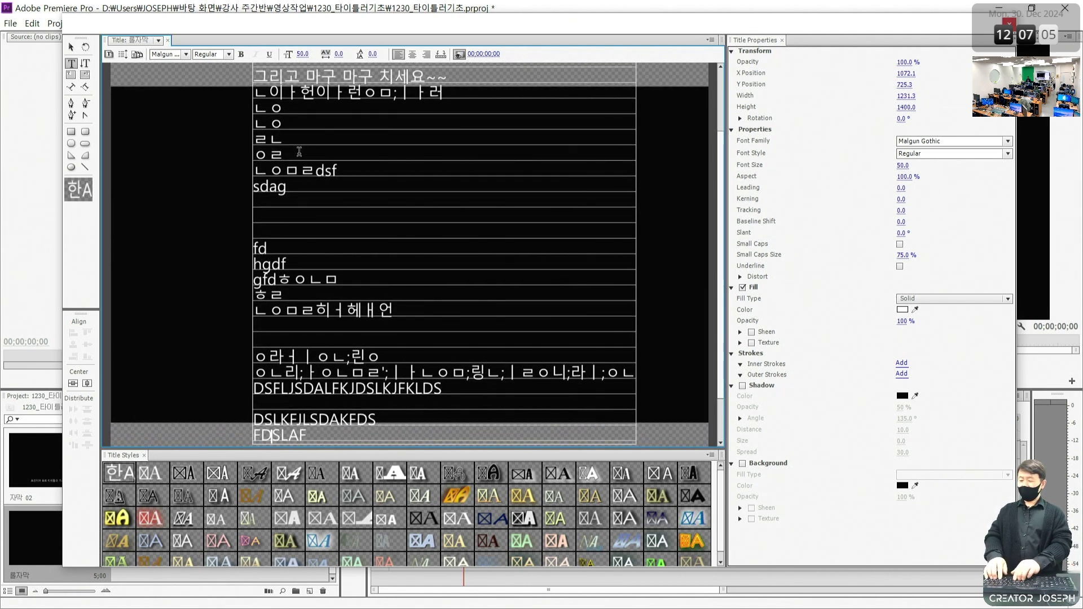
{"action": "type", "text": "KLKLJKL;"}
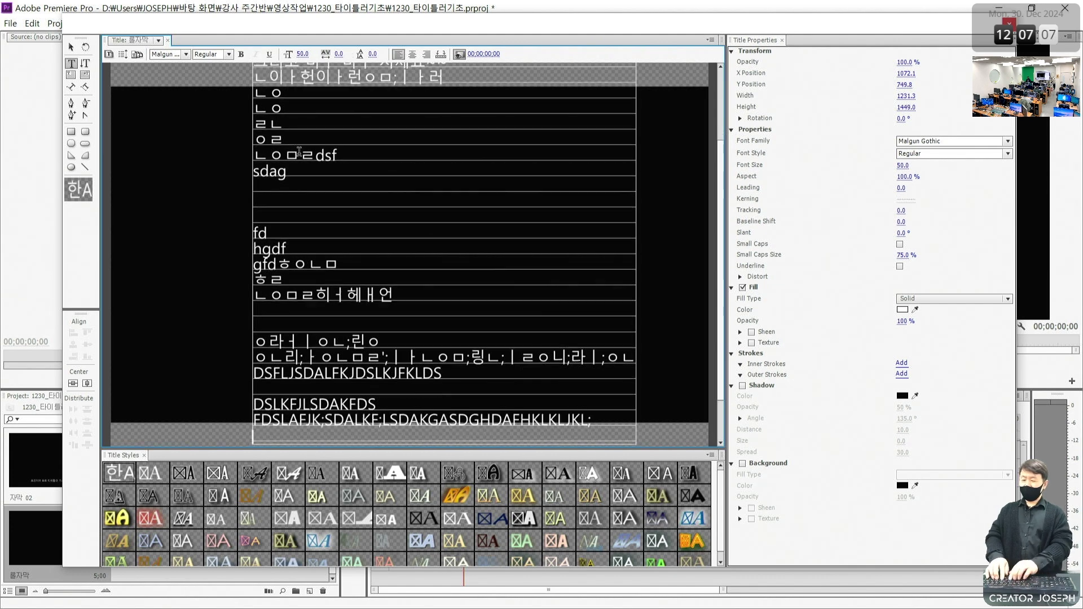
{"action": "type", "text": "LKJG;LKDSJGL;KDAFJG;LKFDGJ;LKDAFJGLK;FDG"}
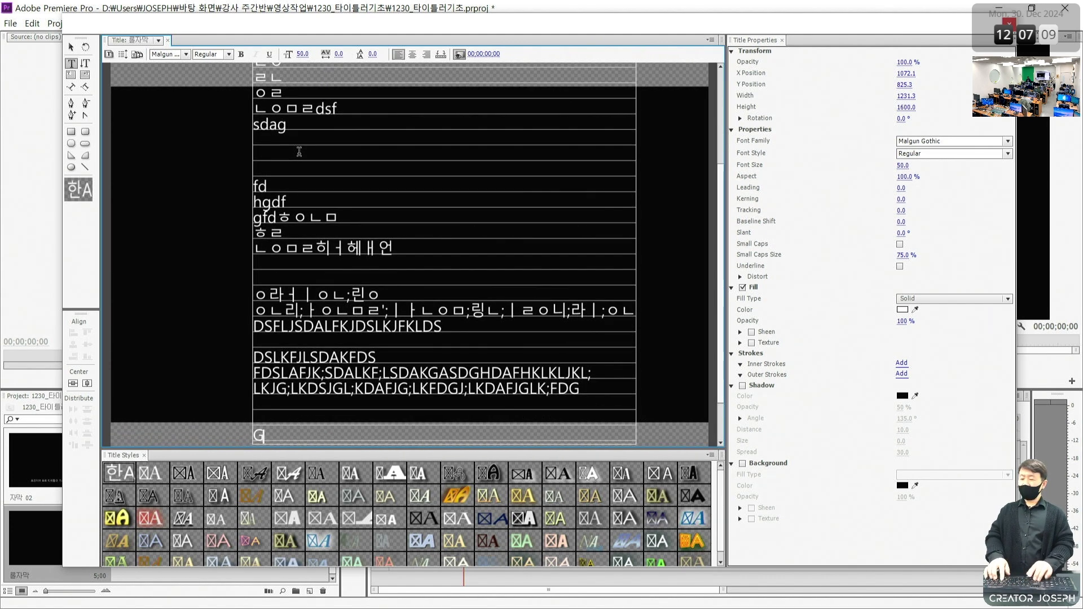
{"action": "type", "text": "   G SDG DSG SDAG DSAIOUE-9TIU-9RU-[RFG DRA 이"}
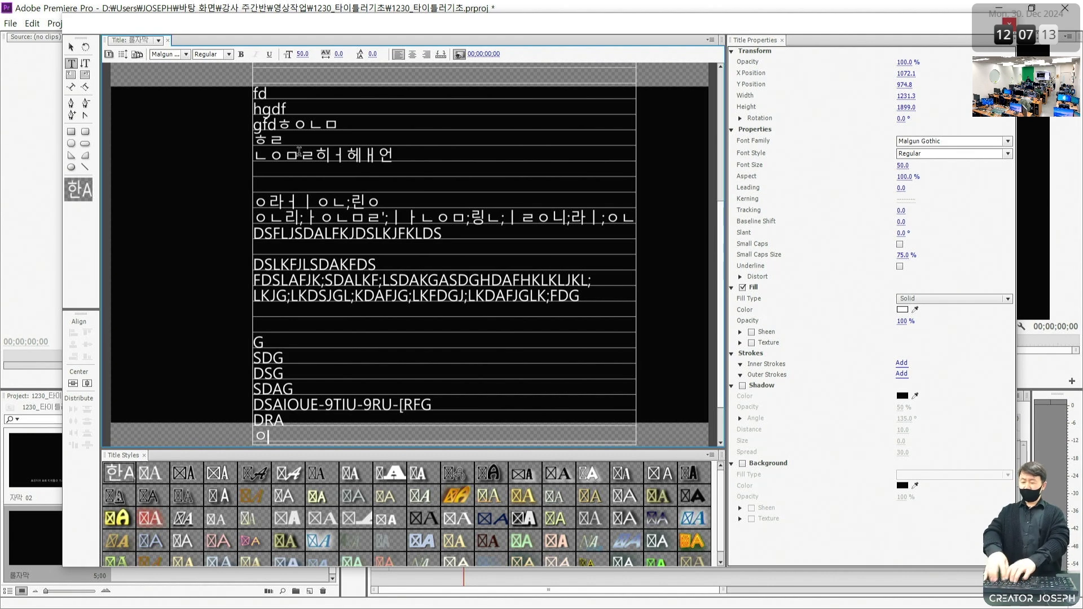
{"action": "type", "text": "니ㅏㅓㅎㅁㄴㅇ;ㅐ헝;ㅣㅏㅎㄴㅁㅇ ㅎㄴㅇㅁ;ㅣ하ㅗㄴ애햐;ㅓㄴㅇ'미허ㅔㅑ9ㅓㄷ4ㅗ;인라ㅜㅗ;ㅑㄷㅂ"}
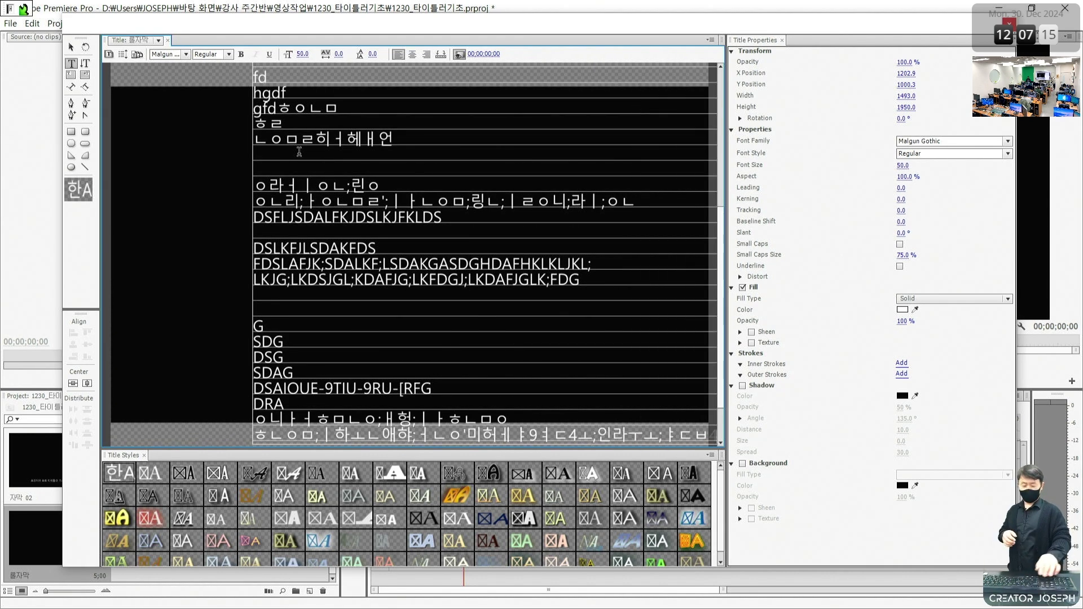
{"action": "key", "text": "Escape"}
{"action": "left_click_drag", "start_coordinate": [720, 313], "coordinate": [725, 79]}
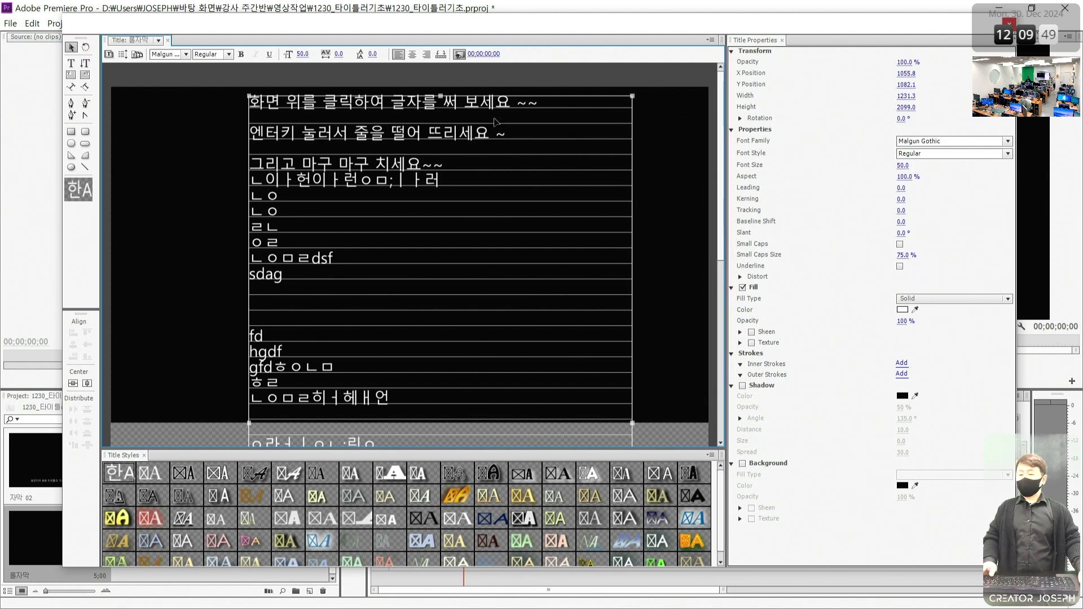
Step: Move the text block slightly closer to the frame's top edge and increase its leading to about 20
{"action": "left_click_drag", "start_coordinate": [464, 112], "coordinate": [474, 113]}
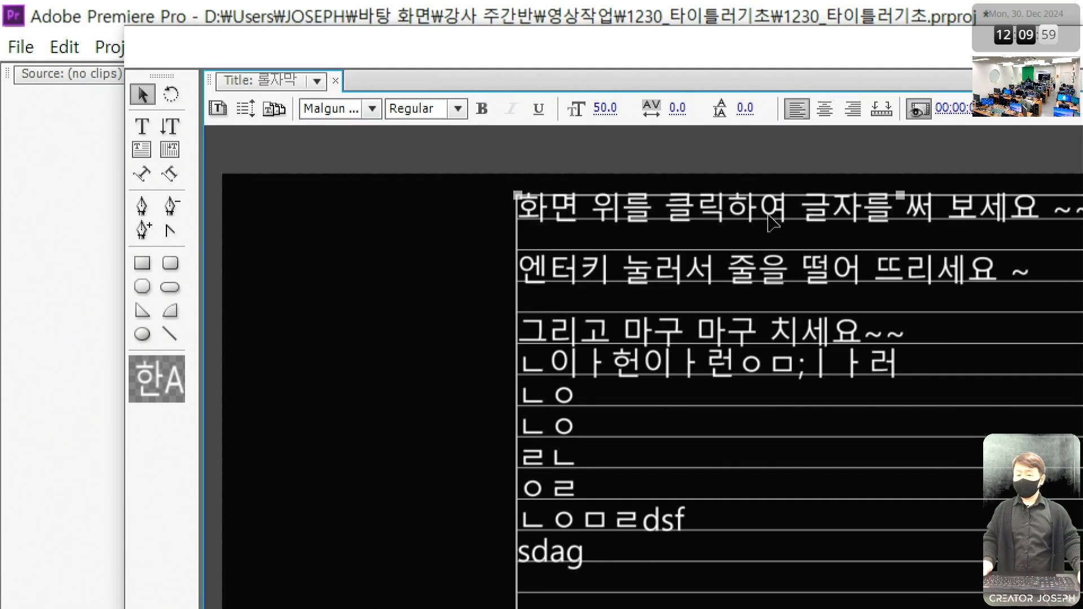
{"action": "left_click_drag", "start_coordinate": [327, 105], "coordinate": [320, 103]}
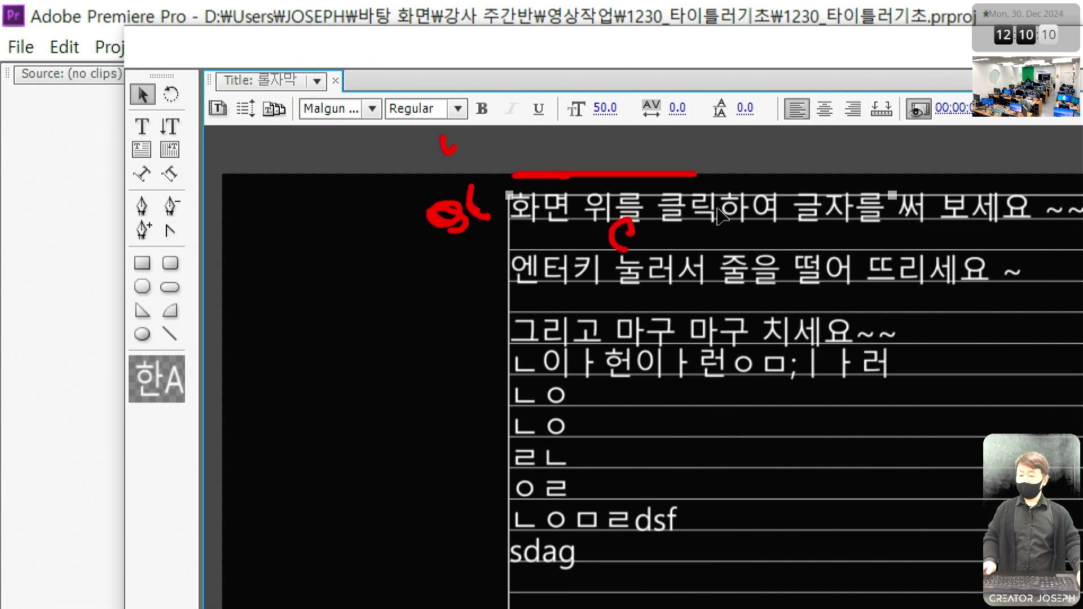
{"action": "left_click_drag", "start_coordinate": [566, 227], "coordinate": [556, 215]}
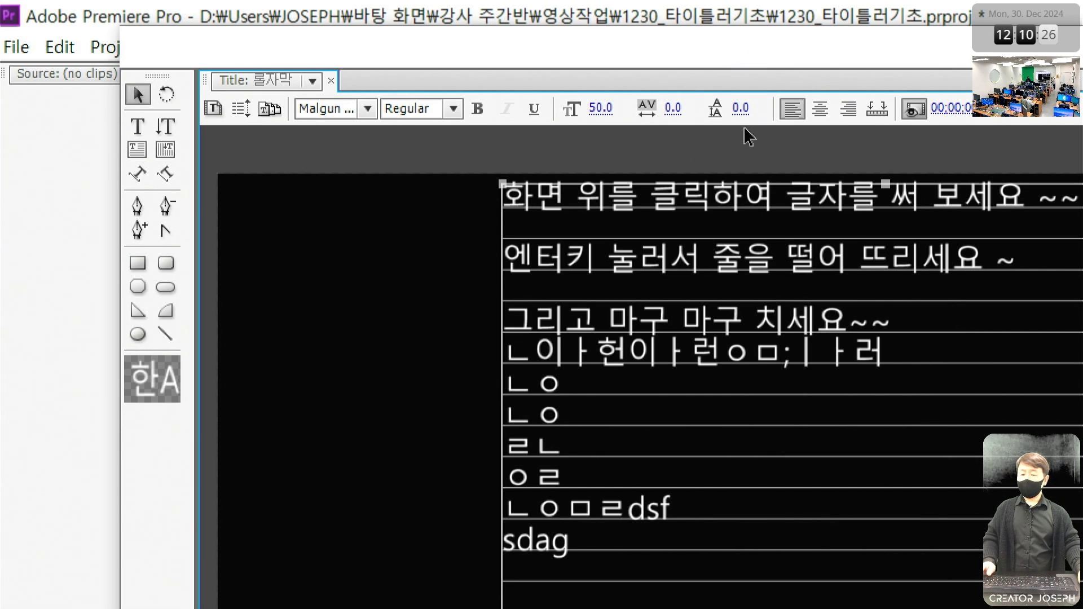
{"action": "left_click_drag", "start_coordinate": [741, 107], "coordinate": [751, 109]}
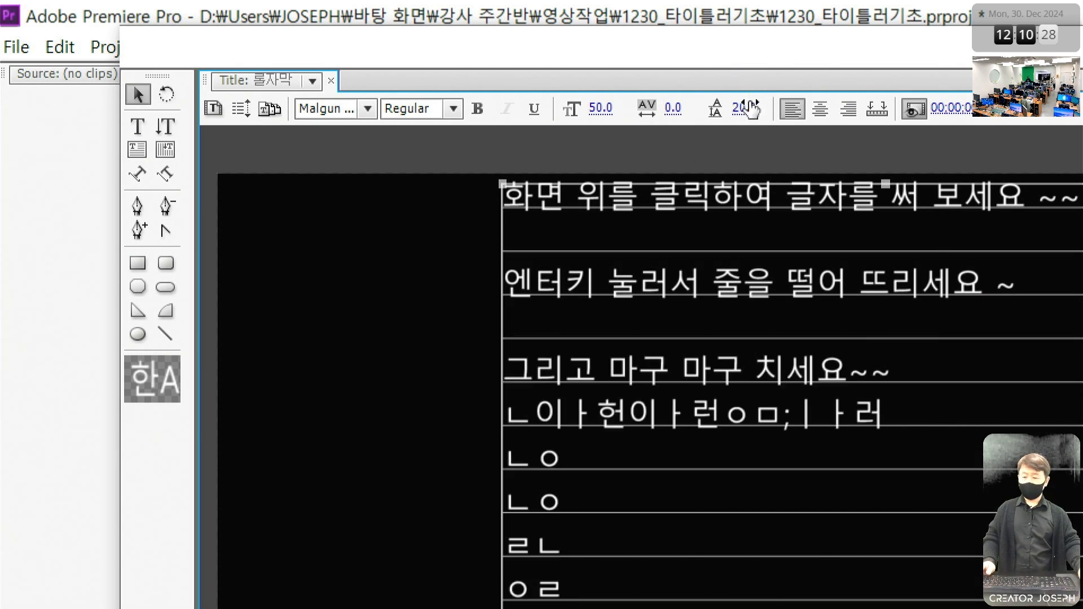
Step: Set the roll text's leading to 40 and close the titler
{"action": "mouse_move", "coordinate": [684, 78]}
{"action": "left_mouse_down"}
{"action": "mouse_move", "coordinate": [711, 106]}
{"action": "mouse_move", "coordinate": [773, 137]}
{"action": "left_mouse_up"}
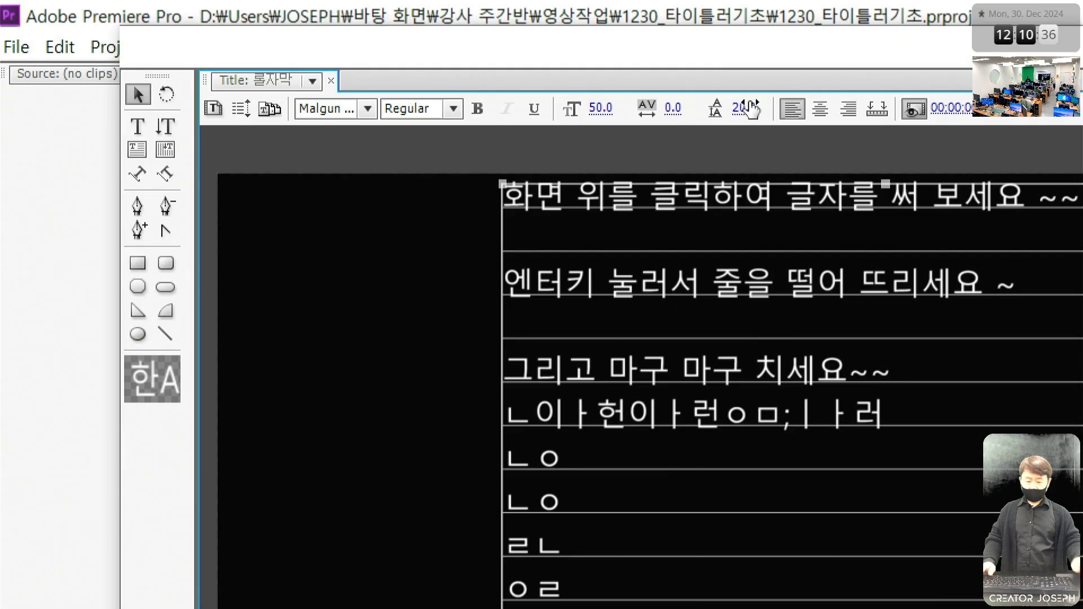
{"action": "left_click", "coordinate": [749, 107]}
{"action": "type", "text": "40"}
{"action": "key", "text": "Return"}
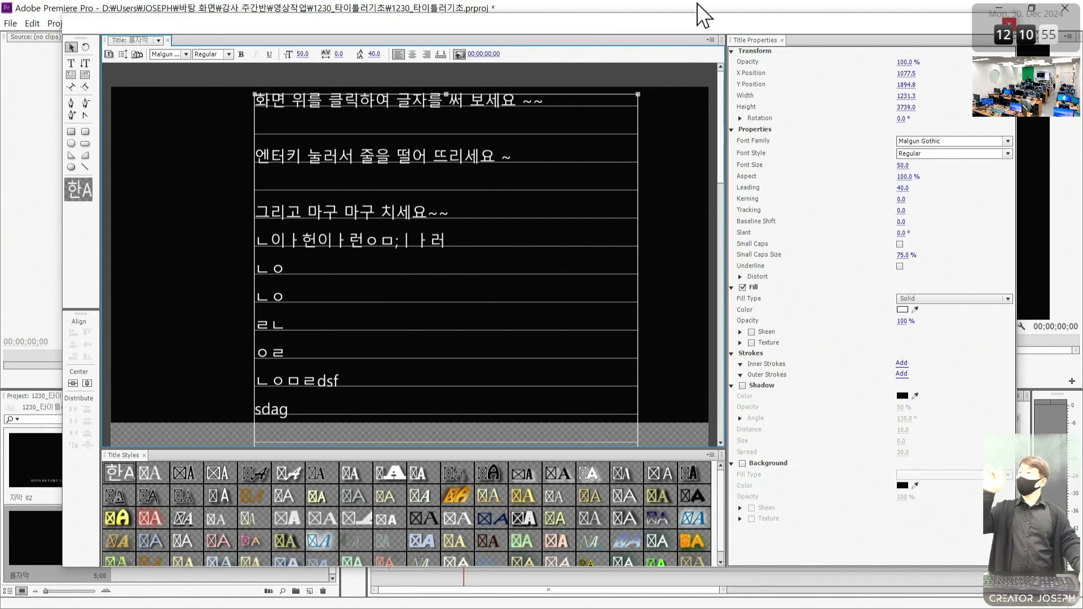
{"action": "left_click", "coordinate": [1065, 8]}
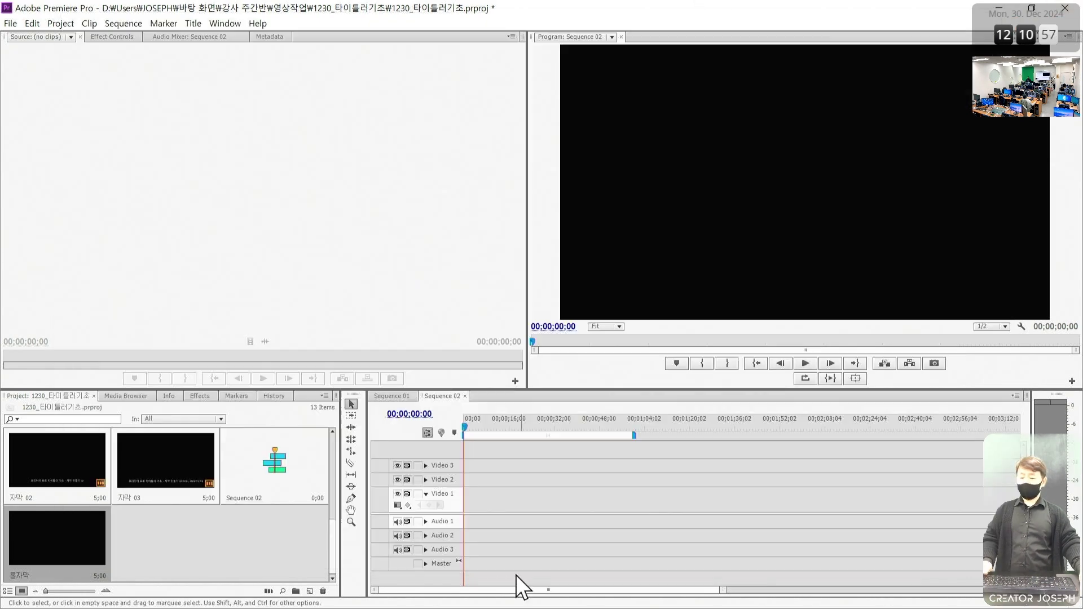
Step: Place the 롤자막 title at the start of Video 1 in Sequence 02 and play it from the beginning
{"action": "mouse_move", "coordinate": [56, 537]}
{"action": "left_mouse_down"}
{"action": "mouse_move", "coordinate": [603, 405]}
{"action": "mouse_move", "coordinate": [489, 483]}
{"action": "mouse_move", "coordinate": [464, 484]}
{"action": "mouse_move", "coordinate": [467, 498]}
{"action": "left_mouse_up"}
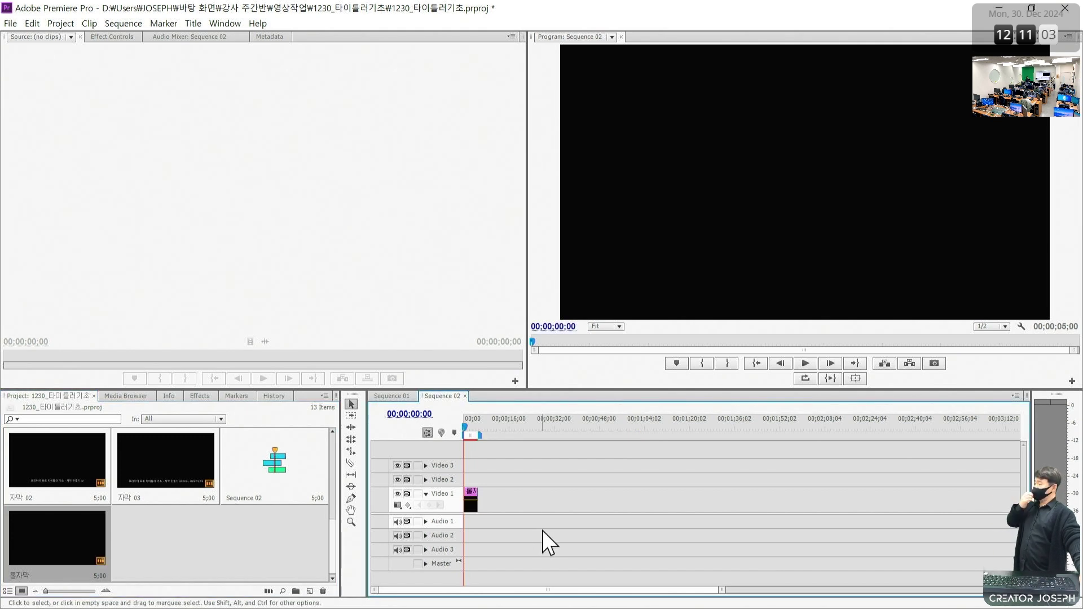
{"action": "left_click_drag", "start_coordinate": [496, 423], "coordinate": [465, 423]}
{"action": "key", "text": "space"}
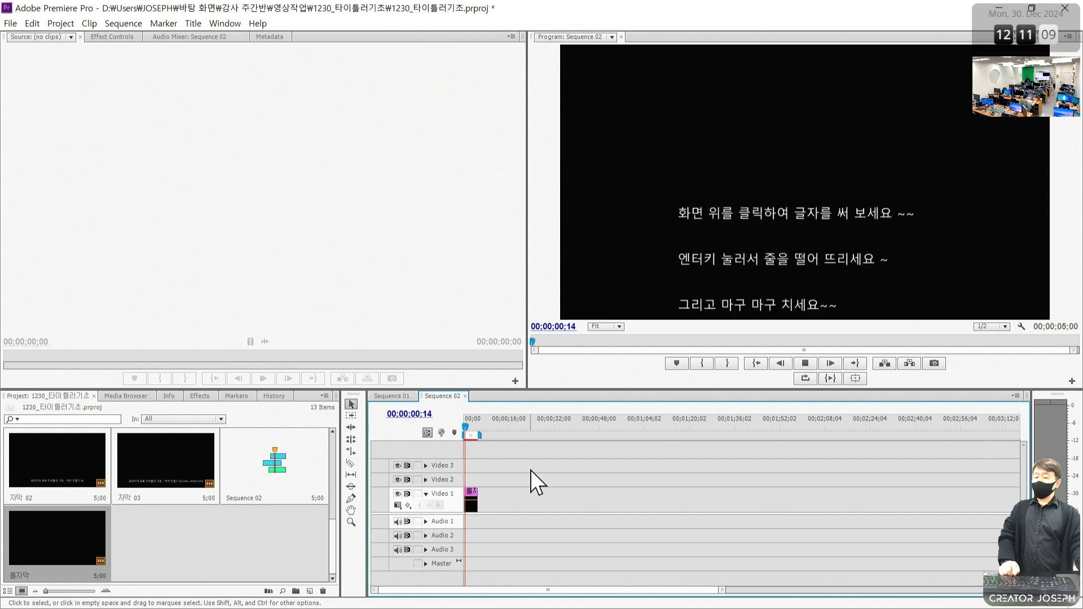
{"action": "key", "text": "space"}
{"action": "left_click", "coordinate": [465, 424]}
{"action": "key", "text": "space"}
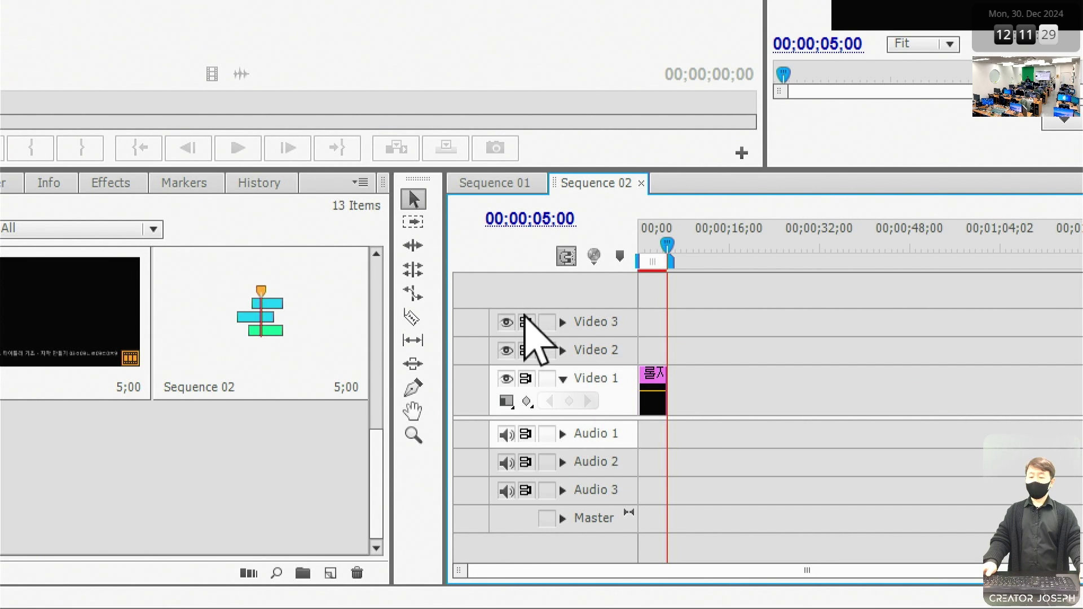
Step: Lengthen the roll title clip to about 52 seconds, preview it, and retrim it to about 46 seconds
{"action": "left_click_drag", "start_coordinate": [671, 381], "coordinate": [943, 380]}
{"action": "key", "text": "space"}
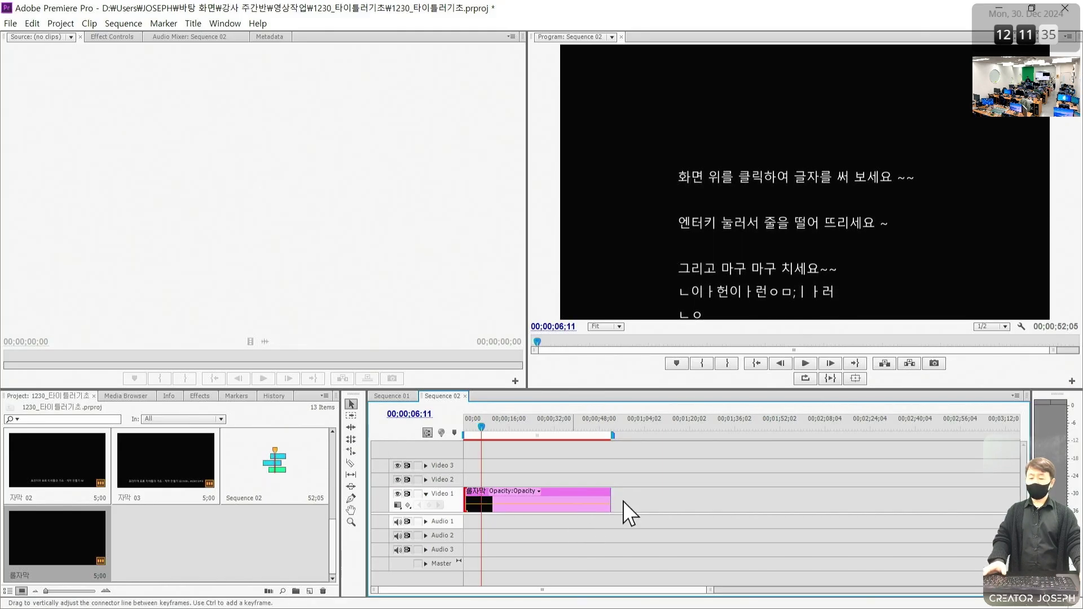
{"action": "left_click_drag", "start_coordinate": [612, 505], "coordinate": [566, 505]}
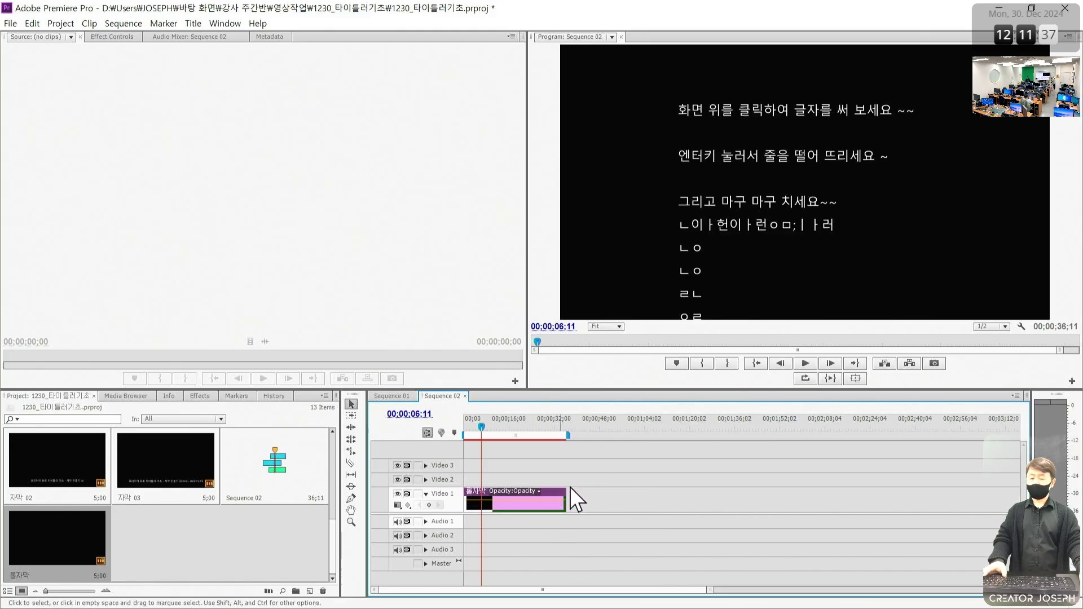
{"action": "left_click_drag", "start_coordinate": [588, 496], "coordinate": [615, 496]}
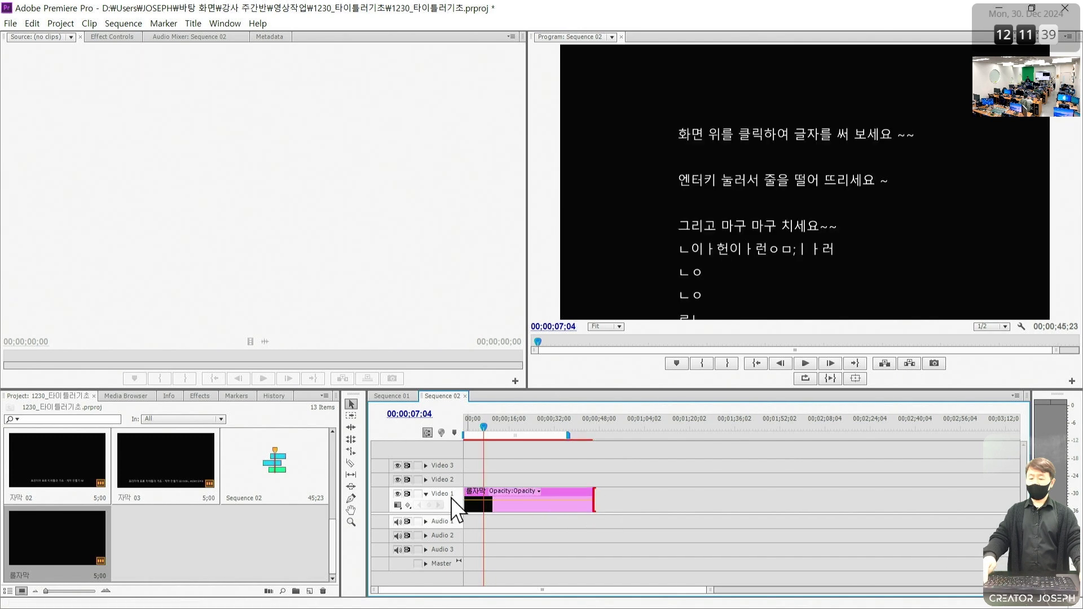
{"action": "mouse_move", "coordinate": [450, 474]}
{"action": "left_mouse_down"}
{"action": "mouse_move", "coordinate": [478, 496]}
{"action": "mouse_move", "coordinate": [640, 536]}
{"action": "left_mouse_up"}
{"action": "type", "text": "t"}
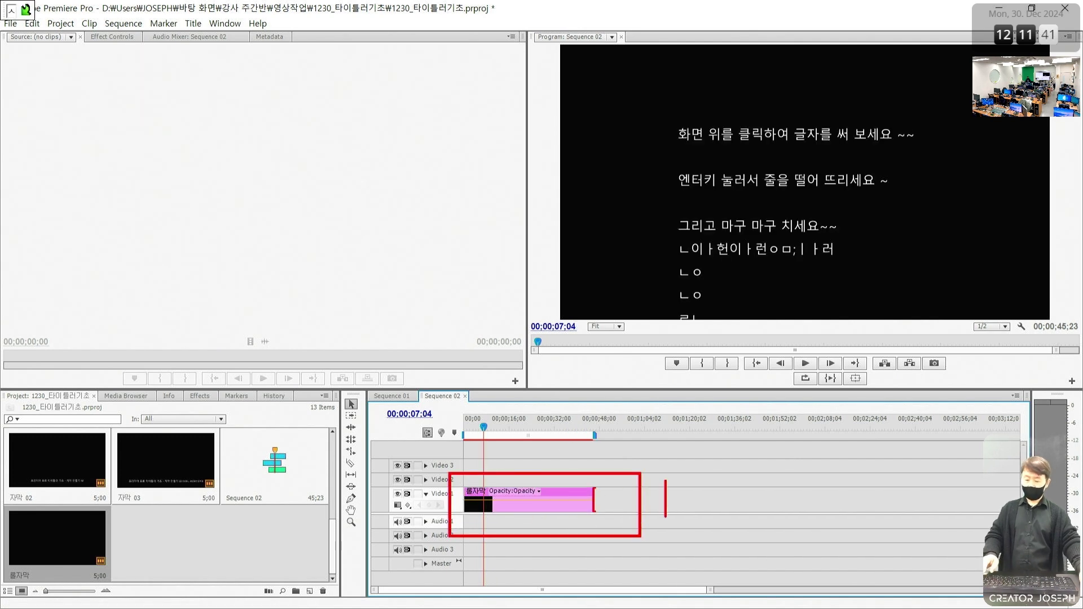
{"action": "type", "text": "ㅅ길"}
{"action": "key", "text": "BackSpace"}
{"action": "key", "text": "BackSpace"}
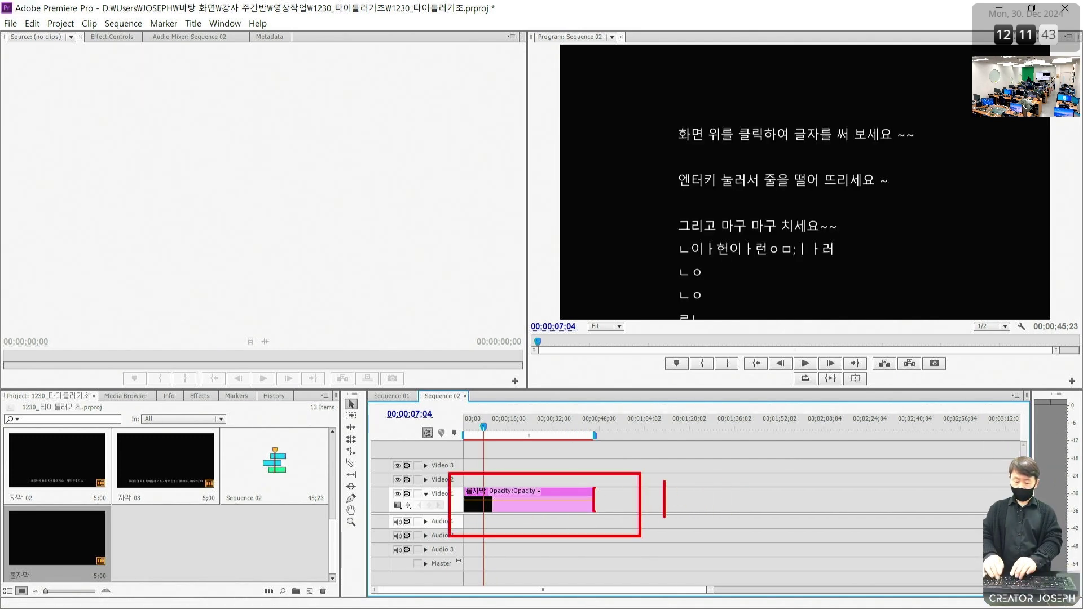
{"action": "type", "text": "길이=속도"}
{"action": "key", "text": "Escape"}
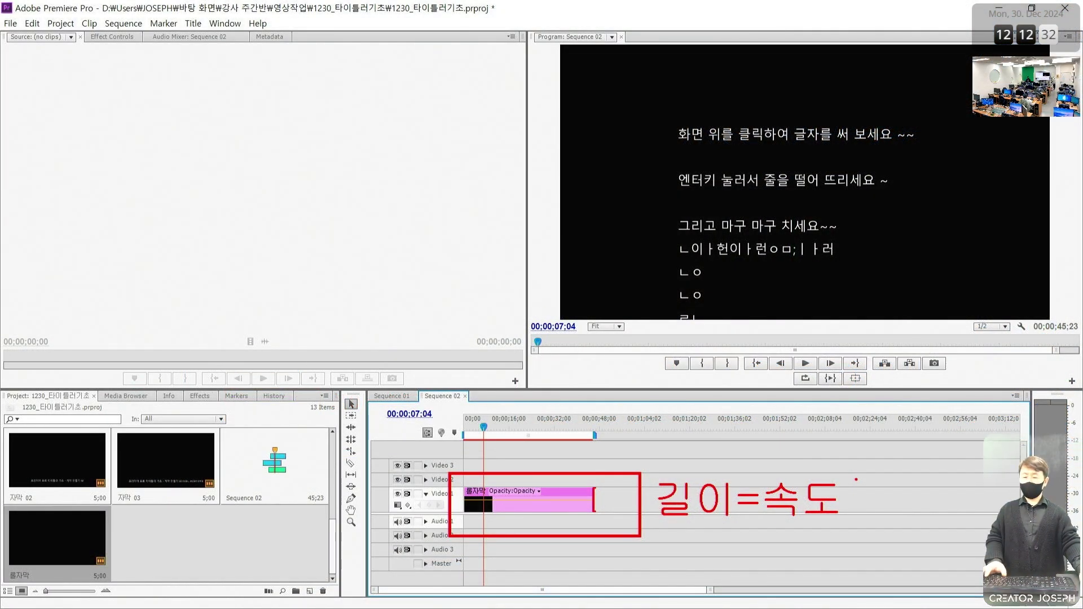
Step: Scrub through the lengthened roll title and delete its clip from Video 1 in Sequence 02
{"action": "left_click", "coordinate": [542, 432]}
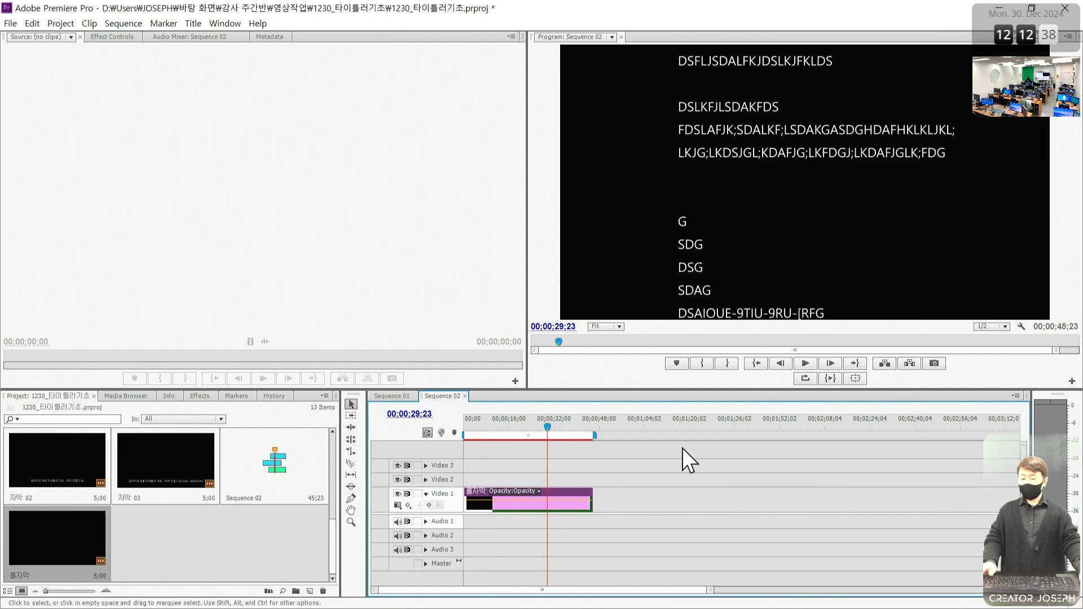
{"action": "left_click_drag", "start_coordinate": [531, 432], "coordinate": [500, 431]}
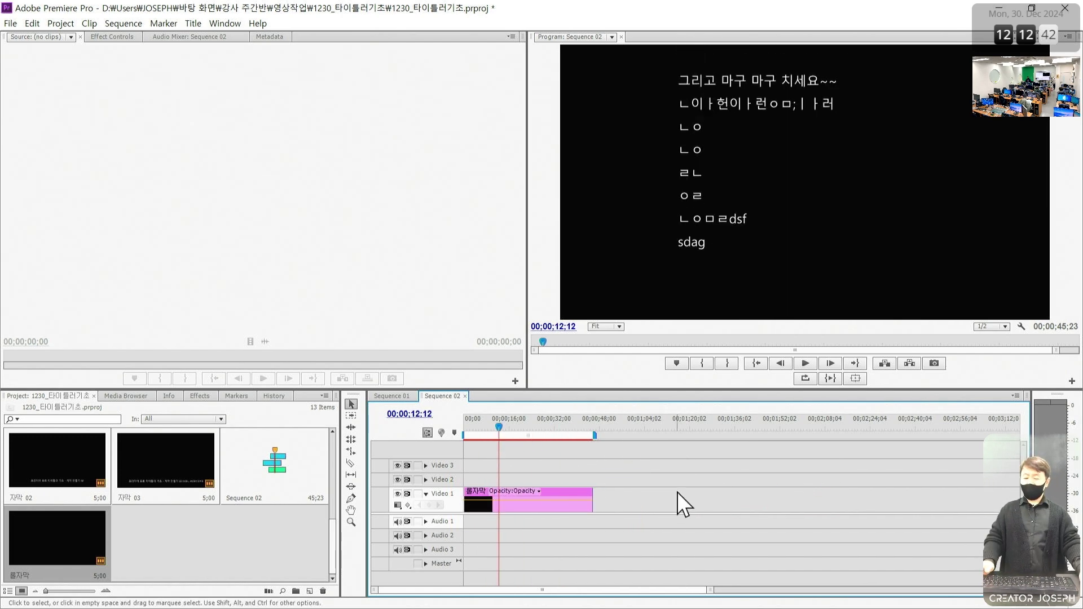
{"action": "left_click", "coordinate": [571, 490]}
{"action": "key", "text": "Delete"}
{"action": "left_click", "coordinate": [233, 548]}
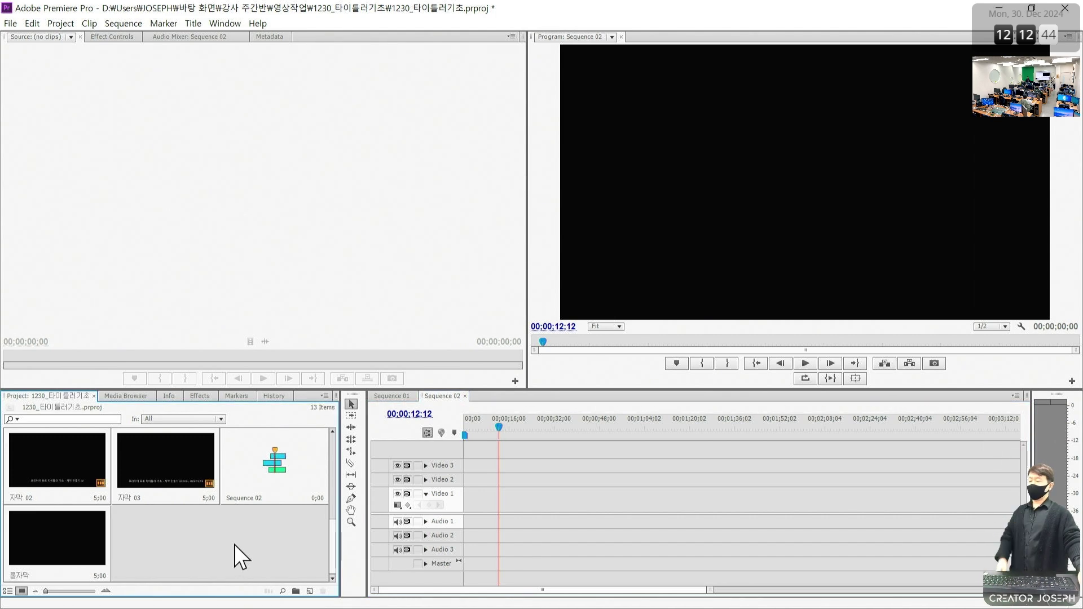
{"action": "key", "text": "alt+w"}
{"action": "key", "text": "Escape"}
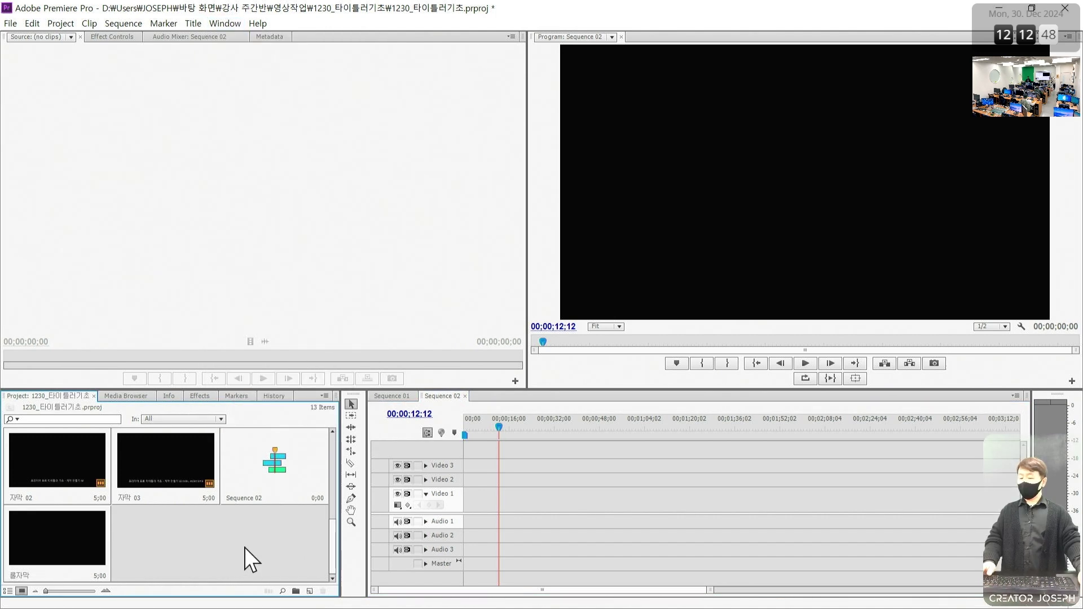
Step: Place 영상02.mp4 at the start of Video 1 in Sequence 02, fit the sequence in the timeline and return the playhead to the start
{"action": "scroll", "coordinate": [245, 547], "scroll_direction": "up", "scroll_amount": 3}
{"action": "left_click_drag", "start_coordinate": [274, 460], "coordinate": [479, 499]}
{"action": "key", "text": "backslash"}
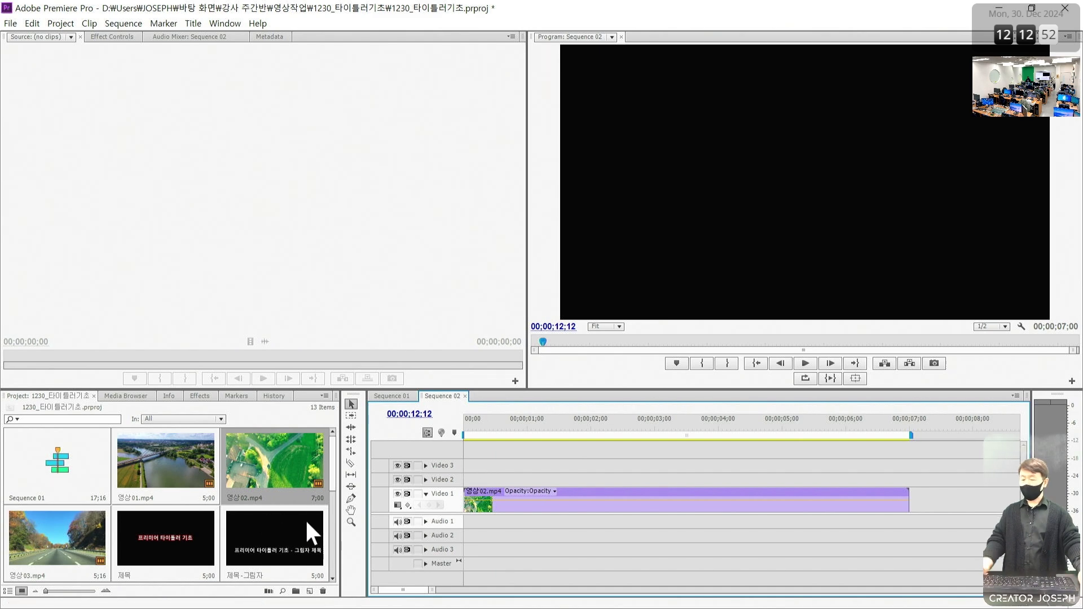
{"action": "left_click_drag", "start_coordinate": [533, 424], "coordinate": [374, 430]}
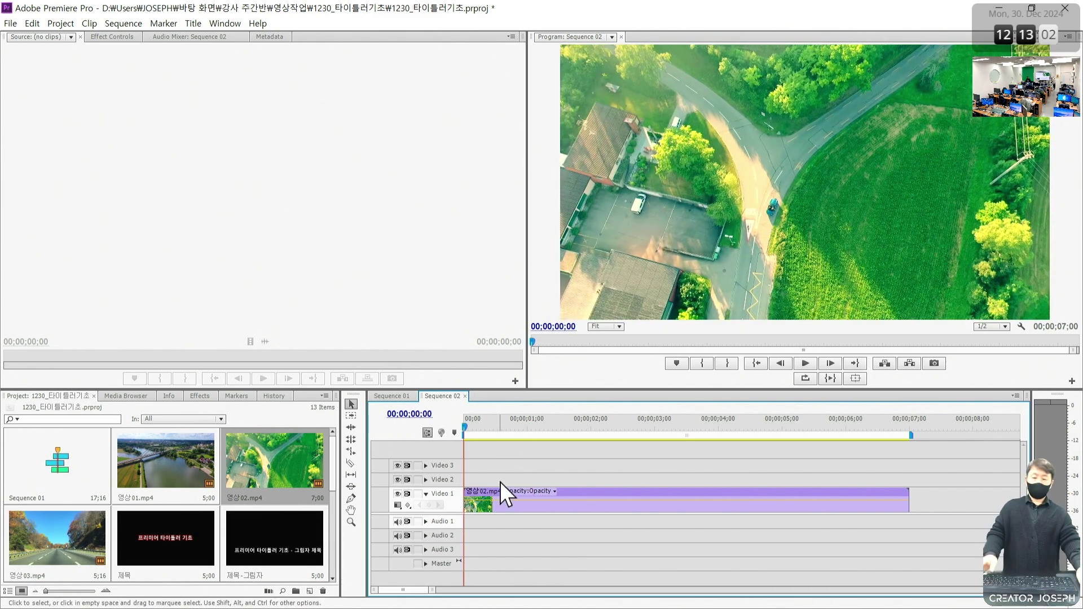
{"action": "mouse_move", "coordinate": [1055, 289]}
{"action": "left_mouse_down"}
{"action": "mouse_move", "coordinate": [1051, 313]}
{"action": "mouse_move", "coordinate": [1056, 304]}
{"action": "mouse_move", "coordinate": [915, 322]}
{"action": "mouse_move", "coordinate": [612, 306]}
{"action": "left_mouse_up"}
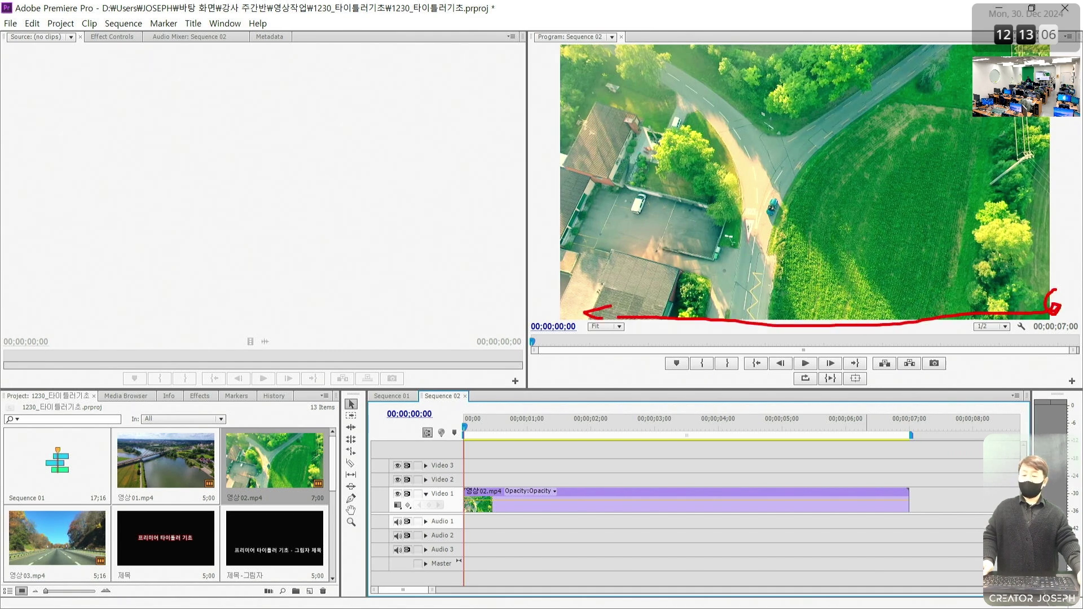
{"action": "key", "text": "Escape"}
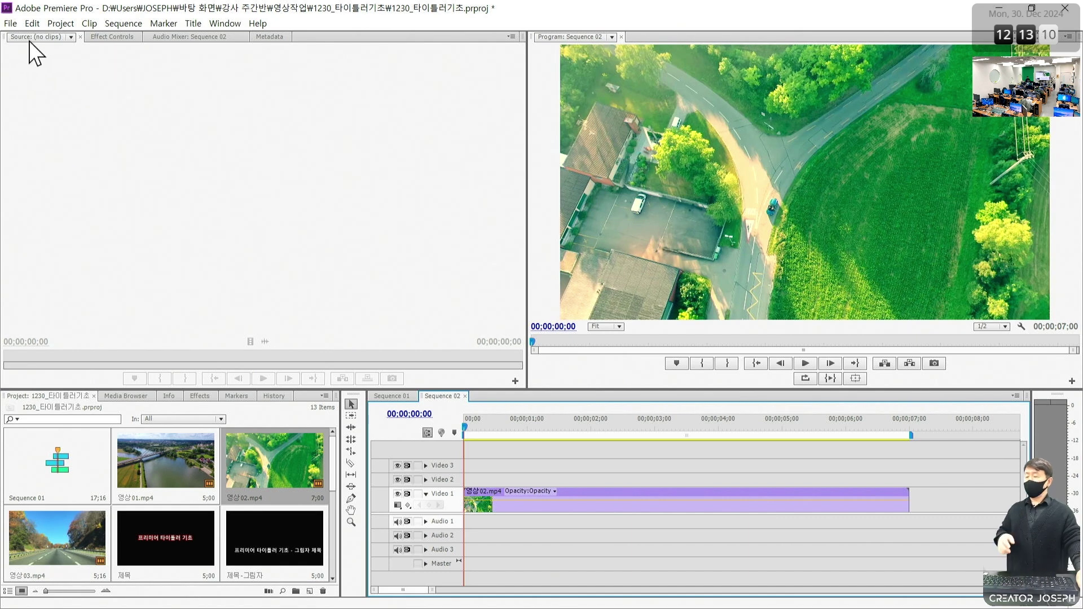
Step: Create a new 1920 × 1080 title named 횡스크롤자막
{"action": "left_click", "coordinate": [18, 24]}
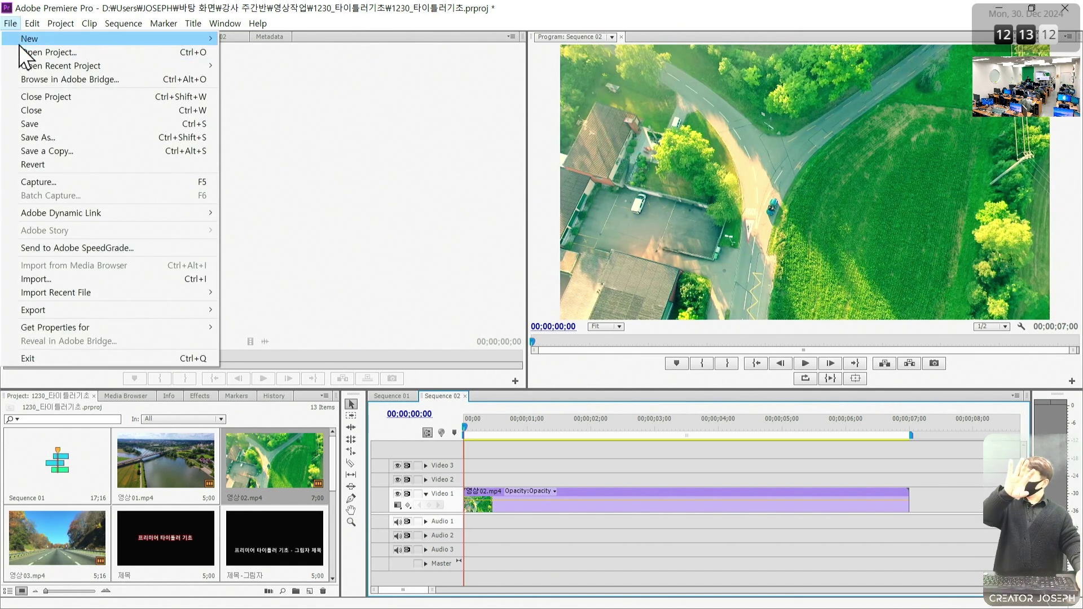
{"action": "mouse_move", "coordinate": [19, 45]}
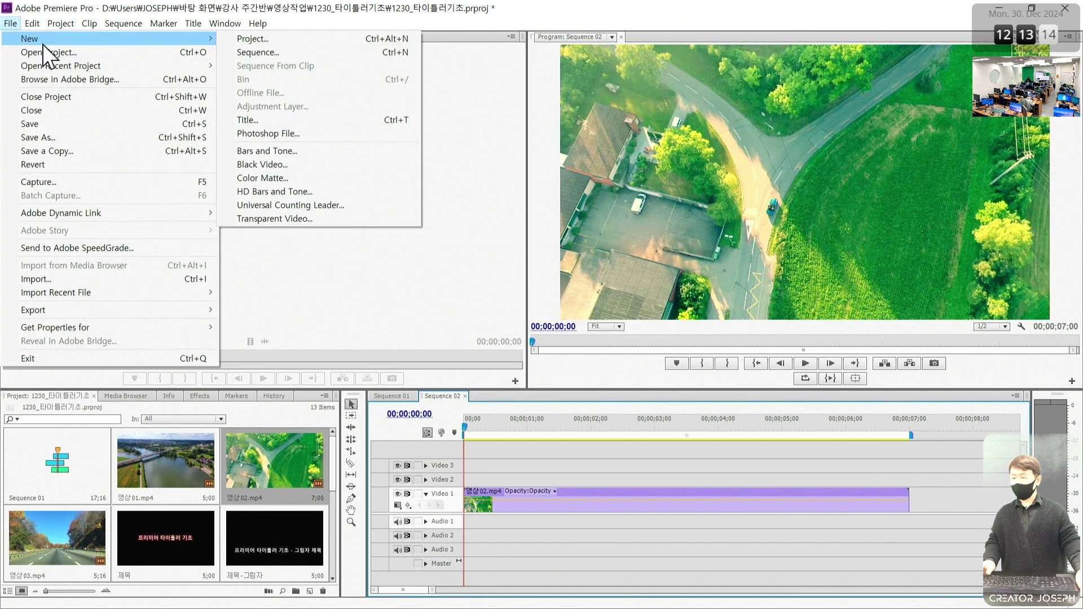
{"action": "left_click", "coordinate": [259, 118]}
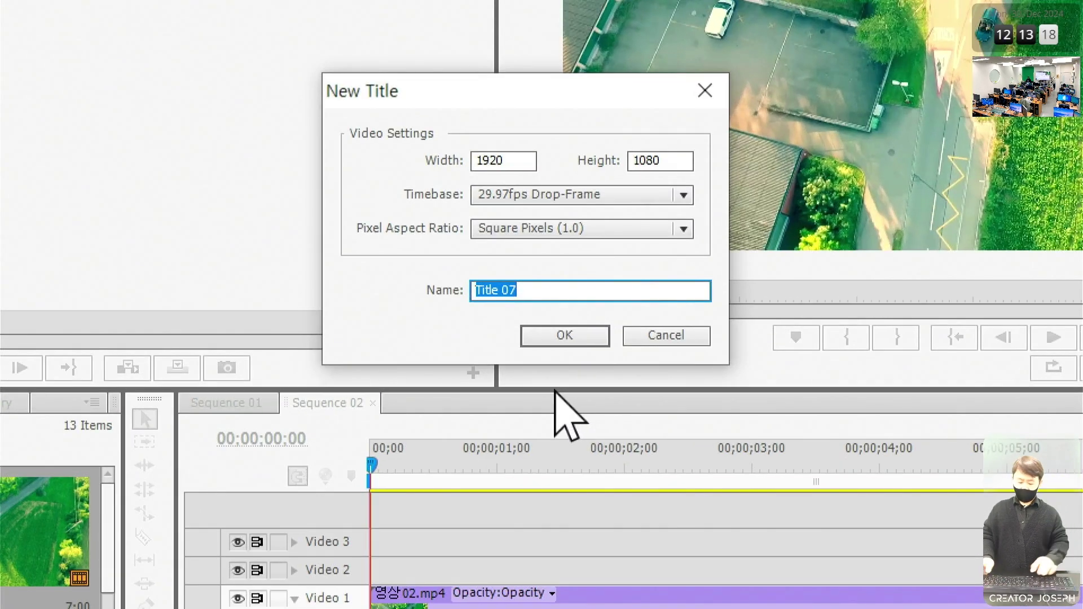
{"action": "type", "text": "ㅇ"}
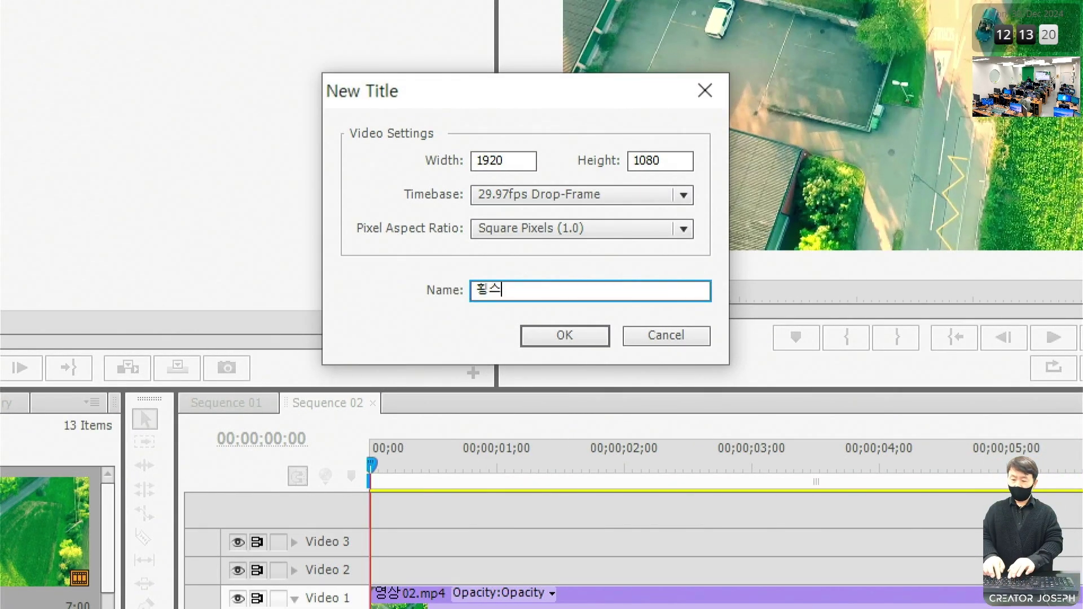
{"action": "key", "text": "Right"}
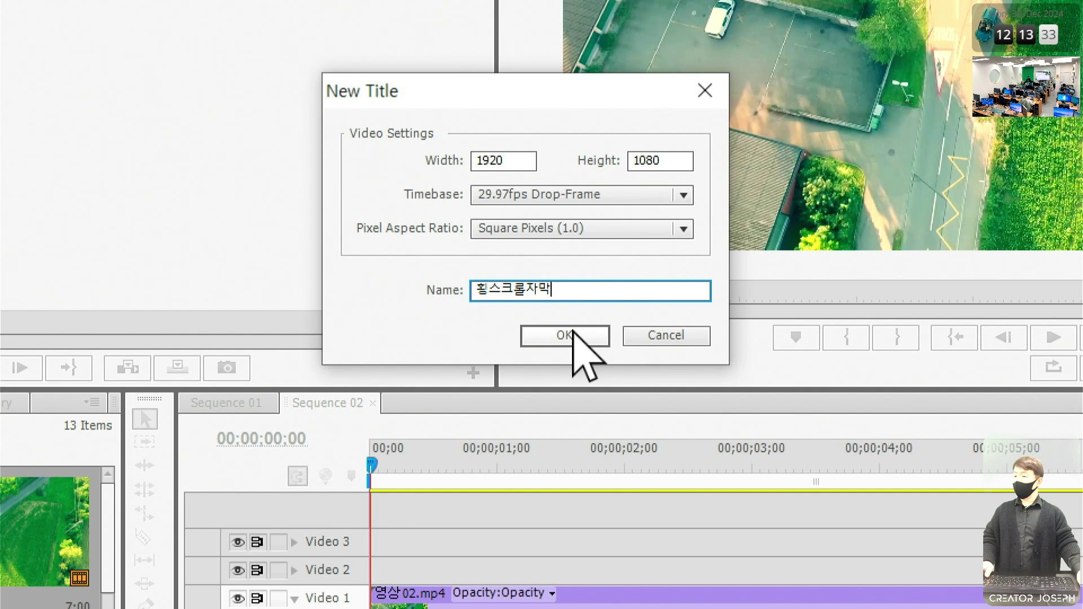
{"action": "left_click", "coordinate": [573, 334]}
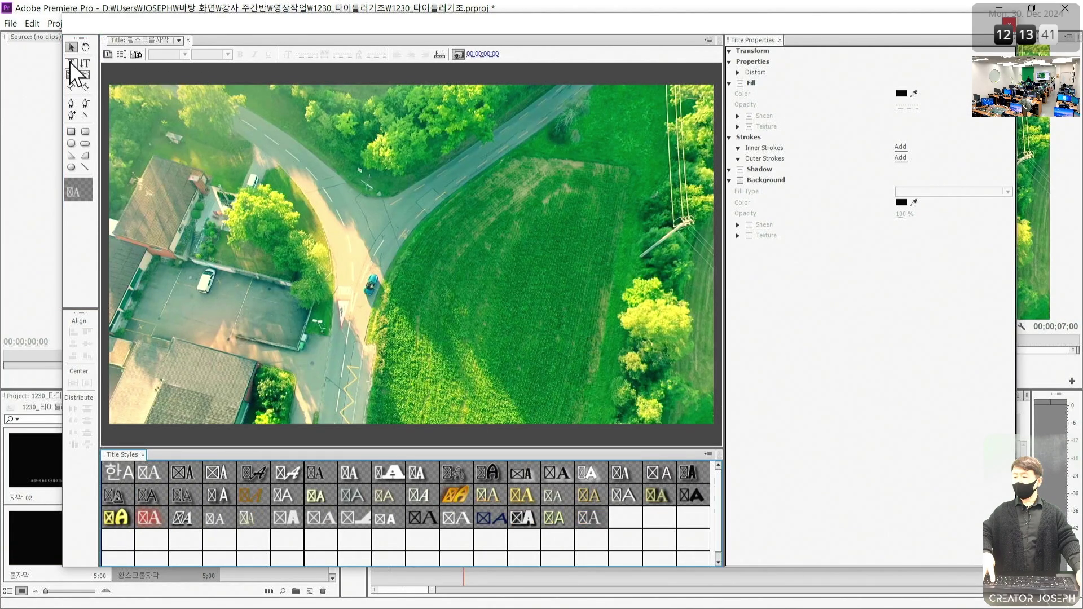
Step: Write the 한A-style line "횡 스크롤 자막은 화면 아래 오른쪽에서 왼쪽으로 흘러가는 스크롤 자막 입니ㅏㄷ." plus random filler along the frame's lower edge, running past its right side
{"action": "left_click", "coordinate": [70, 62]}
{"action": "left_click", "coordinate": [123, 469]}
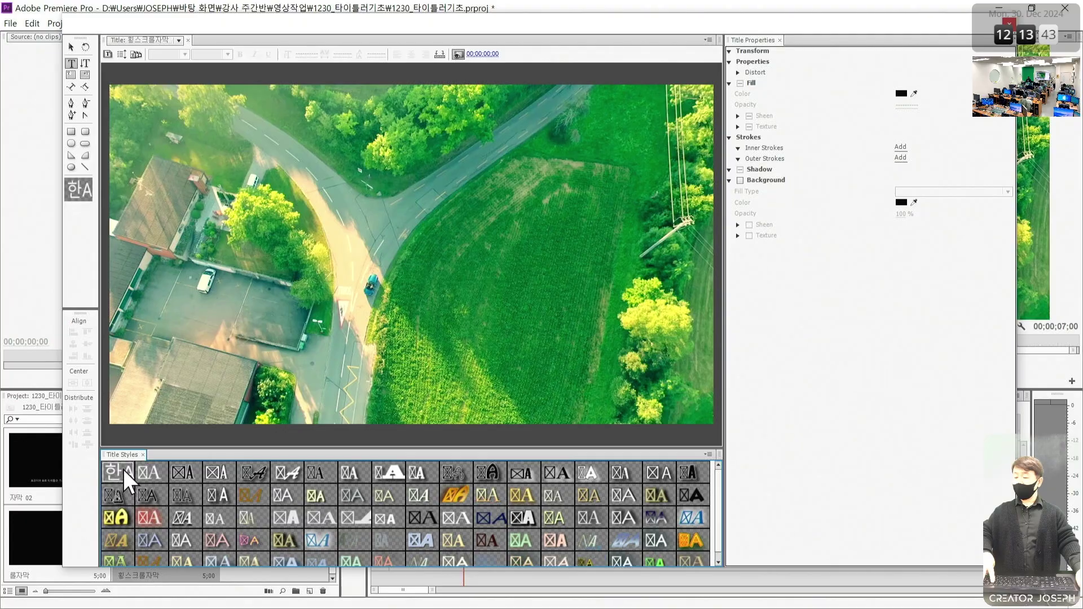
{"action": "key", "text": "ctrl+2"}
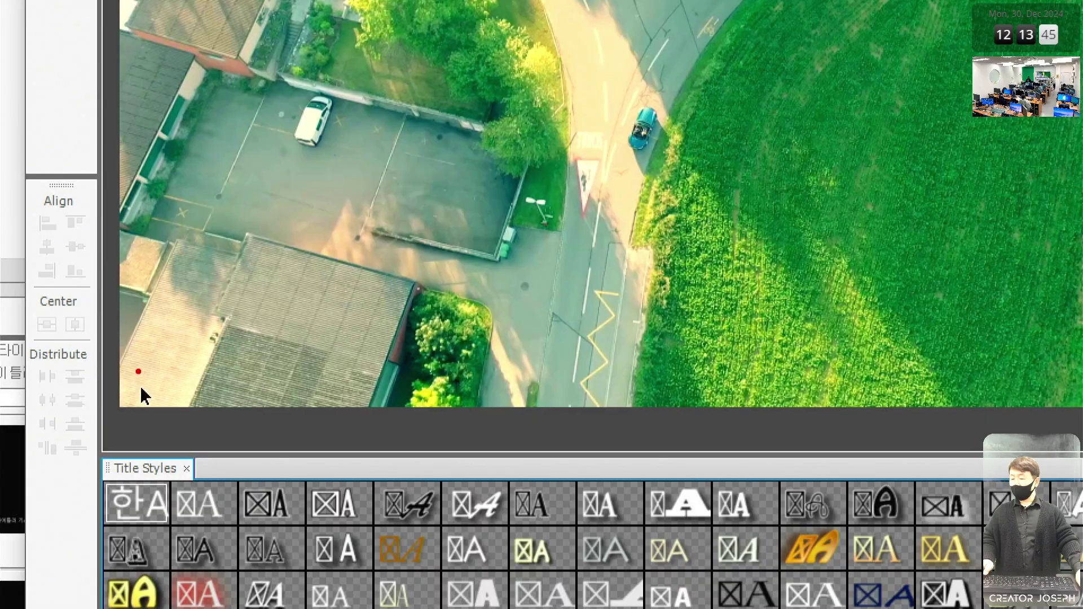
{"action": "left_click_drag", "start_coordinate": [138, 370], "coordinate": [151, 364]}
{"action": "mouse_move", "coordinate": [155, 379]}
{"action": "left_mouse_down"}
{"action": "mouse_move", "coordinate": [344, 380]}
{"action": "mouse_move", "coordinate": [794, 369]}
{"action": "left_mouse_up"}
{"action": "key", "text": "Escape"}
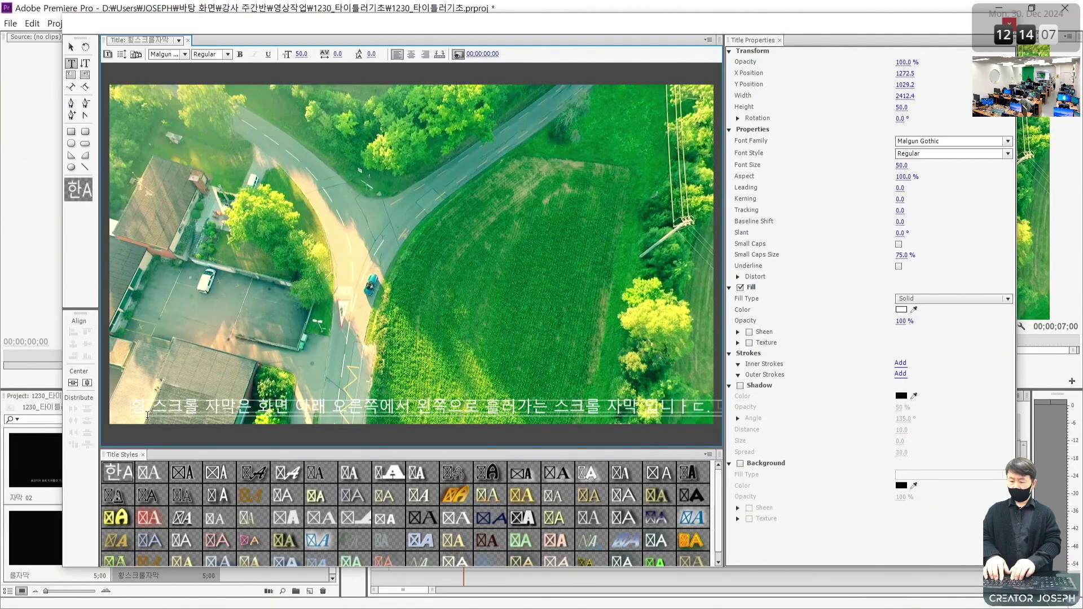
{"action": "left_click", "coordinate": [70, 46]}
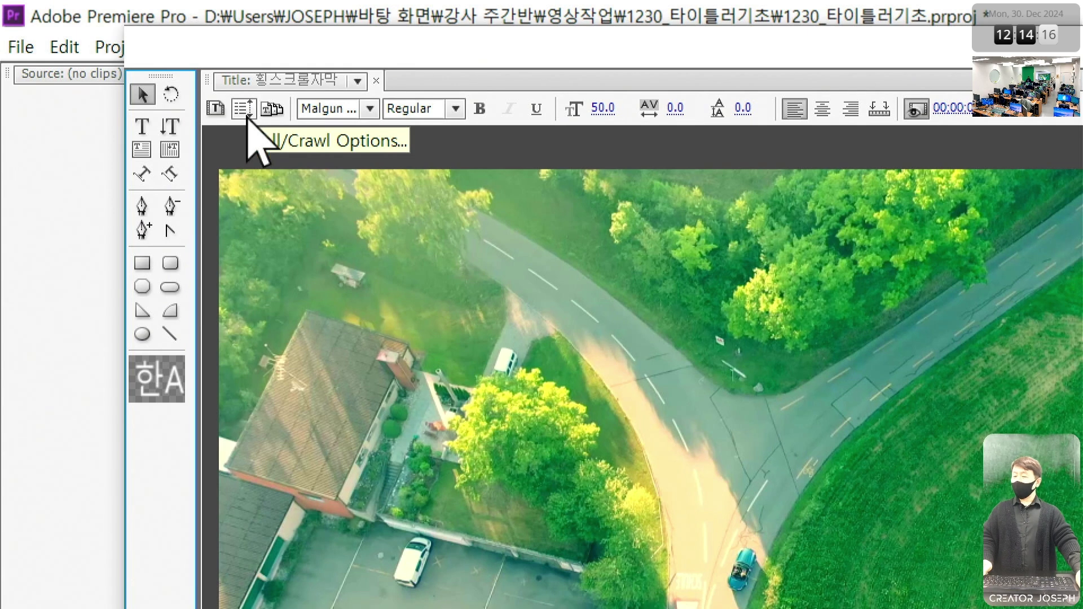
Step: Set the title type to Crawl Left with Start Off Screen and End Off Screen enabled
{"action": "left_click", "coordinate": [244, 108]}
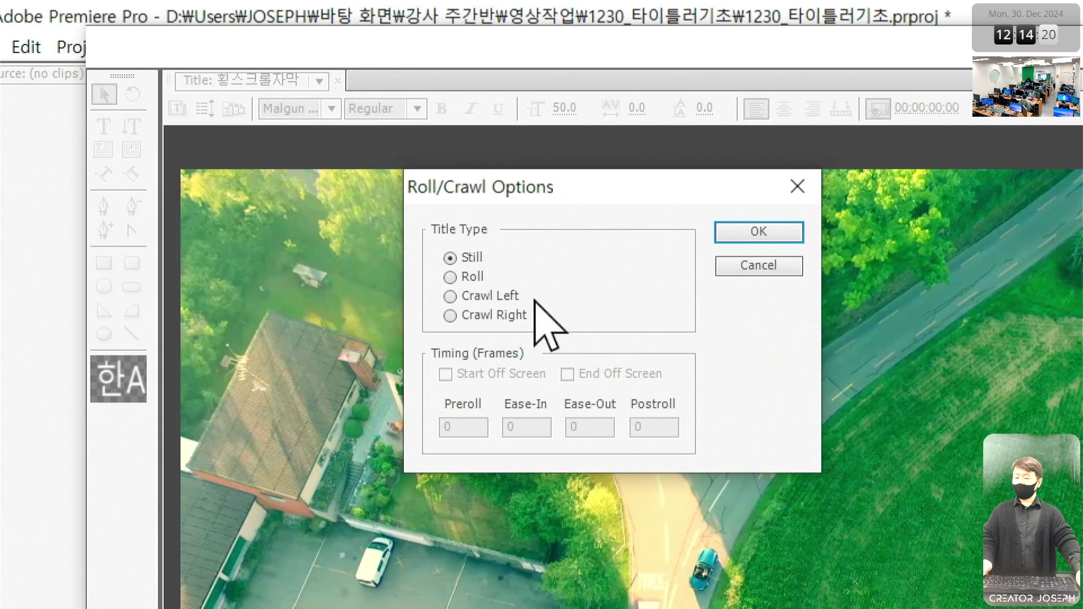
{"action": "left_click", "coordinate": [513, 297]}
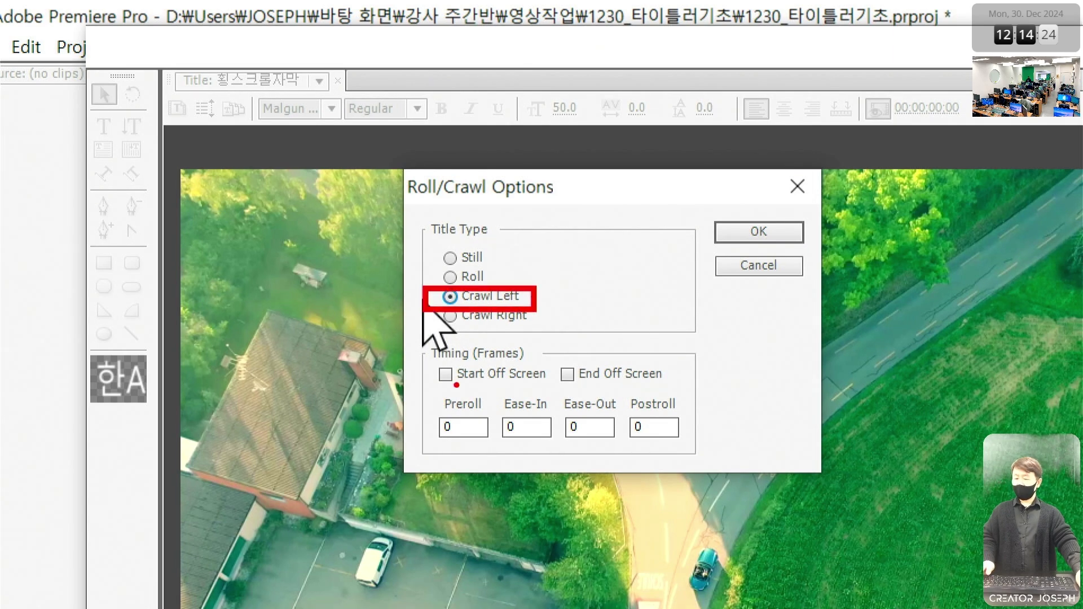
{"action": "left_click", "coordinate": [446, 374]}
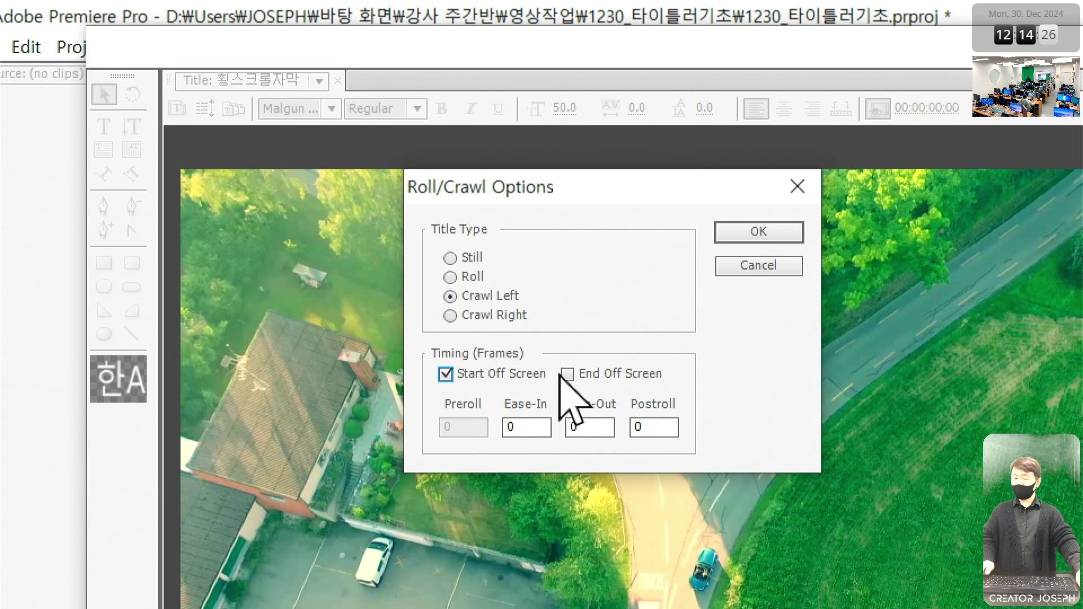
{"action": "left_click", "coordinate": [565, 374]}
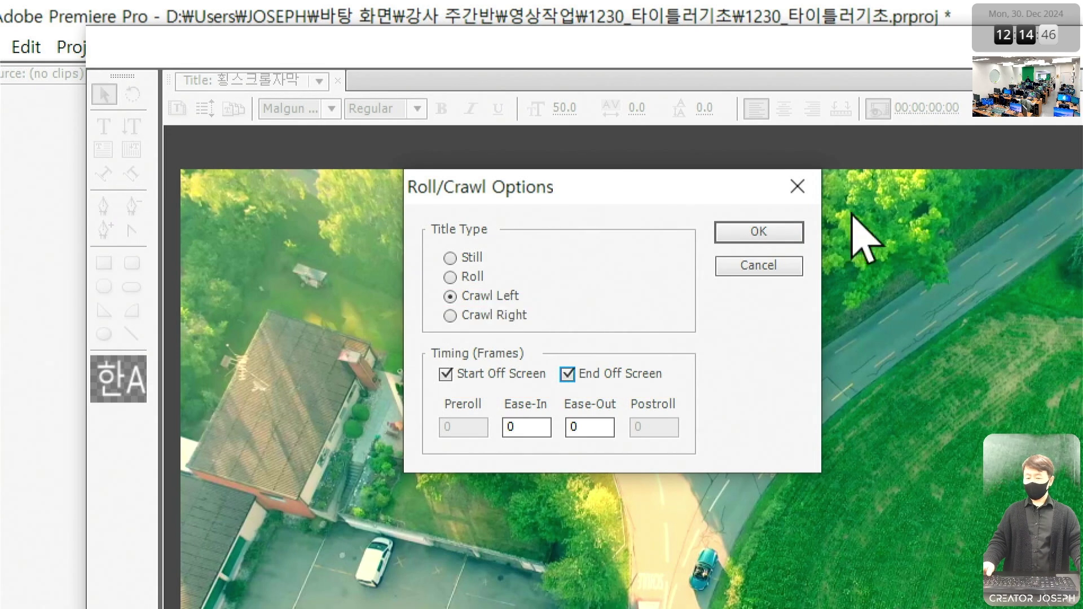
{"action": "left_click", "coordinate": [758, 232]}
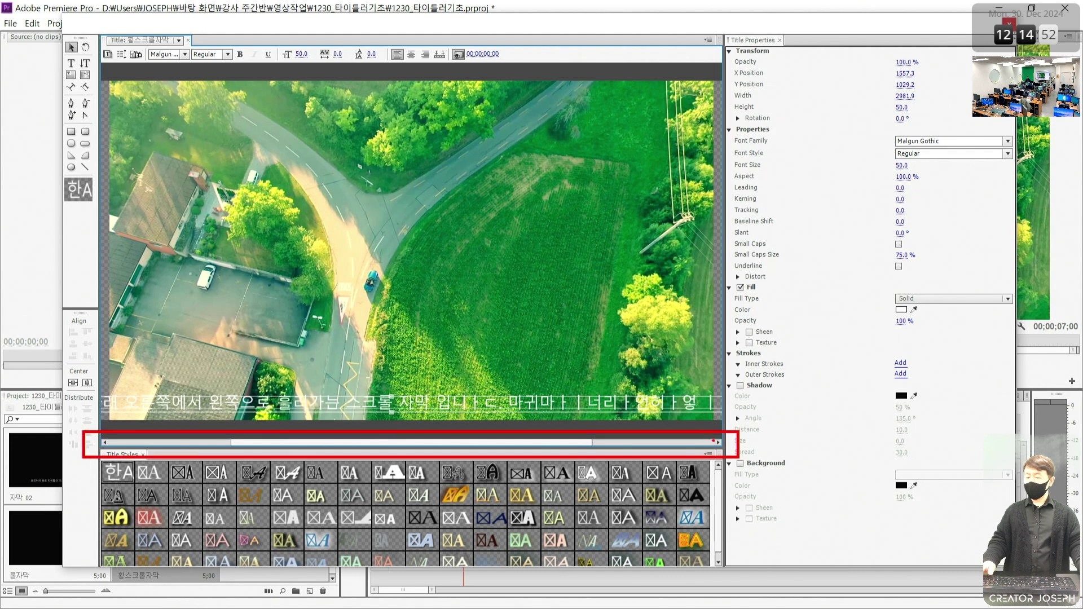
Step: Move the crawl text to about X 1514, Y 1031 so it starts at the frame's left edge, and finish editing the title
{"action": "mouse_move", "coordinate": [454, 442]}
{"action": "left_mouse_down"}
{"action": "mouse_move", "coordinate": [528, 443]}
{"action": "mouse_move", "coordinate": [301, 437]}
{"action": "left_mouse_up"}
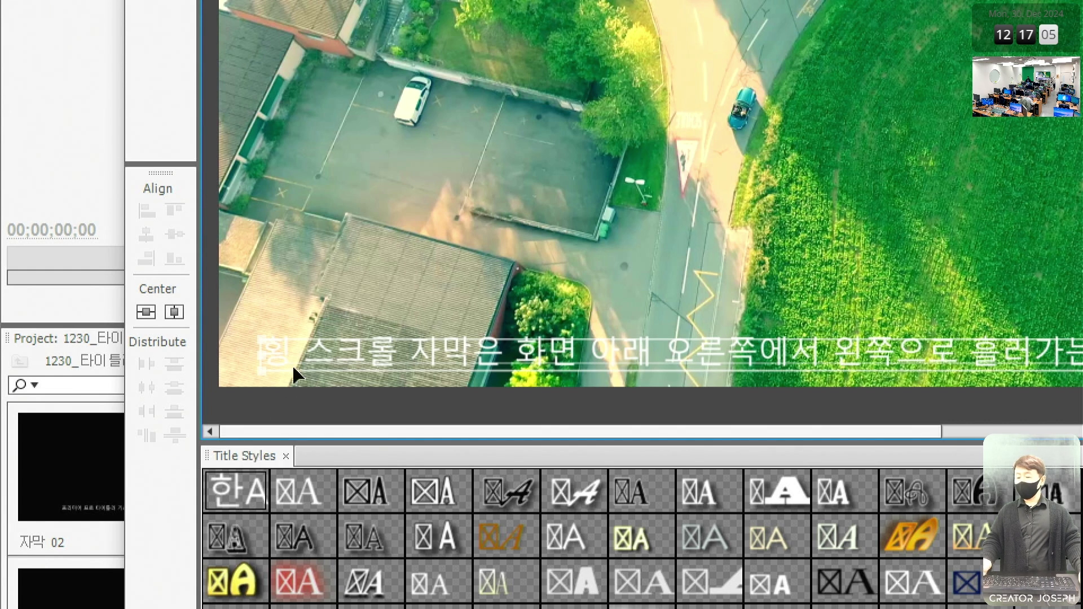
{"action": "left_click_drag", "start_coordinate": [293, 367], "coordinate": [266, 369]}
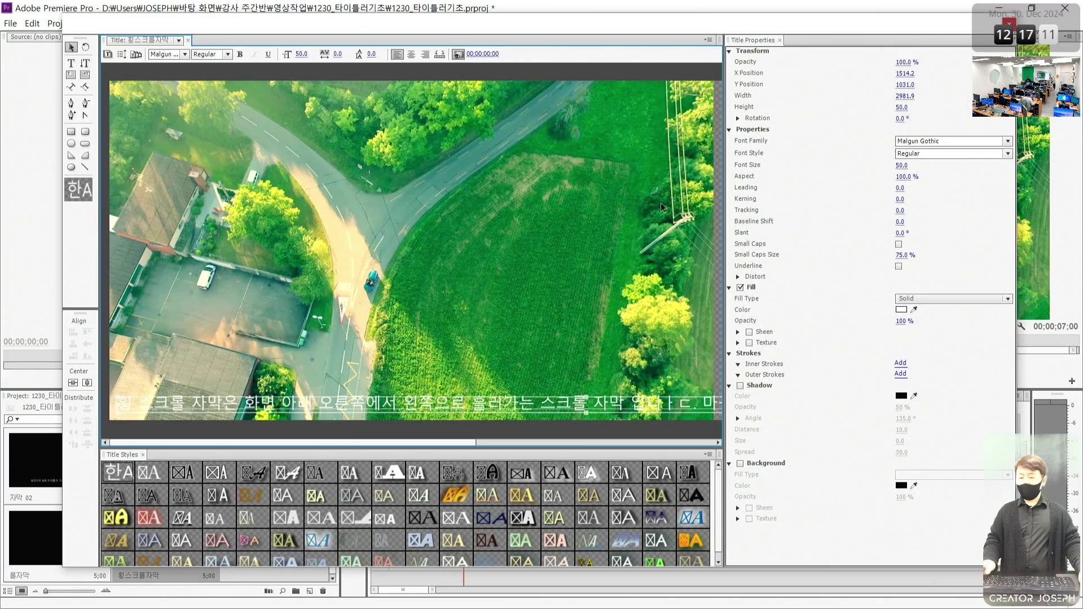
{"action": "left_click", "coordinate": [1008, 24]}
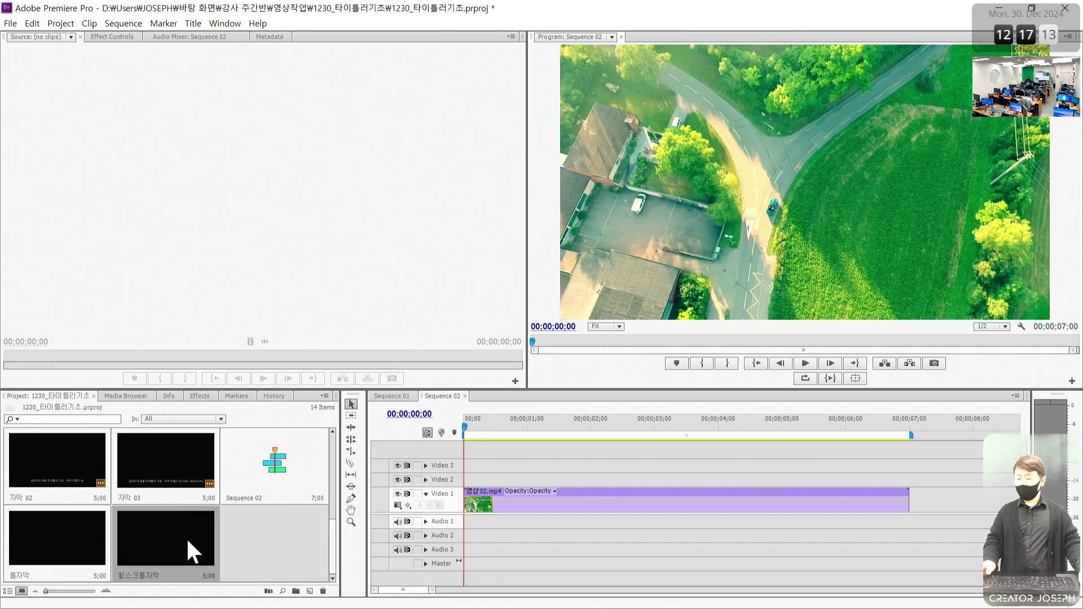
Step: Place the 횡스크롤자막 title at the start of Video 3 and extend it to the end of 영상02.mp4
{"action": "left_click_drag", "start_coordinate": [177, 537], "coordinate": [454, 467]}
{"action": "left_click_drag", "start_coordinate": [785, 465], "coordinate": [918, 463]}
Step: Play Sequence 02 from the start to preview the crawling title over the video
{"action": "left_click_drag", "start_coordinate": [551, 427], "coordinate": [460, 441]}
{"action": "key", "text": "space"}
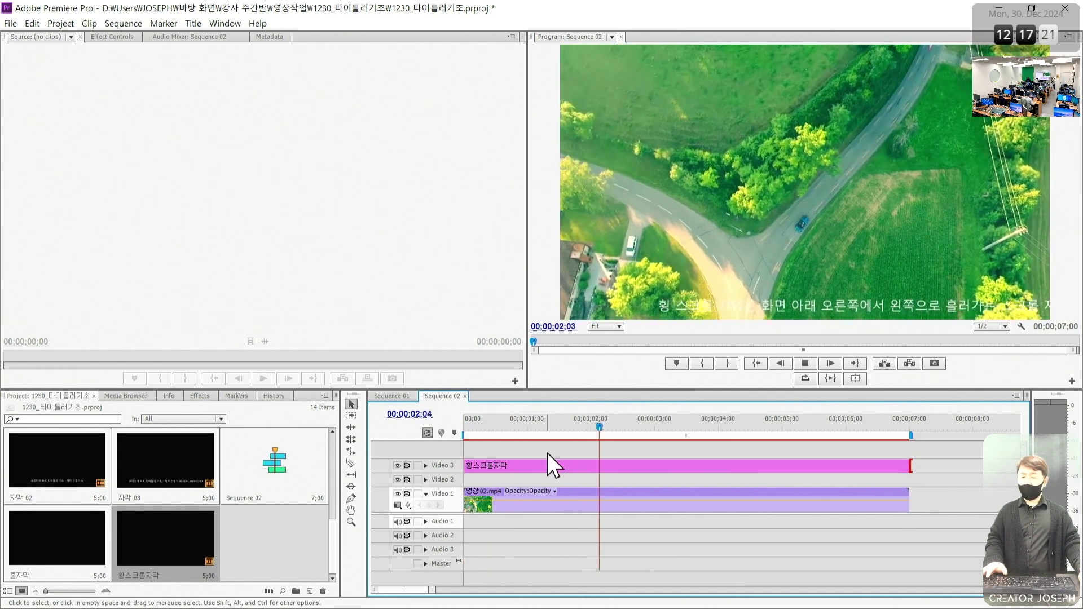
{"action": "key", "text": "space"}
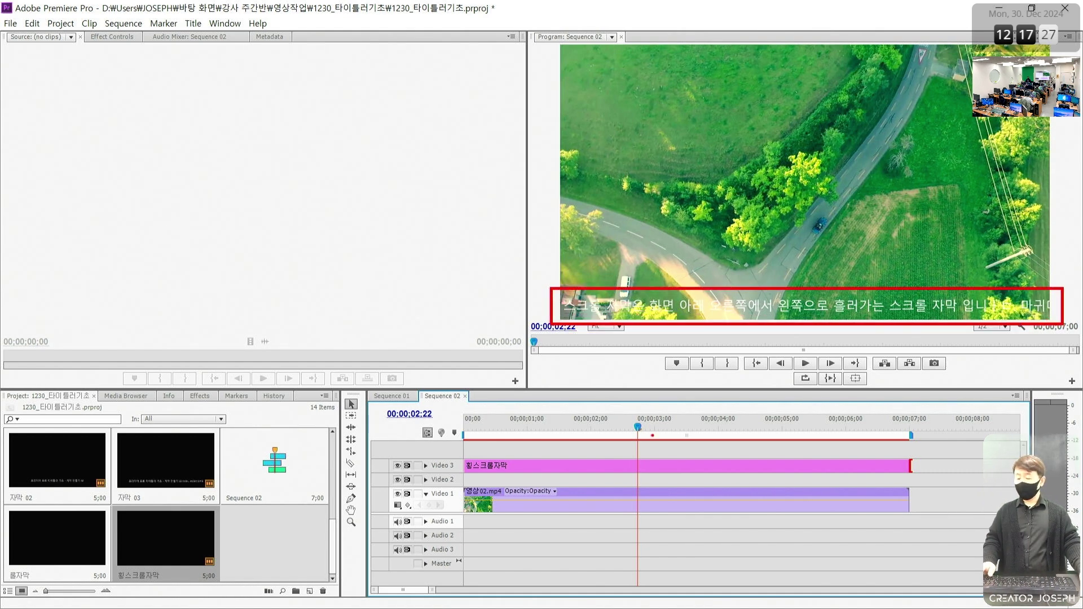
Step: Create a new 1920 × 1080 title named 횡스크롤자막박스
{"action": "left_click", "coordinate": [11, 26]}
{"action": "mouse_move", "coordinate": [40, 41]}
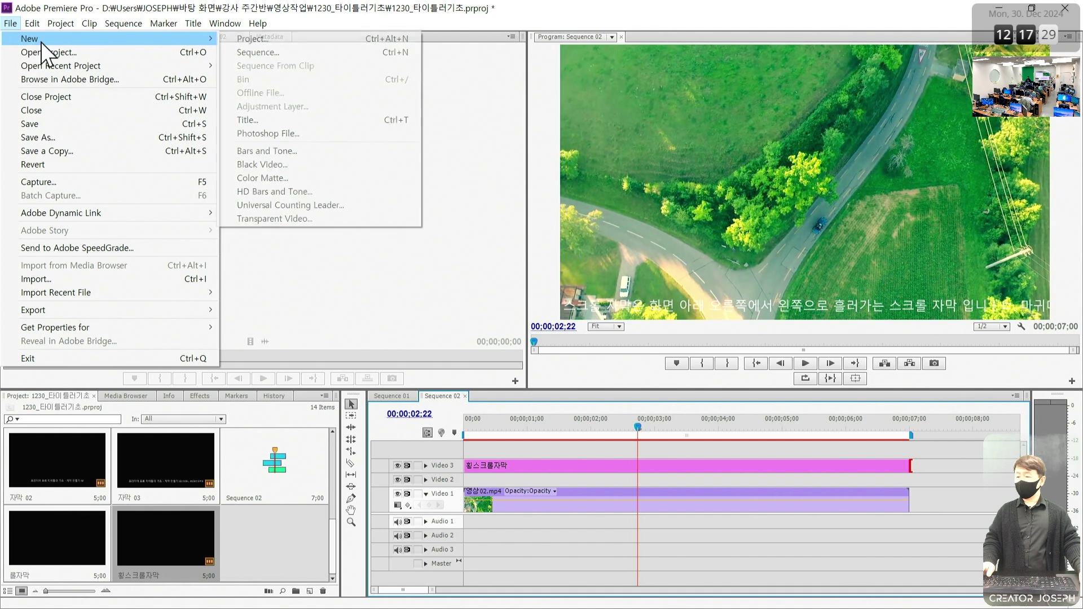
{"action": "left_click", "coordinate": [248, 119]}
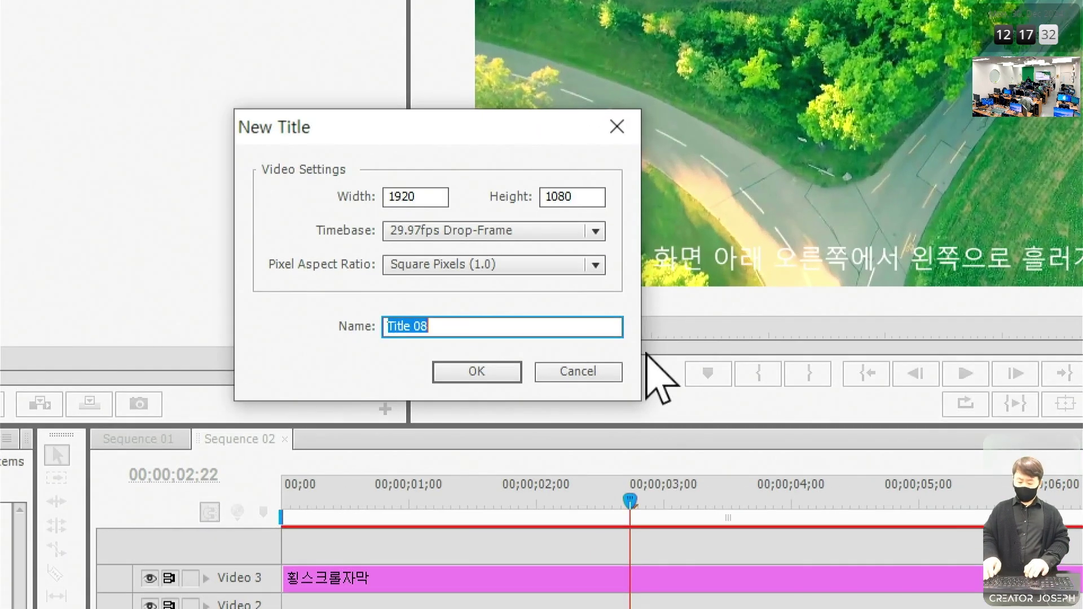
{"action": "type", "text": "G"}
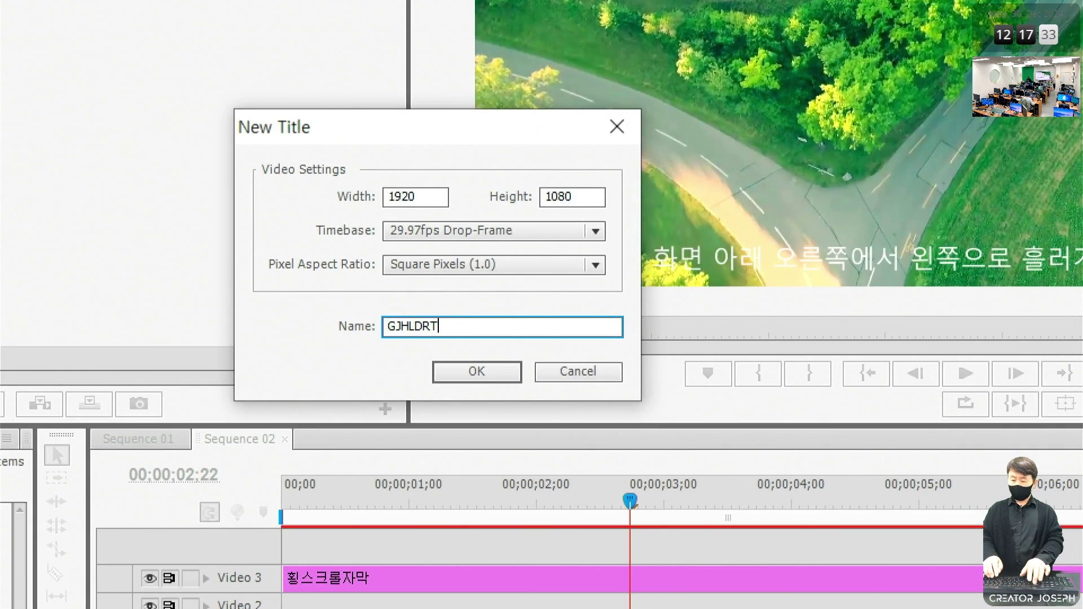
{"action": "key", "text": "BackSpace"}
{"action": "key", "text": "Hangul"}
{"action": "type", "text": "ㅎ"}
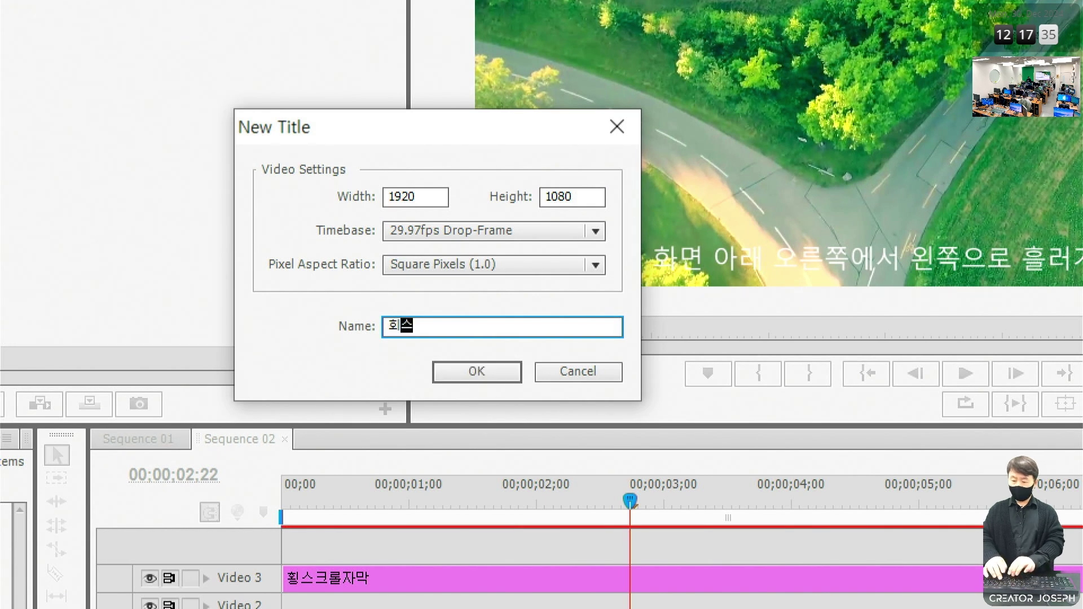
{"action": "key", "text": "BackSpace"}
{"action": "key", "text": "BackSpace"}
{"action": "type", "text": "횡ㅅ"}
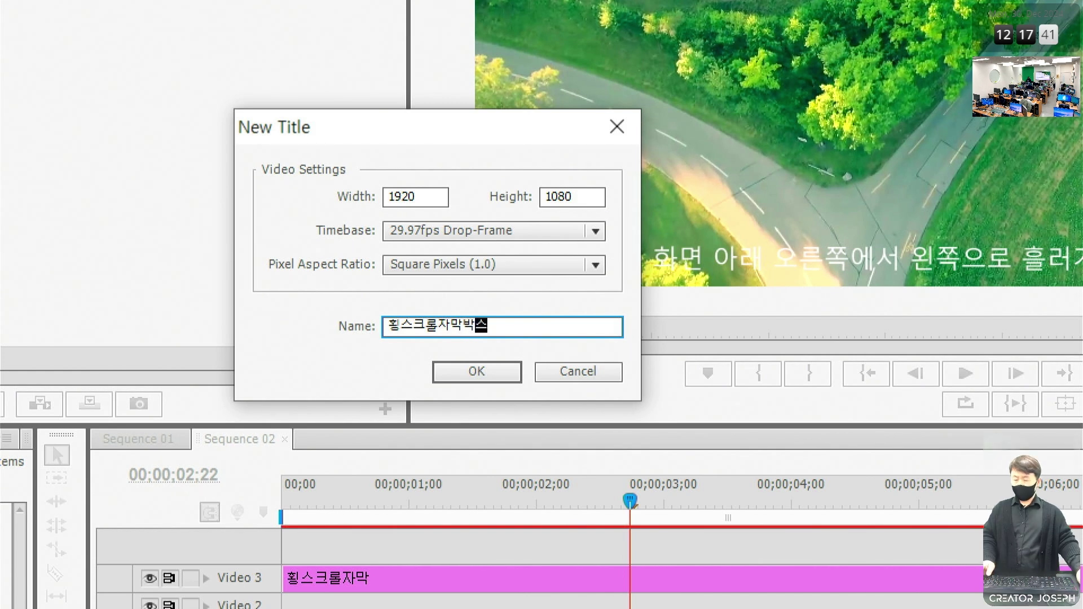
{"action": "left_click", "coordinate": [456, 373]}
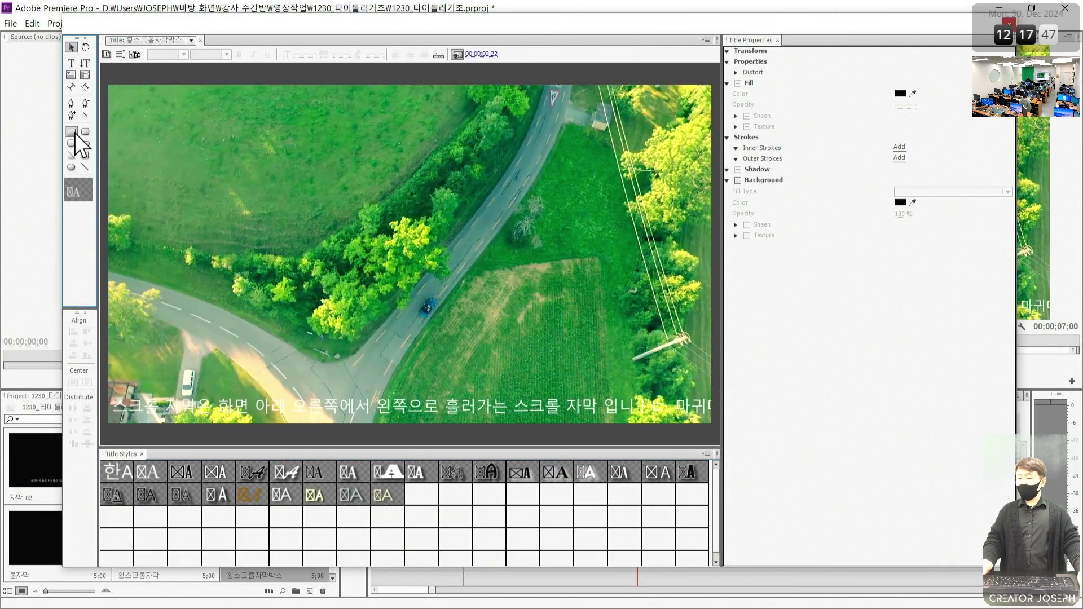
Step: Draw a rectangle about 1957 × 123 across the frame's lower edge, covering the crawl text area
{"action": "left_click", "coordinate": [71, 132]}
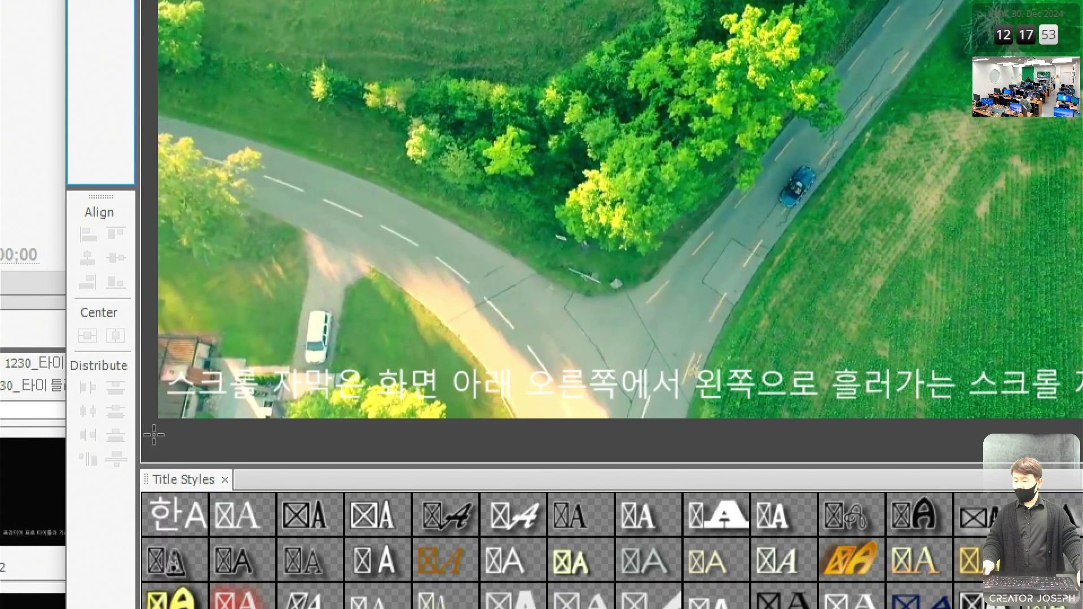
{"action": "left_click_drag", "start_coordinate": [148, 429], "coordinate": [1074, 359]}
{"action": "mouse_move", "coordinate": [961, 360]}
{"action": "left_mouse_down"}
{"action": "mouse_move", "coordinate": [940, 345]}
{"action": "mouse_move", "coordinate": [948, 352]}
{"action": "left_mouse_up"}
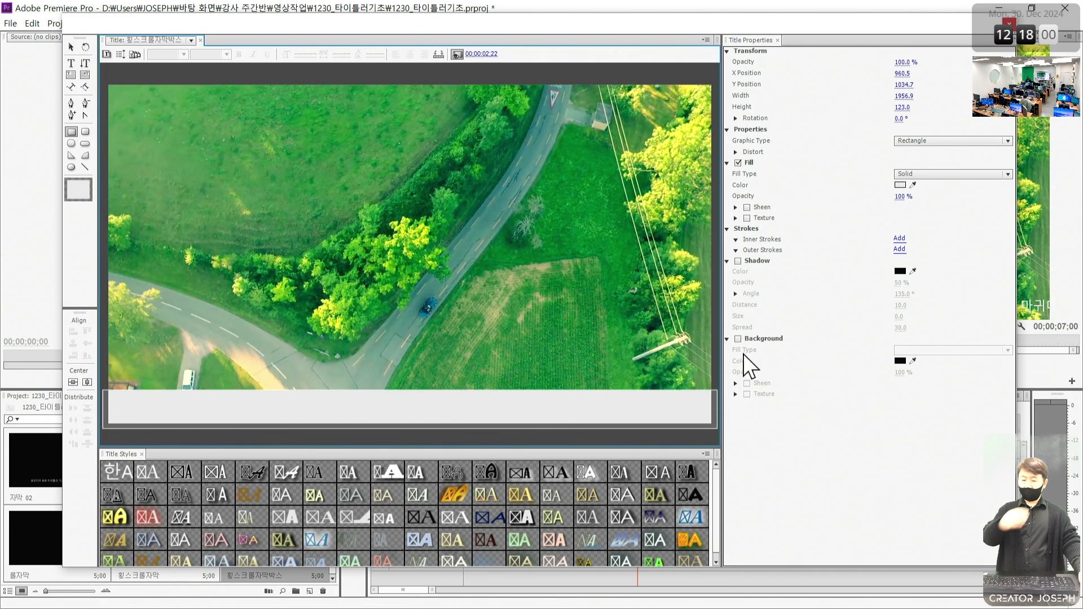
Step: Fill the rectangle with dark blue 233978, lower its fill opacity slightly, and finish editing the title
{"action": "left_click", "coordinate": [899, 185]}
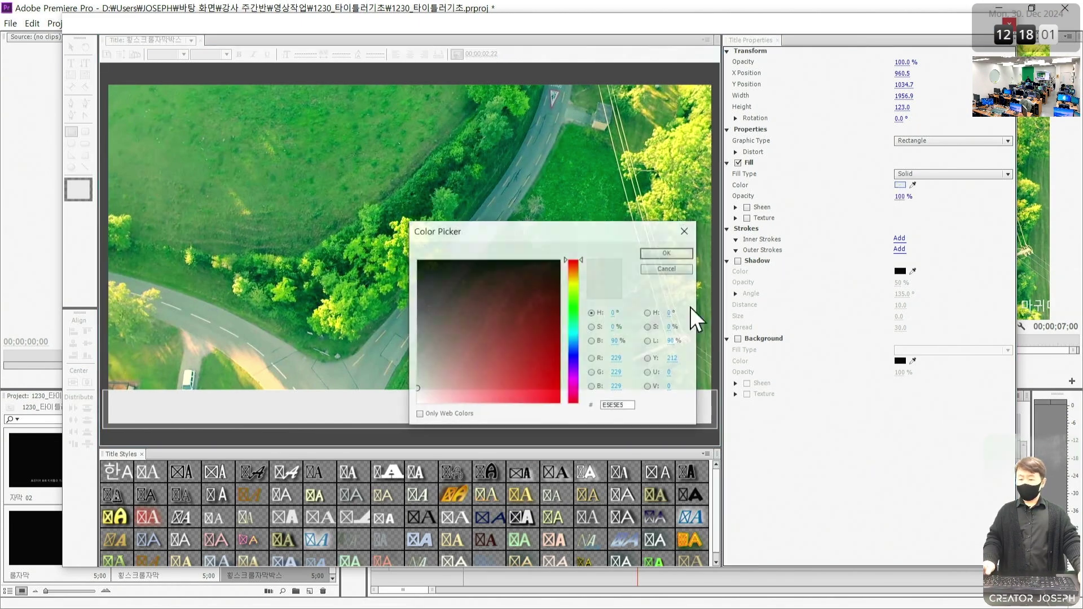
{"action": "left_click", "coordinate": [576, 350]}
{"action": "mouse_move", "coordinate": [550, 348]}
{"action": "left_mouse_down"}
{"action": "mouse_move", "coordinate": [560, 337]}
{"action": "mouse_move", "coordinate": [517, 326]}
{"action": "left_mouse_up"}
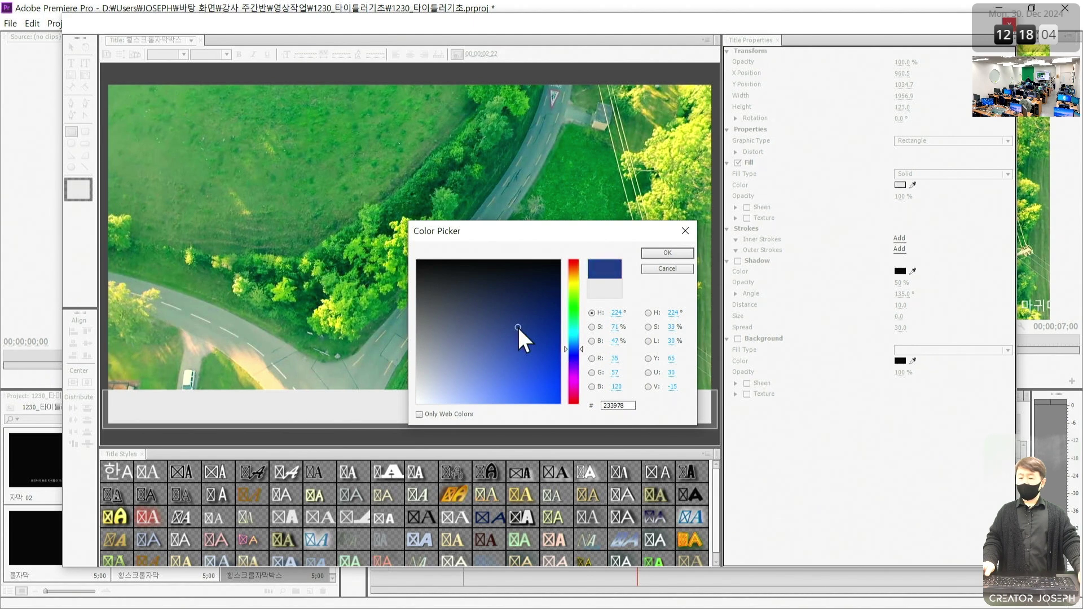
{"action": "left_click", "coordinate": [668, 256]}
{"action": "left_click_drag", "start_coordinate": [907, 197], "coordinate": [903, 197]}
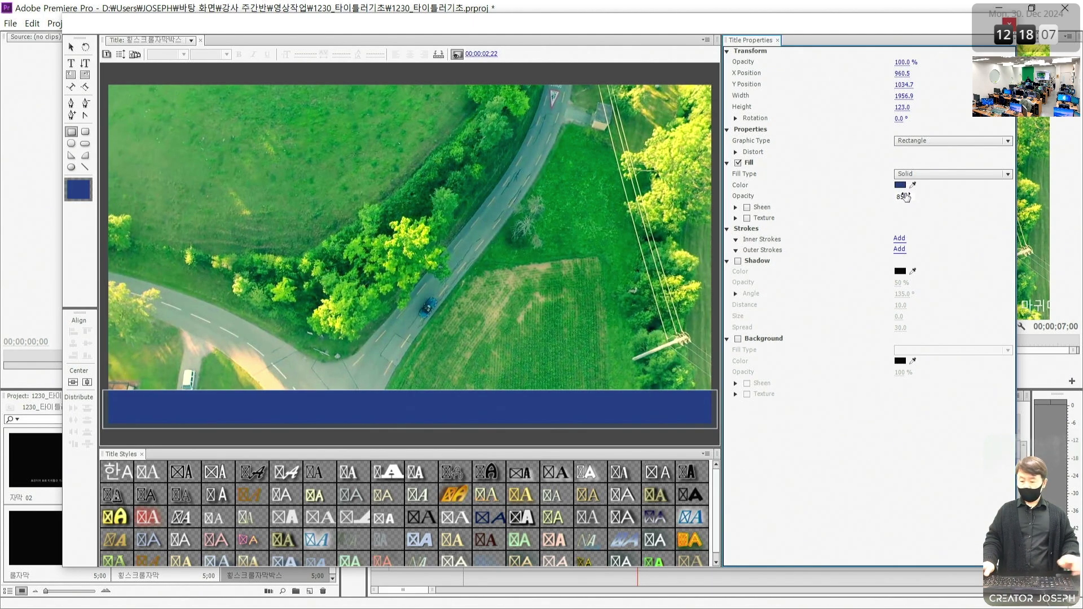
{"action": "left_click", "coordinate": [1009, 25]}
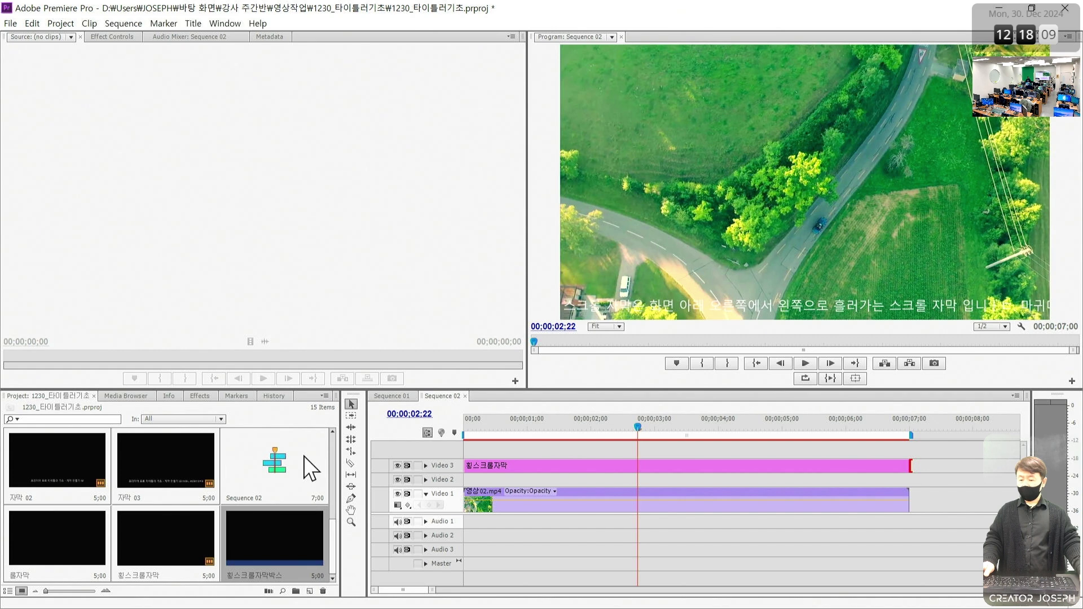
Step: Place the 횡스크롤자막박스 title at the start of Video 2 and extend it to the end of 영상02.mp4
{"action": "left_click_drag", "start_coordinate": [262, 519], "coordinate": [465, 479]}
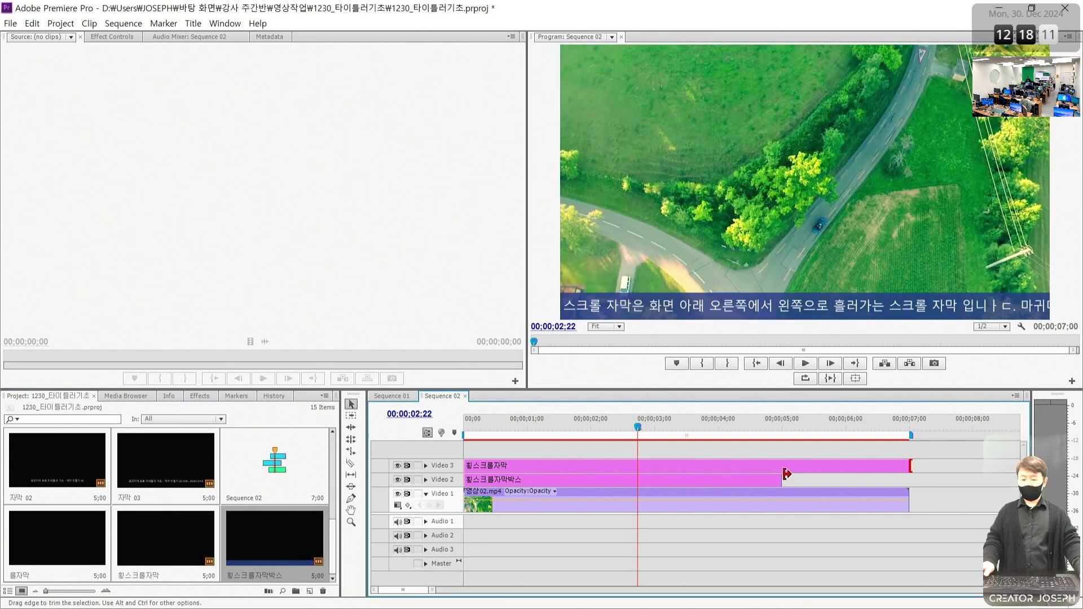
{"action": "left_click_drag", "start_coordinate": [783, 479], "coordinate": [910, 480]}
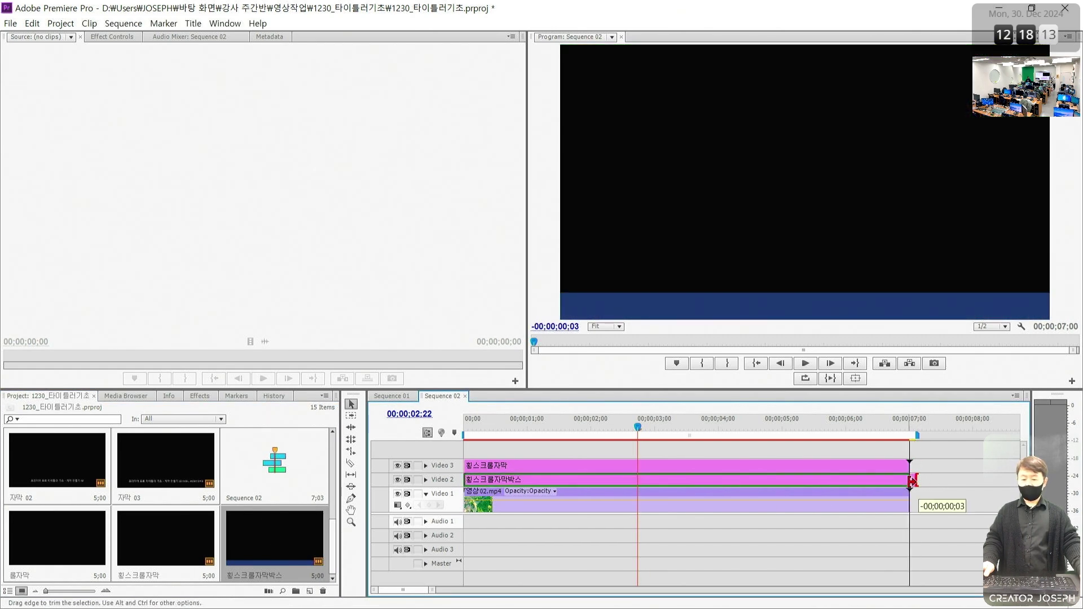
Step: Enable looped playback and play Sequence 02 to preview the crawl text over its blue box
{"action": "left_click", "coordinate": [806, 378]}
{"action": "left_click", "coordinate": [805, 364]}
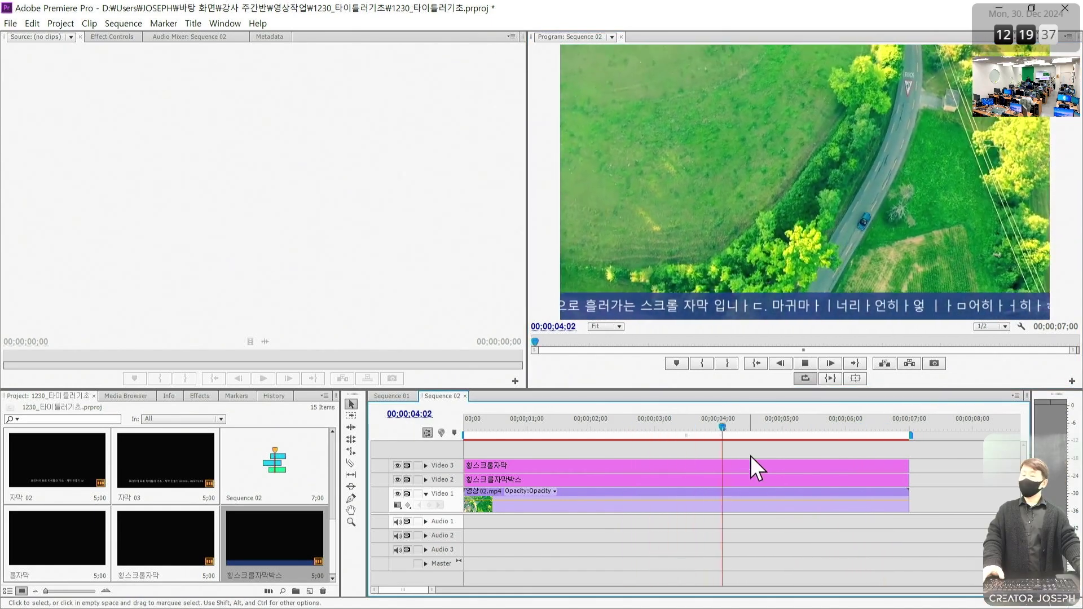
{"action": "key", "text": "space"}
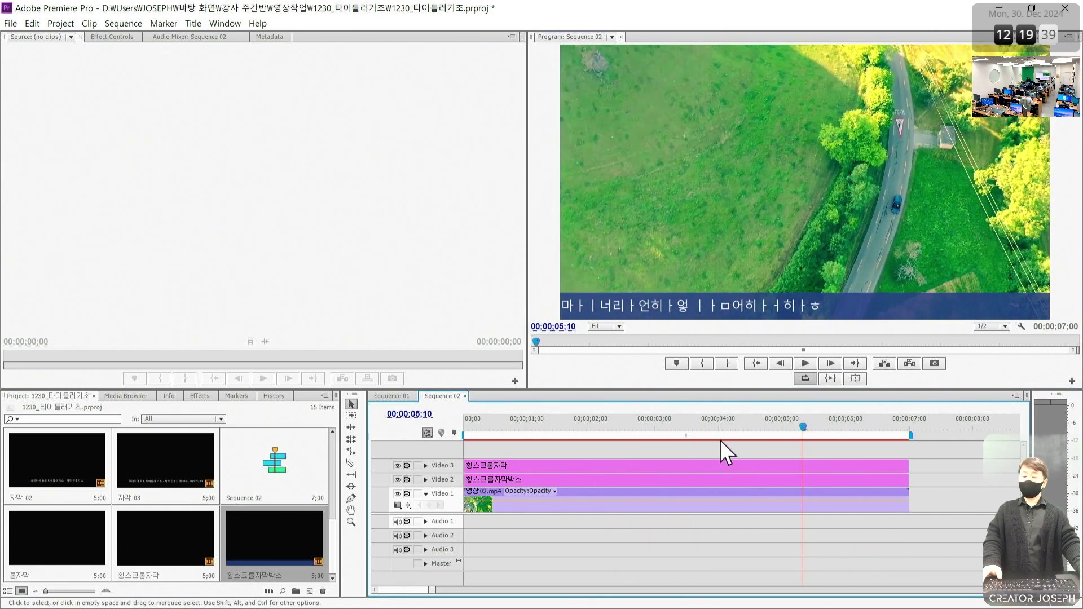
Step: Scrub through the boxed crawl title and return the playhead to the start of Sequence 02
{"action": "left_click_drag", "start_coordinate": [716, 433], "coordinate": [691, 431]}
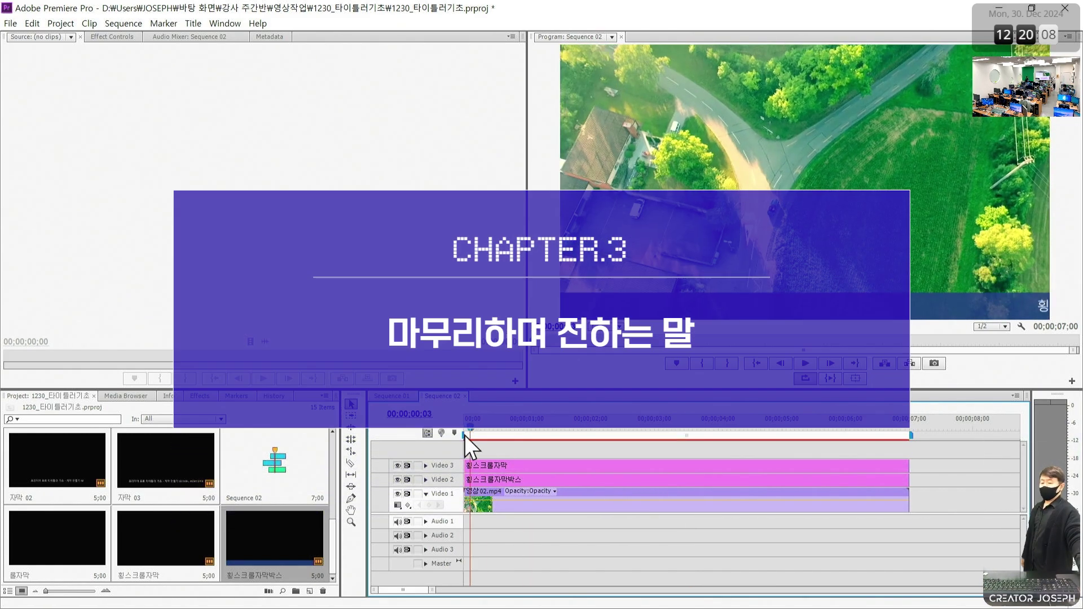
{"action": "left_click_drag", "start_coordinate": [465, 435], "coordinate": [456, 437]}
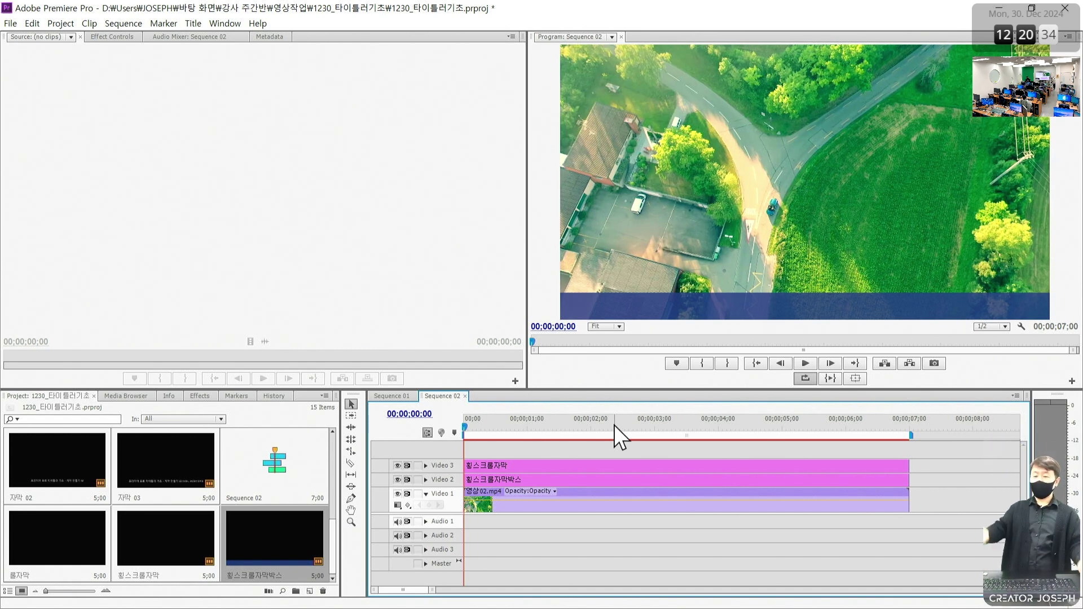
{"action": "left_click_drag", "start_coordinate": [613, 425], "coordinate": [457, 439]}
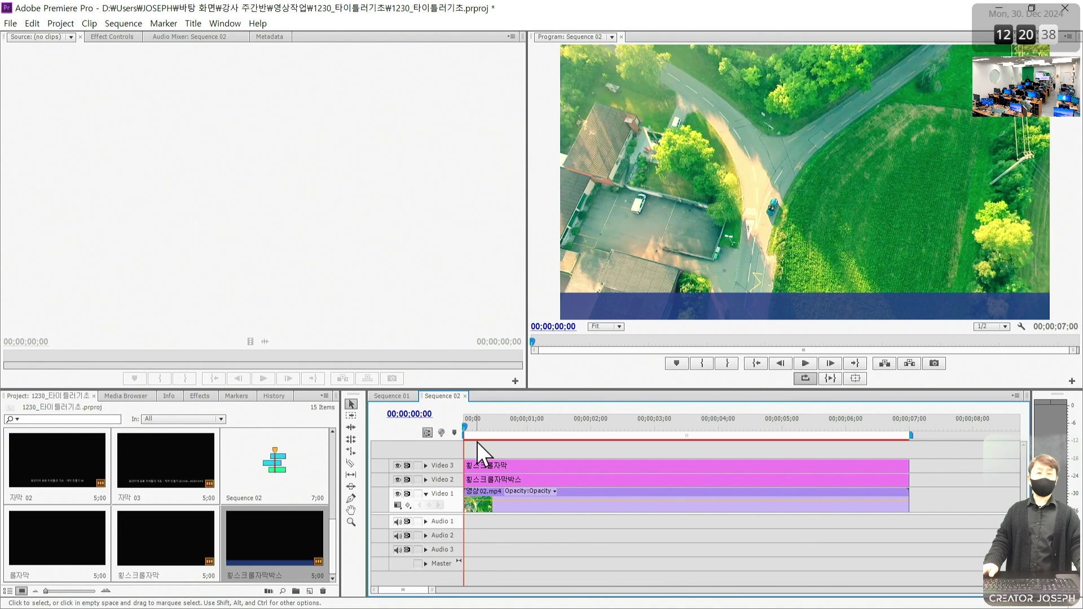
{"action": "key", "text": "Right"}
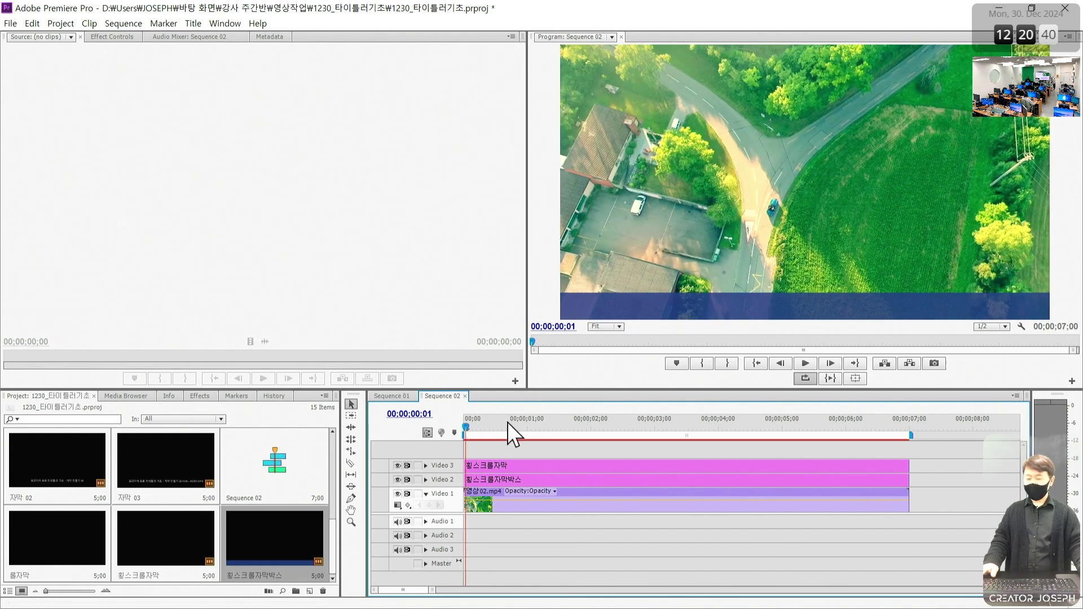
{"action": "key", "text": "Left"}
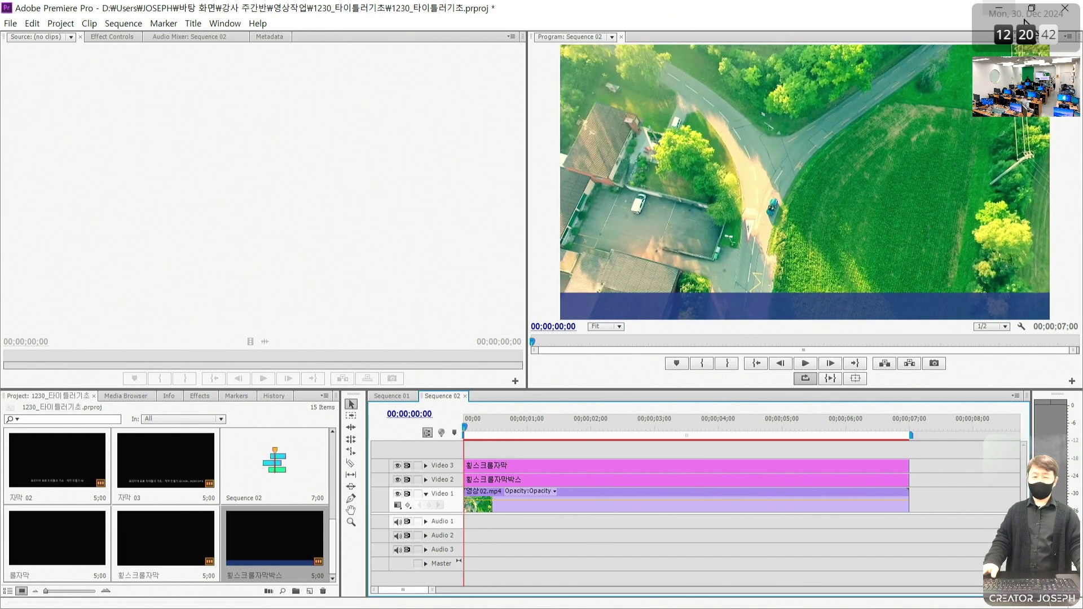